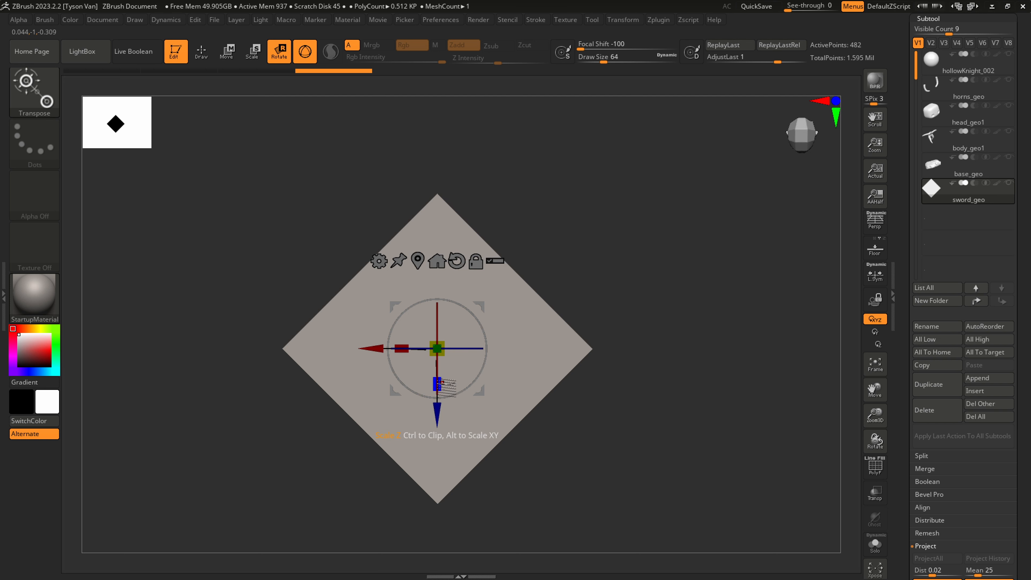
Flatten the diamond-shaped sword mesh along its Z axis to give the blade a thin cross-section
left_click_drag(441, 387, 447, 283)
left_click_drag(481, 451, 438, 104)
right_click_drag(519, 277, 509, 239, "ctrl")
Apply a Taper deformation of 99 on the Y axis so the sword narrows to a point at its upper end
left_click_drag(1023, 304, 1011, 232)
left_click(944, 314)
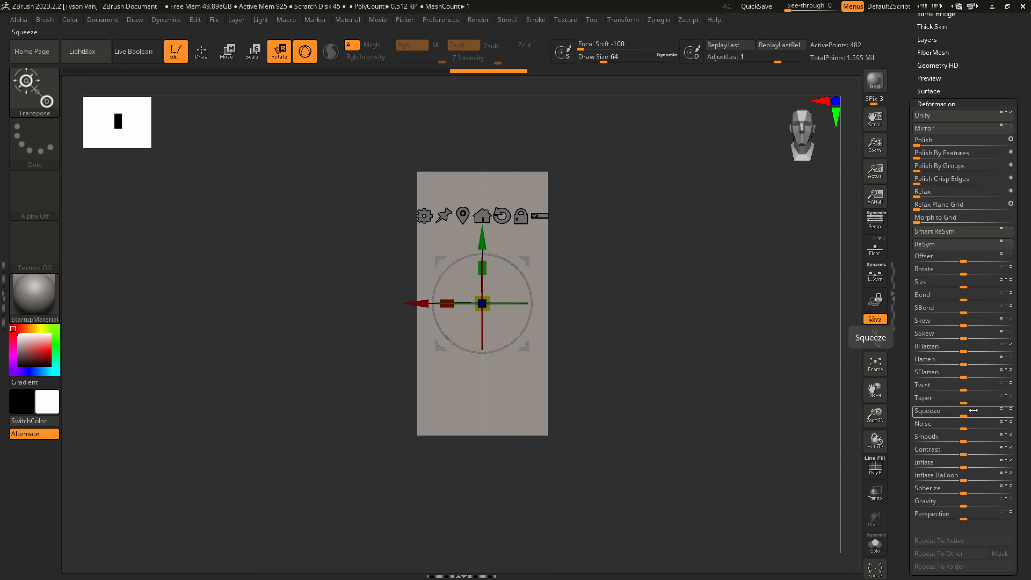
left_click_drag(965, 400, 1009, 412)
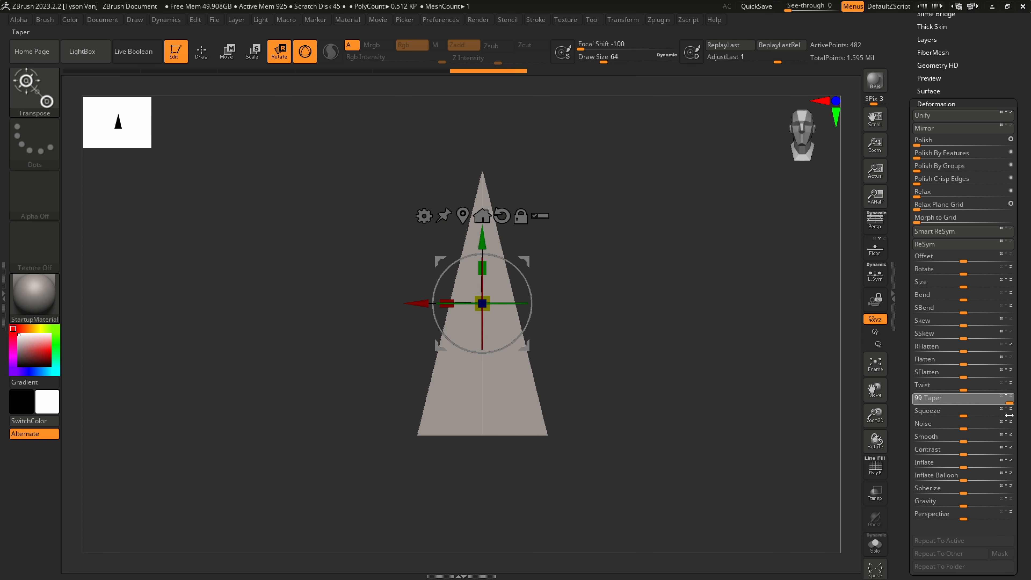
left_click_drag(1016, 422, 1017, 421)
right_click_drag(556, 375, 528, 394, "alt")
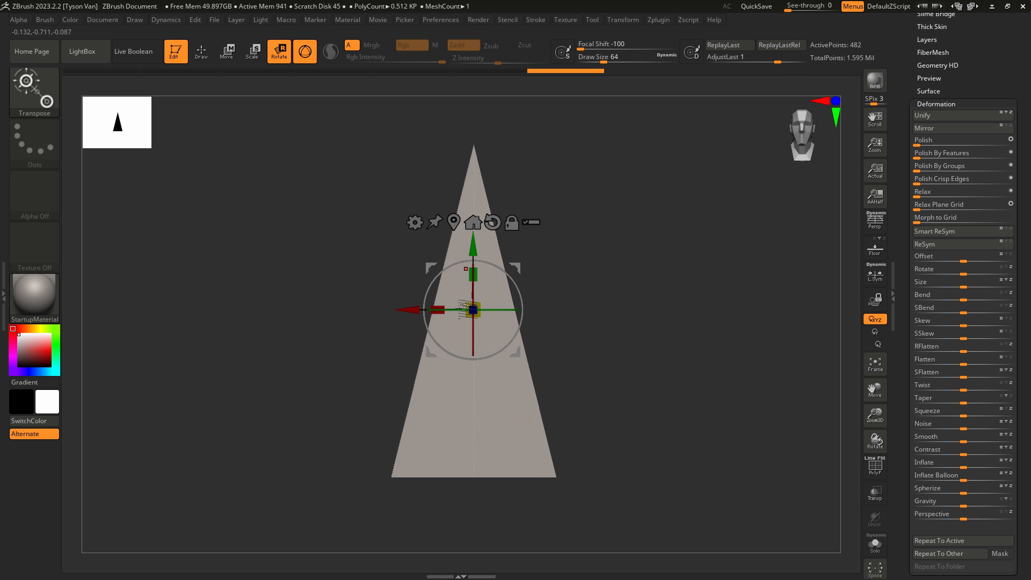
Scale the tapered blade down strongly along its X axis into a narrow spike
left_click_drag(438, 311, 516, 331)
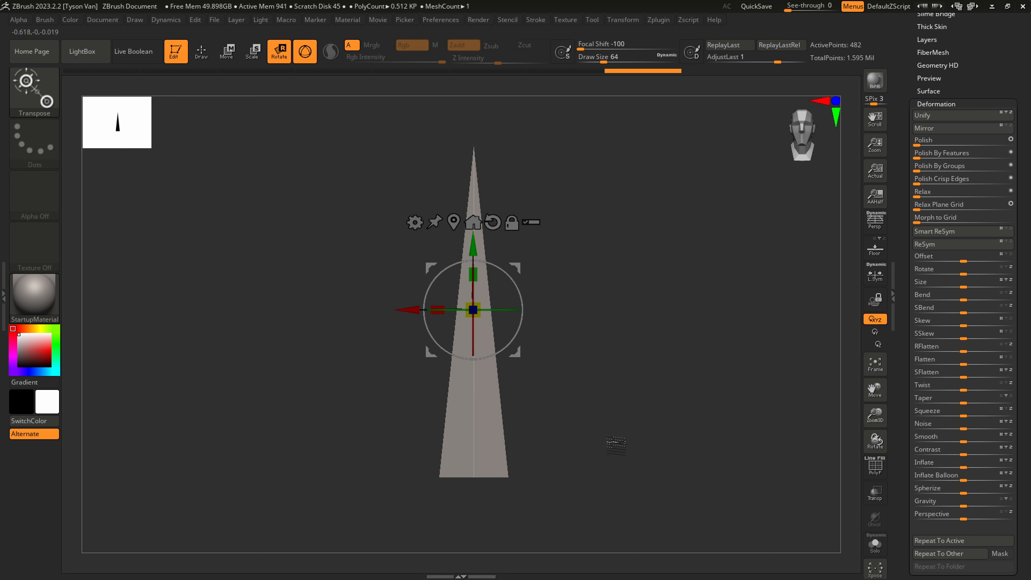
key("ctrl+z")
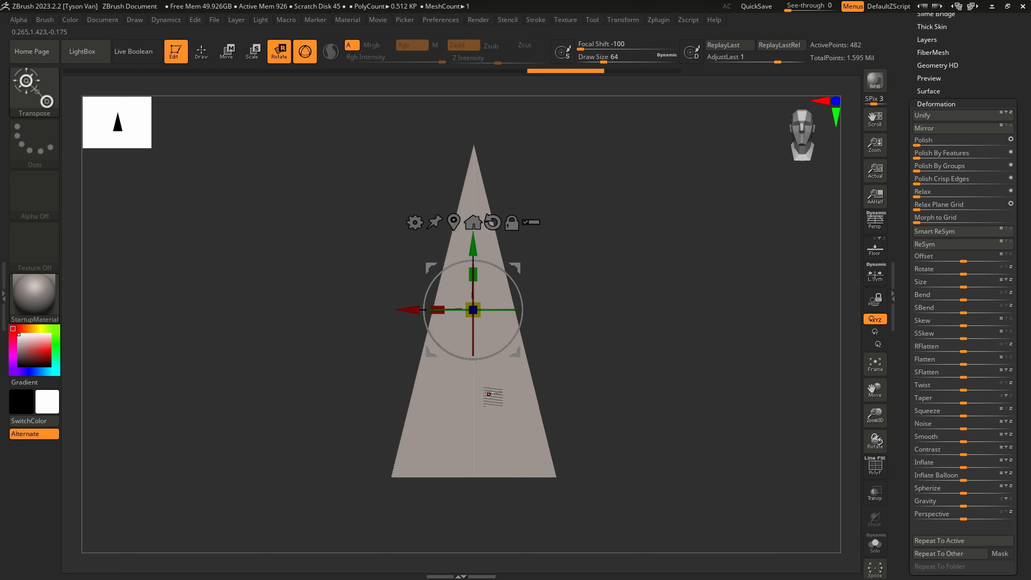
left_click_drag(438, 311, 541, 313)
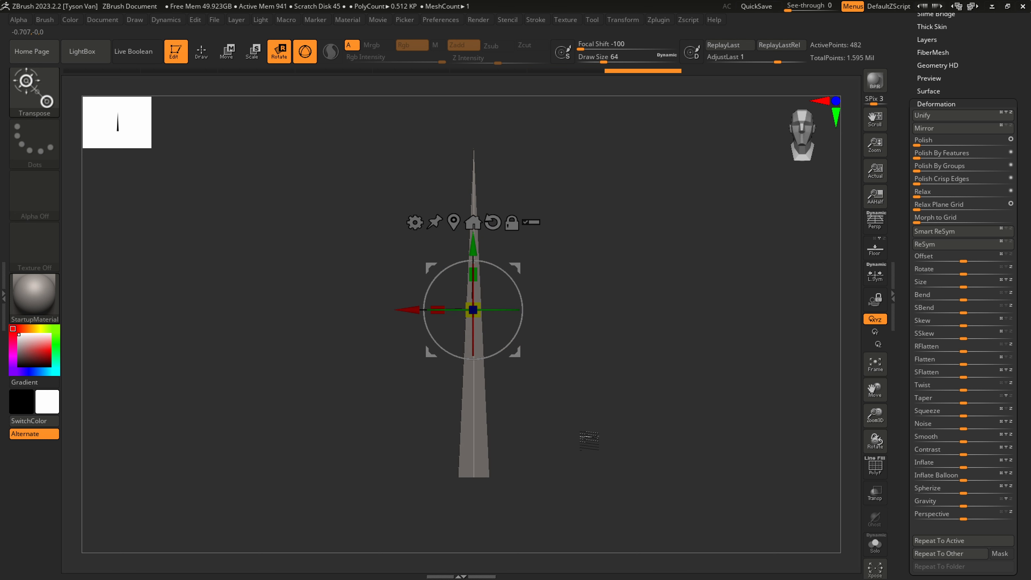
Widen the blade about 1.5 times along Z and thin it slightly along X
left_click_drag(588, 438, 540, 442)
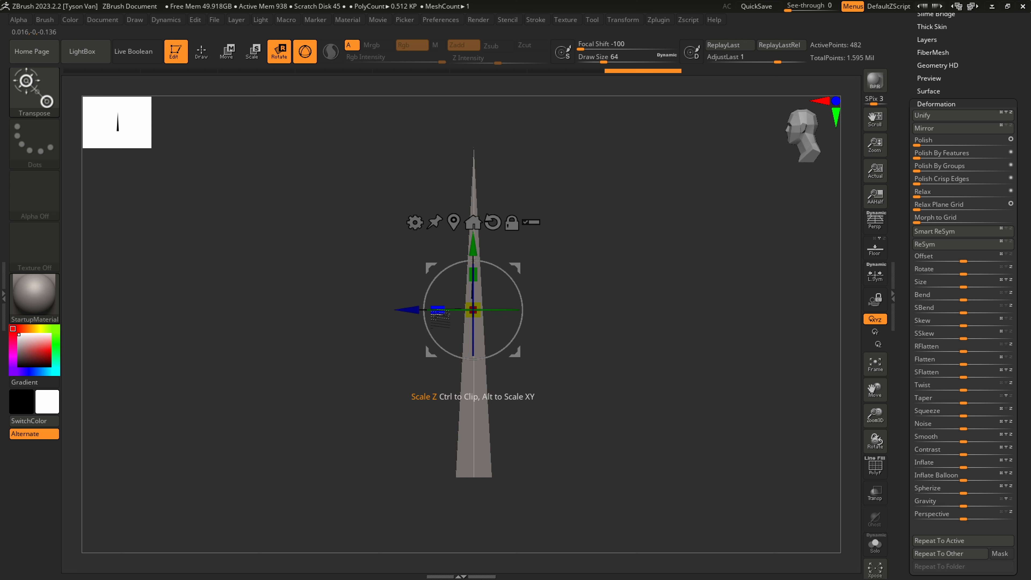
left_click_drag(424, 313, 386, 316)
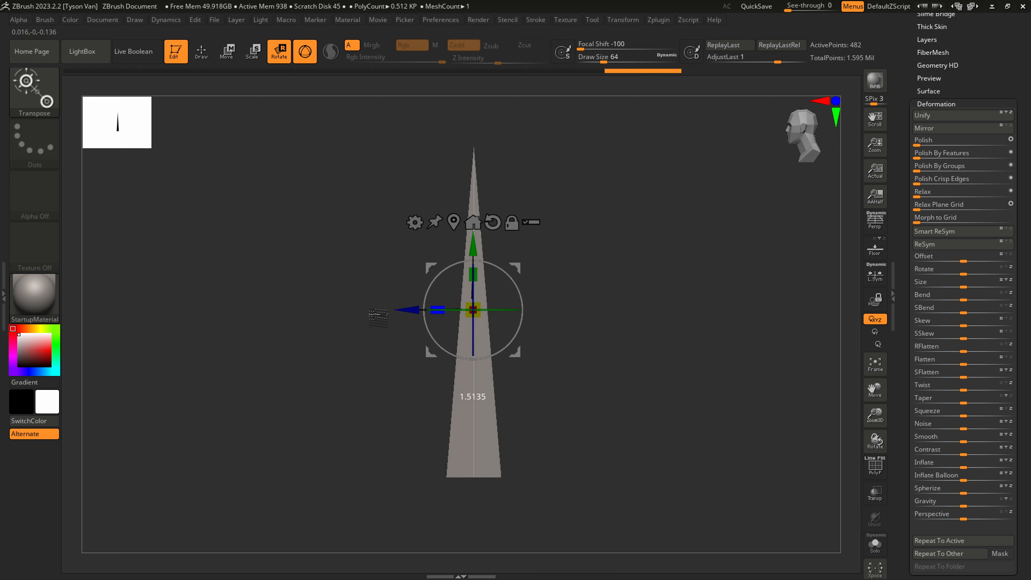
mouse_move(425, 368)
left_mouse_down()
mouse_move(504, 385)
mouse_move(486, 319)
left_mouse_up()
key("q")
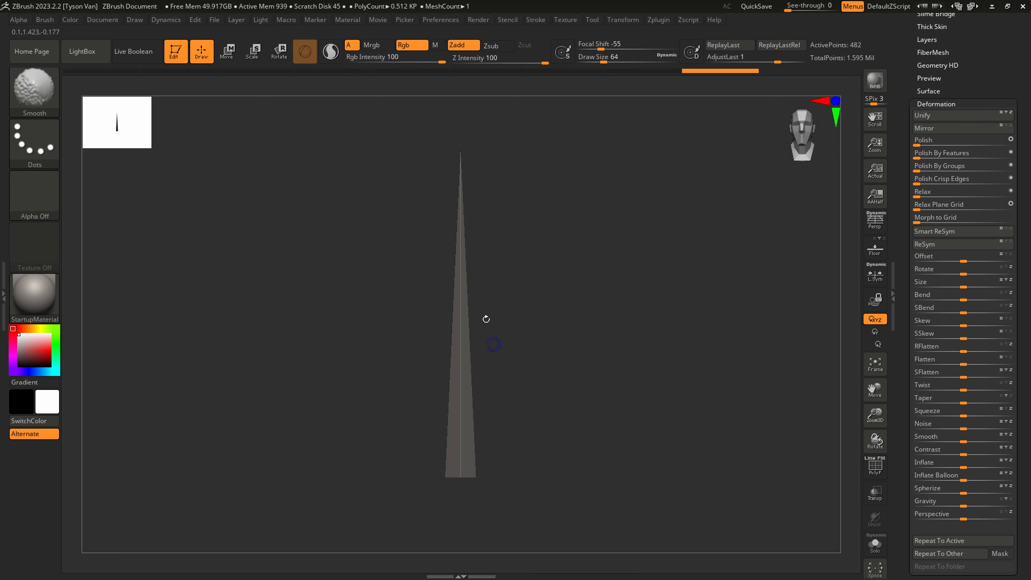
key("e")
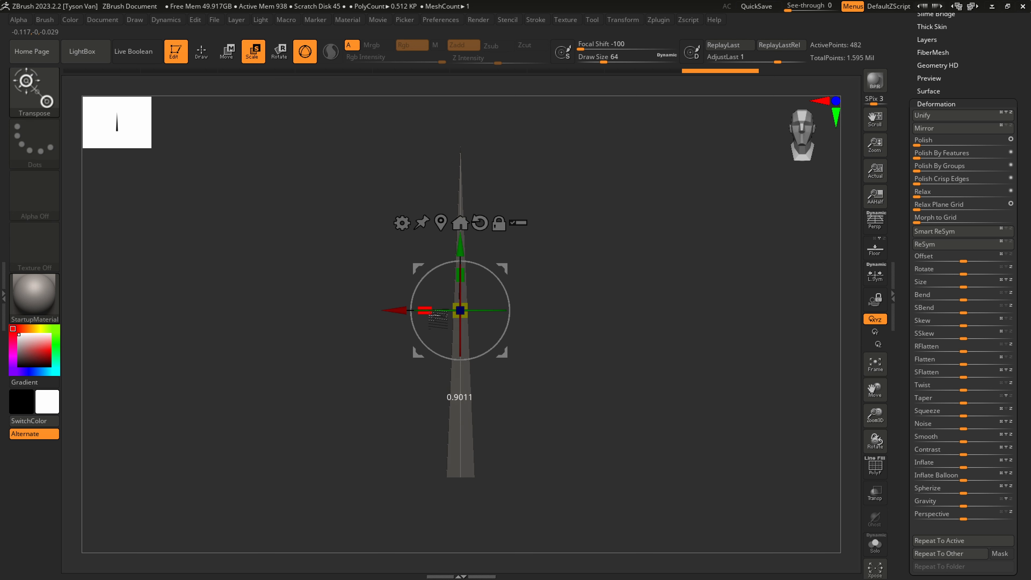
left_click_drag(472, 313, 471, 314)
Return to Draw mode and display the polyframe on the blade around its wide base
left_click_drag(525, 439, 486, 452)
key("q")
right_click_drag(451, 399, 461, 425, "ctrl")
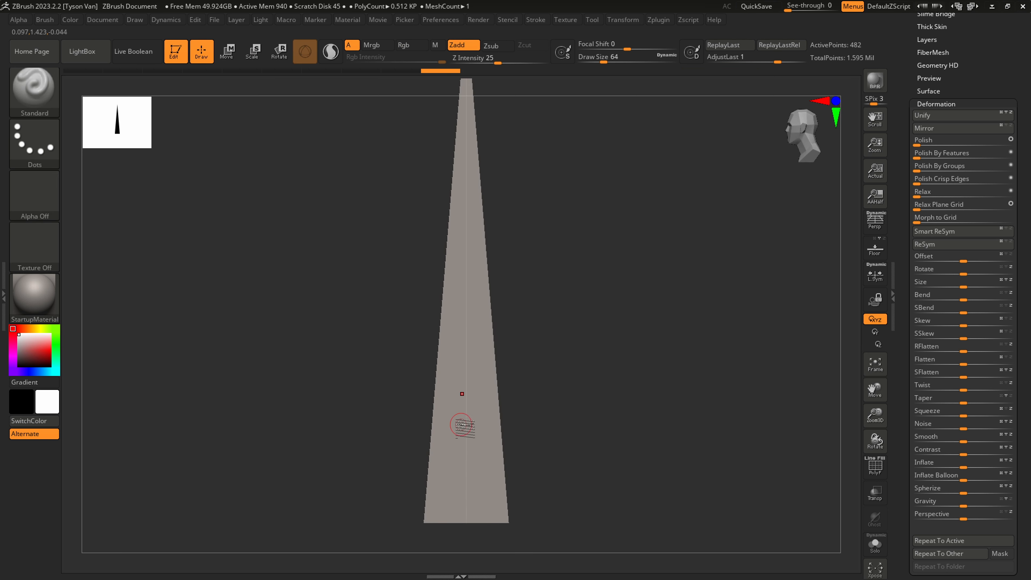
key("shift+f")
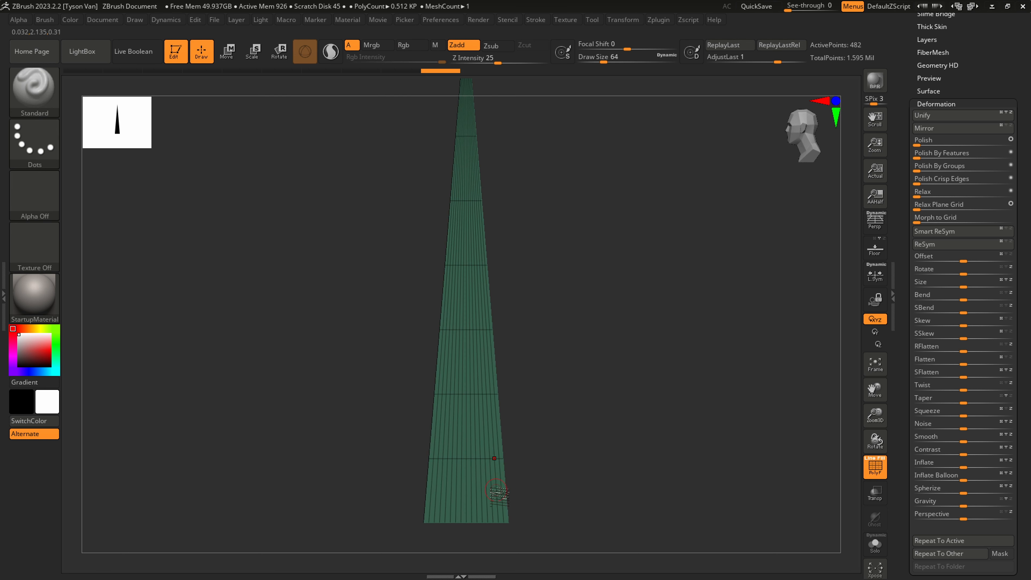
mouse_move(490, 494)
right_mouse_down("alt")
mouse_move(481, 420)
mouse_move(503, 481)
right_mouse_up("alt")
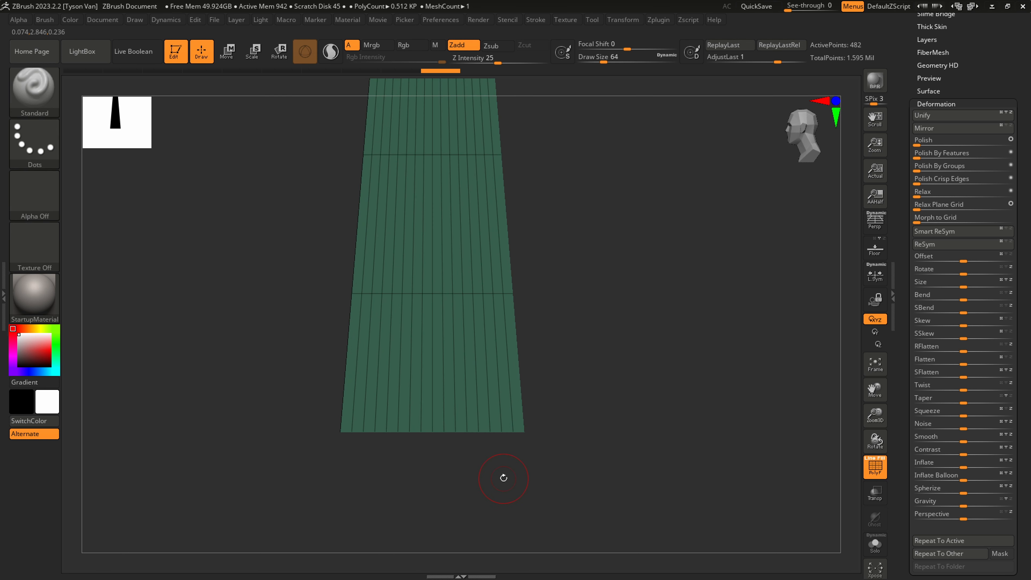
mouse_move(516, 418)
right_mouse_down()
mouse_move(500, 411)
mouse_move(512, 406)
mouse_move(526, 423)
mouse_move(528, 407)
right_mouse_up()
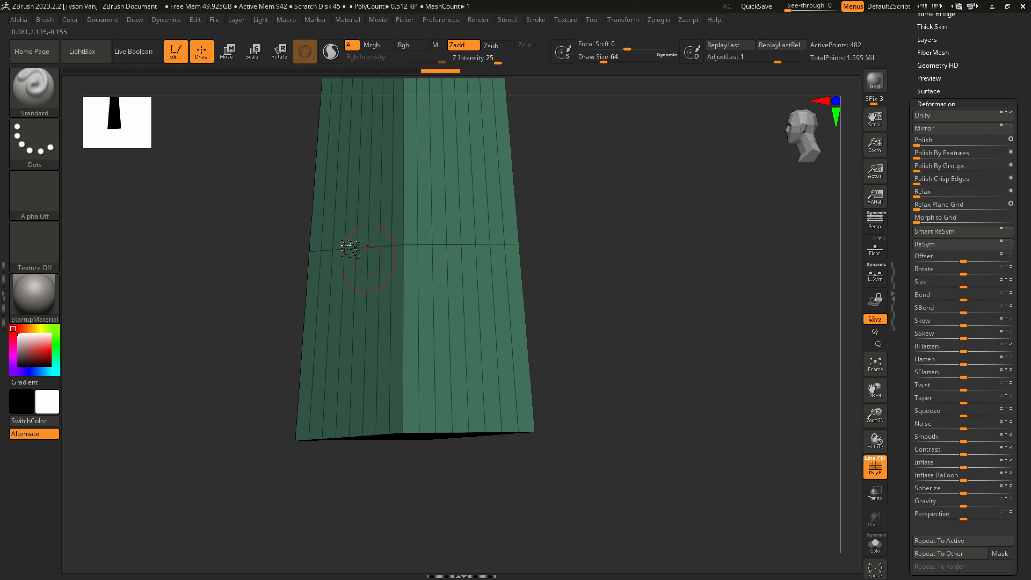
Select the ZModeler brush and set its edge action to Insert with the Single EdgeLoop target
left_click(47, 97)
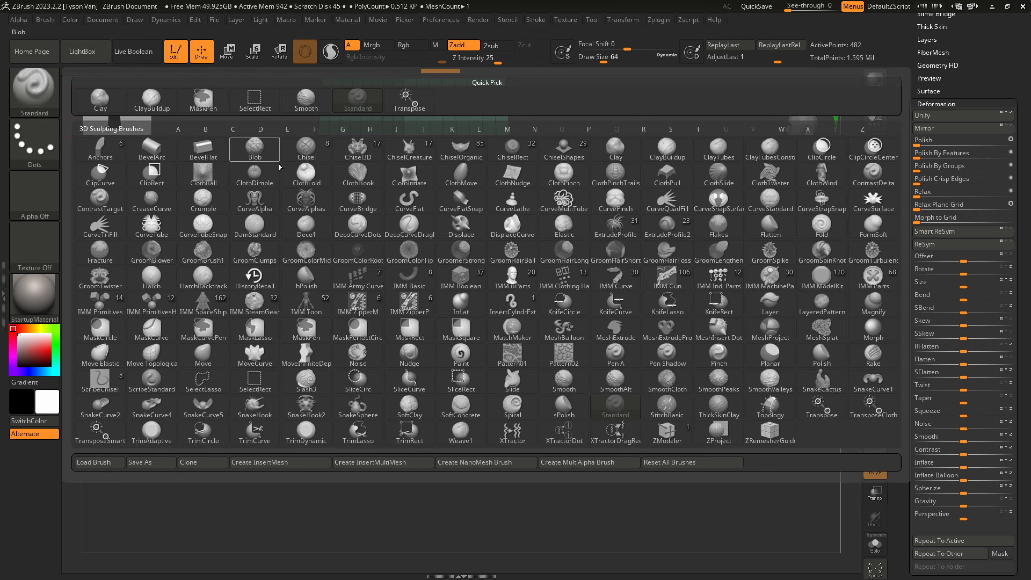
key("z")
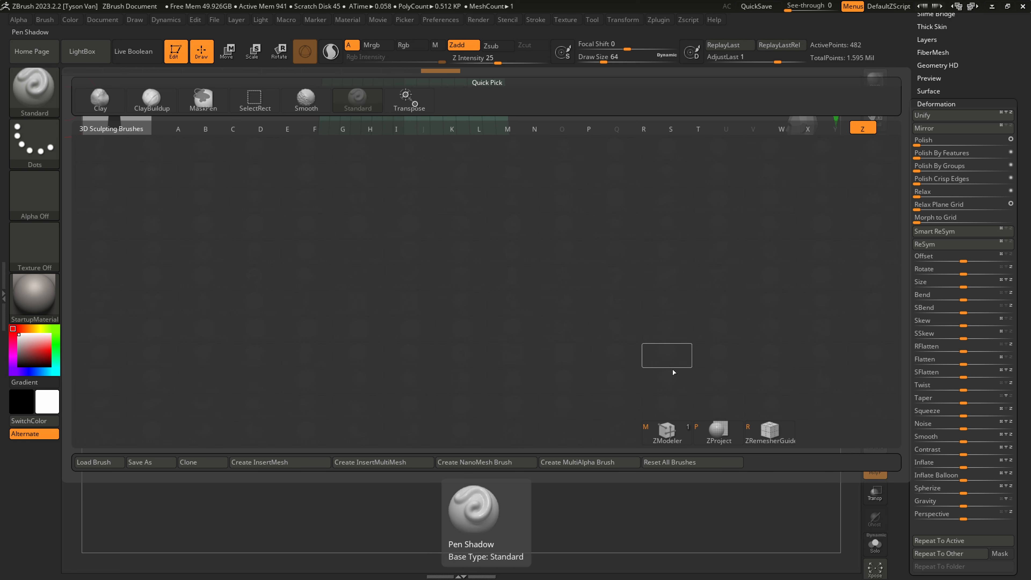
left_click(668, 432)
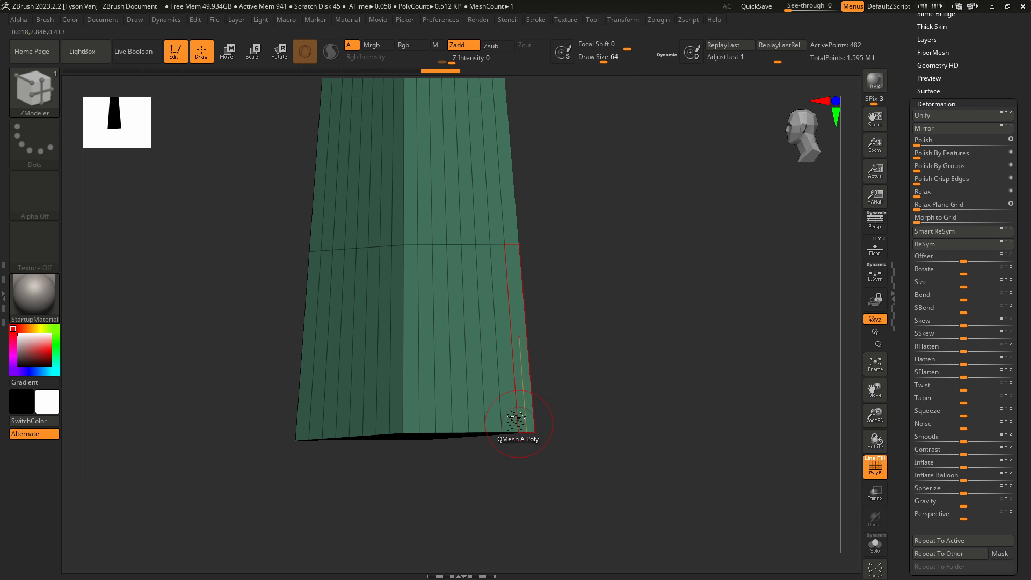
right_click_drag(520, 424, 516, 384, "shift")
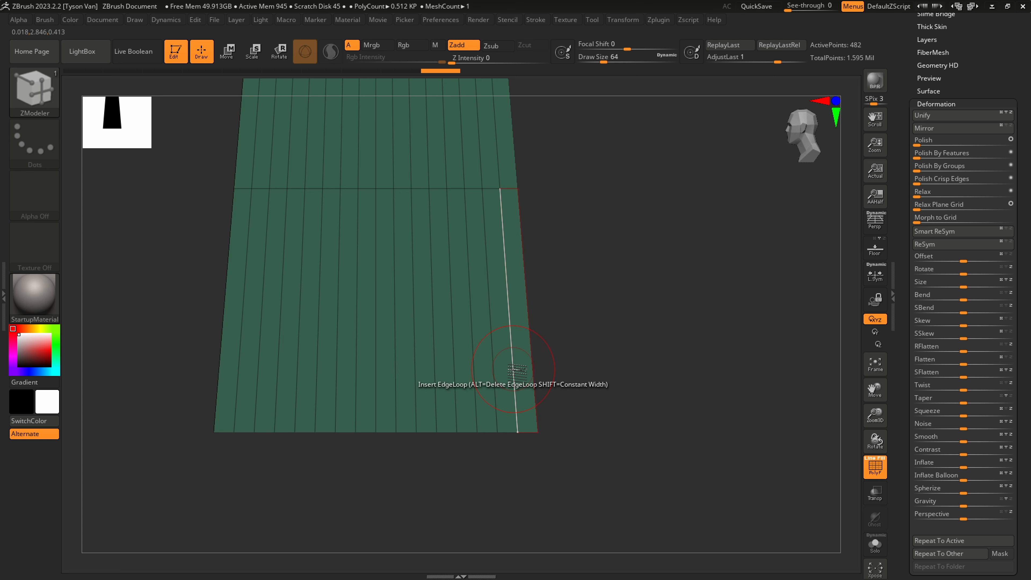
key("space")
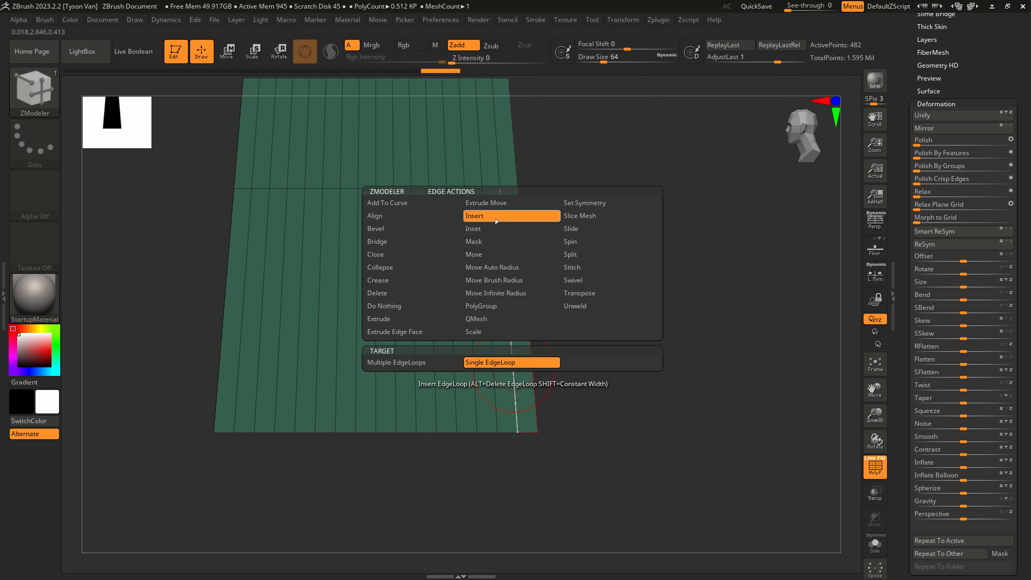
left_click(504, 364)
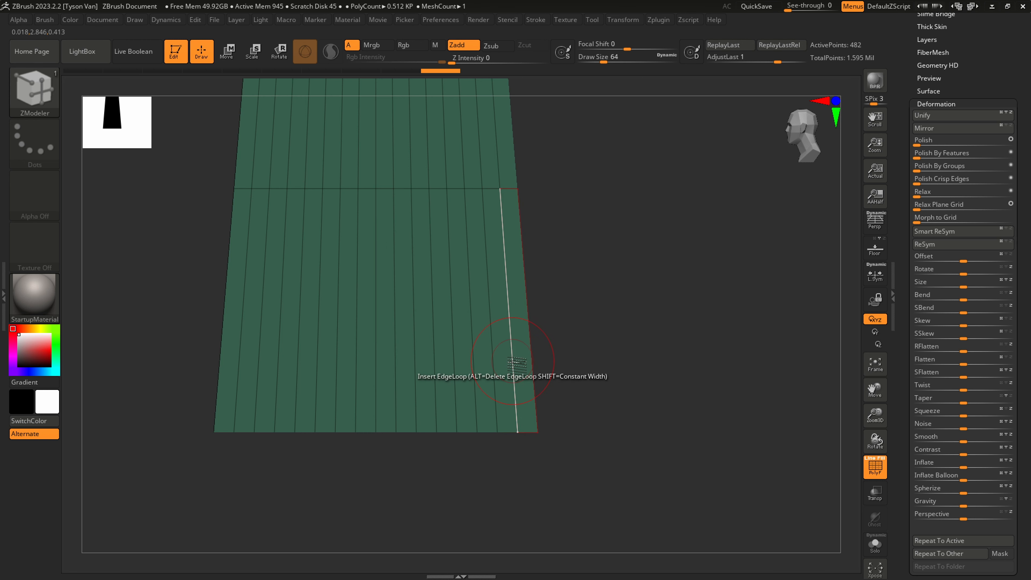
Insert supporting edge loops close to the rim of the blade's base, on both the side faces and the underside
left_click(515, 364)
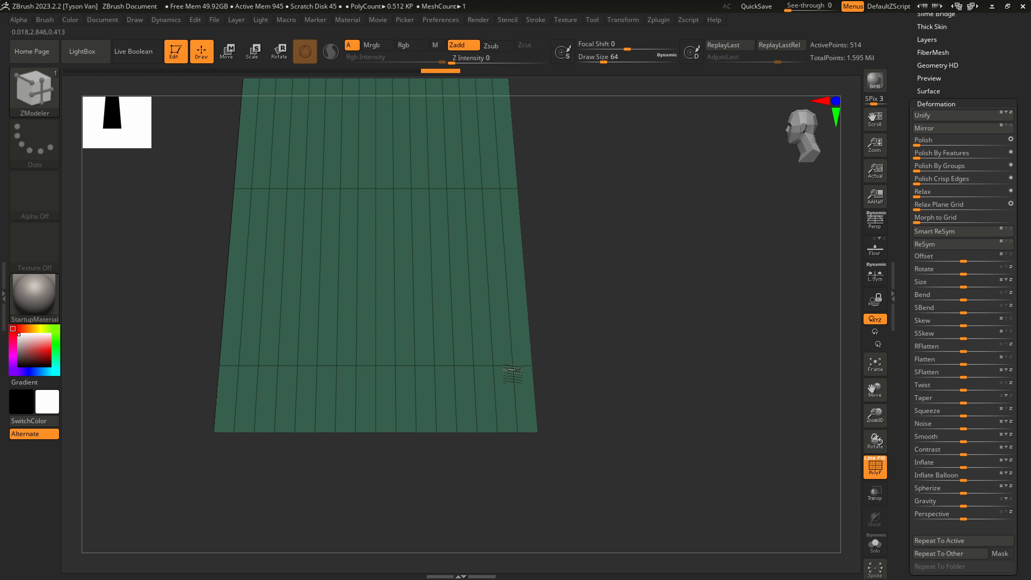
left_click_drag(513, 368, 516, 415)
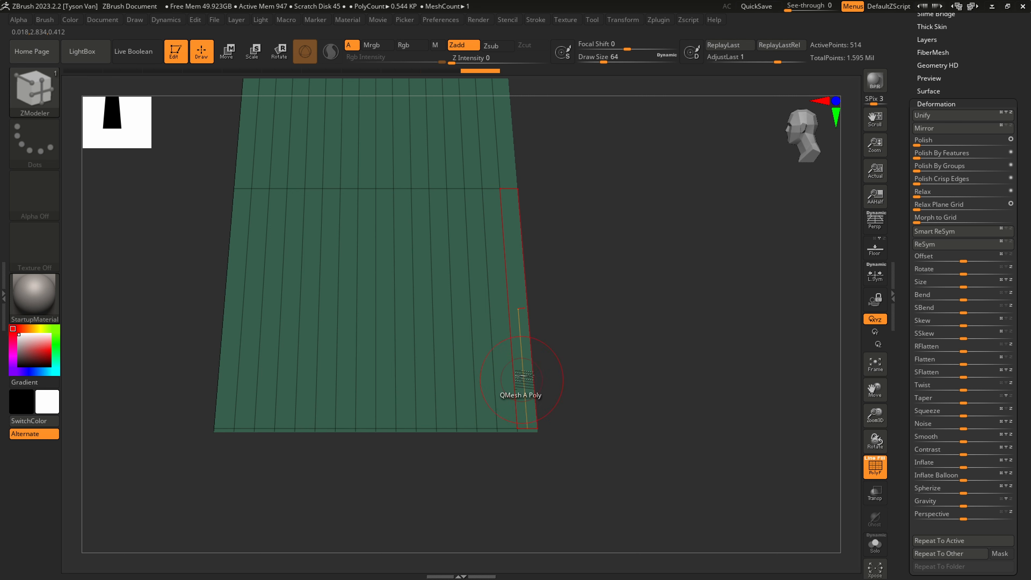
left_click(512, 368)
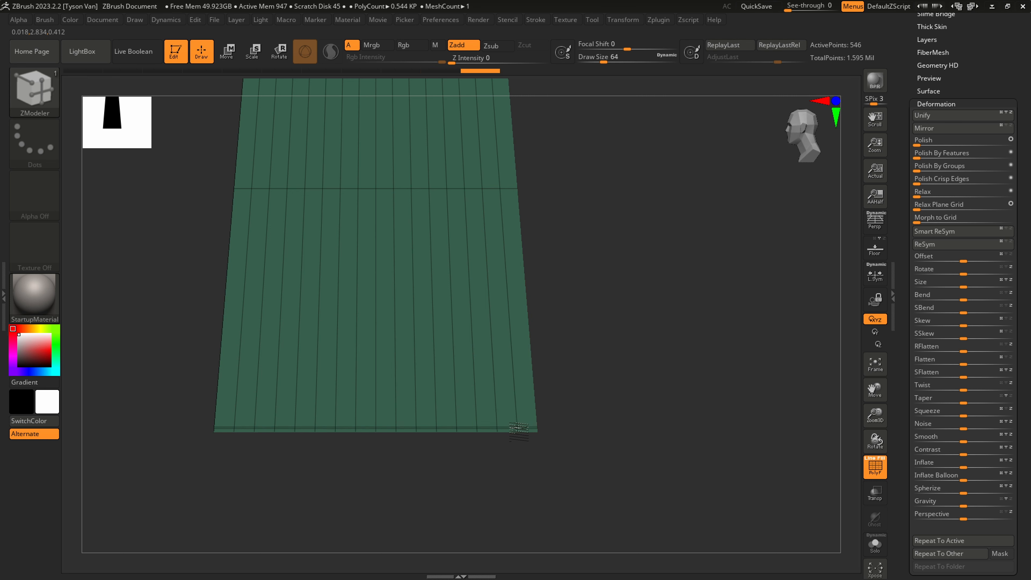
right_click_drag(520, 429, 521, 466)
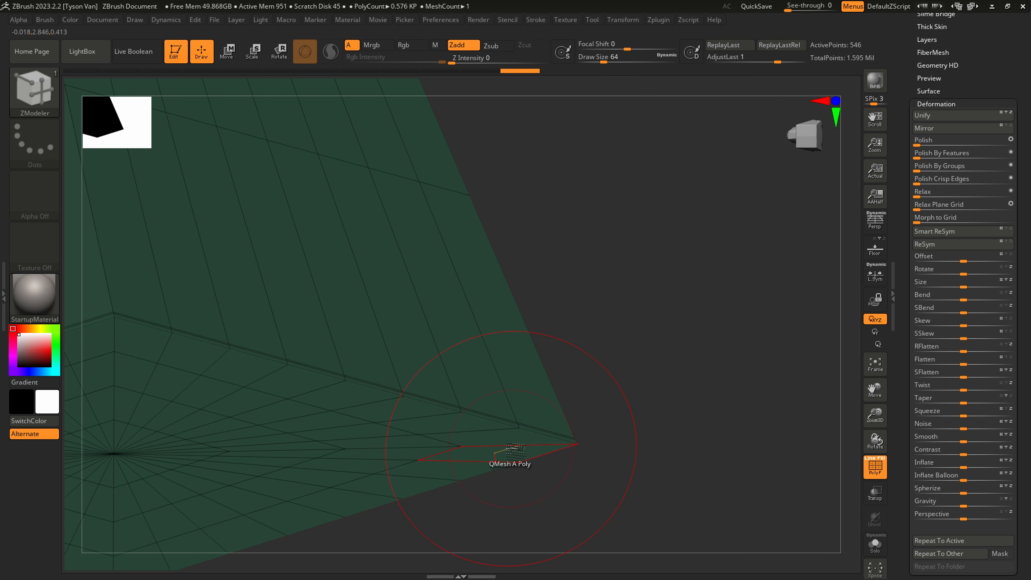
left_click_drag(506, 446, 523, 446)
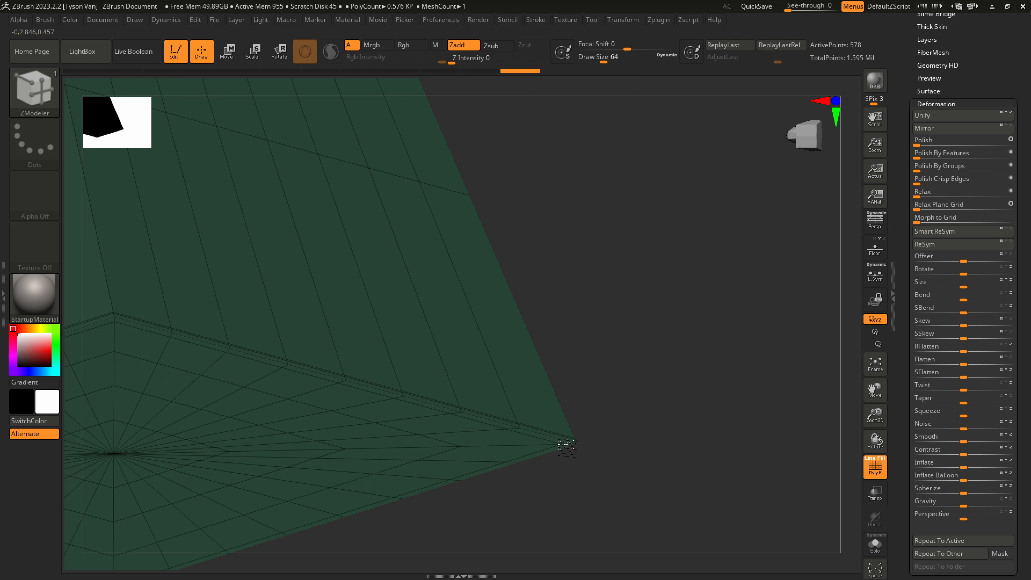
Insert lengthwise supporting edge loops beside the blade's first corner edge and along the adjacent ridge
right_click_drag(566, 449, 564, 477)
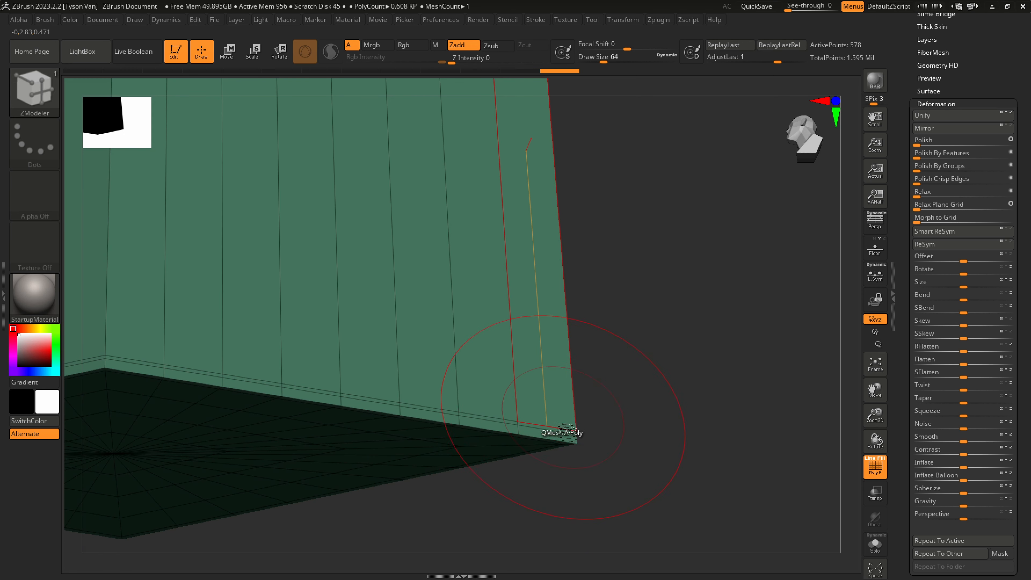
left_click_drag(567, 427, 573, 440)
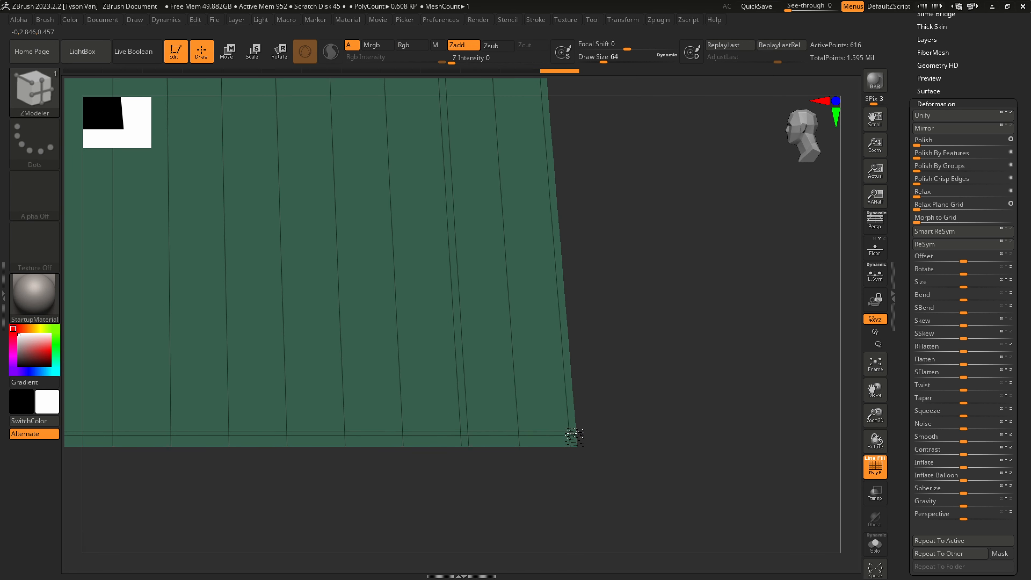
right_click_drag(571, 441, 742, 401, "ctrl")
right_click_drag(617, 401, 455, 414)
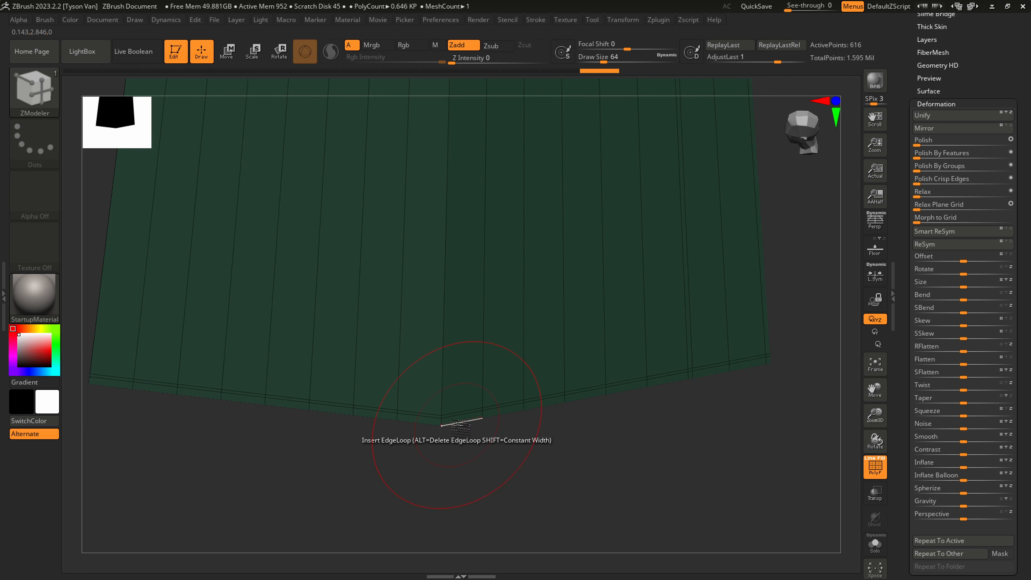
left_click(448, 424)
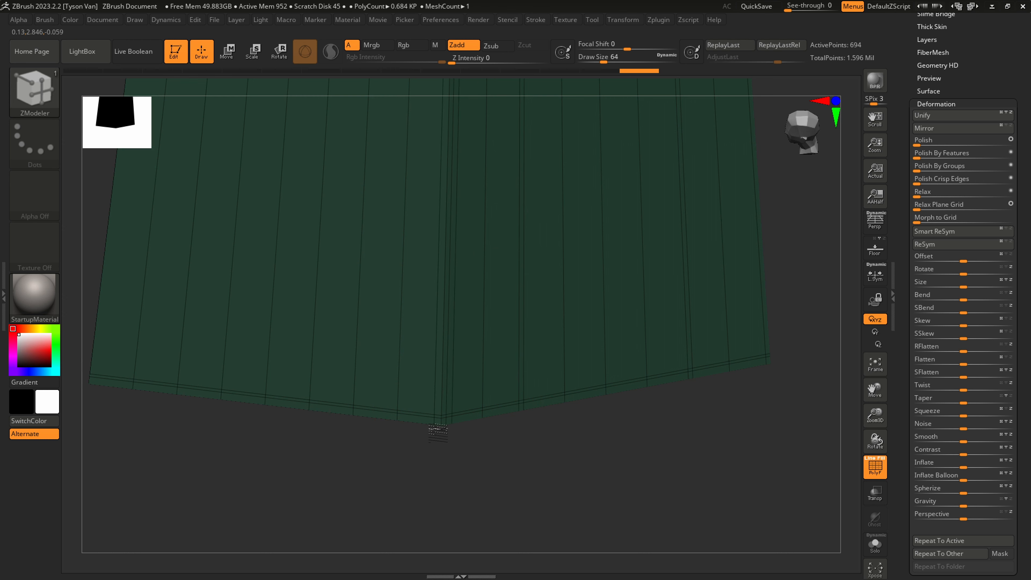
Insert lengthwise supporting edge loops close to the blade's opposite corner edge
right_click_drag(447, 435, 632, 470, "alt")
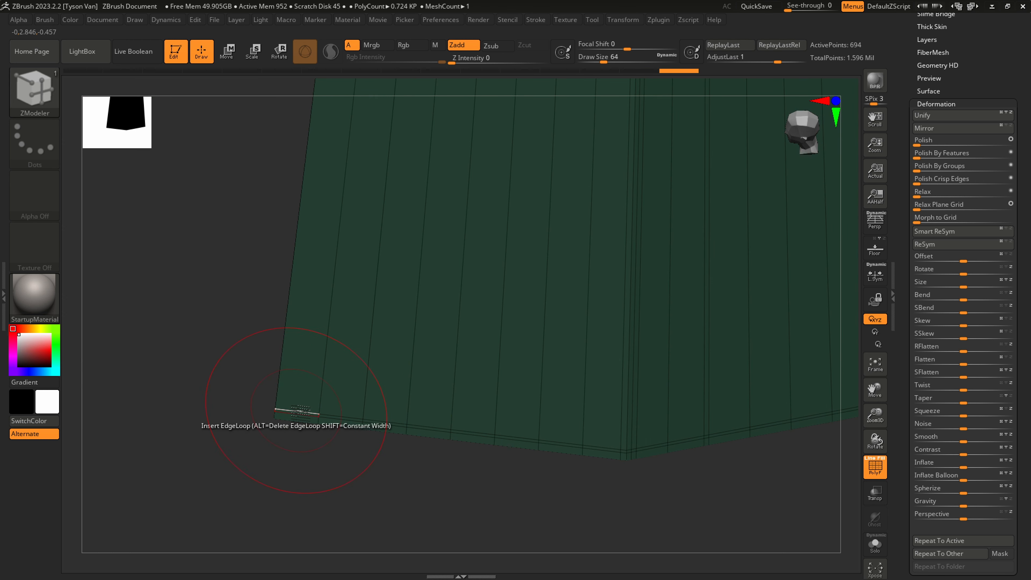
left_click(300, 411)
right_click_drag(286, 407, 671, 450)
left_click(356, 414)
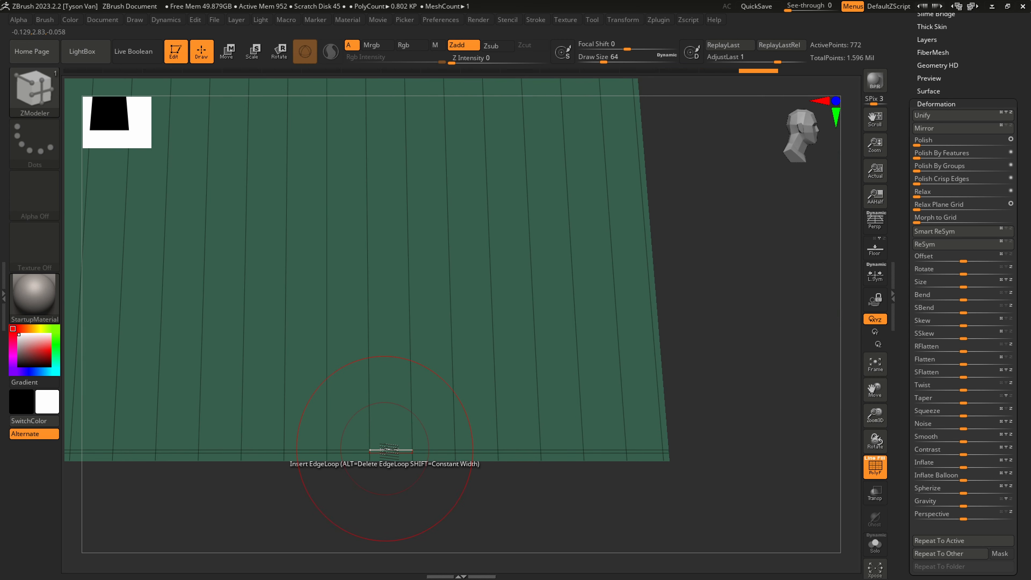
left_click(375, 455)
key("ctrl+z")
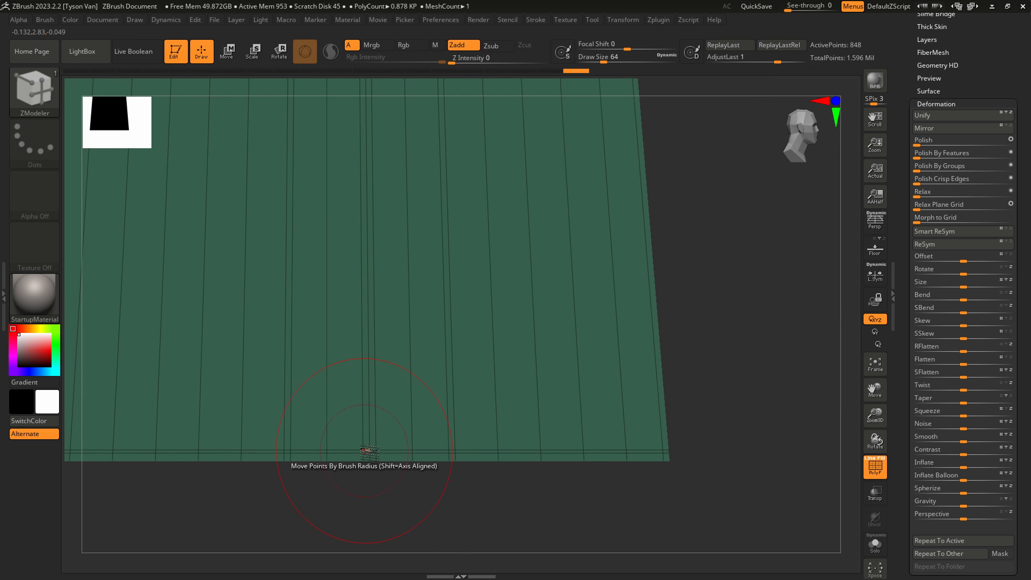
right_click_drag(368, 450, 396, 482)
key("ctrl+z")
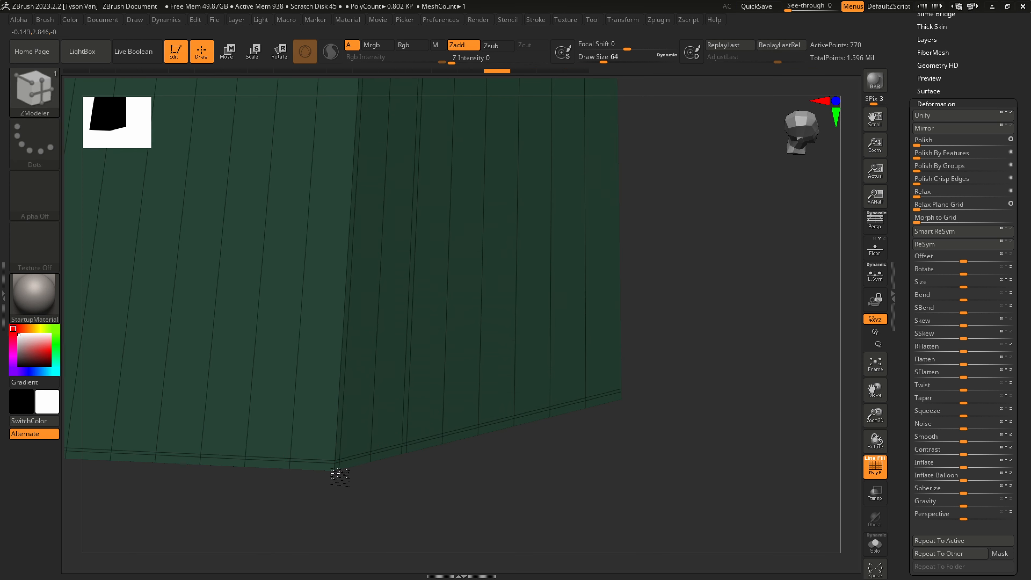
Insert lengthwise supporting edge loops on both sides of the remaining ridge and beside the neighbouring corner edge
left_click(330, 473)
right_click_drag(333, 478, 636, 480, "alt")
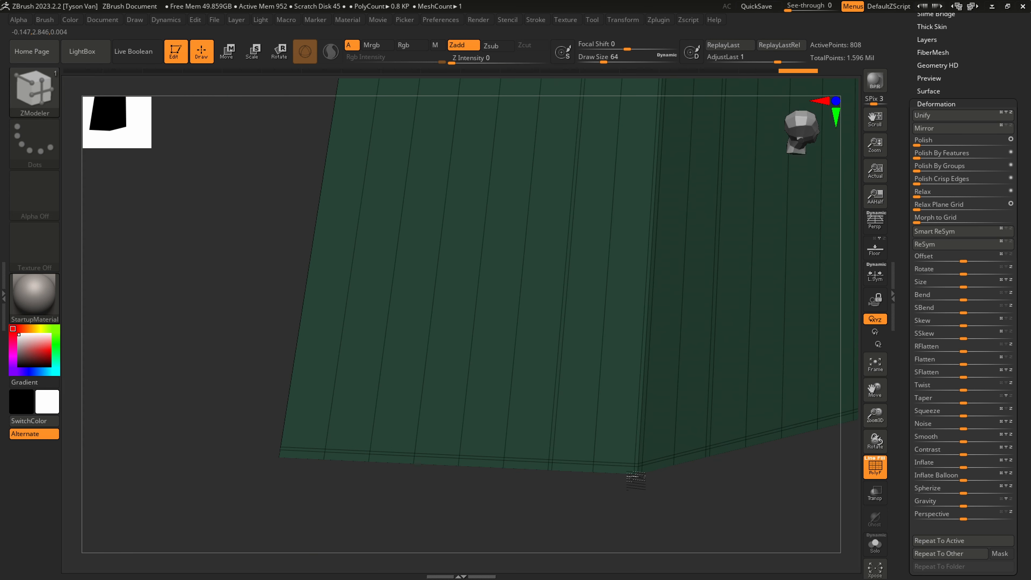
left_click(290, 465)
mouse_move(276, 391)
left_mouse_down()
mouse_move(227, 470)
mouse_move(391, 457)
mouse_move(389, 423)
mouse_move(422, 447)
mouse_move(484, 439)
left_mouse_up()
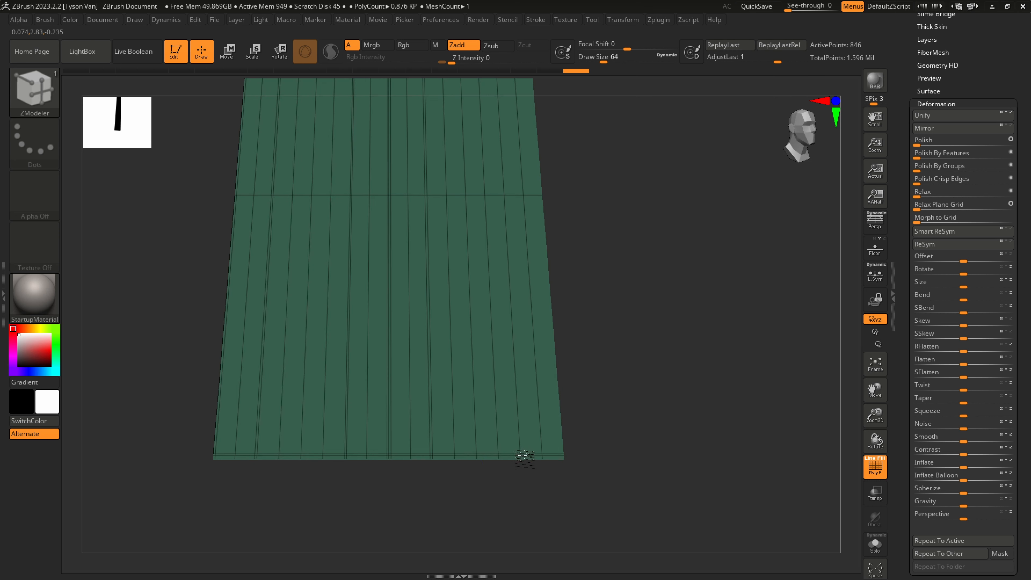
Subdivide the sword blade by one level and inspect its smoothed base from below
key("ctrl")
key("ctrl+d")
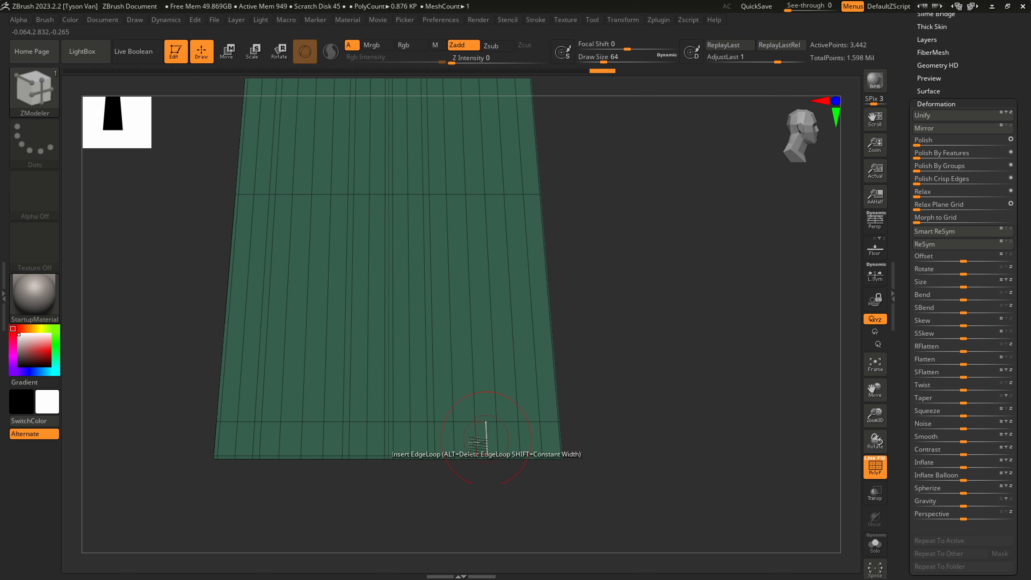
mouse_move(484, 438)
right_mouse_down()
mouse_move(467, 365)
mouse_move(528, 472)
right_mouse_up()
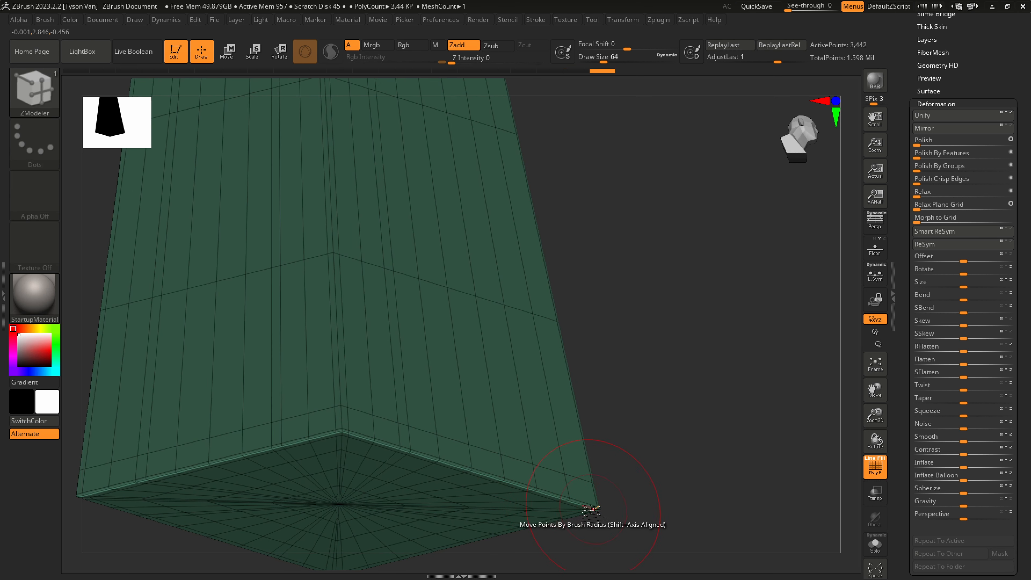
right_click_drag(467, 463, 483, 379)
right_click_drag(477, 428, 455, 351, "alt")
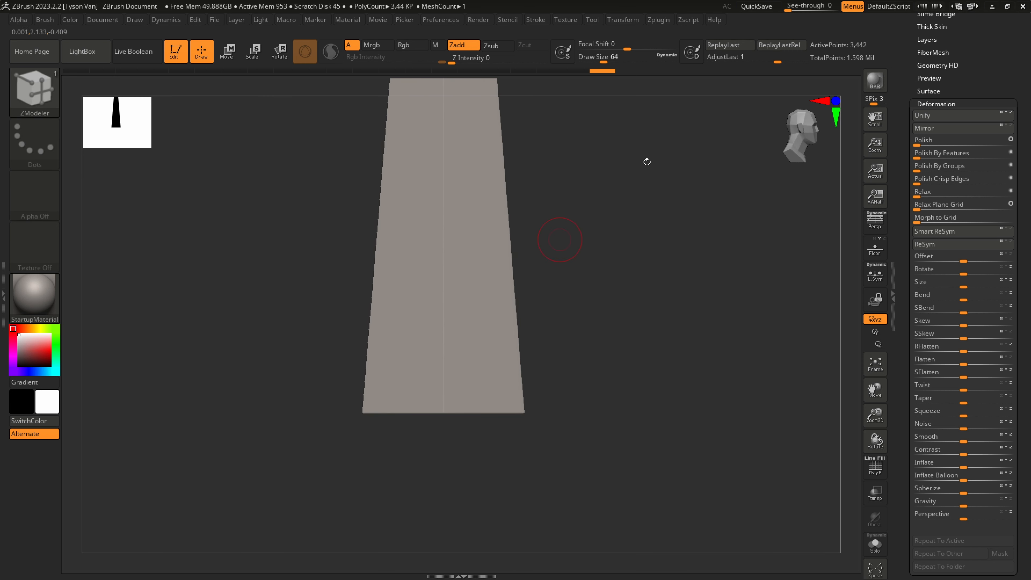
Duplicate the sword_geo subtool and isolate the copy with its wireframe displayed
left_click_drag(979, 50, 971, 138)
left_click(929, 50)
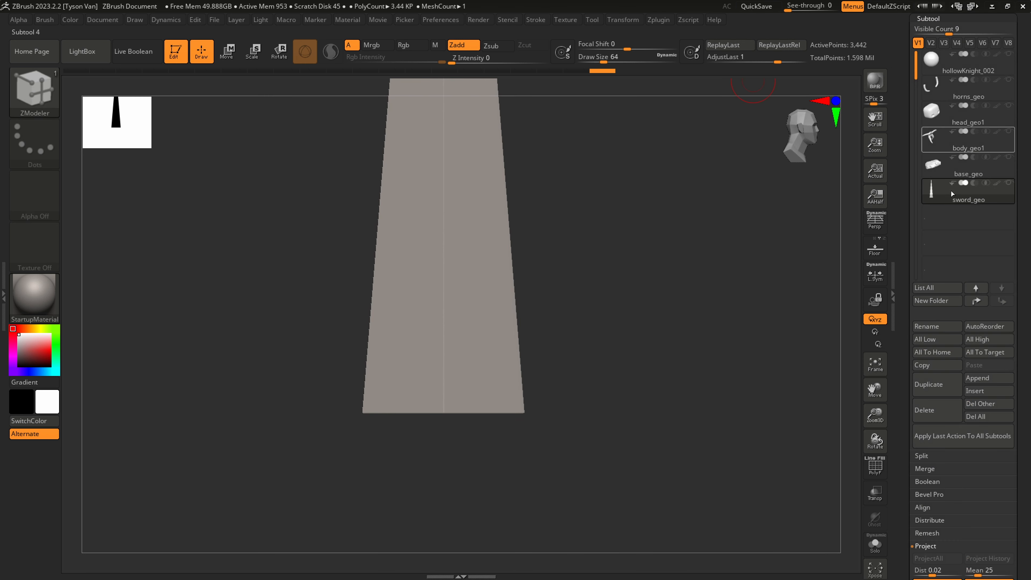
left_click(936, 388)
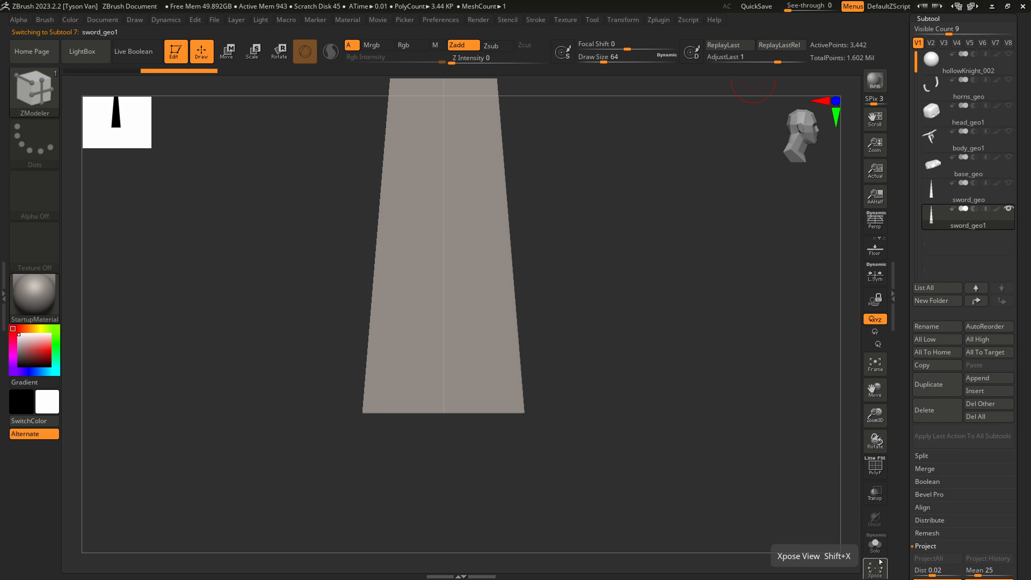
left_click(875, 544)
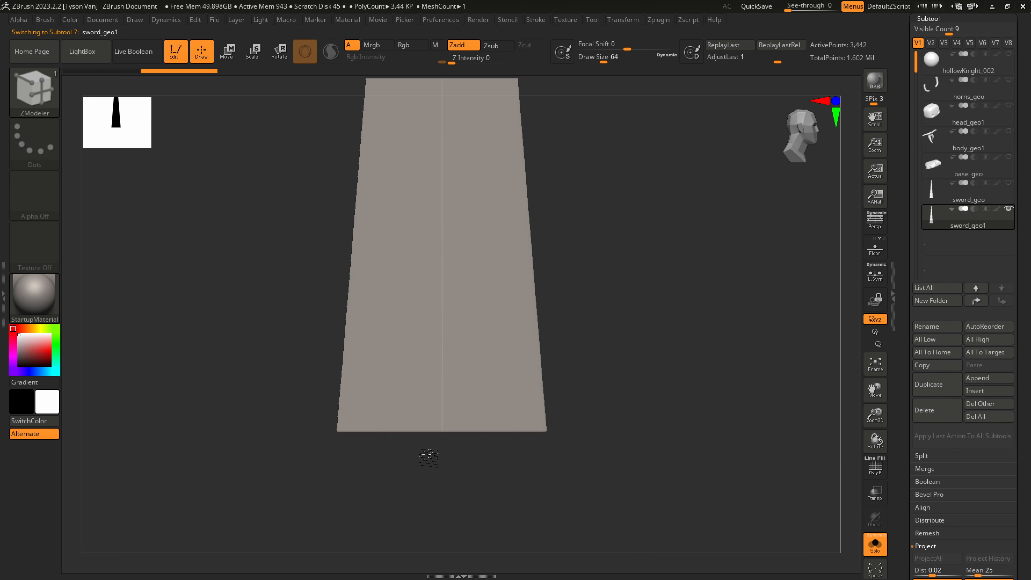
key("shift+f")
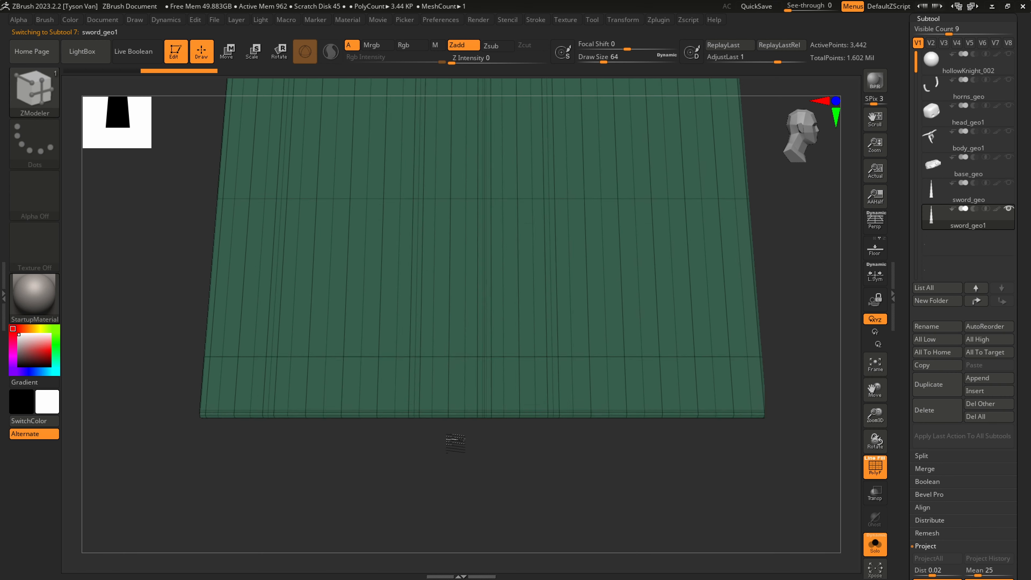
Hide all of the duplicated blade except the diamond-shaped cap at its base
key("ctrl")
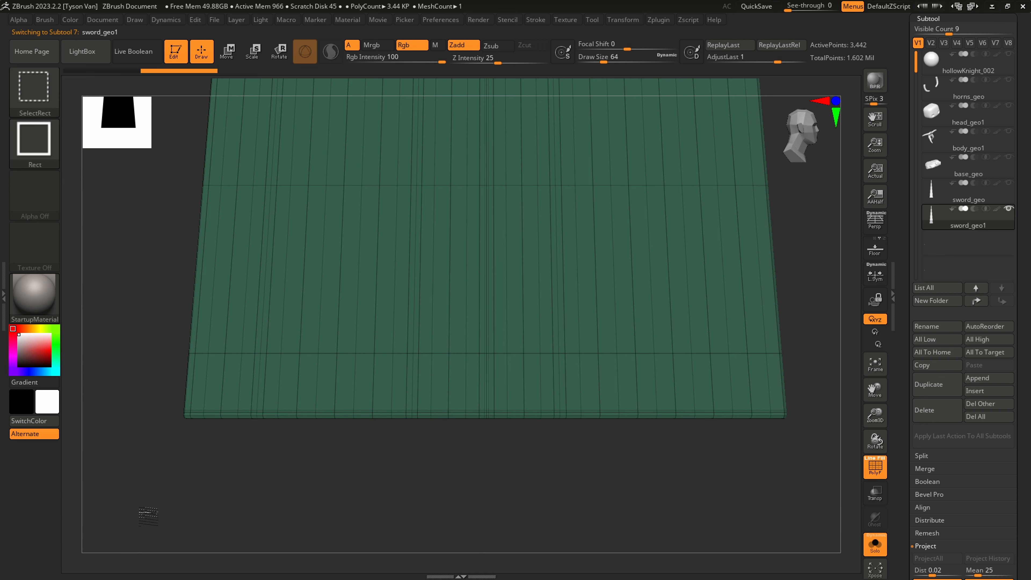
mouse_move(144, 518)
left_mouse_down("ctrl+shift")
mouse_move(603, 438)
mouse_move(829, 431)
mouse_move(819, 418)
left_mouse_up("ctrl+shift")
left_click_drag(762, 467, 760, 355)
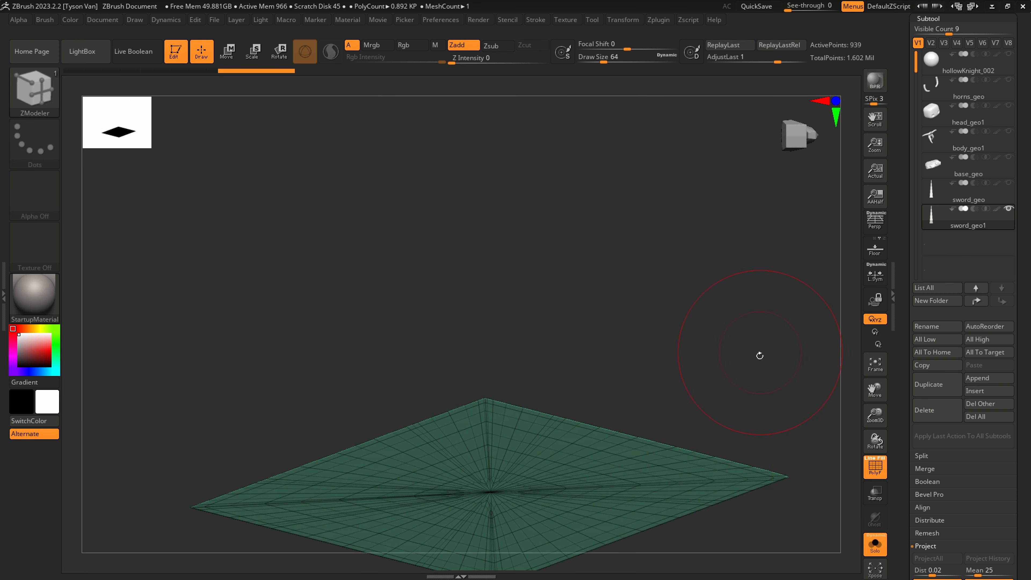
left_click_drag(657, 393, 654, 385)
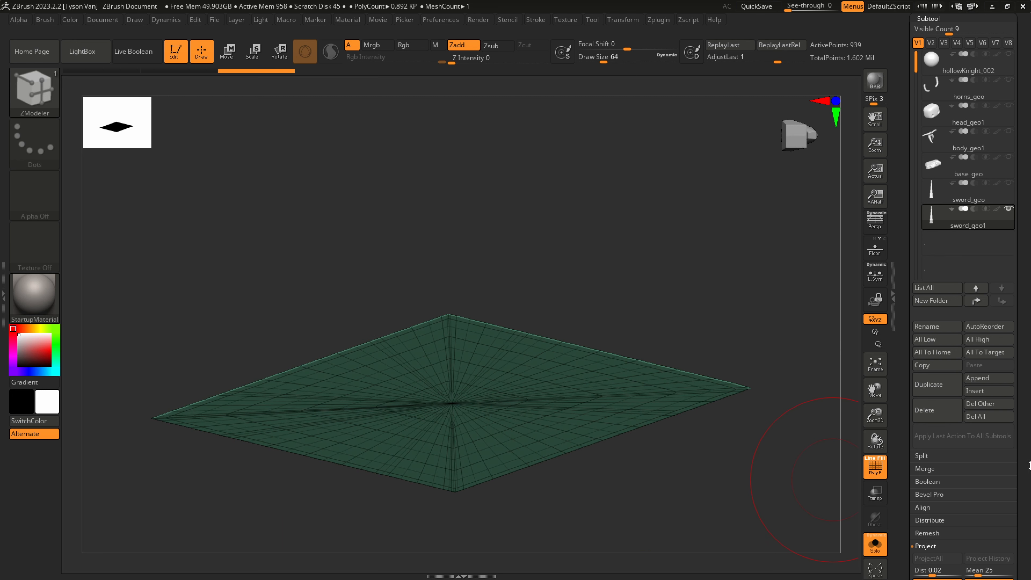
Delete the duplicate's lower subdivision level in its geometry settings
scroll(950, 516, "down", 5)
left_click(926, 519)
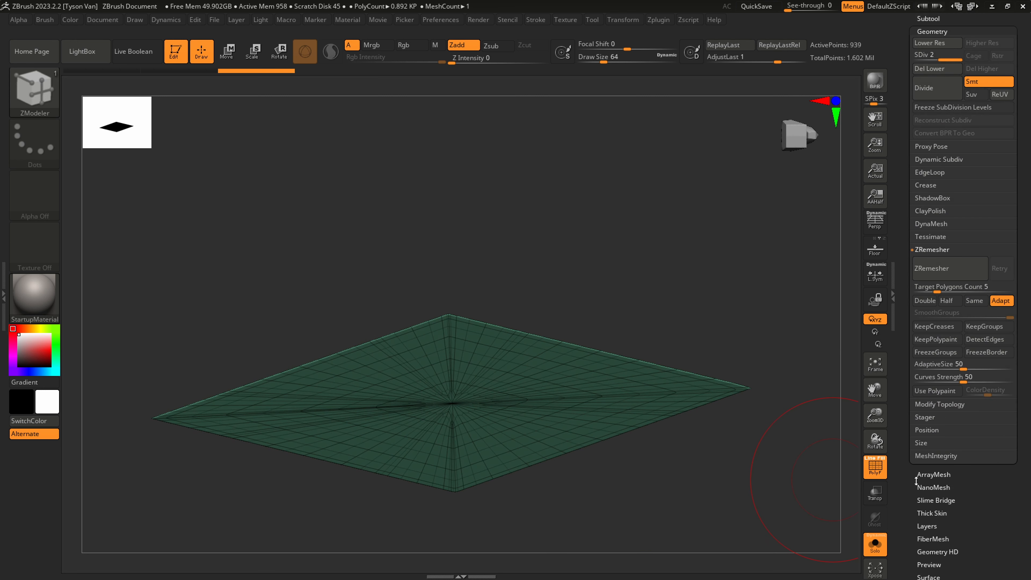
left_click(934, 70)
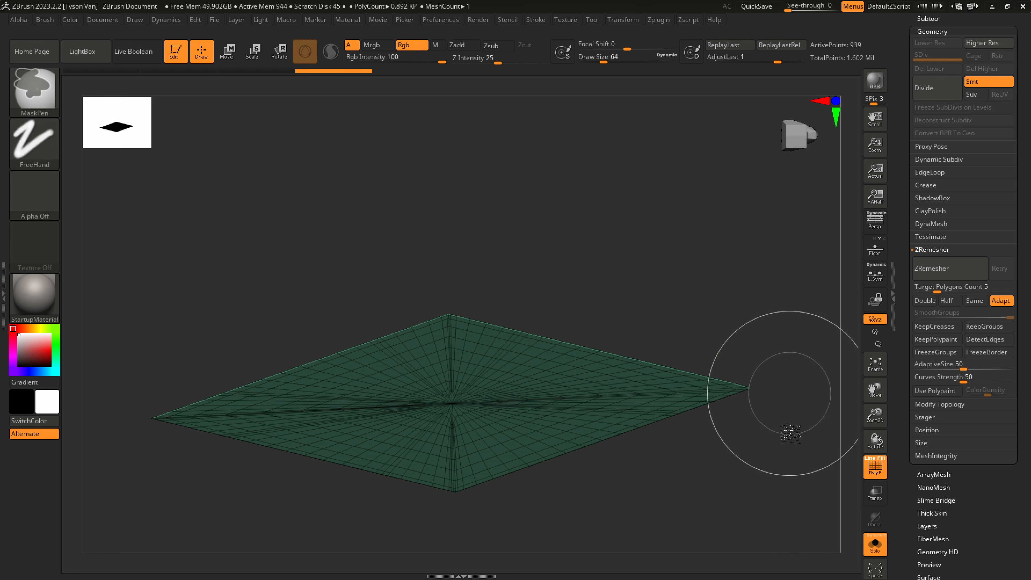
Delete the duplicate's hidden geometry so only the diamond-shaped base cap is kept
left_click(760, 472, "ctrl+shift")
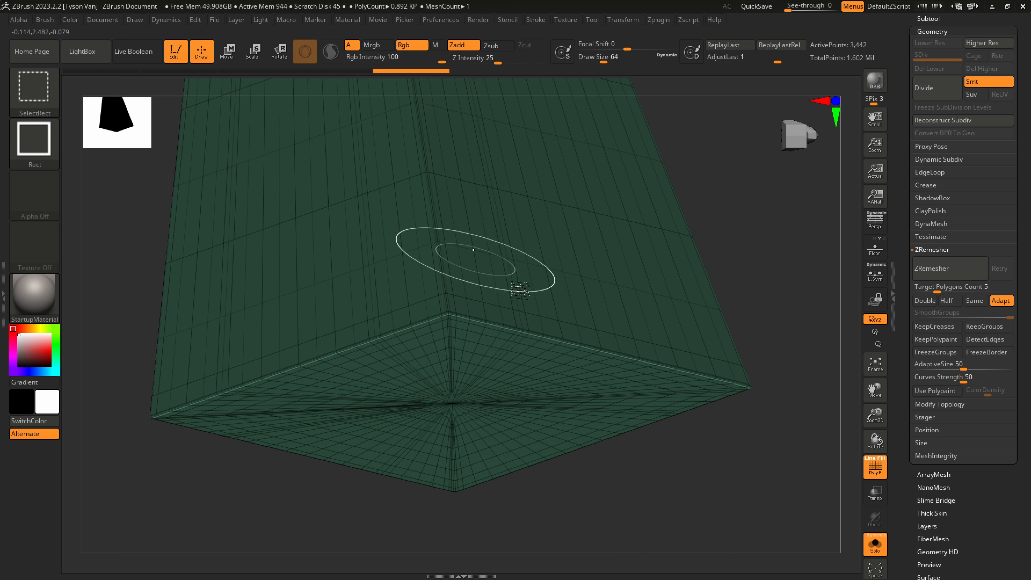
key("ctrl+z")
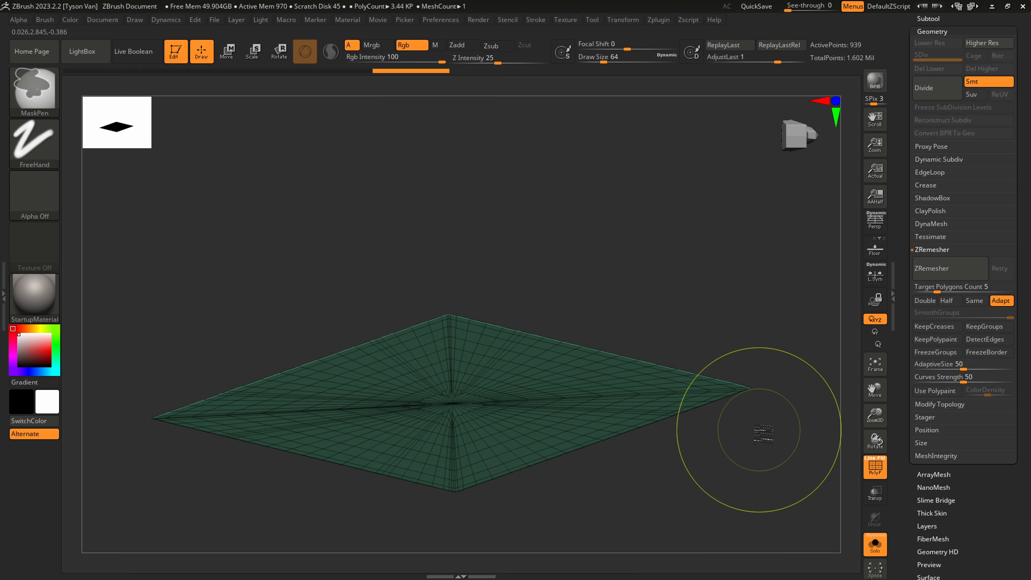
left_click(941, 405)
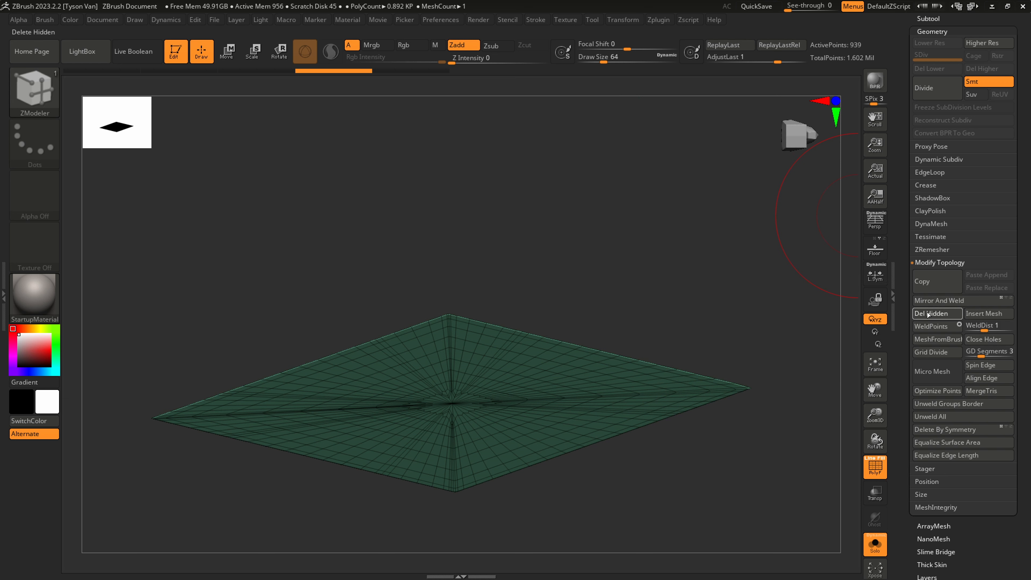
mouse_move(639, 427)
left_mouse_down()
mouse_move(527, 421)
mouse_move(587, 430)
mouse_move(588, 415)
left_mouse_up()
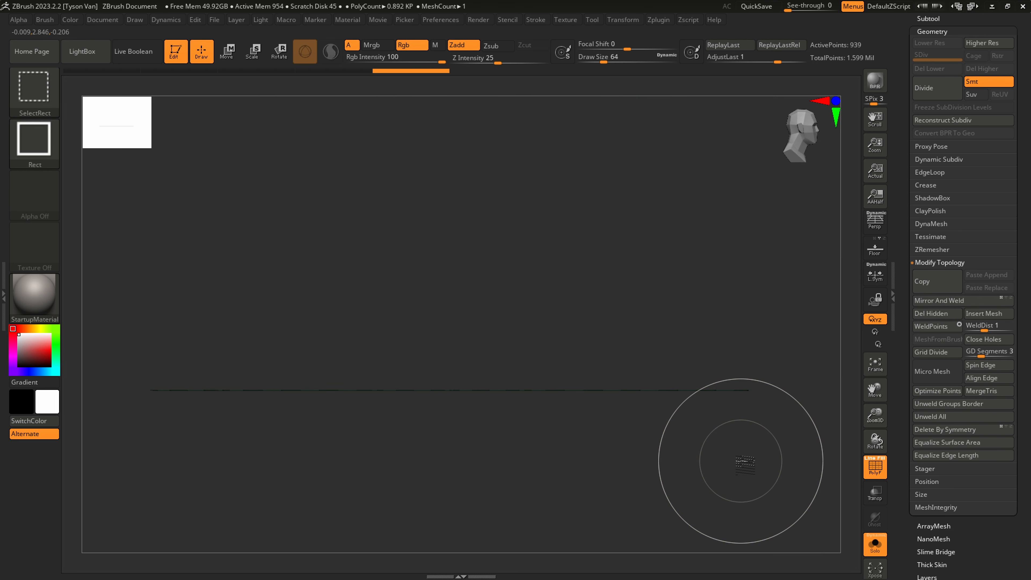
Flatten the diamond cap with a straight horizontal ClipCurve stroke across its full width, seen edge-on
left_click_drag(739, 483, 733, 394)
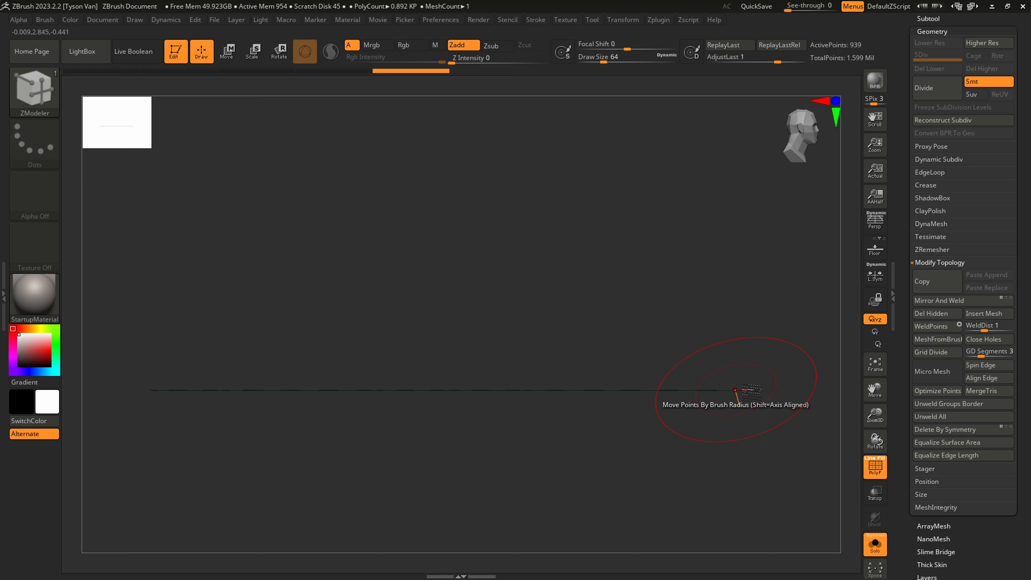
key("ctrl")
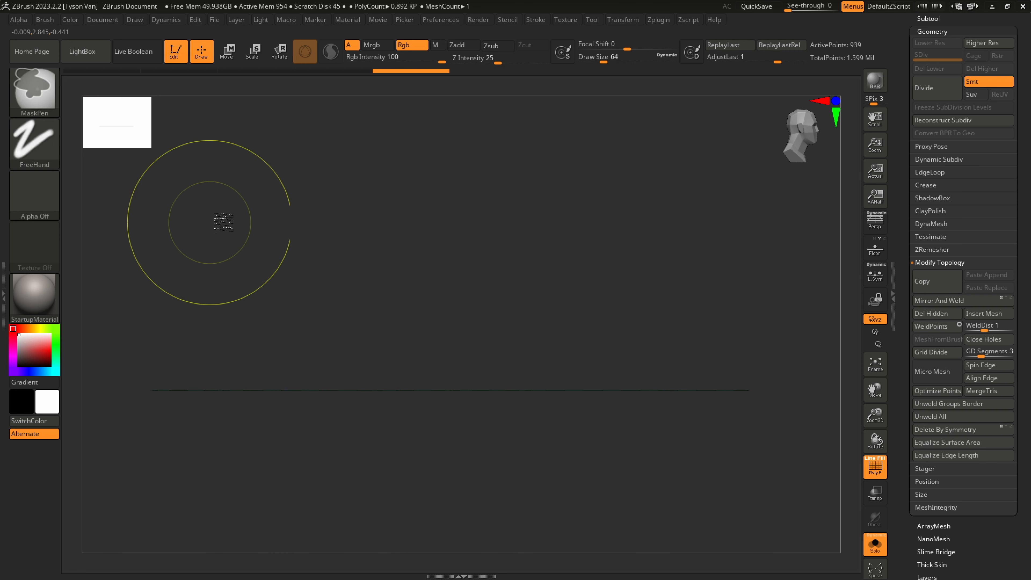
key("ctrl")
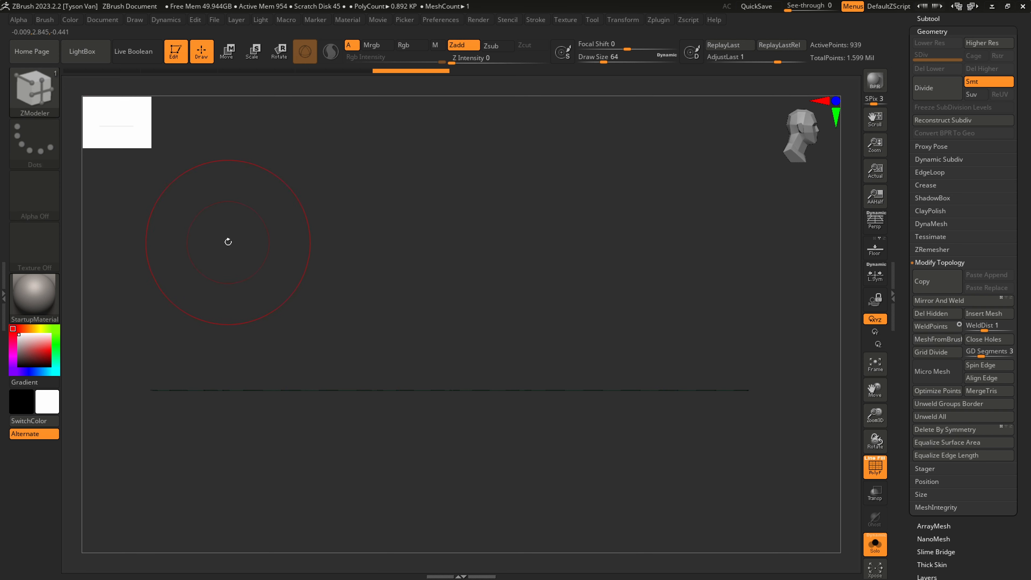
key("ctrl+shift")
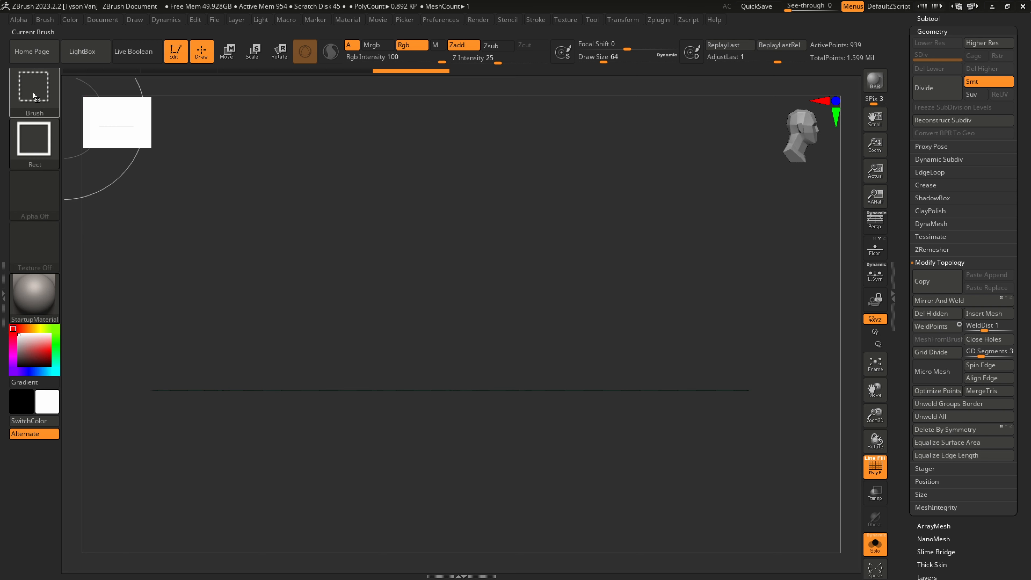
left_click(41, 95)
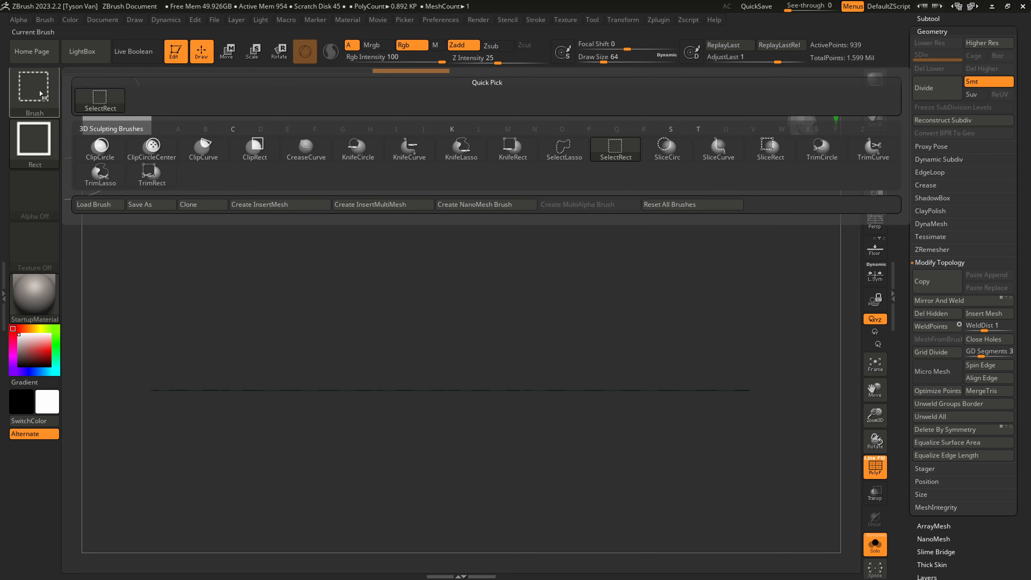
left_click(204, 157)
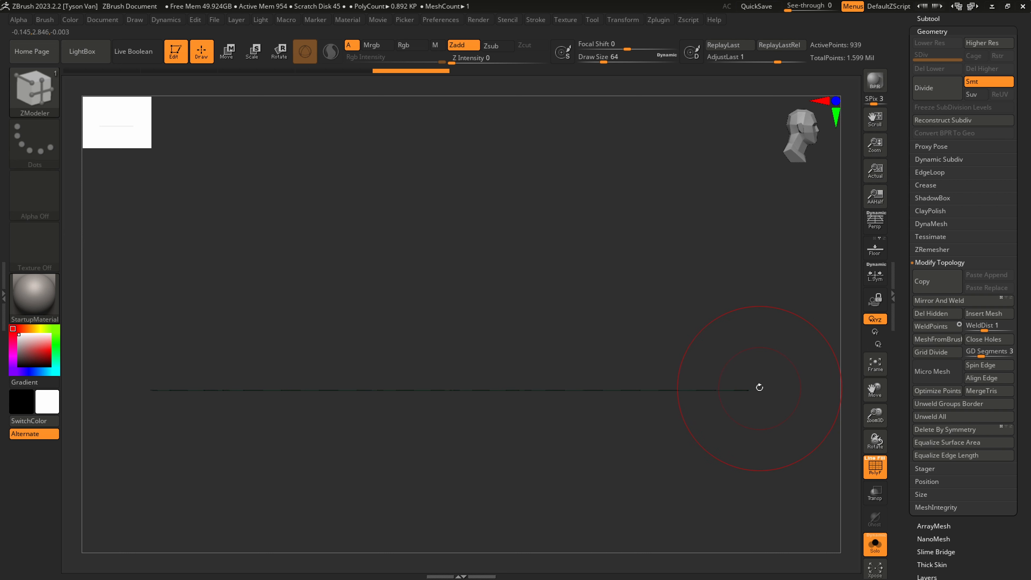
key("ctrl+shift")
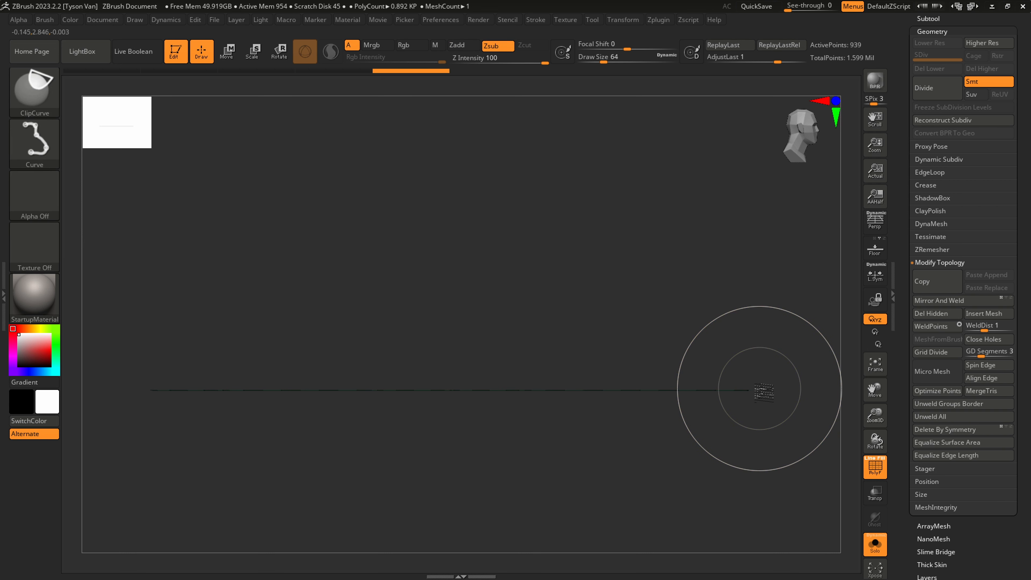
left_click_drag(760, 389, 710, 389, "ctrl+shift")
mouse_move(555, 389)
left_mouse_down("ctrl+shift")
mouse_move(122, 389)
mouse_move(134, 396)
left_mouse_up("ctrl+shift")
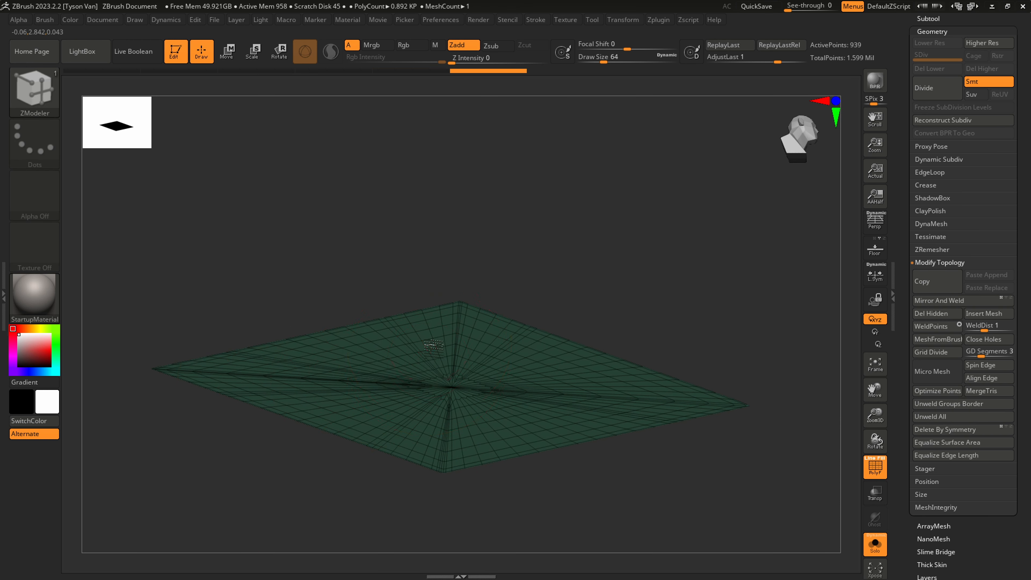
Turn on double-sided display for the flattened diamond cap and check it from above
right_click_drag(430, 343, 449, 352, "ctrl")
left_click(439, 385, "ctrl+shift")
left_click_drag(442, 402, 453, 368, "shift")
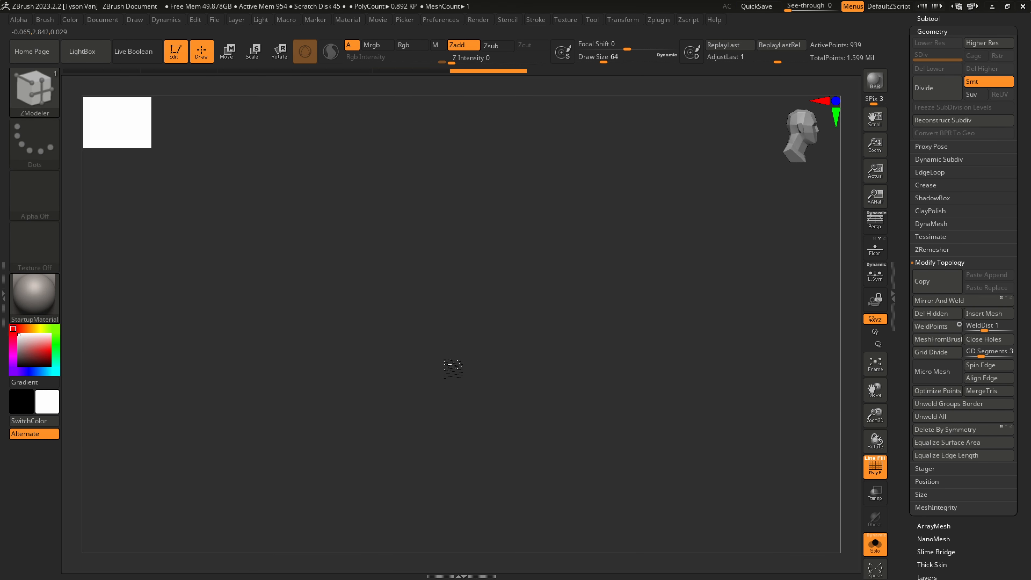
right_click_drag(453, 368, 459, 466)
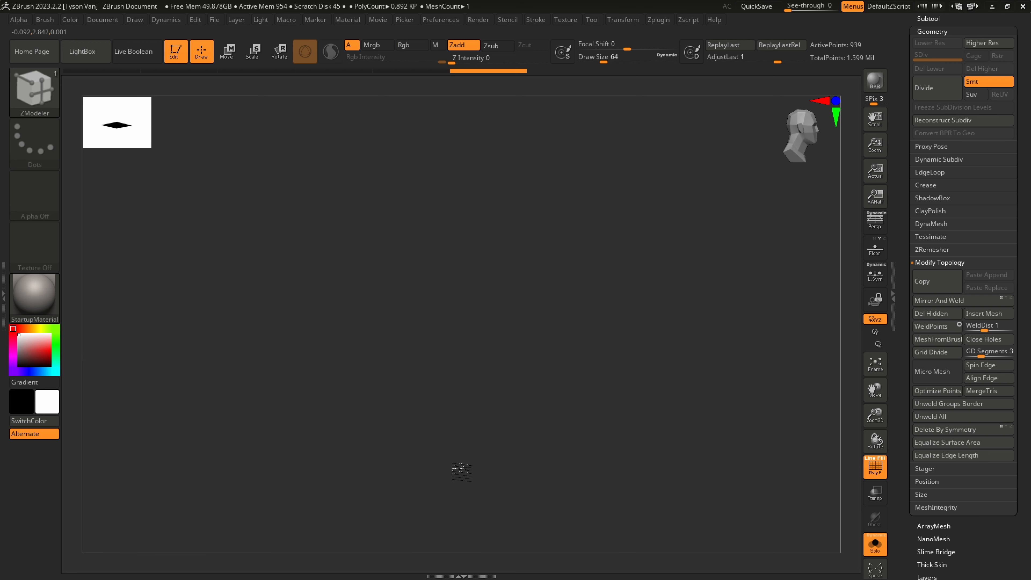
left_click(929, 31)
left_click(927, 315)
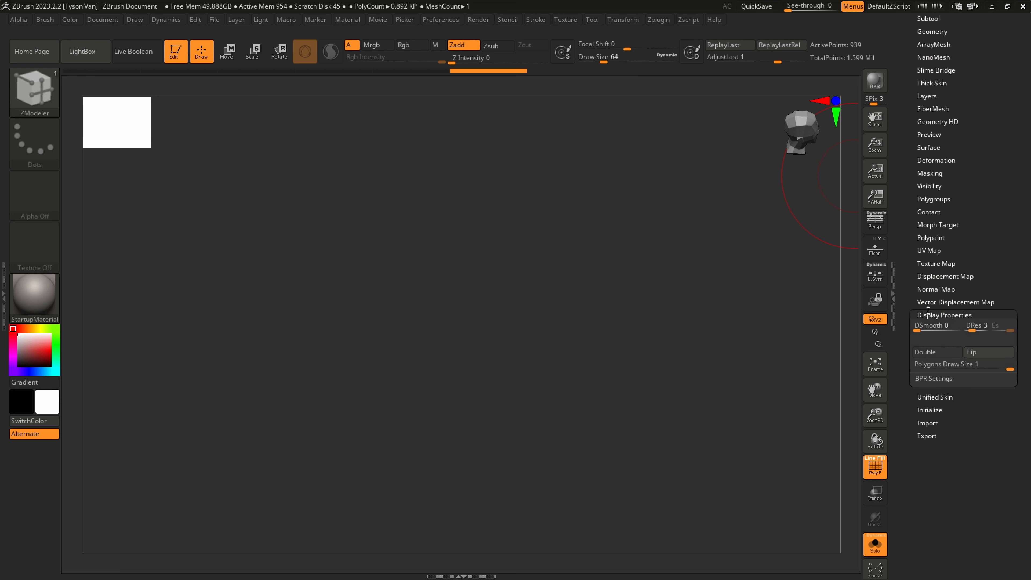
scroll(976, 235, "up", 2)
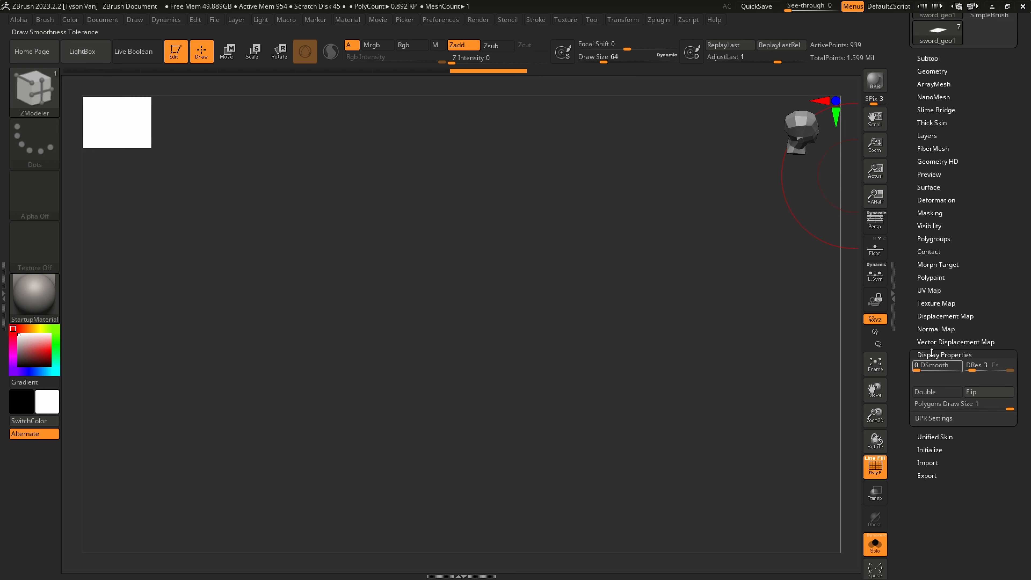
left_click(930, 392)
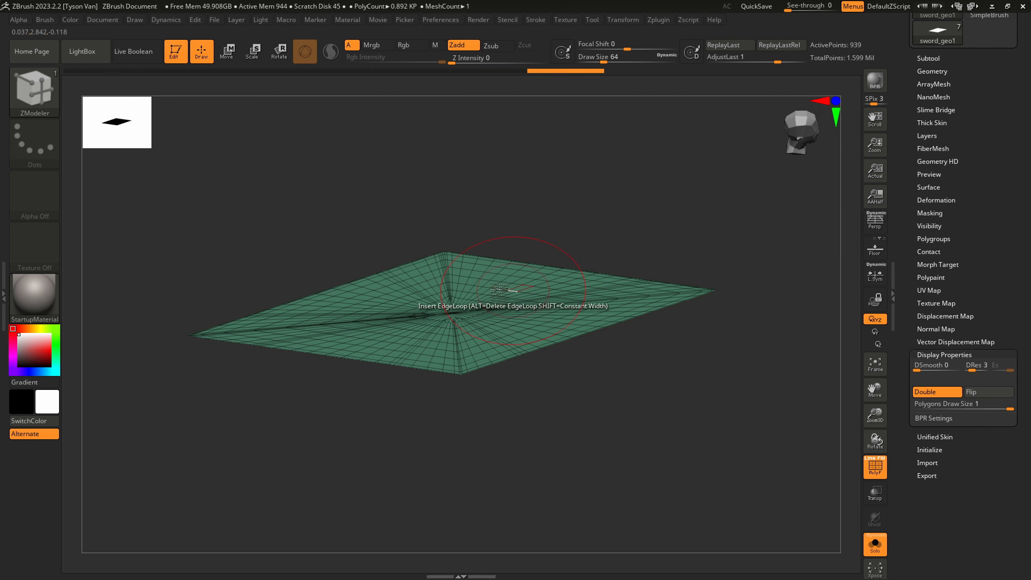
right_click_drag(449, 296, 457, 323)
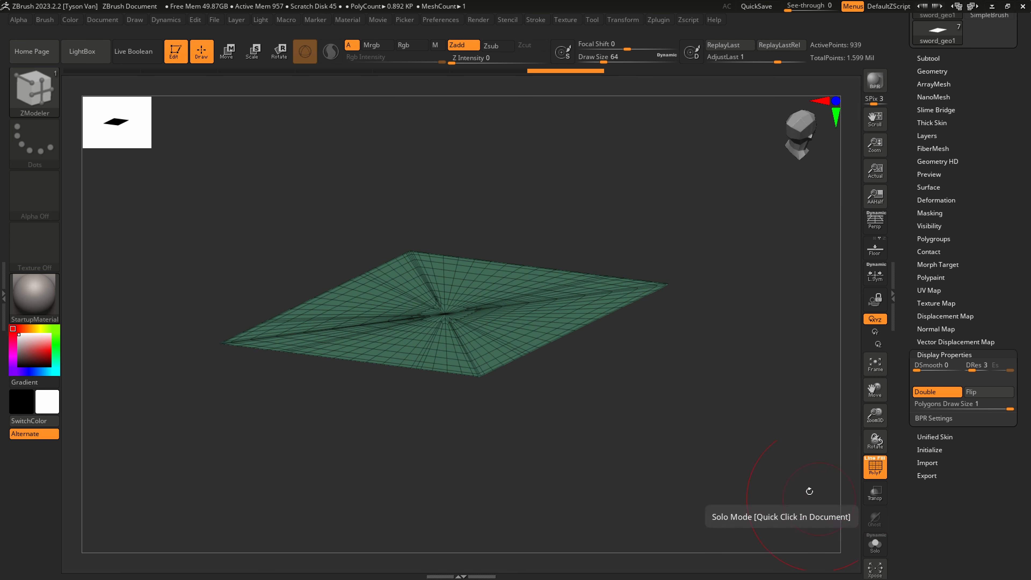
End the isolated view and show sword_geo together with the diamond cap to compare their fit at the blade's base
left_click(875, 544)
scroll(978, 102, "up", 1)
left_click(930, 78)
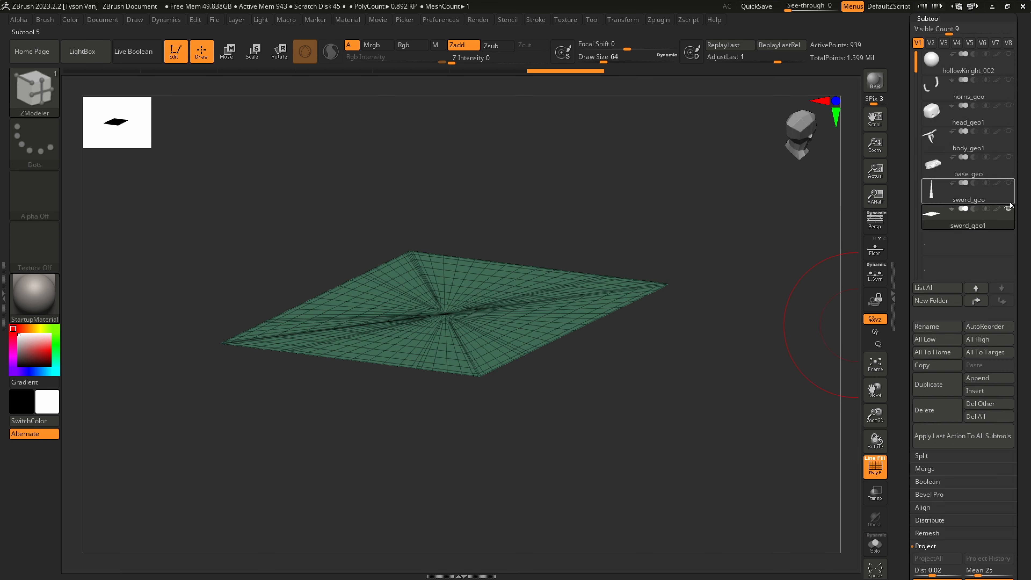
left_click(1009, 183)
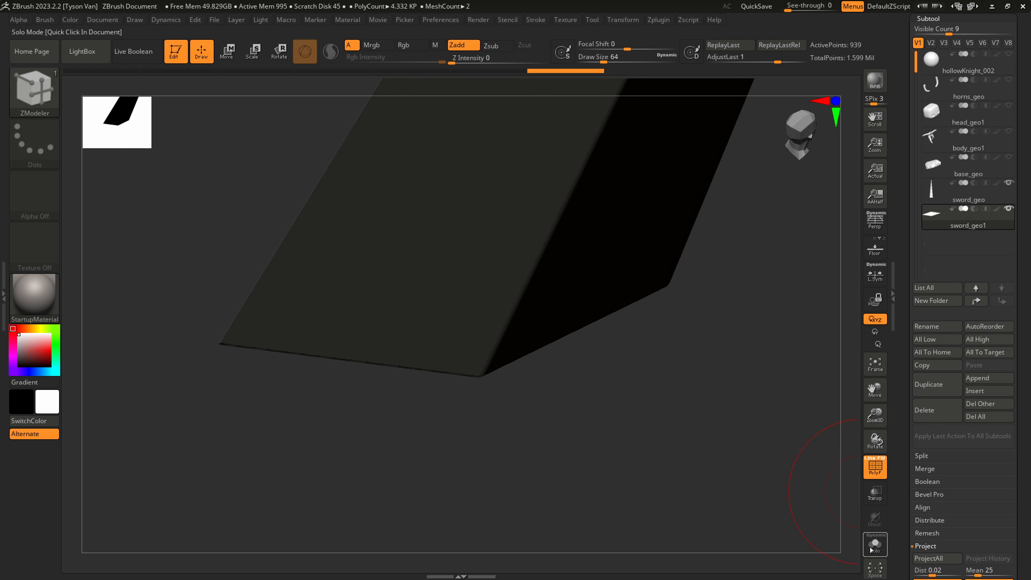
mouse_move(704, 405)
right_mouse_down()
mouse_move(684, 330)
mouse_move(611, 301)
mouse_move(544, 295)
right_mouse_up()
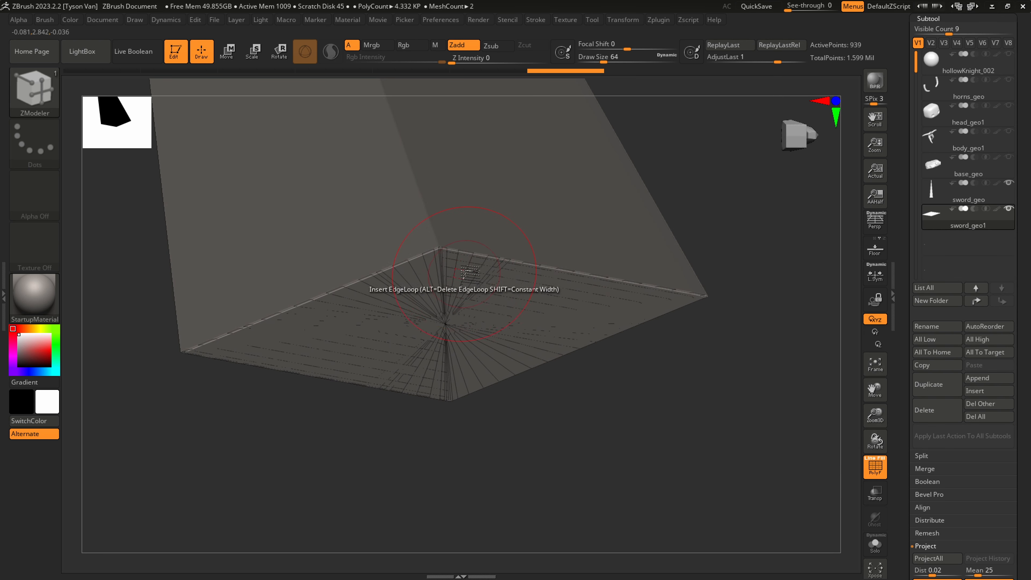
right_click_drag(470, 271, 469, 213)
Isolate the diamond cap and extrude all its polygons downward into a thick slab using Extrude with the All Polygons target
left_click(868, 546)
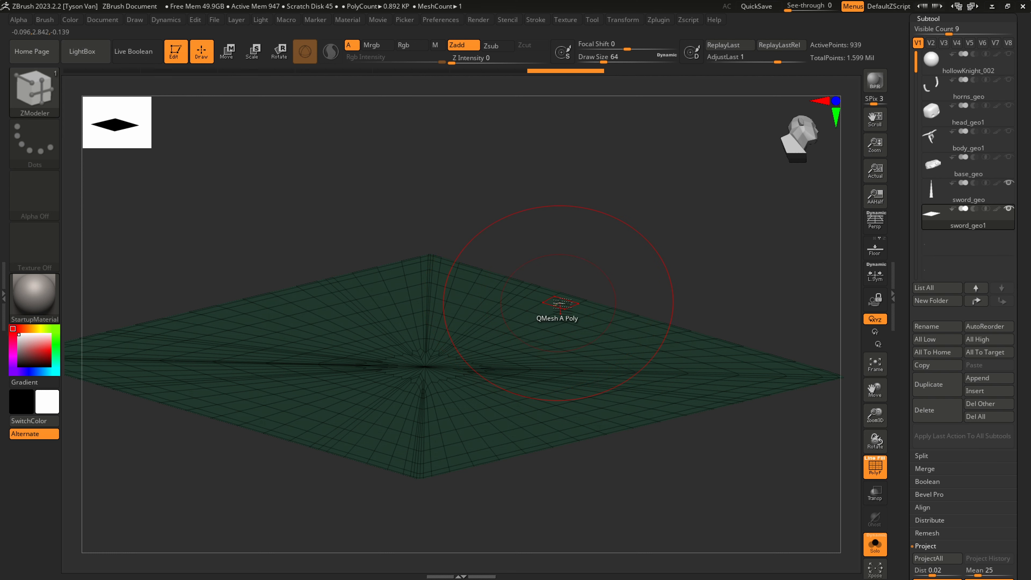
key("space")
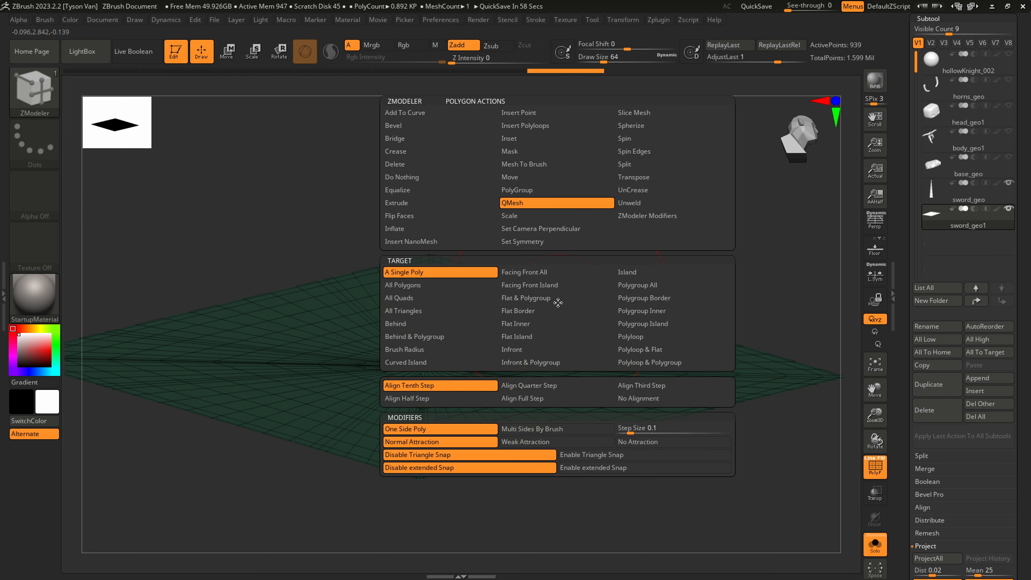
left_click(404, 203)
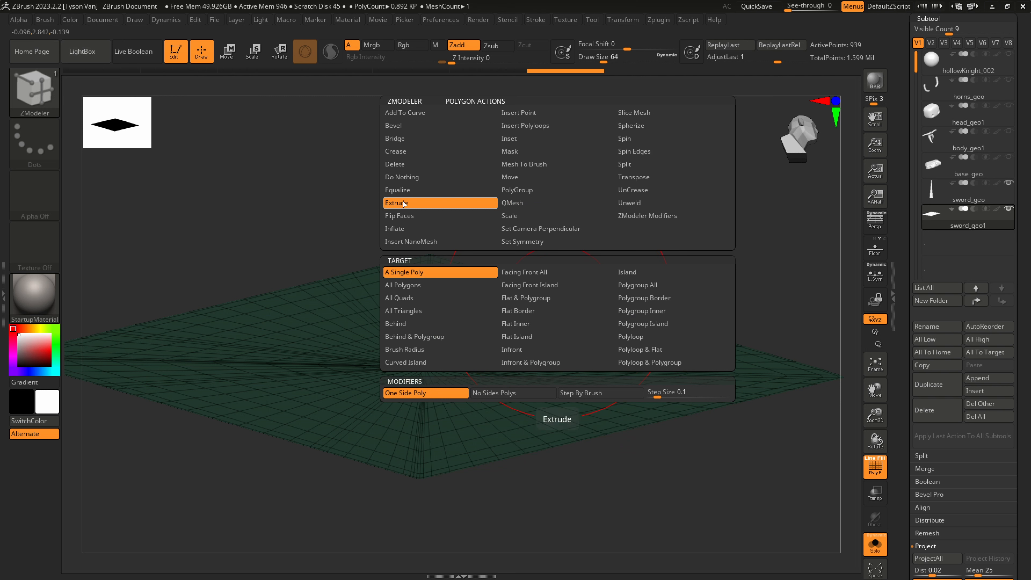
left_click(410, 286)
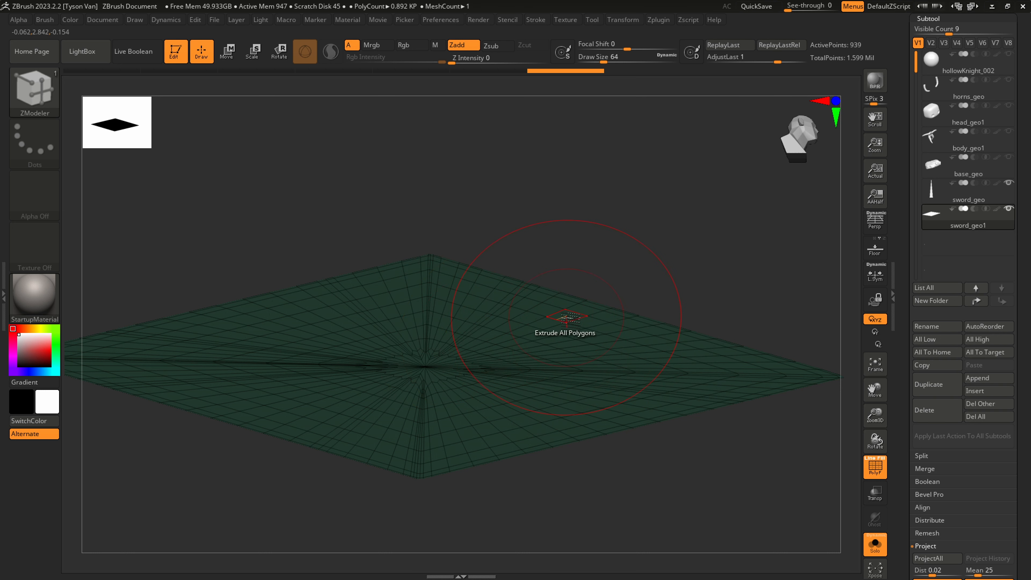
left_click_drag(567, 317, 572, 527)
right_click_drag(505, 322, 511, 383)
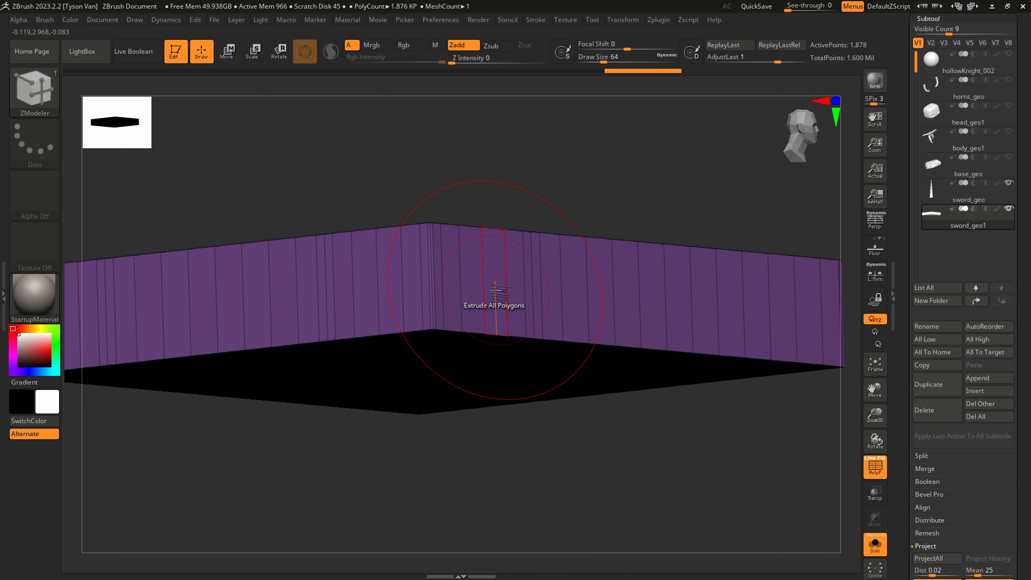
right_click_drag(499, 289, 503, 370)
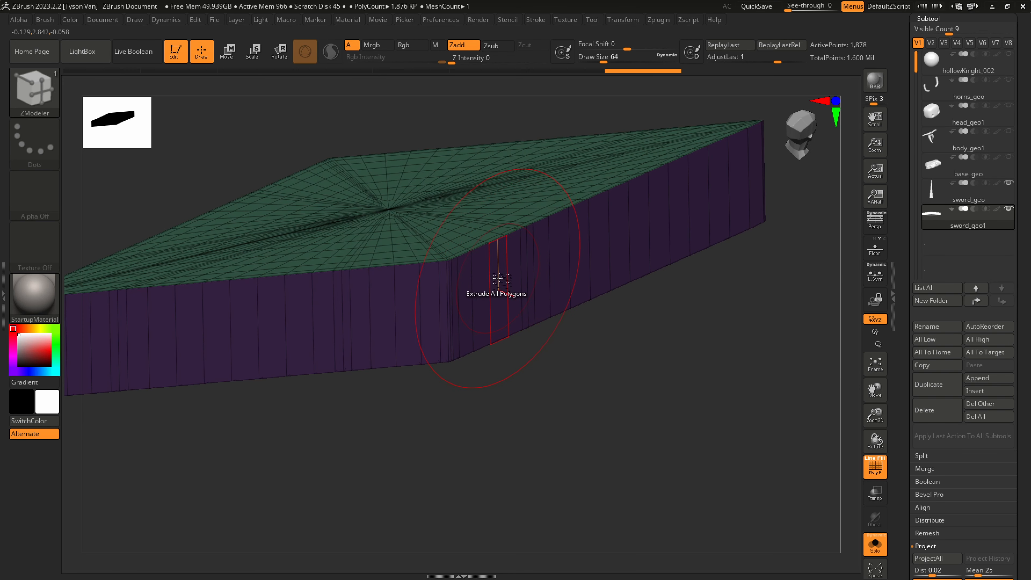
left_click_drag(499, 280, 512, 285)
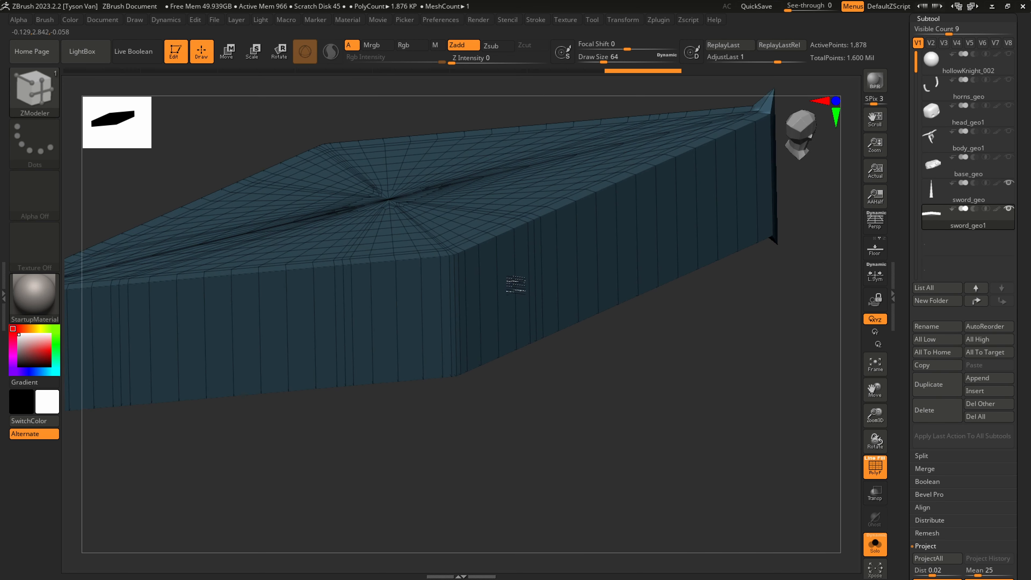
key("ctrl+z")
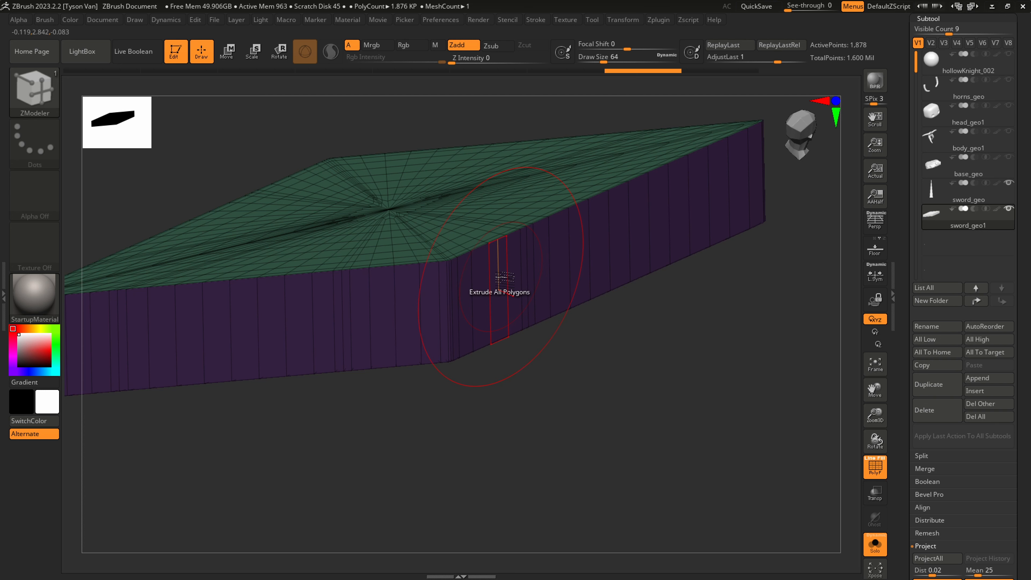
Extrude the slab's side wall slightly outward using the Polygroup All target
key("space")
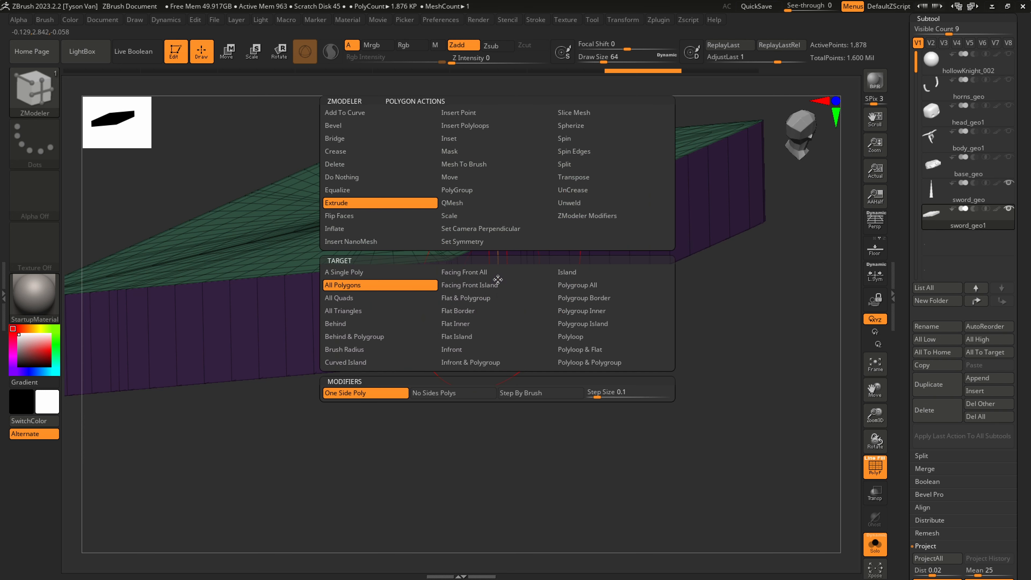
left_click(572, 286)
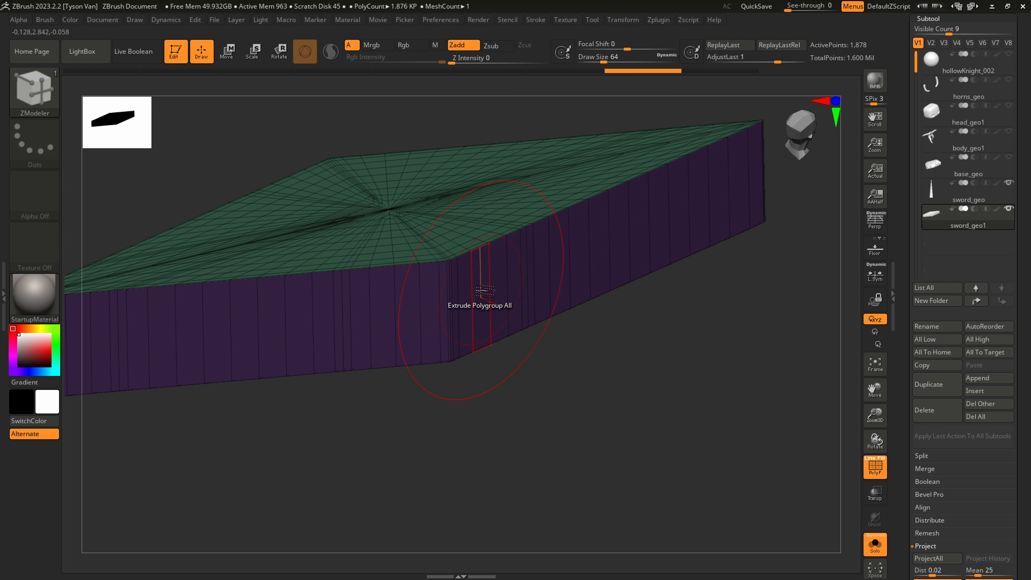
left_click_drag(485, 290, 502, 296)
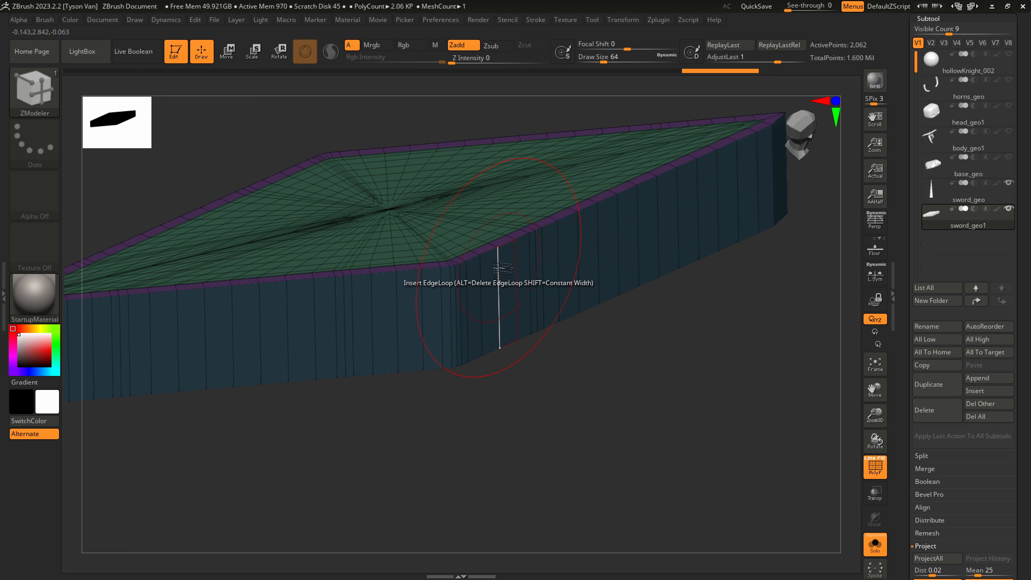
Insert single edge loops around the slab's side wall close to its upper and lower edges
key("space")
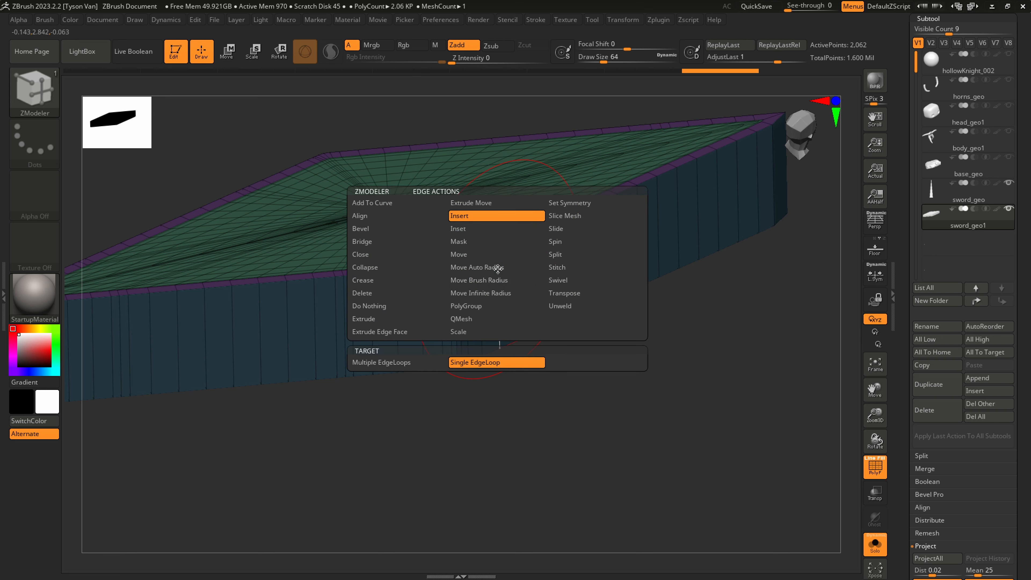
left_click(502, 262)
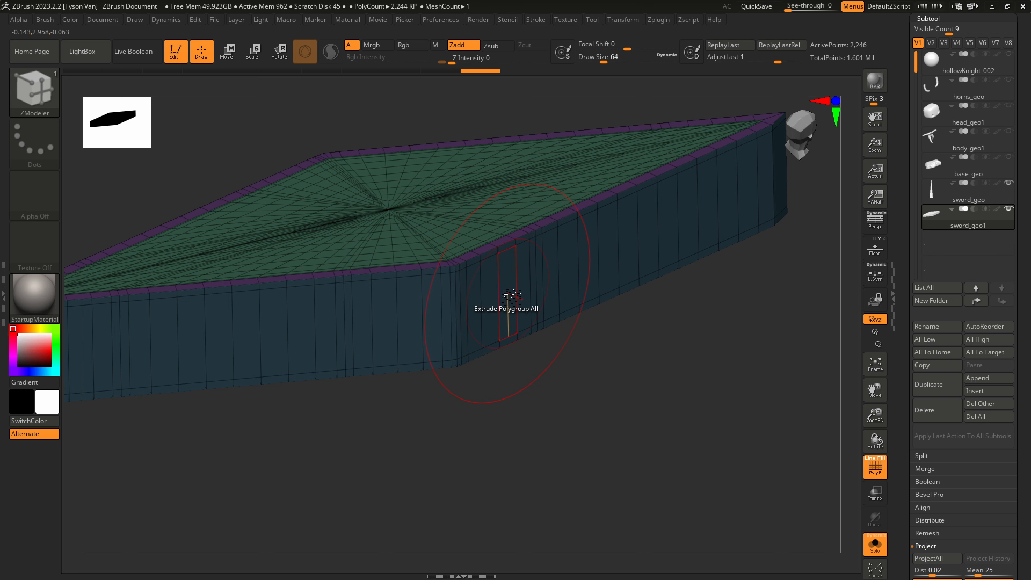
key("space")
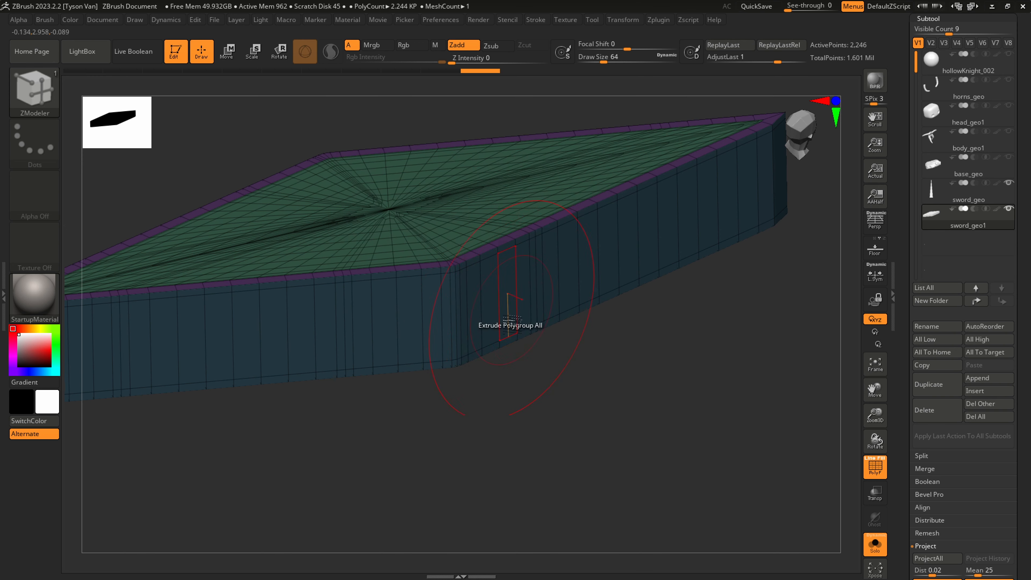
right_click_drag(511, 320, 804, 458)
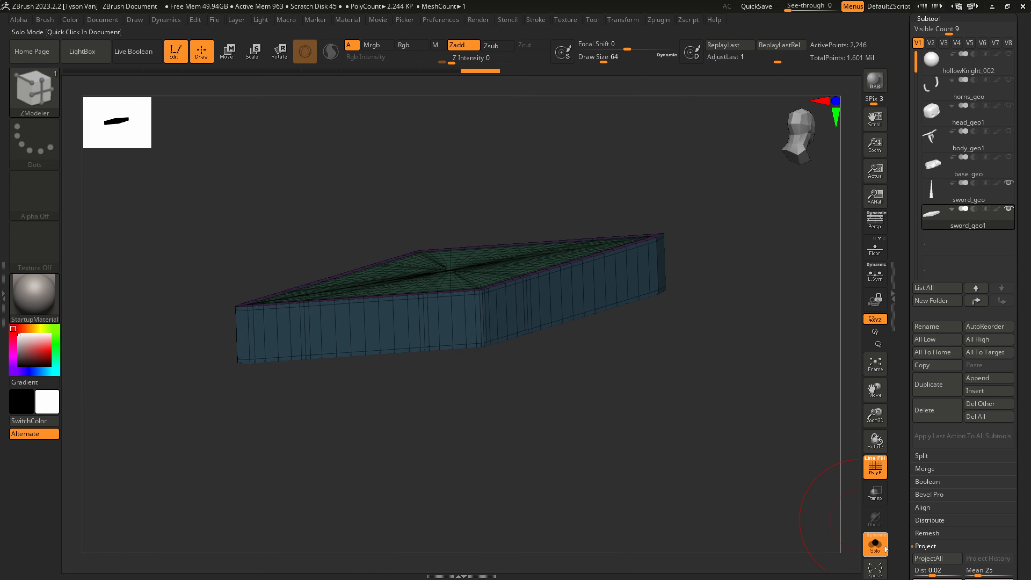
Show the blade again and enlarge the slab with the scale gizmo until it projects past the blade's base on all sides
left_click(875, 546)
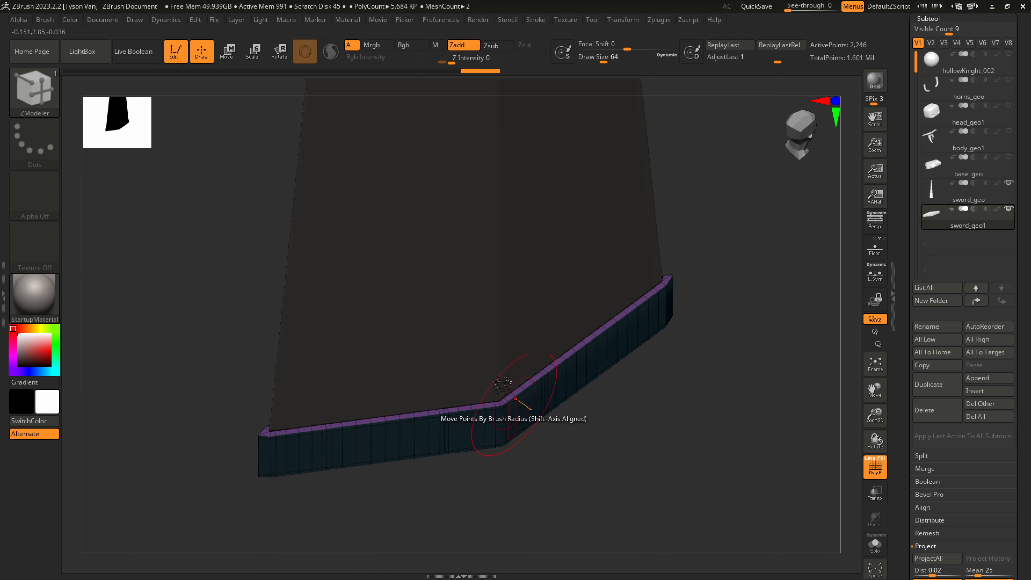
left_click(252, 52)
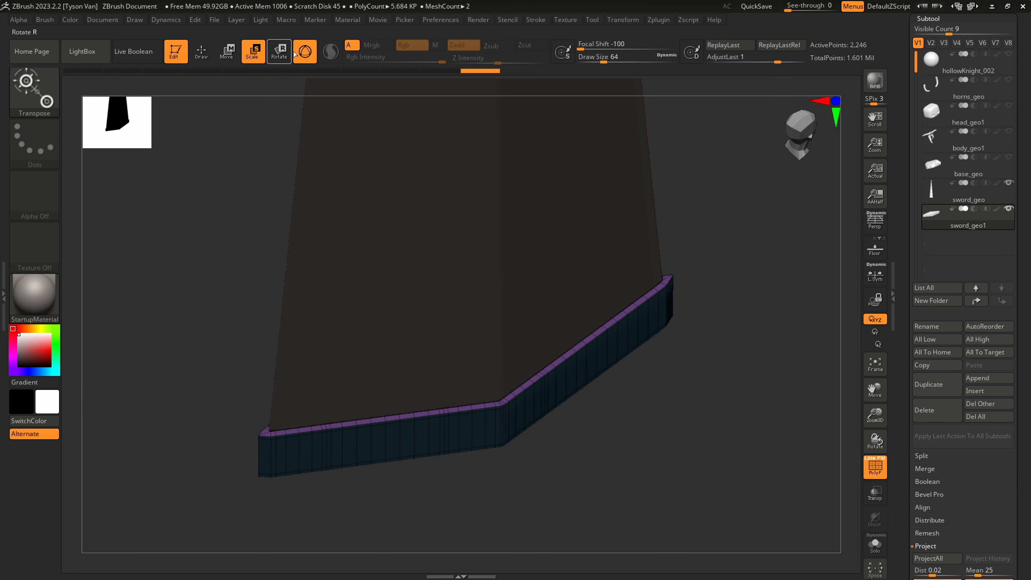
left_click(304, 53)
right_click_drag(420, 253, 442, 344, "ctrl")
left_click(420, 87)
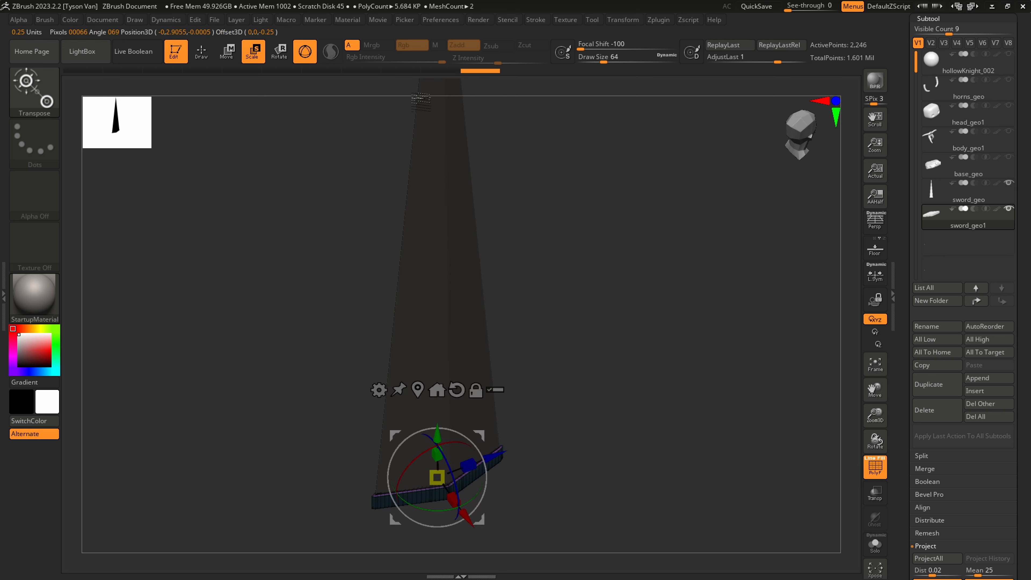
right_click_drag(480, 381, 469, 363)
left_click_drag(444, 469, 465, 470)
right_click_drag(456, 460, 462, 493)
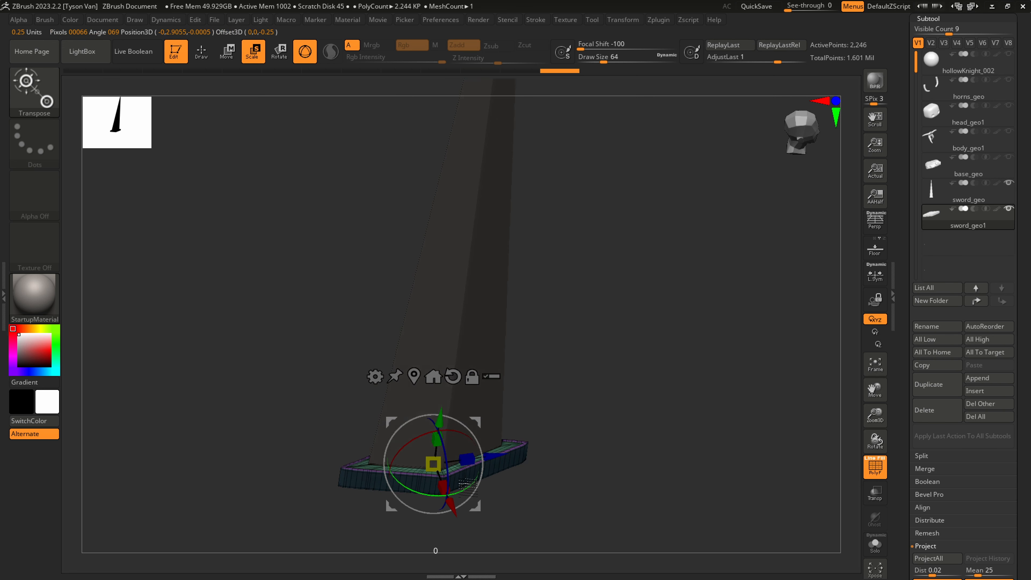
left_click_drag(459, 489, 459, 468)
key("q")
mouse_move(465, 474)
right_mouse_down()
mouse_move(486, 467)
mouse_move(459, 468)
mouse_move(449, 523)
mouse_move(448, 472)
right_mouse_up()
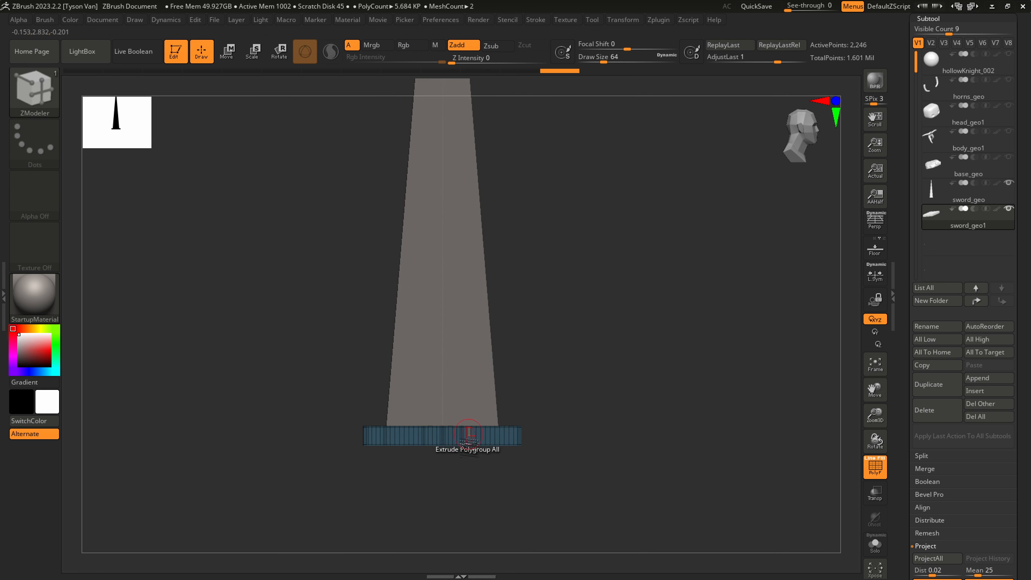
Hide the polyframe and divide the slab twice to subdivision level 3
right_click_drag(457, 428, 472, 454)
right_click_drag(477, 411, 479, 472)
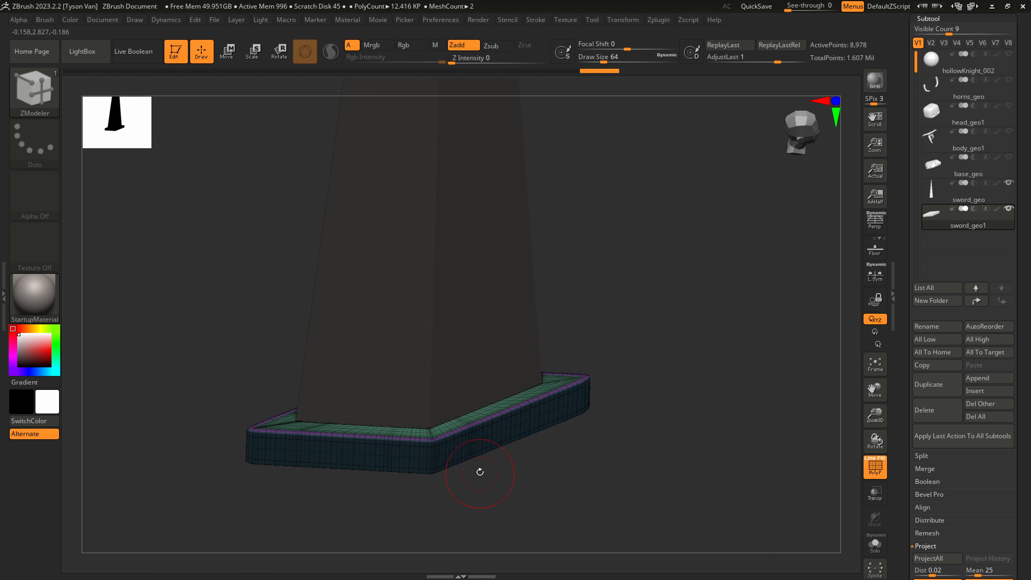
key("shift+f")
key("ctrl+z")
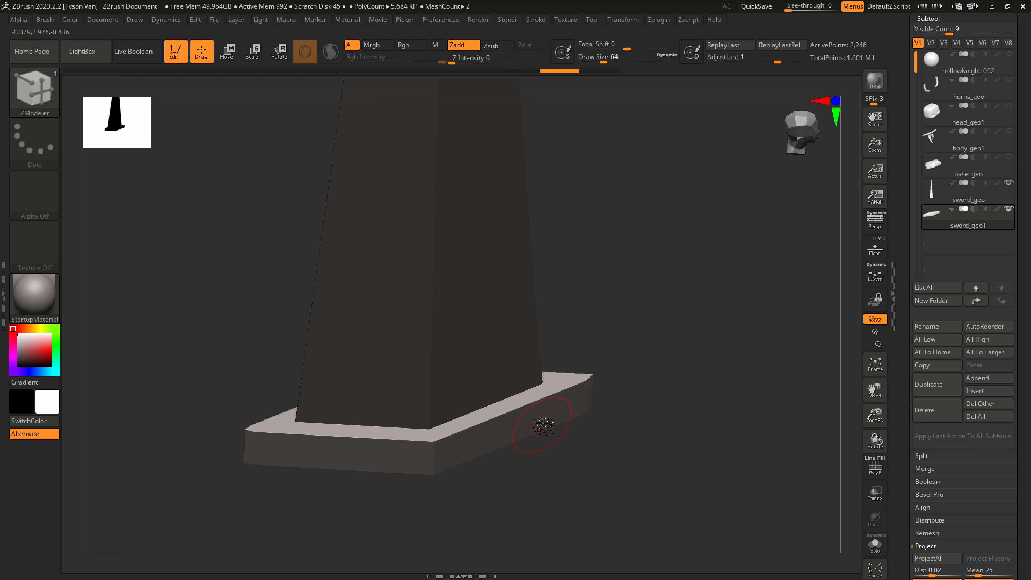
right_click_drag(541, 432, 524, 420, "ctrl")
key("ctrl+d")
key("ctrl+d")
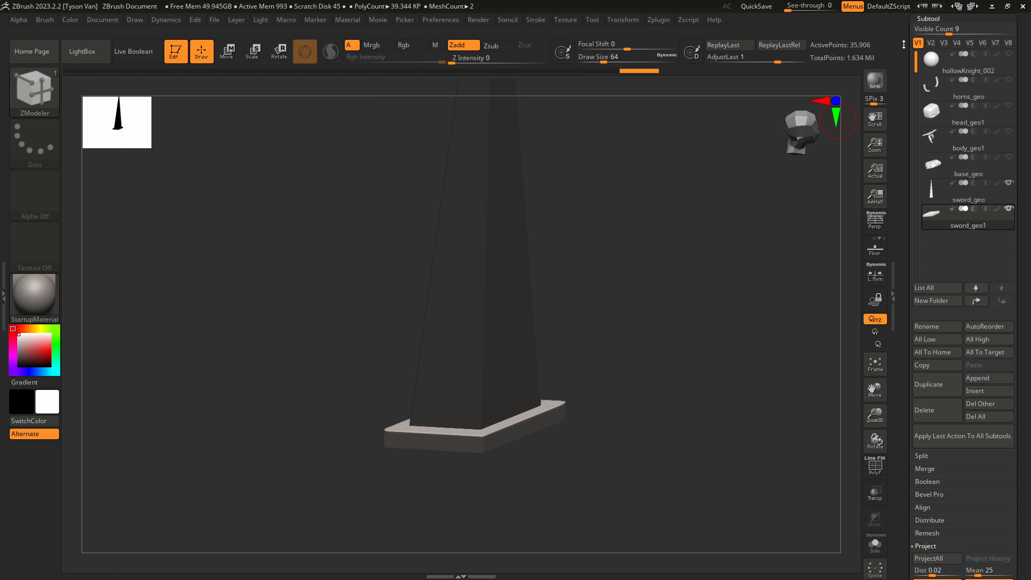
Delete the slab's lower subdivision levels and view the sword straight on
left_click(930, 18)
left_click(933, 32)
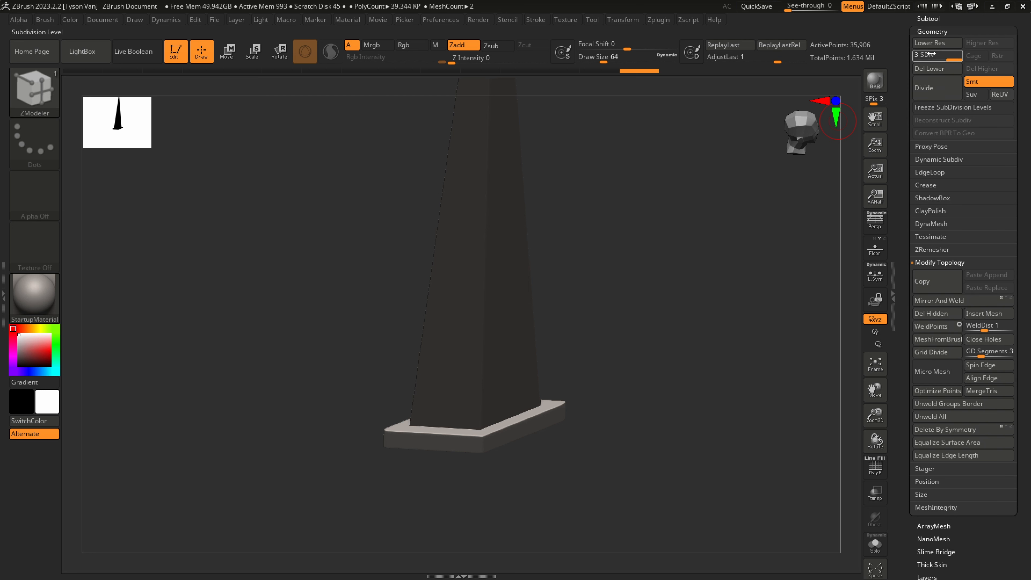
left_click(934, 69)
left_click_drag(594, 387, 732, 193, "shift")
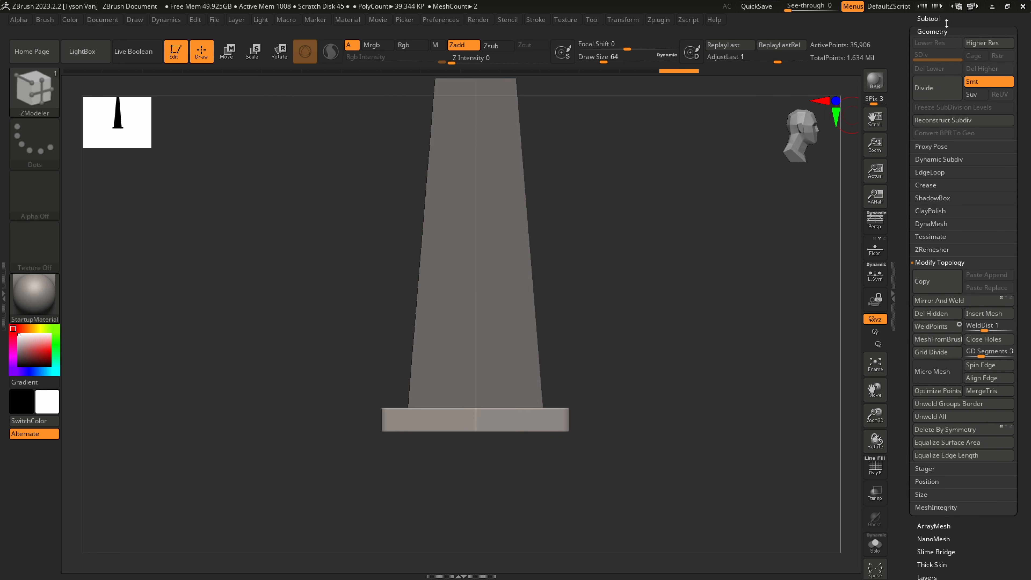
Append a Cylinder3D as a new subtool and make it the active one
left_click(930, 18)
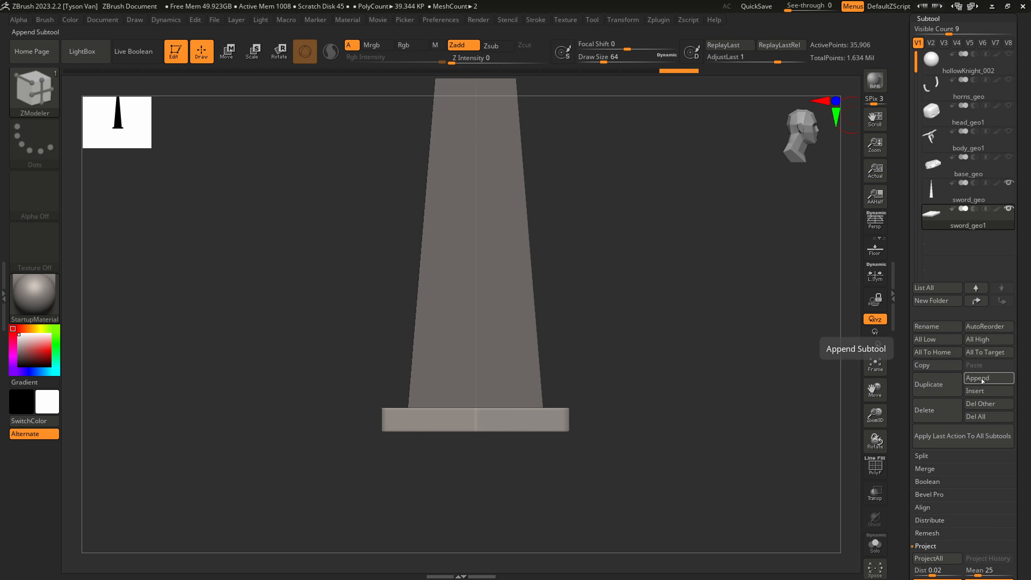
left_click(985, 381)
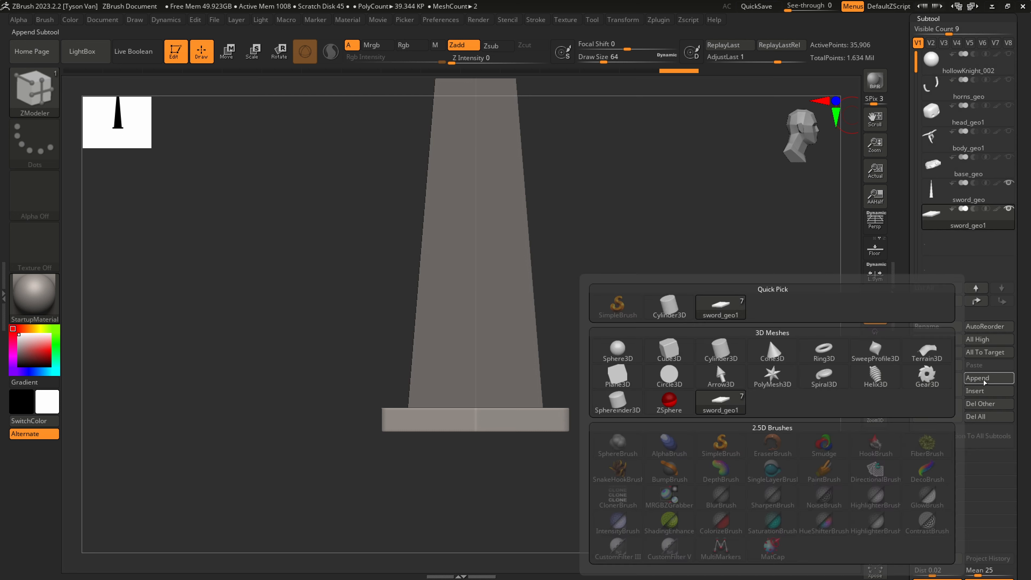
left_click(728, 352)
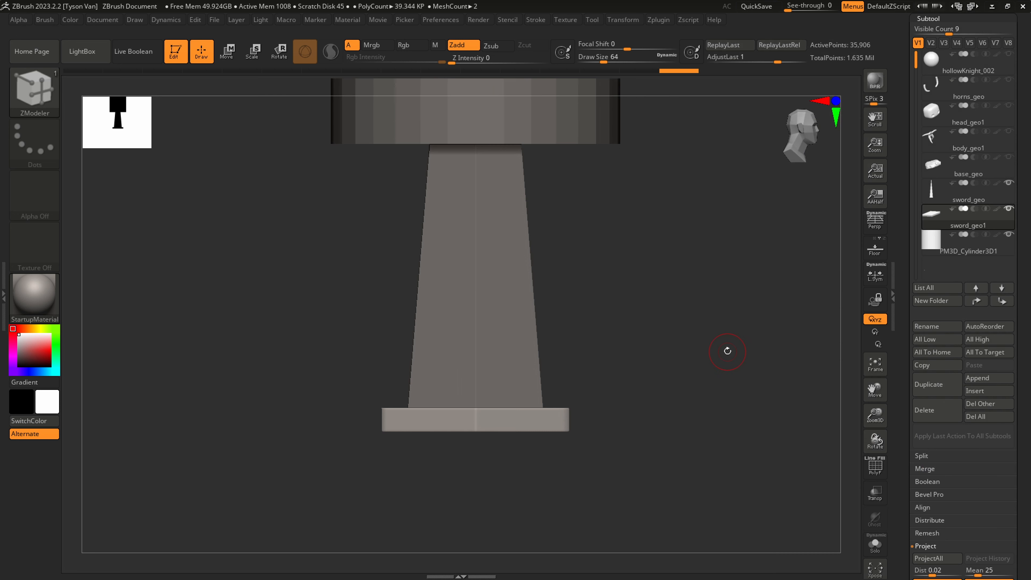
left_click(962, 251)
key("f")
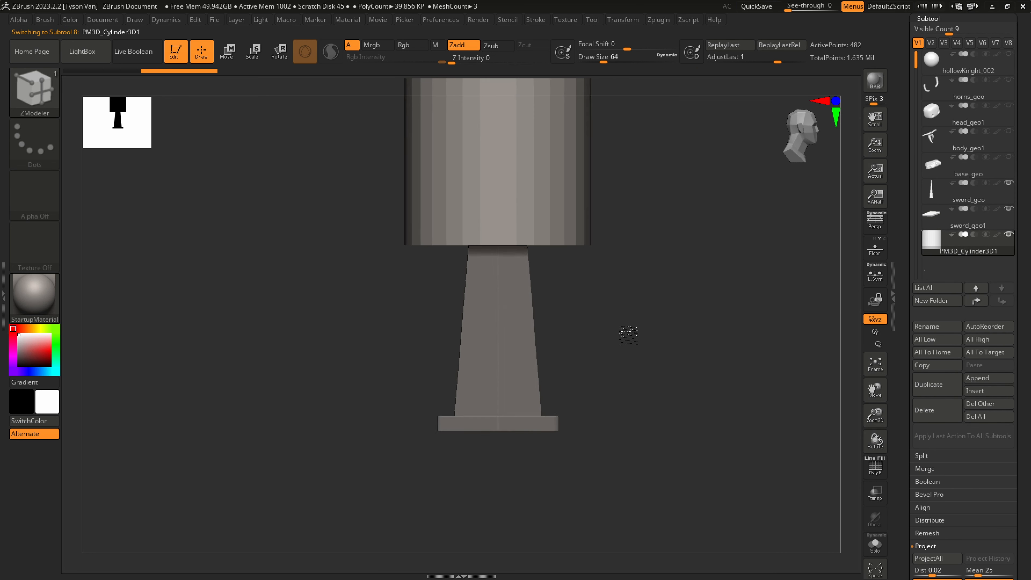
Move the cylinder below the slab, scale it down uniformly and stretch it vertically into a long, thin sword handle
left_click(251, 51)
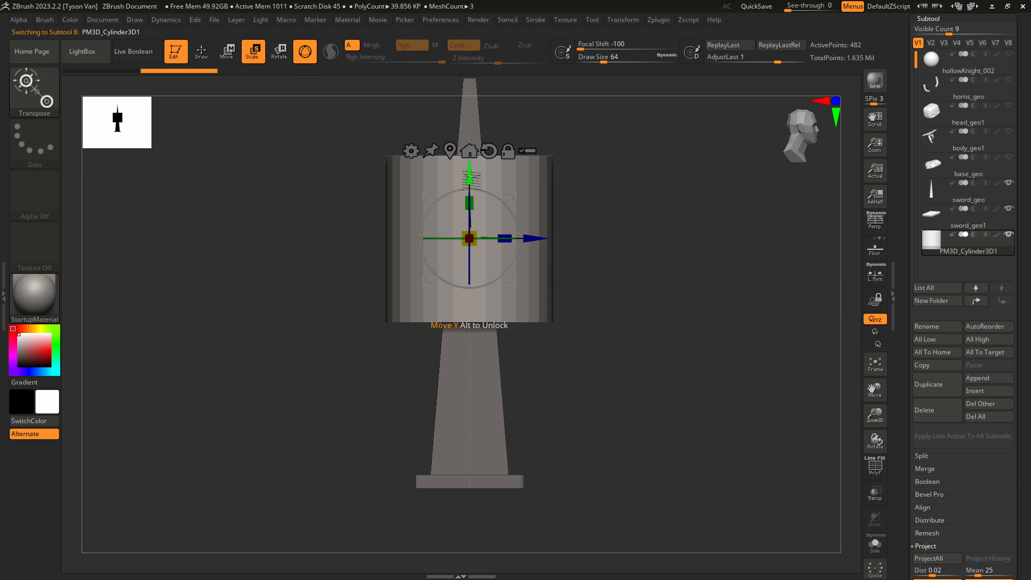
left_click_drag(469, 177, 482, 266)
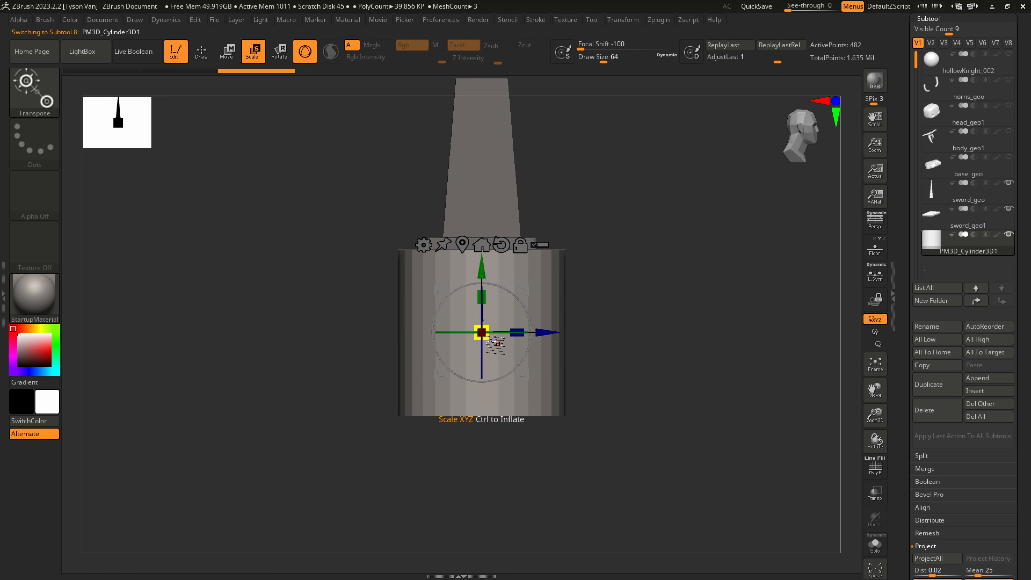
left_click_drag(487, 338, 398, 304)
left_click_drag(481, 295, 483, 203)
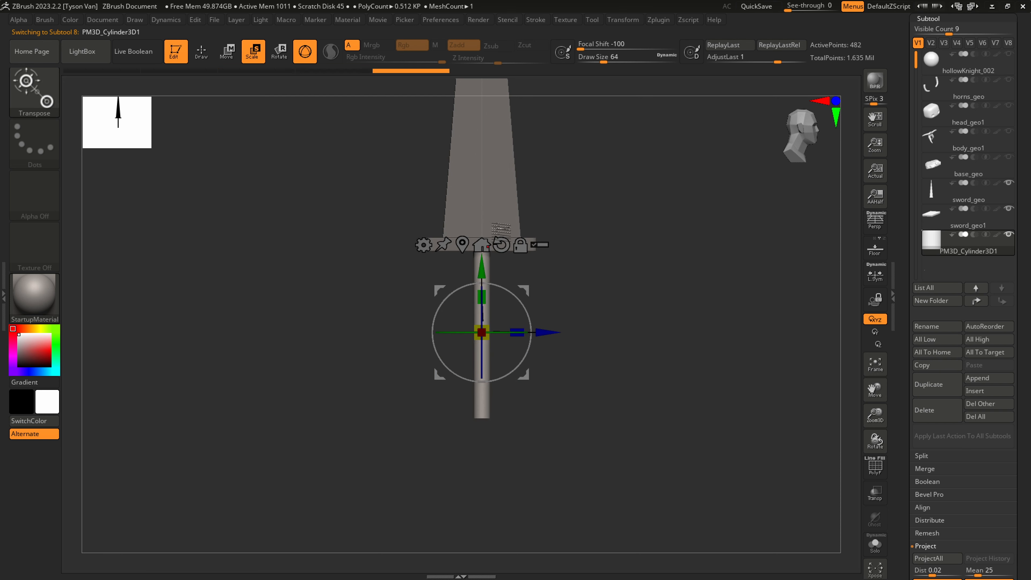
right_click_drag(492, 219, 547, 225, "shift")
right_click_drag(534, 291, 498, 324, "alt")
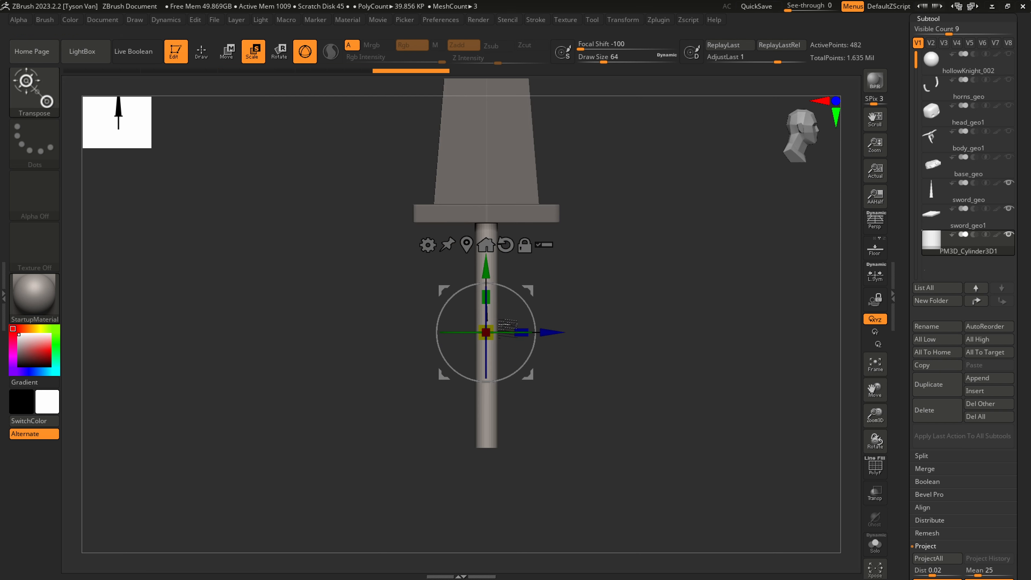
Show the polyframe and insert single edge loops just above the handle's bottom rim and just inside its bottom cap
key("shift+f")
mouse_move(529, 288)
right_mouse_down("alt")
mouse_move(480, 277)
mouse_move(490, 339)
right_mouse_up("alt")
key("q")
mouse_move(493, 311)
right_mouse_down("ctrl")
mouse_move(472, 298)
mouse_move(552, 449)
mouse_move(513, 430)
mouse_move(516, 549)
right_mouse_up("ctrl")
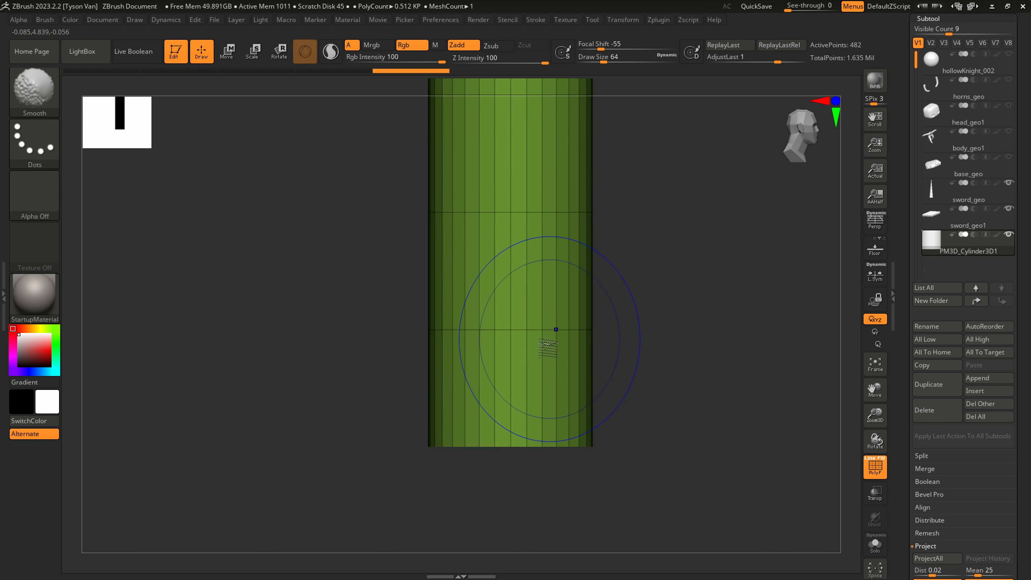
mouse_move(527, 362)
right_mouse_down()
mouse_move(517, 393)
mouse_move(542, 357)
right_mouse_up()
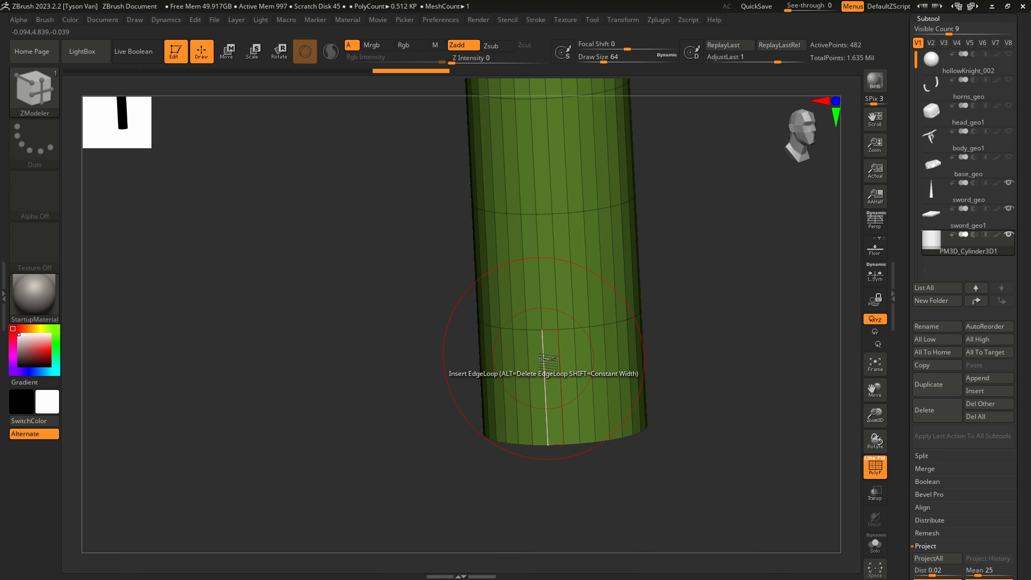
key("space")
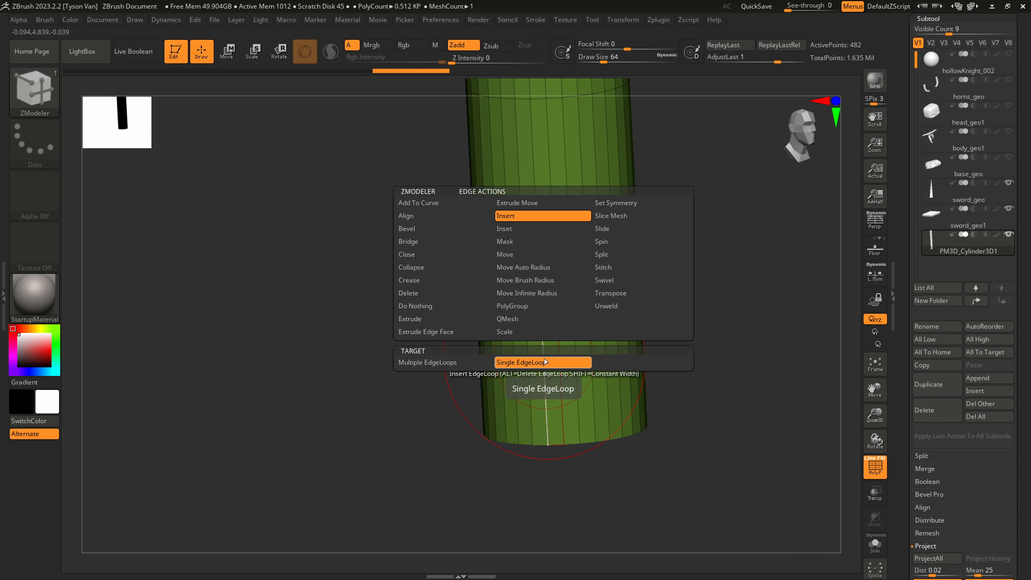
left_click(546, 362)
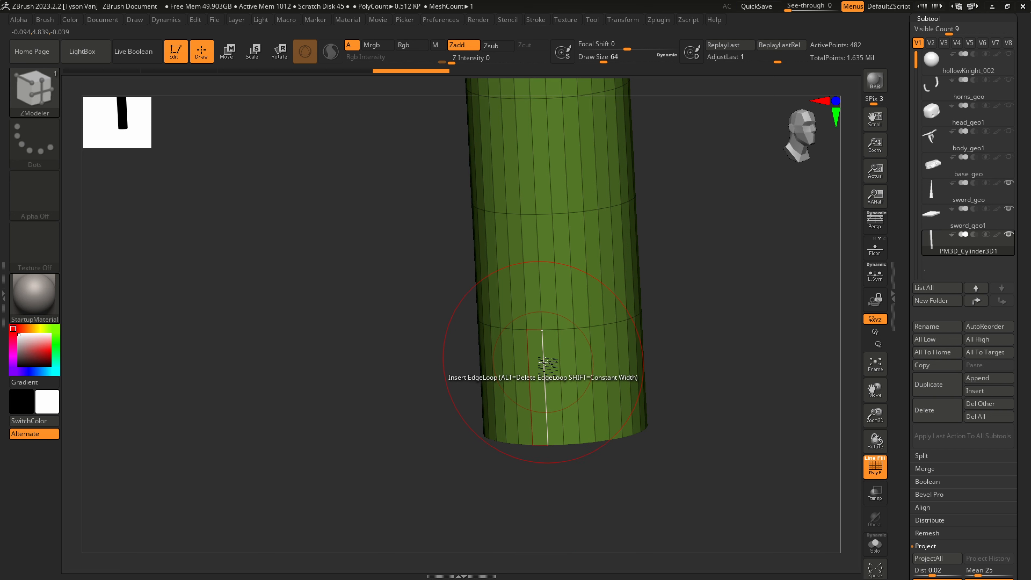
key("space")
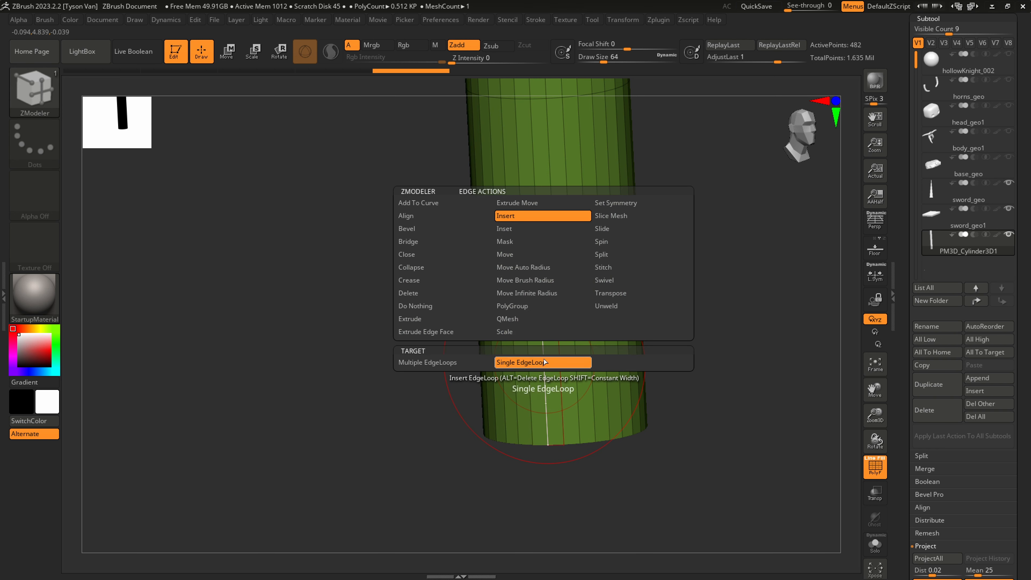
left_click(526, 362)
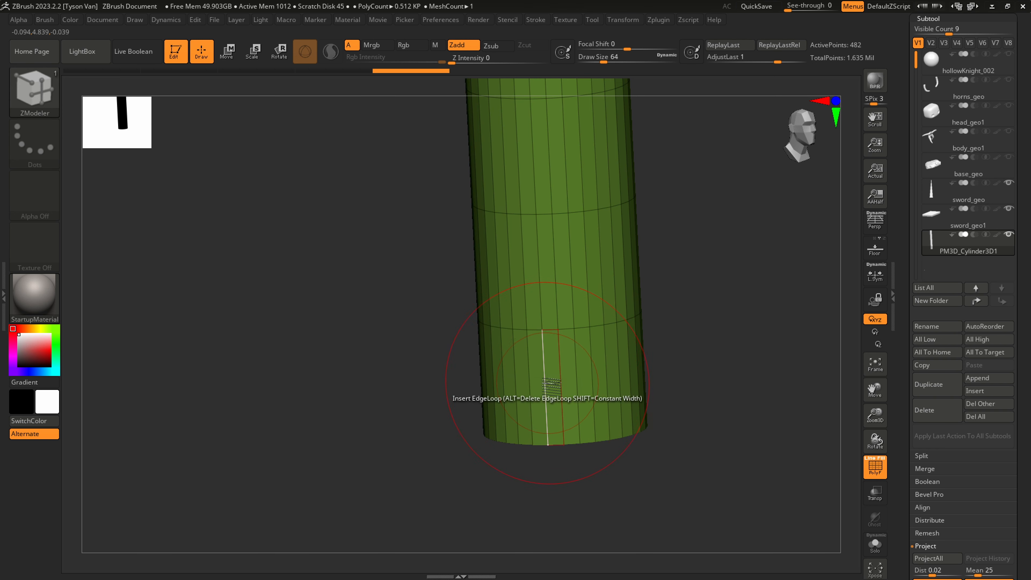
left_click_drag(571, 458, 567, 396)
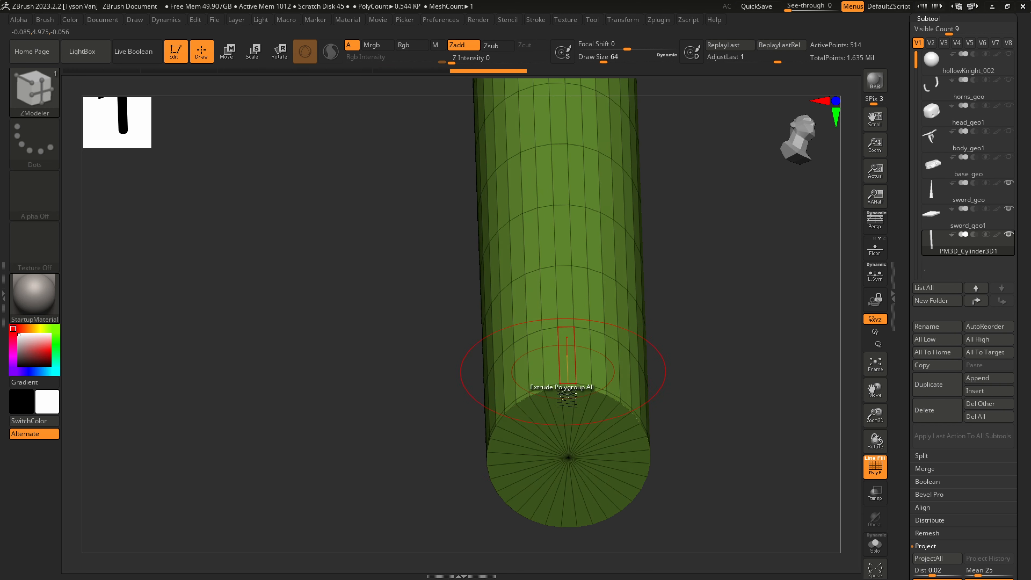
left_click(553, 400)
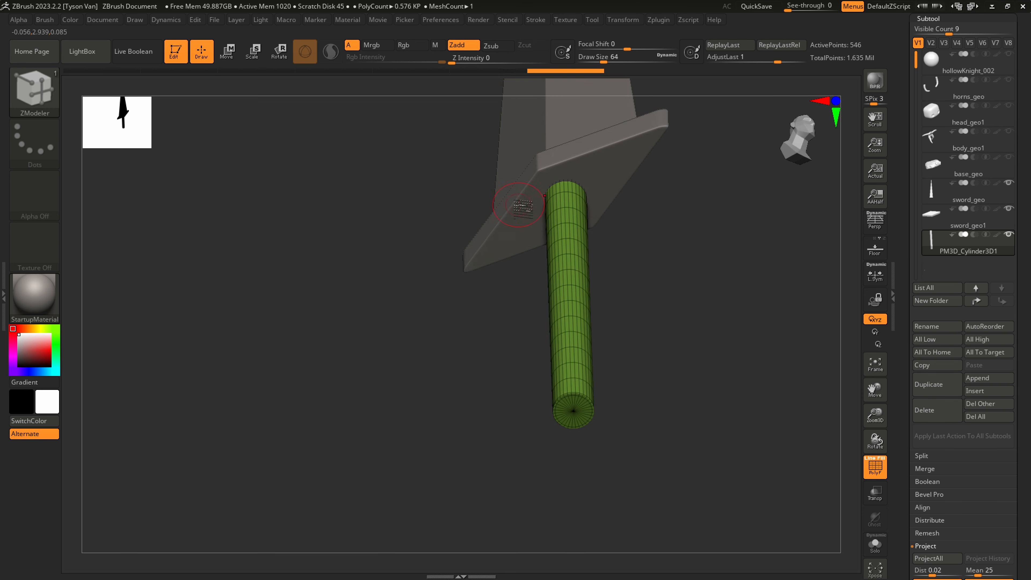
Isolate the handle and insert edge loops just below its top rim and just inside its top cap
left_click(877, 553)
right_click_drag(608, 352, 643, 478)
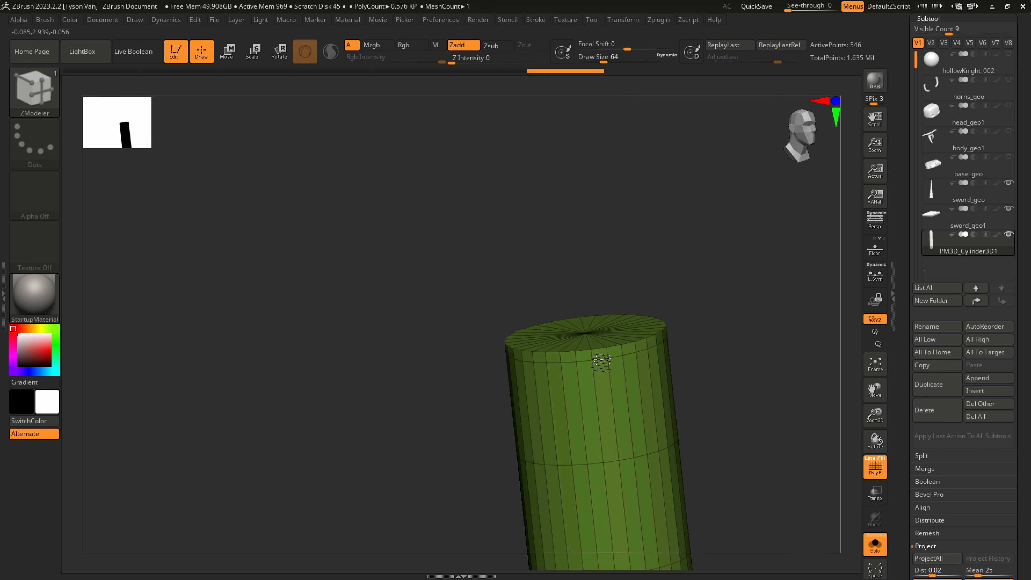
right_click_drag(600, 362, 592, 341)
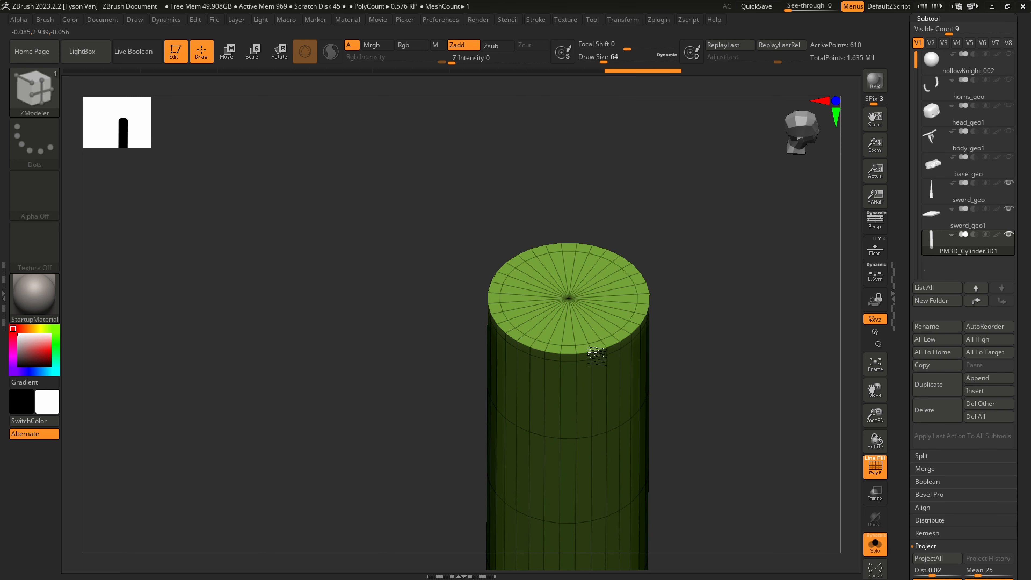
left_click_drag(594, 352, 595, 356)
Use the PolyGroup edge action with the Polyloop target to give the handle's bottom bands and outer cap ring one new polygroup
right_click_drag(608, 409, 567, 191, "alt")
right_click_drag(550, 382, 548, 357, "ctrl")
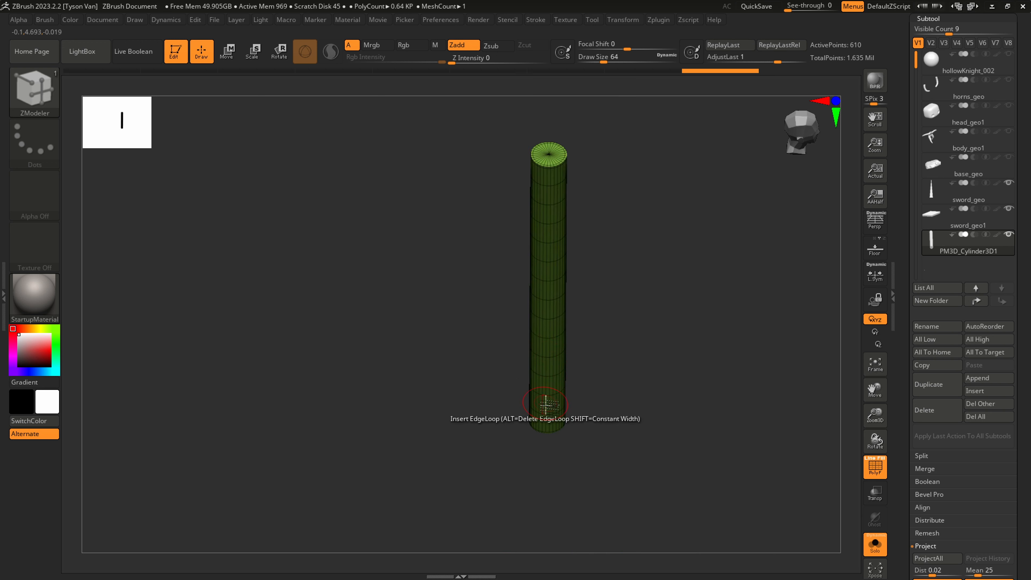
right_click_drag(551, 467, 544, 377, "shift")
right_click_drag(527, 331, 552, 363, "ctrl")
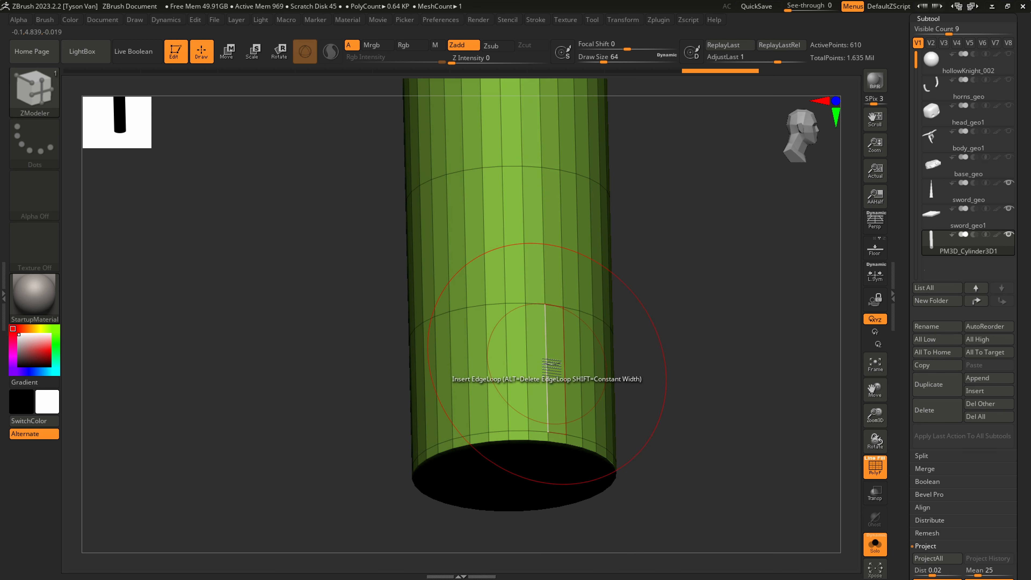
key("space")
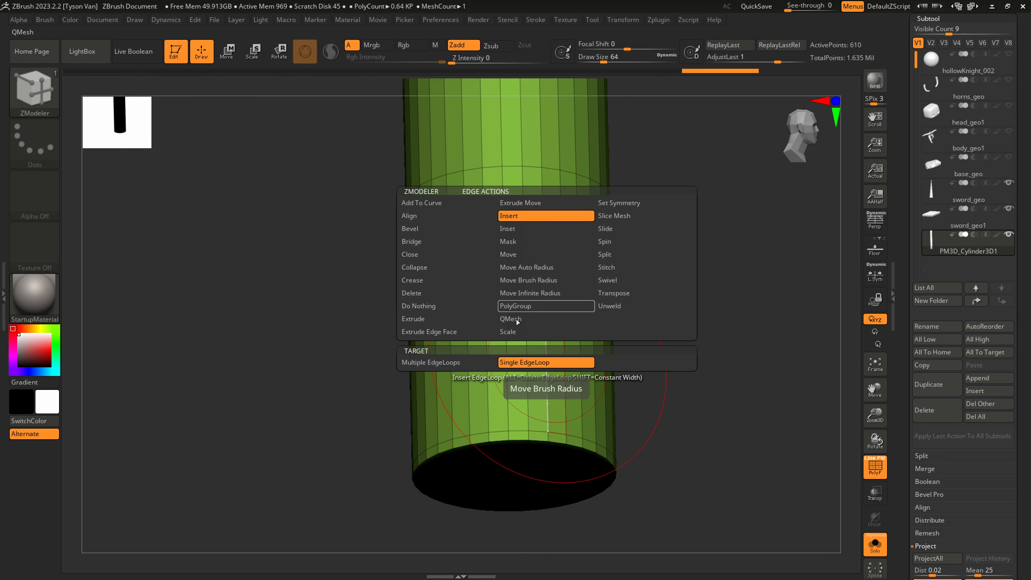
left_click(518, 305)
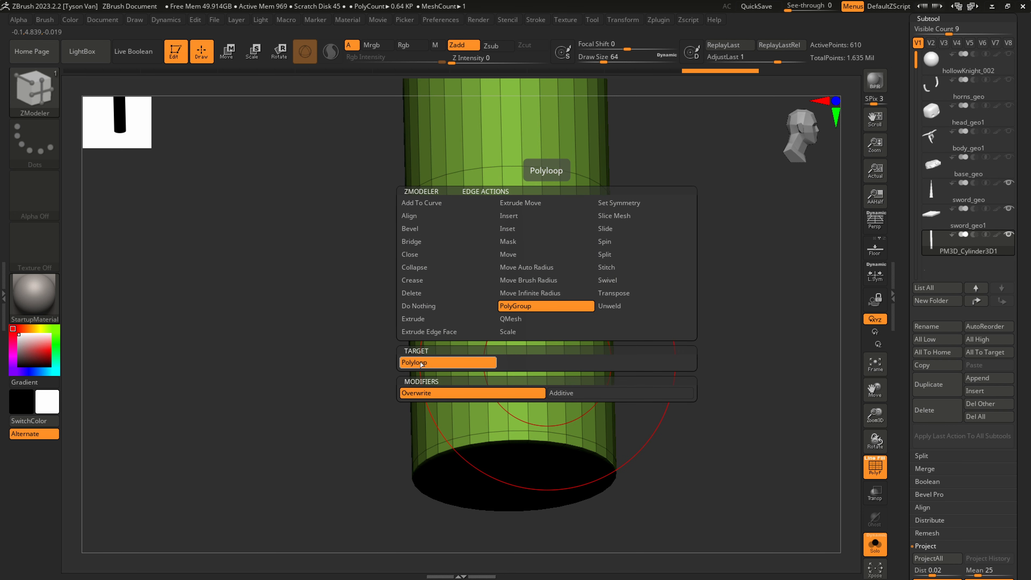
left_click(440, 362)
left_click(510, 382)
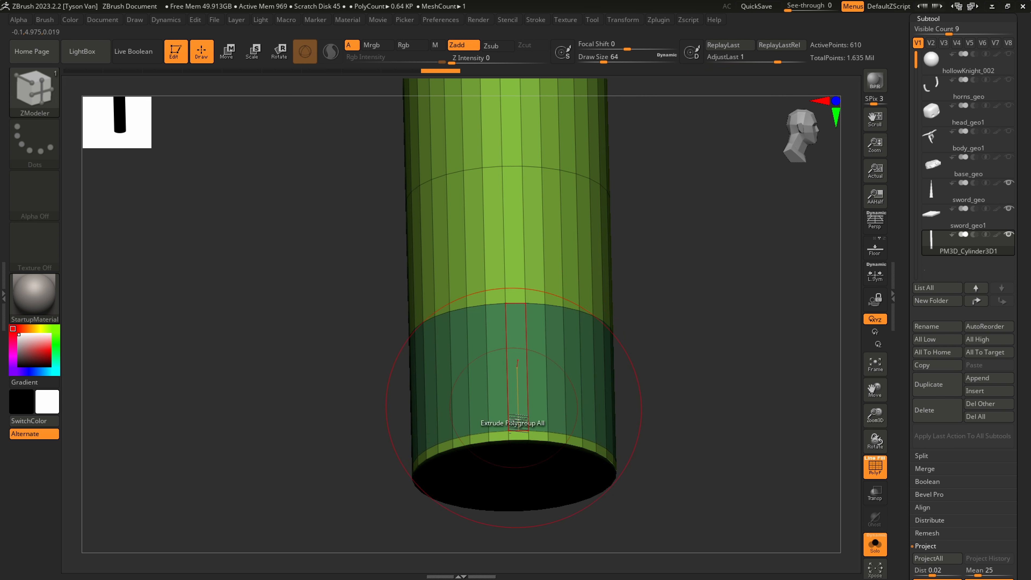
right_click_drag(518, 451, 527, 421)
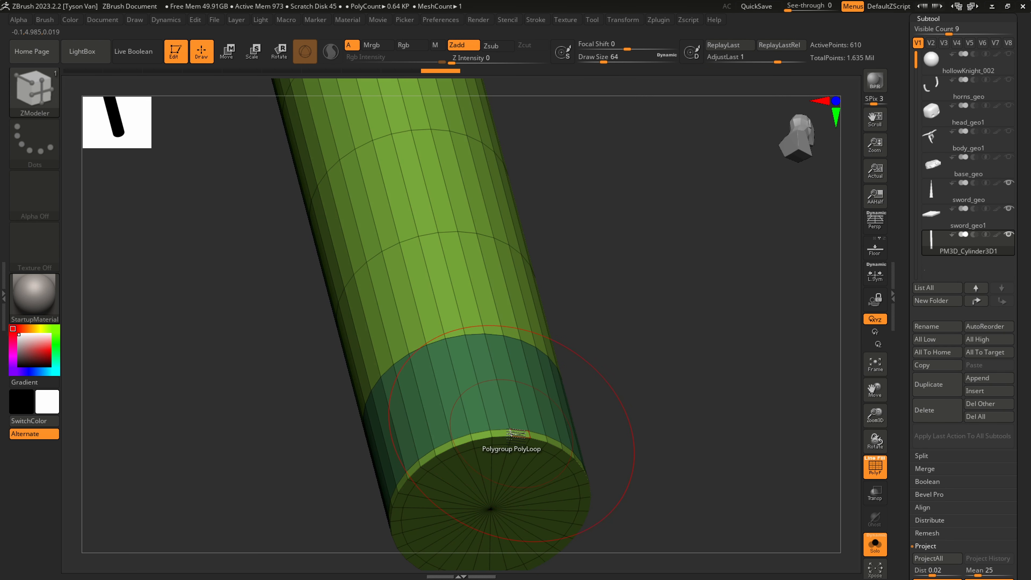
left_click(512, 437)
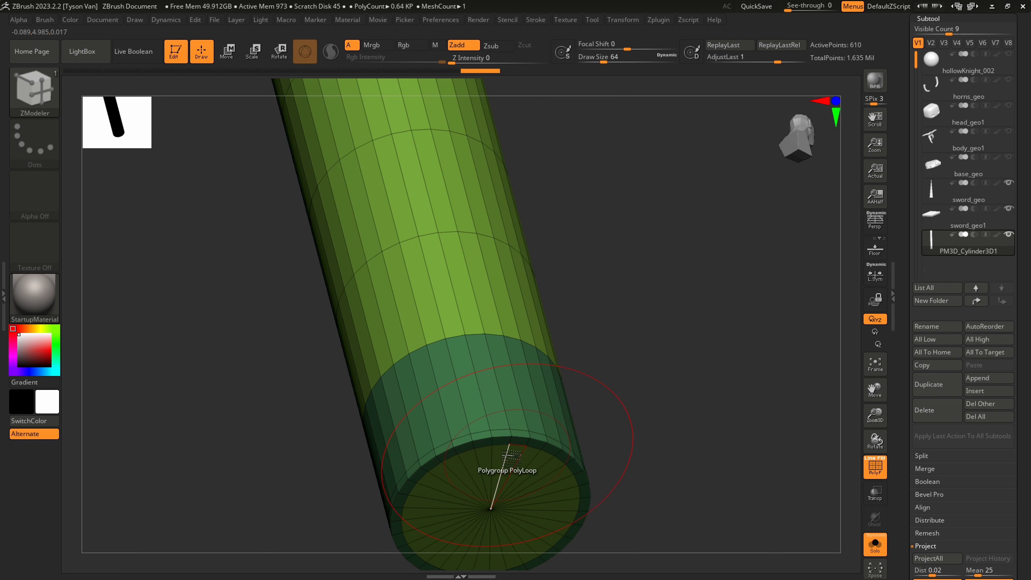
Extrude the new polygroup outward with the Polygroup All target to form a collar around the handle's bottom end
mouse_move(511, 390)
right_mouse_down()
mouse_move(509, 411)
mouse_move(512, 378)
right_mouse_up()
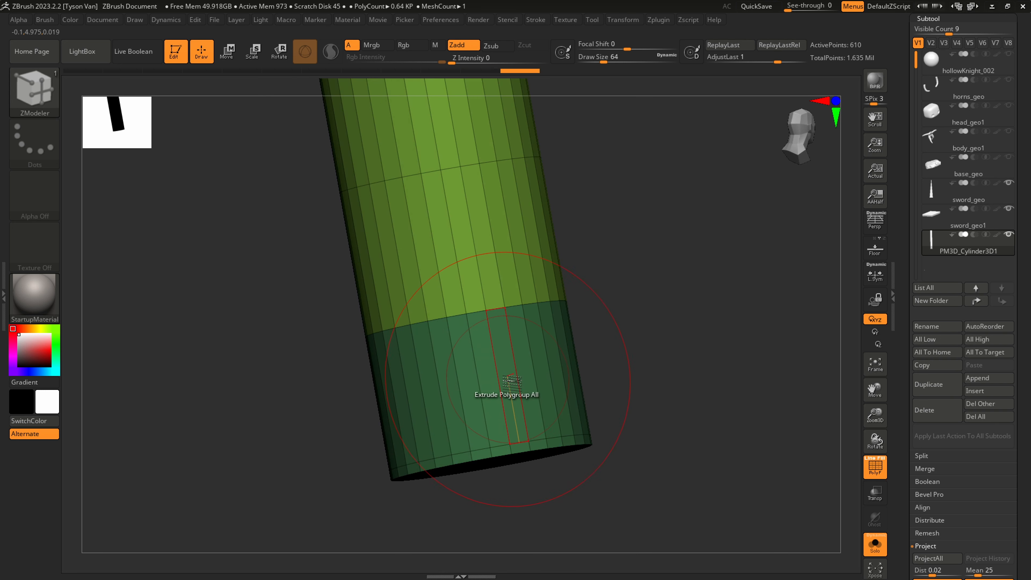
key("space")
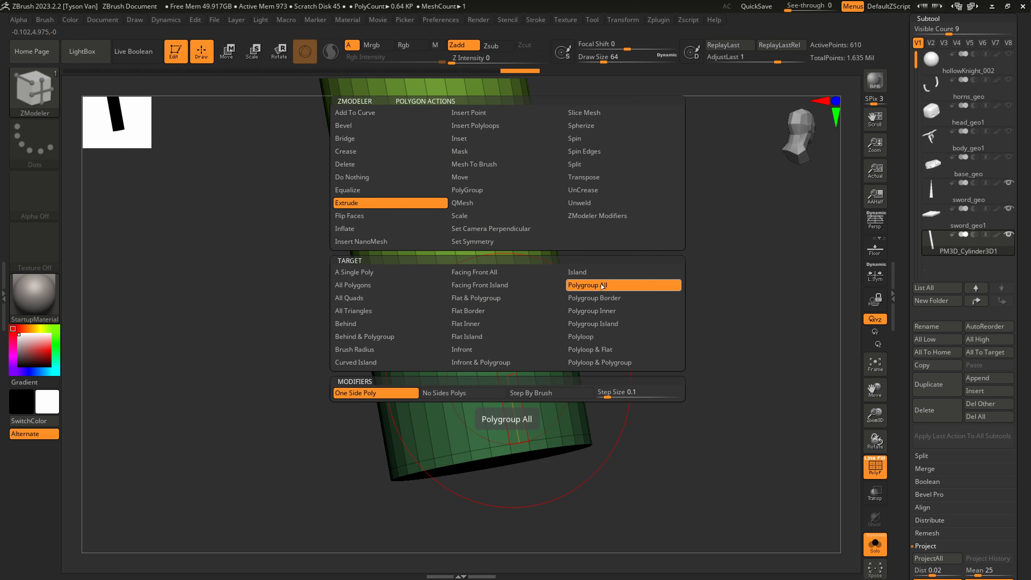
left_click_drag(557, 378, 553, 378)
right_click_drag(552, 362, 555, 407)
key("ctrl+z")
mouse_move(529, 366)
left_mouse_down()
mouse_move(553, 369)
mouse_move(533, 350)
left_mouse_up()
Switch the ZModeler edge action back to Insert and try an edge loop near the collar's upper rim
key("space")
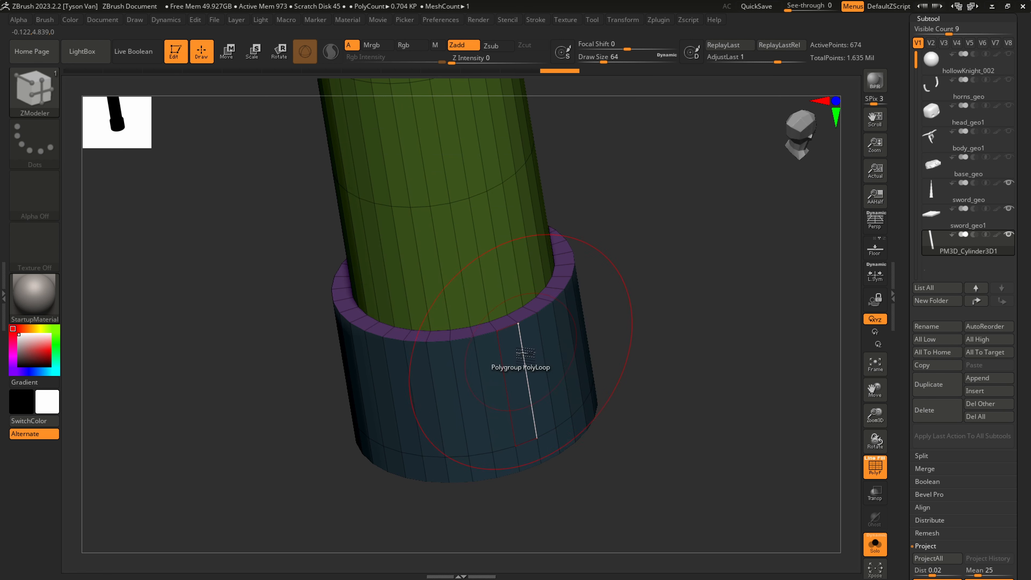
key("space")
left_click(483, 215)
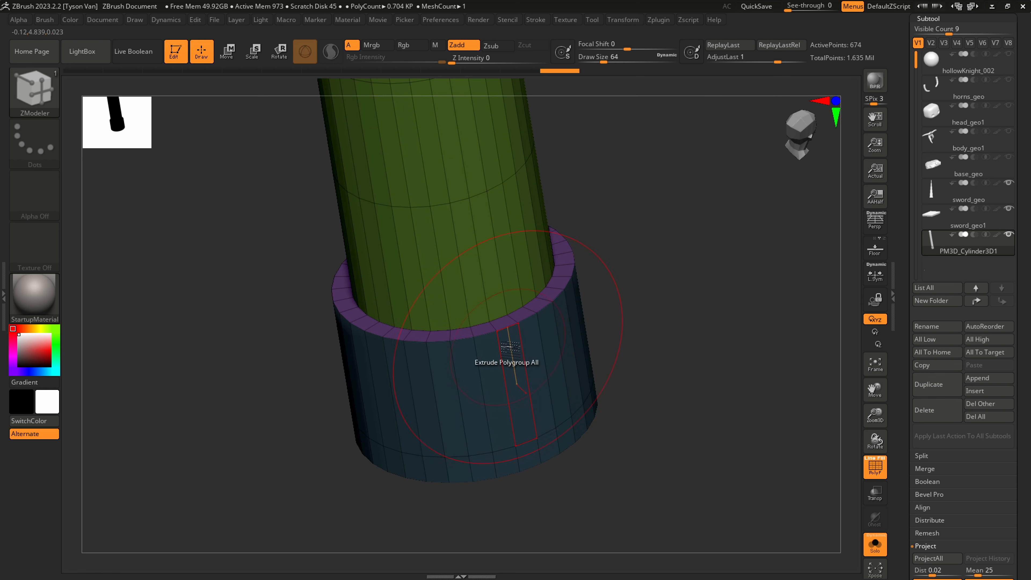
left_click_drag(500, 333, 492, 328)
key("ctrl+z")
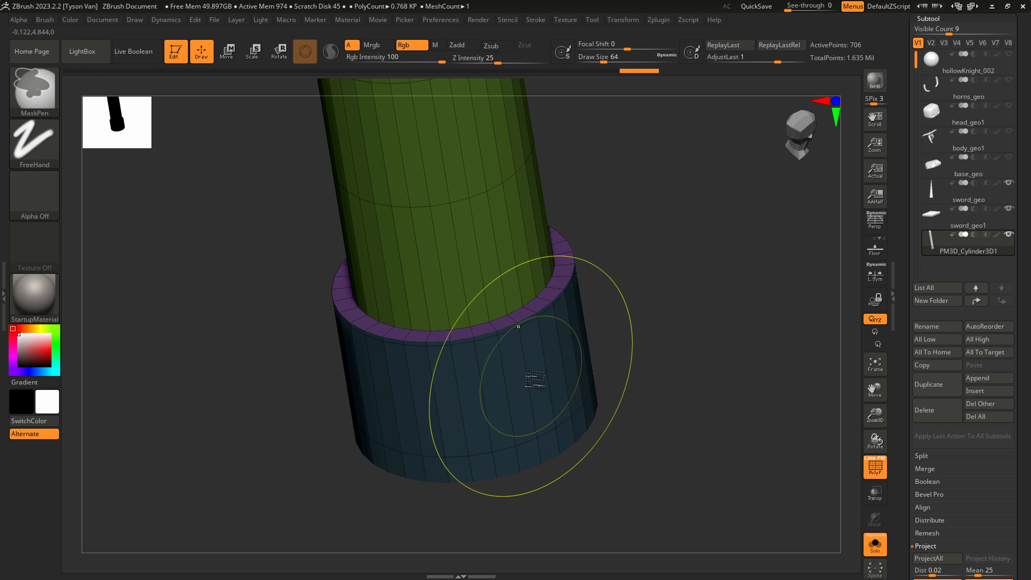
key("ctrl+z")
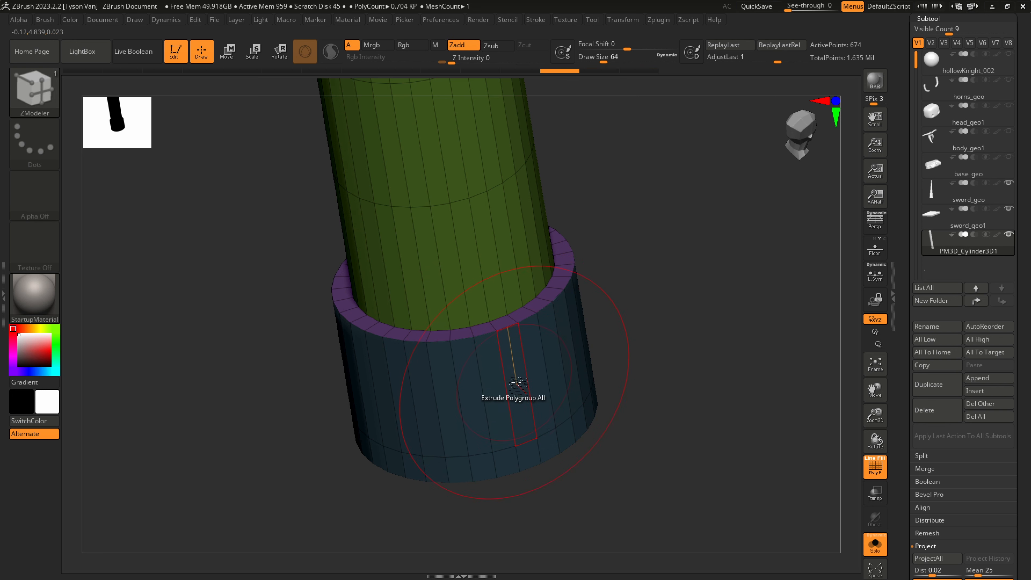
Set the polygon action to Inset with the Polygroup All target and inset the collar's outer band slightly
key("space")
key("space")
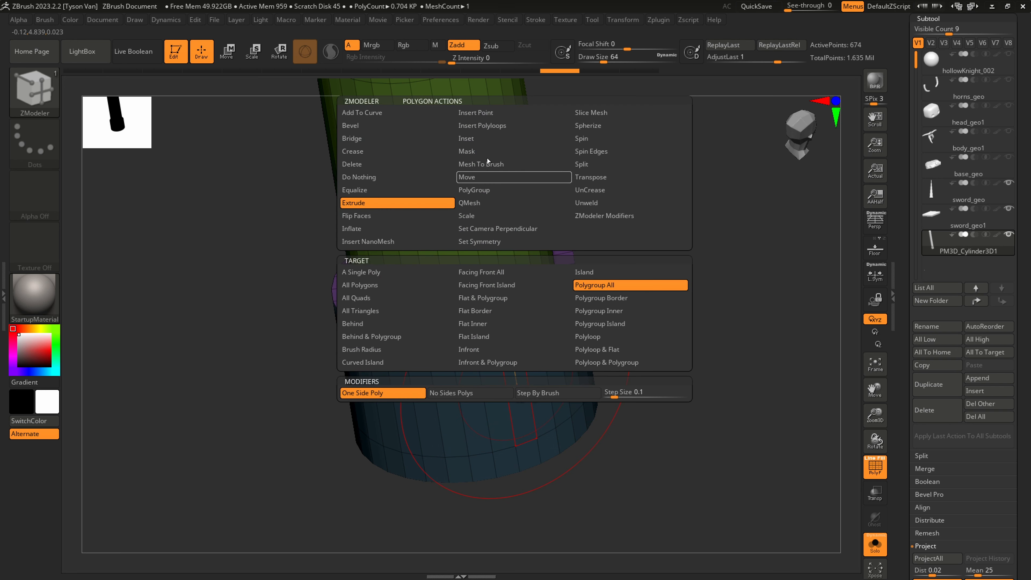
left_click(482, 142)
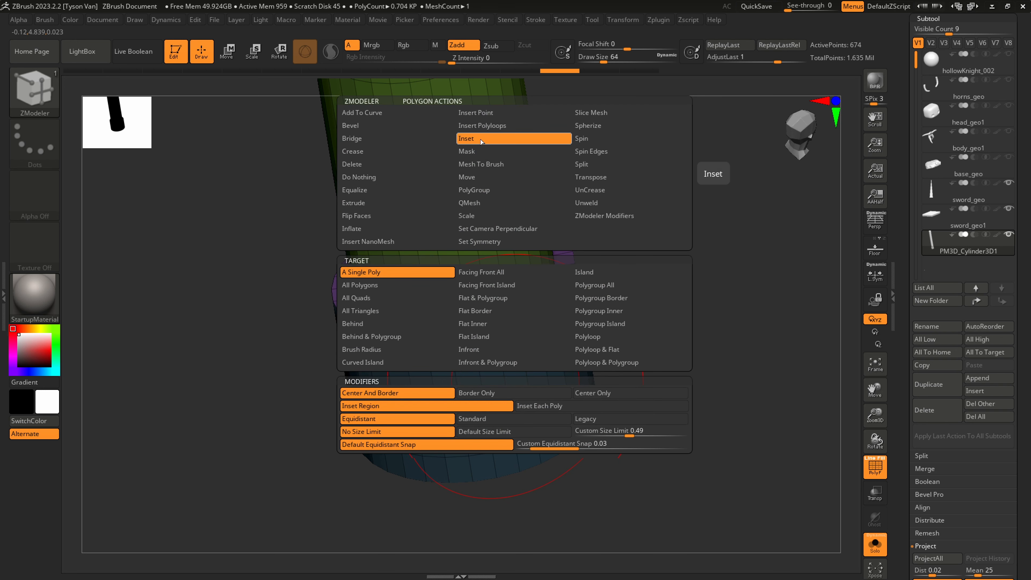
left_click(590, 286)
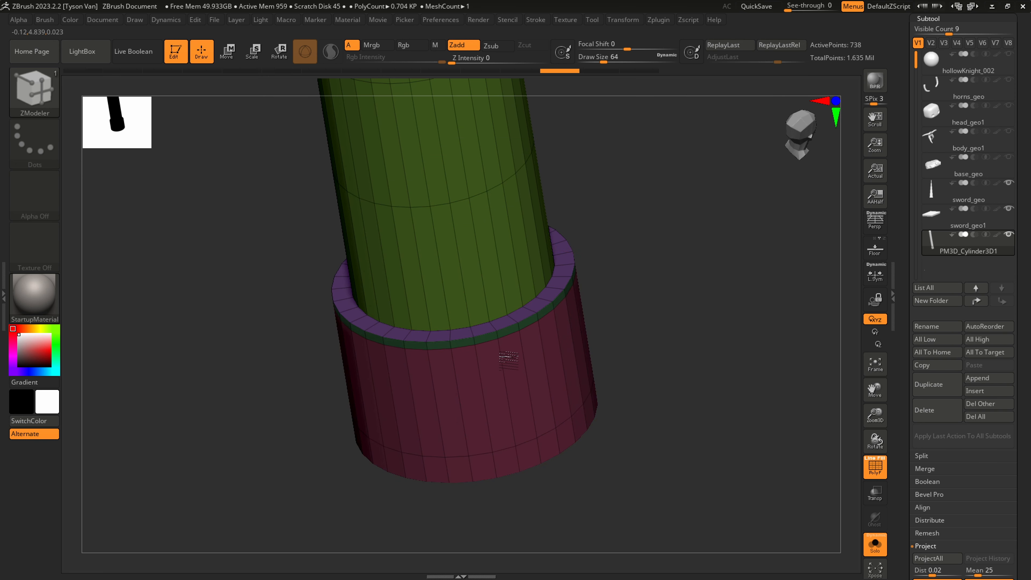
Inset the collar's rim rings and the handle shaft's polygroup slightly to add supporting edge loops
right_click_drag(510, 358, 537, 294)
left_click_drag(535, 286, 527, 289)
right_click_drag(526, 289, 513, 250)
left_click_drag(511, 249, 513, 240)
right_click_drag(528, 347, 503, 327, "ctrl")
right_click_drag(539, 432, 530, 300)
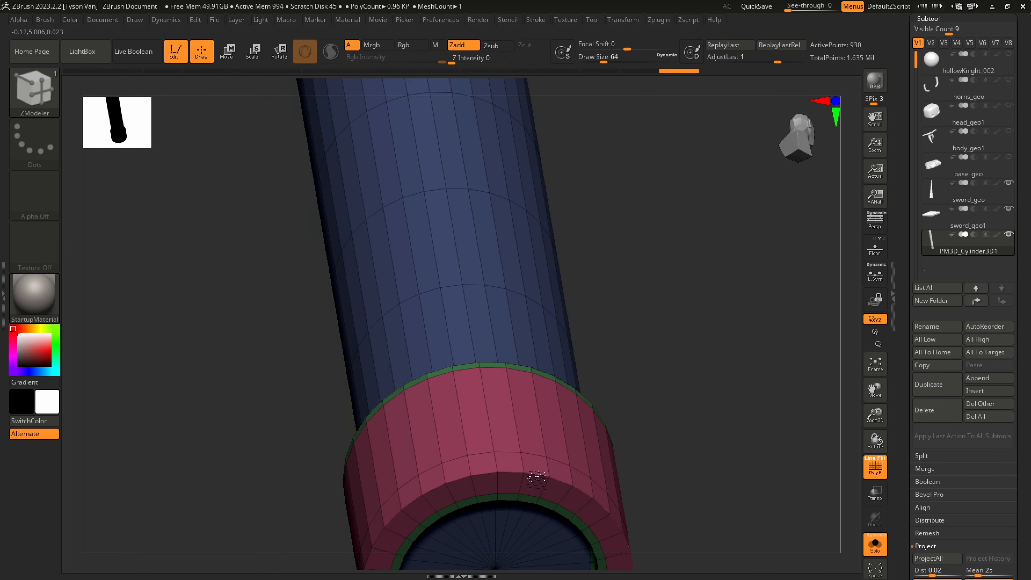
Inset the shaft polygroup again at the bottom cap and insert an edge loop near the bottom ring's outer edge
right_click_drag(535, 477, 458, 354, "ctrl")
left_click(536, 502)
right_click_drag(458, 354, 571, 427)
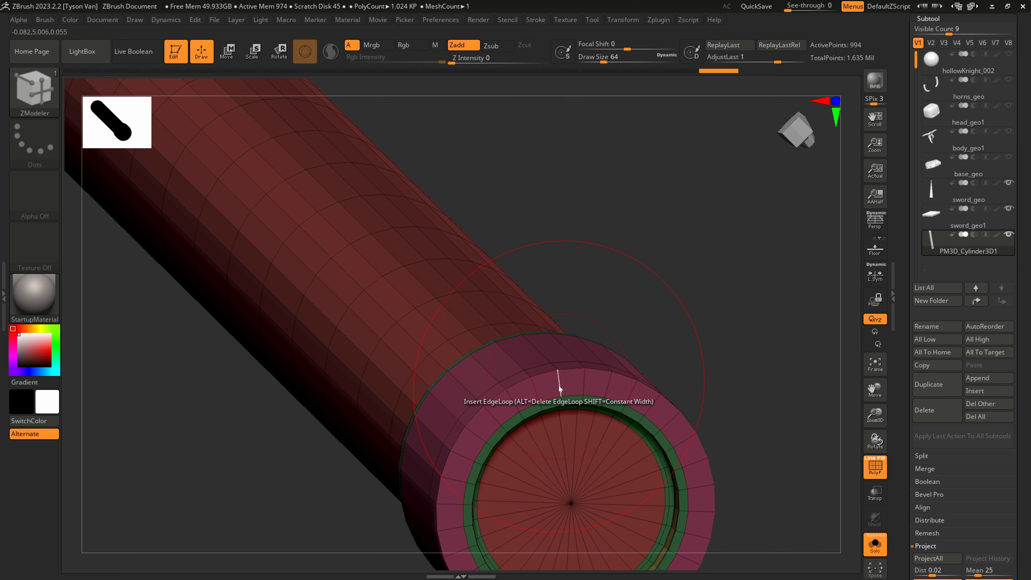
key("space")
left_click(562, 376)
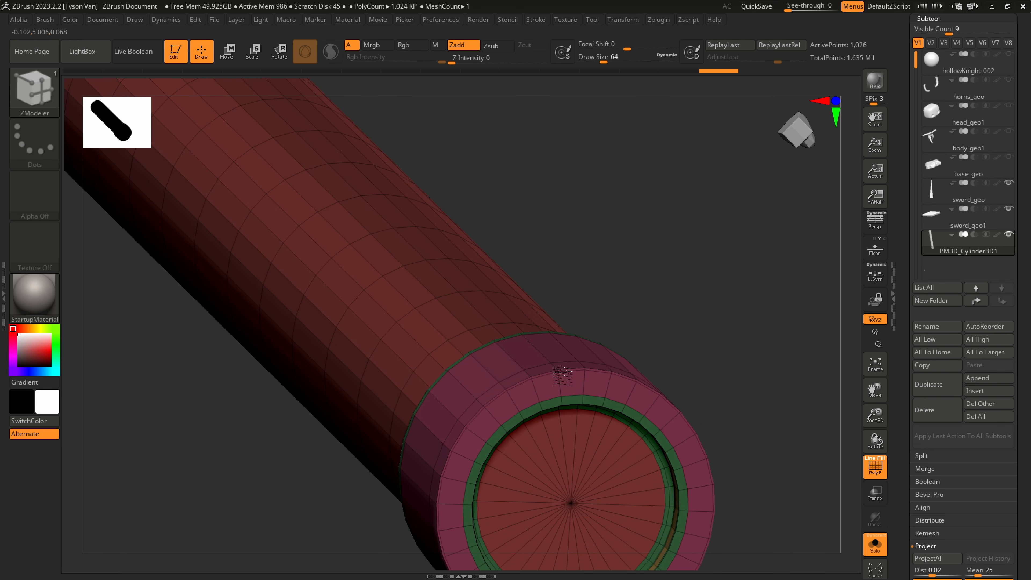
Turn off the handle's isolation, hide the polyframe and view the whole sword straight on
right_click_drag(564, 378, 570, 542)
right_click_drag(570, 541, 466, 347, "ctrl")
right_click_drag(470, 391, 479, 304, "shift")
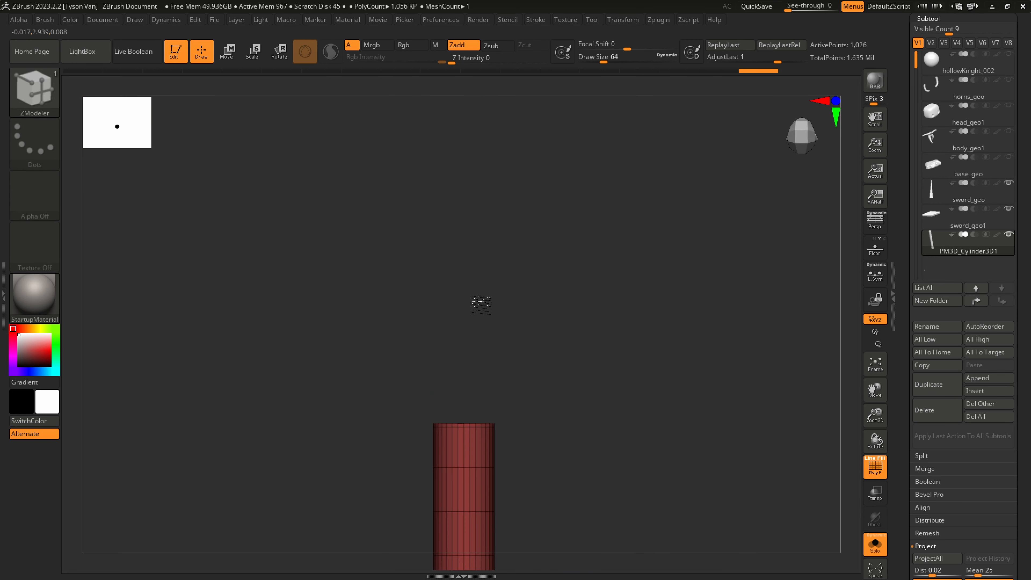
right_click_drag(489, 360, 555, 123, "alt")
left_click(874, 543)
right_click_drag(739, 504, 621, 431, "ctrl")
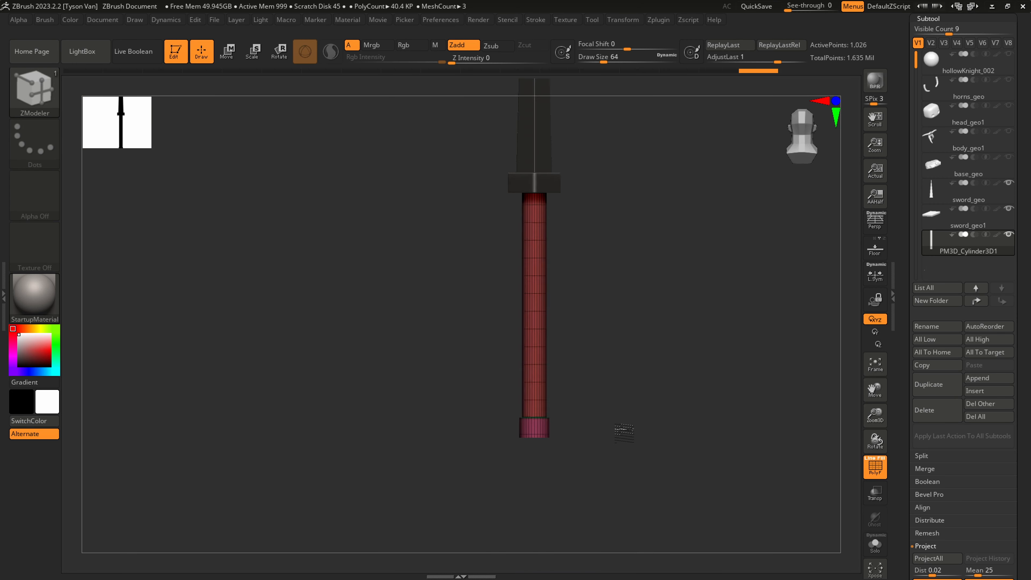
mouse_move(548, 418)
right_mouse_down()
mouse_move(581, 254)
mouse_move(836, 241)
right_mouse_up()
key("shift+f")
Make the blade subtool sword_geo active and merge it down with the guard subtool sword_geo1
left_click(951, 196)
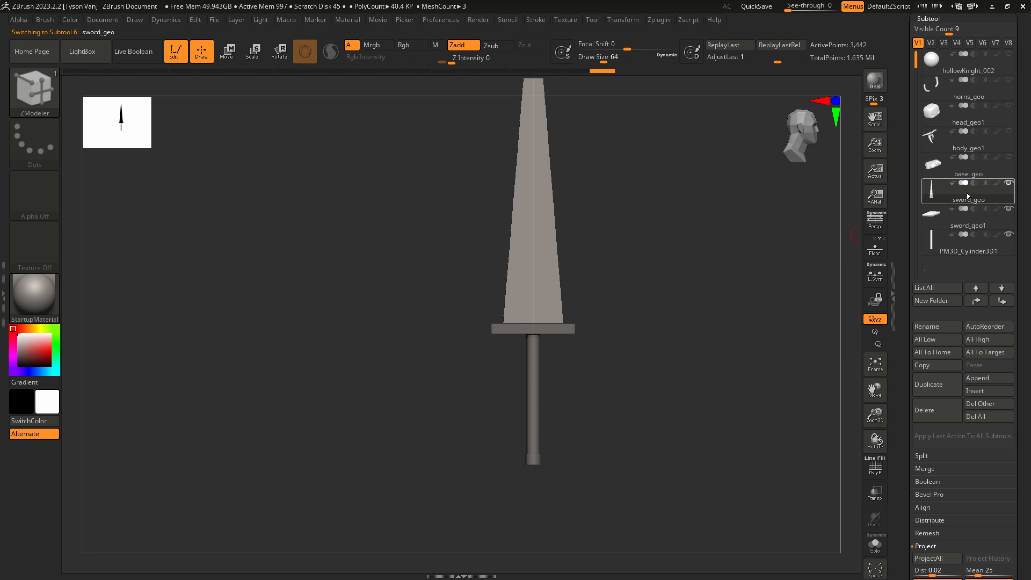
scroll(1000, 281, "down", 3)
left_click(928, 362)
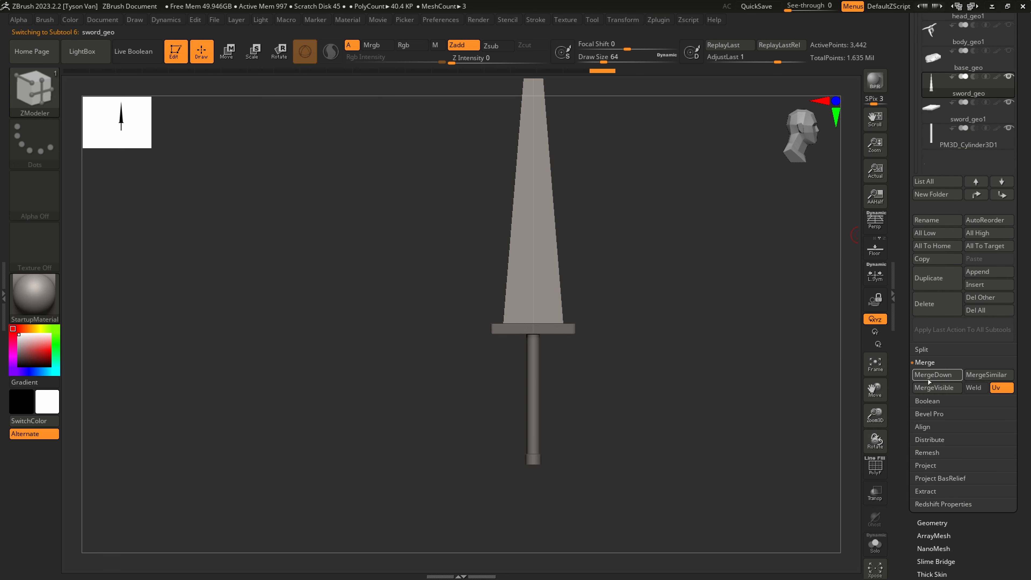
left_click(919, 375)
left_click(839, 401)
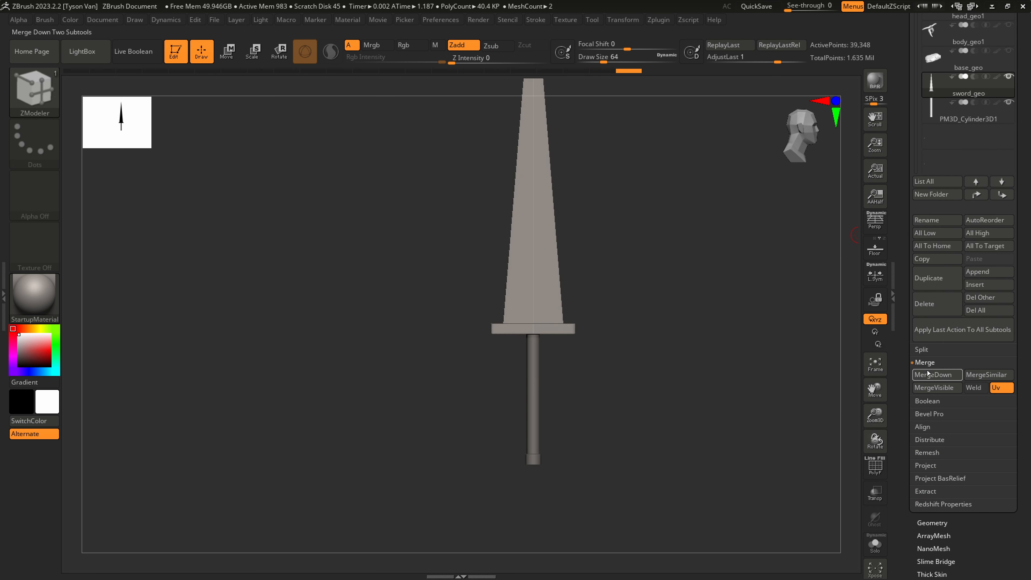
Merge sword_geo down with the handle subtool PM3D_Cylinder3D1 and accept the non-undoable operation
left_click(924, 361)
left_click(923, 361)
left_click(937, 376)
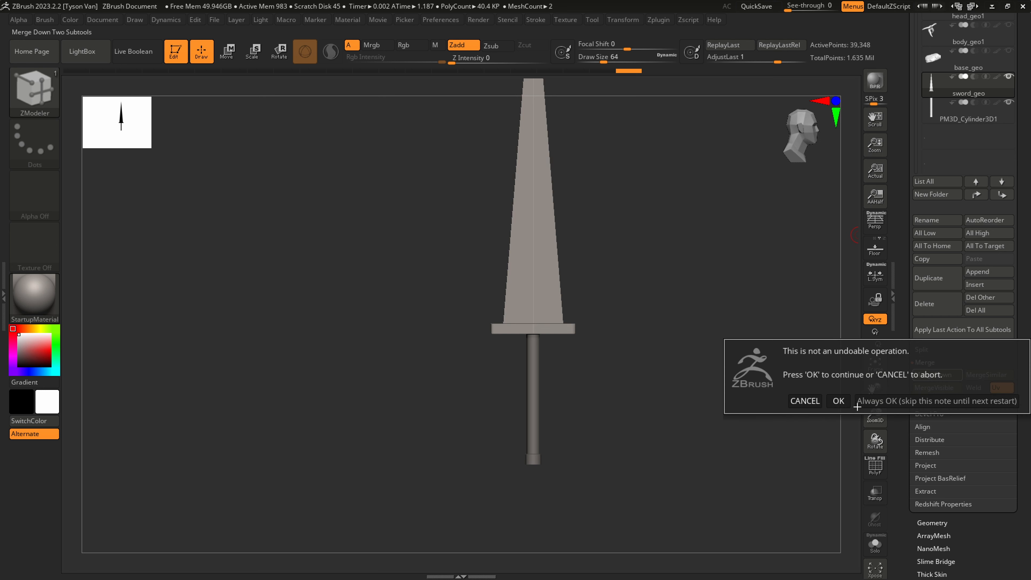
left_click(833, 401)
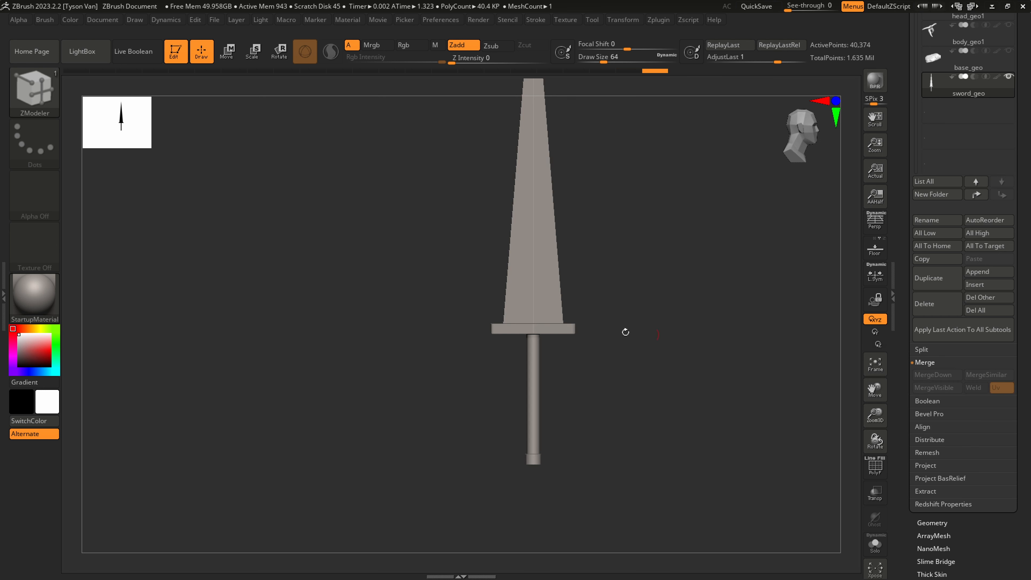
left_click_drag(626, 332, 645, 263)
Turn on the visibility of all the subtools so the sword appears together with the figure and rock base
left_click_drag(1021, 91, 1022, 169)
mouse_move(1009, 156)
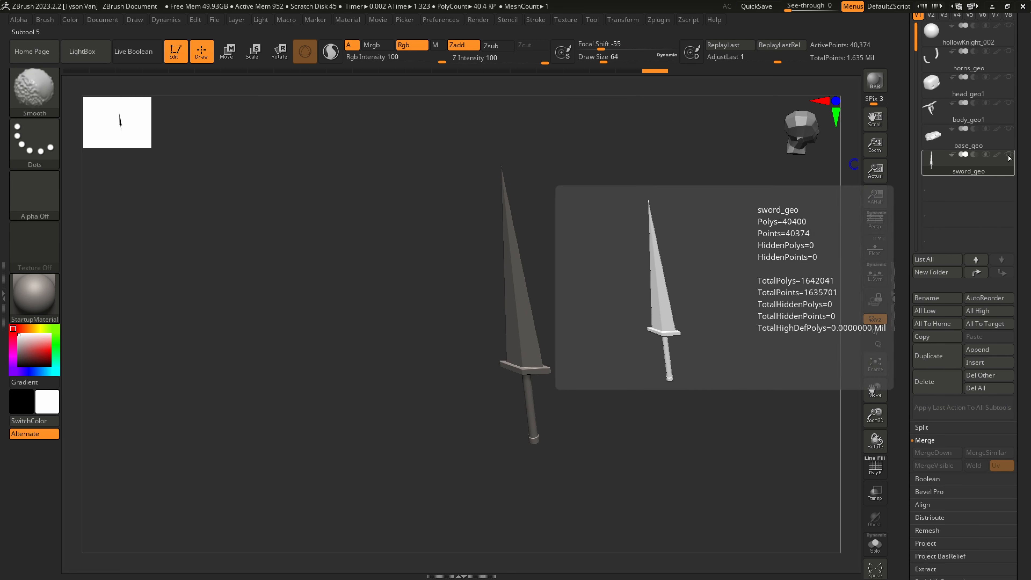
left_click(1009, 155, "shift")
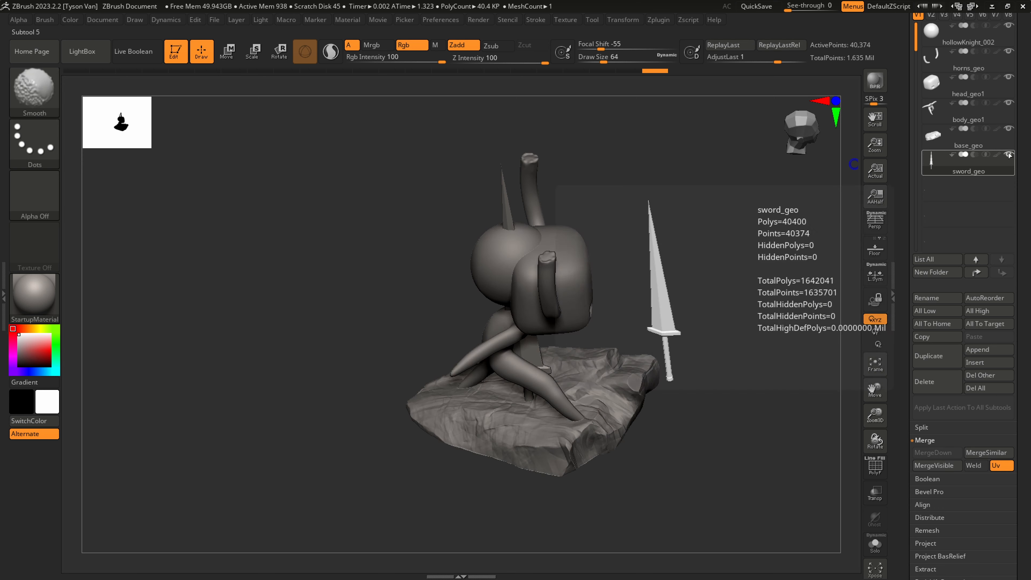
left_click_drag(1020, 53, 1005, 129)
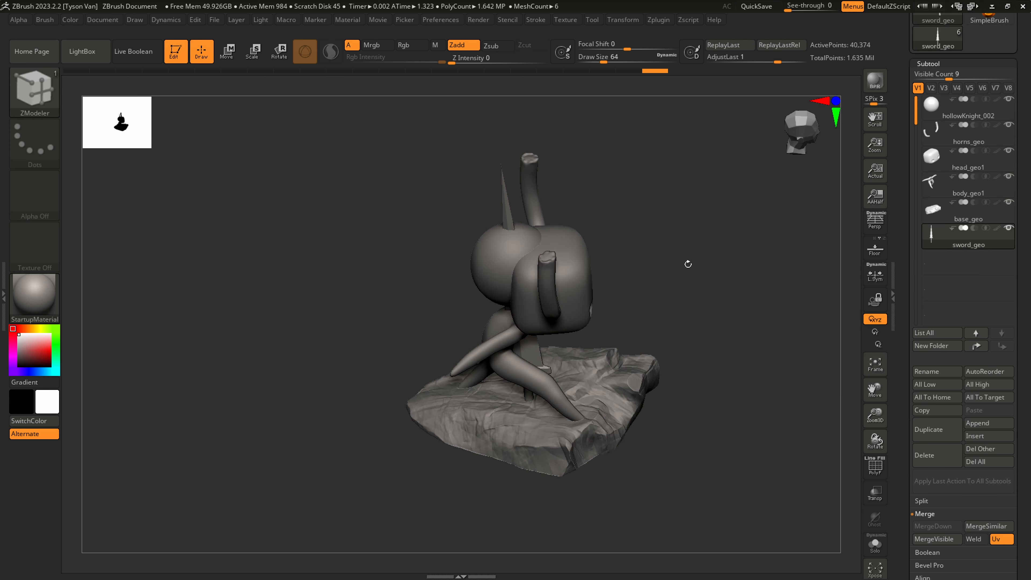
left_click_drag(636, 303, 575, 306)
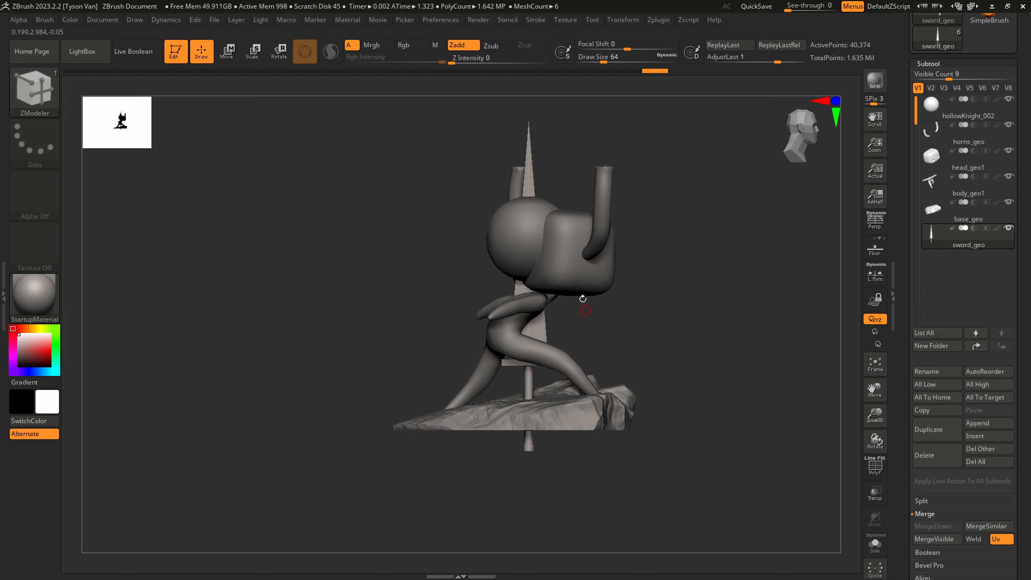
Scale the sword down, move it beside the figure and rotate it so the blade points outward with the handle near the hand
left_click(255, 51)
left_click_drag(529, 239, 528, 250)
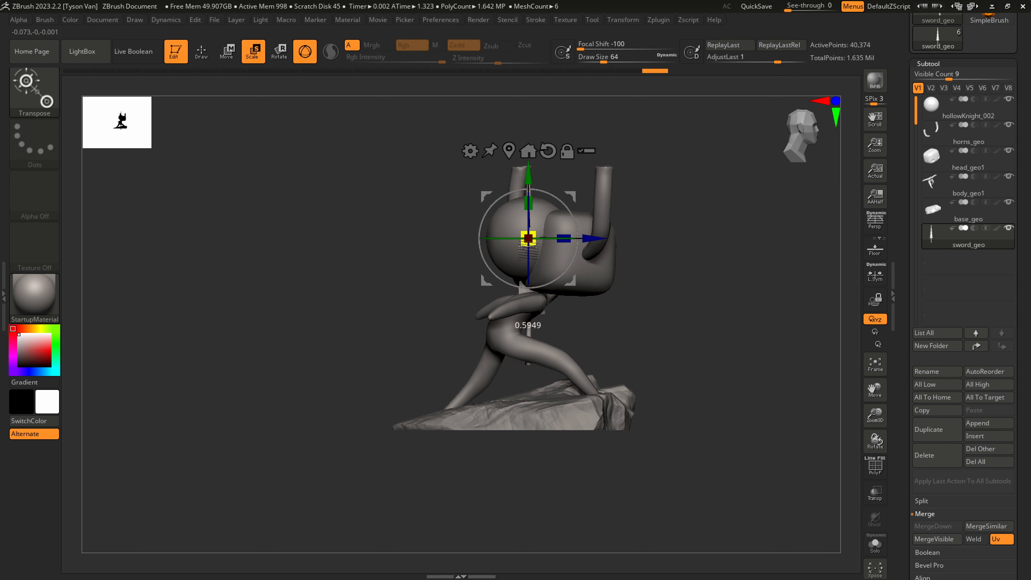
left_click_drag(571, 198, 513, 207)
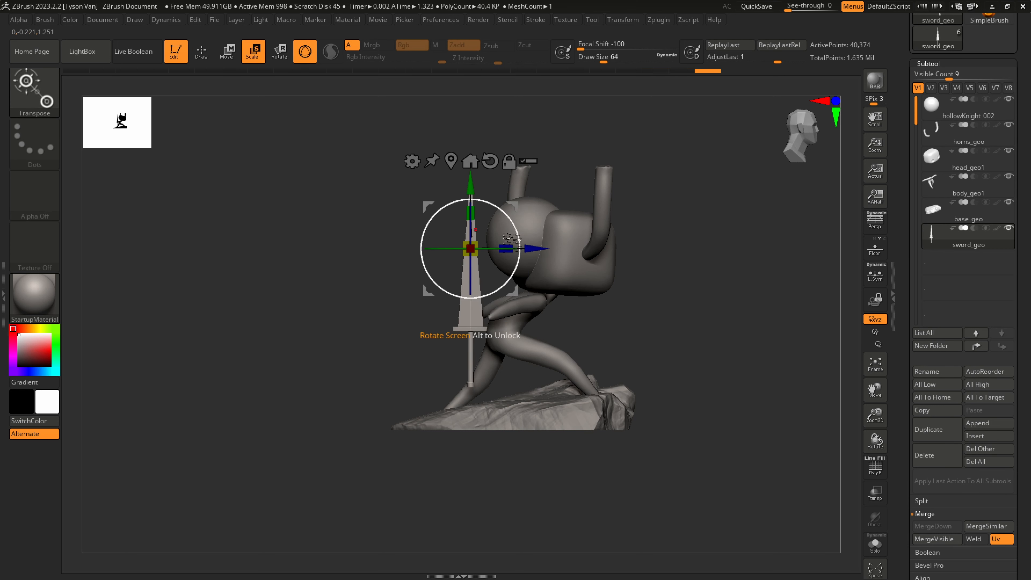
right_click_drag(508, 212, 524, 209, "shift")
left_click_drag(522, 206, 689, 320)
right_click_drag(688, 320, 693, 505, "shift")
right_click_drag(611, 426, 447, 395, "alt")
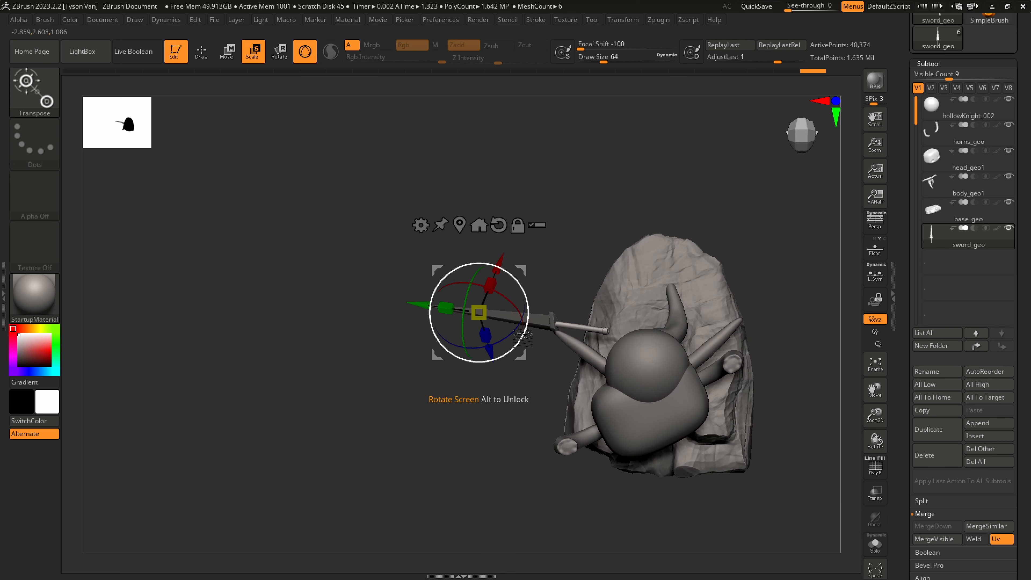
Fine-tune the sword's rotation and position so its handle meets the figure's hand and the blade slants down and outward
left_click_drag(521, 336, 510, 346)
left_click_drag(523, 280, 533, 264)
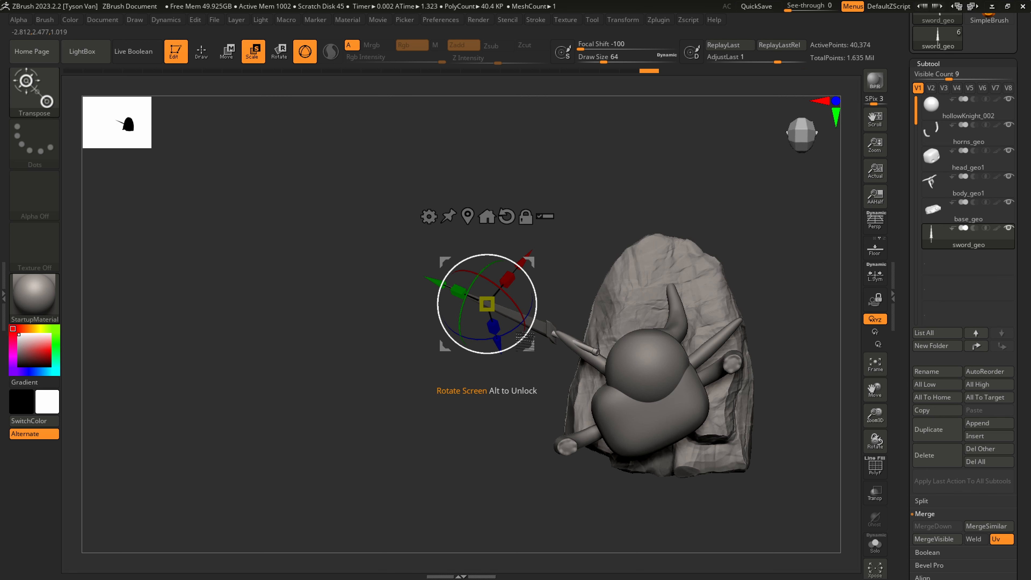
right_click_drag(530, 349, 513, 354, "alt")
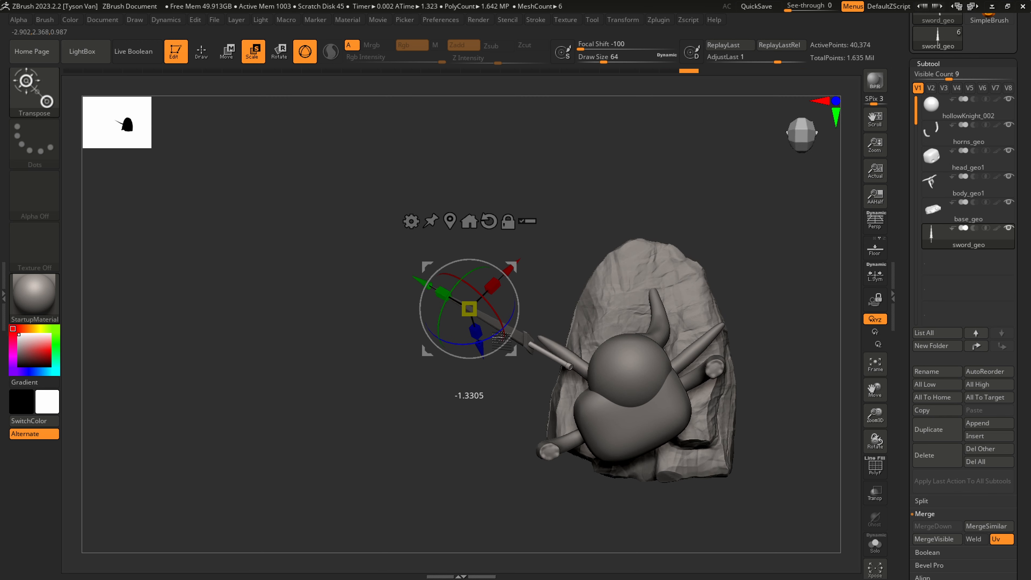
left_click_drag(515, 271, 524, 249)
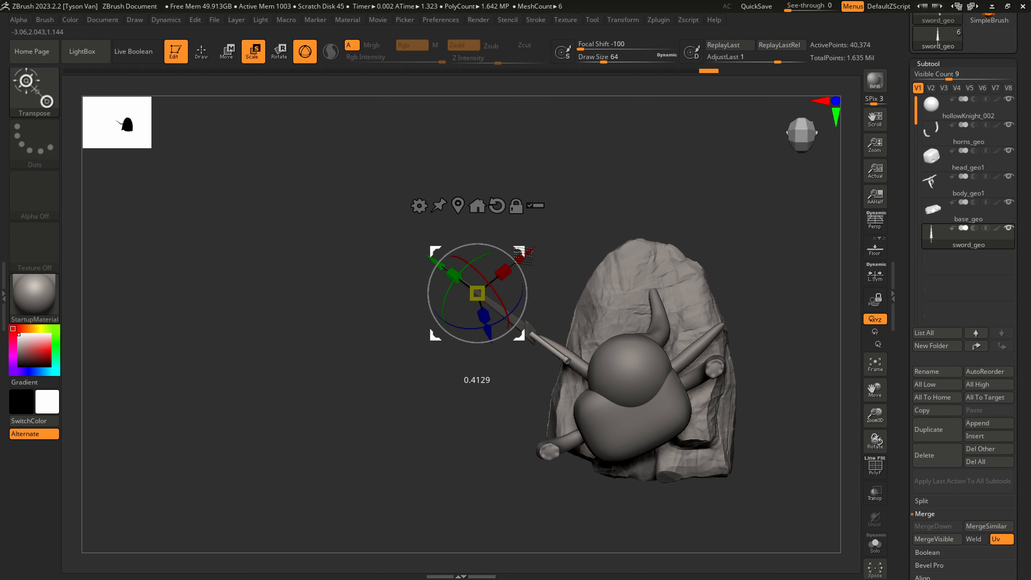
right_click_drag(531, 317, 529, 249)
left_click_drag(526, 260, 530, 272)
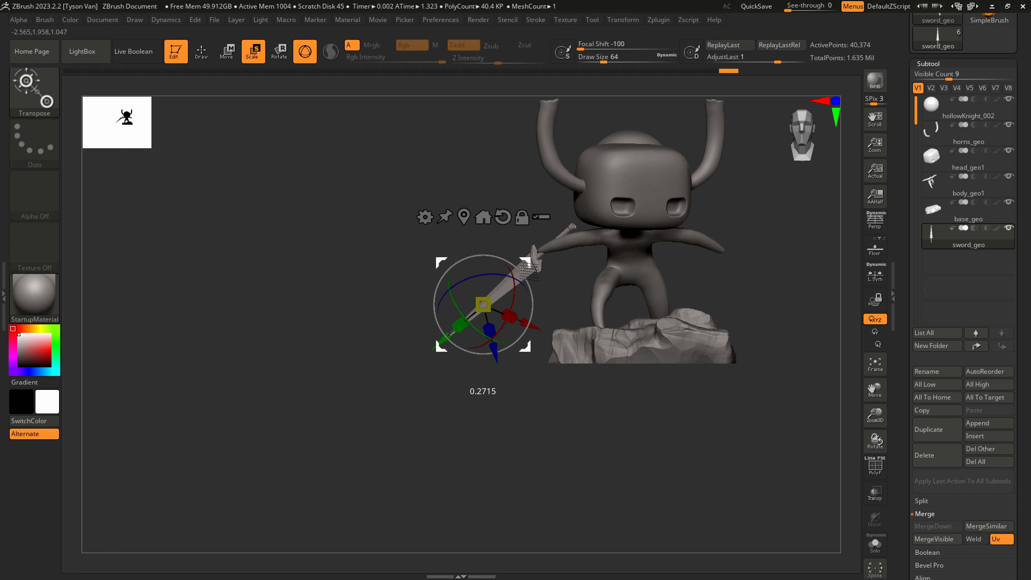
mouse_move(527, 226)
right_mouse_down("alt")
mouse_move(553, 296)
mouse_move(550, 325)
mouse_move(576, 322)
mouse_move(463, 339)
mouse_move(445, 324)
mouse_move(458, 363)
mouse_move(530, 322)
mouse_move(492, 334)
mouse_move(554, 268)
right_mouse_up("alt")
Thicken the sword slightly with the Inflate deformation, undoing the first stronger inflation
key("q")
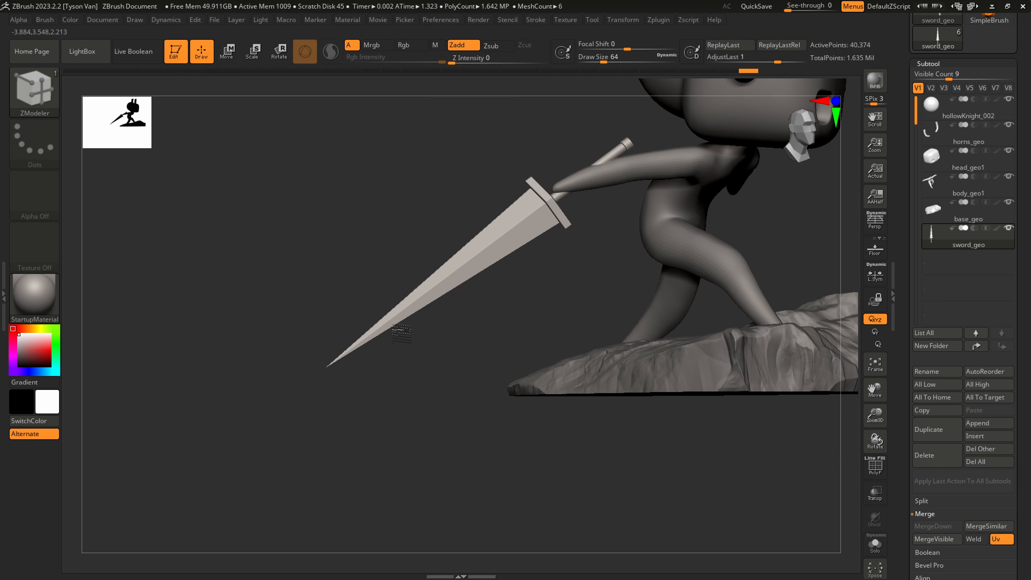
right_click_drag(402, 334, 408, 348, "ctrl")
right_click_drag(408, 348, 394, 326)
right_click_drag(553, 230, 644, 353, "alt")
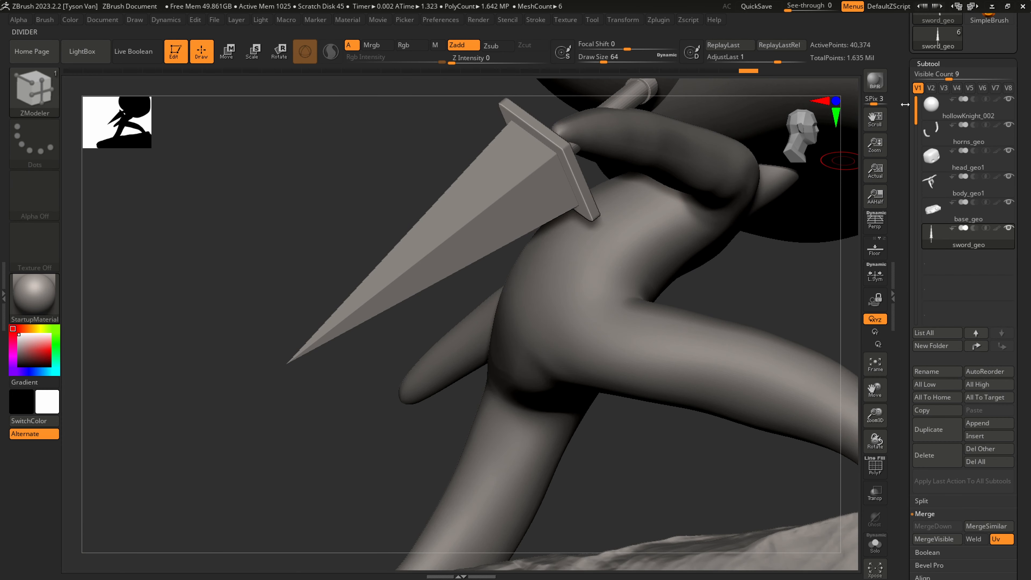
left_click(935, 67)
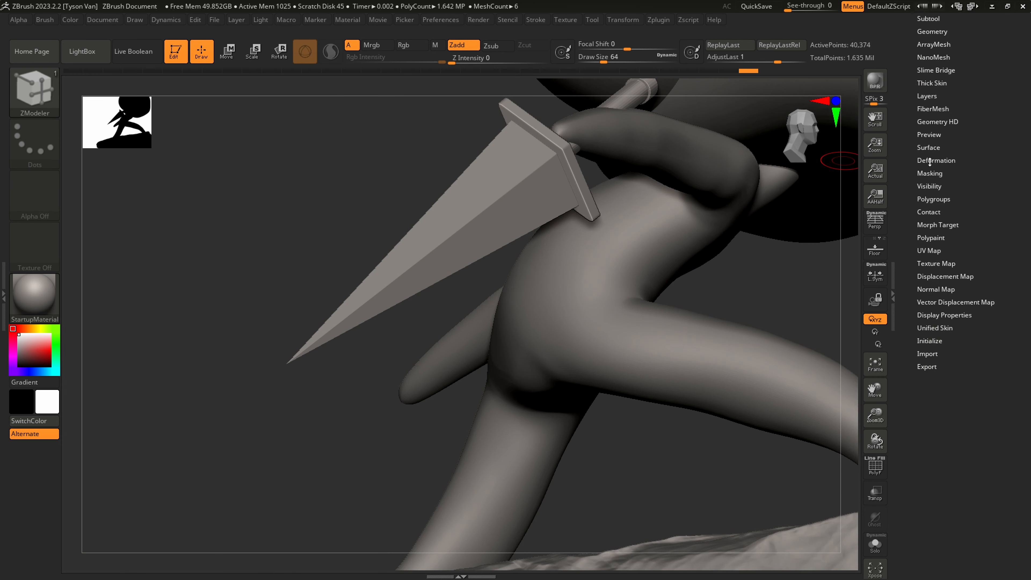
left_click(935, 161)
left_click_drag(1021, 393, 1020, 354)
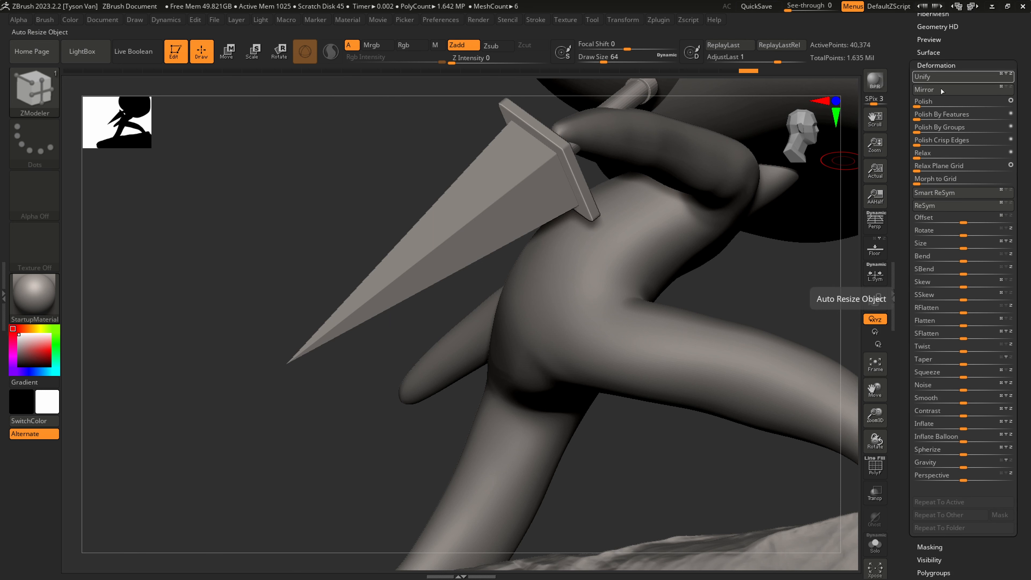
left_click_drag(963, 433, 964, 429)
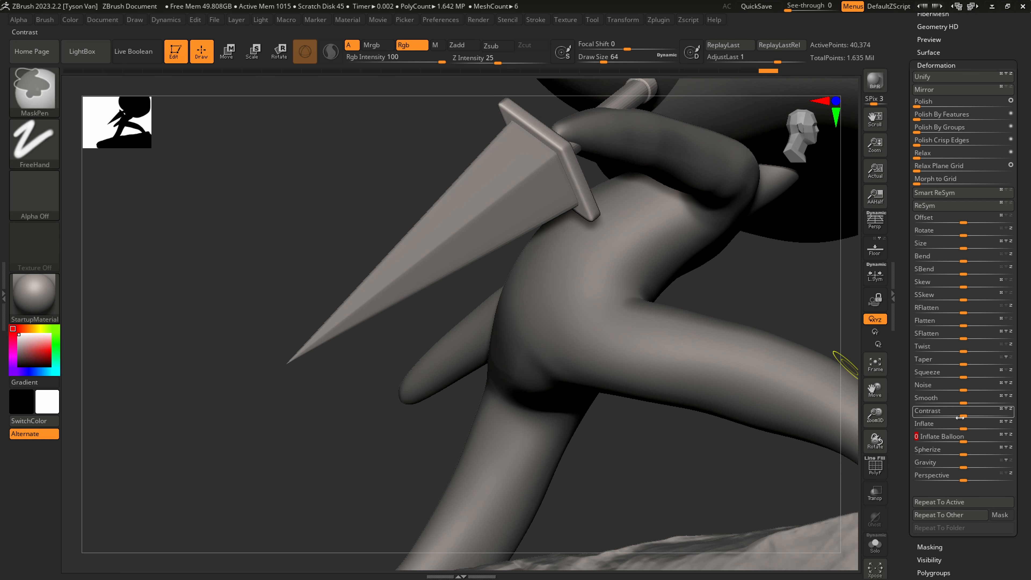
key("ctrl+z")
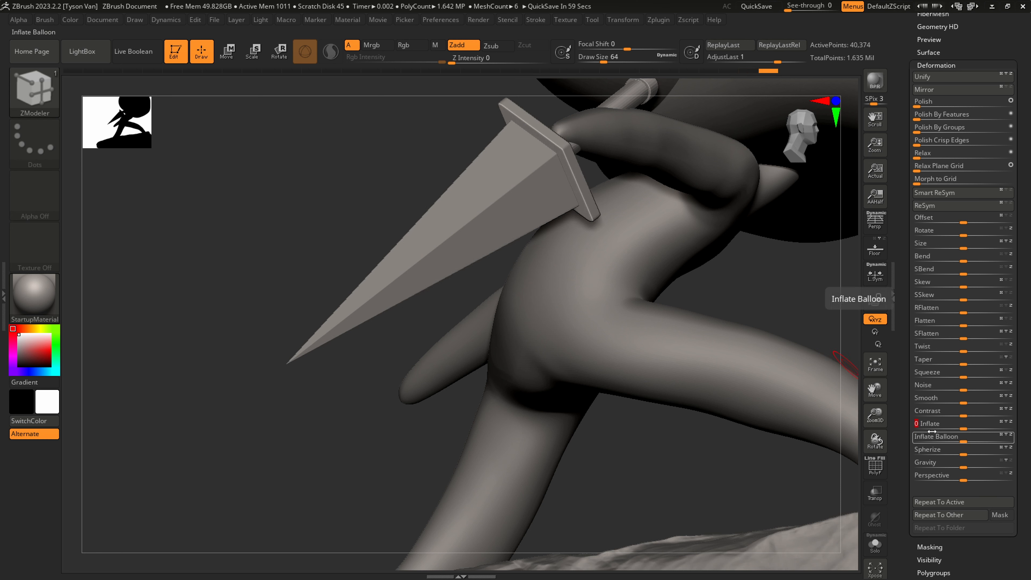
key("Return")
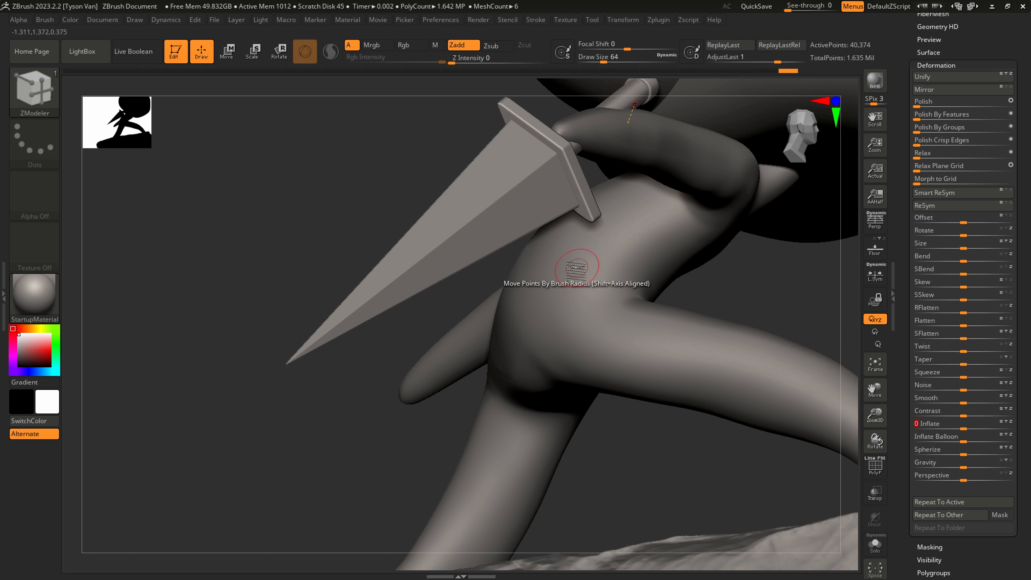
Relocate the gizmo pivot to the sword's guard and adjust the sword's placement and tilt against the hand
right_click_drag(594, 283, 582, 247, "ctrl")
left_click(253, 51)
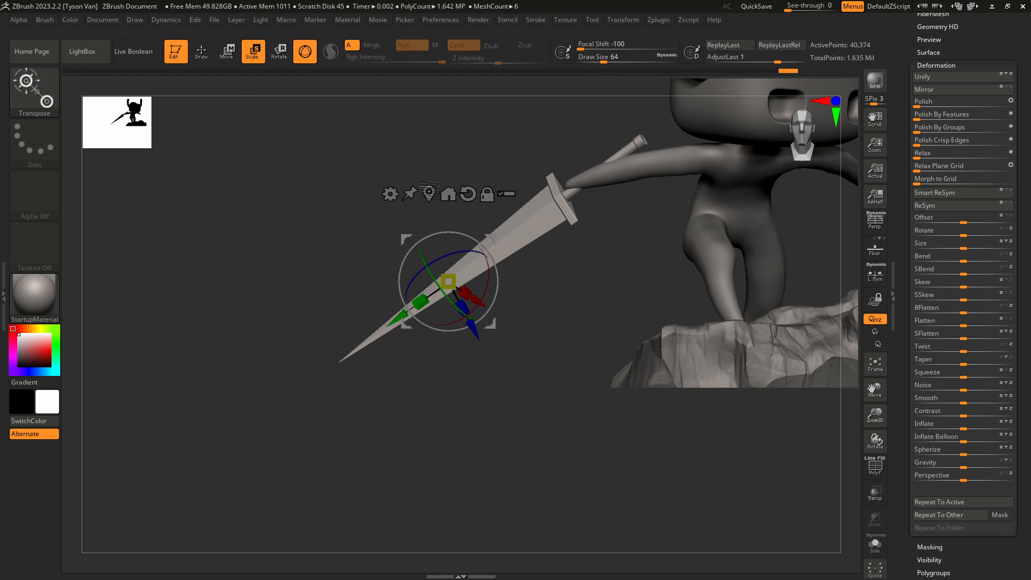
right_click_drag(463, 240, 506, 246)
left_click_drag(499, 239, 619, 141)
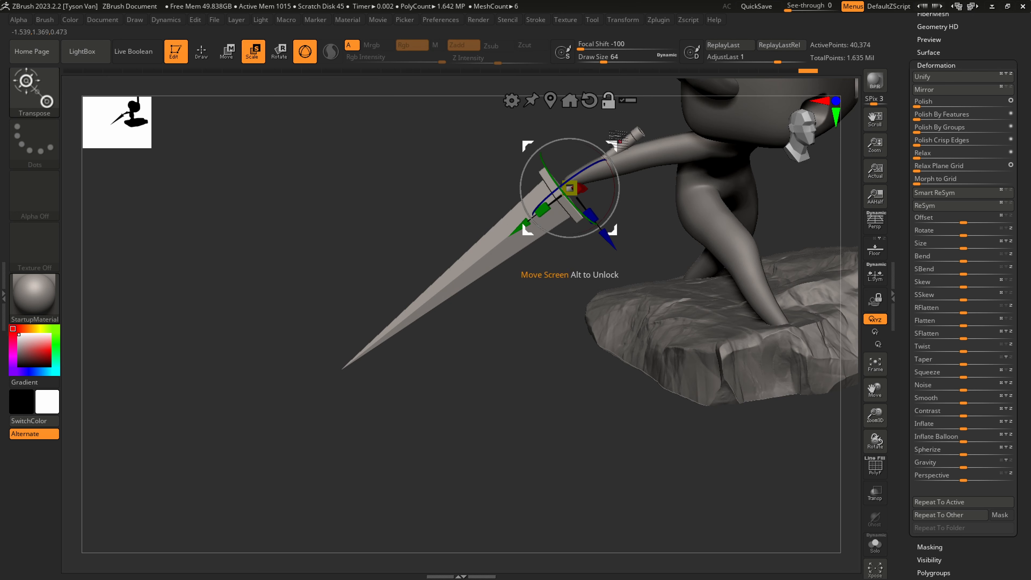
left_click_drag(578, 188, 570, 190)
right_click_drag(580, 310, 579, 221)
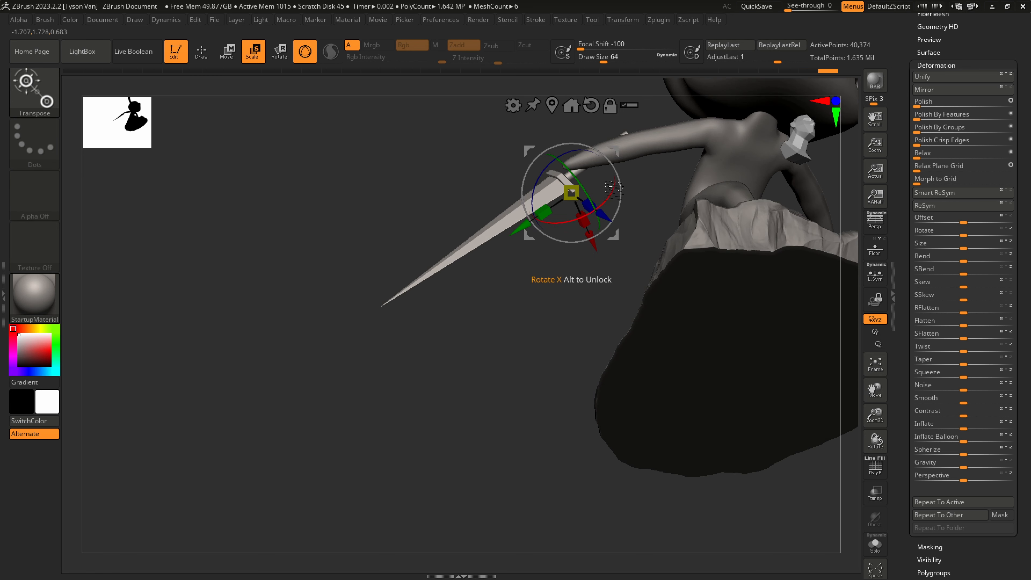
left_click_drag(592, 241, 591, 237)
right_click_drag(602, 227, 614, 262)
Make body_geo1 active and choose the SnakeHook brush with a draw size of about 149
key("q")
left_click(591, 163, "alt")
right_click_drag(590, 171, 630, 309, "ctrl")
right_click_drag(601, 212, 533, 268, "alt")
right_click_drag(423, 191, 527, 292, "ctrl")
right_click_drag(519, 251, 538, 325, "ctrl")
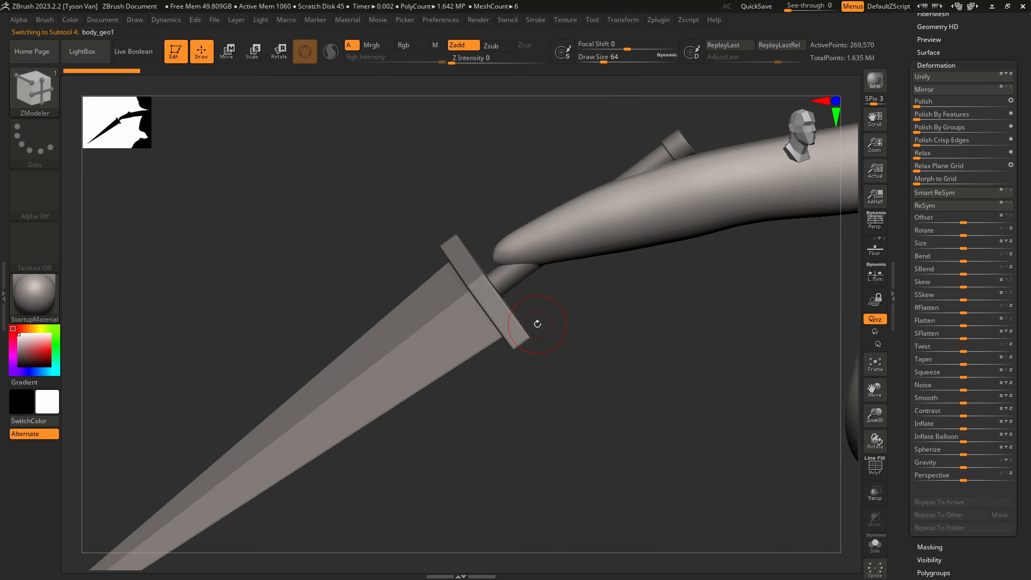
key("4")
left_click(558, 346)
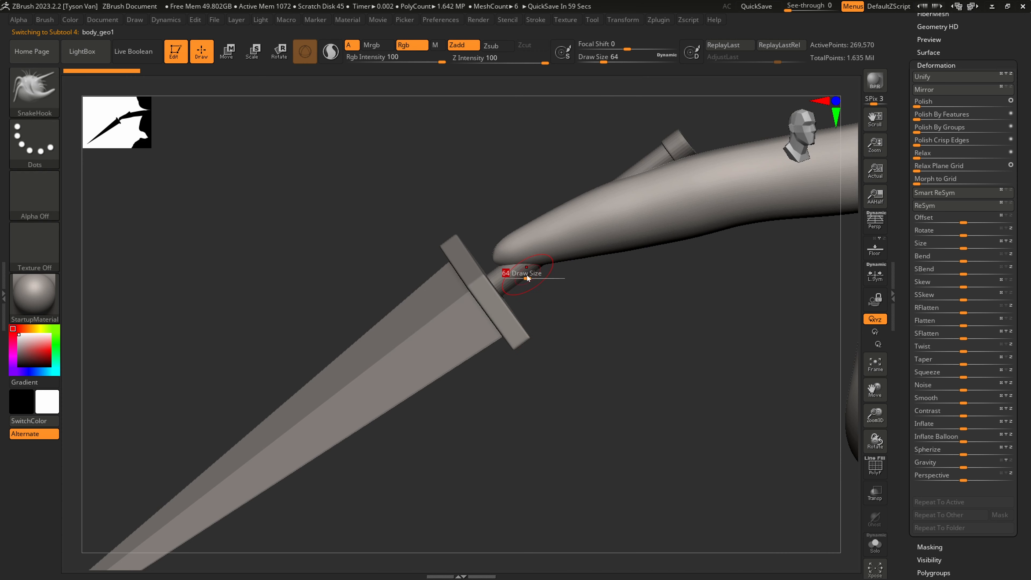
left_click_drag(507, 284, 513, 280)
Pull the hand end of body_geo1's arm down and around the sword's handle with SnakeHook strokes
right_click_drag(540, 273, 516, 271)
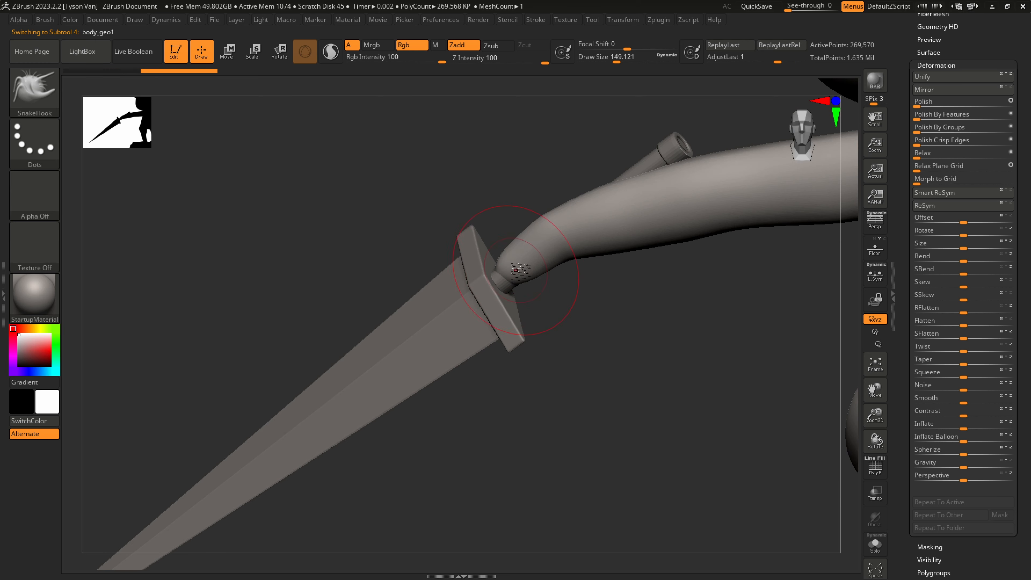
left_click_drag(521, 252, 538, 278)
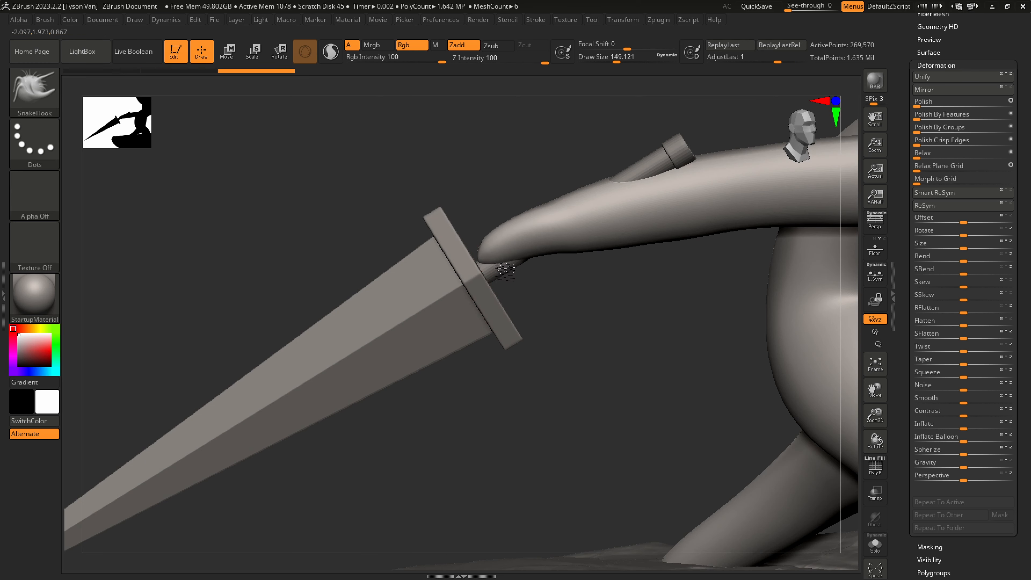
mouse_move(503, 268)
right_mouse_down()
mouse_move(532, 299)
mouse_move(549, 289)
mouse_move(543, 281)
right_mouse_up()
mouse_move(505, 229)
left_mouse_down()
mouse_move(496, 216)
mouse_move(483, 221)
left_mouse_up()
mouse_move(523, 220)
right_mouse_down()
mouse_move(491, 243)
mouse_move(524, 195)
right_mouse_up()
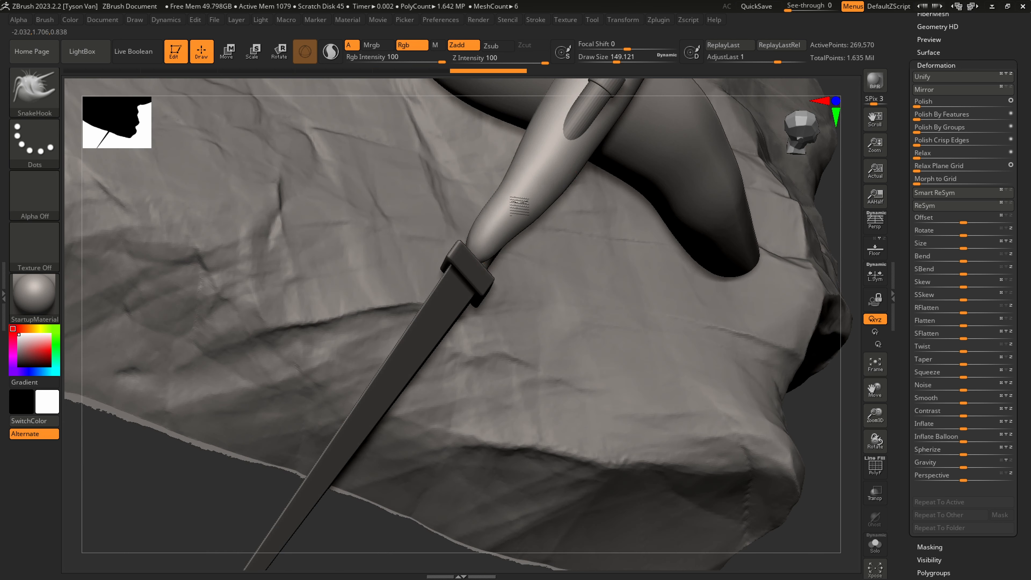
left_click_drag(524, 195, 527, 210)
left_click_drag(494, 274, 487, 234)
right_click_drag(493, 280, 513, 258)
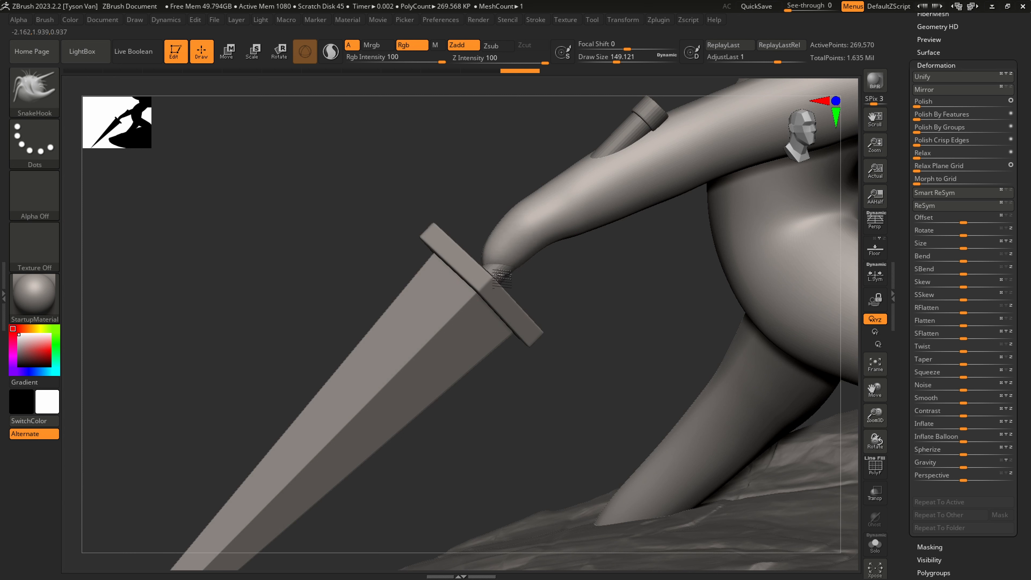
Smooth the reshaped hand and wrist around the sword's handle
left_click_drag(501, 266, 523, 260, "shift")
right_click_drag(566, 249, 580, 258, "ctrl")
mouse_move(556, 230)
left_mouse_down("shift")
mouse_move(573, 231)
mouse_move(543, 219)
mouse_move(536, 236)
left_mouse_up("shift")
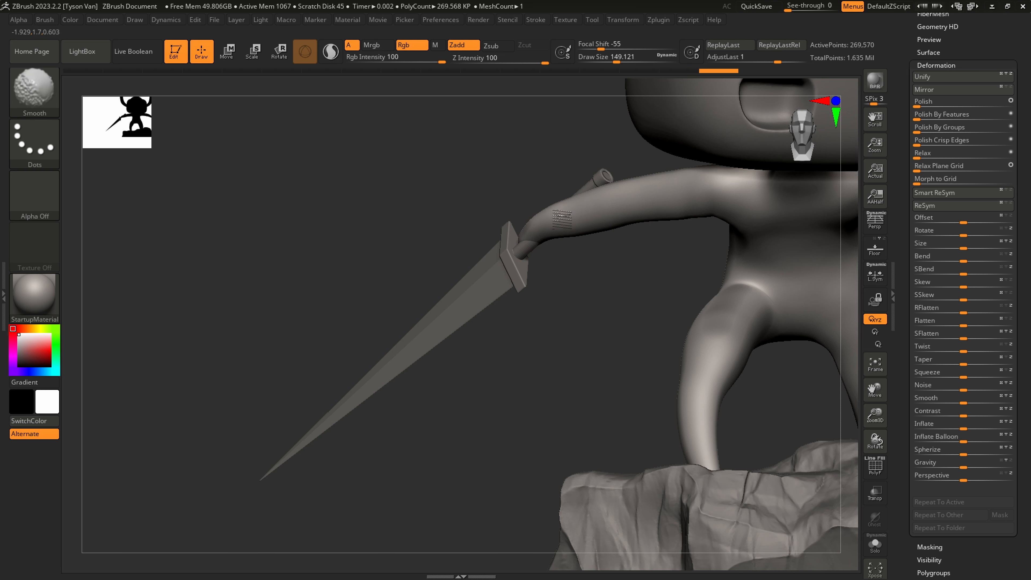
left_click_drag(608, 293, 436, 145)
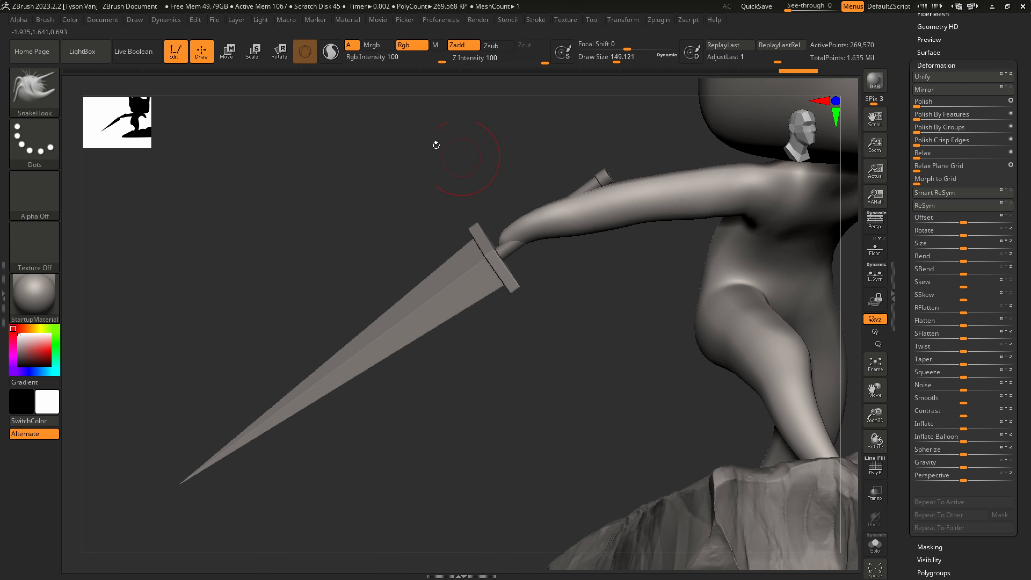
Make sword_geo active and rotate it about the guard so the blade points more steeply downward, undoing an unwanted rotation
left_click(278, 52)
left_click(491, 291, "alt")
left_click_drag(505, 346, 564, 344)
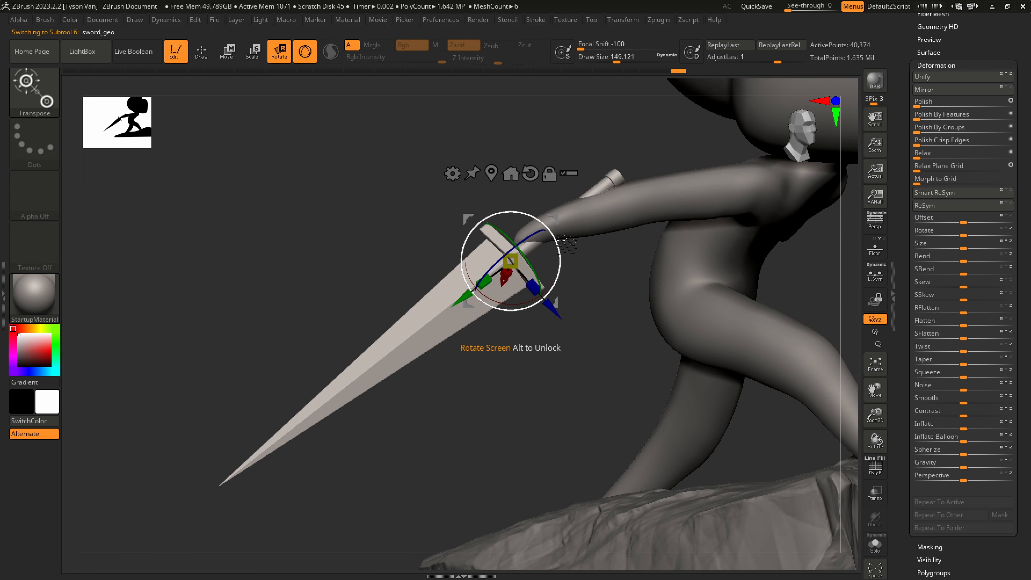
left_click_drag(560, 244, 549, 280)
mouse_move(548, 280)
right_mouse_down()
mouse_move(546, 254)
mouse_move(544, 268)
mouse_move(607, 284)
mouse_move(562, 265)
right_mouse_up()
key("ctrl+z")
left_click_drag(523, 214, 519, 211)
right_click_drag(519, 212, 493, 214)
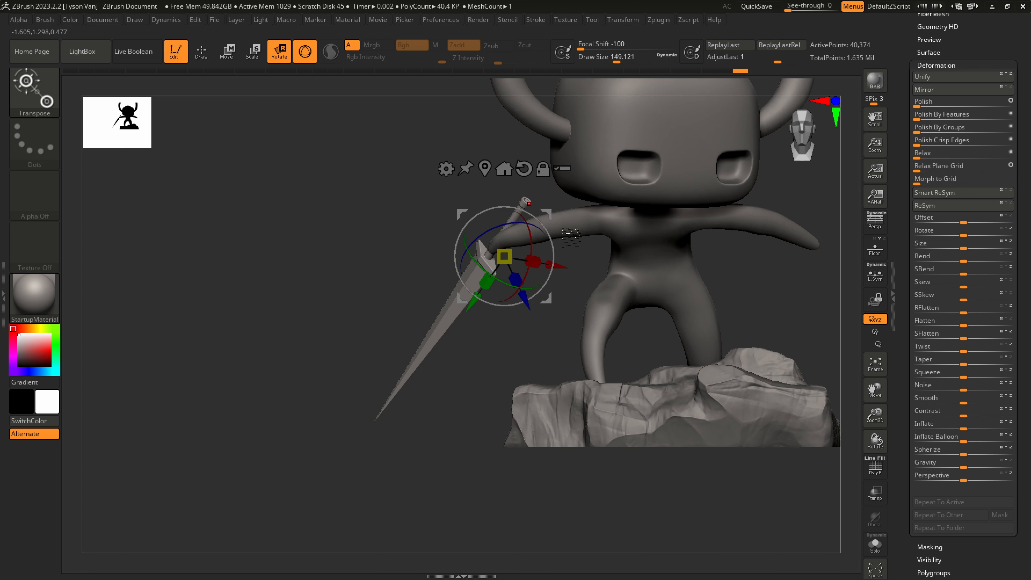
Switch back to body_geo1 and enlarge the SnakeHook draw size to about 182 for reshaping the arm
key("q")
mouse_move(643, 285)
right_mouse_down("ctrl")
mouse_move(616, 285)
mouse_move(606, 306)
mouse_move(625, 297)
right_mouse_up("ctrl")
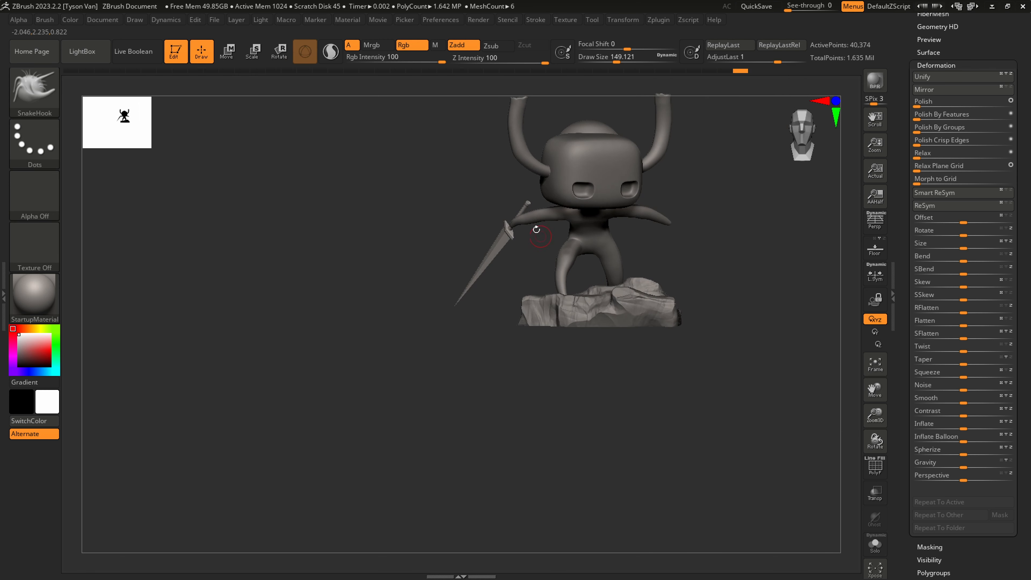
left_click(527, 209, "alt")
right_click_drag(450, 232, 489, 247, "ctrl")
key("s")
left_click_drag(487, 247, 497, 237)
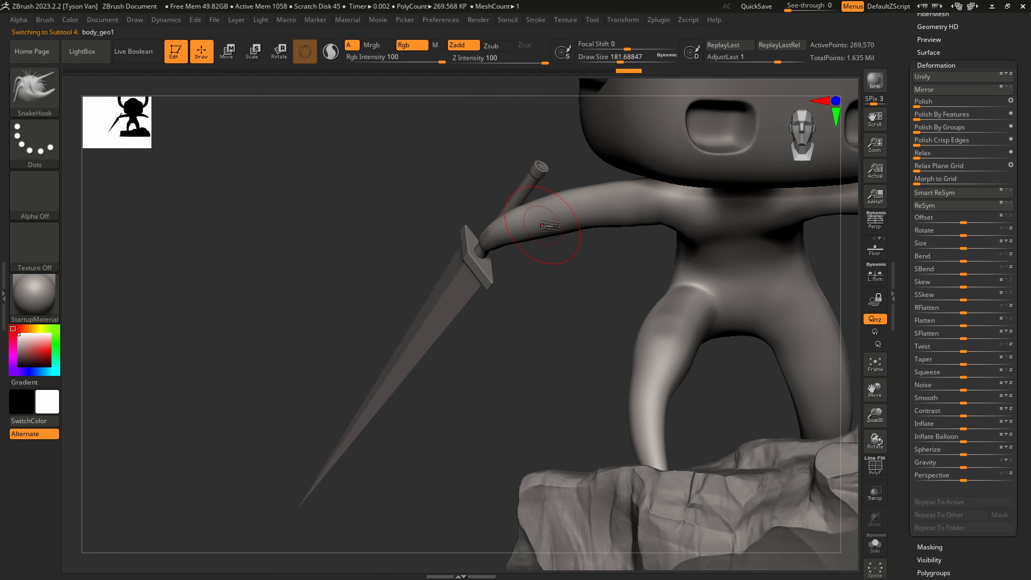
Make sword_geo active again and rotate it about the guard so the blade points at a shallower downward angle
key("shift")
right_click_drag(518, 250, 419, 279, "ctrl")
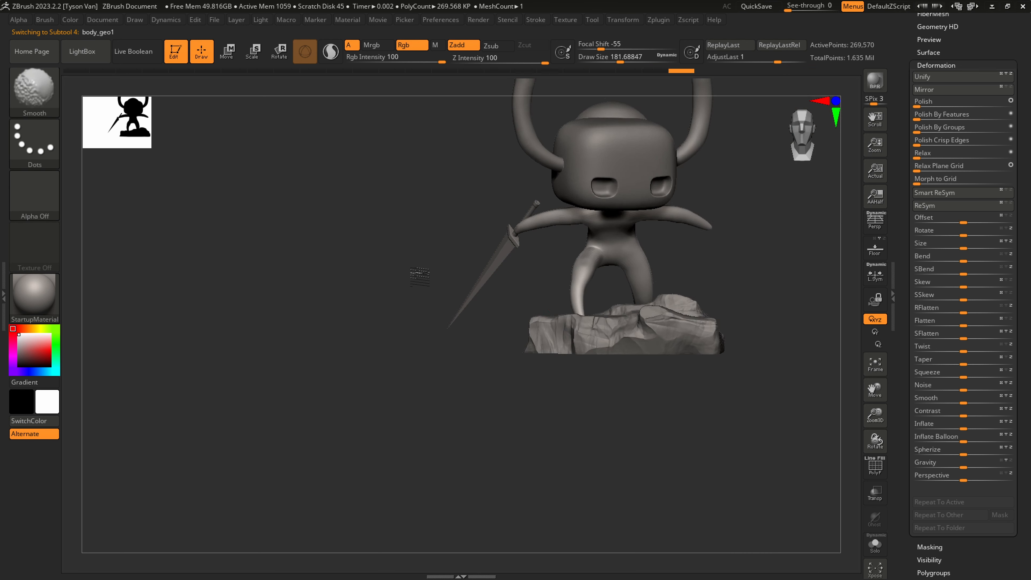
mouse_move(686, 325)
right_mouse_down()
mouse_move(593, 325)
mouse_move(666, 326)
right_mouse_up()
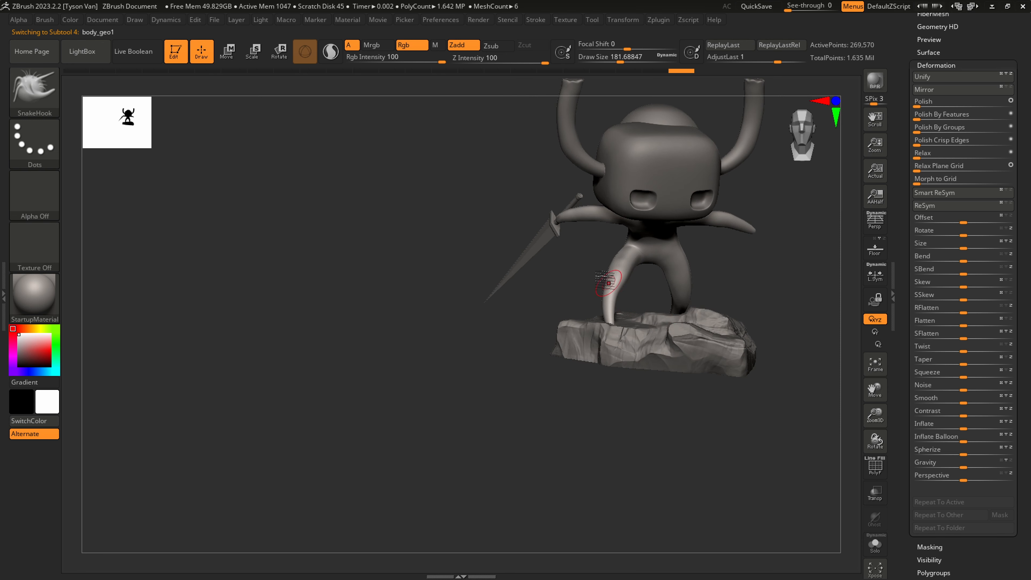
left_click(551, 229, "alt")
key("r")
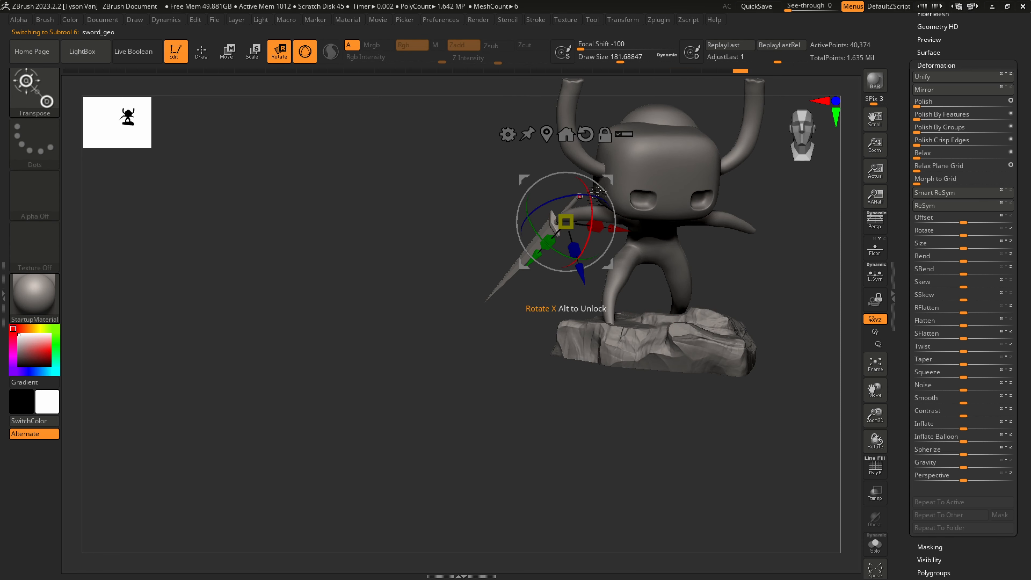
left_click_drag(580, 196, 581, 195)
mouse_move(611, 203)
right_mouse_down()
mouse_move(592, 198)
mouse_move(611, 202)
right_mouse_up()
left_click_drag(611, 202, 615, 181)
right_click_drag(616, 212, 642, 230)
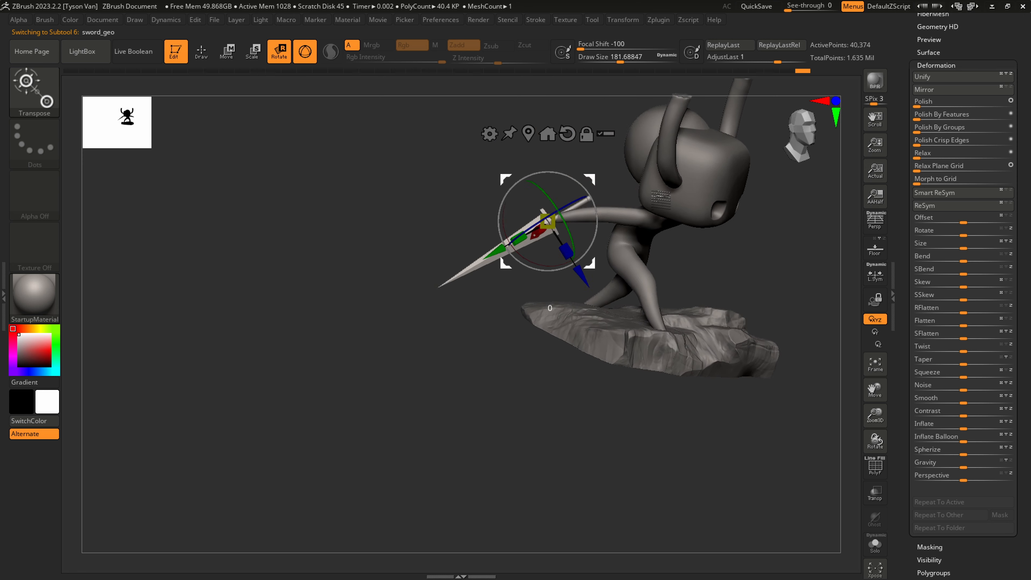
Switch back to body_geo1 and smooth the forearm where it meets the sword's handle
key("q")
left_click(569, 219, "alt")
right_click_drag(569, 219, 565, 234, "ctrl")
right_click_drag(565, 234, 546, 223)
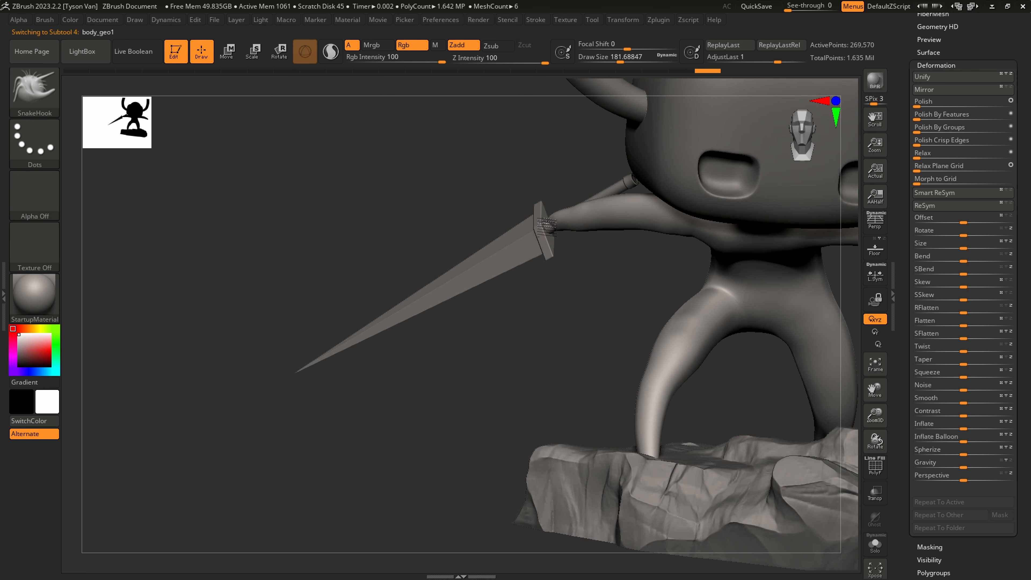
key("shift")
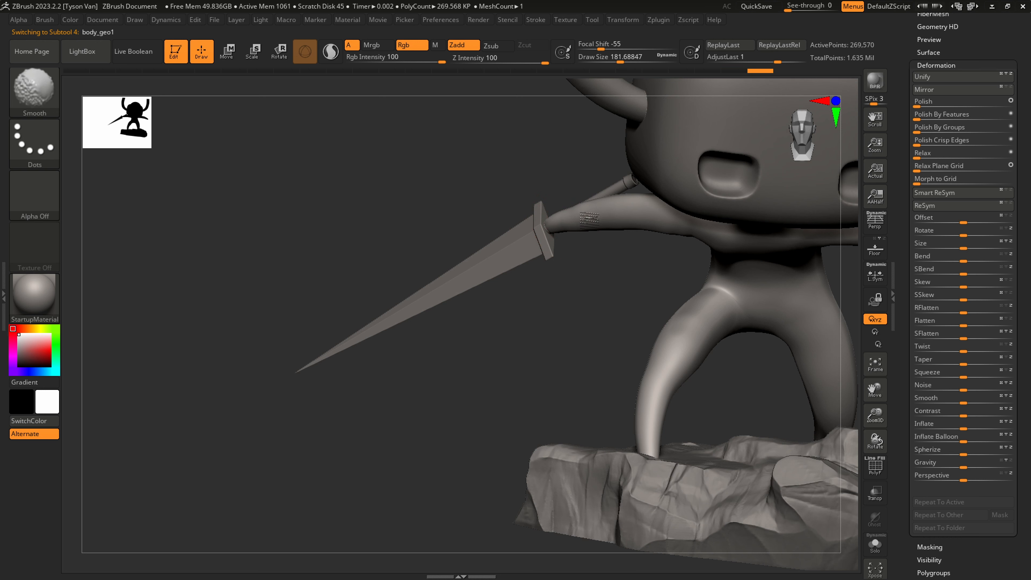
mouse_move(613, 240)
right_mouse_down("ctrl")
mouse_move(595, 242)
mouse_move(701, 303)
mouse_move(705, 318)
mouse_move(629, 341)
mouse_move(635, 347)
right_mouse_up("ctrl")
key("shift")
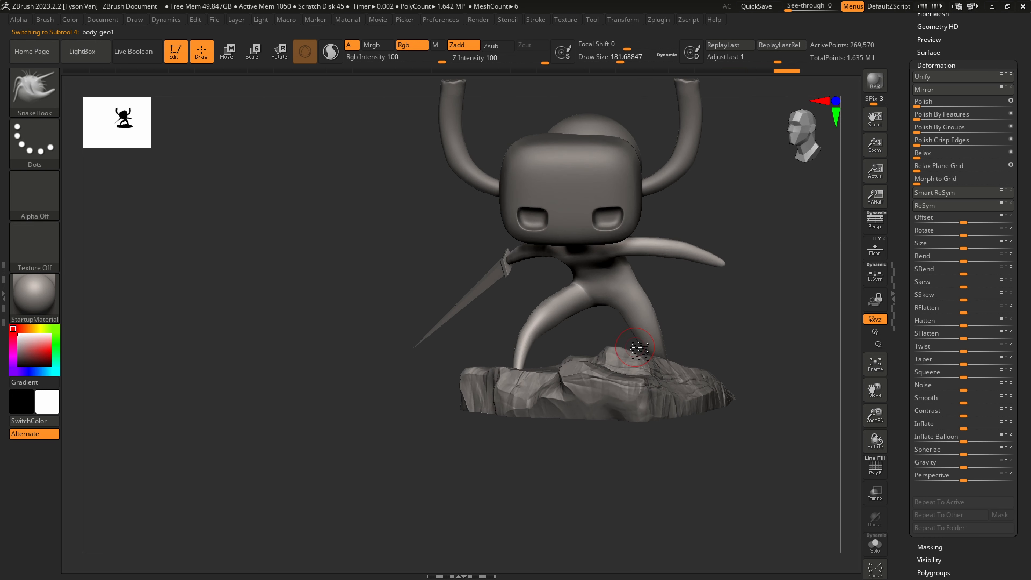
Make the hollowKnight_002 sphere active and look over the subtool list and the deformation settings
left_click(597, 127, "alt")
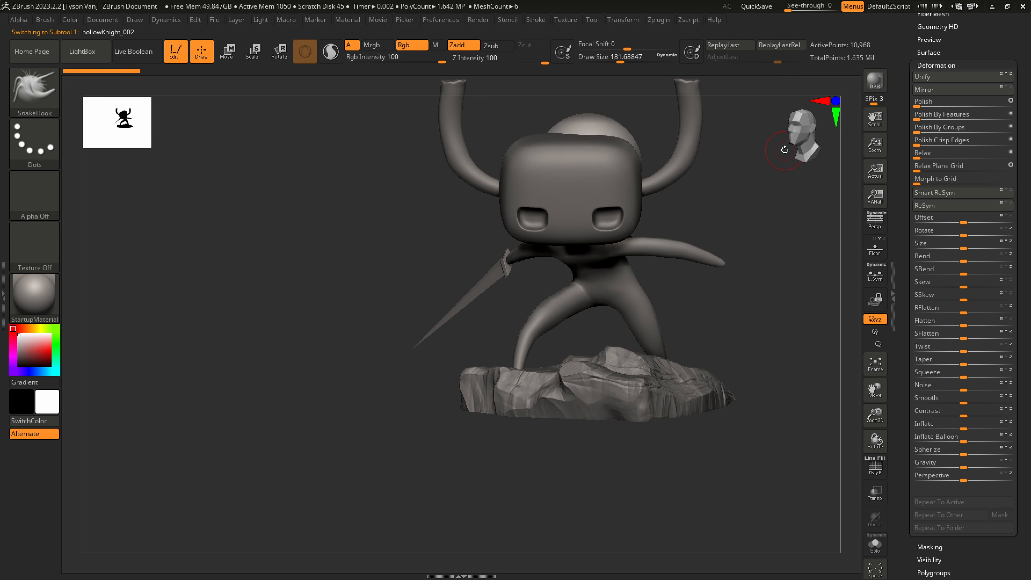
scroll(947, 87, "up", 3)
left_click_drag(964, 42, 1016, 139)
left_click(928, 44)
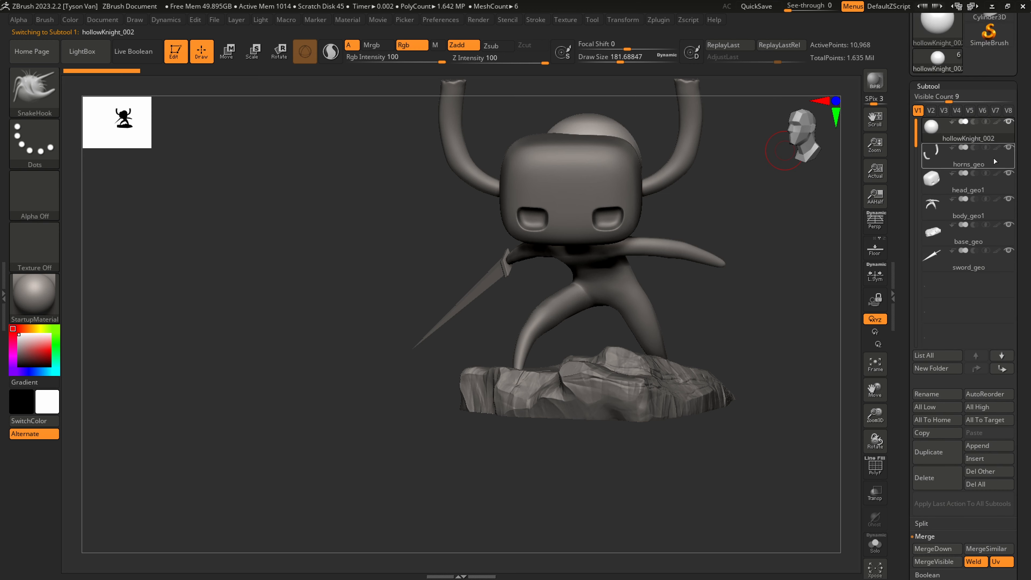
right_click_drag(684, 389, 608, 422, "alt")
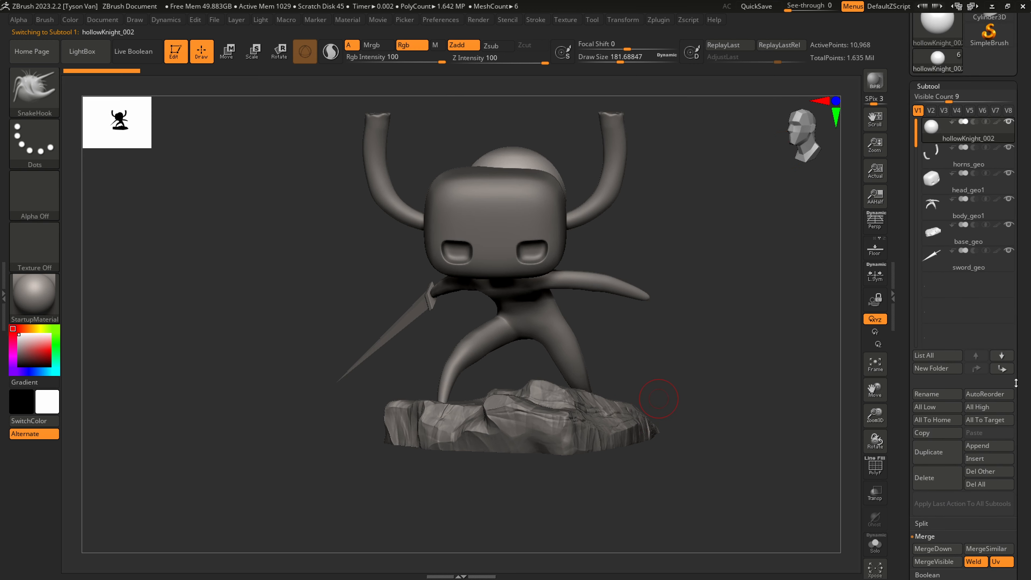
left_click_drag(1017, 383, 995, 300)
left_click(943, 470)
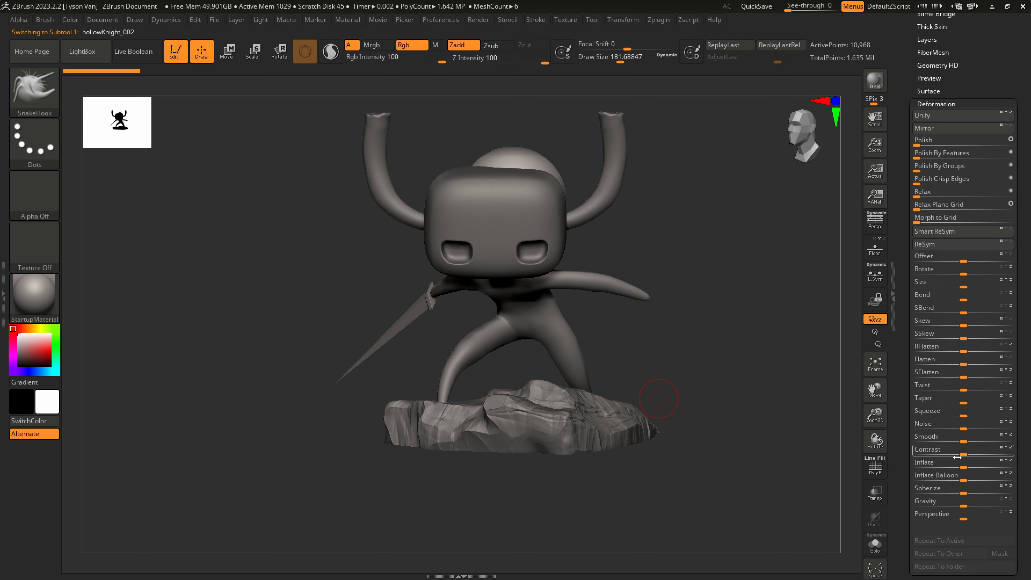
left_click_drag(967, 282, 916, 284)
Turn on perspective for the viewport and save the tool
left_click_drag(684, 397, 634, 391, "alt")
left_click_drag(634, 390, 561, 450)
right_click_drag(560, 449, 584, 455, "ctrl")
key("p")
left_click_drag(988, 47, 989, 100)
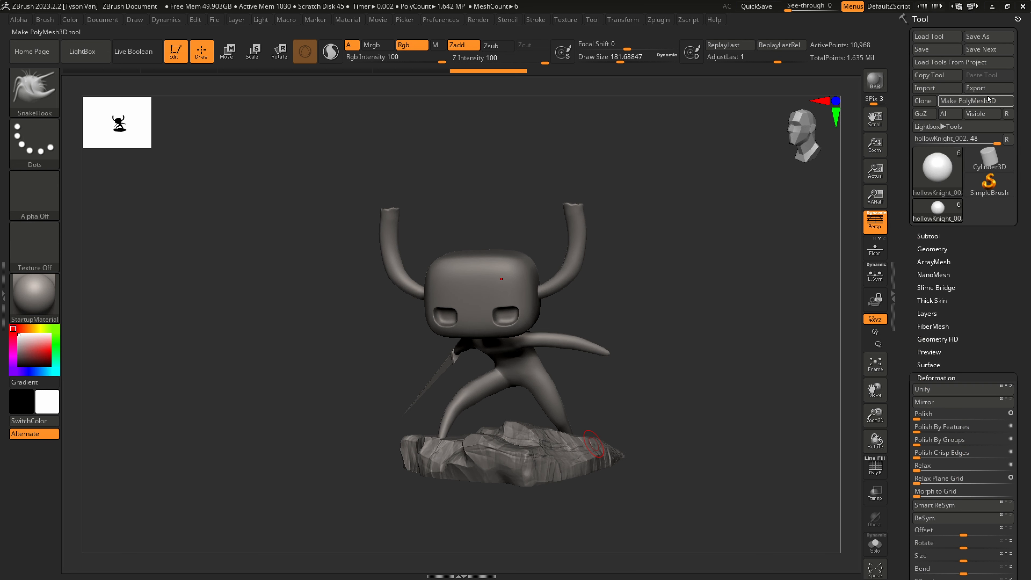
left_click(938, 50)
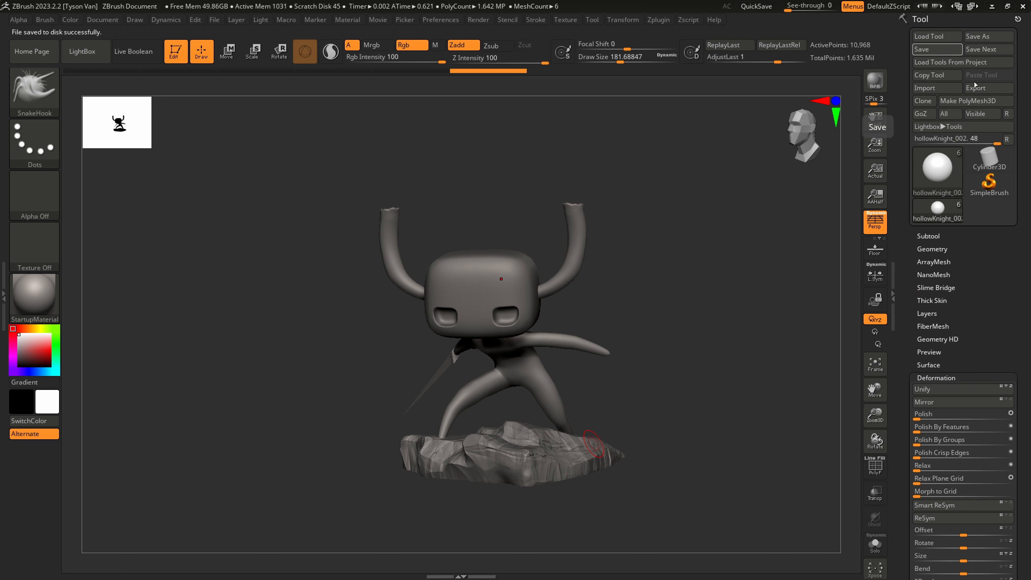
Make body_geo1 the active subtool and isolate it in Solo mode
left_click(932, 239)
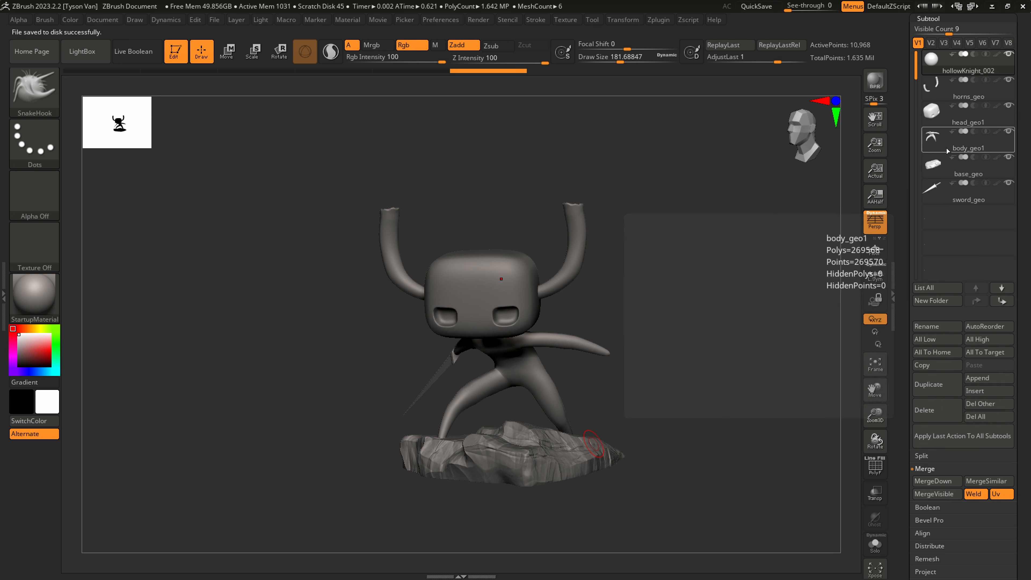
left_click(607, 328, "alt")
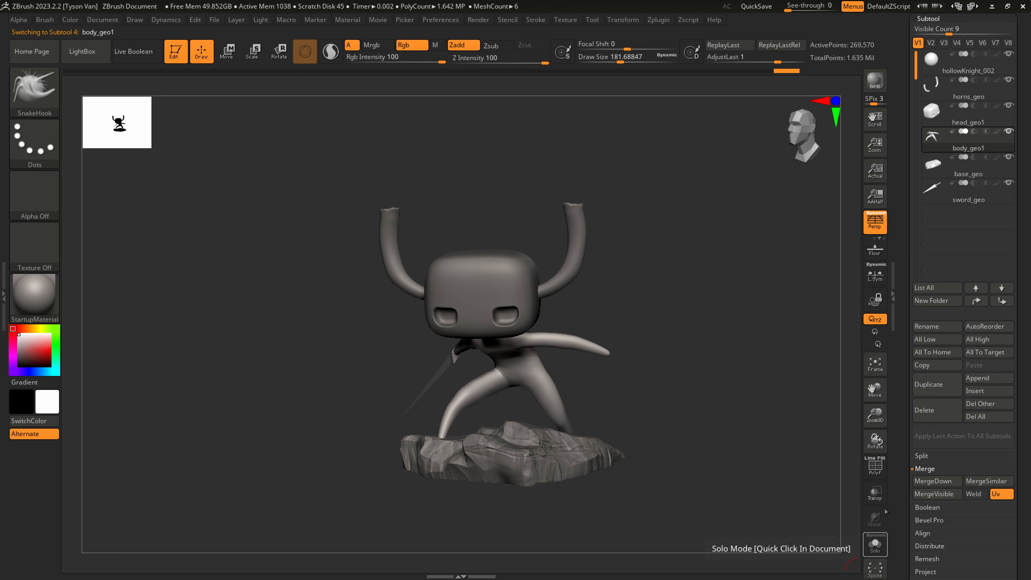
left_click(876, 545)
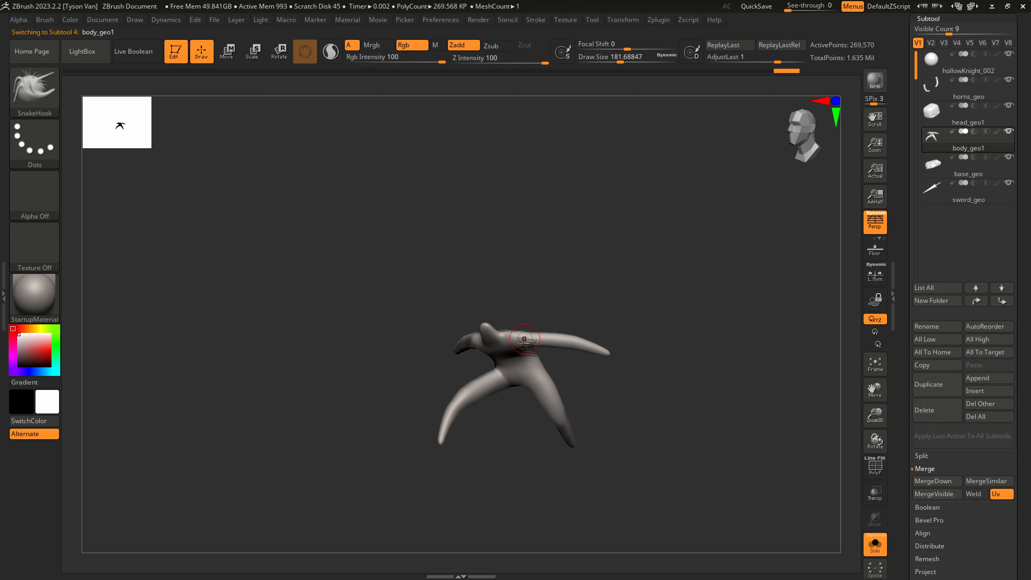
Set the MaskPen draw size to about 116 and start masking body_geo1's shoulder area beside the neck
mouse_move(525, 342)
right_mouse_down()
mouse_move(555, 403)
mouse_move(525, 380)
right_mouse_up()
key("ctrl")
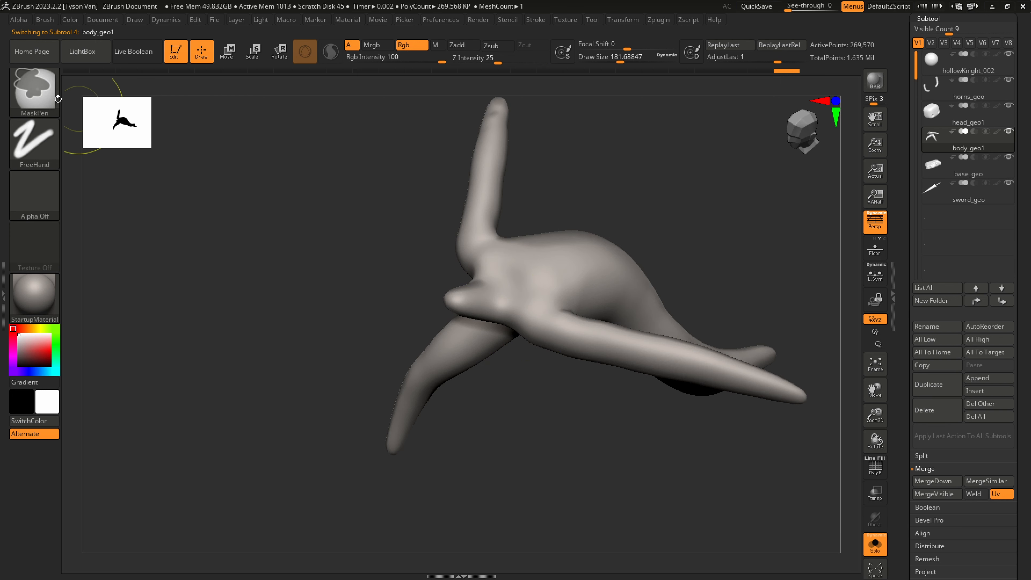
key("s")
mouse_move(515, 296)
left_mouse_down()
mouse_move(507, 295)
mouse_move(526, 302)
mouse_move(497, 259)
mouse_move(524, 303)
left_mouse_up()
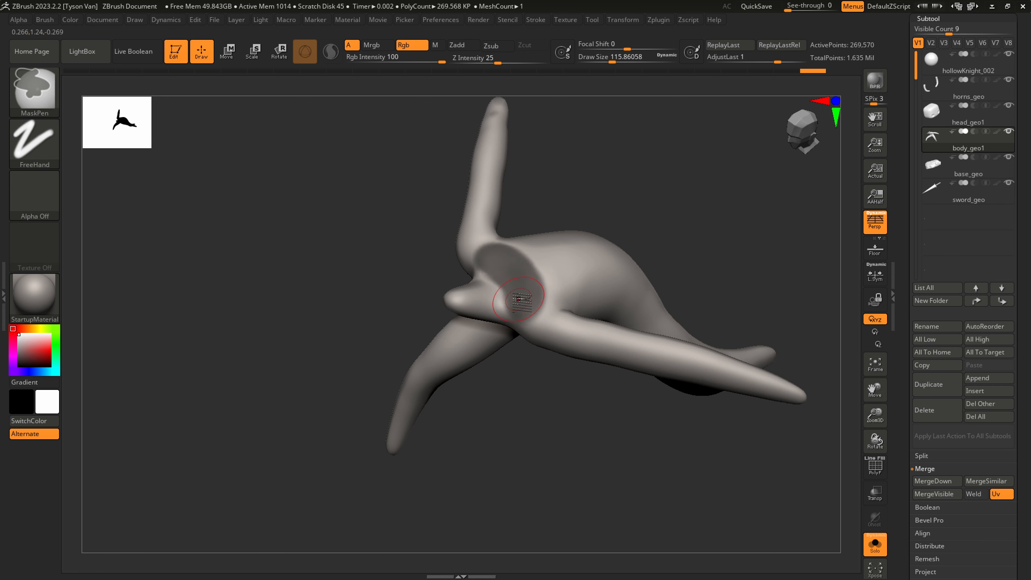
mouse_move(523, 302)
right_mouse_down()
mouse_move(510, 303)
mouse_move(528, 314)
right_mouse_up()
Reduce the MaskPen draw size to about 94, extend the mask around the neck and fill it over the upper back
key("s")
left_click_drag(524, 315, 519, 315)
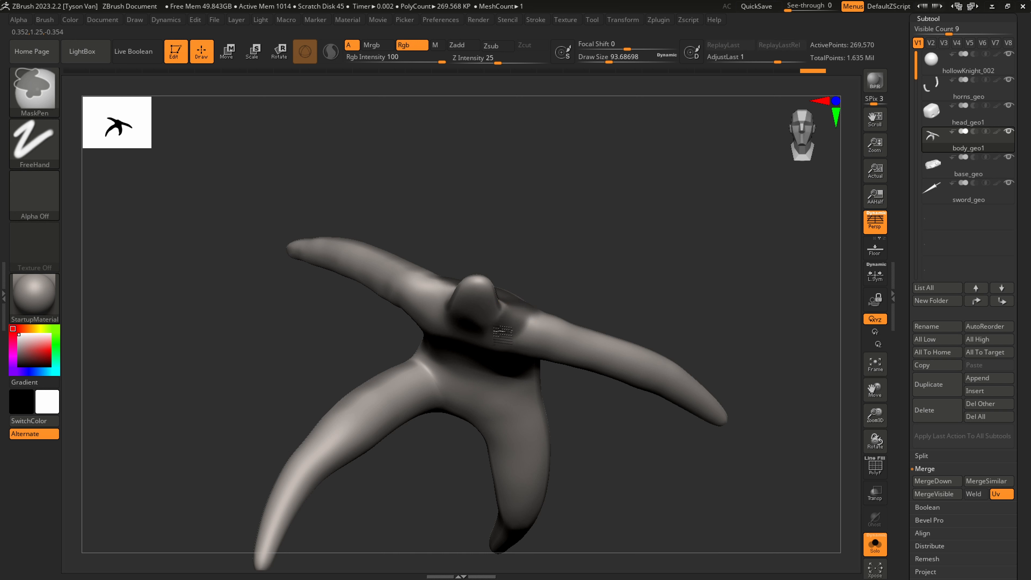
right_click_drag(516, 313, 477, 329)
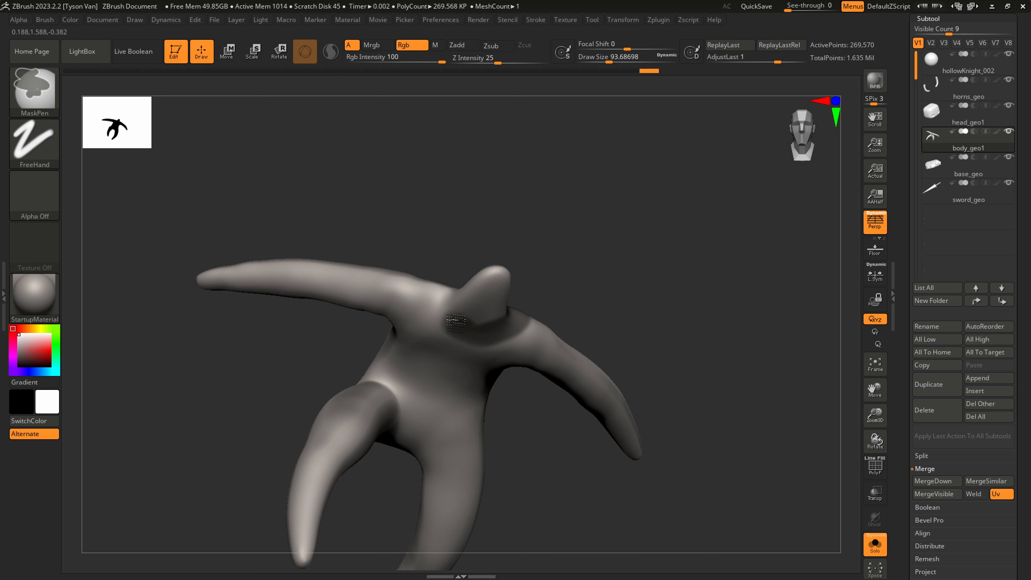
left_click_drag(456, 324, 444, 300, "ctrl")
right_click_drag(495, 330, 534, 309)
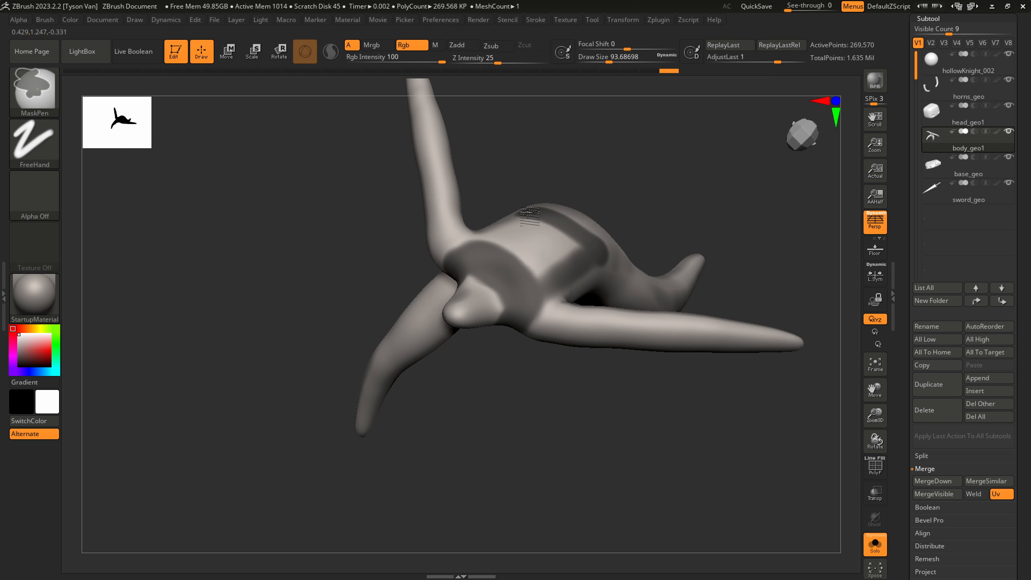
mouse_move(522, 208)
left_mouse_down("ctrl")
mouse_move(462, 245)
mouse_move(532, 277)
left_mouse_up("ctrl")
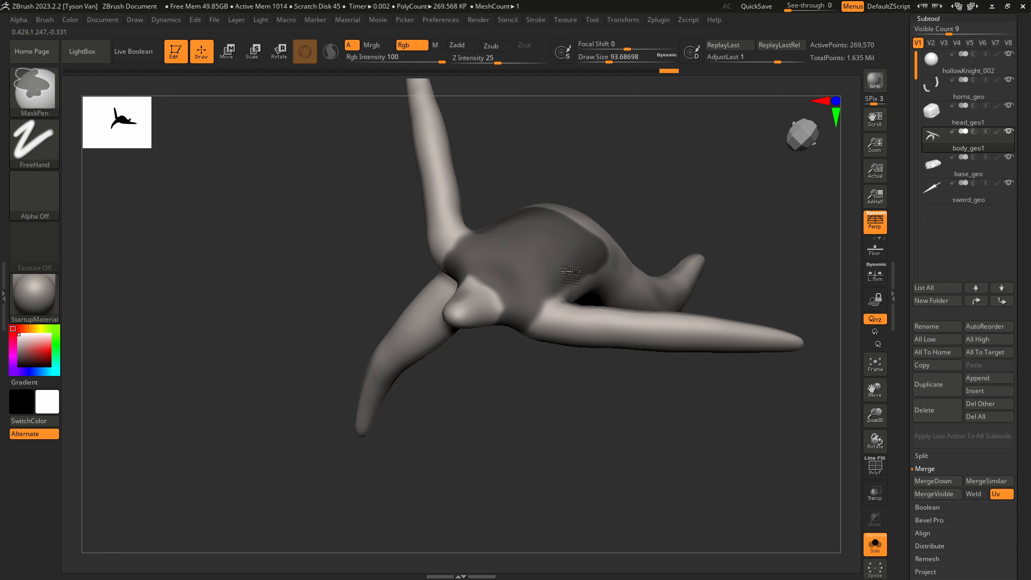
Reduce the MaskPen draw size to about 65 and refine the mask edges around the neck and shoulders
right_click_drag(538, 225, 466, 281)
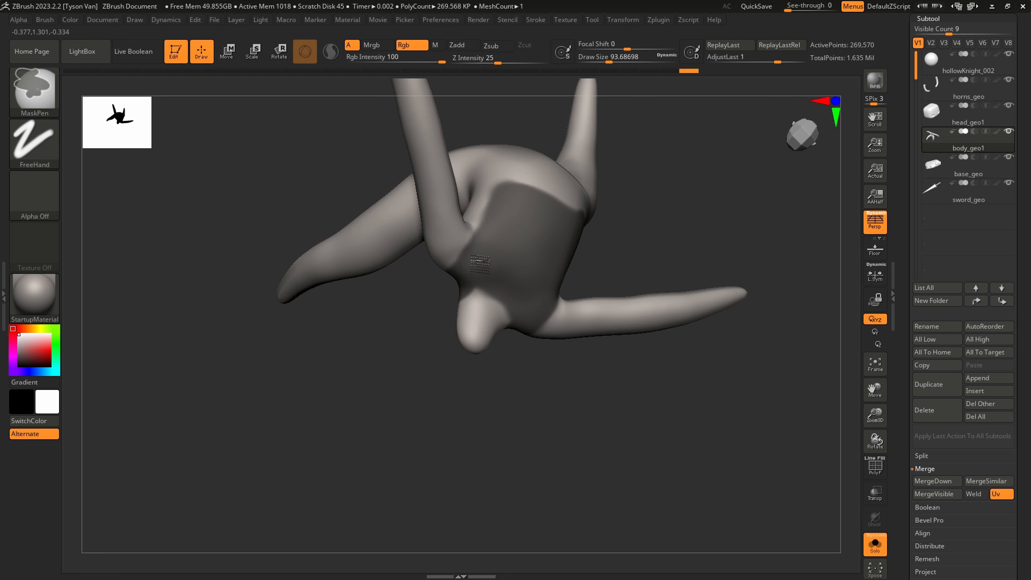
right_click_drag(511, 243, 470, 276)
key("s")
left_click_drag(470, 280, 466, 280)
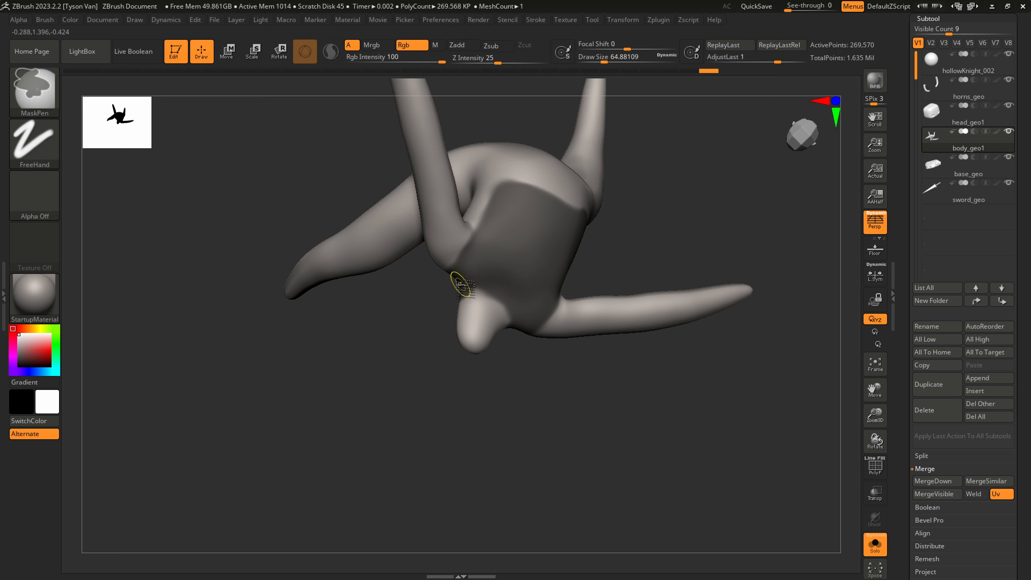
right_click_drag(513, 313, 495, 249)
left_click(512, 296, "ctrl")
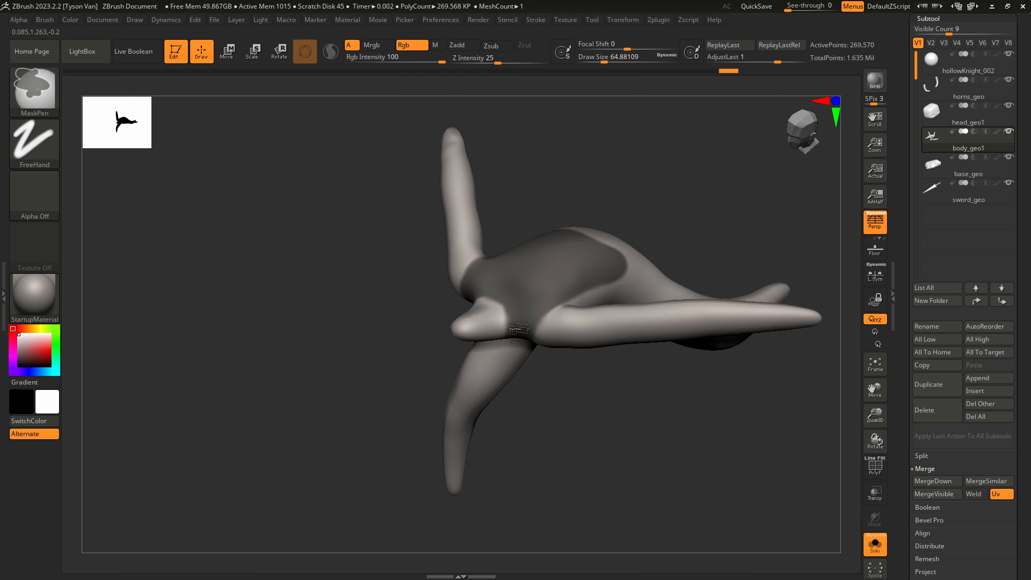
right_click_drag(512, 295, 523, 397)
Extract the masked area of body_geo1 with a thickness of 0.02 and accept it as a new subtool
scroll(1023, 443, "down", 5)
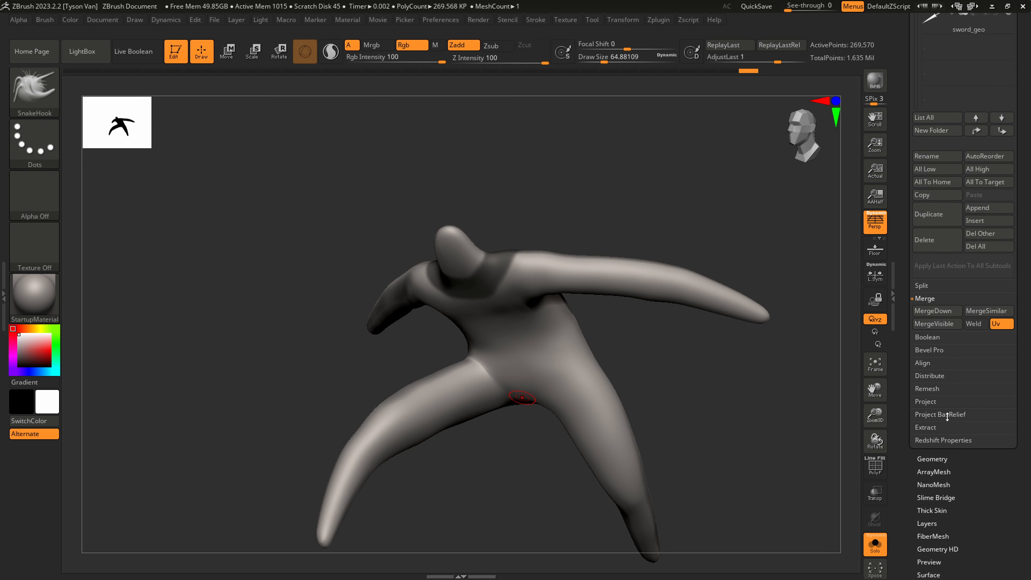
left_click_drag(947, 448, 948, 523)
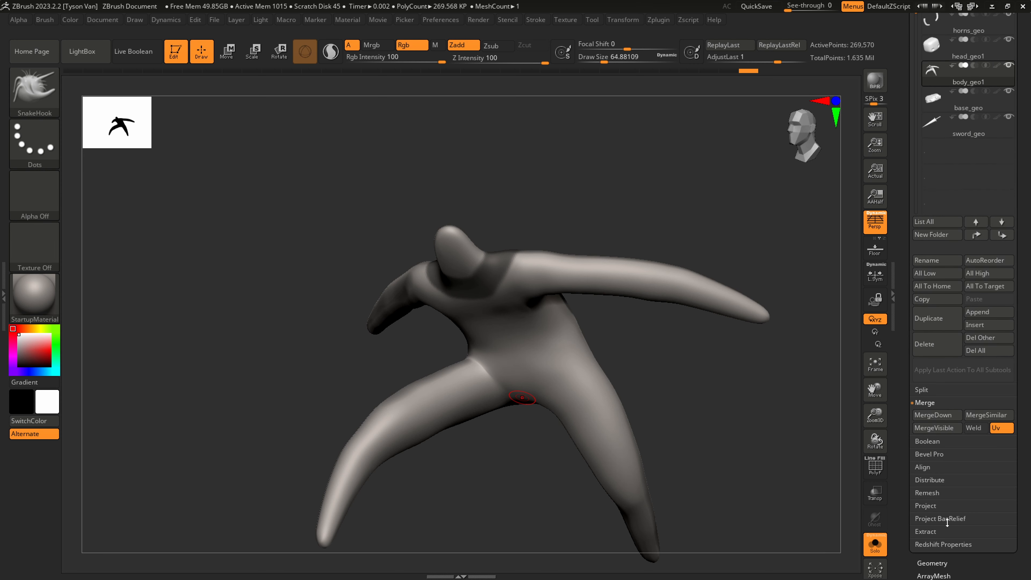
left_click(927, 533)
scroll(934, 508, "down", 1)
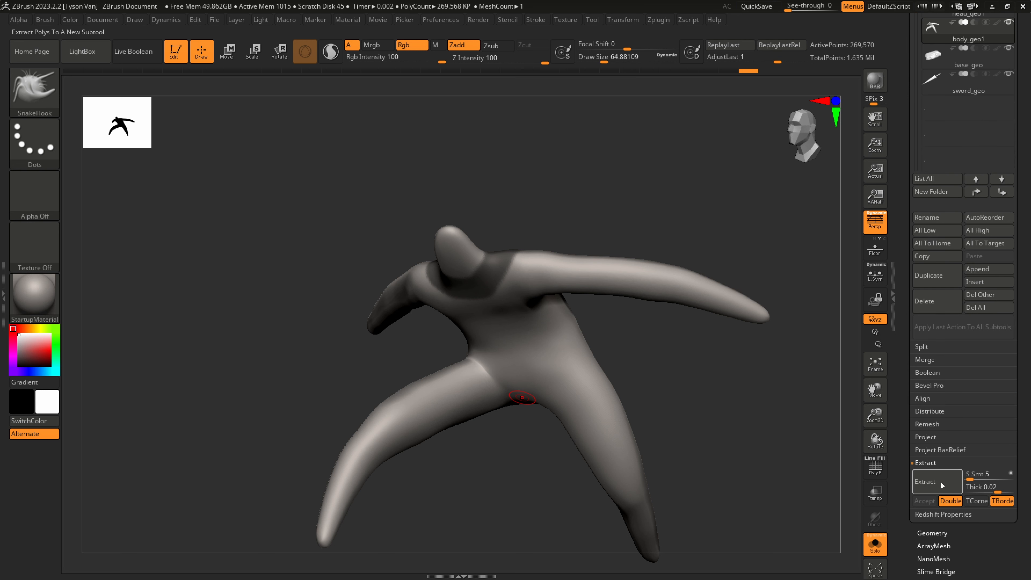
left_click(932, 482)
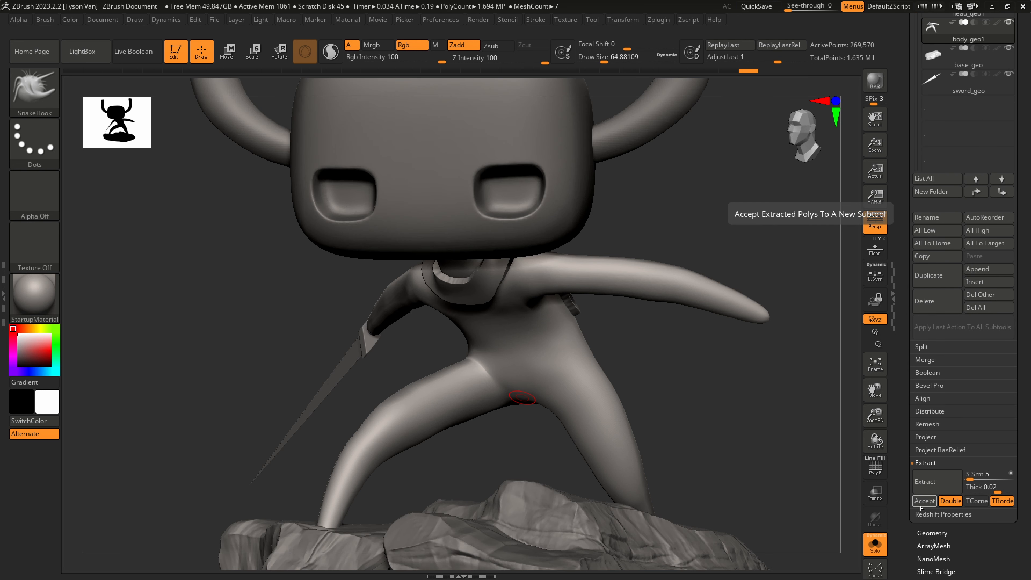
mouse_move(676, 424)
left_mouse_down()
mouse_move(631, 432)
mouse_move(640, 461)
mouse_move(683, 477)
left_mouse_up()
left_click(930, 482)
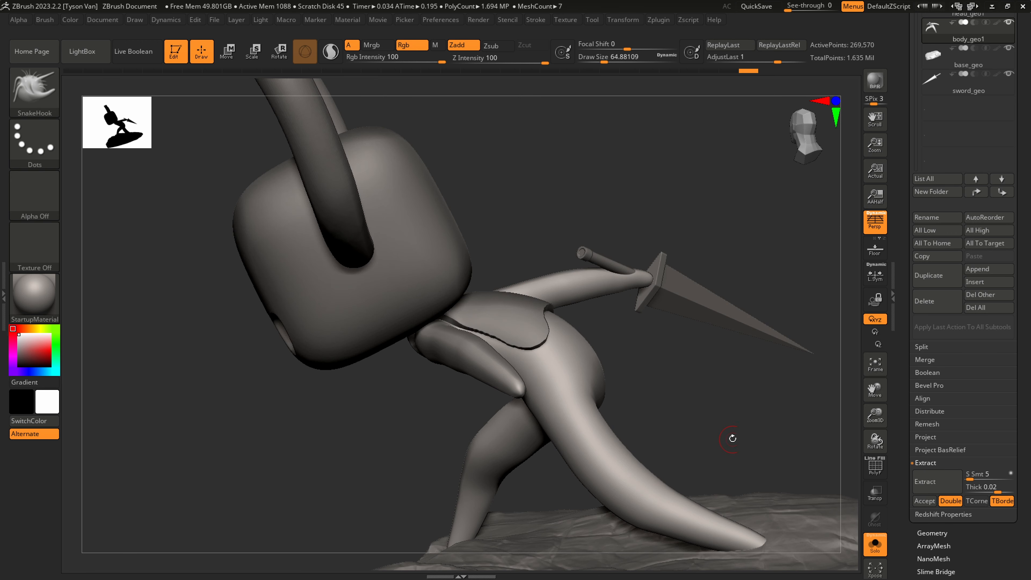
left_click(925, 501)
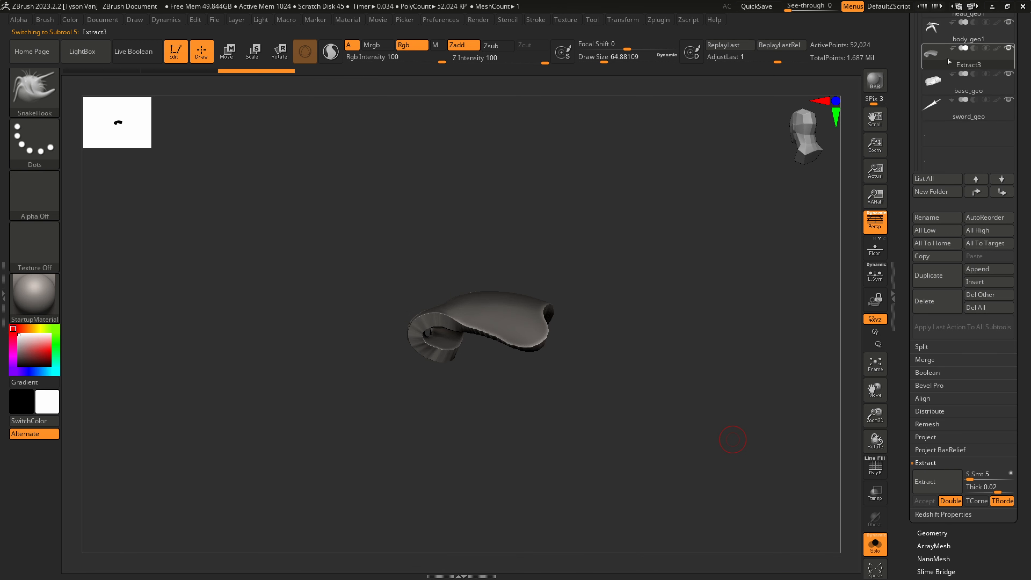
Clear the mask on the extracted cloak piece and turn off Solo mode
left_click(639, 392, "ctrl")
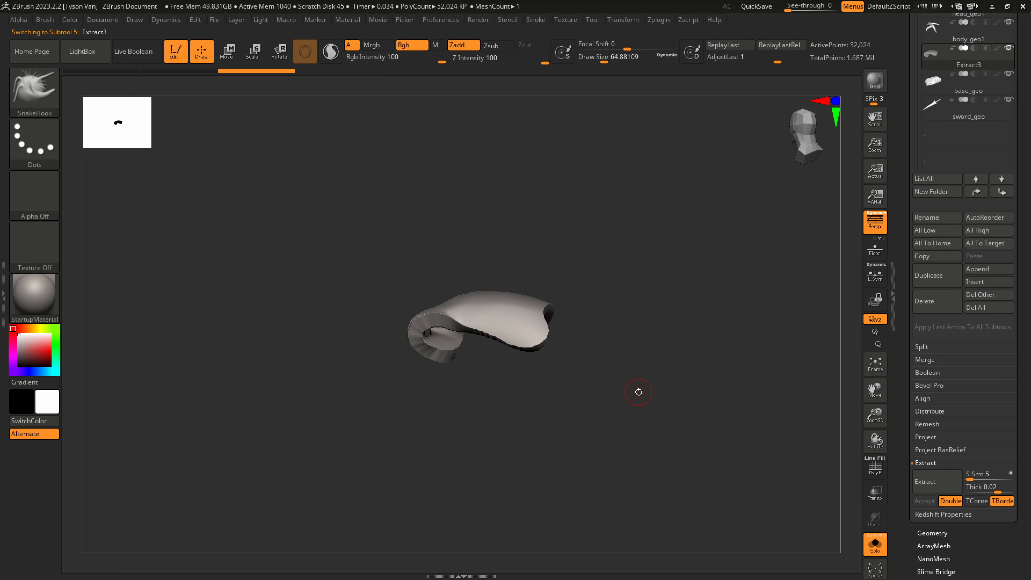
left_click(873, 547)
Enlarge the SnakeHook draw size to about 415, pull the cloak piece over the upper back and smooth its surface
key("s")
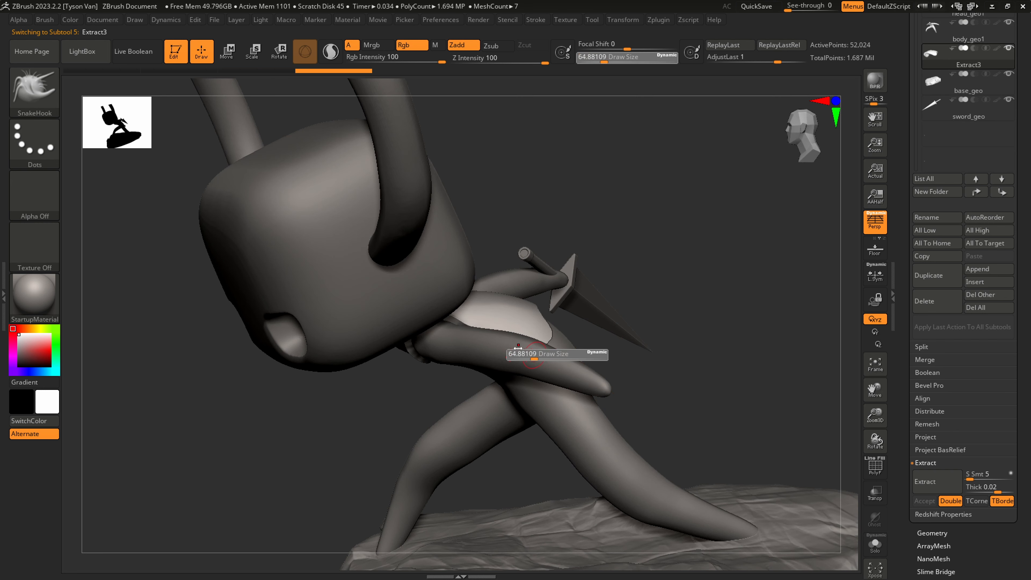
mouse_move(566, 338)
left_mouse_down()
mouse_move(544, 306)
mouse_move(486, 307)
left_mouse_up()
left_click_drag(426, 339, 540, 314, "shift")
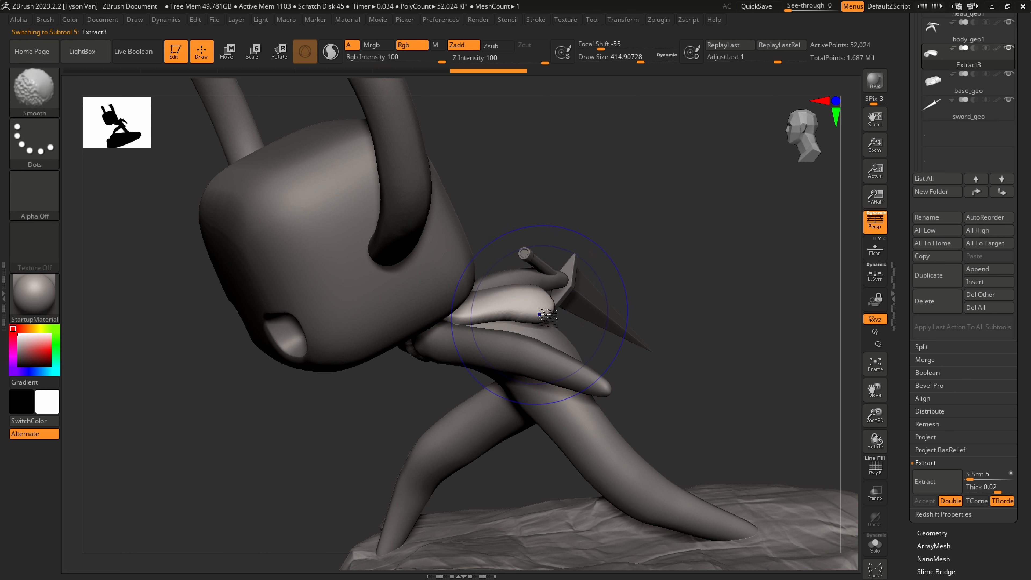
right_click_drag(542, 330, 492, 324)
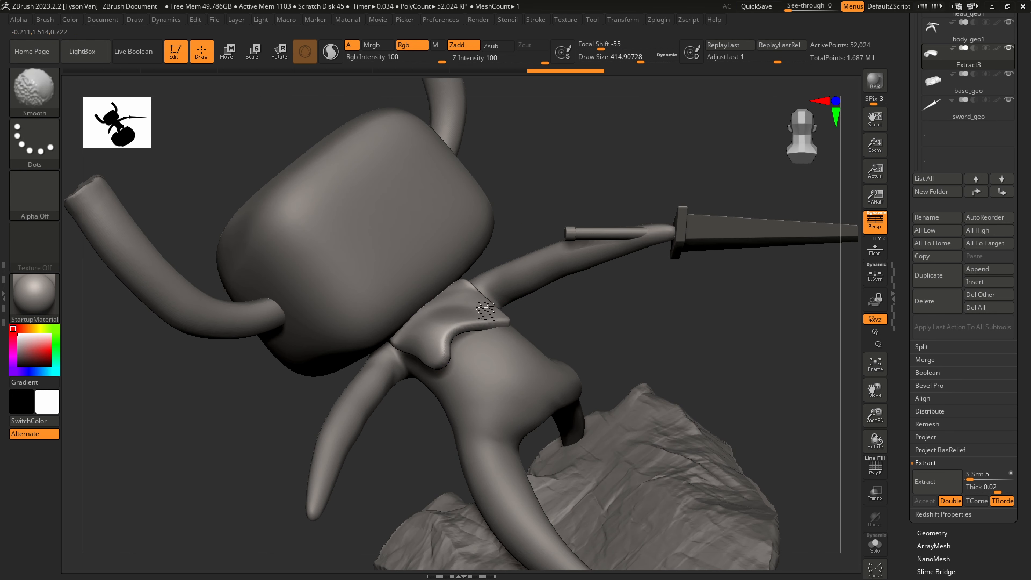
mouse_move(808, 6)
left_mouse_down()
mouse_move(840, 4)
mouse_move(784, 5)
left_mouse_up()
Pull the cloak's rear edge outward with SnakeHook to lengthen it behind the back, and show the polyframe
mouse_move(638, 281)
right_mouse_down()
mouse_move(576, 310)
mouse_move(507, 391)
mouse_move(501, 434)
right_mouse_up()
left_click_drag(467, 378, 497, 433)
left_click_drag(491, 346, 544, 398)
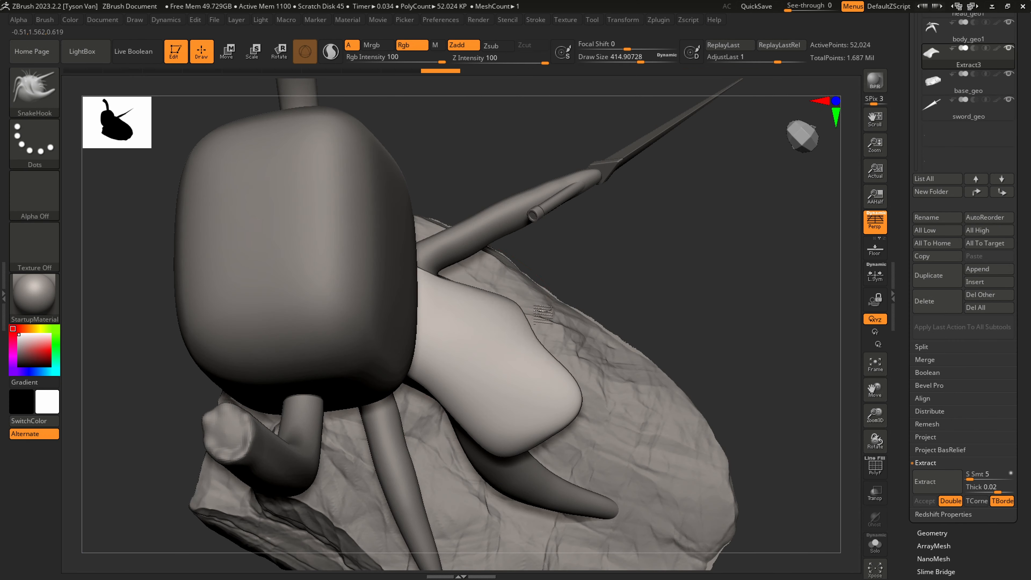
right_click_drag(523, 262, 481, 286)
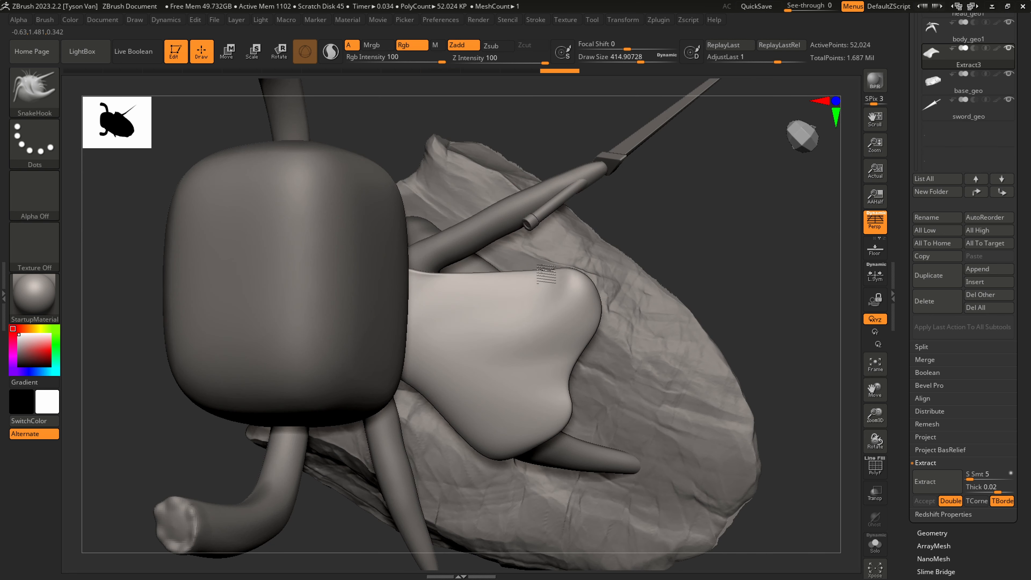
right_click_drag(546, 274, 548, 238)
key("shift")
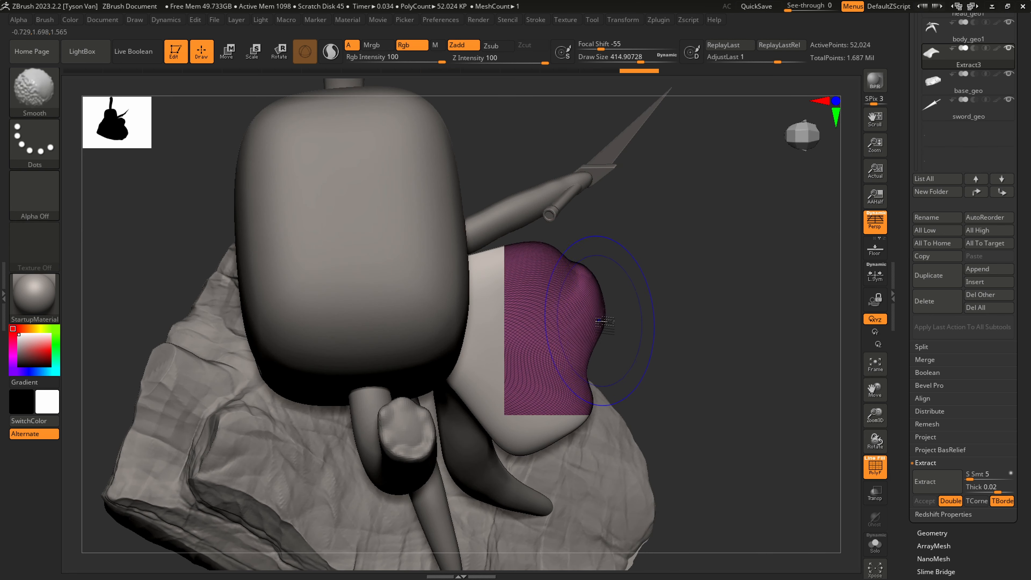
Smooth the bumps in the cloak's rear edge and pull its lower corner and hem outward into a broader shape
left_click_drag(599, 321, 600, 339, "shift")
right_click_drag(600, 339, 558, 264)
left_click_drag(570, 349, 584, 369)
left_click_drag(531, 396, 552, 440)
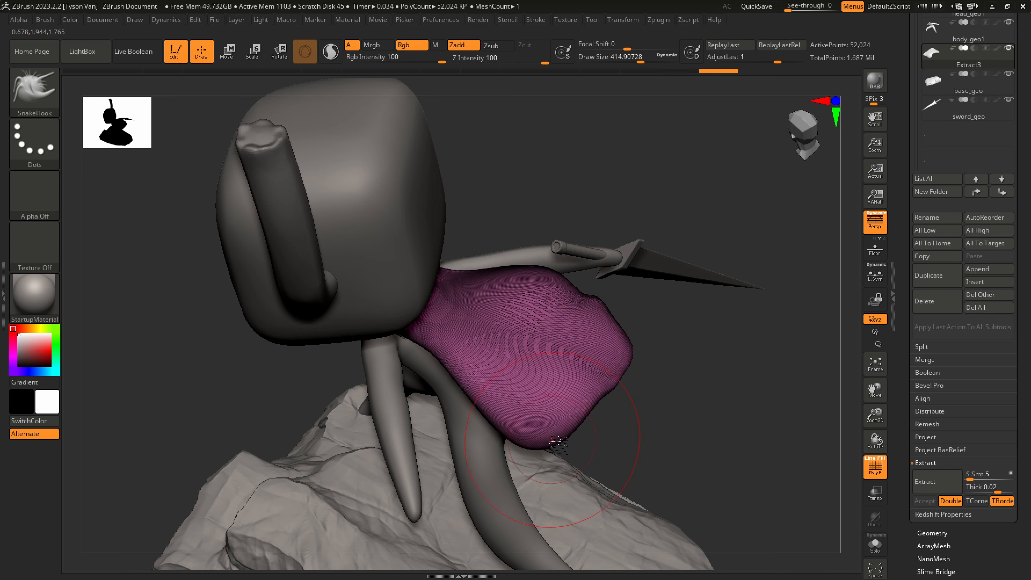
right_click_drag(553, 440, 583, 457)
left_click_drag(540, 432, 549, 487)
left_click_drag(577, 430, 615, 412)
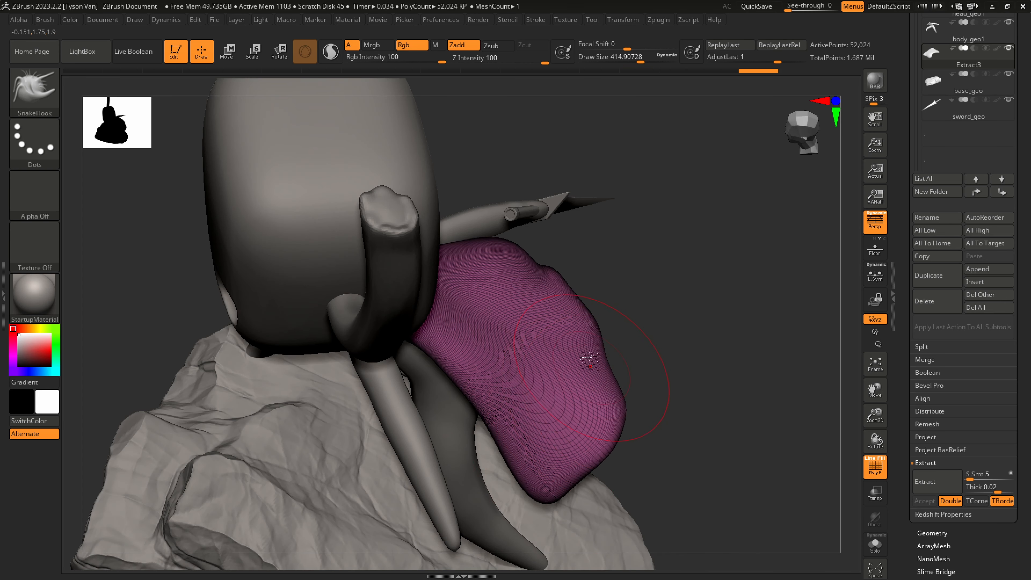
left_click_drag(590, 366, 605, 354)
left_click_drag(558, 291, 580, 270)
Widen the cloak by pulling out both side edges, its rear hem and the corner near the sword arm
mouse_move(581, 270)
right_mouse_down()
mouse_move(609, 216)
mouse_move(503, 390)
right_mouse_up()
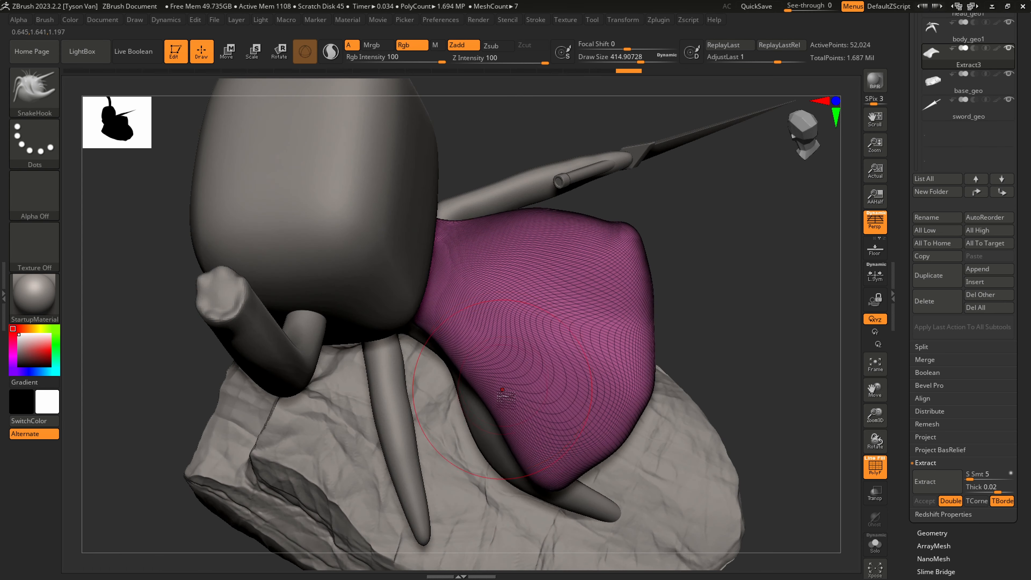
left_click_drag(505, 399, 491, 411)
mouse_move(483, 356)
left_mouse_down()
mouse_move(459, 368)
mouse_move(431, 352)
mouse_move(475, 361)
left_mouse_up()
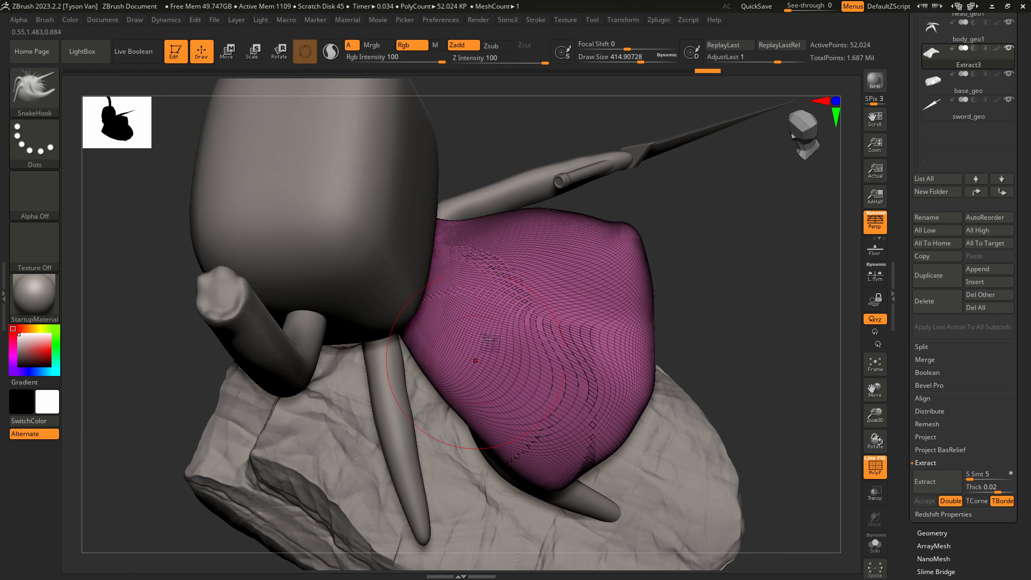
left_click_drag(493, 254, 480, 222)
left_click_drag(643, 303, 656, 304)
left_click_drag(652, 345, 668, 333)
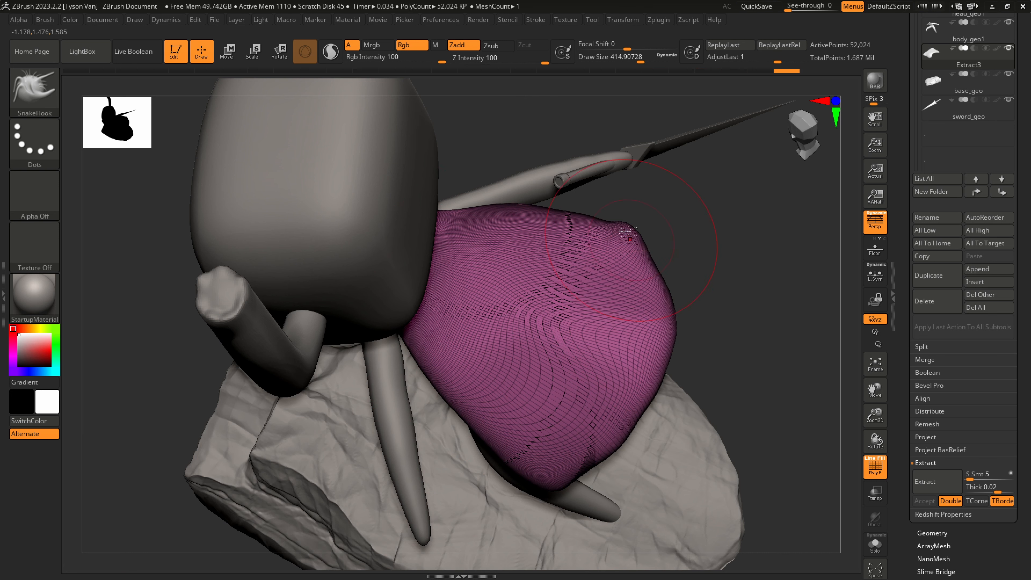
mouse_move(630, 240)
left_mouse_down()
mouse_move(645, 227)
mouse_move(601, 208)
left_mouse_up()
Smooth the cloak's rim and underside on the sword-arm side
mouse_move(605, 227)
right_mouse_down()
mouse_move(622, 275)
mouse_move(587, 289)
mouse_move(350, 280)
mouse_move(400, 255)
right_mouse_up()
key("shift")
right_click_drag(433, 315, 448, 357)
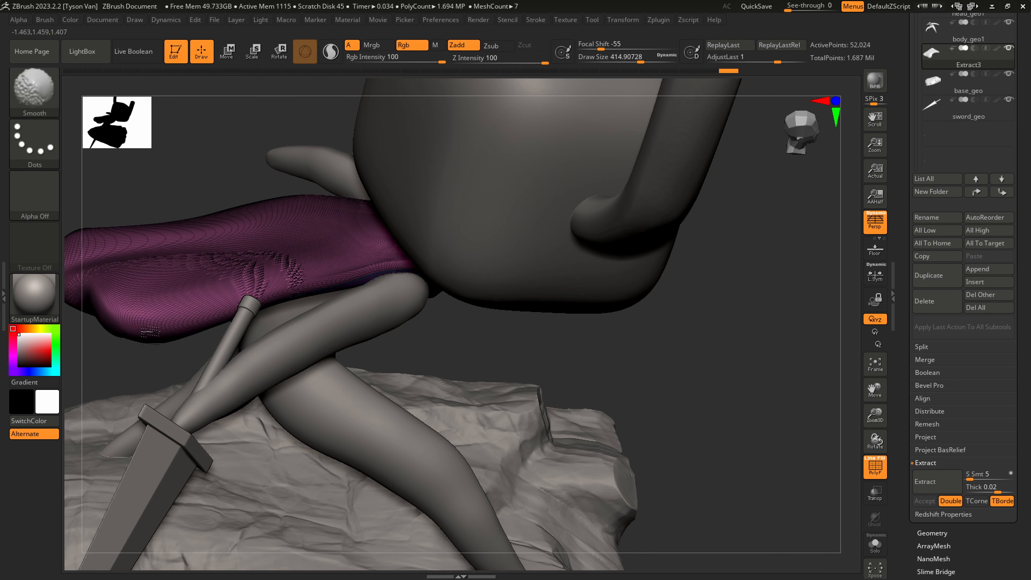
right_click_drag(150, 332, 239, 342)
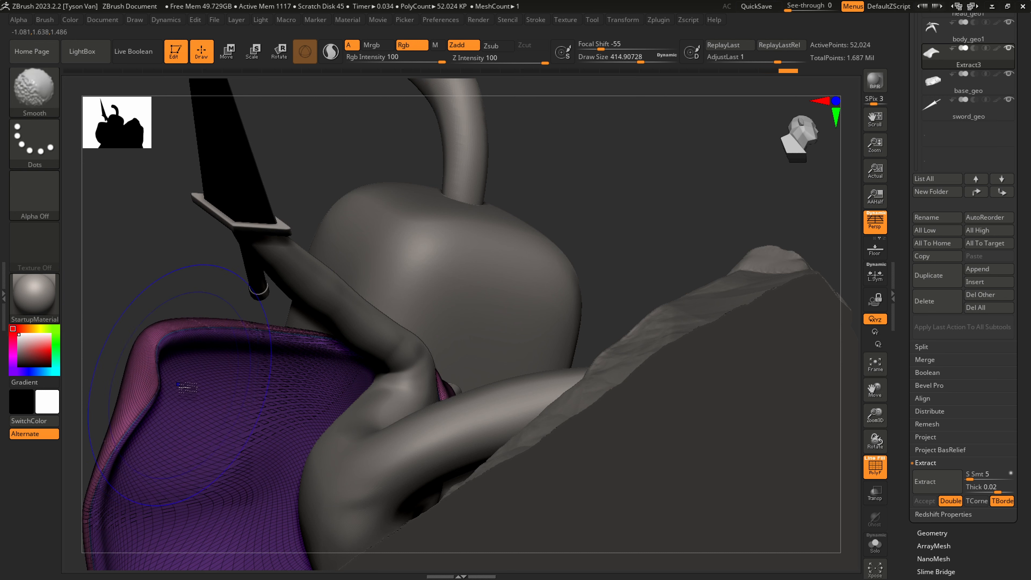
right_click_drag(187, 387, 163, 382)
key("shift")
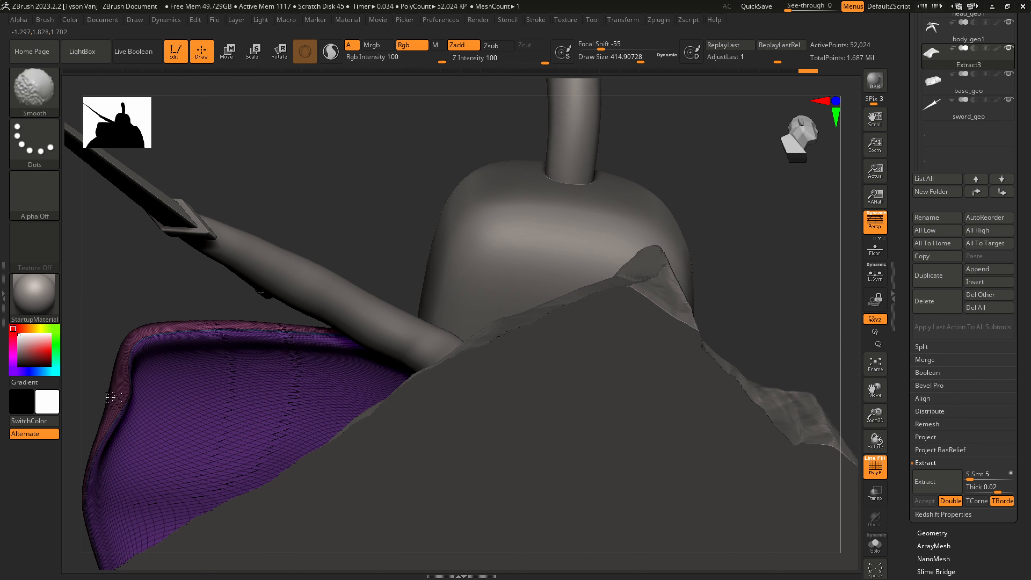
mouse_move(206, 357)
right_mouse_down()
mouse_move(268, 428)
mouse_move(319, 421)
mouse_move(353, 433)
mouse_move(415, 391)
mouse_move(633, 398)
mouse_move(704, 346)
right_mouse_up()
Enlarge the SnakeHook draw size to about 943 and bend the whole cloak so it trails behind the free arm
key("s")
left_click_drag(711, 344, 744, 344)
left_click_drag(712, 312, 752, 308)
right_click_drag(738, 317, 649, 400, "alt")
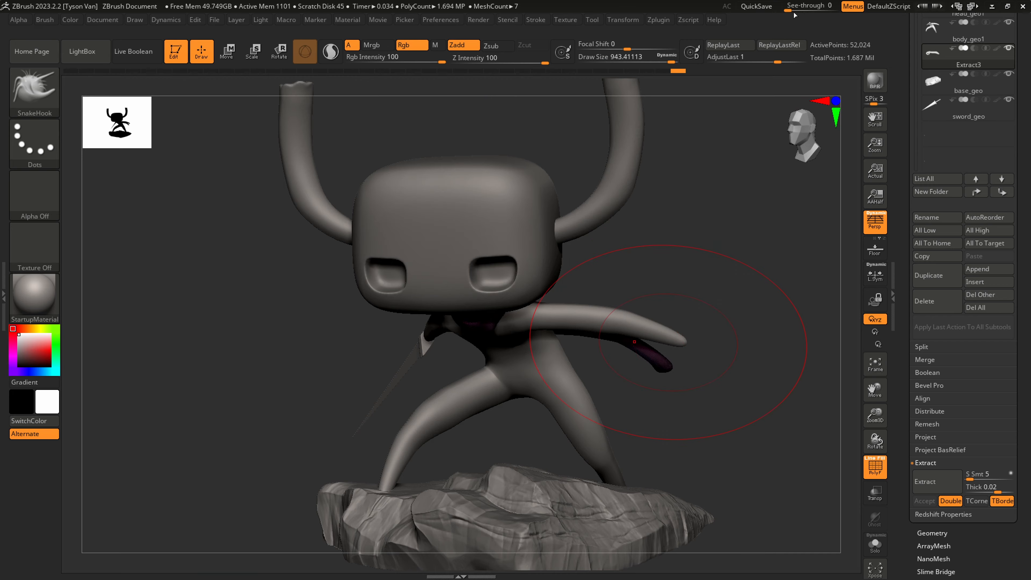
mouse_move(788, 7)
left_mouse_down()
mouse_move(823, 7)
mouse_move(786, 7)
left_mouse_up()
left_click_drag(645, 343, 667, 300)
right_click_drag(654, 319, 625, 325)
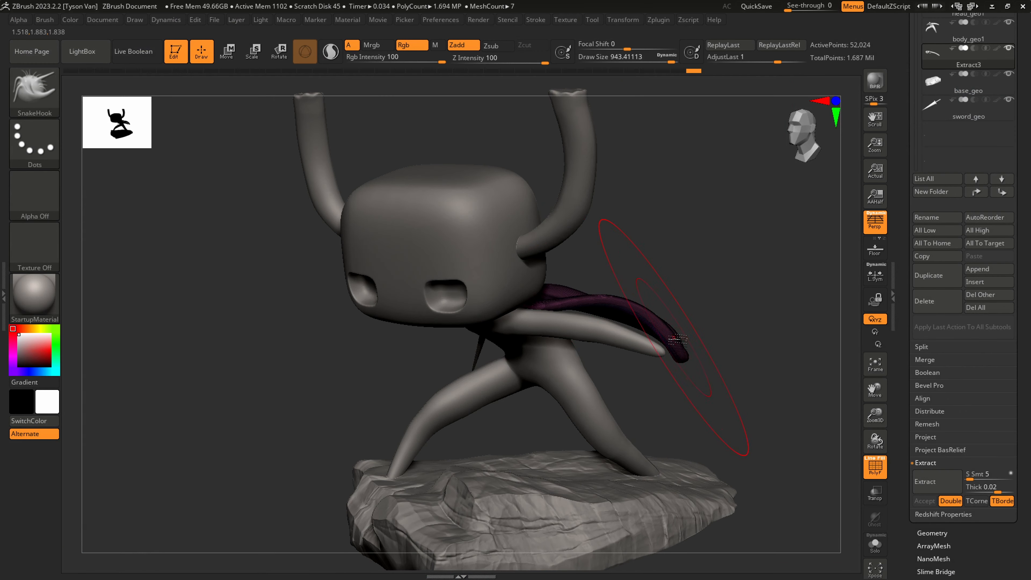
Lift the cloak's outer end and raise its middle into a billowing arch
left_click_drag(674, 340, 692, 321)
right_click_drag(692, 320, 705, 354)
mouse_move(650, 280)
left_mouse_down()
mouse_move(626, 252)
mouse_move(638, 233)
left_mouse_up()
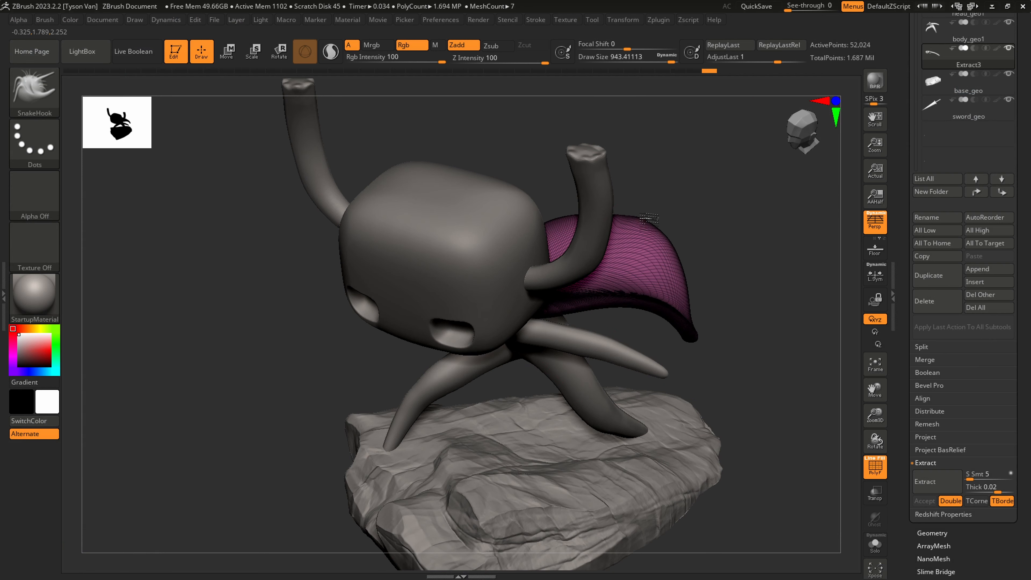
mouse_move(638, 233)
right_mouse_down()
mouse_move(670, 220)
mouse_move(653, 229)
right_mouse_up()
mouse_move(652, 229)
left_mouse_down()
mouse_move(652, 241)
mouse_move(631, 247)
left_mouse_up()
Reduce the draw size to about 593 and curve the cloak's outer part upward and out above the free arm
key("s")
left_click_drag(571, 262, 570, 246)
right_click_drag(570, 246, 601, 247)
left_click_drag(605, 258, 616, 241)
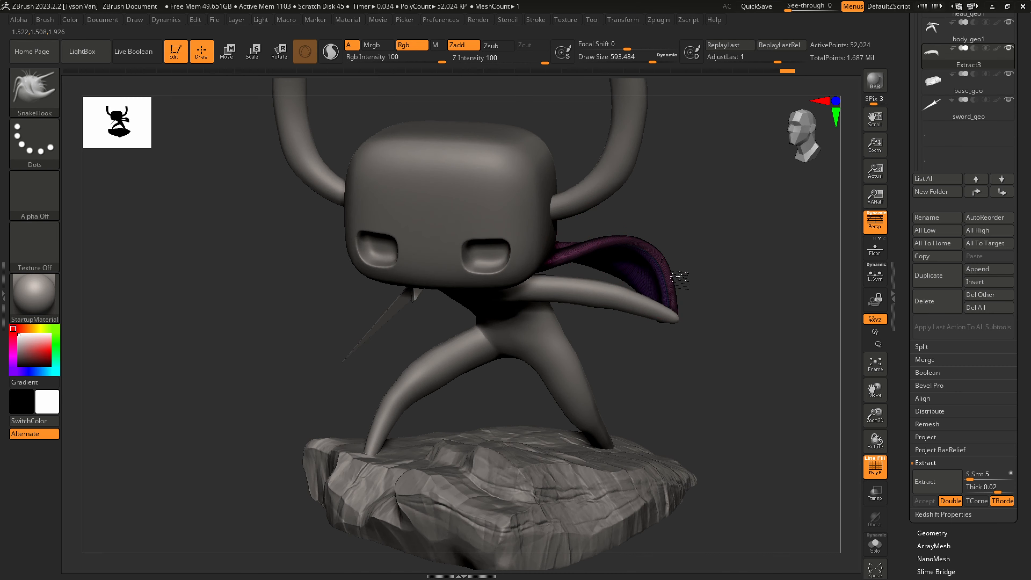
left_click_drag(680, 278, 686, 277)
mouse_move(789, 8)
left_mouse_down()
mouse_move(822, 14)
mouse_move(769, 29)
left_mouse_up()
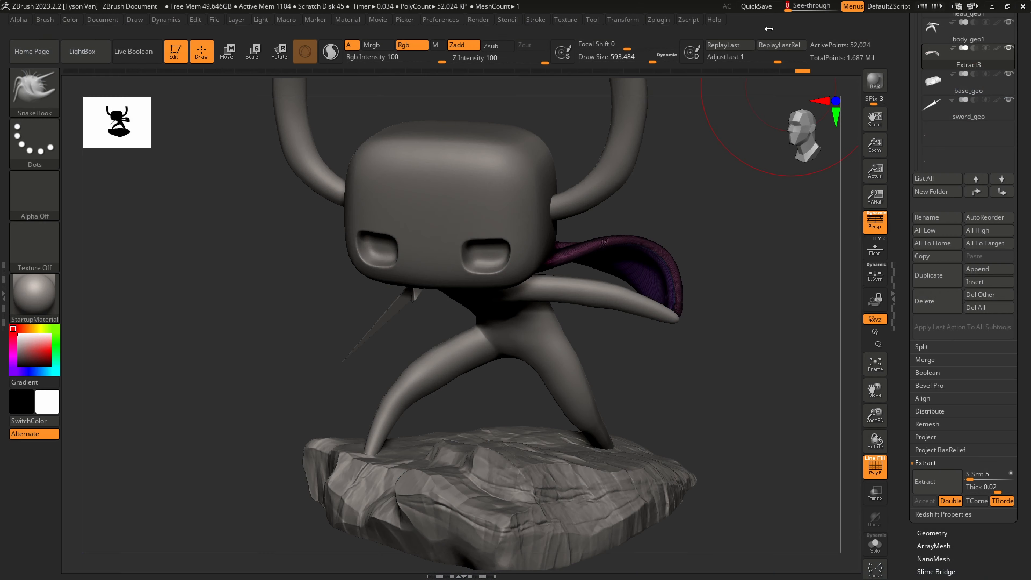
Reduce the SnakeHook draw size to about 286 for finer work on the cloak's outer end
key("s")
left_click_drag(690, 289, 679, 289)
right_click_drag(672, 295, 585, 301, "alt")
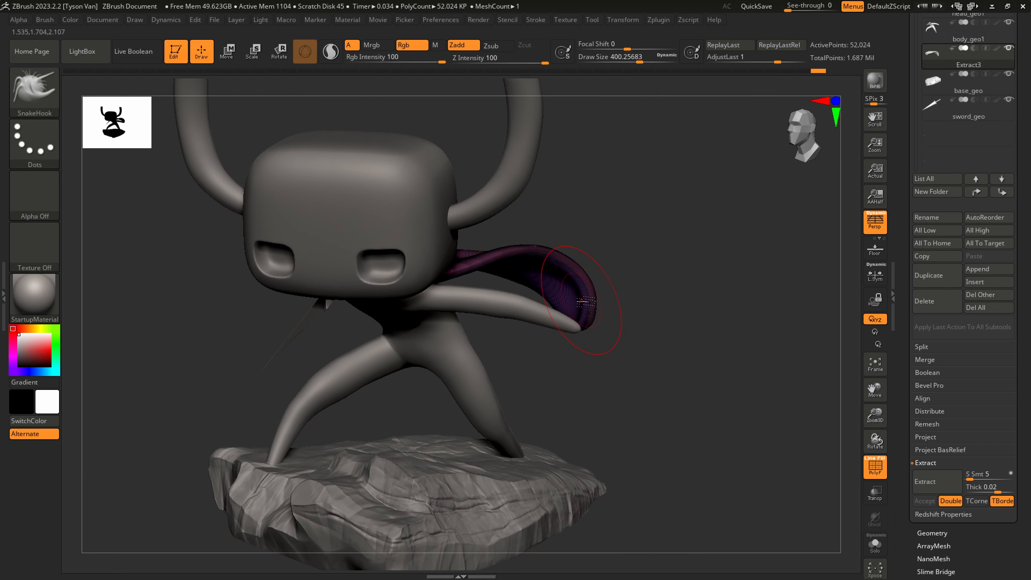
key("s")
left_click_drag(581, 292, 571, 293)
DynaMesh the cloak at resolution 416 and remesh it at a lower resolution of 224
left_click(934, 533)
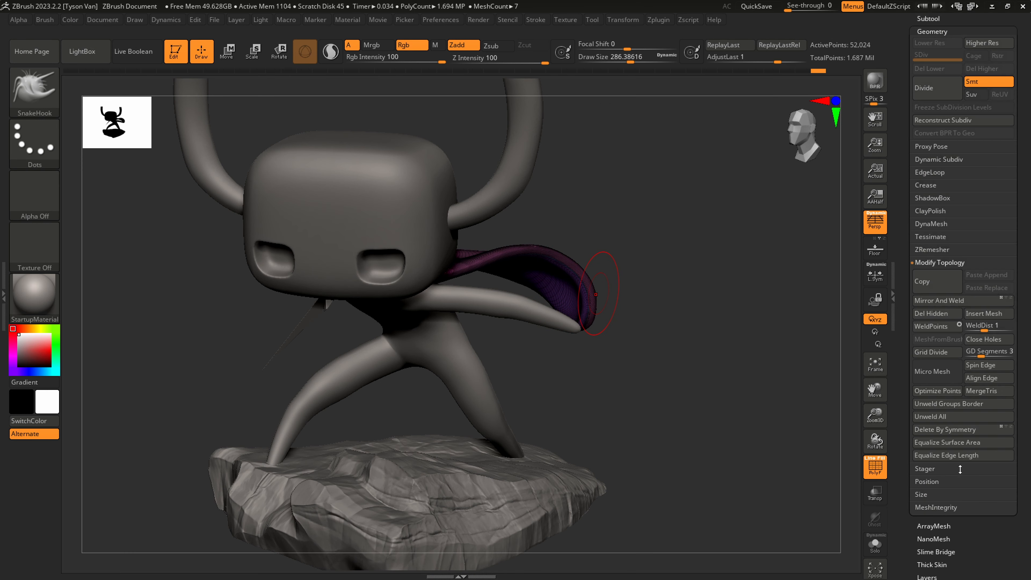
left_click(930, 224)
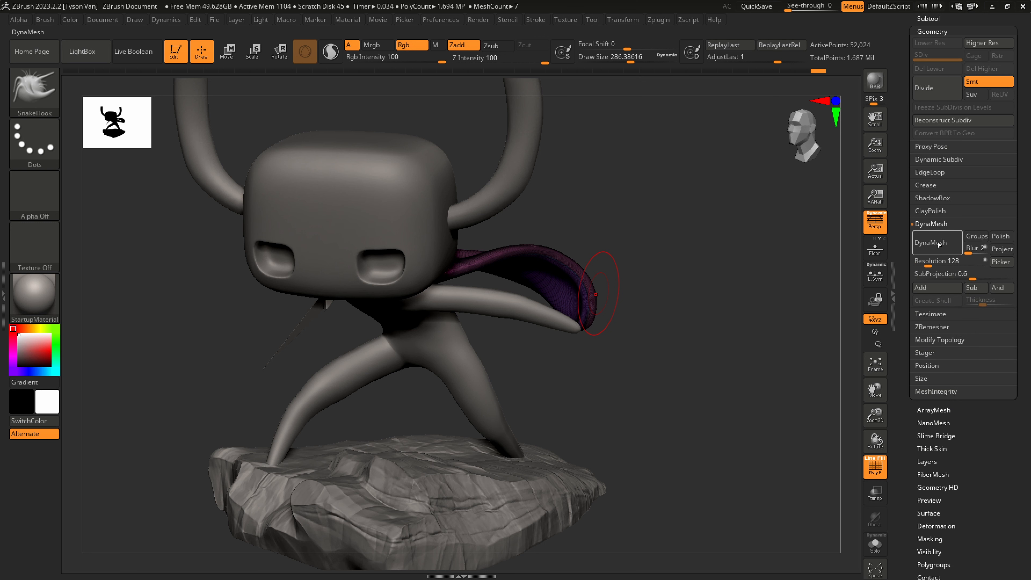
left_click_drag(931, 262, 934, 262)
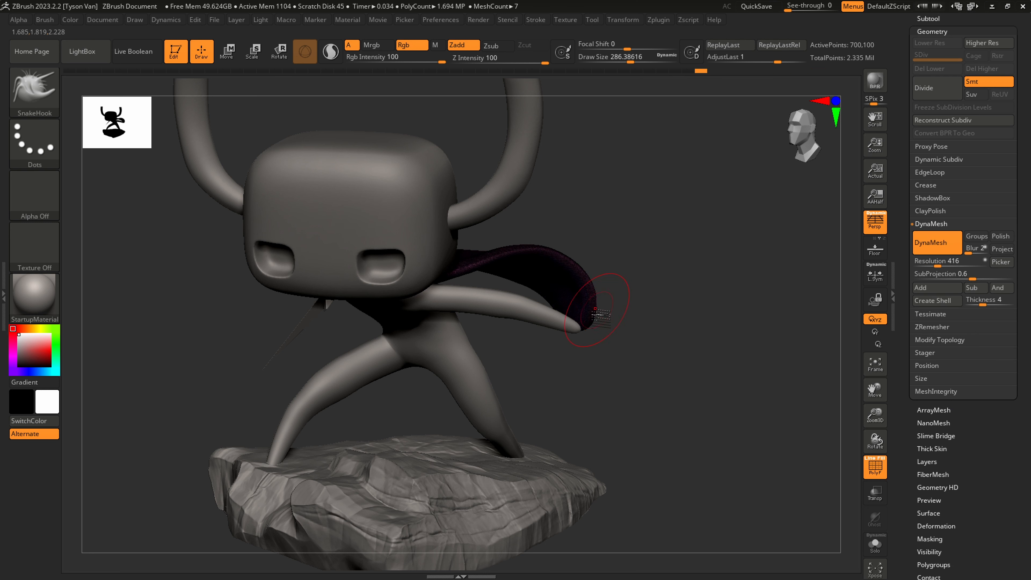
mouse_move(585, 278)
right_mouse_down("ctrl")
mouse_move(589, 340)
mouse_move(617, 315)
right_mouse_up("ctrl")
left_click_drag(952, 258, 929, 261)
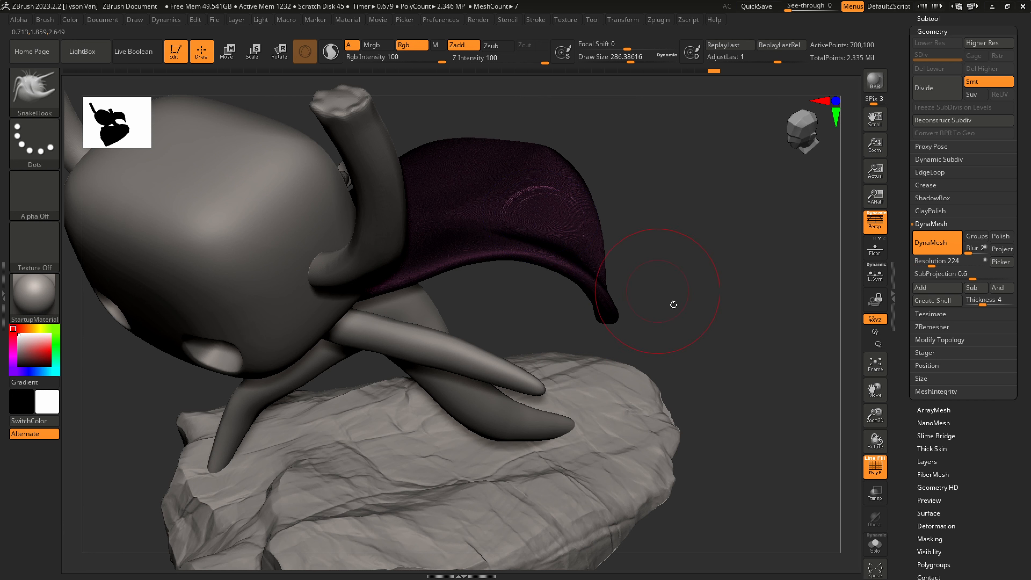
key("ctrl")
left_click_drag(706, 345, 750, 298, "ctrl")
Smooth the cloak's outer tip and reduce the draw size to about 197
left_click_drag(585, 261, 602, 306, "shift")
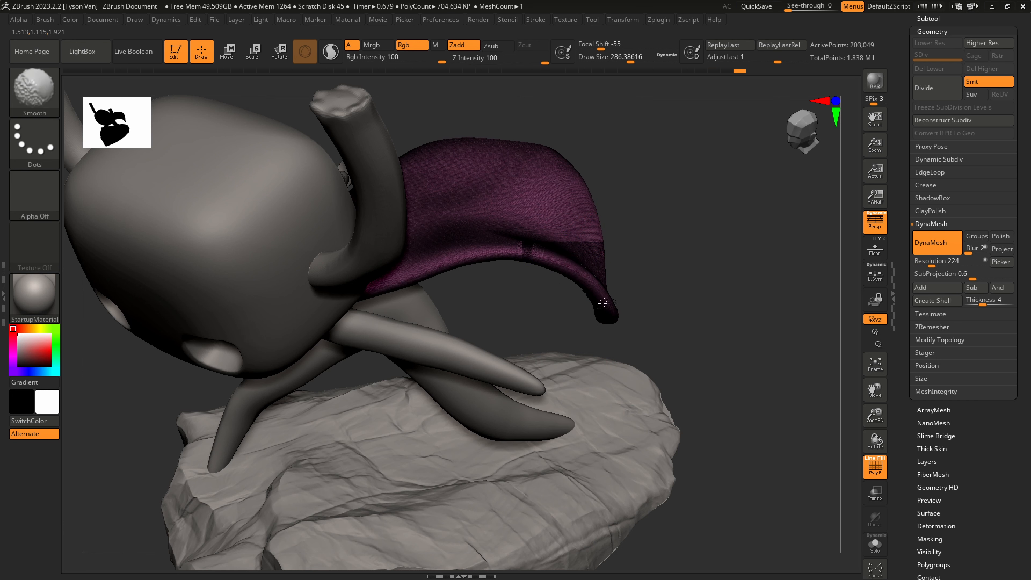
right_click_drag(604, 313, 633, 279)
key("s")
left_click_drag(606, 279, 595, 281)
right_click_drag(595, 280, 604, 279)
Turn on Sculptris Pro and pull a pointed strand out of the cloak's outer hem with SnakeHook
key("bracketright")
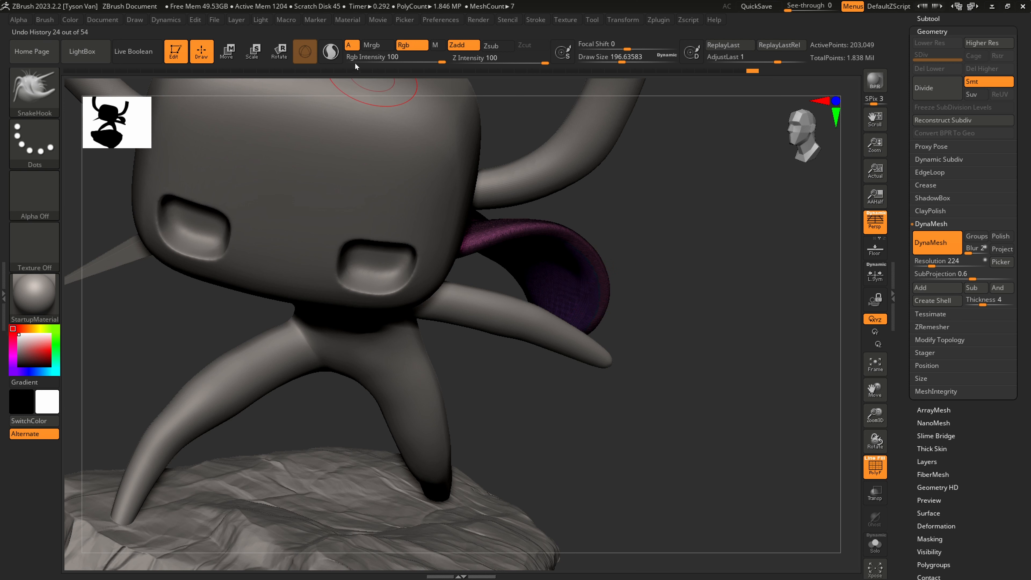
left_click_drag(1025, 82, 1025, 90)
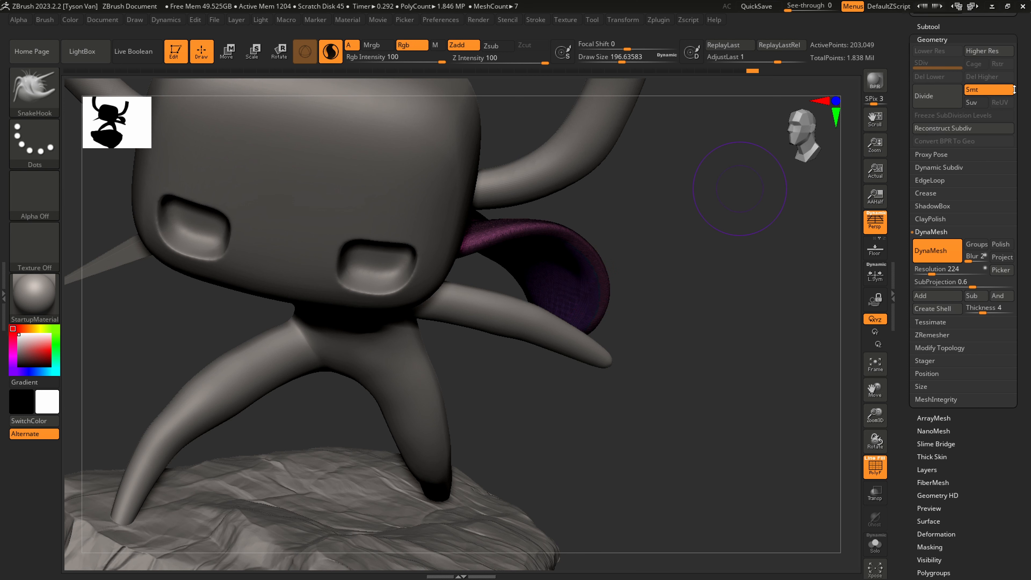
mouse_move(602, 275)
left_mouse_down()
mouse_move(643, 280)
mouse_move(665, 253)
mouse_move(652, 259)
left_mouse_up()
Reduce the draw size to about 140 and pull more pointed strands from the hem above and below the first one
key("s")
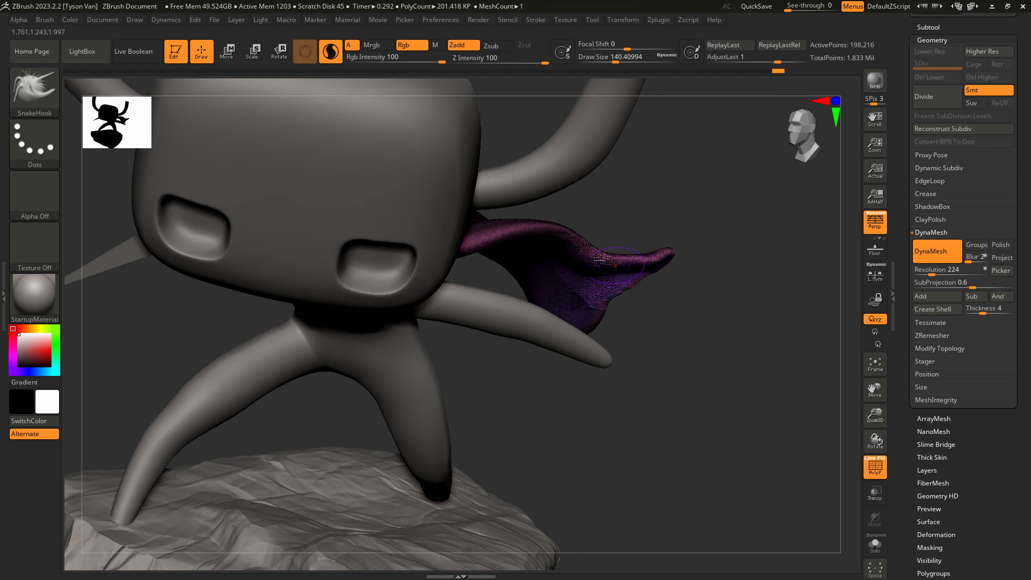
left_click_drag(582, 239, 613, 220)
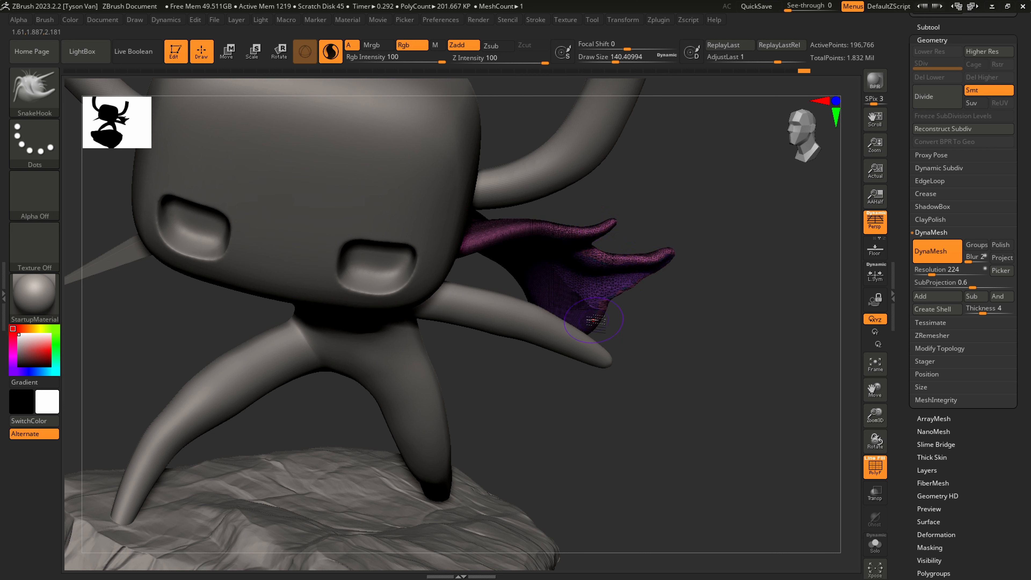
left_click_drag(594, 321, 645, 352)
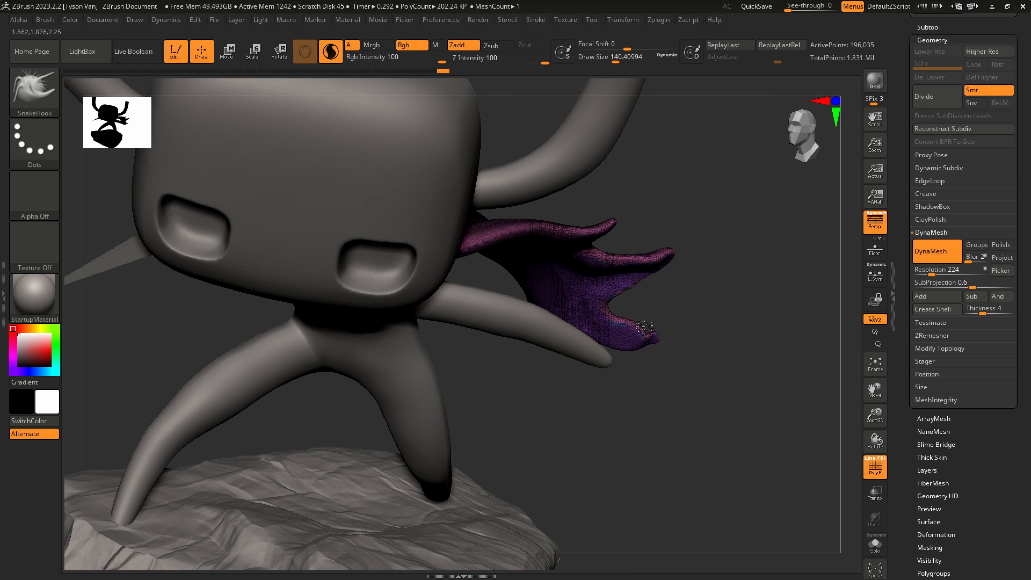
right_click_drag(634, 326, 552, 319)
mouse_move(556, 354)
left_mouse_down()
mouse_move(552, 390)
mouse_move(526, 328)
left_mouse_up()
Pull a long pointed strand from the cloak's rear hem and lengthen the tip of a neighbouring strand
mouse_move(625, 346)
right_mouse_down()
mouse_move(514, 376)
mouse_move(430, 380)
right_mouse_up()
right_click_drag(664, 321, 626, 288)
mouse_move(626, 288)
left_mouse_down()
mouse_move(663, 301)
mouse_move(690, 266)
left_mouse_up()
mouse_move(672, 265)
right_mouse_down()
mouse_move(672, 189)
mouse_move(634, 210)
right_mouse_up()
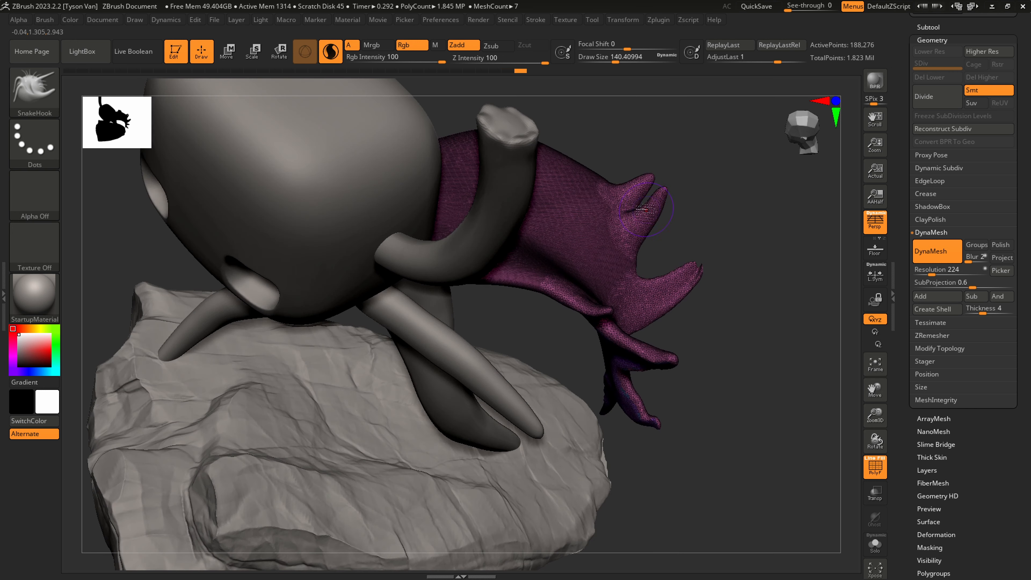
left_click_drag(653, 189, 647, 175)
Pull a row of pointed strands along the rest of the cloak's hem towards the sword arm
right_click_drag(623, 182, 599, 239)
mouse_move(585, 252)
left_mouse_down()
mouse_move(616, 214)
mouse_move(615, 193)
left_mouse_up()
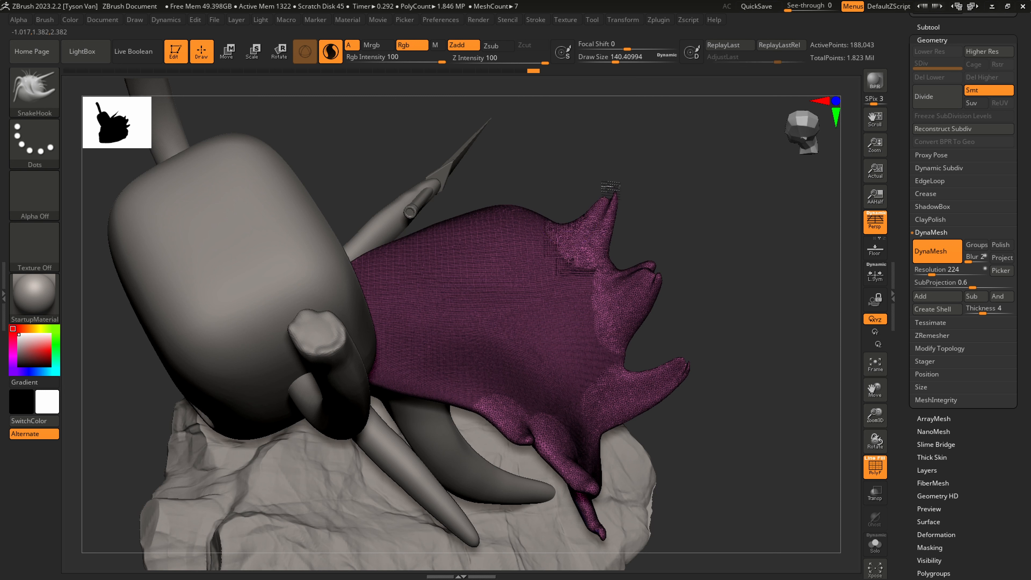
left_click_drag(562, 232, 582, 211)
left_click_drag(512, 203, 562, 172)
right_click_drag(473, 224, 467, 276)
mouse_move(436, 230)
left_mouse_down()
mouse_move(464, 183)
mouse_move(472, 189)
left_mouse_up()
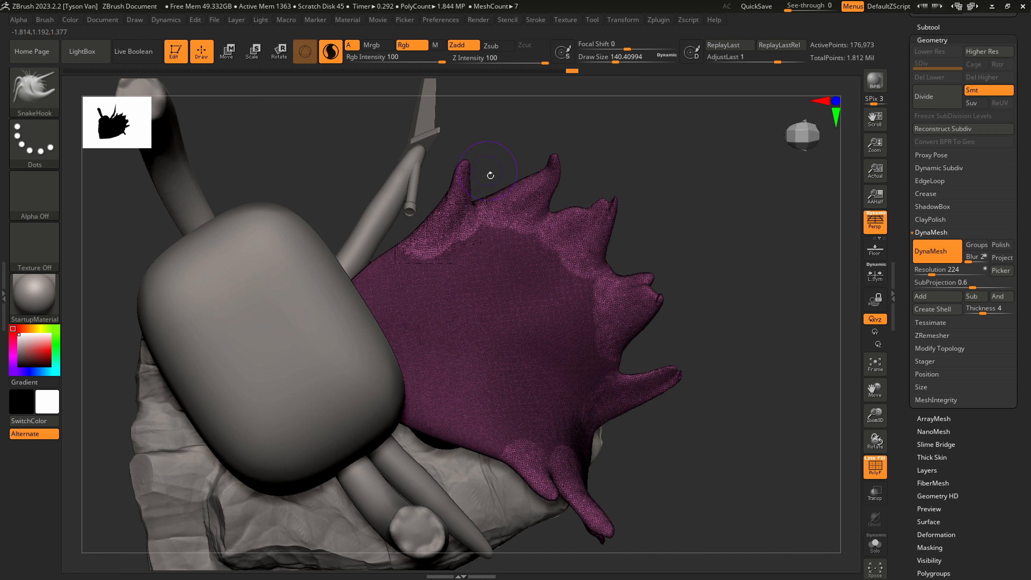
Stretch and bend the pointed strands on the sword-arm side of the cloak
mouse_move(486, 172)
right_mouse_down()
mouse_move(528, 217)
mouse_move(514, 222)
right_mouse_up()
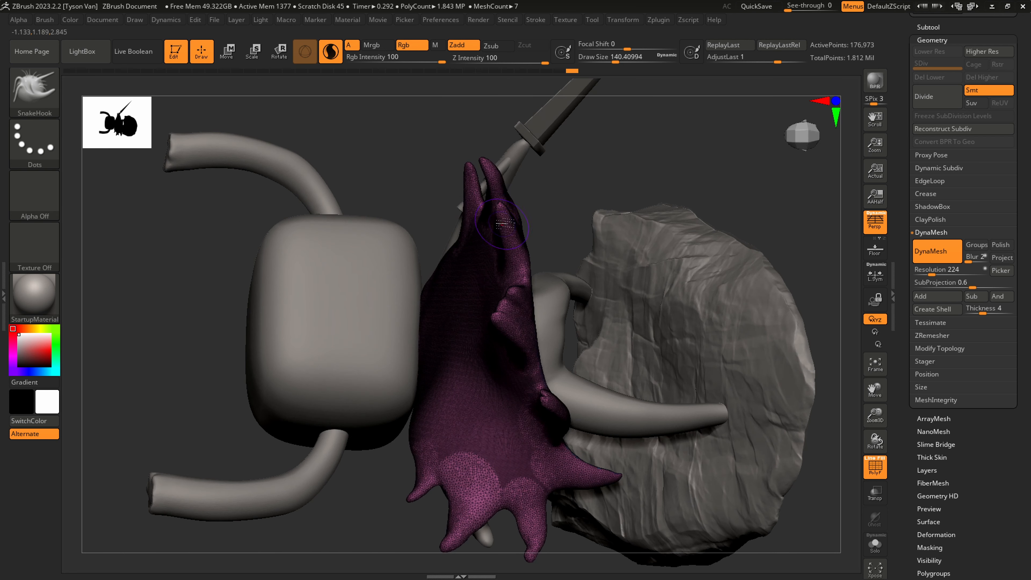
left_click_drag(512, 219, 563, 187)
right_click_drag(536, 262, 528, 211)
left_click_drag(532, 203, 550, 188)
mouse_move(528, 229)
right_mouse_down()
mouse_move(553, 242)
mouse_move(556, 285)
mouse_move(568, 313)
mouse_move(582, 313)
right_mouse_up()
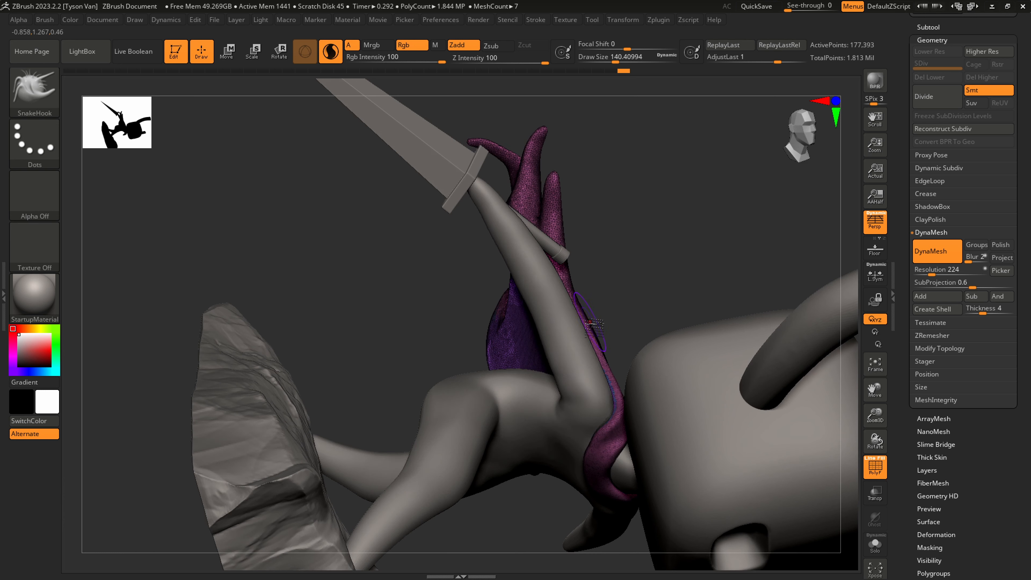
Pull a strand outward from the cloak's sword-arm side and bend the tip of the neighbouring strand with draw size about 120
mouse_move(585, 316)
left_mouse_down()
mouse_move(603, 277)
mouse_move(632, 258)
mouse_move(600, 283)
mouse_move(604, 246)
mouse_move(627, 220)
left_mouse_up()
right_click_drag(564, 198, 564, 203)
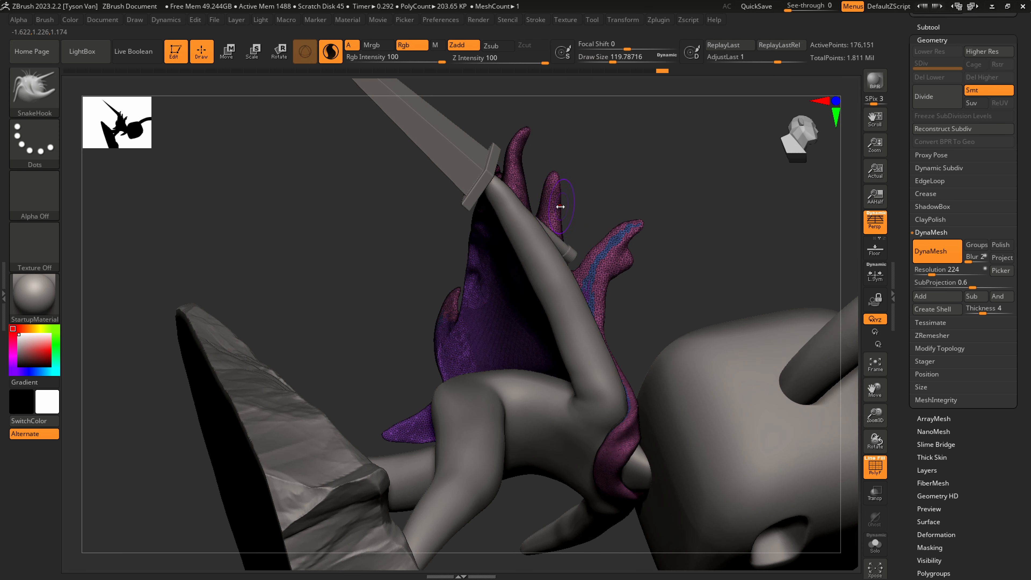
left_click_drag(575, 189, 572, 179)
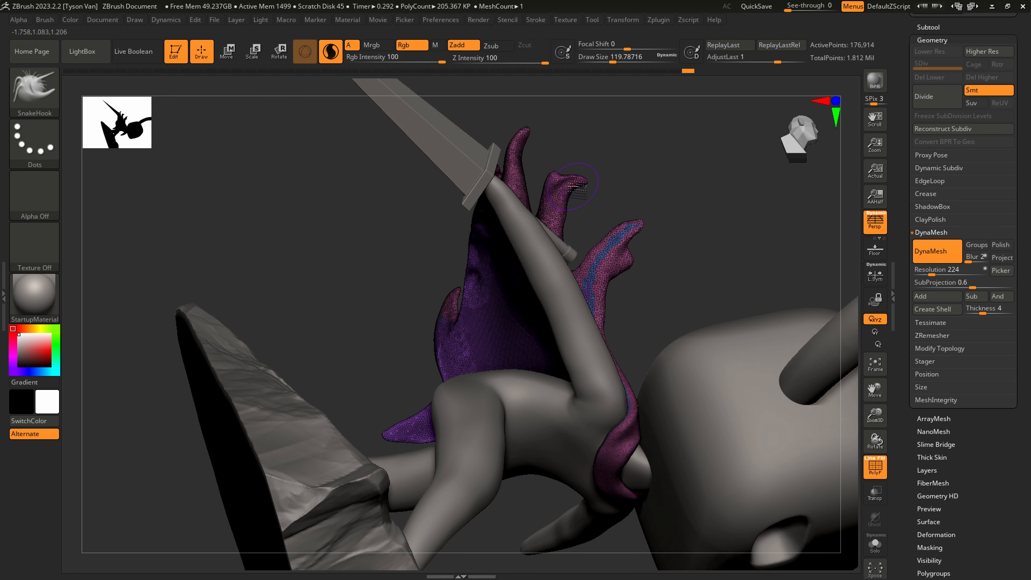
right_click_drag(575, 194, 529, 189)
key("s")
left_click_drag(568, 198, 557, 218)
mouse_move(649, 232)
right_mouse_down()
mouse_move(555, 237)
mouse_move(483, 221)
right_mouse_up()
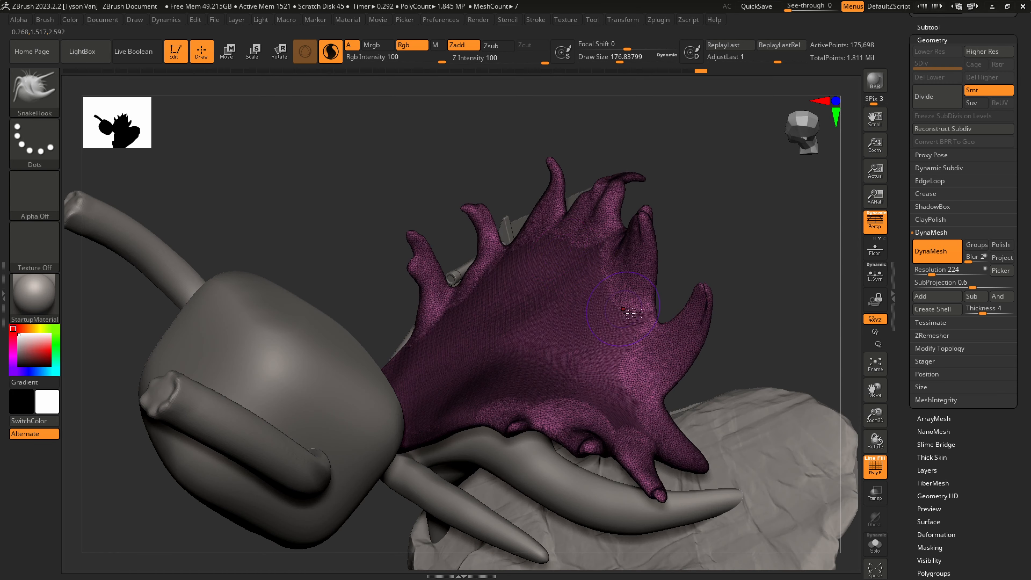
Pull an extra pointed tip from the strand at the cloak's far rear corner and reshape the hem beside it
right_click_drag(628, 315, 690, 360)
key("s")
mouse_move(695, 369)
left_mouse_down()
mouse_move(683, 367)
mouse_move(743, 352)
left_mouse_up()
right_click_drag(716, 386, 736, 350)
key("s")
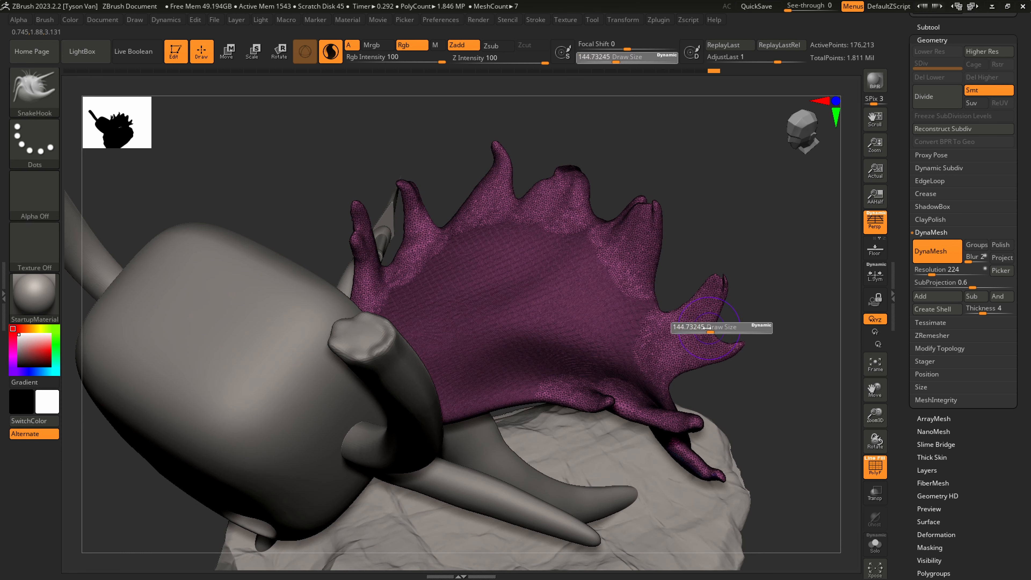
left_click_drag(711, 330, 673, 312)
key("s")
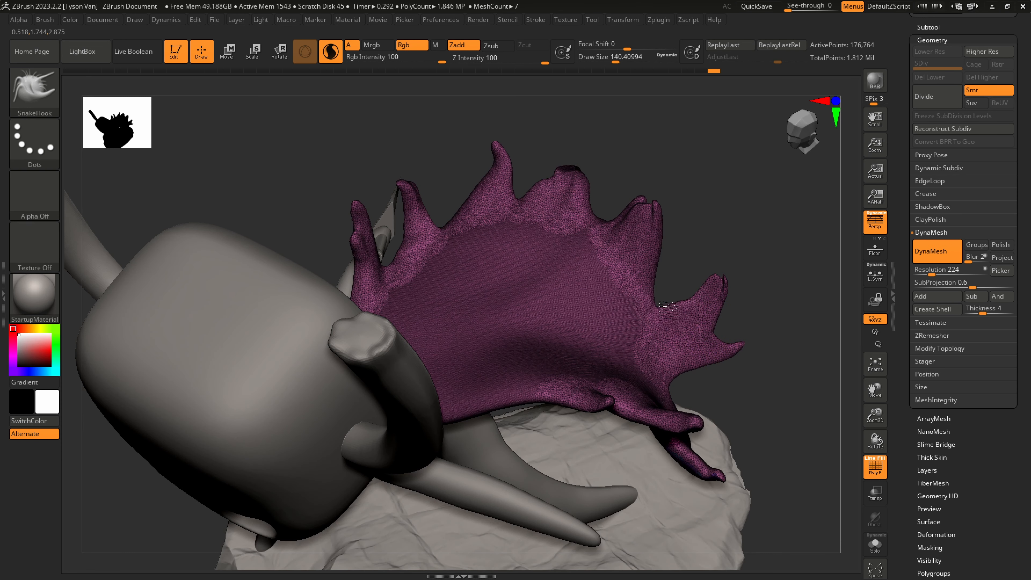
Reduce the draw size to about 71, pull a thin spike beside the neighbouring rear strand, and smooth it
key("s")
mouse_move(646, 280)
left_mouse_down()
mouse_move(680, 268)
mouse_move(608, 253)
left_mouse_up()
key("s")
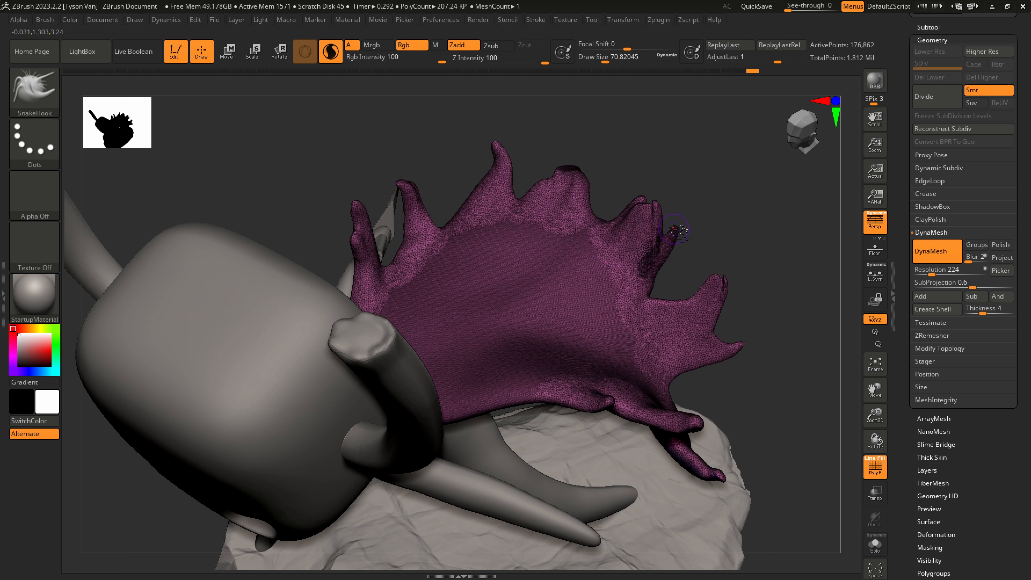
key("shift")
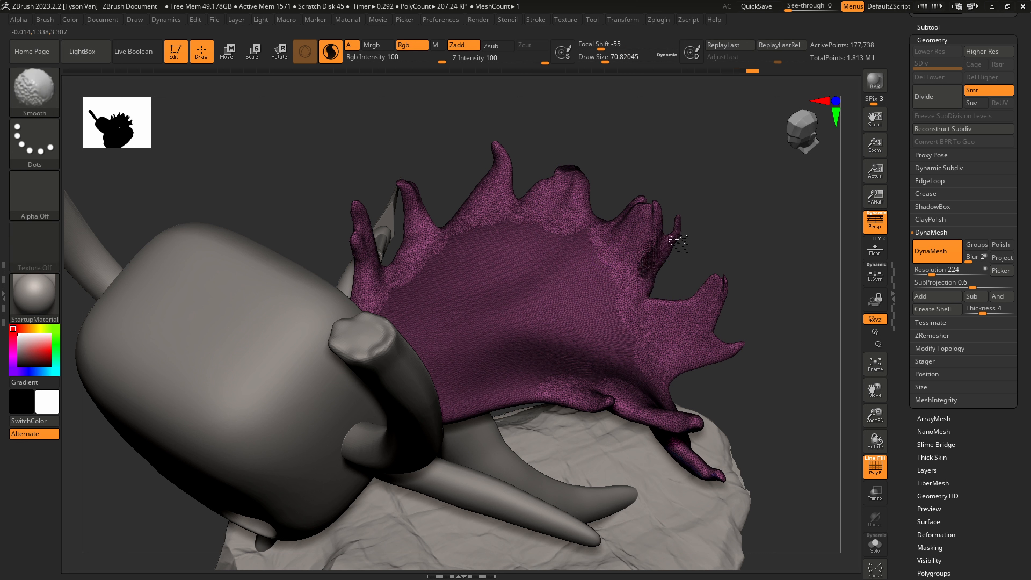
left_click_drag(677, 241, 689, 210, "shift")
key("shift")
right_click_drag(678, 258, 641, 254, "ctrl")
right_click_drag(610, 207, 631, 196)
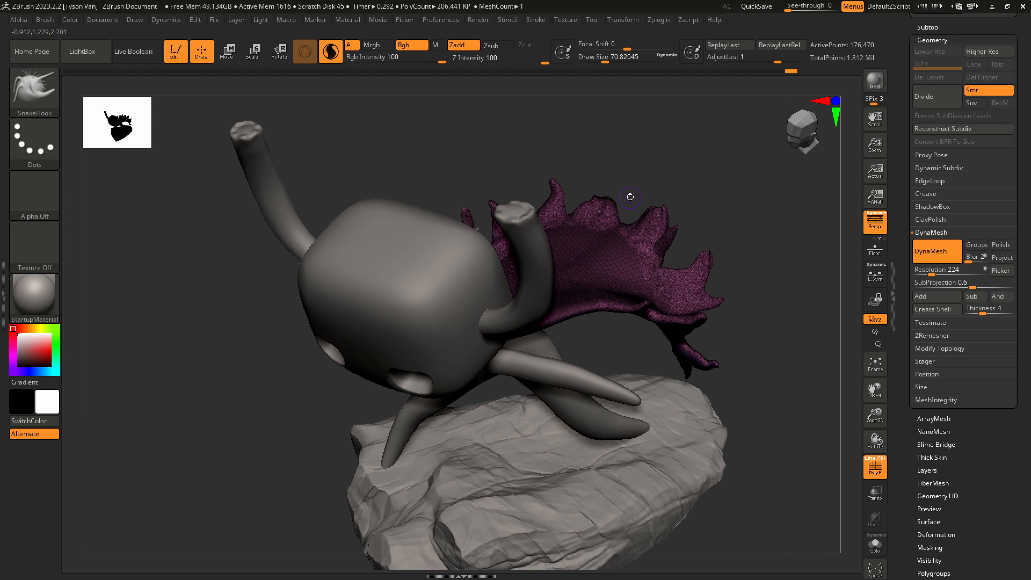
Pull the cloak's upper strand behind the free arm upward into a long point, as seen from the front
right_click_drag(661, 292, 703, 240)
key("s")
left_click_drag(714, 265, 720, 264)
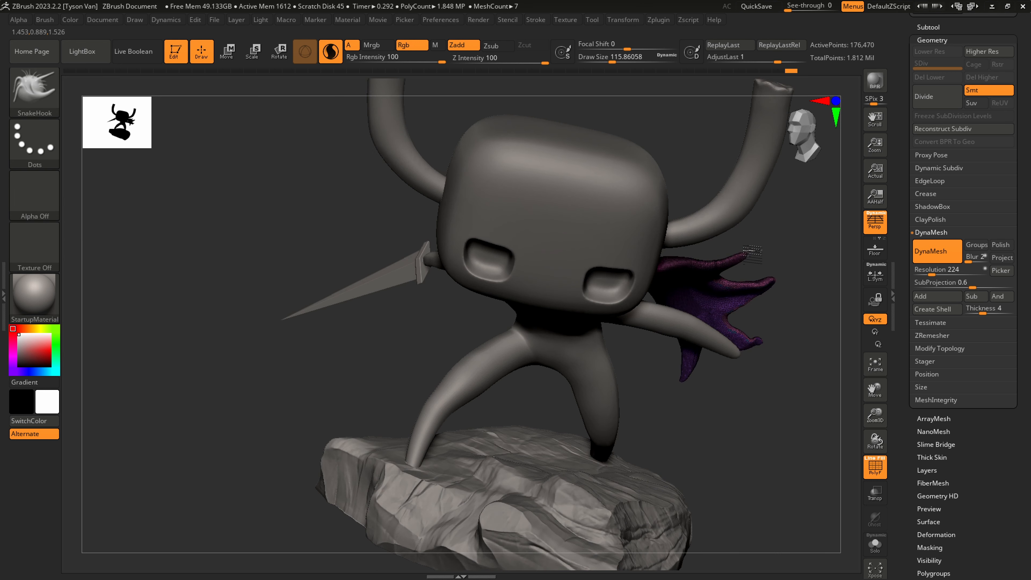
key("ctrl+z")
key("s")
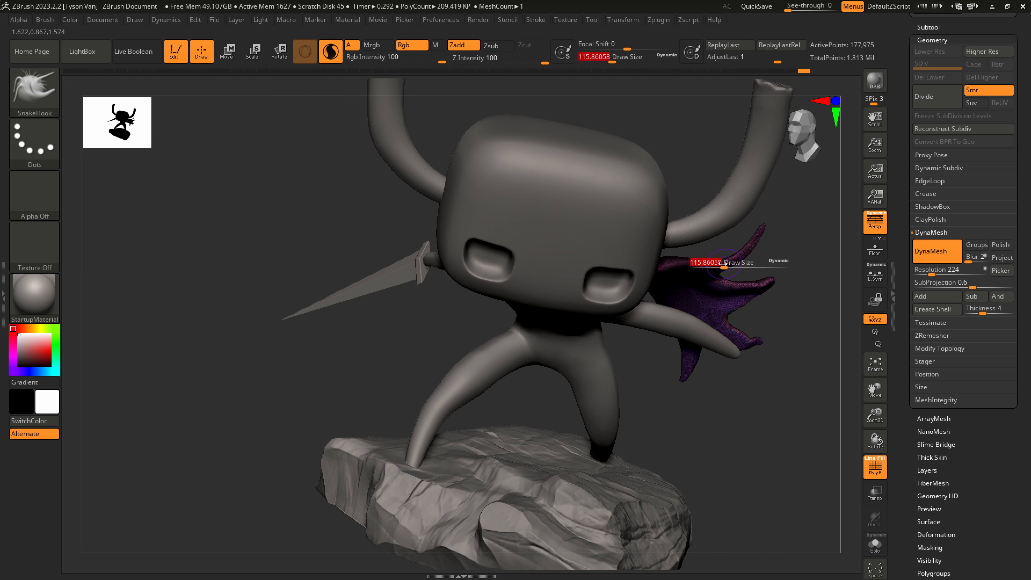
mouse_move(724, 264)
left_mouse_down()
mouse_move(739, 263)
mouse_move(756, 234)
mouse_move(777, 268)
left_mouse_up()
mouse_move(761, 277)
right_mouse_down()
mouse_move(790, 259)
mouse_move(620, 272)
right_mouse_up()
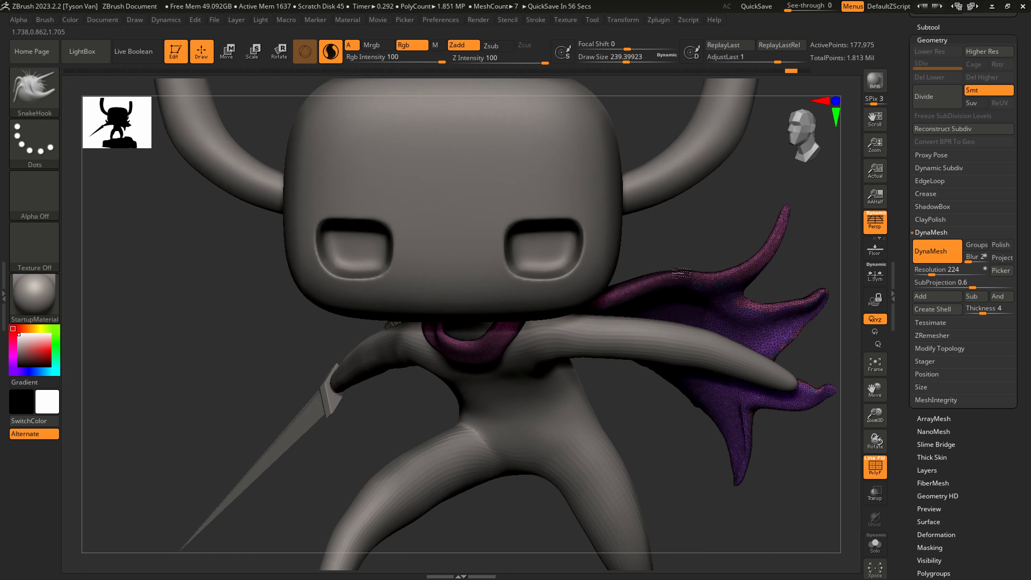
Pull another pointed strand from the cloak's upper edge, closer to the head
key("s")
mouse_move(679, 274)
left_mouse_down()
mouse_move(671, 264)
mouse_move(718, 241)
mouse_move(719, 229)
mouse_move(723, 247)
left_mouse_up()
right_click_drag(723, 246, 645, 249, "alt")
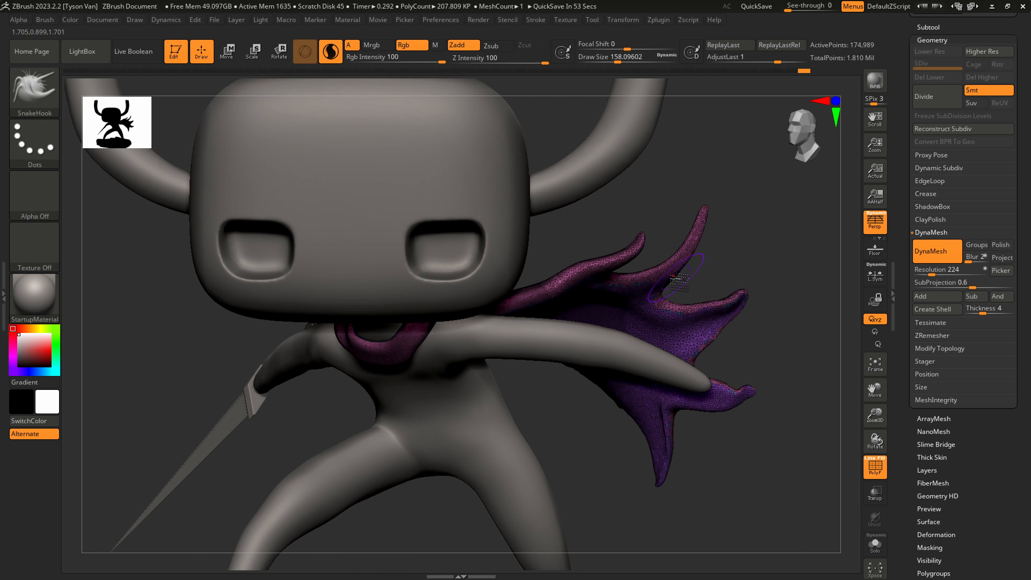
Reduce the draw size to about 97 and pull a side spike from the long upper strand
right_click_drag(681, 279, 679, 266)
key("s")
left_click_drag(680, 267, 686, 276)
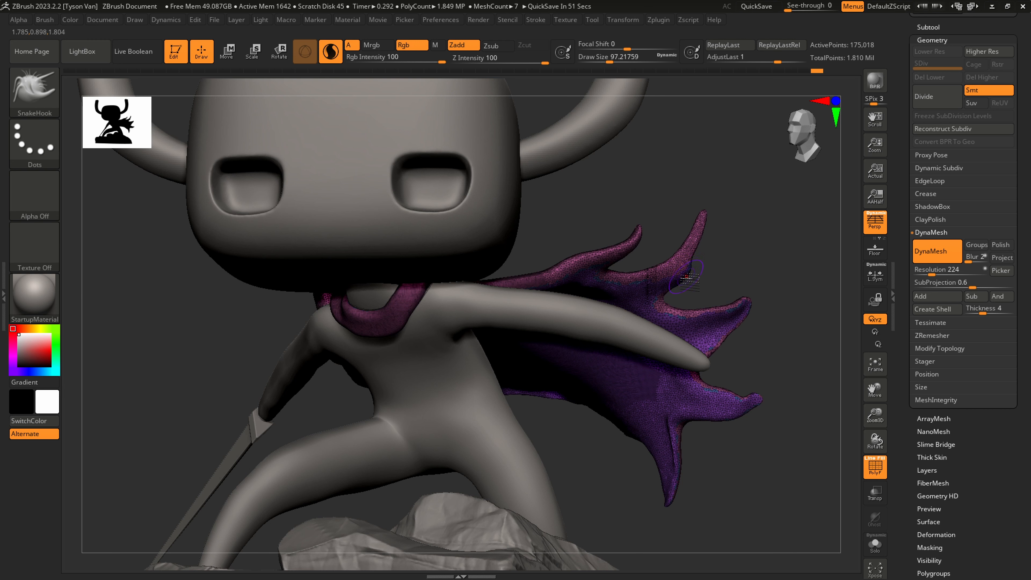
left_click_drag(738, 247, 711, 260)
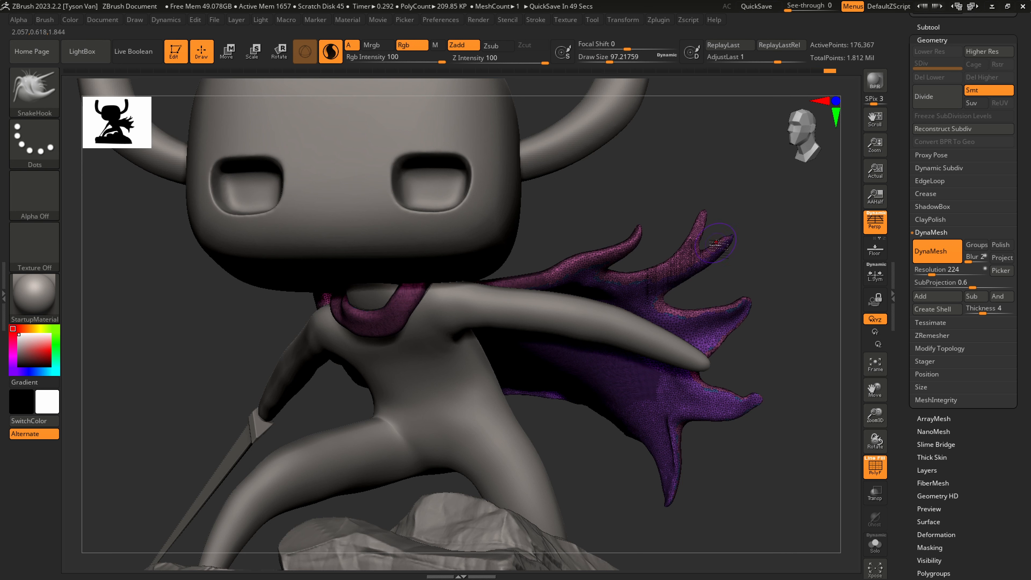
Refine the lower strands behind the free arm and pull down the cloak's lower edge near the leg
right_click_drag(730, 277, 741, 302)
left_click_drag(722, 389, 722, 393)
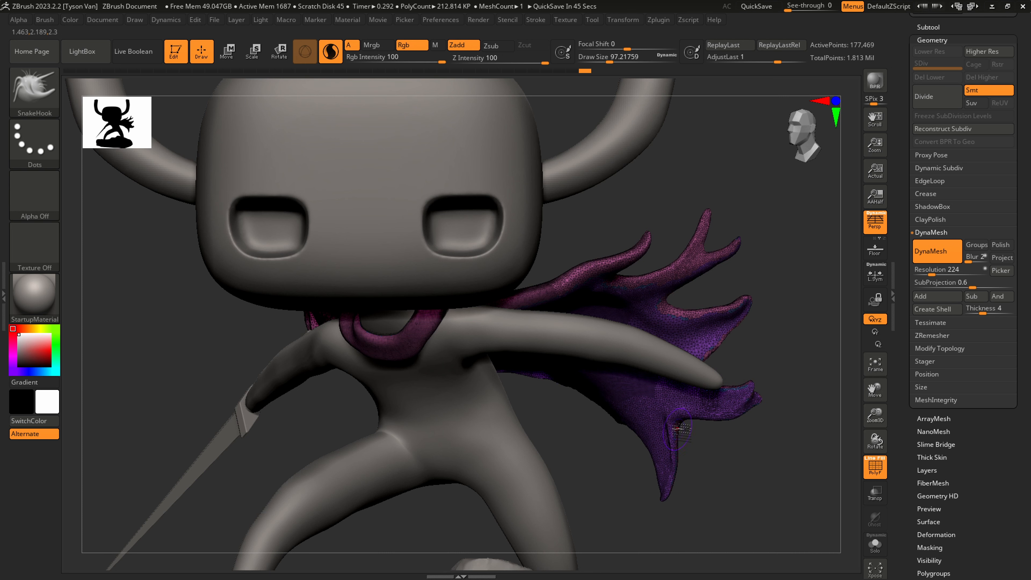
right_click_drag(605, 431, 657, 435)
left_click_drag(625, 437, 626, 461)
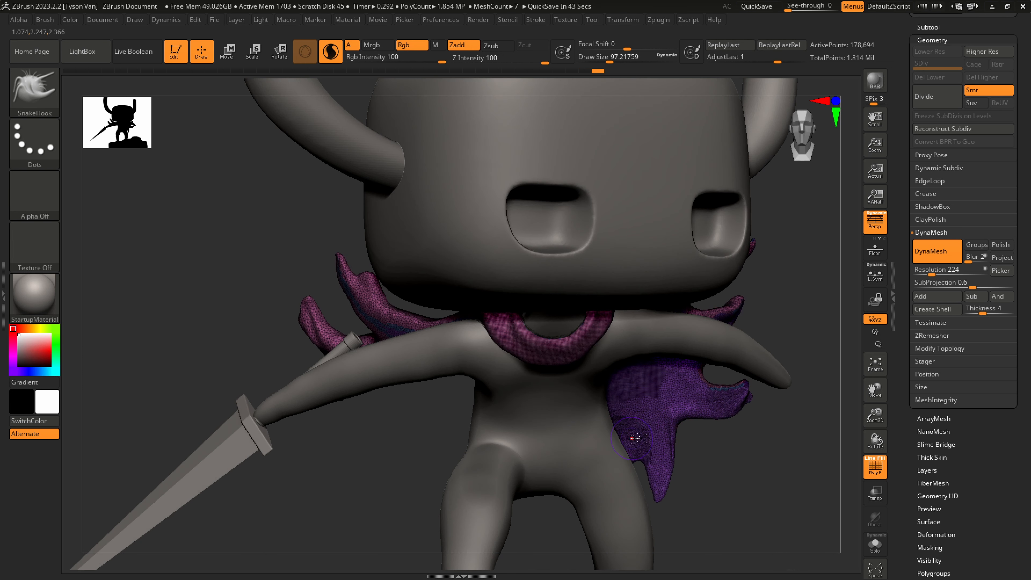
right_click_drag(672, 450, 557, 439)
Enlarge the draw size to about 888 and pull the cloak's broad form outward behind the free arm
mouse_move(792, 5)
left_mouse_down()
mouse_move(824, 5)
mouse_move(786, 5)
left_mouse_up()
key("s")
left_click_drag(675, 401, 696, 399)
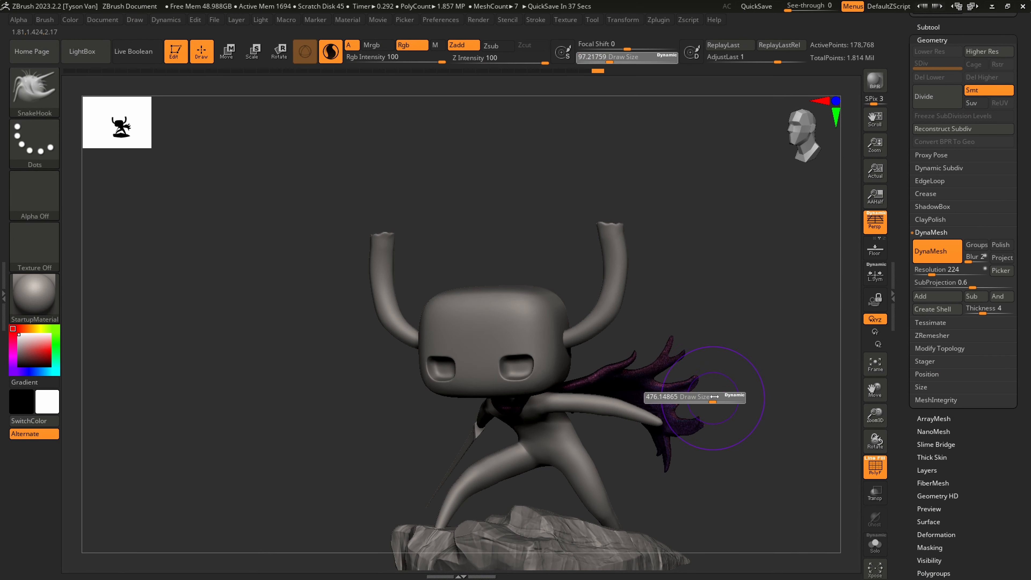
right_click_drag(668, 313, 608, 293, "alt")
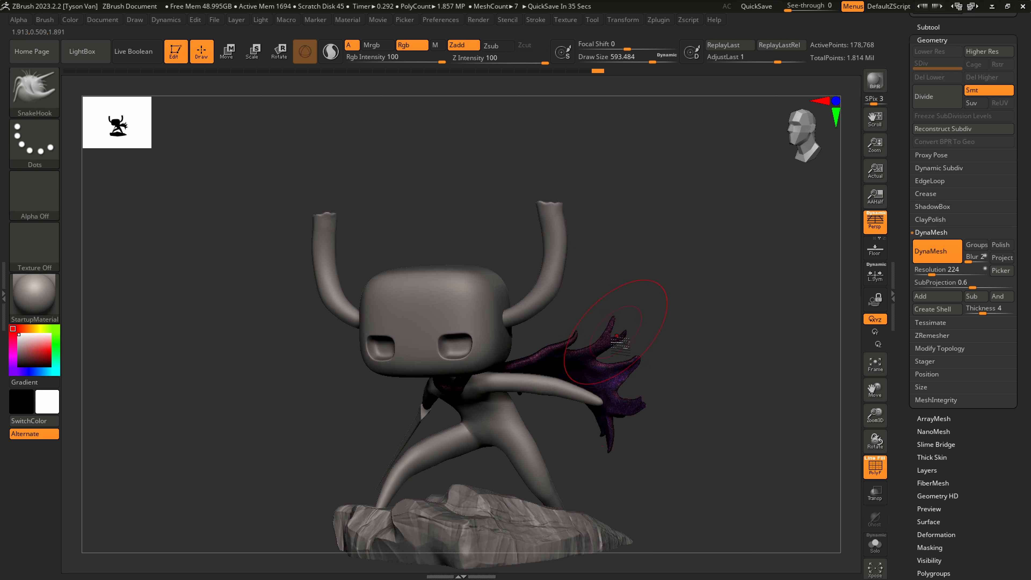
key("s")
left_click_drag(606, 390, 676, 416)
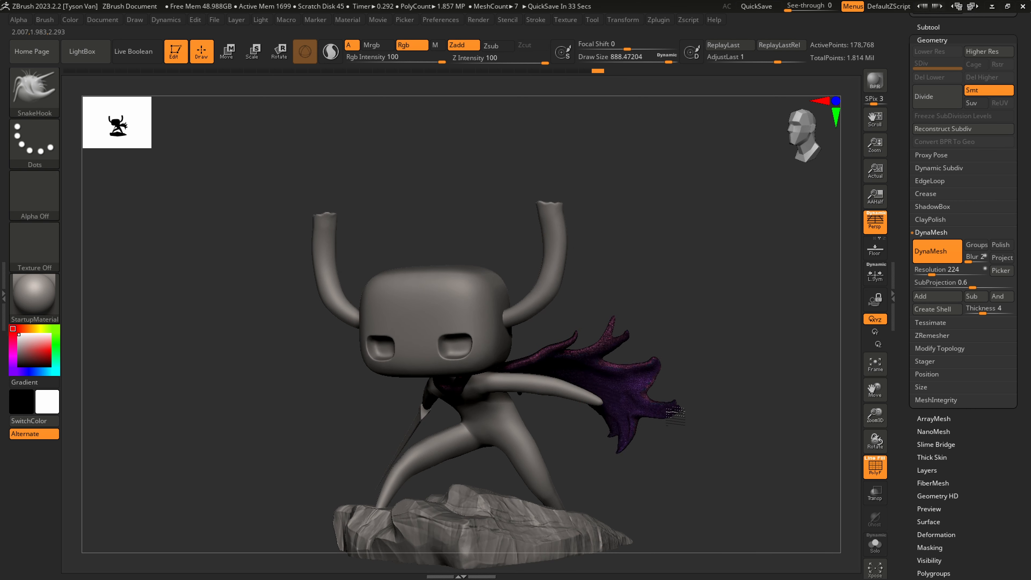
right_click_drag(647, 391, 687, 382)
left_click_drag(626, 371, 637, 371)
mouse_move(635, 373)
right_mouse_down()
mouse_move(628, 378)
mouse_move(562, 303)
mouse_move(605, 325)
mouse_move(578, 360)
mouse_move(628, 410)
mouse_move(705, 417)
right_mouse_up()
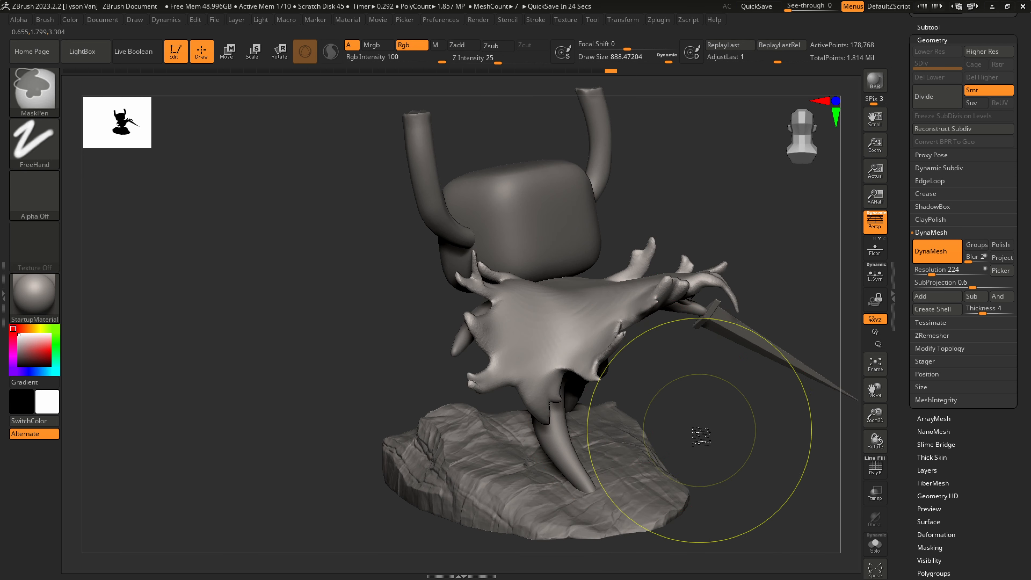
Remesh the cloak with DynaMesh and smooth its back surface with broad strokes
right_click_drag(550, 307, 508, 331)
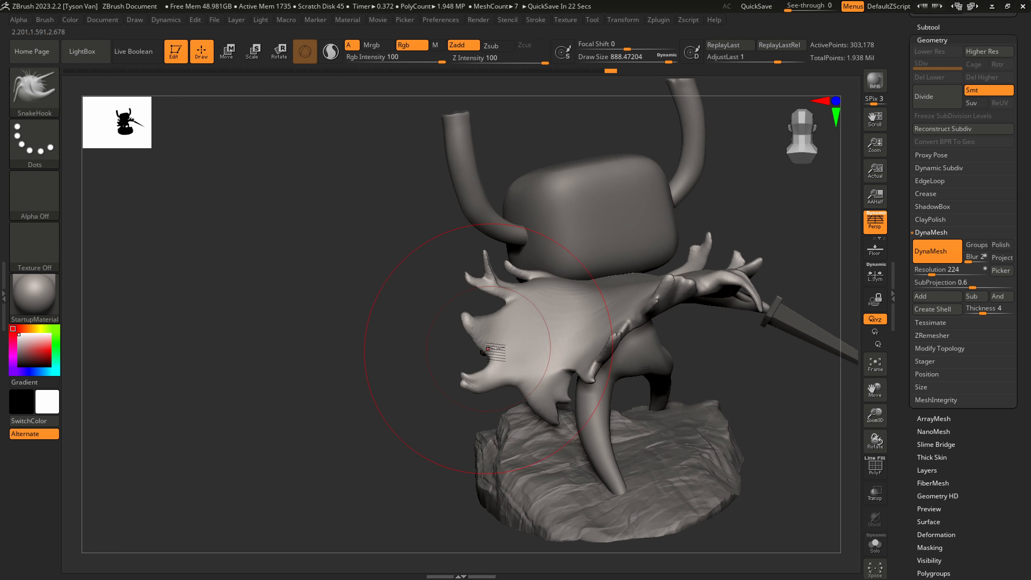
key("shift")
left_click_drag(532, 329, 605, 291, "shift")
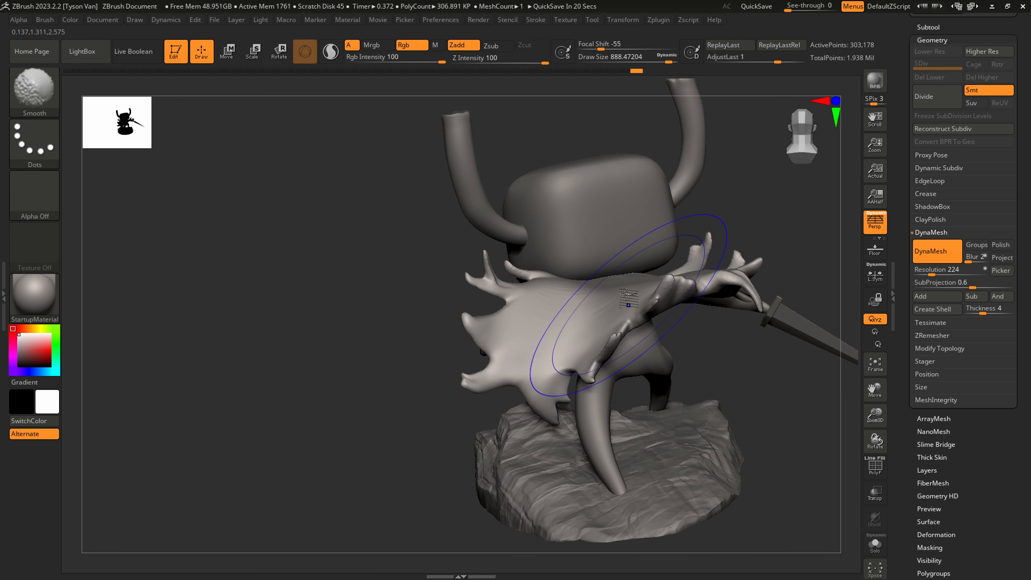
right_click_drag(606, 309, 598, 372)
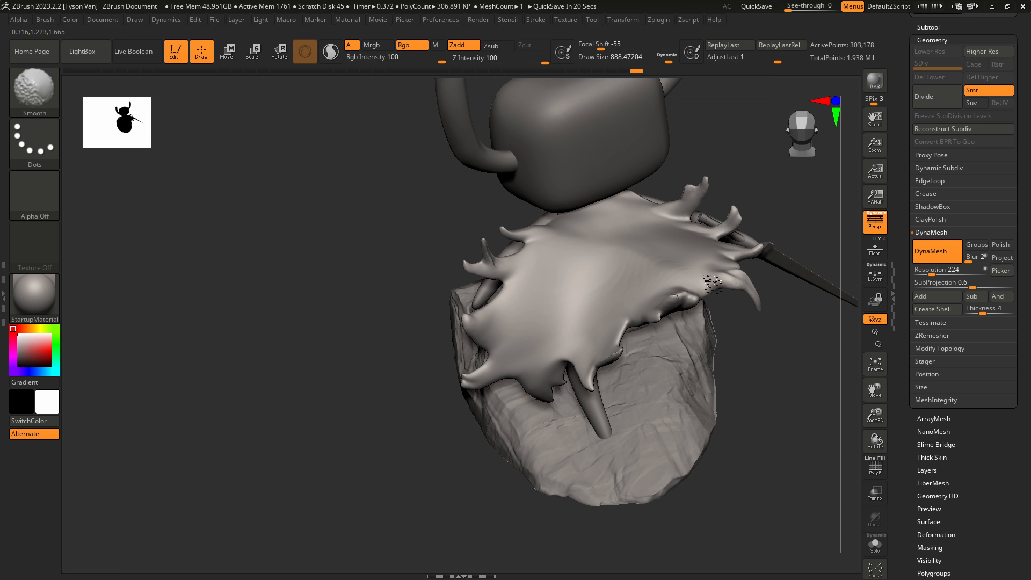
mouse_move(667, 293)
right_mouse_down()
mouse_move(633, 348)
mouse_move(601, 364)
mouse_move(548, 341)
mouse_move(532, 315)
right_mouse_up()
Reduce the draw size to about 197 and switch to the DamStandard brush
key("s")
mouse_move(532, 315)
left_mouse_down()
mouse_move(495, 315)
mouse_move(504, 302)
mouse_move(542, 315)
left_mouse_up()
key("s")
key("shift")
mouse_move(542, 315)
right_mouse_down()
mouse_move(540, 346)
mouse_move(508, 336)
right_mouse_up()
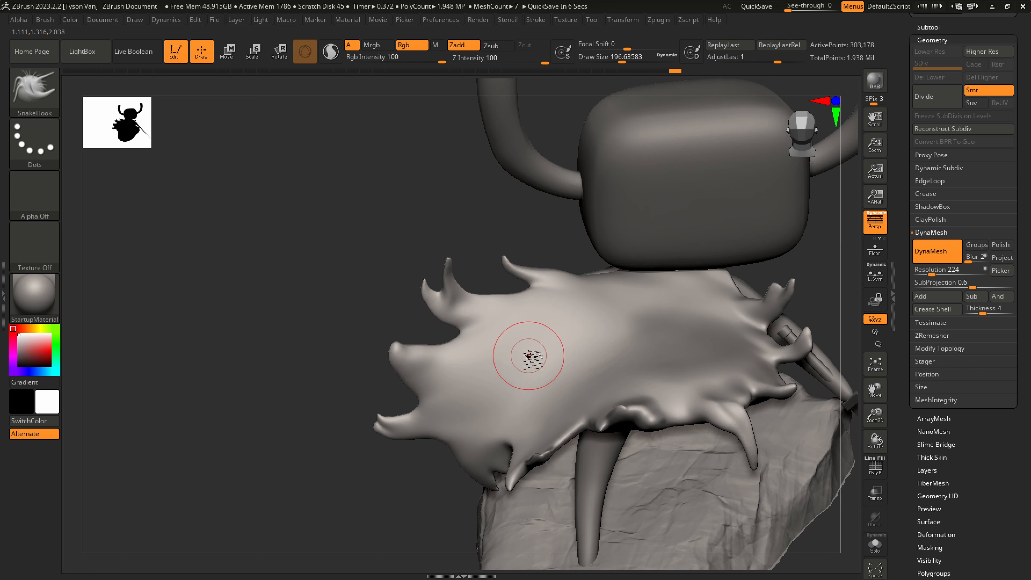
key("b")
key("c")
key("b")
key("b")
key("d")
key("s")
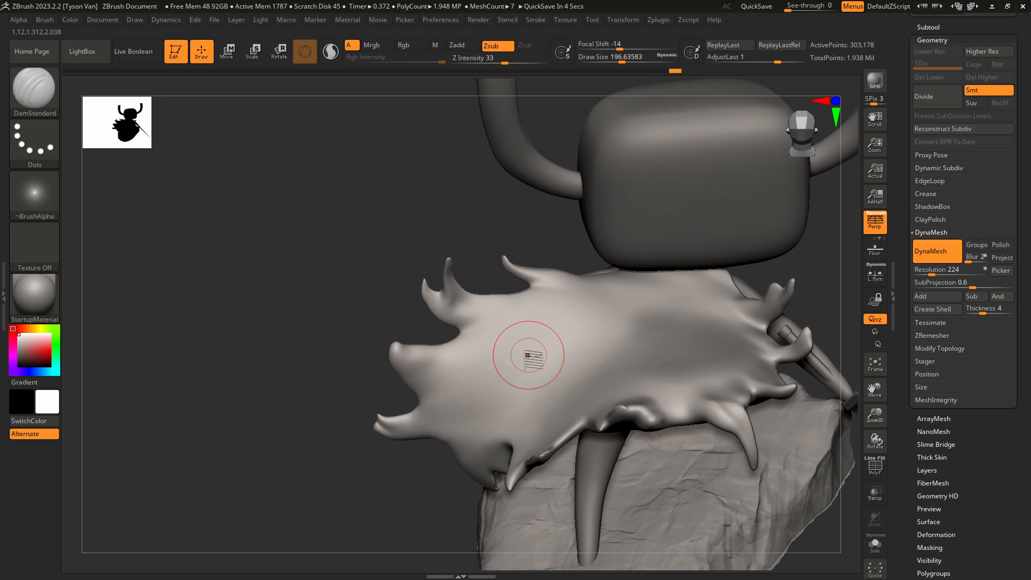
right_click_drag(470, 296, 379, 235)
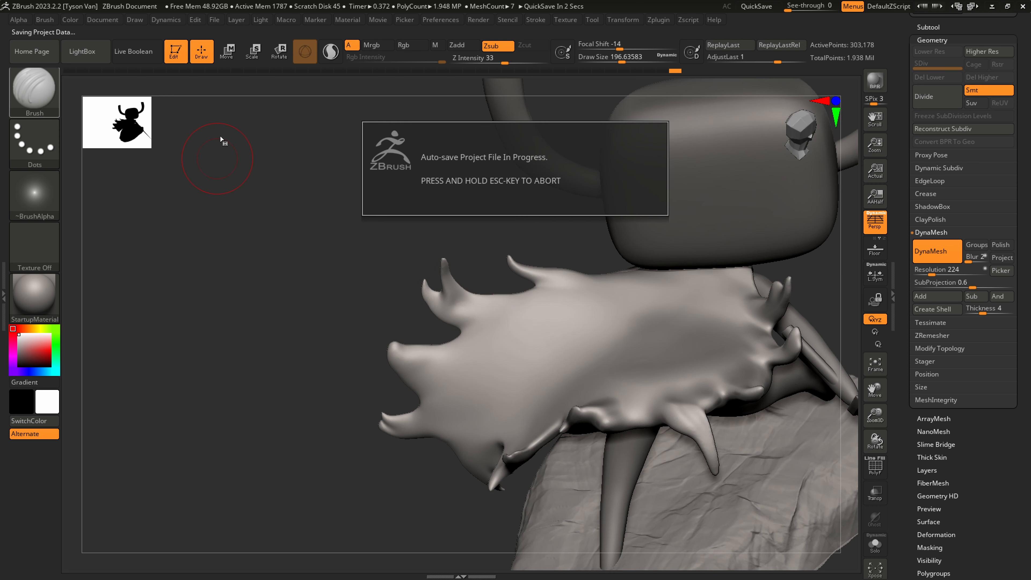
key("b")
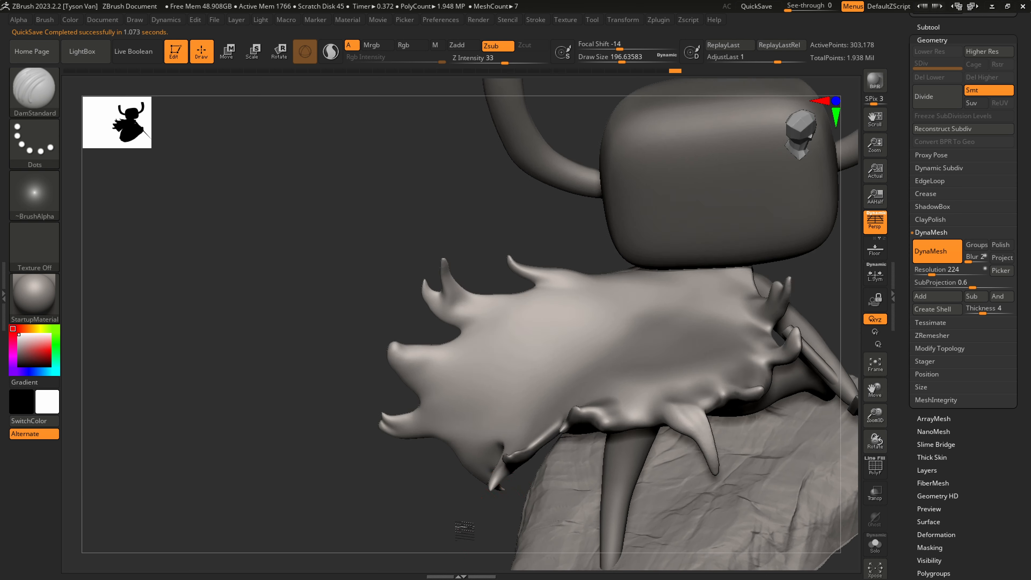
Carve long fold lines from the upper hem strands across the cloak's back towards the neck
right_click_drag(500, 334, 482, 315)
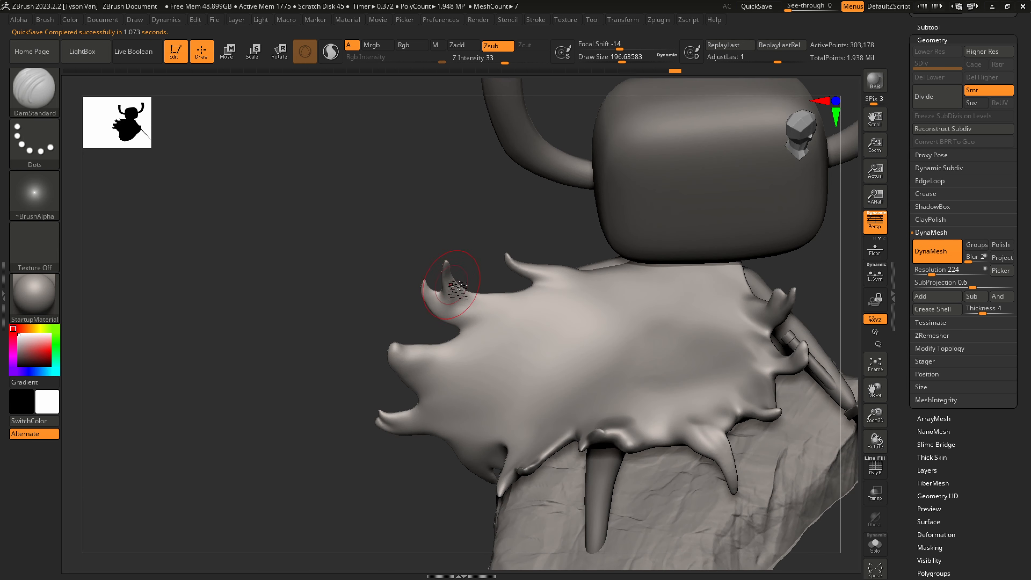
right_click_drag(452, 285, 449, 278)
left_click_drag(481, 313, 633, 309)
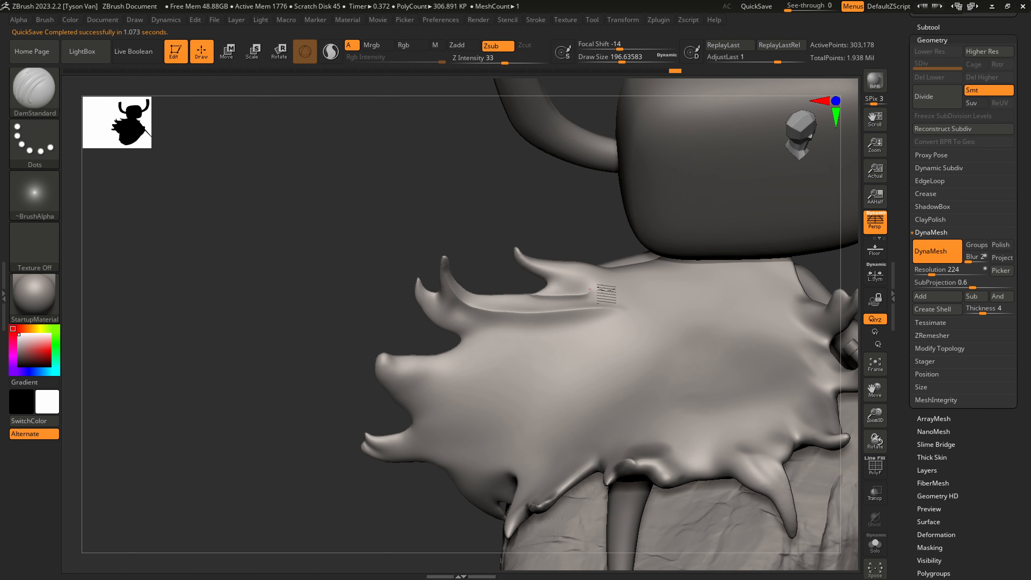
right_click_drag(680, 311, 645, 306)
left_click_drag(549, 288, 700, 279)
mouse_move(520, 245)
left_mouse_down()
mouse_move(628, 277)
mouse_move(711, 269)
left_mouse_up()
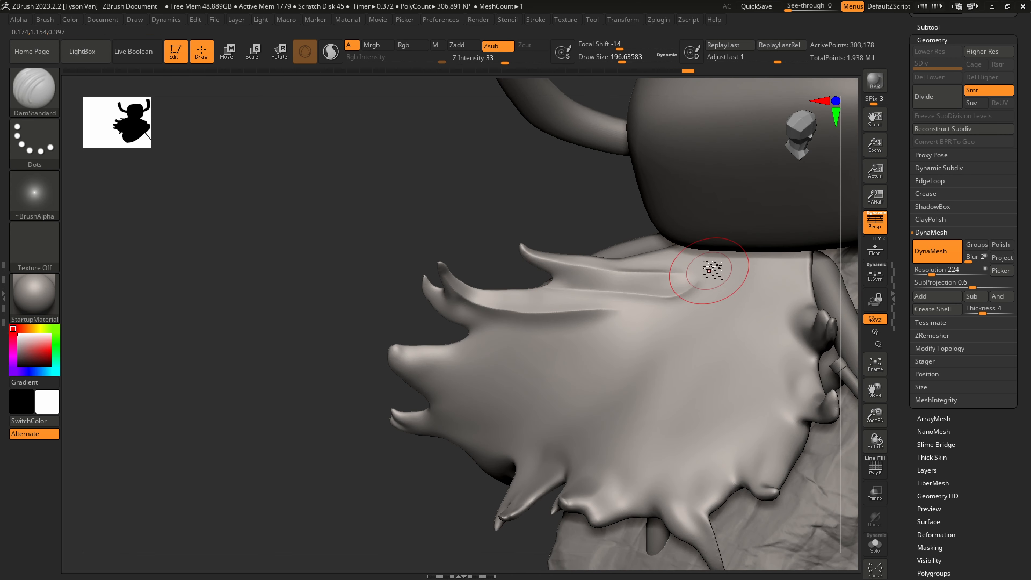
Undo the last stroke and carve curved, sagging folds across the cloak just below the back of the head
mouse_move(711, 270)
right_mouse_down()
mouse_move(688, 295)
mouse_move(518, 333)
mouse_move(403, 315)
mouse_move(451, 310)
right_mouse_up()
key("ctrl+z")
left_click_drag(468, 325, 562, 313)
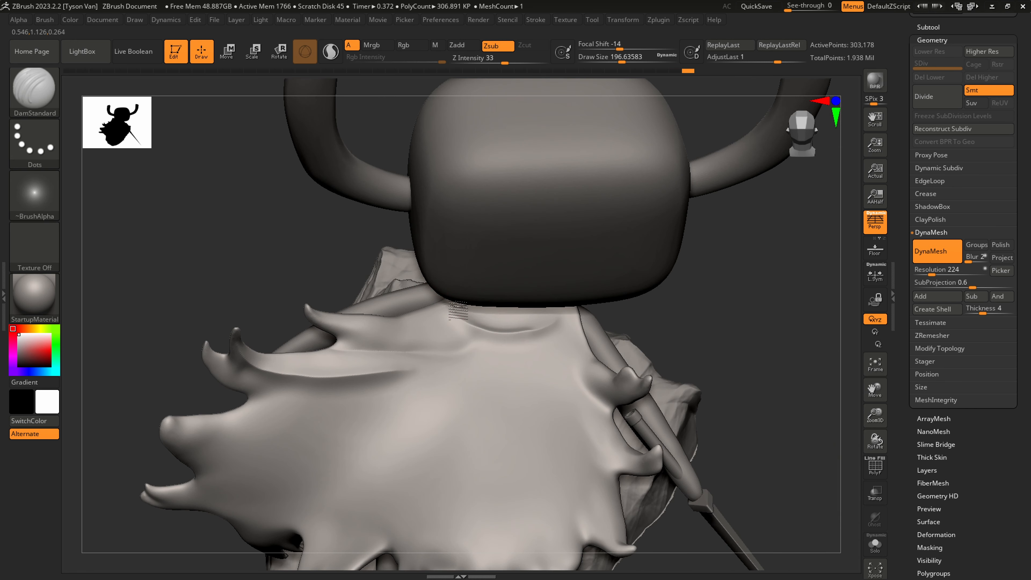
left_click_drag(458, 310, 577, 306)
right_click_drag(580, 308, 594, 341, "ctrl")
mouse_move(597, 340)
left_mouse_down()
mouse_move(509, 381)
mouse_move(381, 307)
mouse_move(433, 347)
left_mouse_up()
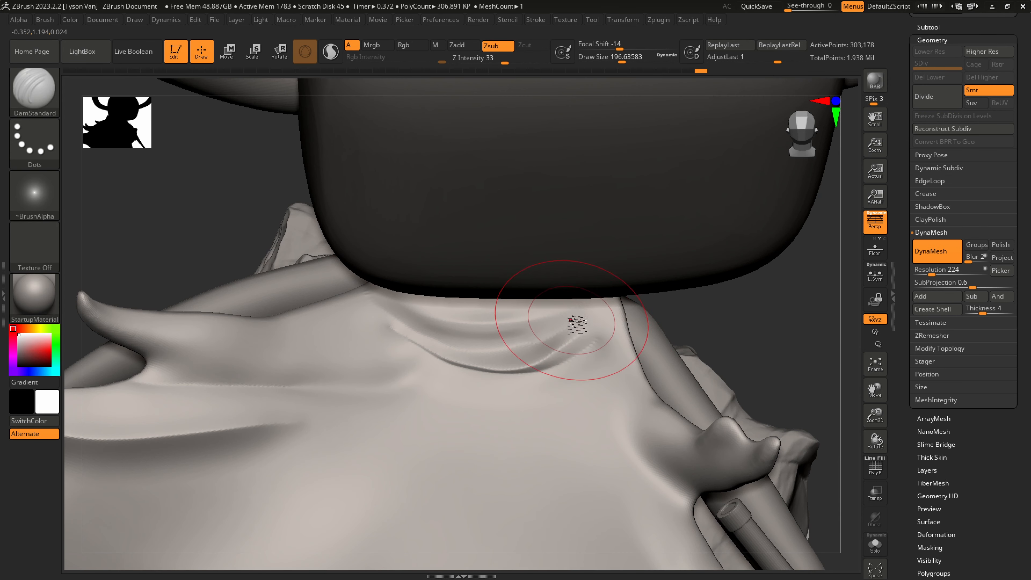
Smooth the folds below the head and try carving a finer crease there with draw size about 97
key("shift")
mouse_move(374, 311)
left_mouse_down("shift")
mouse_move(369, 323)
mouse_move(375, 308)
mouse_move(510, 315)
left_mouse_up("shift")
key("s")
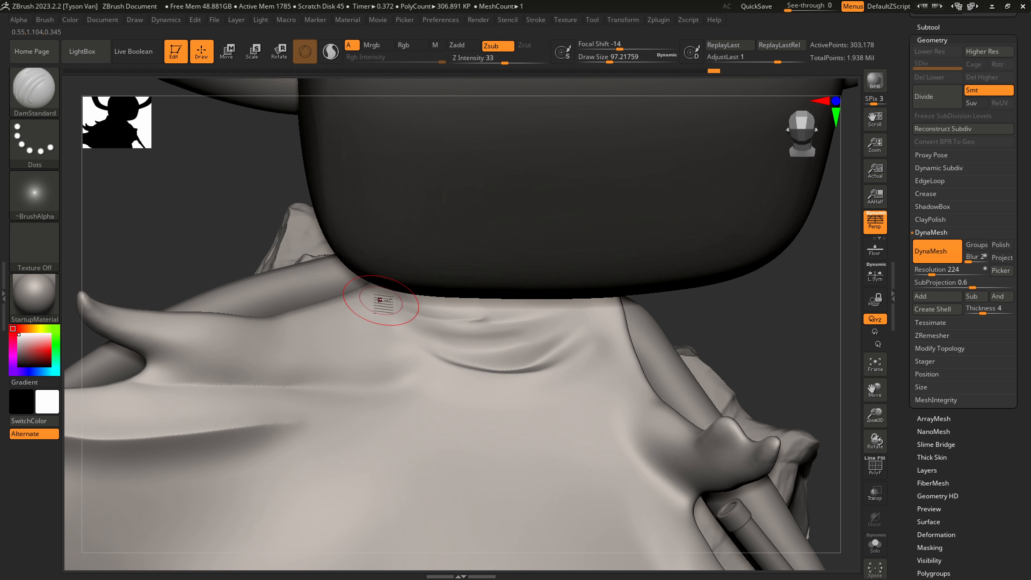
left_click_drag(380, 300, 490, 322)
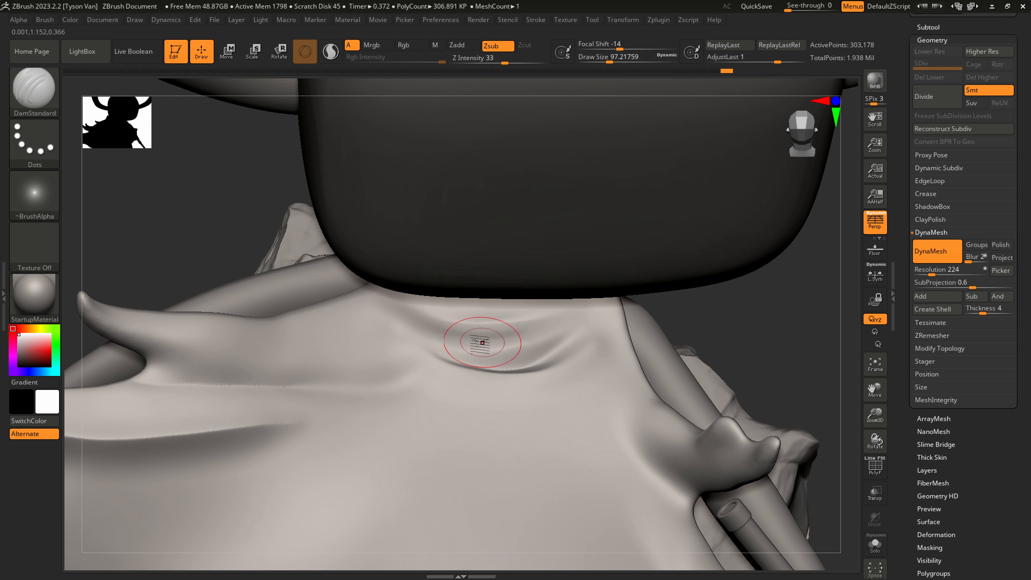
right_click_drag(462, 342, 498, 392)
key("ctrl+z")
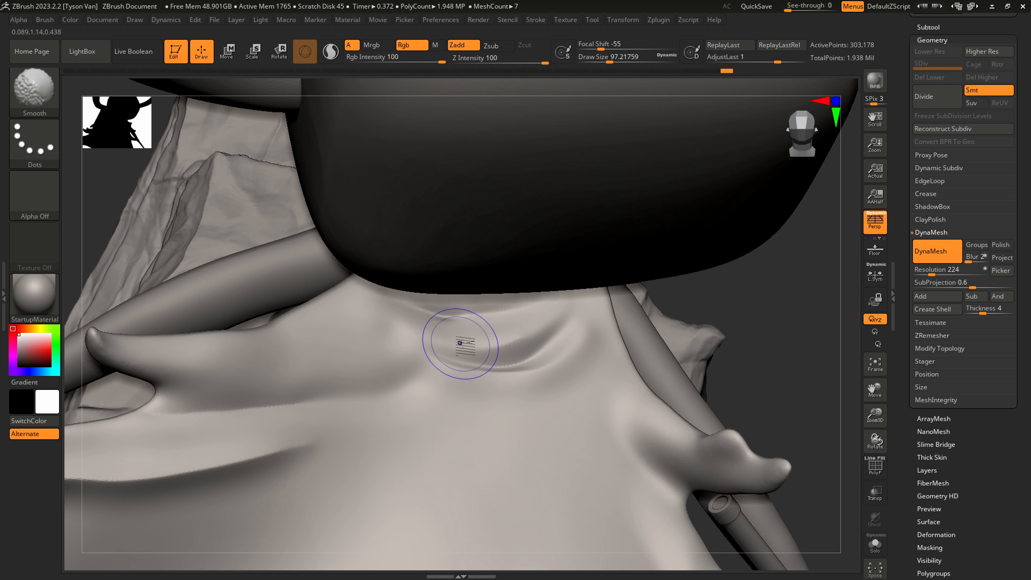
Smooth the sagging folds below the head and isolate the cloak from the other subtools
left_click_drag(437, 345, 558, 353, "shift")
right_click_drag(437, 433, 301, 416, "ctrl")
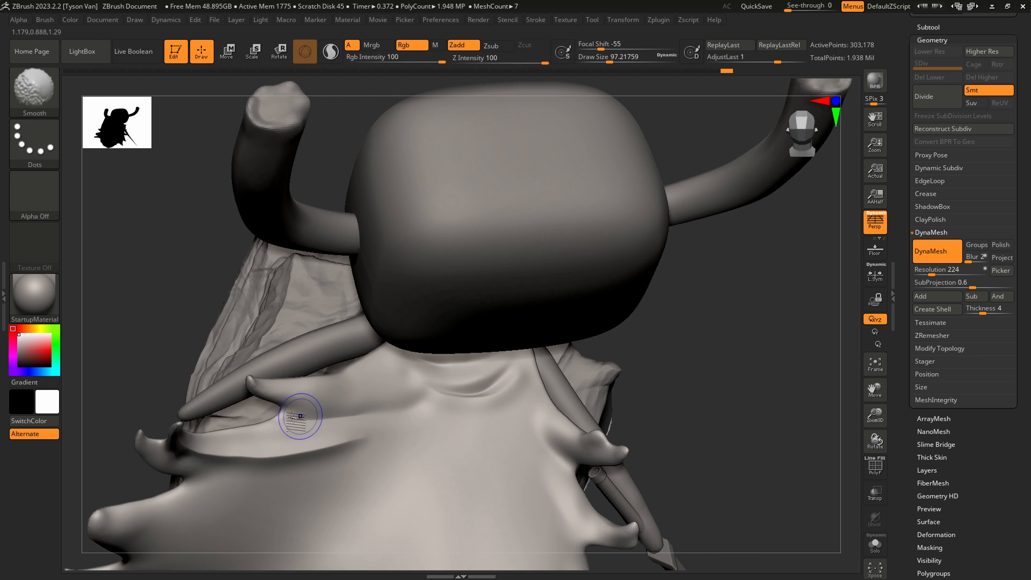
mouse_move(444, 433)
right_mouse_down("alt")
mouse_move(468, 348)
mouse_move(428, 320)
mouse_move(482, 309)
right_mouse_up("alt")
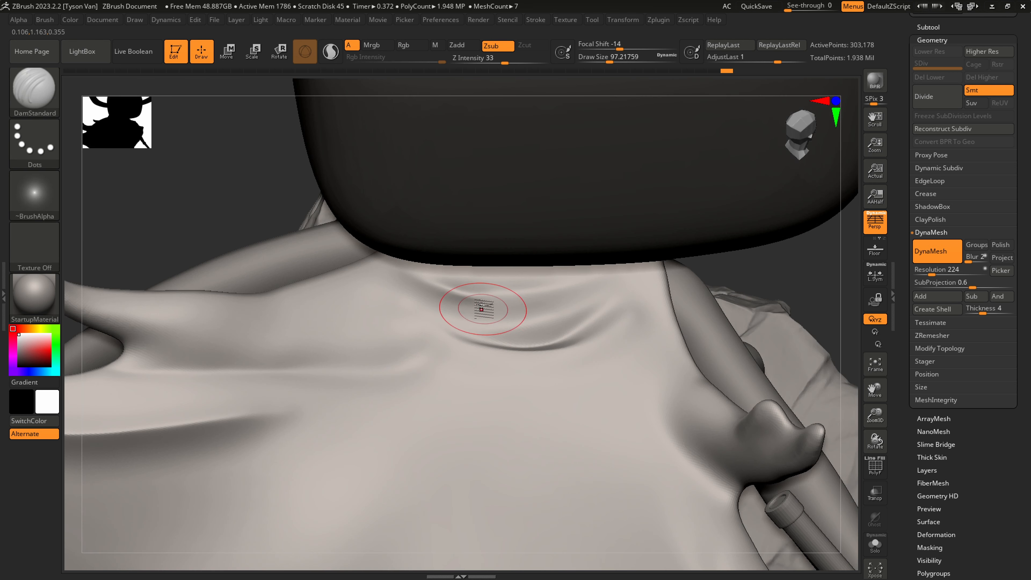
left_click(875, 551)
Carve more curved, sagging folds below the cloak's neck opening with DamStandard and soften them
mouse_move(443, 240)
left_mouse_down()
mouse_move(594, 265)
mouse_move(581, 262)
mouse_move(635, 254)
mouse_move(507, 251)
left_mouse_up()
mouse_move(533, 269)
right_mouse_down()
mouse_move(576, 322)
mouse_move(548, 303)
right_mouse_up()
mouse_move(414, 229)
left_mouse_down()
mouse_move(504, 302)
mouse_move(553, 299)
left_mouse_up()
mouse_move(396, 255)
left_mouse_down()
mouse_move(442, 309)
mouse_move(590, 292)
left_mouse_up()
mouse_move(398, 251)
left_mouse_down("shift")
mouse_move(597, 314)
mouse_move(620, 311)
left_mouse_up("shift")
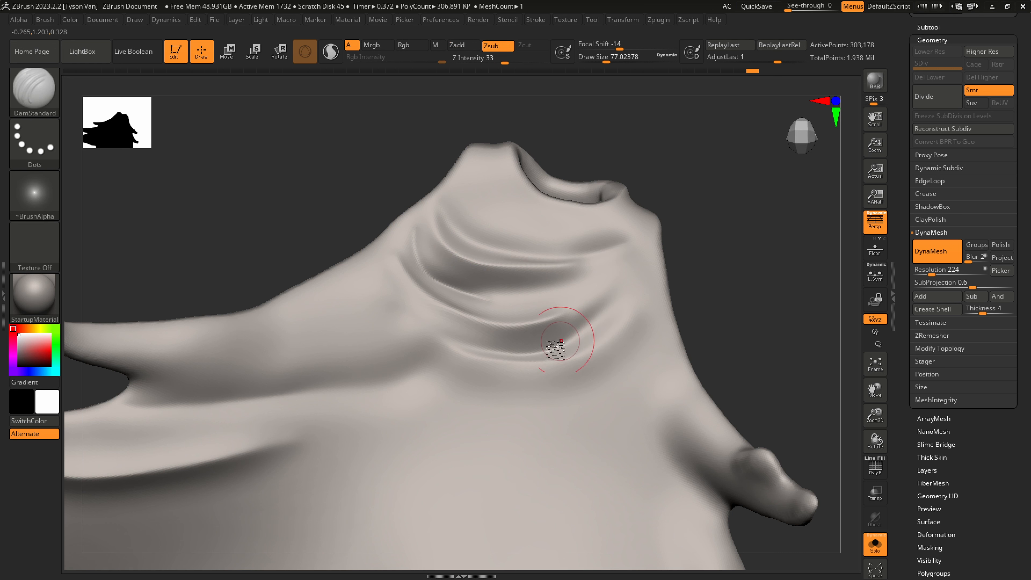
Extend the sagging folds up to both shoulder edges at draw size about 77 and smooth their ends
left_click_drag(560, 341, 656, 263)
key("ctrl+z")
mouse_move(543, 344)
left_mouse_down()
mouse_move(647, 233)
mouse_move(567, 314)
left_mouse_up()
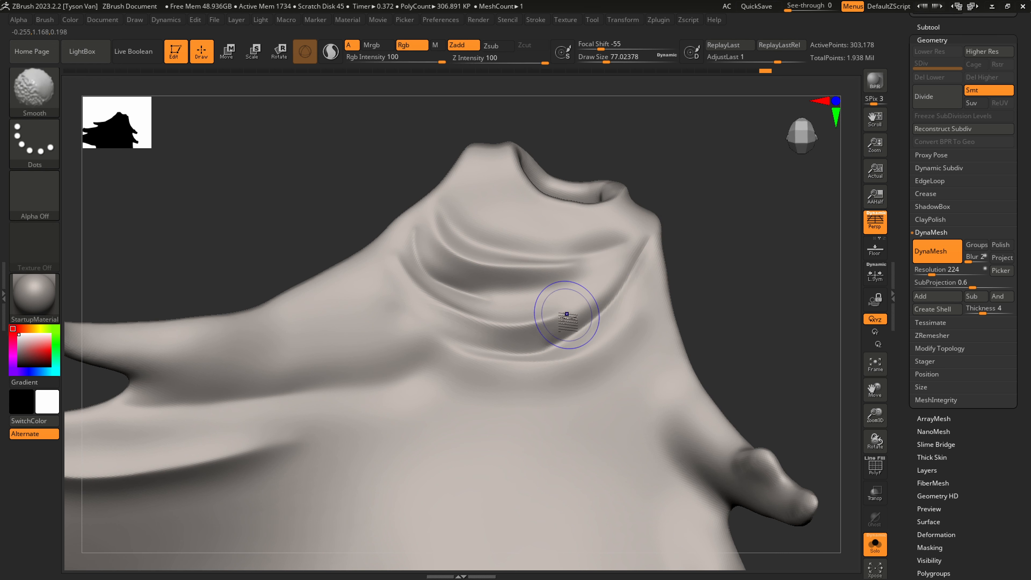
left_click_drag(655, 227, 653, 229, "shift")
left_click_drag(526, 251, 617, 244)
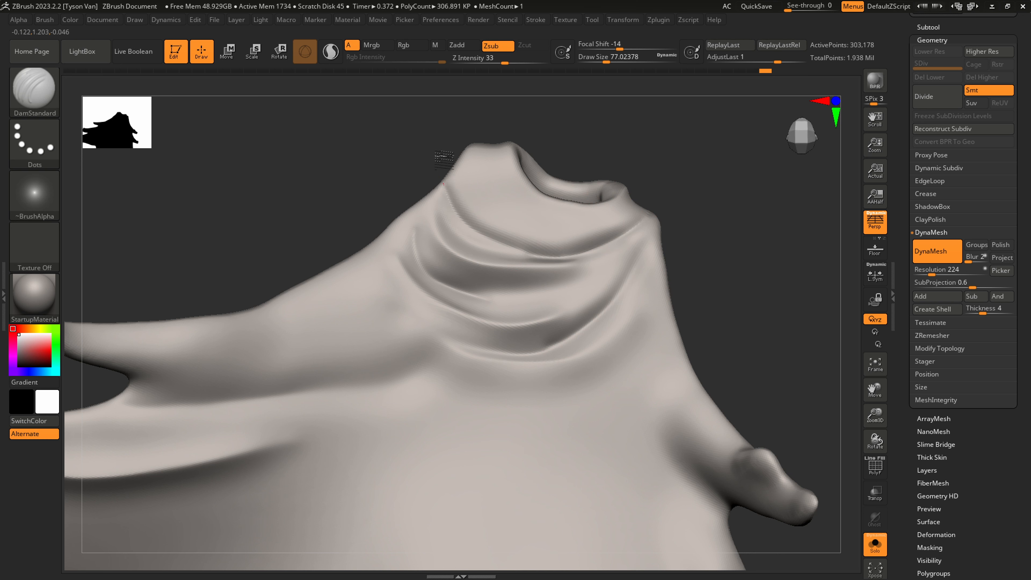
key("shift")
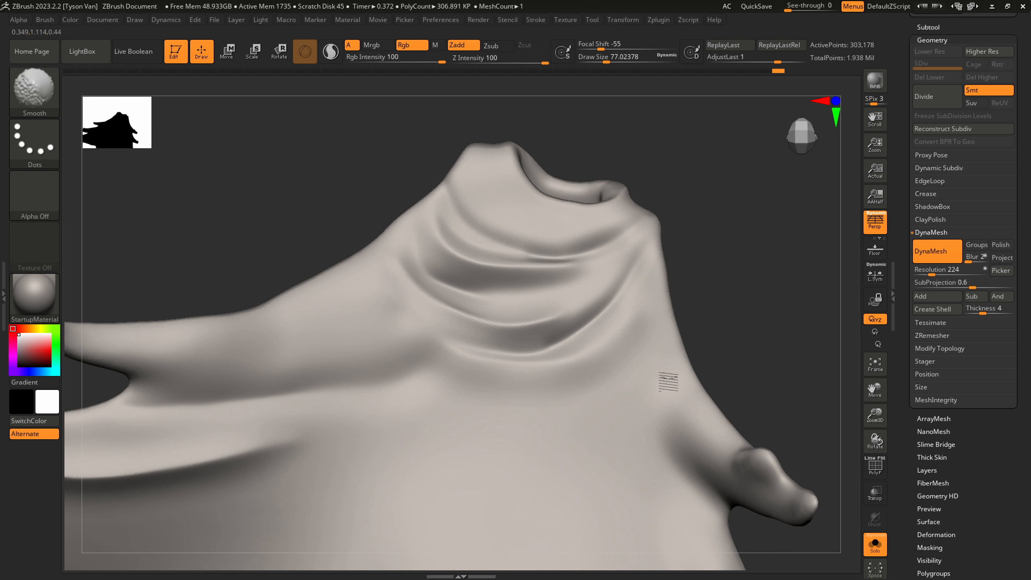
Set the draw size to about 145 and carve a fold from the uppermost hem strand towards the neck folds
mouse_move(655, 392)
right_mouse_down()
mouse_move(626, 375)
mouse_move(559, 375)
mouse_move(556, 410)
right_mouse_up()
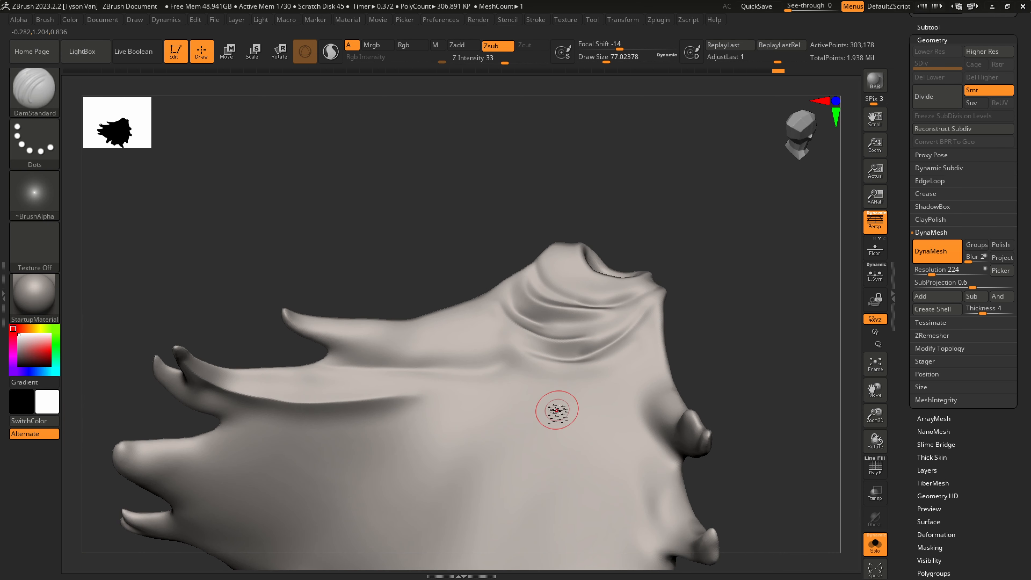
key("s")
left_click_drag(457, 392, 453, 392)
key("s")
left_click_drag(315, 343, 329, 344)
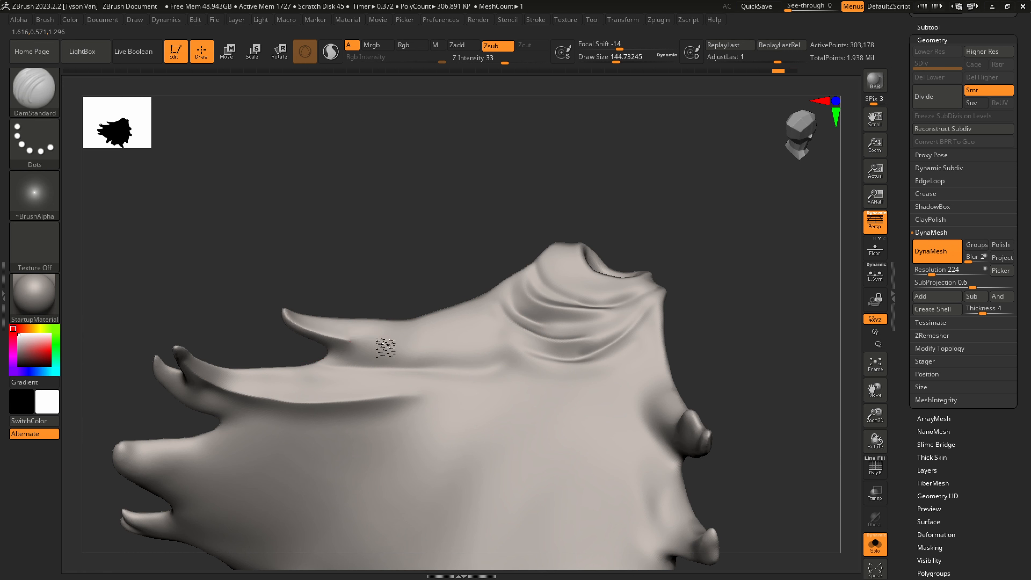
key("shift")
Carve long folds from the middle side strand across the cloak's back and smooth them
right_click_drag(362, 422, 377, 337, "alt")
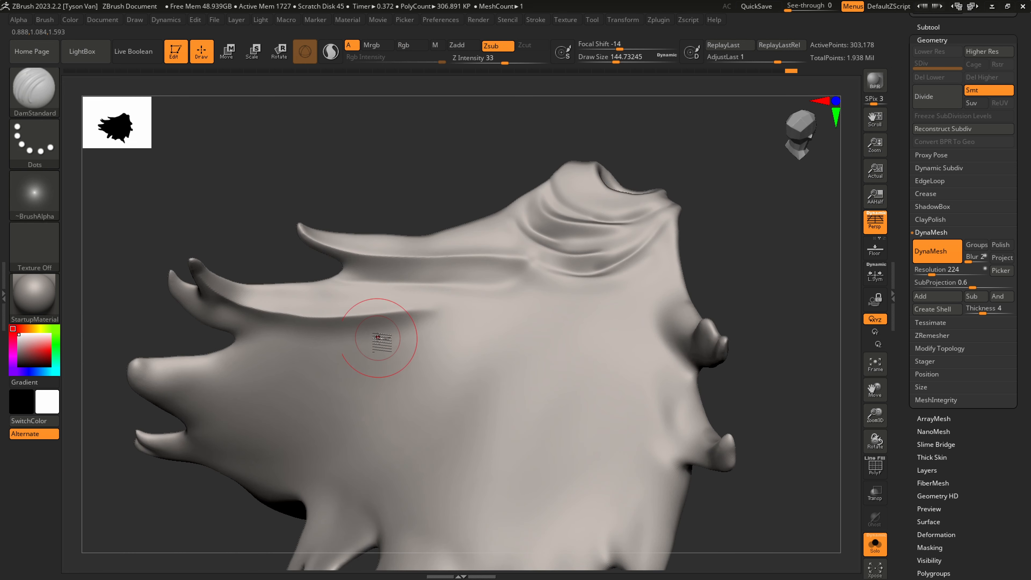
mouse_move(150, 372)
left_mouse_down()
mouse_move(245, 393)
mouse_move(494, 336)
left_mouse_up()
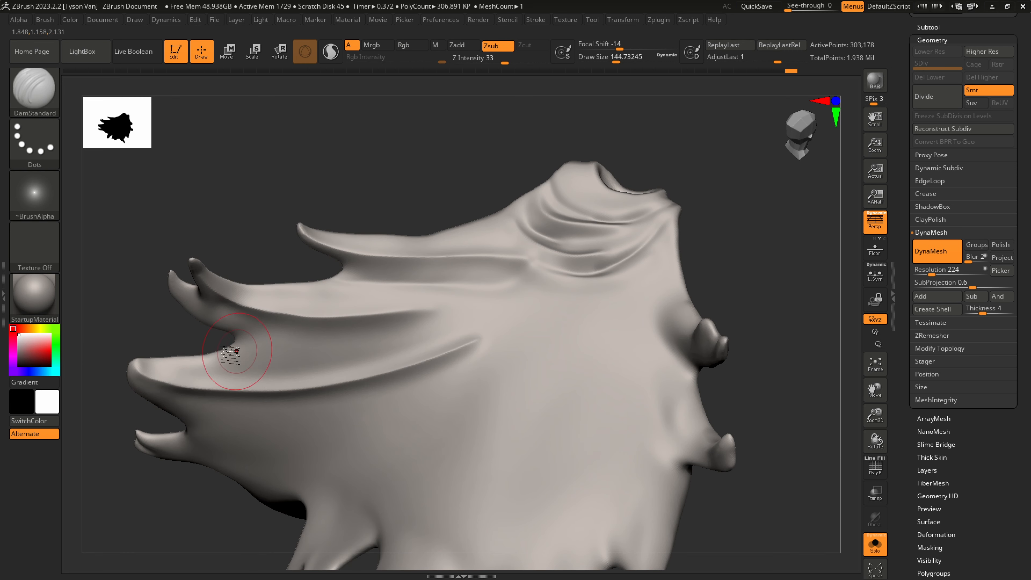
key("shift")
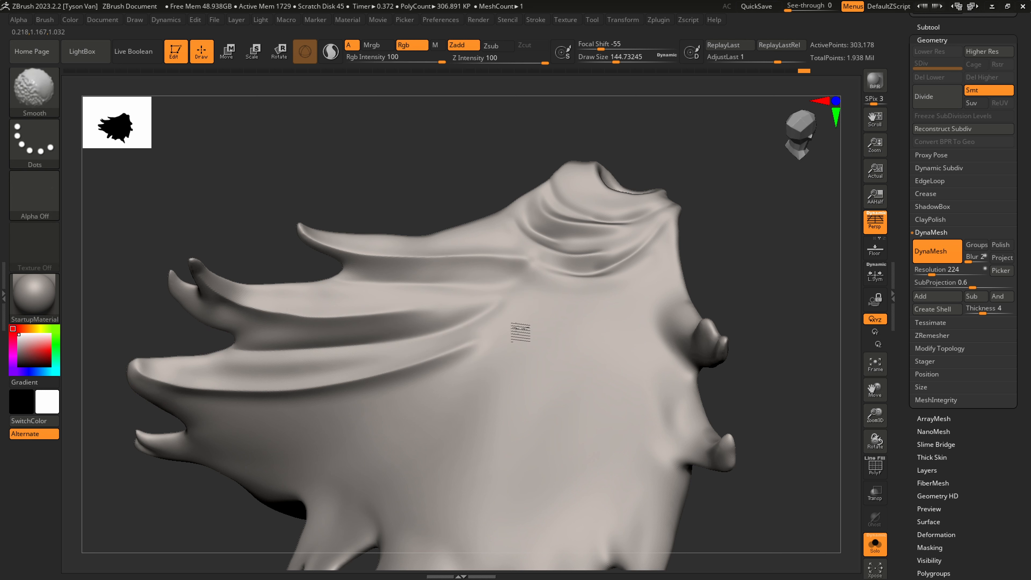
Carve long folds from the lowest side strand towards the middle of the back, undoing unwanted strokes and smoothing the result
right_click_drag(268, 385, 192, 442)
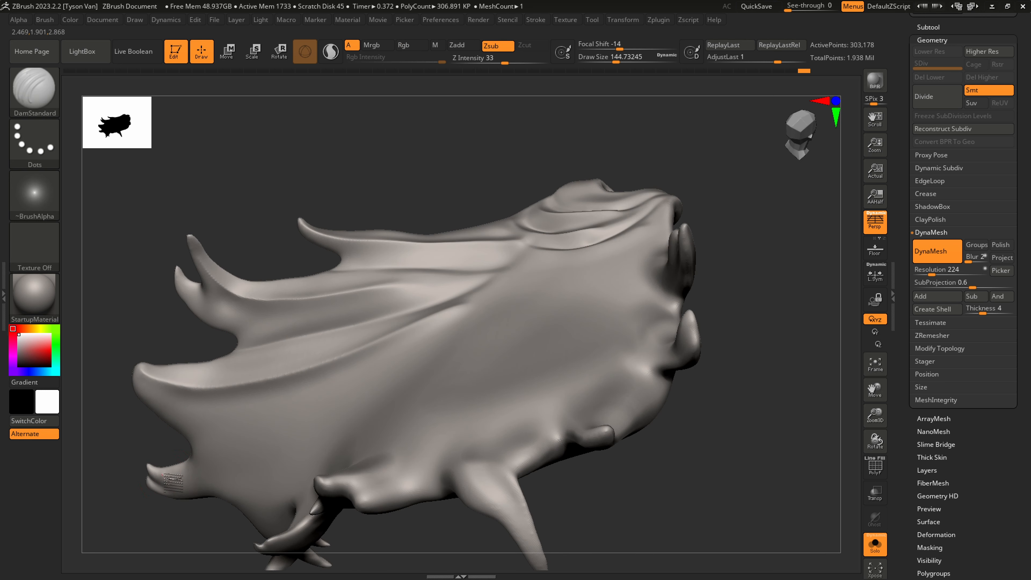
mouse_move(167, 477)
left_mouse_down()
mouse_move(361, 420)
mouse_move(463, 364)
left_mouse_up()
mouse_move(337, 388)
right_mouse_down()
mouse_move(309, 422)
mouse_move(268, 431)
right_mouse_up()
key("ctrl+z")
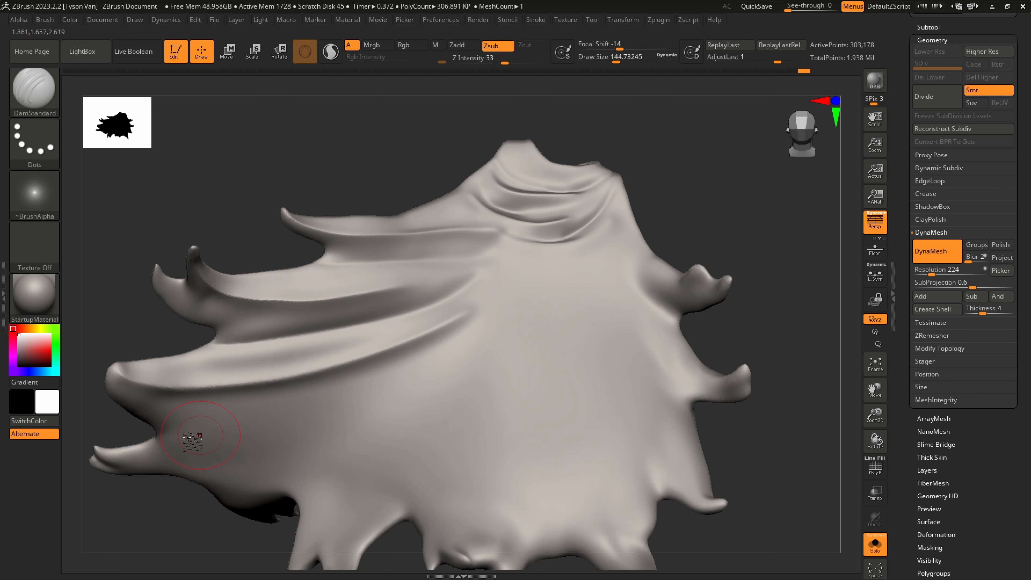
left_click_drag(172, 462, 376, 386)
key("ctrl+z")
mouse_move(105, 457)
left_mouse_down()
mouse_move(217, 450)
mouse_move(411, 363)
left_mouse_up()
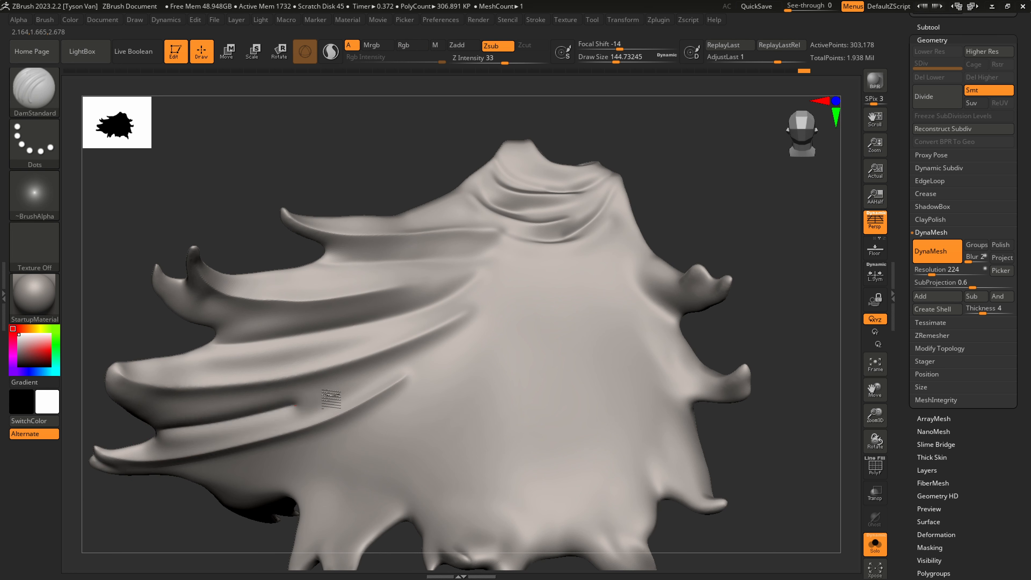
key("shift")
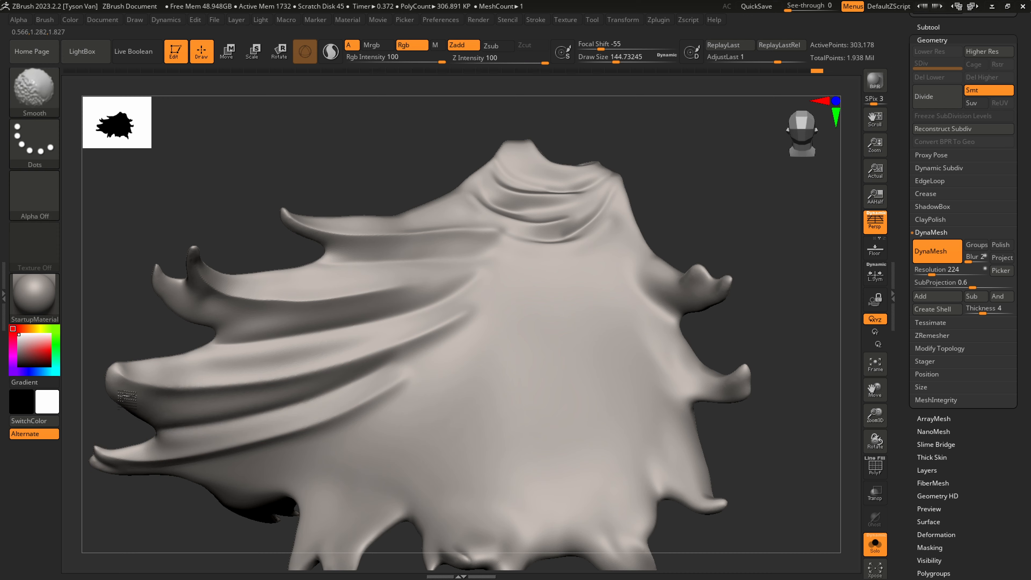
Pull the middle side strand's tip into shape with SnakeHook at draw size about 90 and smooth it
mouse_move(189, 407)
right_mouse_down()
mouse_move(196, 369)
mouse_move(161, 341)
right_mouse_up()
key("b")
key("s")
key("h")
key("s")
left_click_drag(135, 349, 127, 349)
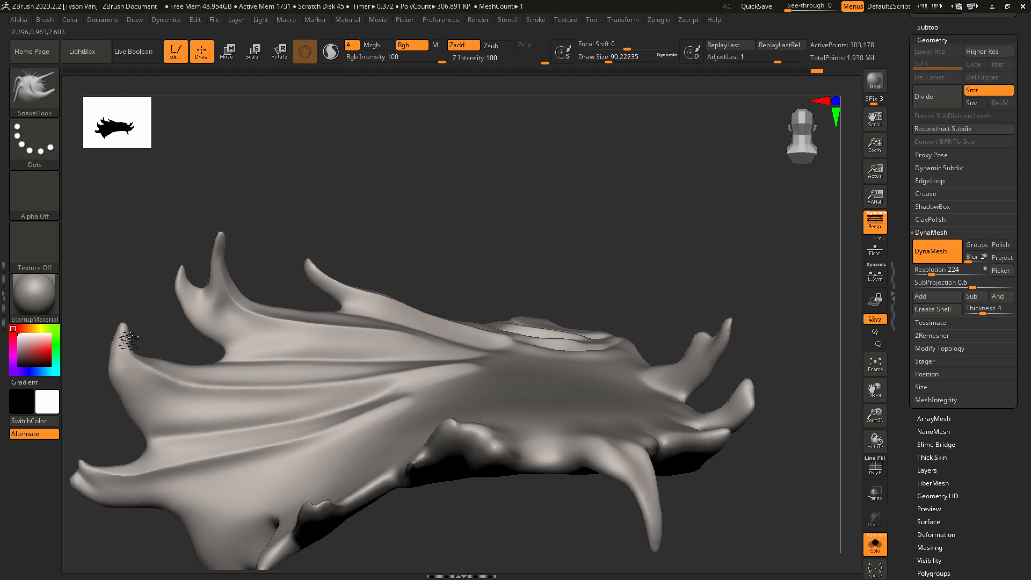
key("shift")
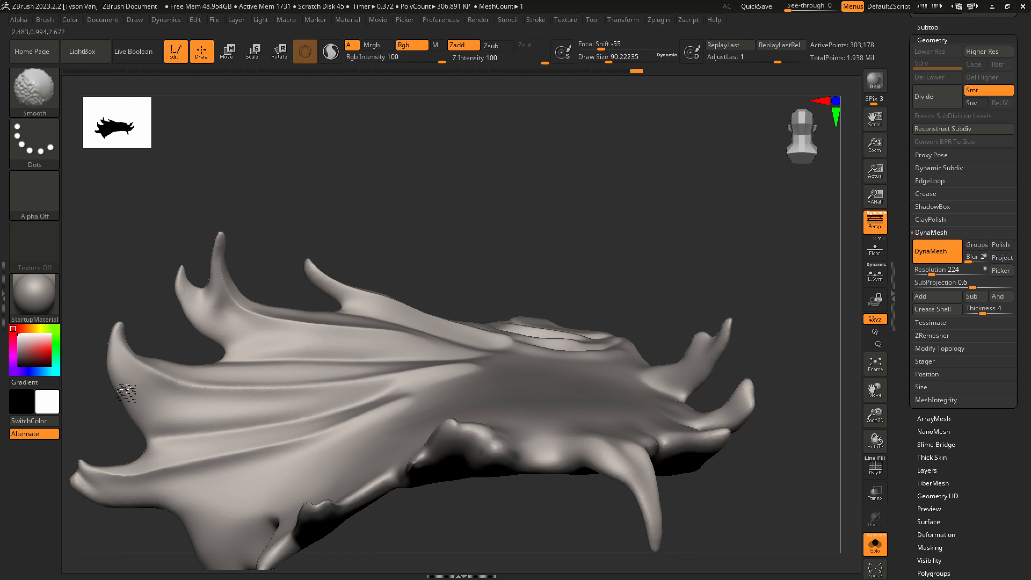
Set the draw size to about 136 and smooth the folds on the cloak's back
mouse_move(382, 301)
right_mouse_down()
mouse_move(426, 407)
mouse_move(402, 325)
right_mouse_up()
key("s")
left_click_drag(394, 306, 392, 306)
key("shift")
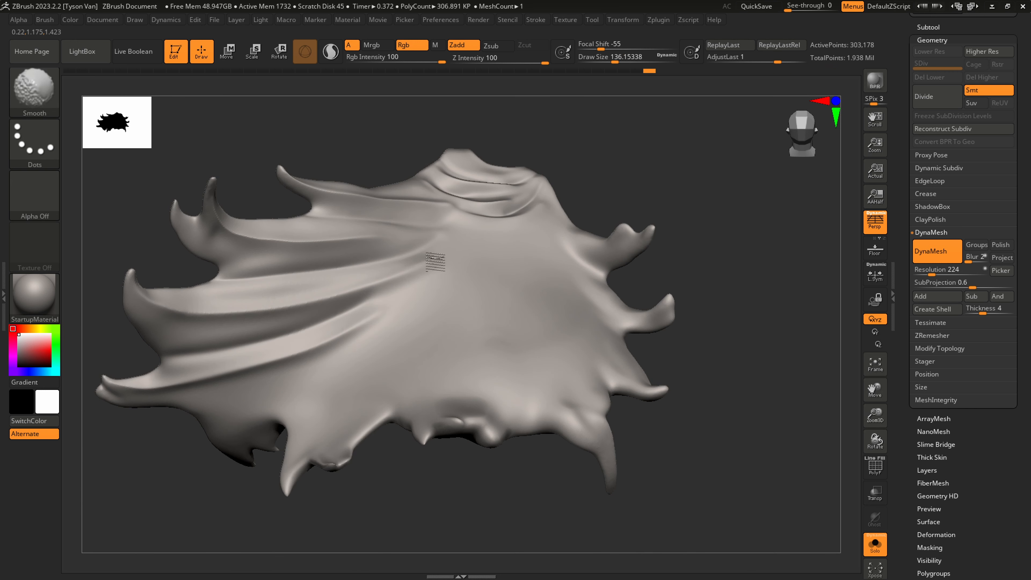
Polish the cloth at the base of the forked side strand with hPolish at draw size about 65 and smooth it
right_click_drag(351, 282, 318, 277)
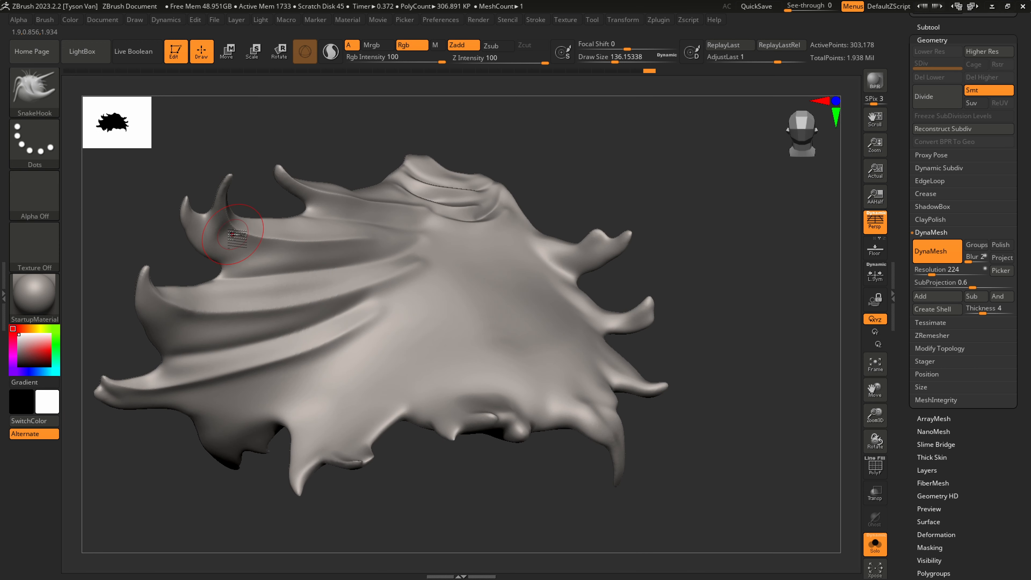
key("s")
left_click_drag(233, 235, 213, 230)
key("b")
key("h")
key("p")
key("s")
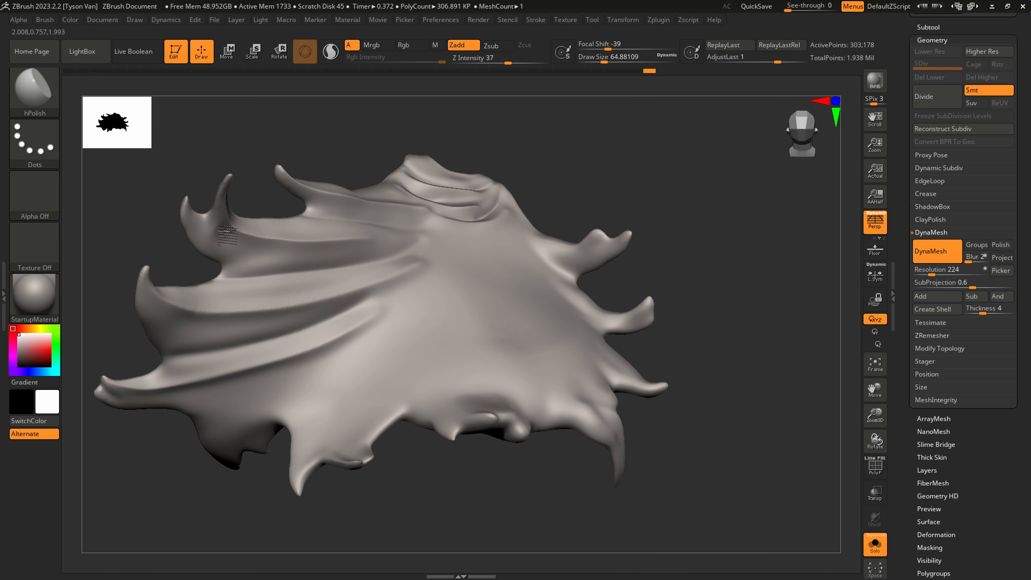
key("shift")
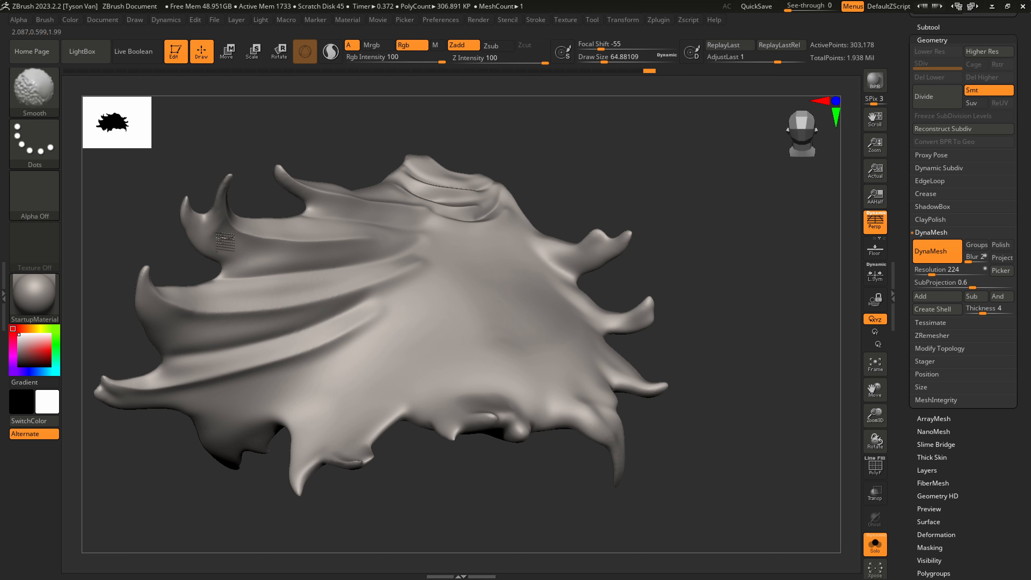
Adjust the hem below the forked side strand with SnakeHook at draw size about 94
mouse_move(249, 267)
right_mouse_down()
mouse_move(276, 269)
mouse_move(242, 260)
right_mouse_up()
key("s")
key("b")
key("s")
key("h")
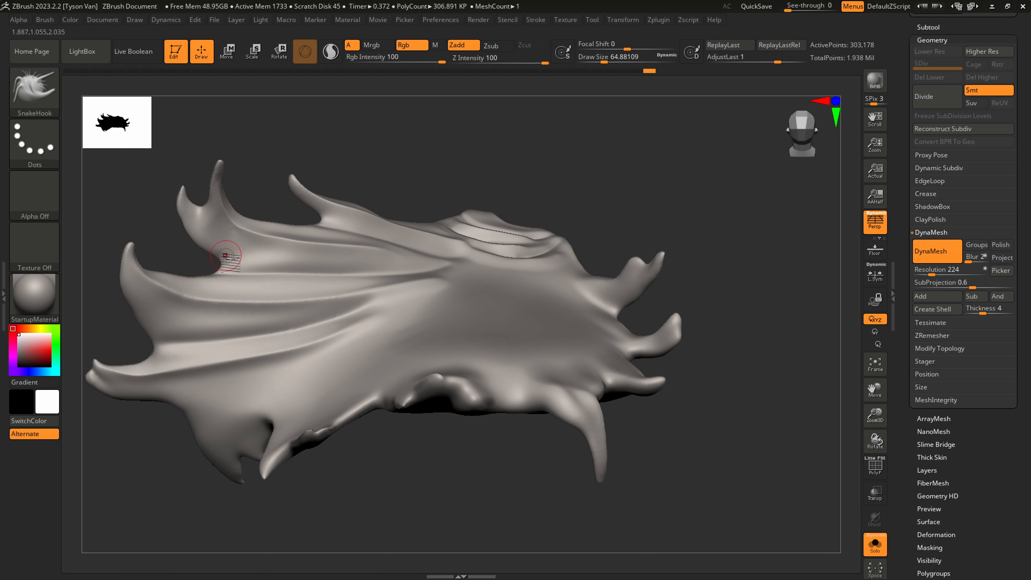
key("s")
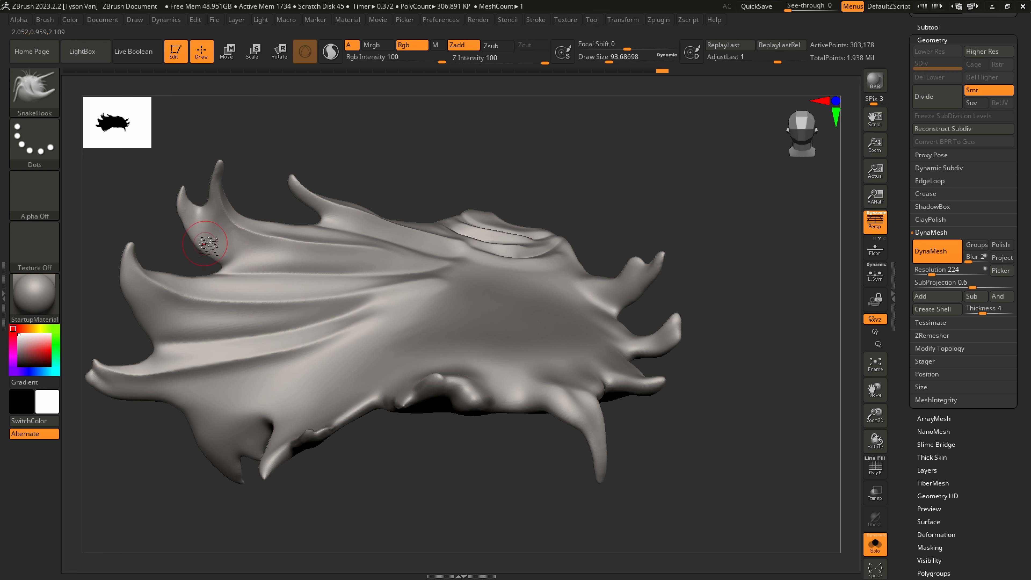
Switch to DamStandard at draw size about 217 and raise long inverted fold strokes between the bottom hem strands and the upper back
right_click_drag(306, 255, 370, 383)
key("b")
key("d")
key("s")
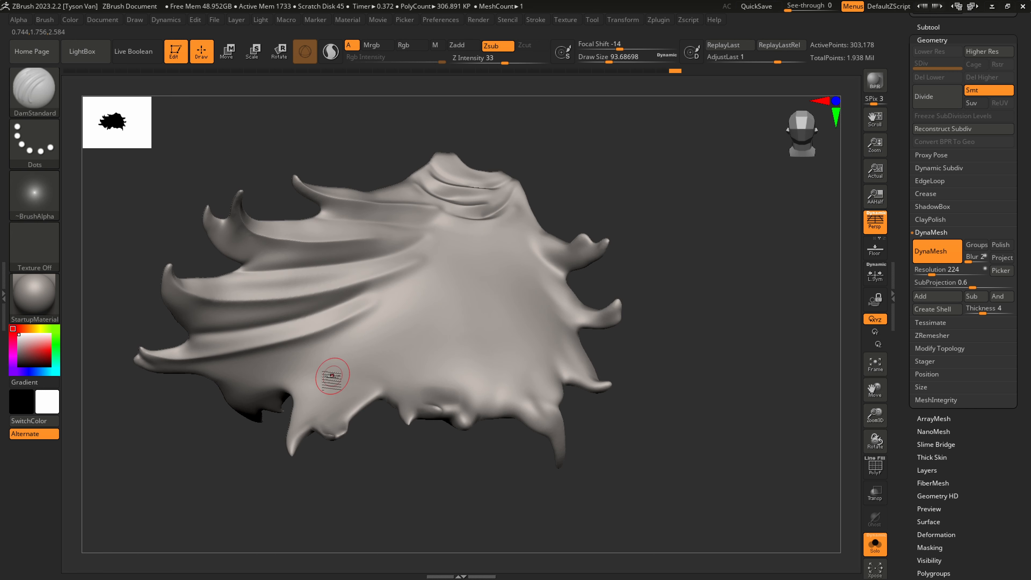
key("s")
left_click_drag(261, 402, 276, 402)
right_click_drag(251, 426, 242, 396, "alt")
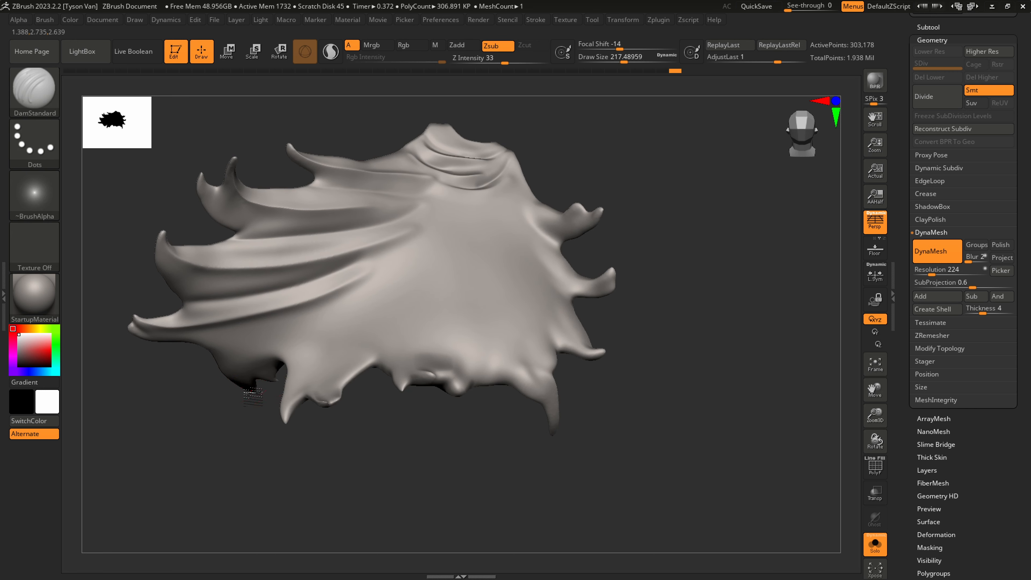
mouse_move(246, 390)
left_mouse_down("alt")
mouse_move(293, 326)
mouse_move(408, 241)
left_mouse_up("alt")
mouse_move(444, 211)
left_mouse_down("alt")
mouse_move(416, 273)
mouse_move(292, 414)
left_mouse_up("alt")
Carve folds from the centre of the upper back down to the bottom hem and smooth their upper ends
right_click_drag(315, 383, 348, 426)
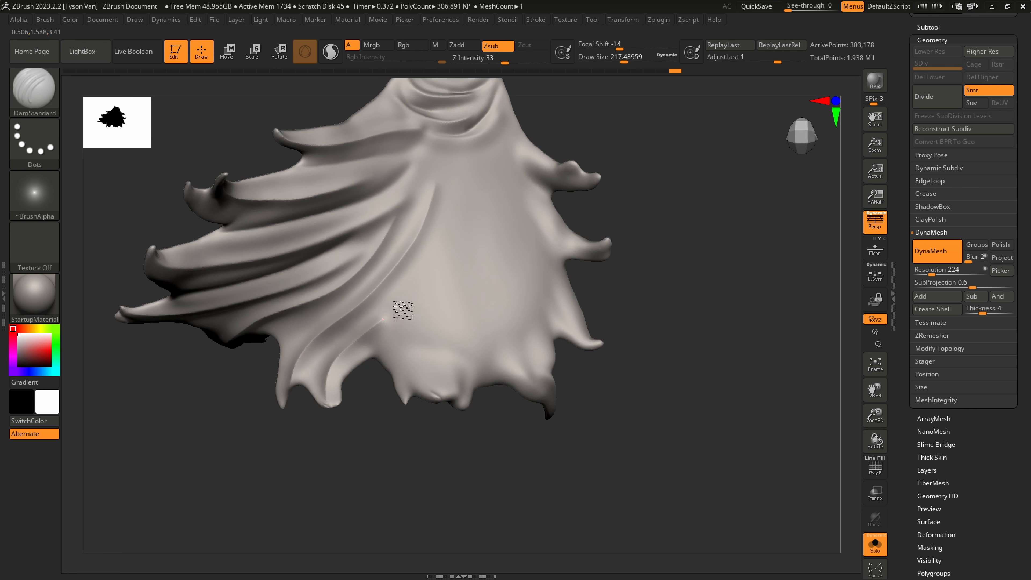
left_click_drag(444, 178, 411, 271)
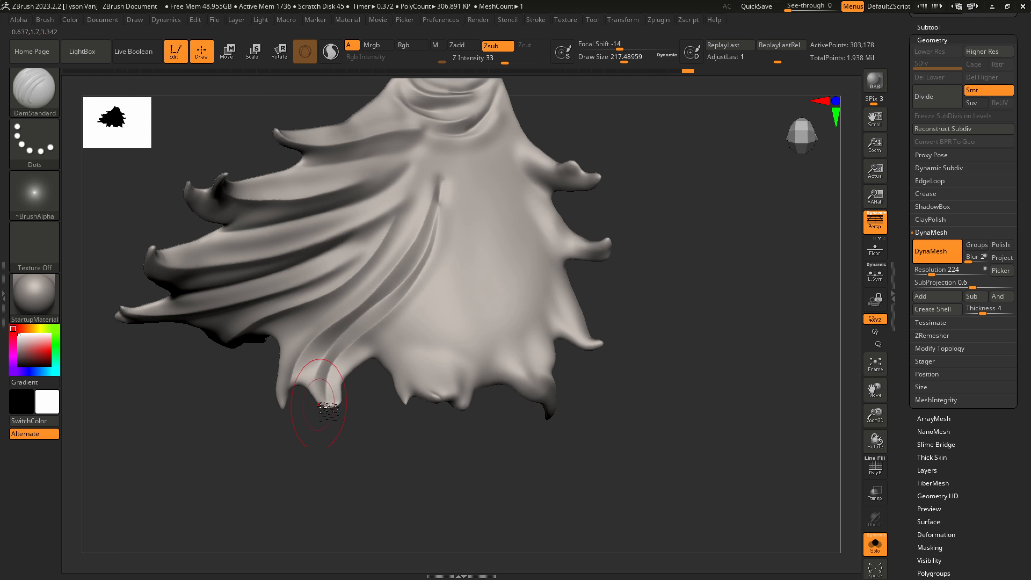
key("shift")
left_click_drag(447, 191, 451, 228, "shift")
left_click_drag(463, 175, 450, 394)
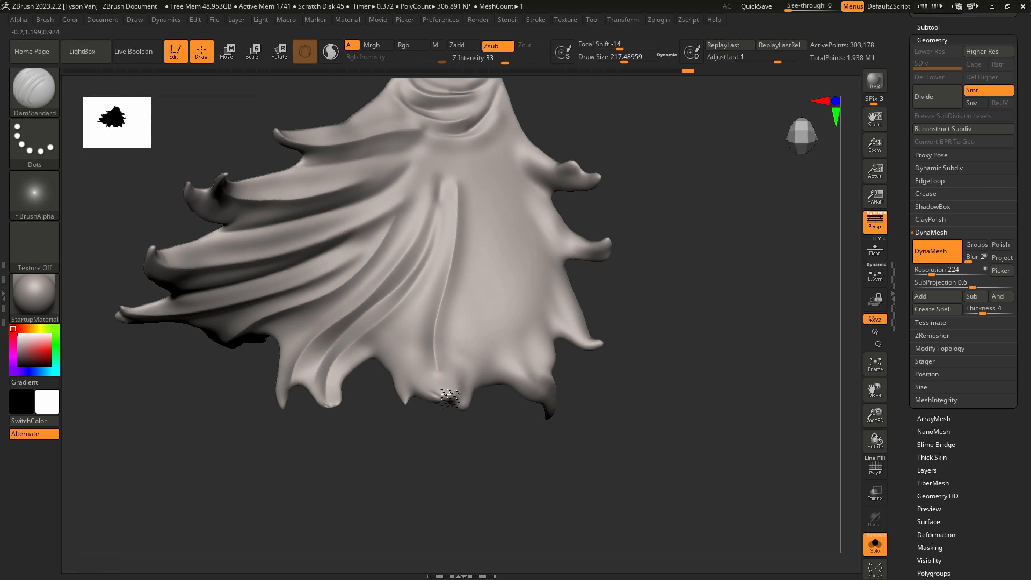
Carve folds along the bottom hem's central and corner strands up to the mid-back and smooth them
right_click_drag(449, 393, 449, 360)
mouse_move(404, 393)
left_mouse_down()
mouse_move(464, 216)
mouse_move(461, 175)
left_mouse_up()
mouse_move(461, 179)
left_mouse_down("shift")
mouse_move(465, 218)
mouse_move(421, 303)
mouse_move(404, 392)
mouse_move(484, 245)
mouse_move(492, 380)
mouse_move(498, 303)
mouse_move(551, 387)
left_mouse_up("shift")
right_click_drag(549, 348, 538, 332)
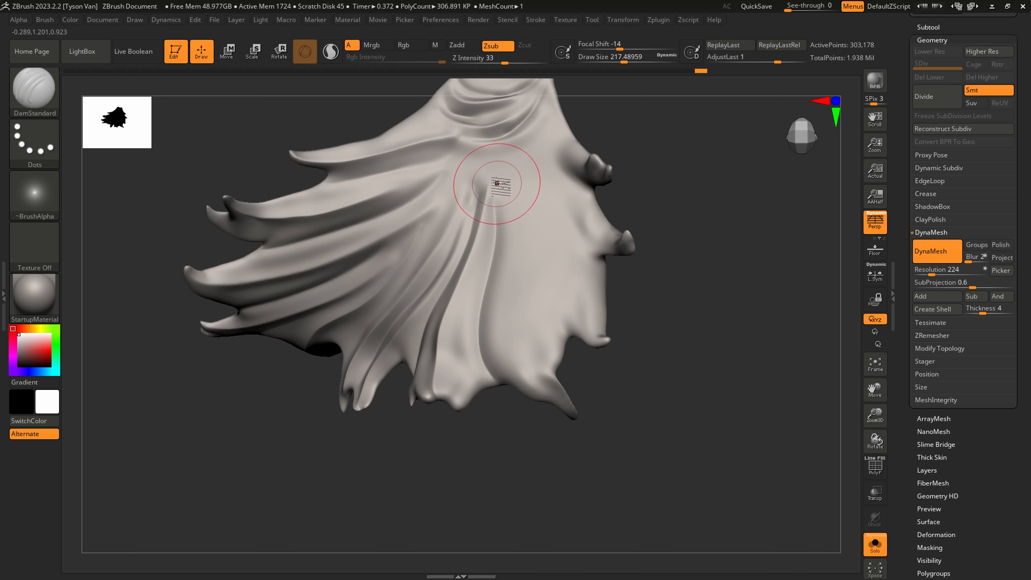
mouse_move(498, 188)
left_mouse_down()
mouse_move(547, 393)
mouse_move(572, 417)
left_mouse_up()
left_click_drag(510, 297, 506, 271, "shift")
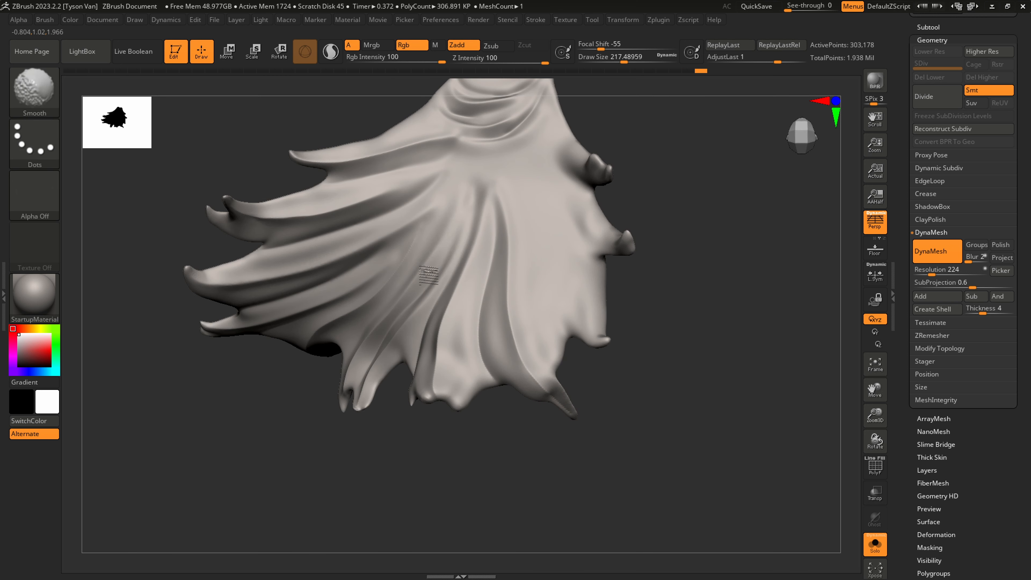
Carve folds from the upper back to the strands on the cloak's opposite side edge and smooth them
mouse_move(510, 186)
left_mouse_down()
mouse_move(538, 254)
mouse_move(551, 356)
mouse_move(535, 224)
mouse_move(600, 347)
left_mouse_up()
left_click_drag(604, 300, 535, 169)
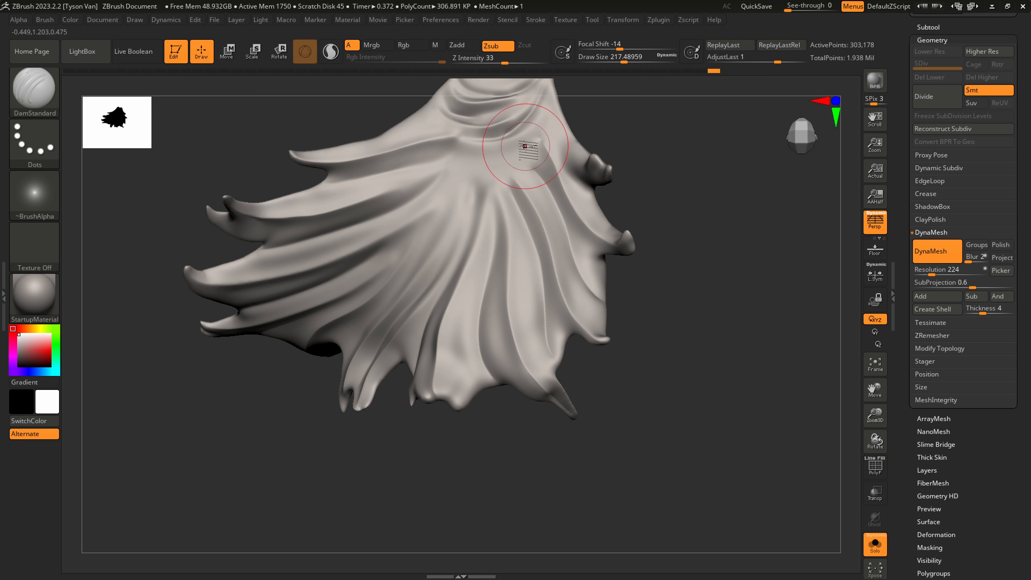
key("shift")
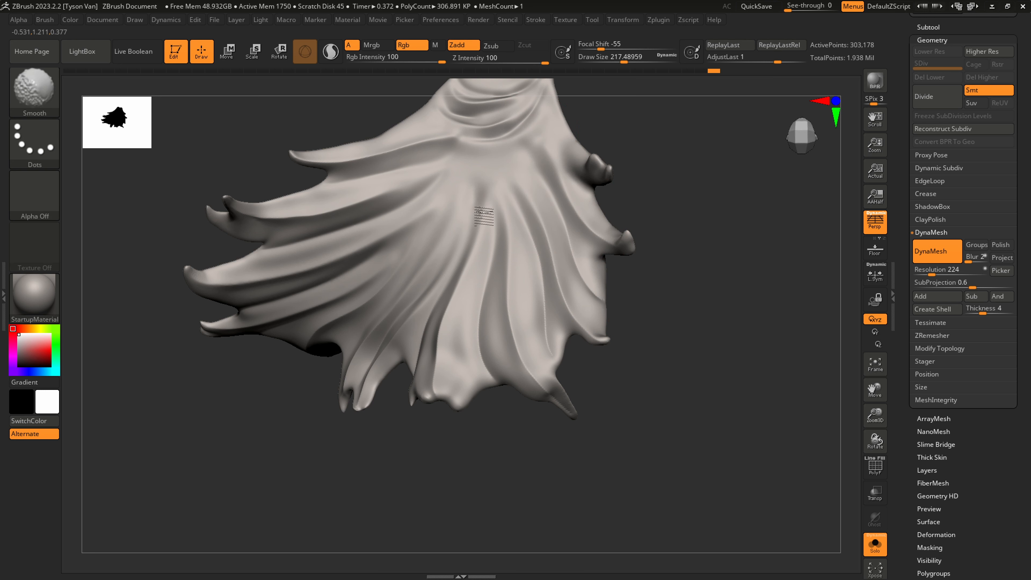
left_click_drag(538, 223, 559, 268, "shift")
Show the whole figure again and carve long folds along the cloak's side beneath the arm towards the hem strands
mouse_move(560, 269)
right_mouse_down("ctrl")
mouse_move(530, 233)
mouse_move(521, 276)
mouse_move(544, 250)
mouse_move(483, 298)
right_mouse_up("ctrl")
key("shift")
mouse_move(483, 299)
right_mouse_down("ctrl")
mouse_move(457, 280)
mouse_move(543, 329)
right_mouse_up("ctrl")
left_click(881, 538)
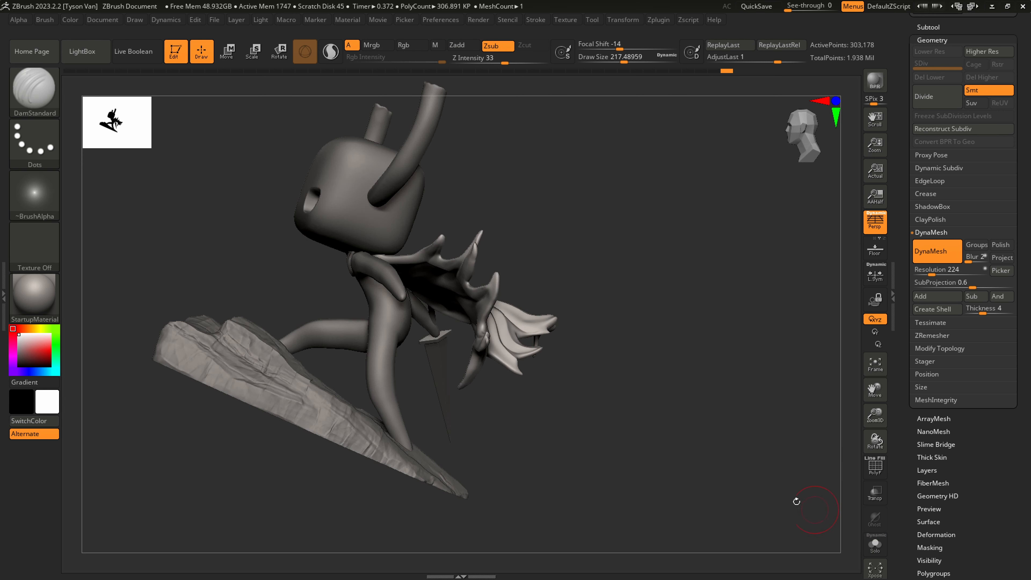
mouse_move(794, 495)
right_mouse_down()
mouse_move(599, 422)
mouse_move(528, 306)
mouse_move(490, 297)
right_mouse_up()
mouse_move(459, 280)
left_mouse_down()
mouse_move(541, 313)
mouse_move(627, 319)
left_mouse_up()
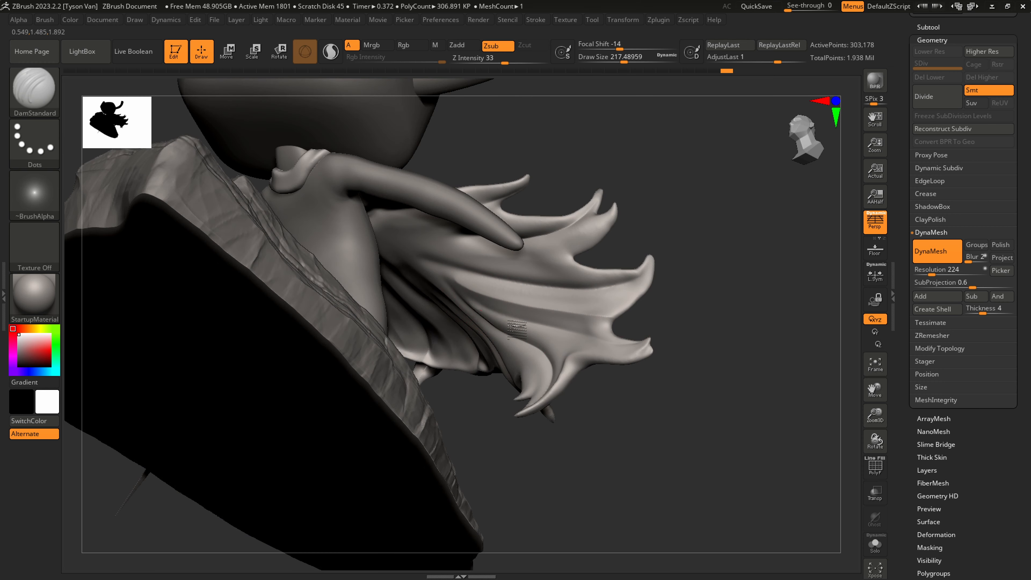
mouse_move(420, 247)
left_mouse_down()
mouse_move(560, 290)
mouse_move(621, 295)
left_mouse_up()
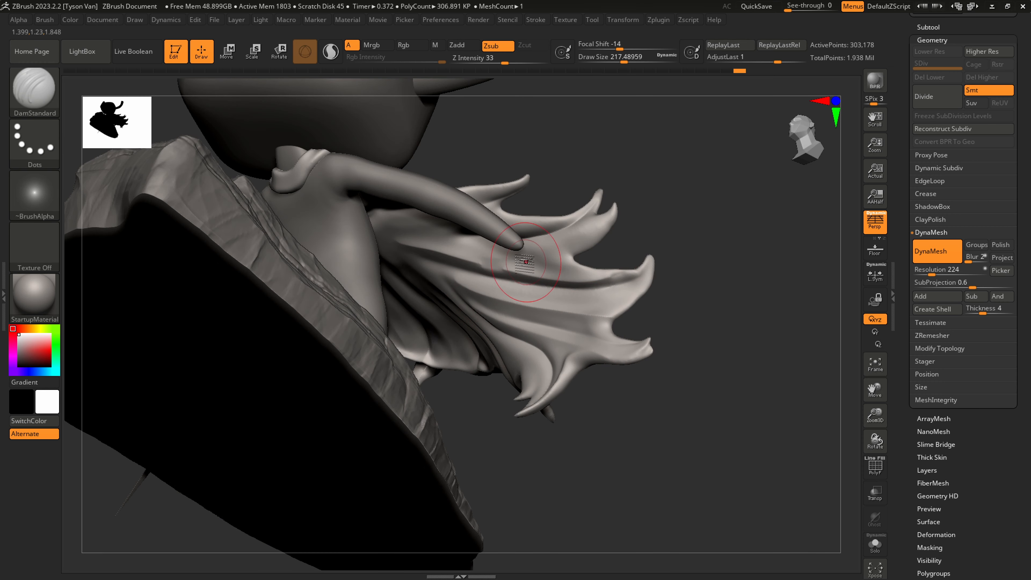
Undo the last carved stroke, smooth the folds beneath the arm, and carve a fold across the cloak's upper back near the shoulder
key("ctrl+z")
right_click_drag(503, 280, 435, 249)
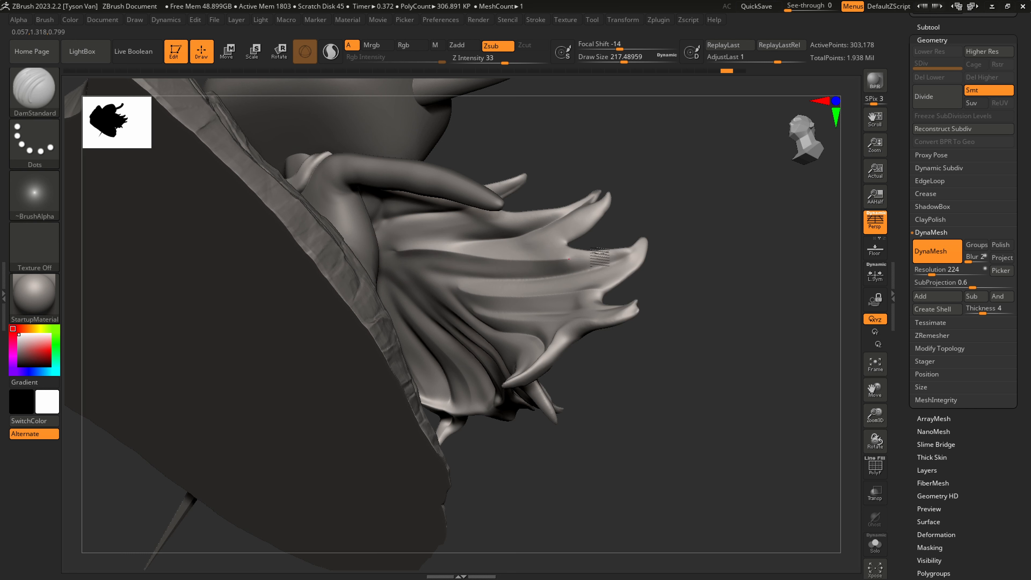
key("shift")
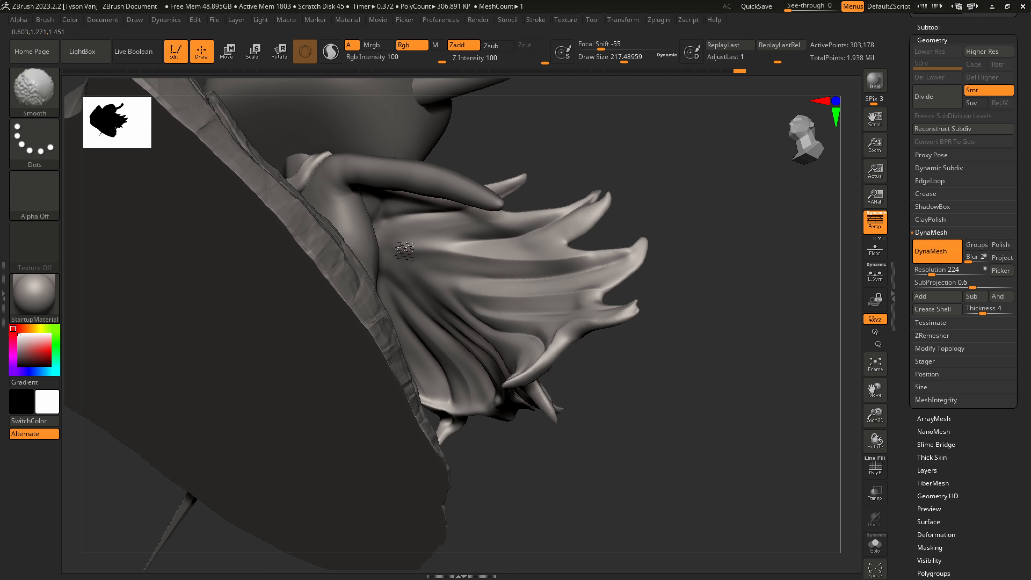
left_click_drag(493, 317, 475, 313, "shift")
mouse_move(475, 313)
right_mouse_down("ctrl")
mouse_move(460, 299)
mouse_move(546, 486)
mouse_move(504, 334)
right_mouse_up("ctrl")
right_click_drag(406, 281, 431, 313, "ctrl")
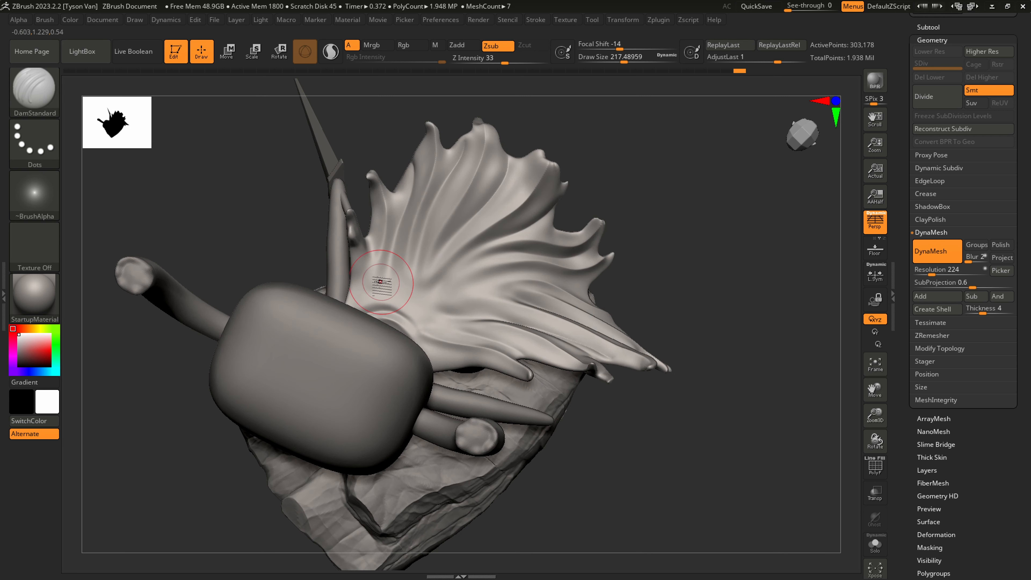
mouse_move(359, 303)
left_mouse_down()
mouse_move(403, 213)
mouse_move(398, 191)
left_mouse_up()
right_click_drag(467, 278, 394, 251, "ctrl")
mouse_move(515, 390)
right_mouse_down()
mouse_move(532, 311)
mouse_move(576, 318)
right_mouse_up()
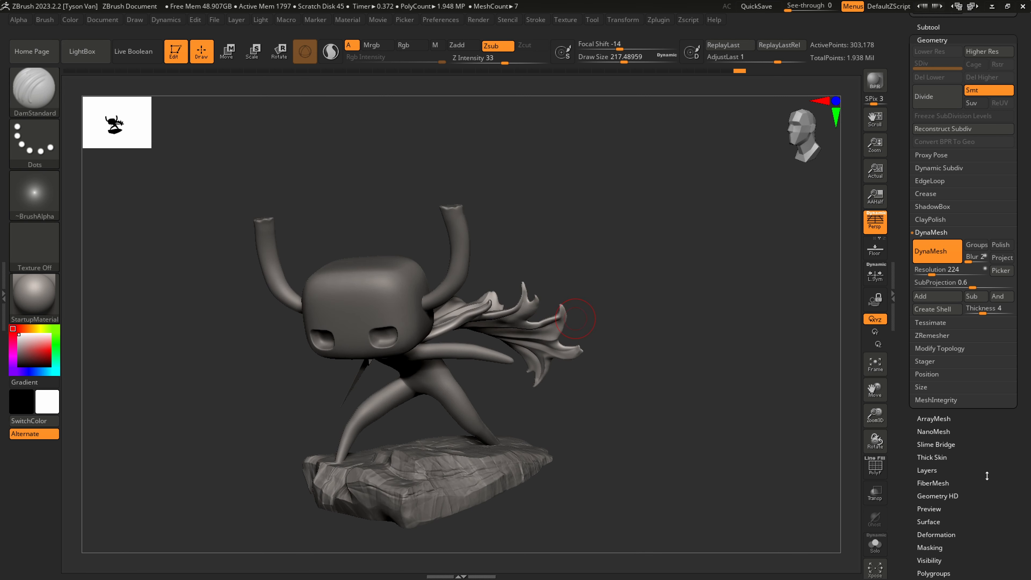
Thicken the cloak slightly with the Inflate deformation and update its DynaMesh
left_click_drag(987, 476, 979, 452)
left_click(943, 462)
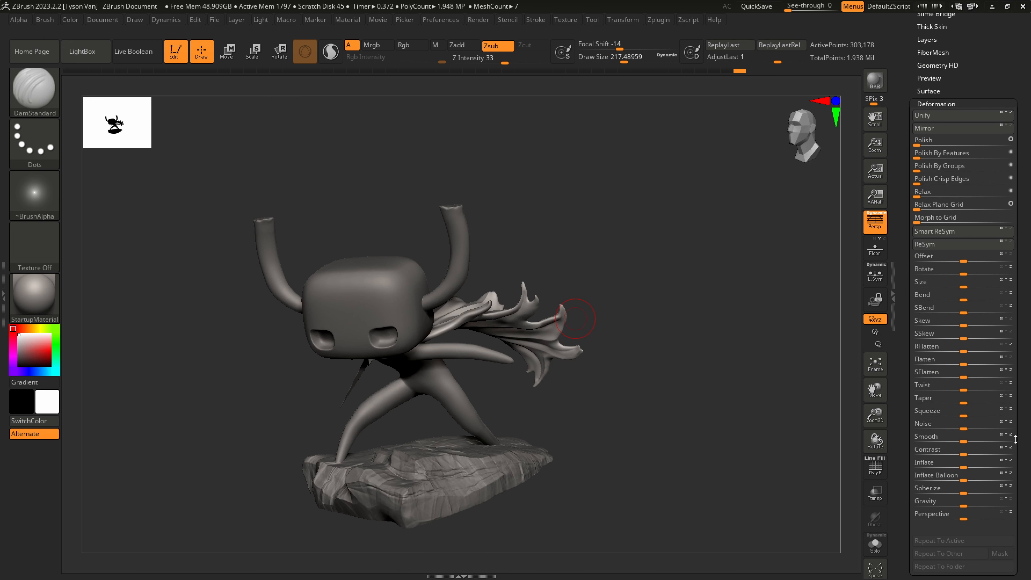
scroll(1016, 439, "down", 2)
left_click_drag(966, 425, 977, 427)
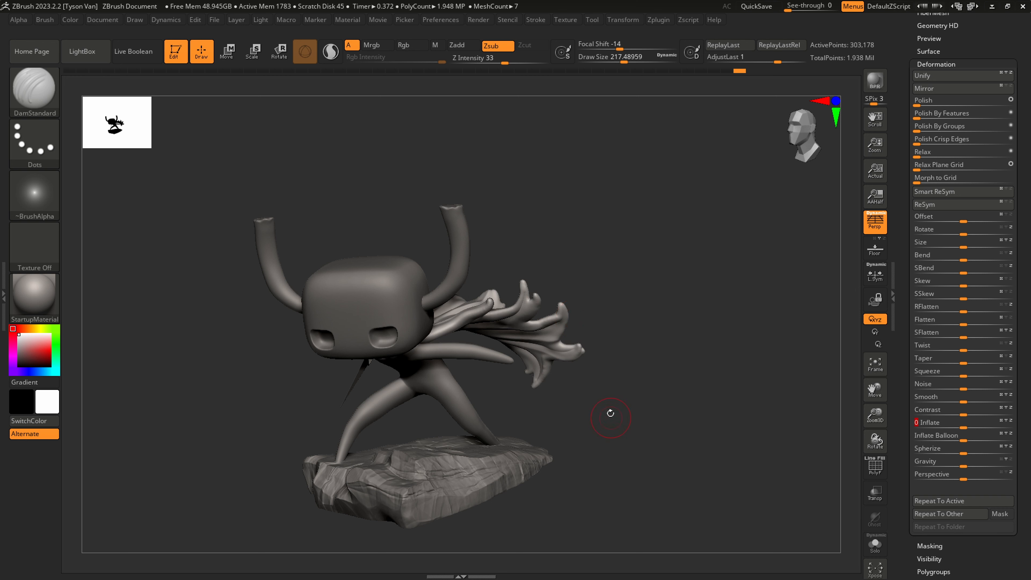
key("ctrl")
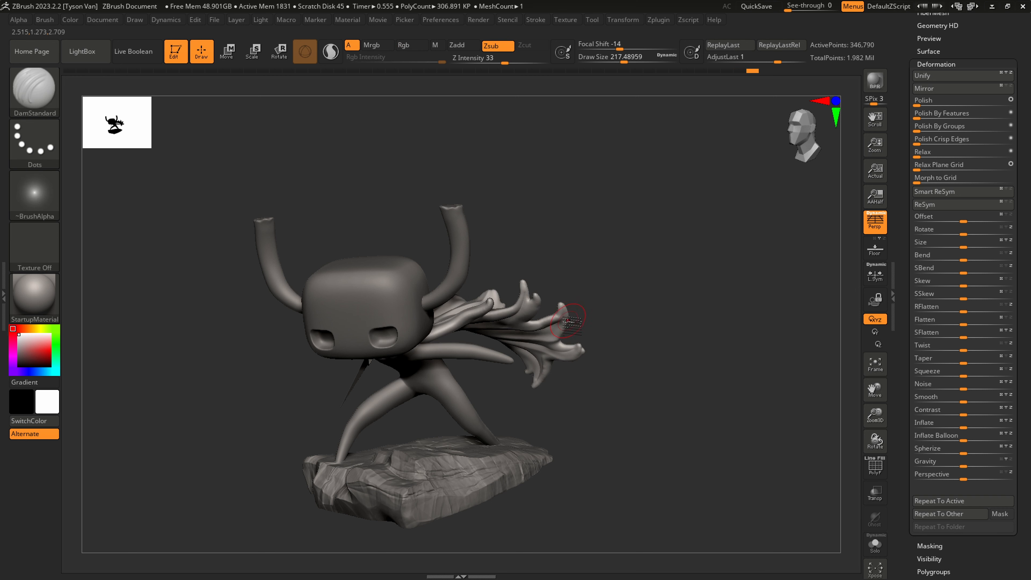
Pull the cloak's hem strand tips into longer, curved points with the SnakeHook brush
key("b")
key("s")
key("h")
key("s")
left_click_drag(561, 325, 558, 324)
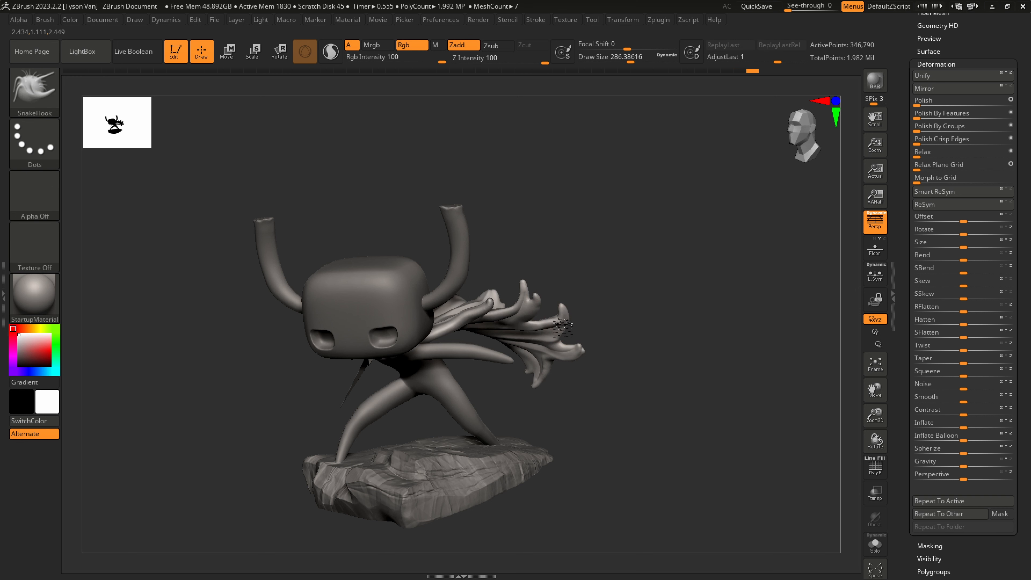
right_click_drag(511, 318, 526, 299)
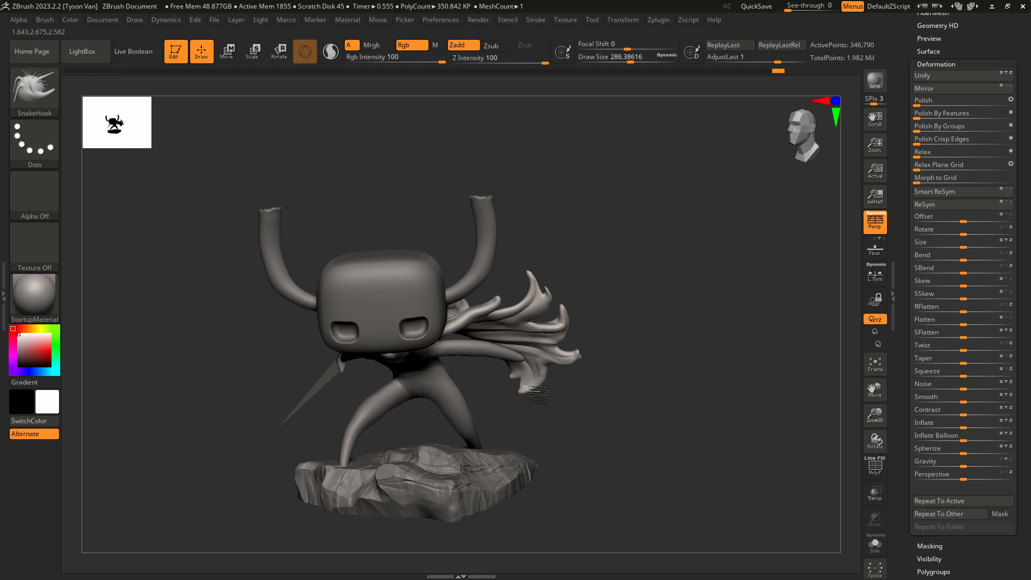
left_click_drag(534, 392, 546, 382)
mouse_move(546, 382)
right_mouse_down()
mouse_move(534, 382)
mouse_move(524, 345)
right_mouse_up()
mouse_move(524, 345)
right_mouse_down("shift")
mouse_move(484, 341)
mouse_move(512, 336)
mouse_move(511, 320)
right_mouse_up("shift")
left_click_drag(511, 307, 517, 302)
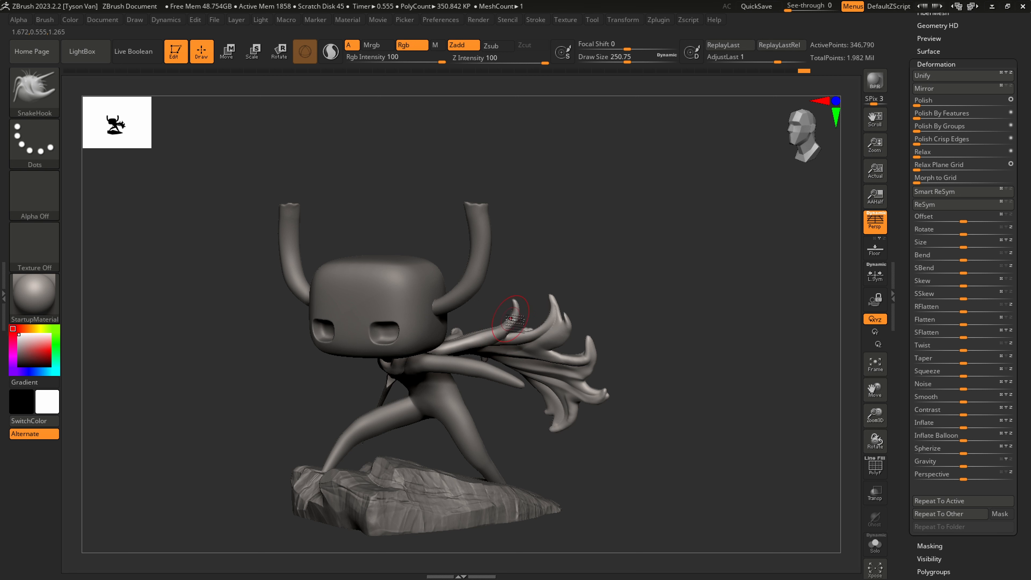
scroll(962, 162, "up", 8)
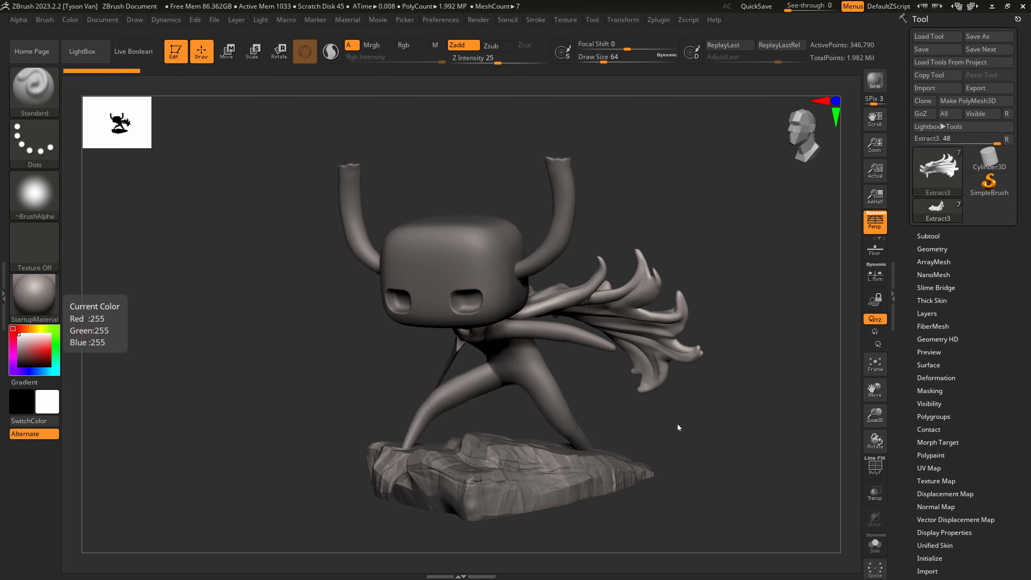
Pull the cloak's collar over the shoulder beneath the head using the SnakeHook brush at a draw size of about 492
left_click_drag(678, 427, 679, 406)
mouse_move(621, 392)
left_mouse_down("alt")
mouse_move(599, 440)
mouse_move(553, 391)
mouse_move(565, 362)
left_mouse_up("alt")
key("b")
key("s")
key("h")
left_click(569, 414)
key("s")
right_click_drag(565, 368, 435, 378)
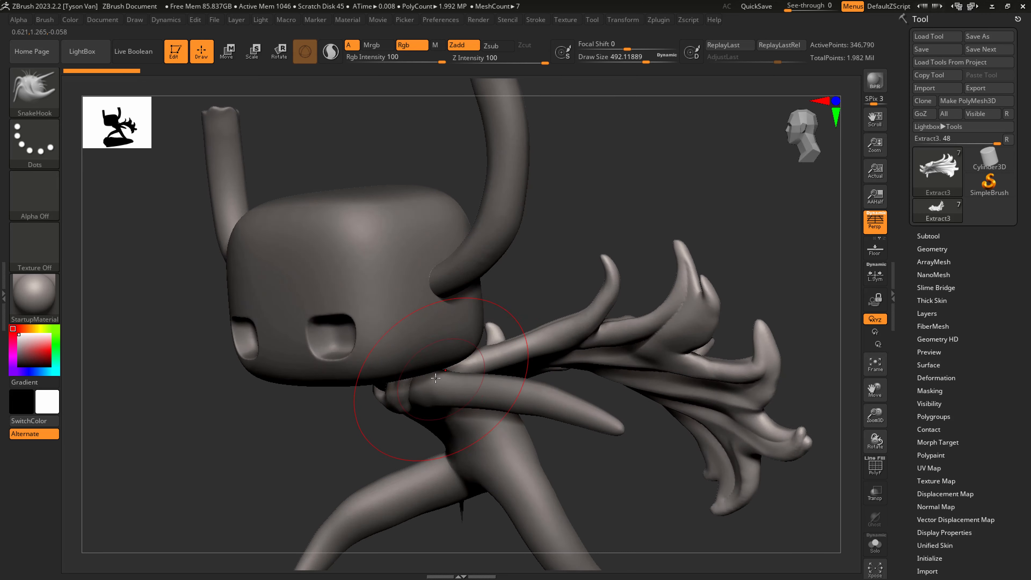
left_click_drag(422, 379, 431, 377)
right_click_drag(431, 377, 502, 351)
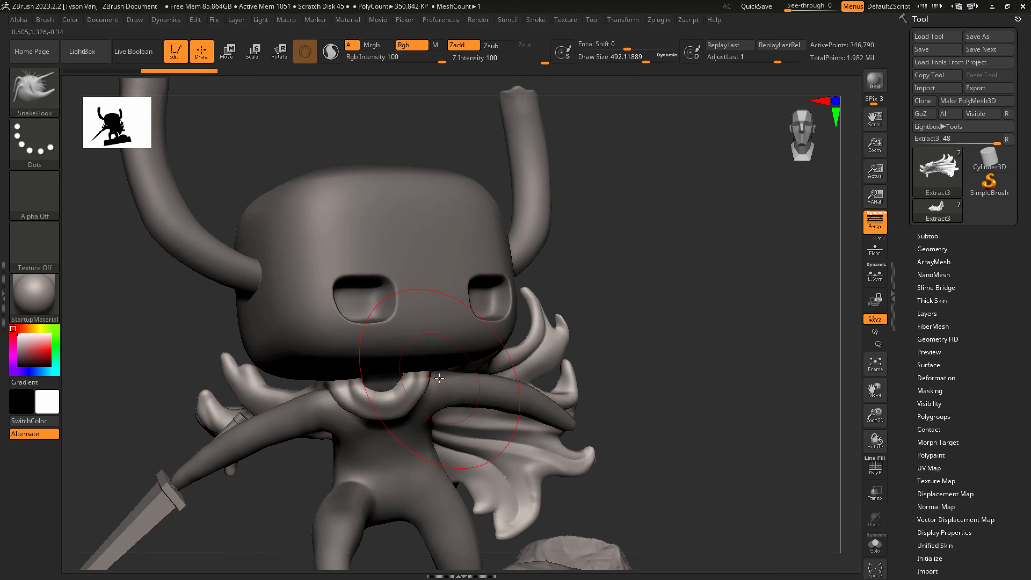
Pull the front collar up around the neck, refine it with SnakeHook at a draw size of about 338, and smooth it
left_click_drag(424, 393, 461, 375)
right_click_drag(472, 369, 426, 382)
left_click_drag(426, 388, 457, 380)
right_click_drag(471, 374, 445, 381)
key("s")
mouse_move(445, 383)
left_mouse_down()
mouse_move(435, 382)
mouse_move(446, 380)
left_mouse_up()
mouse_move(451, 382)
right_mouse_down()
mouse_move(448, 398)
mouse_move(466, 376)
right_mouse_up()
key("shift")
left_click_drag(466, 383, 467, 373, "shift")
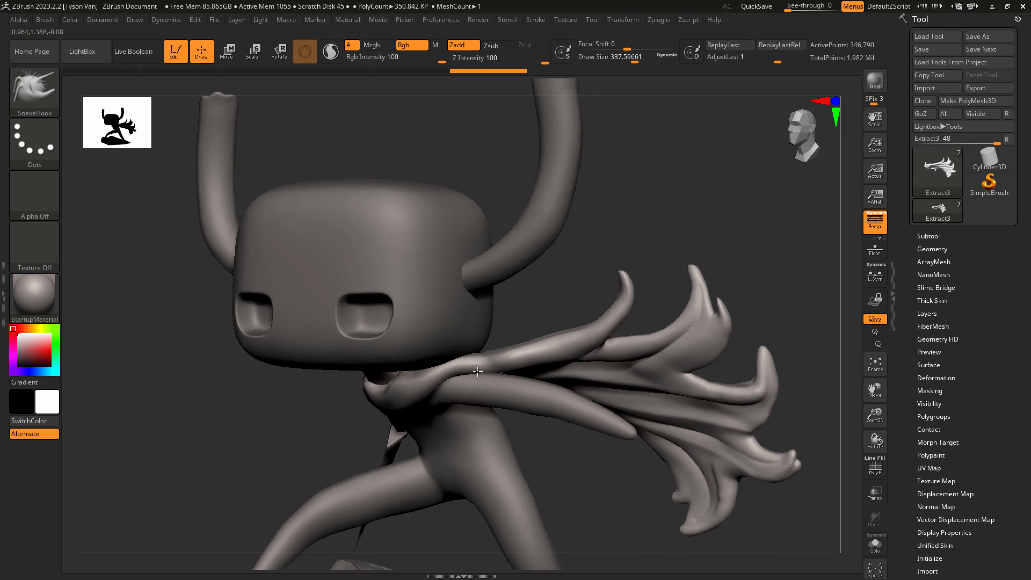
Shape the collar over both shoulders with SnakeHook, smooth the sword-arm side, and refine it at a draw size of about 207
right_click_drag(468, 376, 507, 365)
left_click_drag(454, 383, 468, 382)
right_click_drag(467, 382, 312, 377)
mouse_move(308, 384)
left_mouse_down()
mouse_move(280, 372)
mouse_move(293, 376)
left_mouse_up()
right_click_drag(241, 384, 297, 382)
left_click_drag(248, 381, 219, 378)
left_click_drag(226, 381, 248, 384, "shift")
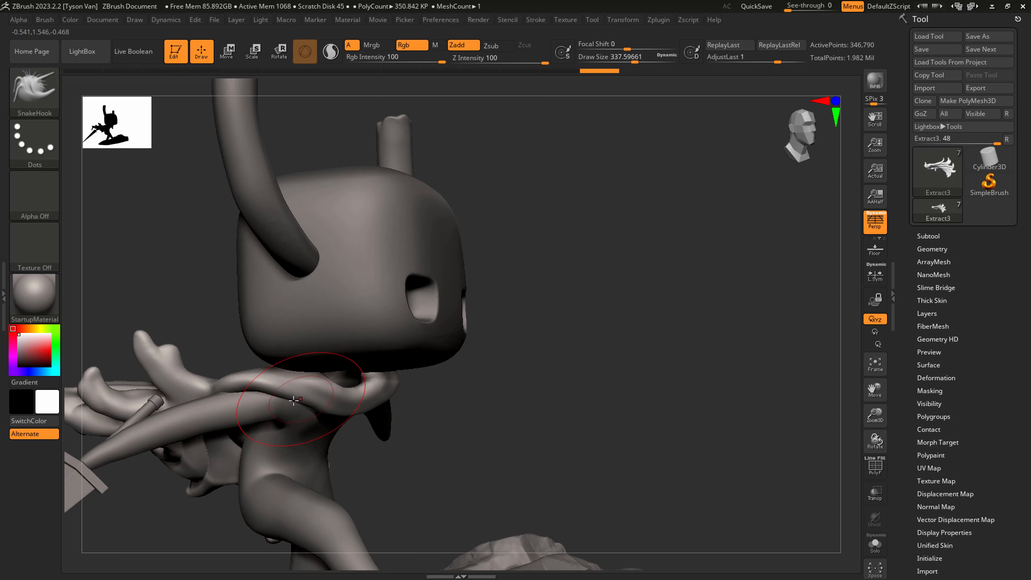
right_click_drag(262, 387, 288, 404)
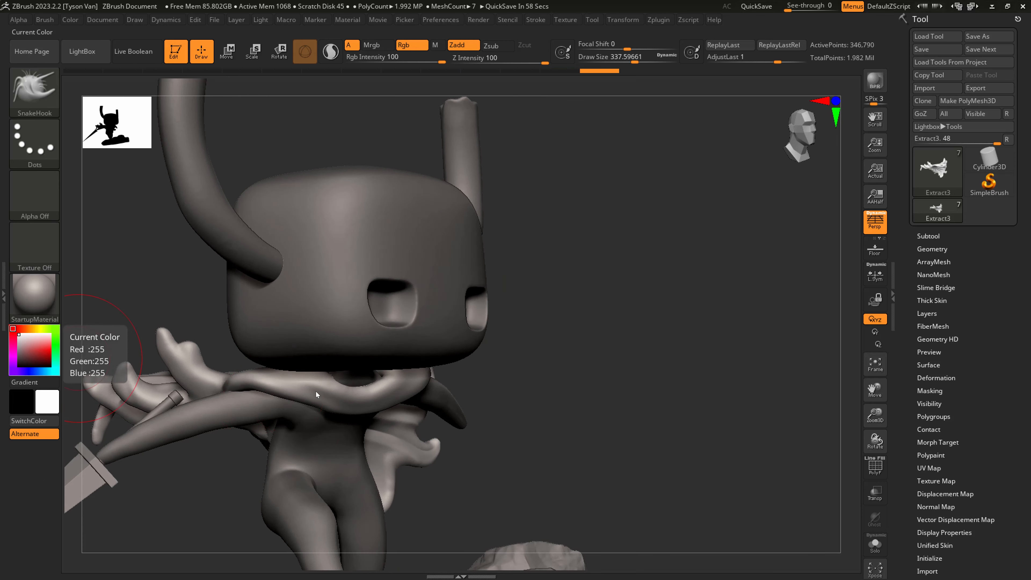
key("s")
left_click_drag(262, 382, 247, 384)
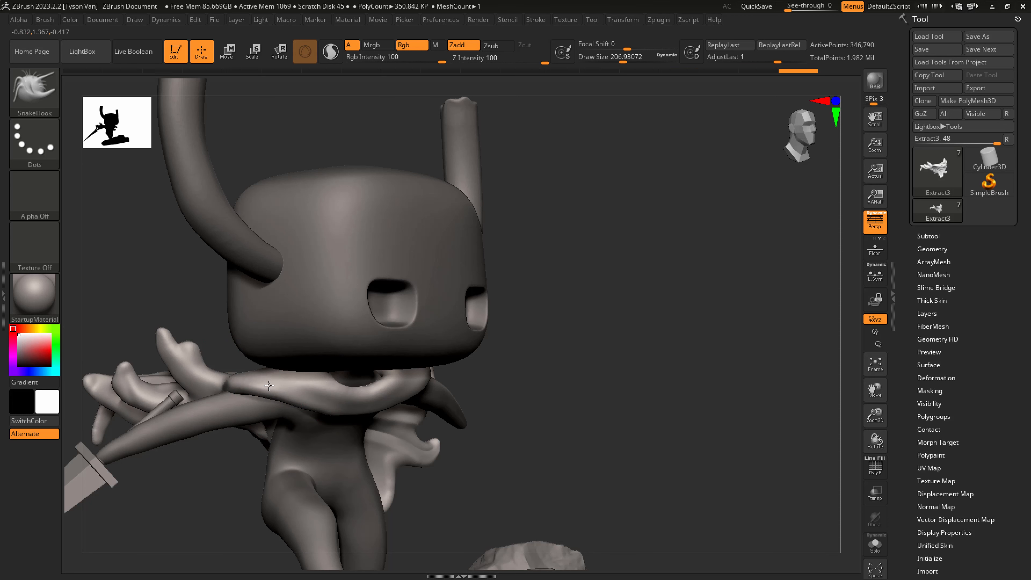
left_click_drag(476, 449, 455, 378)
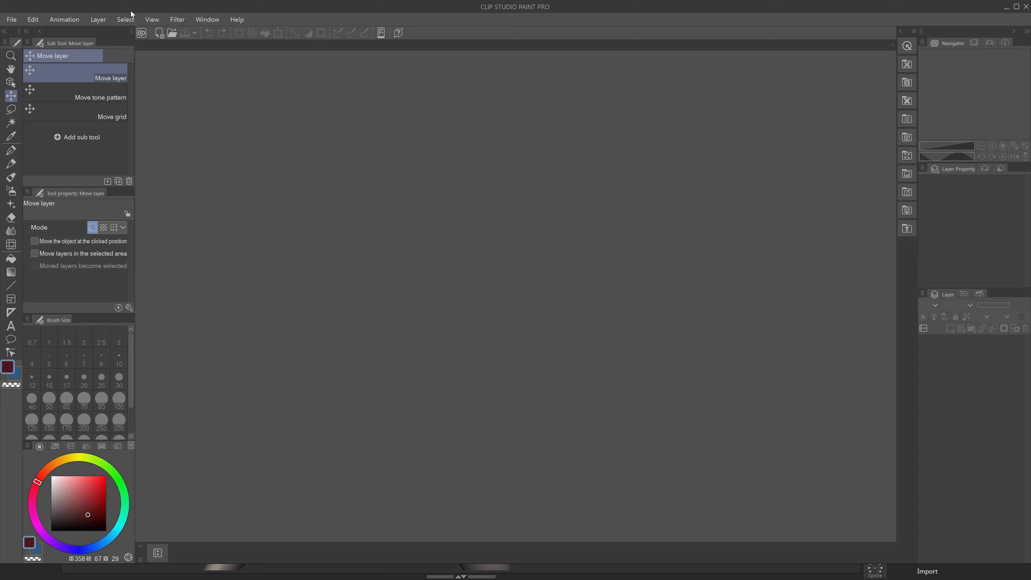
Switch to Clip Studio Paint and open the recent concept file hollowKnight_001.clip
left_click(16, 21)
mouse_move(40, 65)
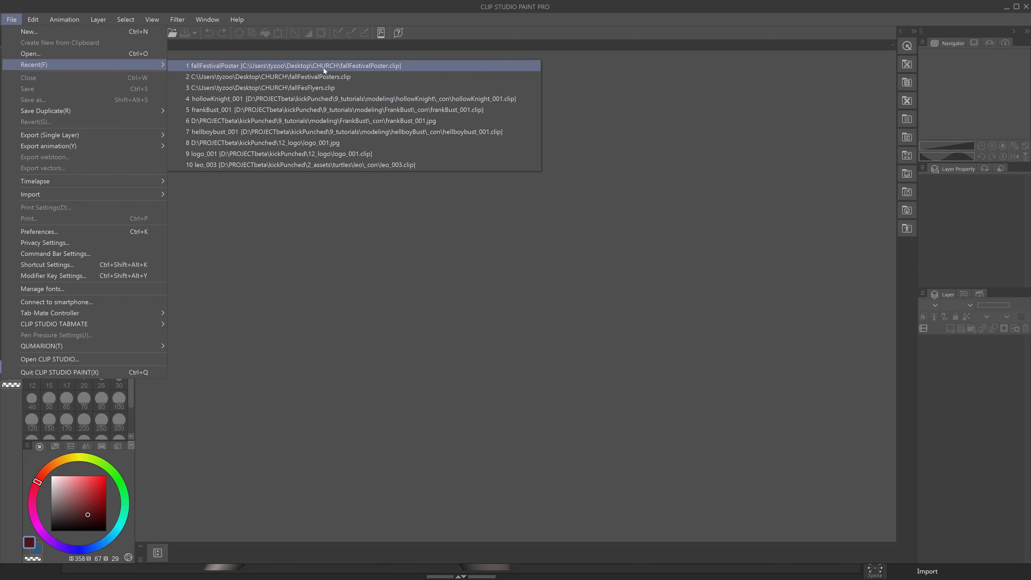
left_click(391, 101)
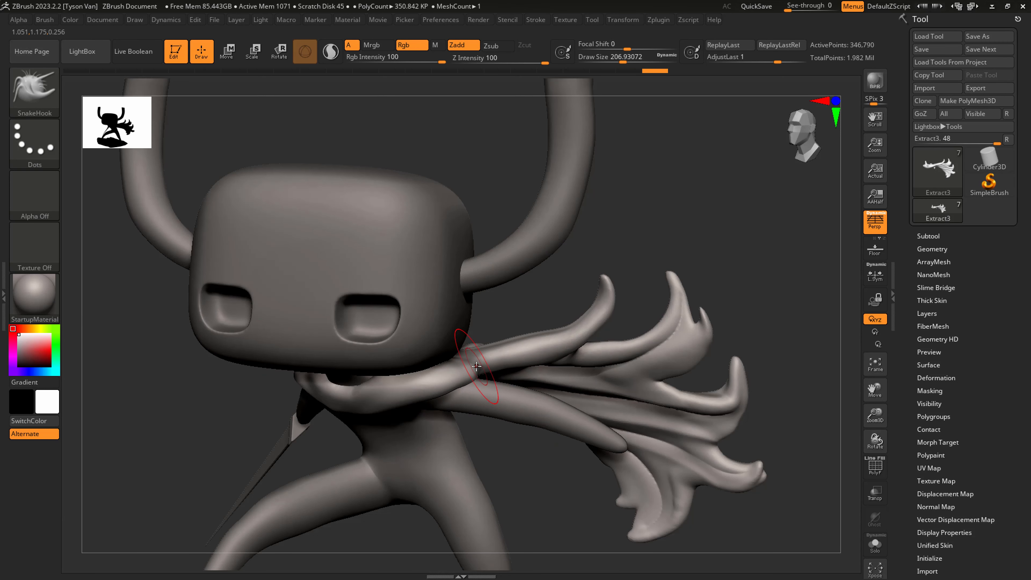
In ZBrush, pull and smooth the cloak's edge behind the shoulder, update its DynaMesh, and turn on the PolyFrame display
left_click_drag(492, 362, 496, 366)
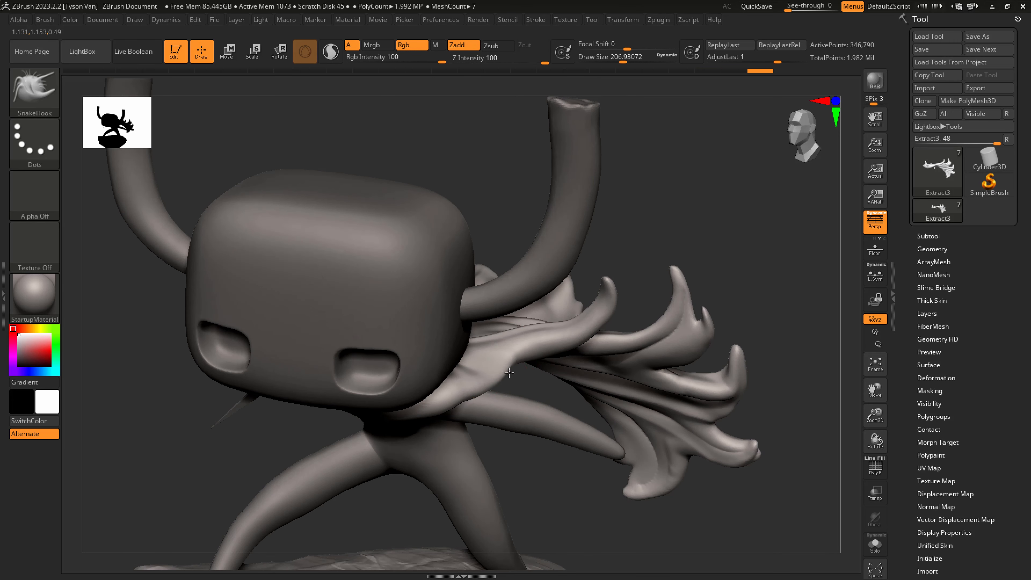
mouse_move(509, 373)
left_mouse_down()
mouse_move(490, 359)
mouse_move(546, 351)
left_mouse_up()
key("shift")
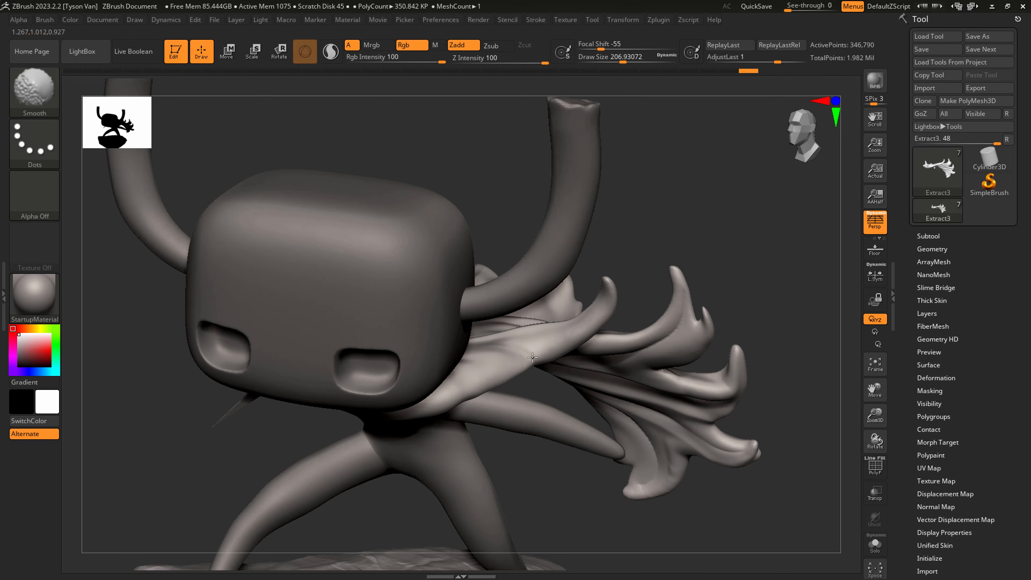
left_click_drag(467, 384, 471, 423, "shift")
mouse_move(570, 509)
left_mouse_down()
mouse_move(574, 481)
mouse_move(585, 495)
left_mouse_up()
key("shift+f")
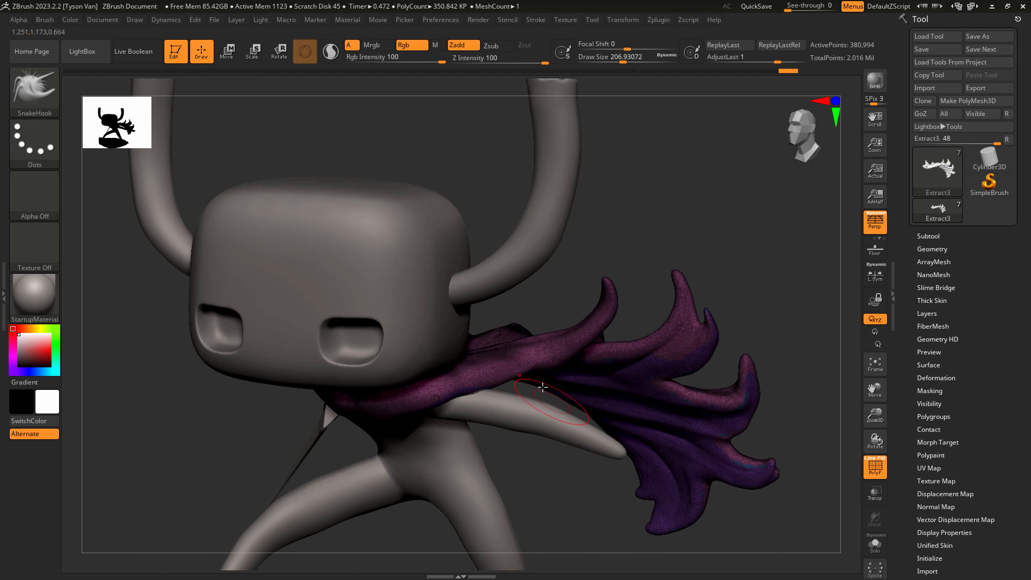
Smooth the cloak's shoulder edge, pull it over the free arm with SnakeHook, and select the ClayBuildup brush
key("shift")
left_click_drag(536, 362, 545, 368, "shift")
right_click_drag(498, 361, 500, 396)
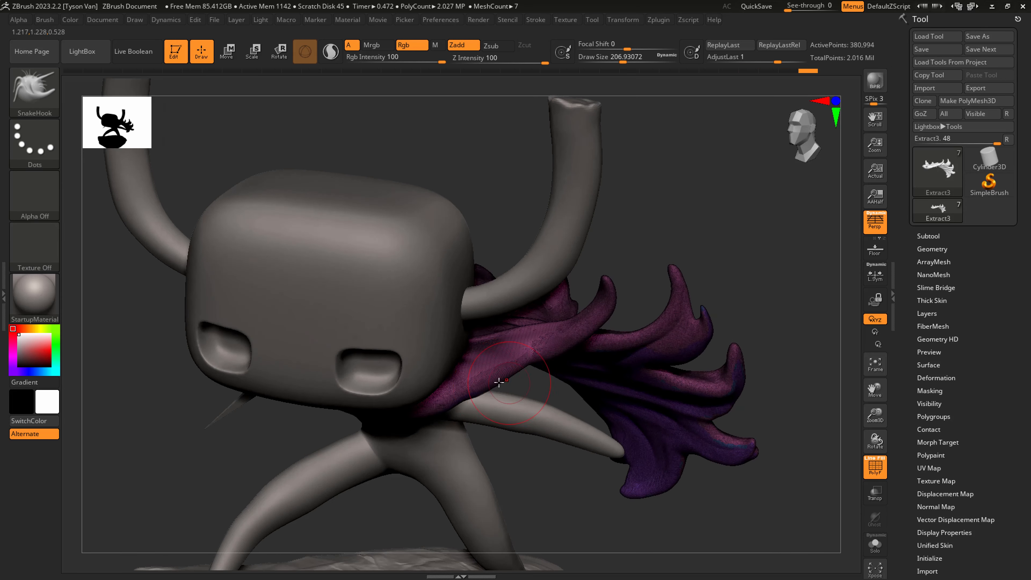
left_click_drag(504, 404, 474, 386)
mouse_move(480, 401)
right_mouse_down()
mouse_move(476, 369)
mouse_move(470, 394)
mouse_move(353, 419)
right_mouse_up()
key("2")
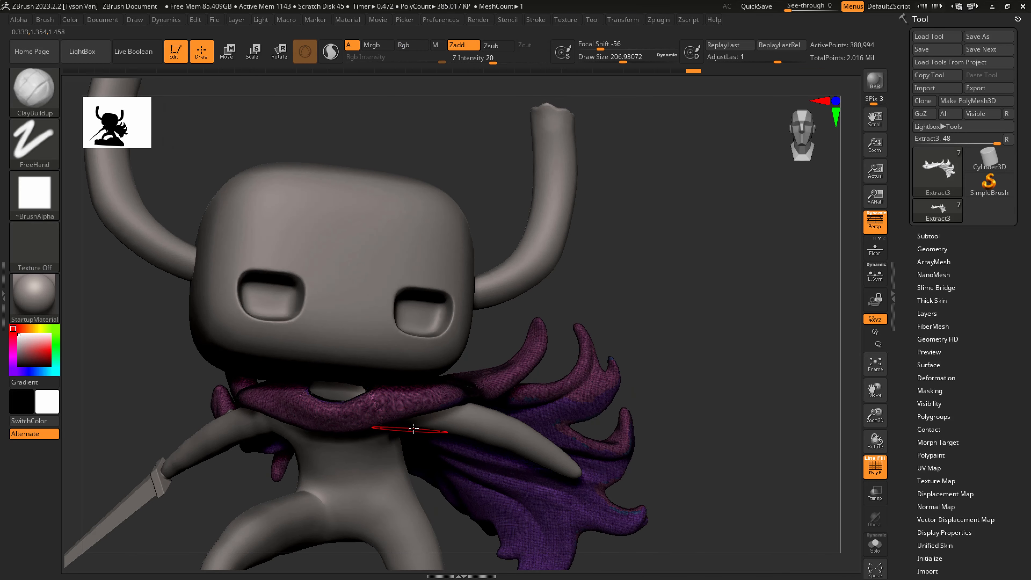
Carve a vertical crease at the scarf collar's front centre with DamStandard at draw size about 80, and smooth its edges
key("3")
right_click_drag(351, 410, 382, 504, "ctrl")
key("s")
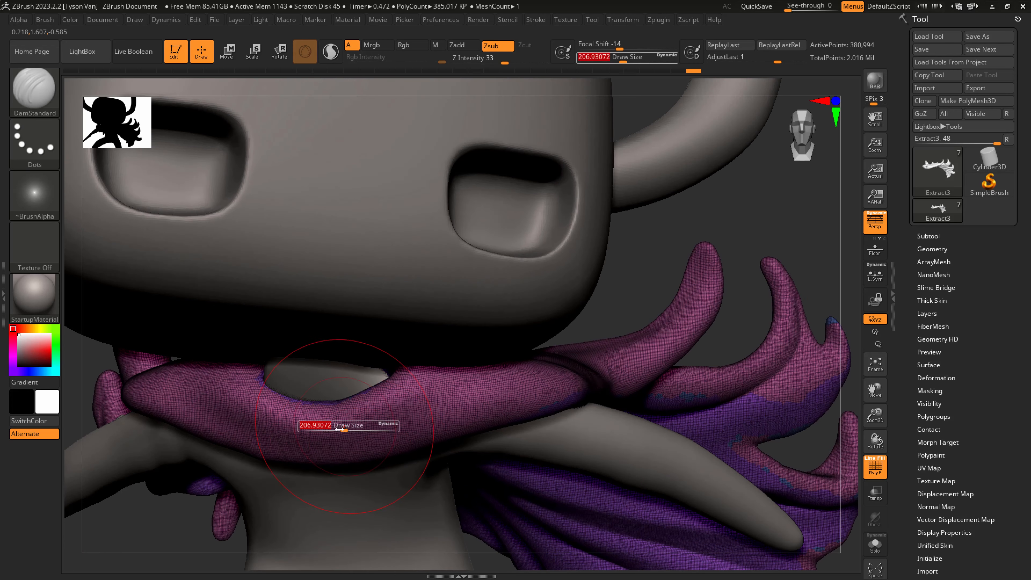
mouse_move(341, 429)
left_mouse_down()
mouse_move(325, 429)
mouse_move(328, 470)
left_mouse_up()
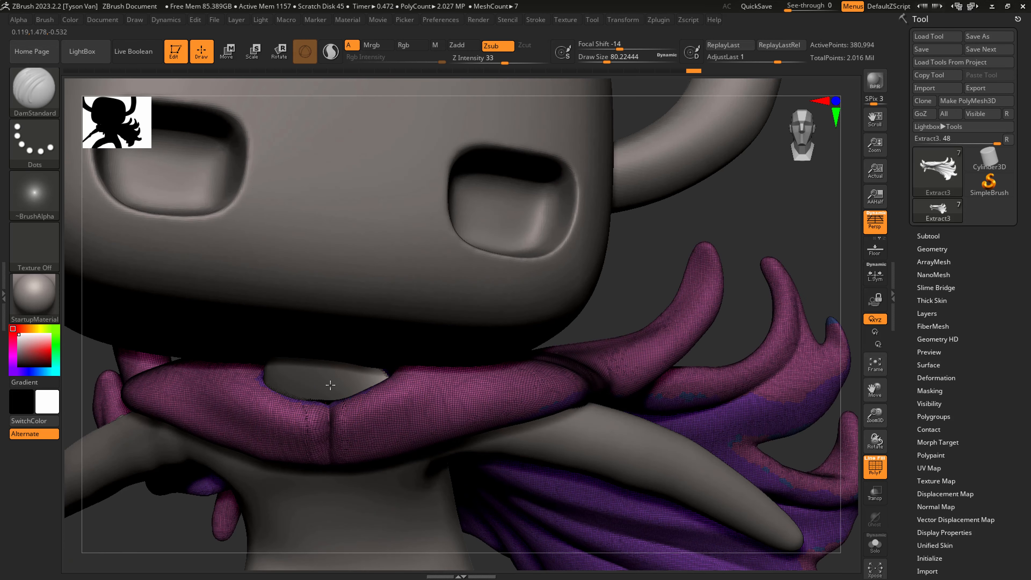
left_click_drag(326, 414, 329, 431)
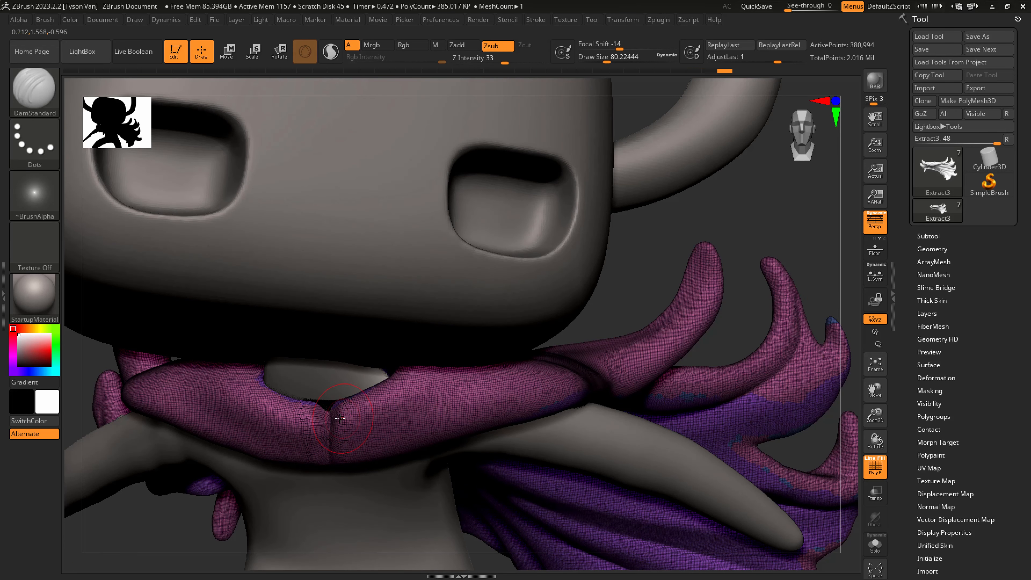
key("shift")
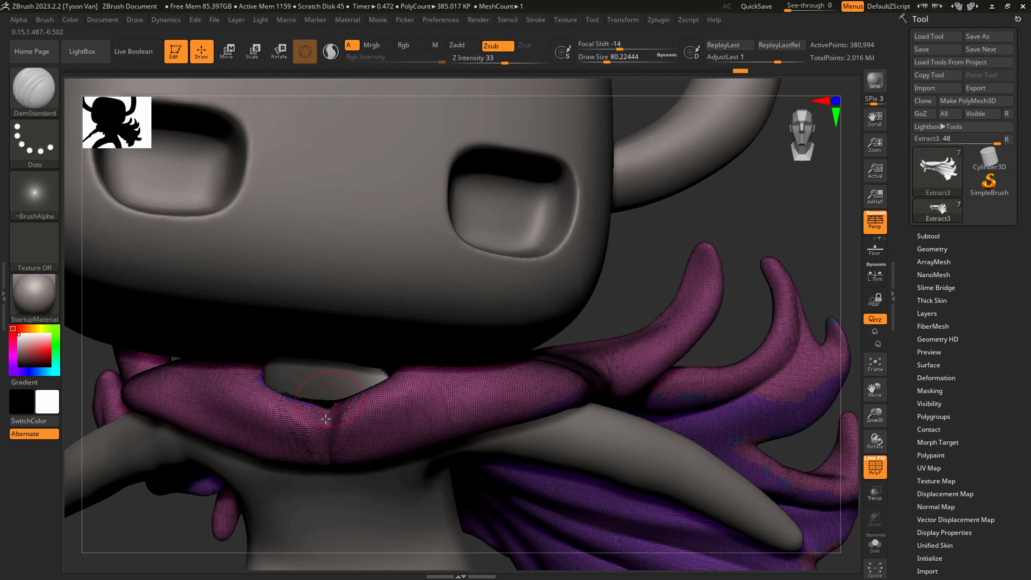
key("shift")
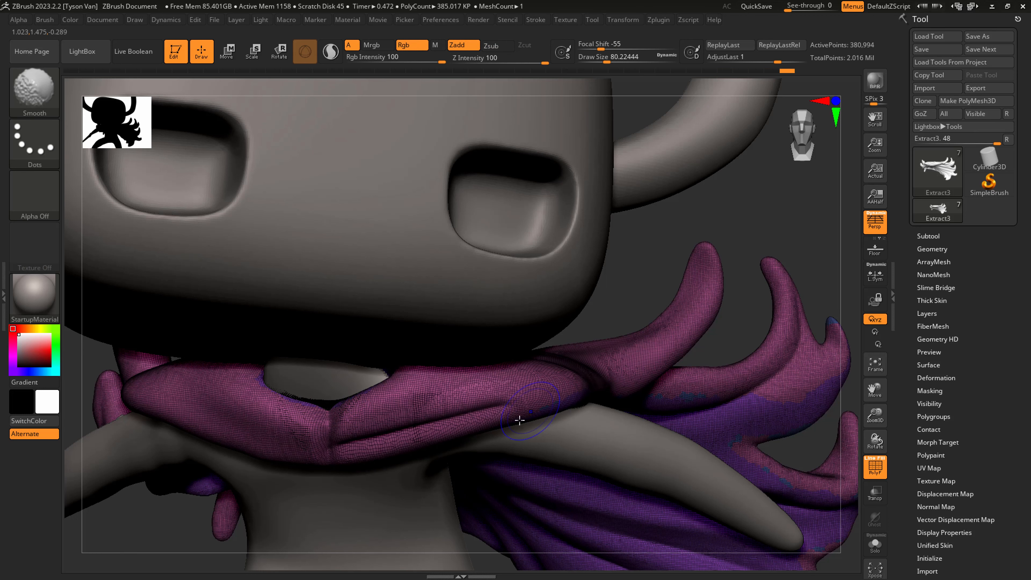
Turn off the polyframe and carve fine folds radiating from the centre crease across the collar's cape-side half at draw size about 56
key("shift+f")
key("s")
mouse_move(356, 426)
left_mouse_down()
mouse_move(347, 425)
mouse_move(450, 374)
left_mouse_up()
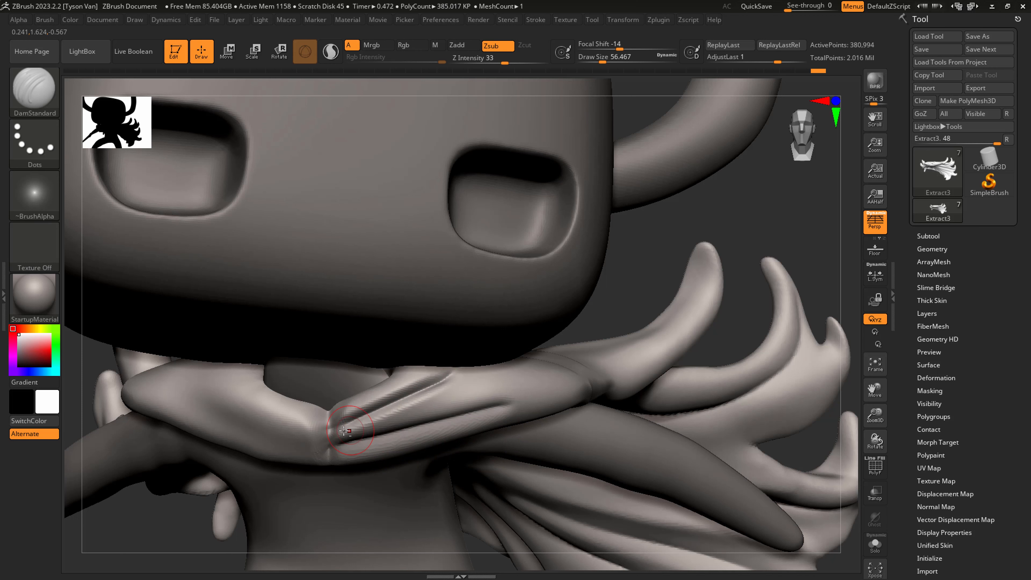
key("shift")
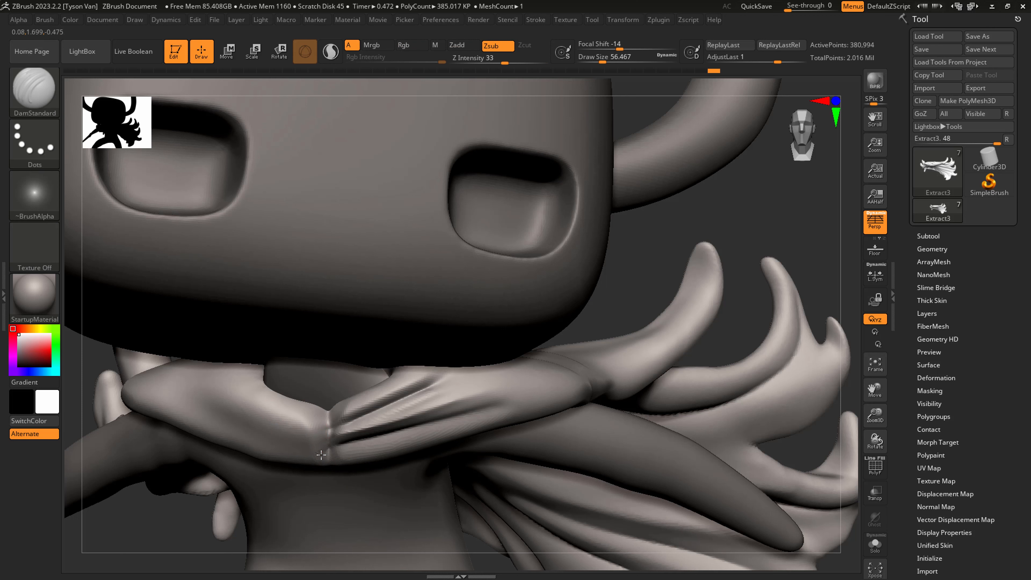
Carve matching folds from the centre crease across the sword-side half of the collar with DamStandard
left_click_drag(321, 455, 196, 443)
key("ctrl+z")
left_click_drag(326, 449, 202, 429)
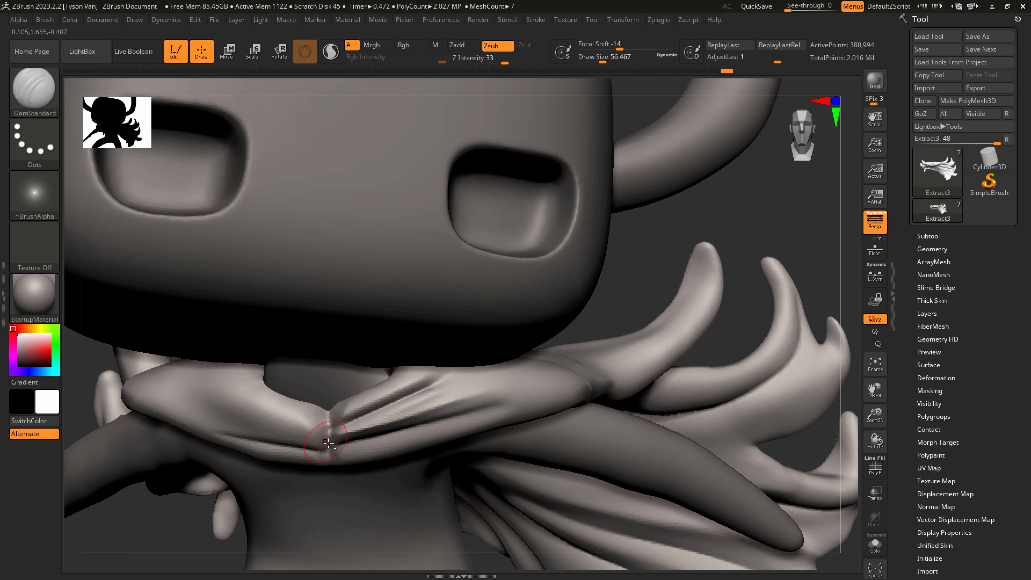
left_click_drag(329, 444, 225, 425)
left_click_drag(327, 428, 203, 388)
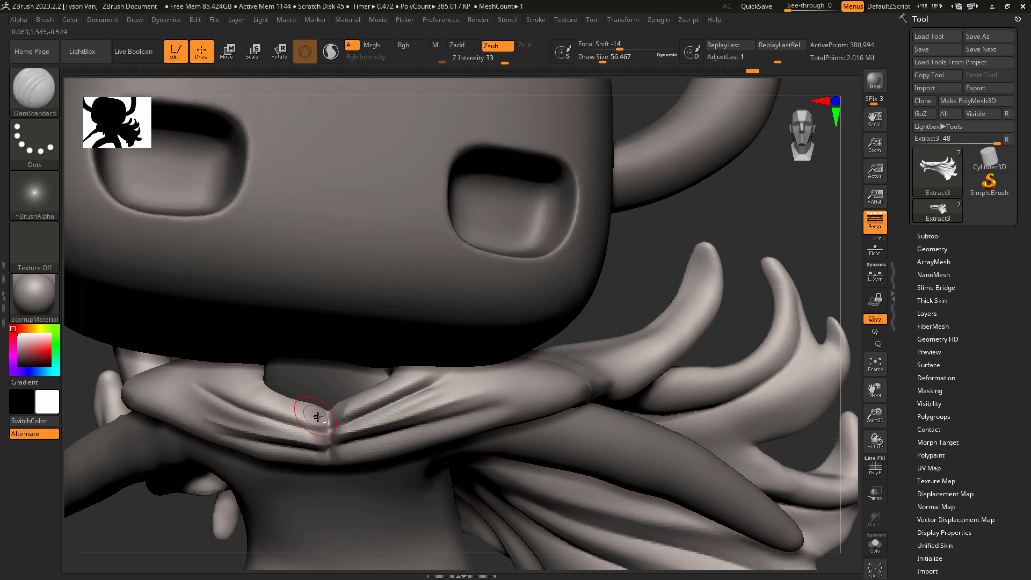
mouse_move(317, 417)
left_mouse_down()
mouse_move(233, 389)
mouse_move(212, 370)
left_mouse_up()
Deepen the sword-side collar folds at draw size about 90 and smooth the folds on both halves
key("s")
left_click_drag(182, 408, 188, 409)
left_click_drag(145, 377, 284, 437)
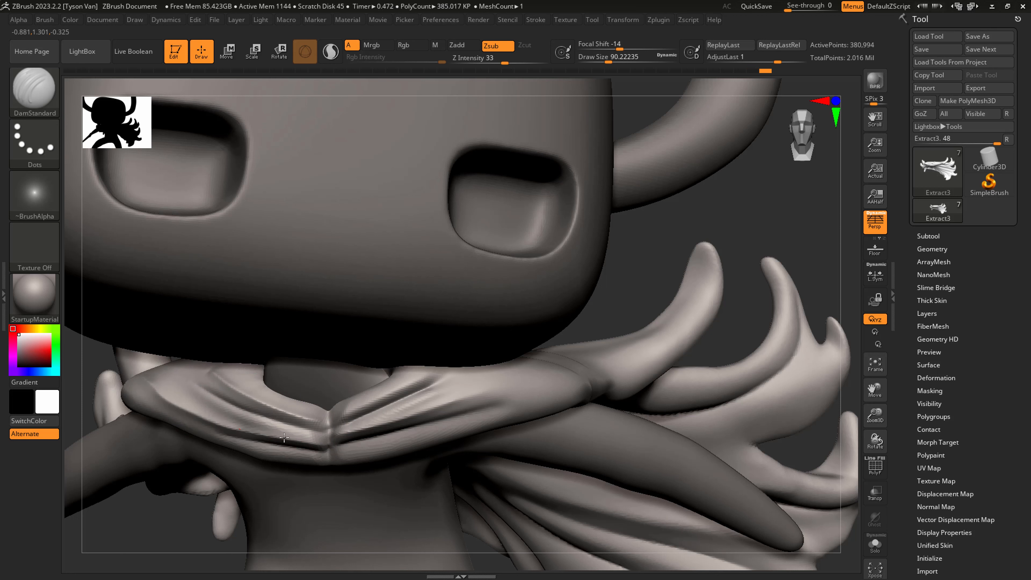
key("shift")
left_click_drag(195, 374, 239, 400, "shift")
mouse_move(449, 380)
left_mouse_down("shift")
mouse_move(408, 419)
mouse_move(426, 412)
left_mouse_up("shift")
Set the DynaMesh resolution to 320 and remesh the scarf
key("ctrl")
left_click_drag(611, 299, 648, 244, "ctrl")
left_click(932, 249)
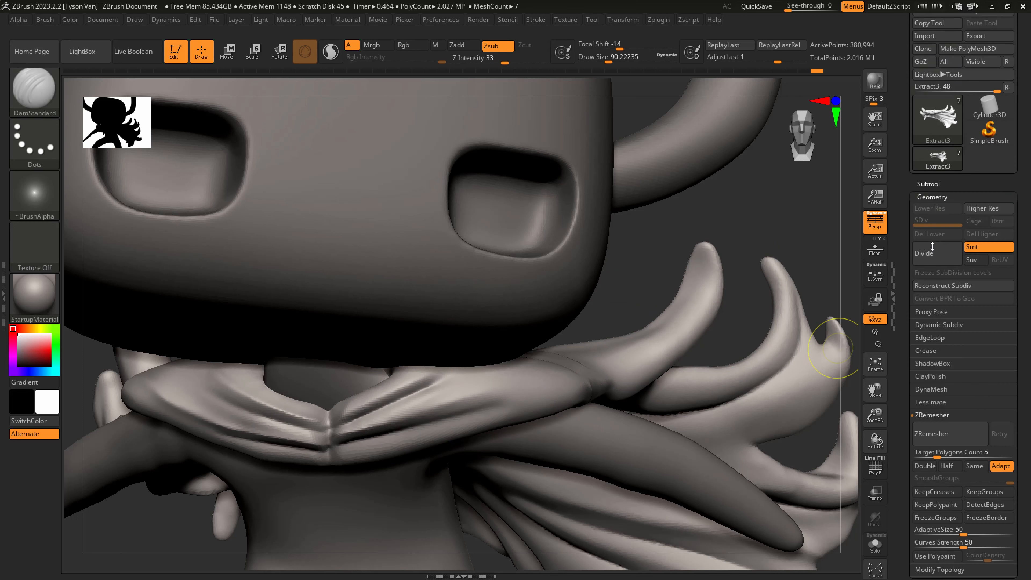
left_click(934, 334)
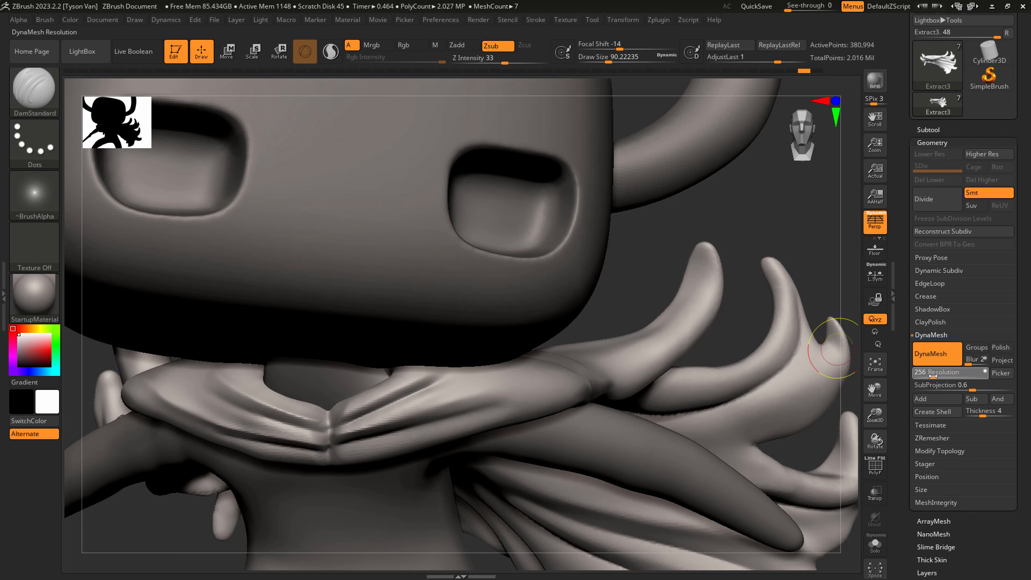
left_click_drag(935, 376, 935, 375)
left_click_drag(754, 225, 788, 201, "ctrl")
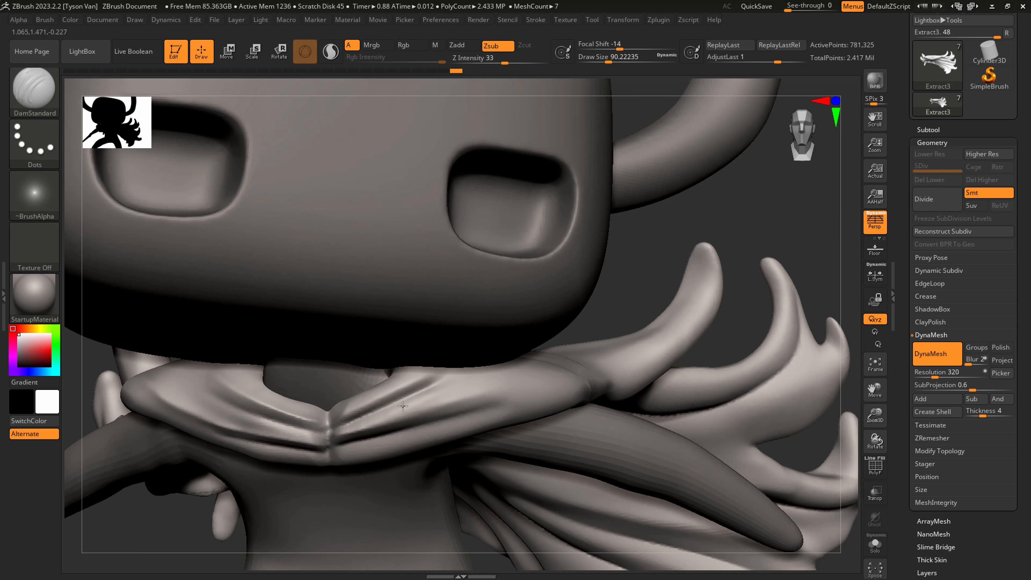
Isolate the scarf mesh and carve a crease along the edge running into its side tail at draw size about 116
key("f")
right_click_drag(597, 448, 561, 453)
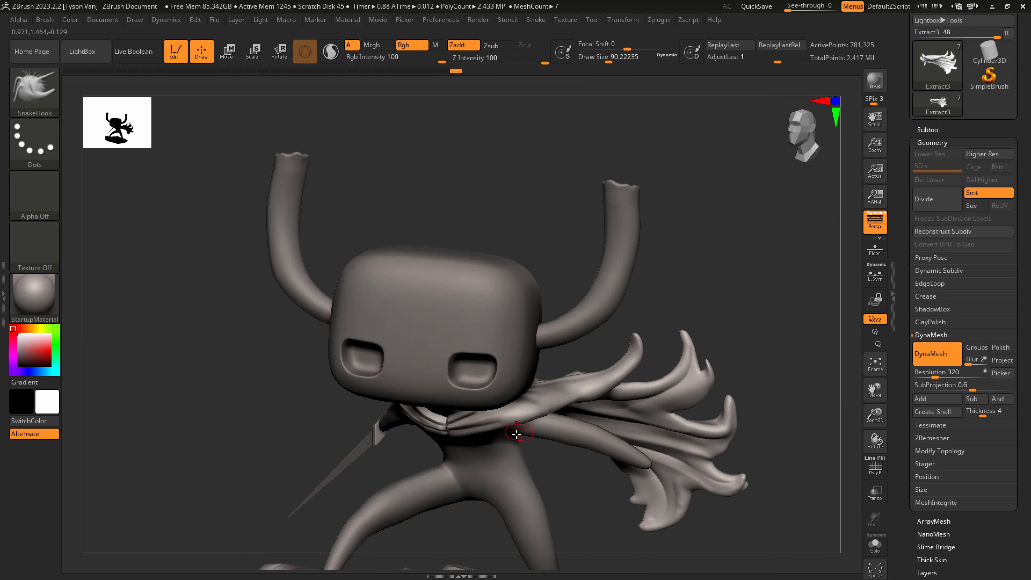
left_click(869, 546)
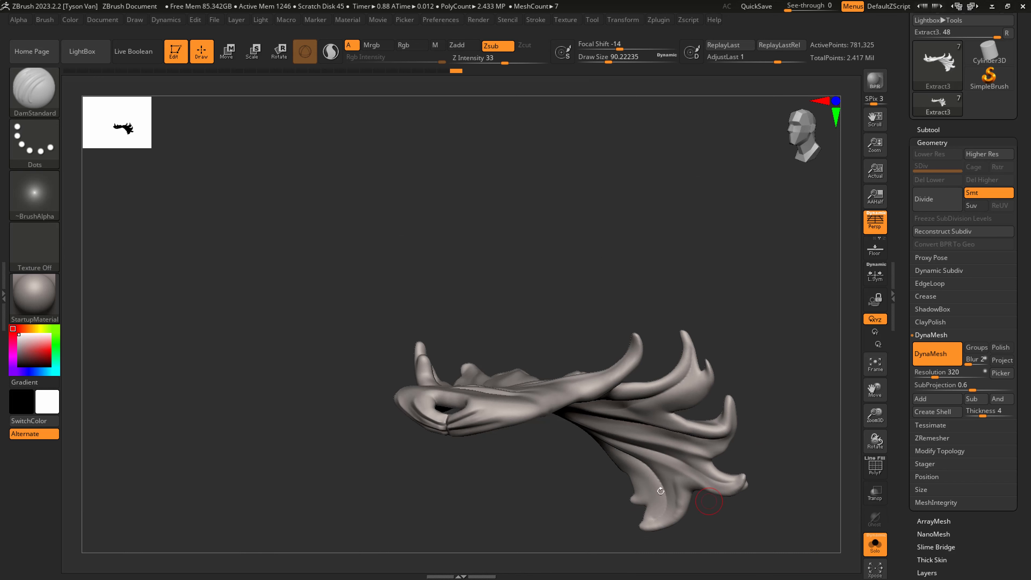
mouse_move(504, 411)
right_mouse_down("ctrl")
mouse_move(516, 449)
mouse_move(426, 436)
right_mouse_up("ctrl")
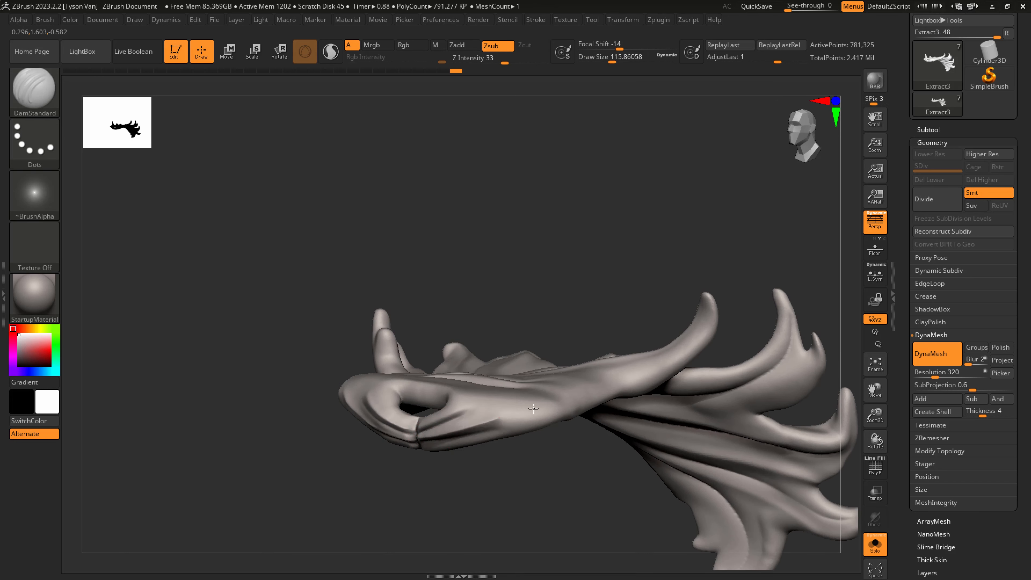
right_click_drag(613, 396, 579, 421)
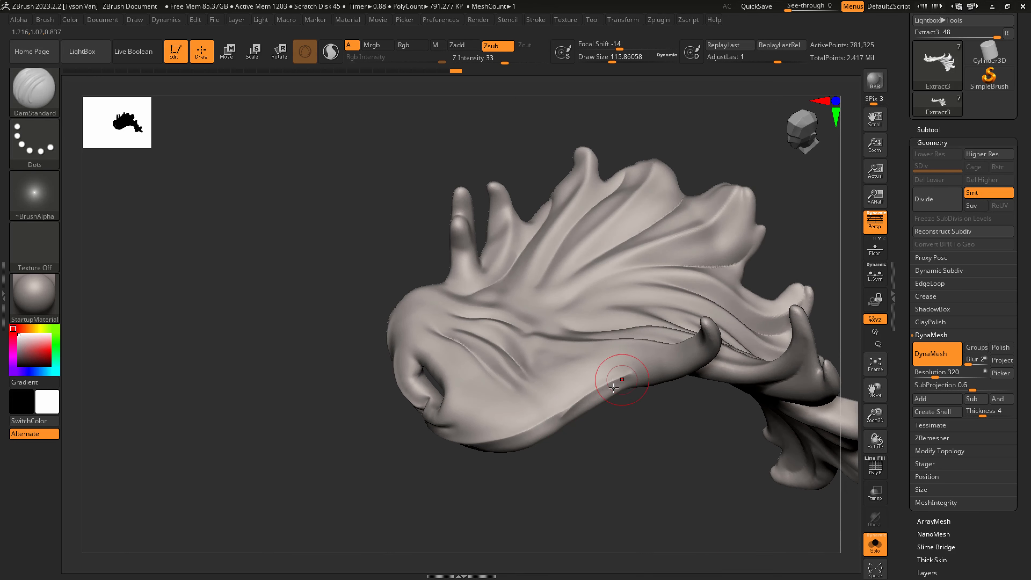
right_click_drag(614, 388, 626, 397)
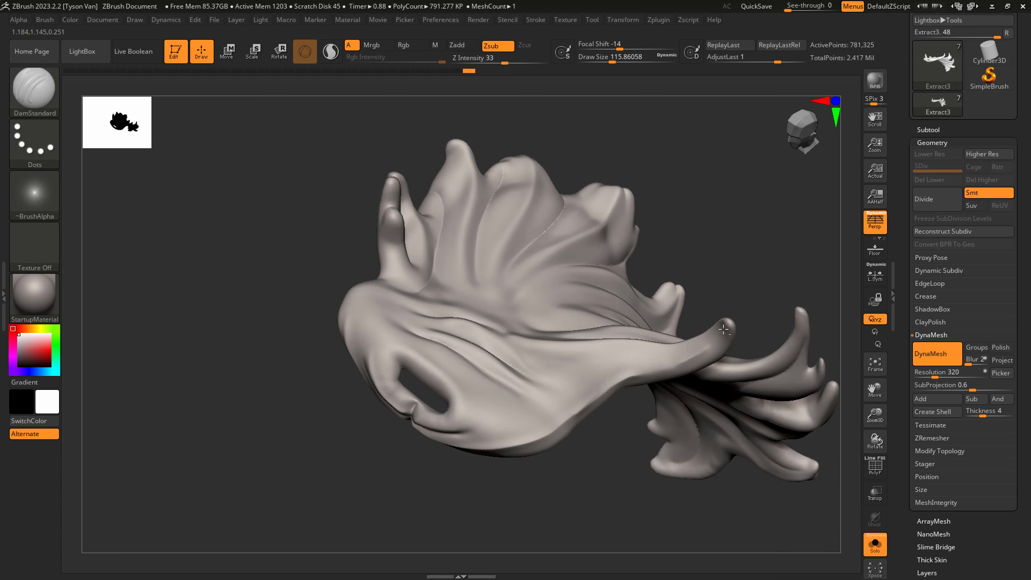
key("ctrl+z")
left_click_drag(575, 409, 687, 352)
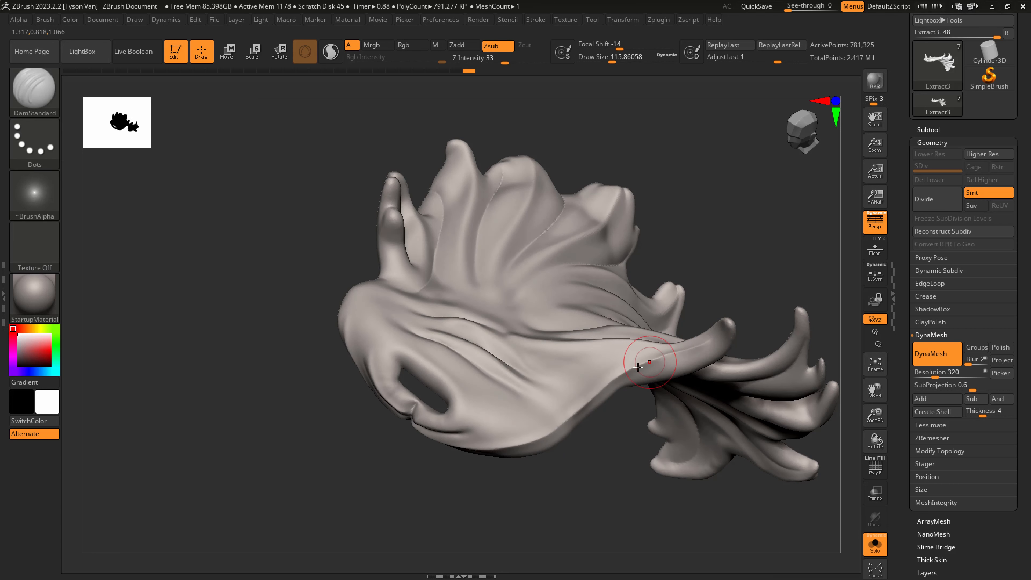
Carve curved folds wrapping around the cape-side of the neck opening with DamStandard and soften them
right_click_drag(555, 389, 507, 368)
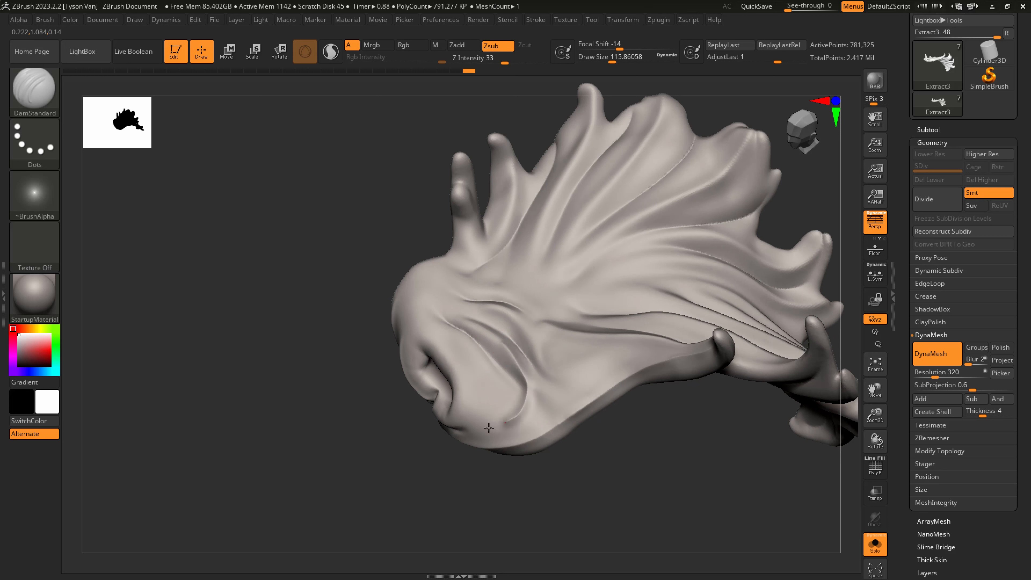
left_click_drag(500, 363, 516, 406)
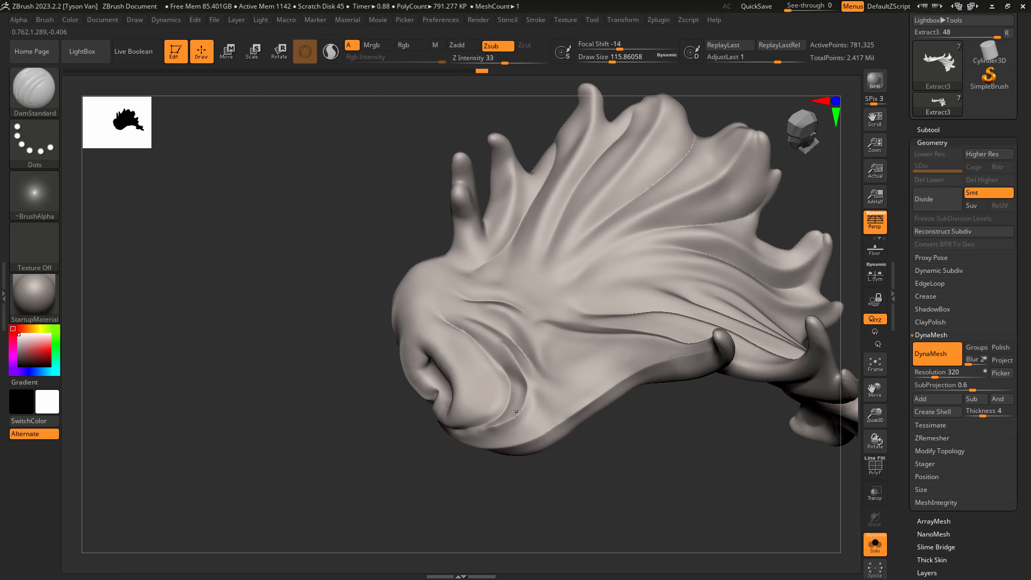
key("shift")
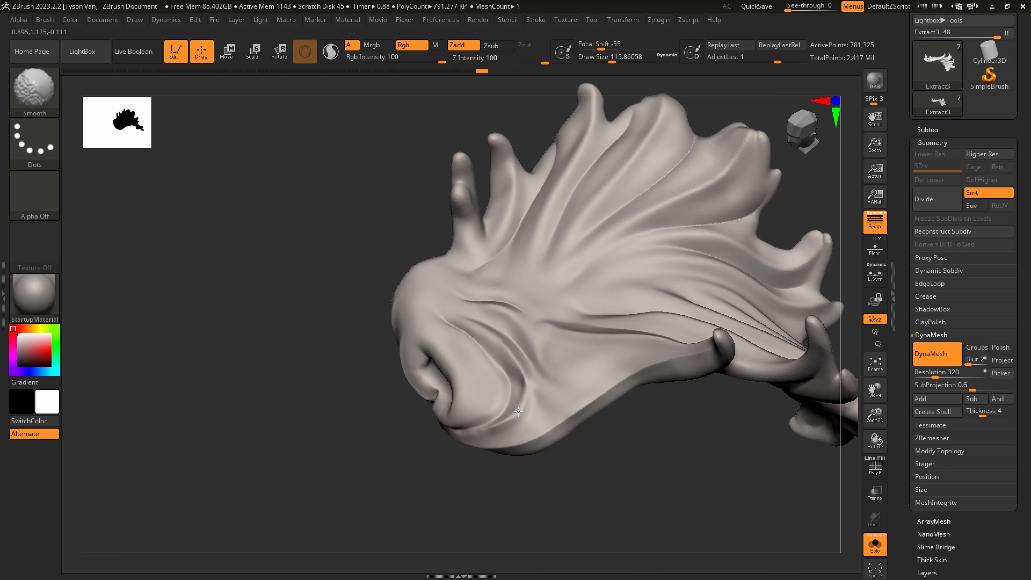
mouse_move(506, 325)
left_mouse_down()
mouse_move(541, 396)
mouse_move(535, 415)
left_mouse_up()
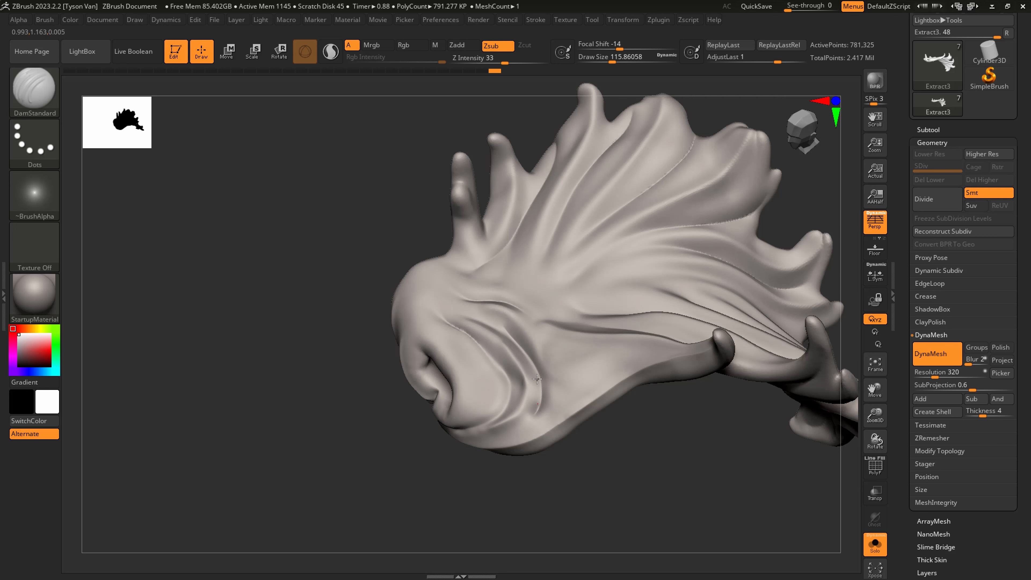
mouse_move(496, 328)
left_mouse_down()
mouse_move(530, 422)
mouse_move(520, 428)
left_mouse_up()
key("shift")
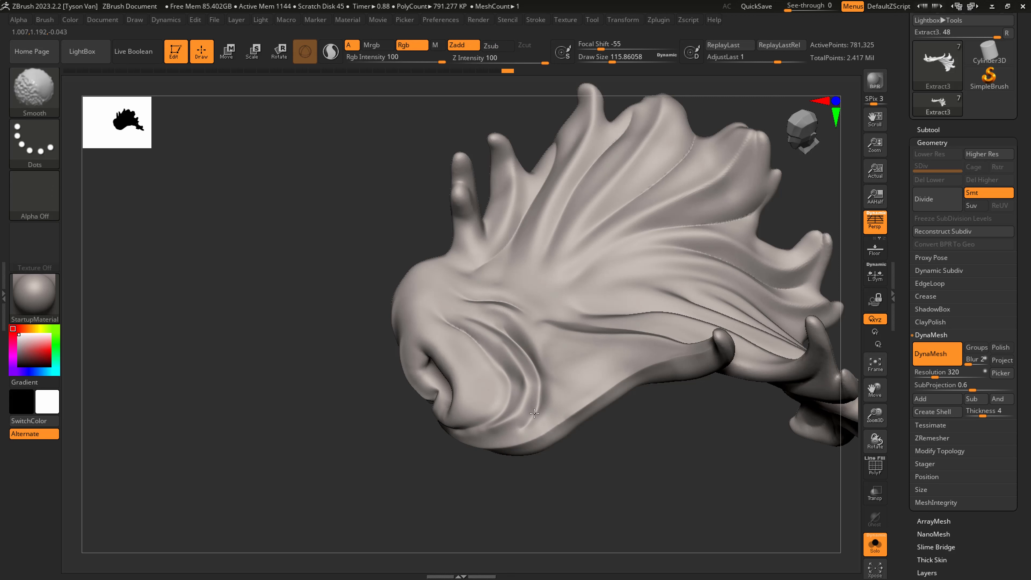
left_click_drag(541, 385, 534, 376, "shift")
Continue the curved folds around the back of the neck opening and smooth the rough spots
right_click_drag(535, 376, 518, 416)
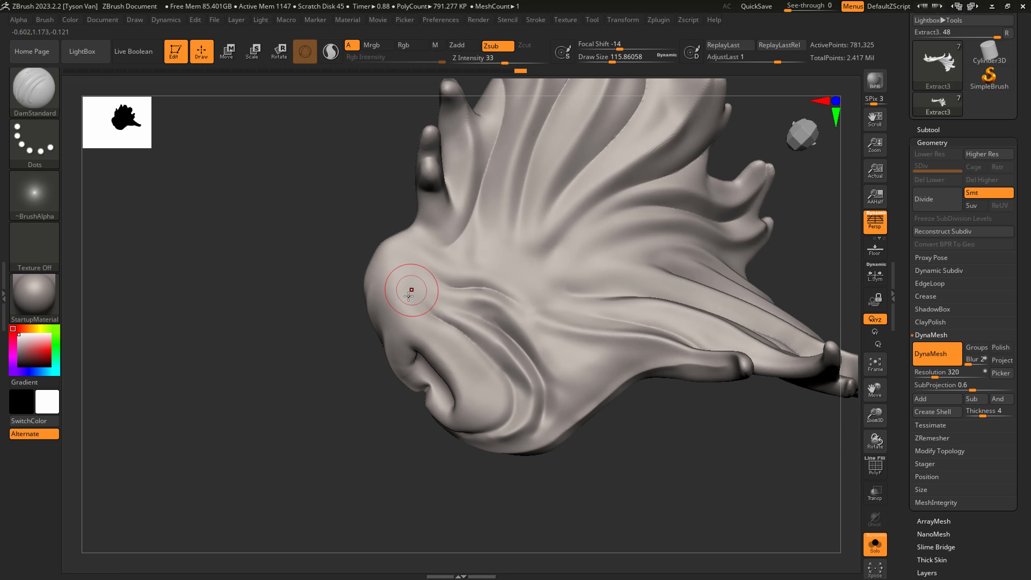
mouse_move(385, 344)
left_mouse_down()
mouse_move(396, 314)
mouse_move(458, 298)
mouse_move(471, 318)
mouse_move(392, 313)
mouse_move(492, 296)
mouse_move(407, 324)
mouse_move(485, 335)
mouse_move(426, 327)
left_mouse_up()
key("ctrl+z")
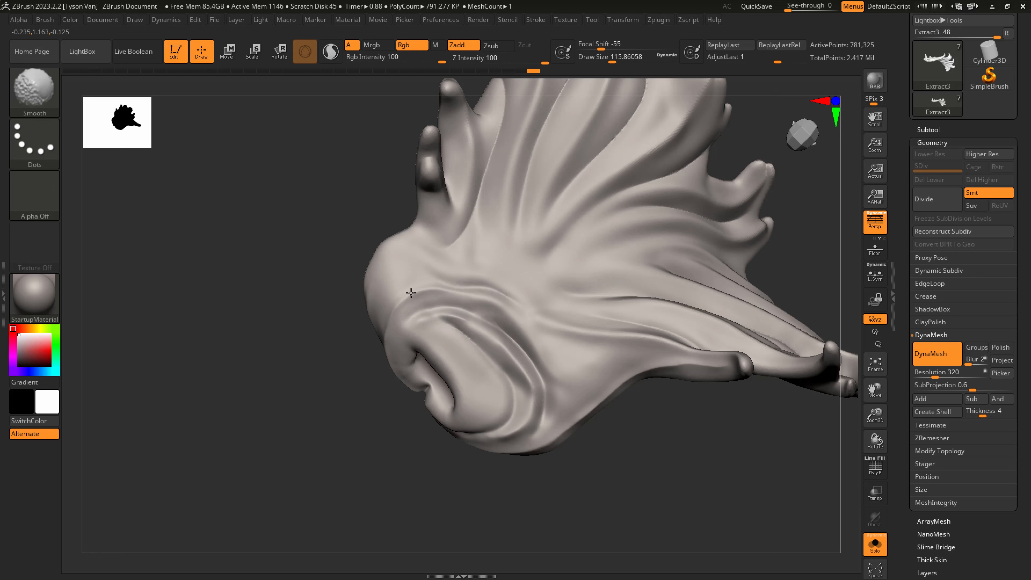
mouse_move(411, 323)
left_mouse_down()
mouse_move(487, 332)
mouse_move(521, 365)
left_mouse_up()
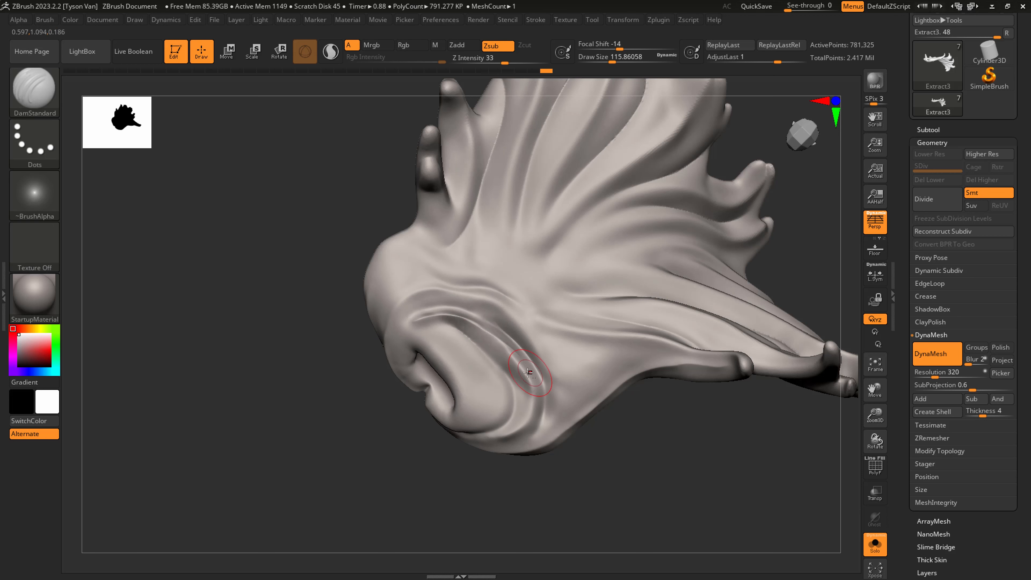
mouse_move(473, 339)
left_mouse_down()
mouse_move(400, 342)
mouse_move(393, 352)
left_mouse_up()
mouse_move(391, 355)
right_mouse_down()
mouse_move(467, 333)
mouse_move(476, 313)
right_mouse_up()
key("shift")
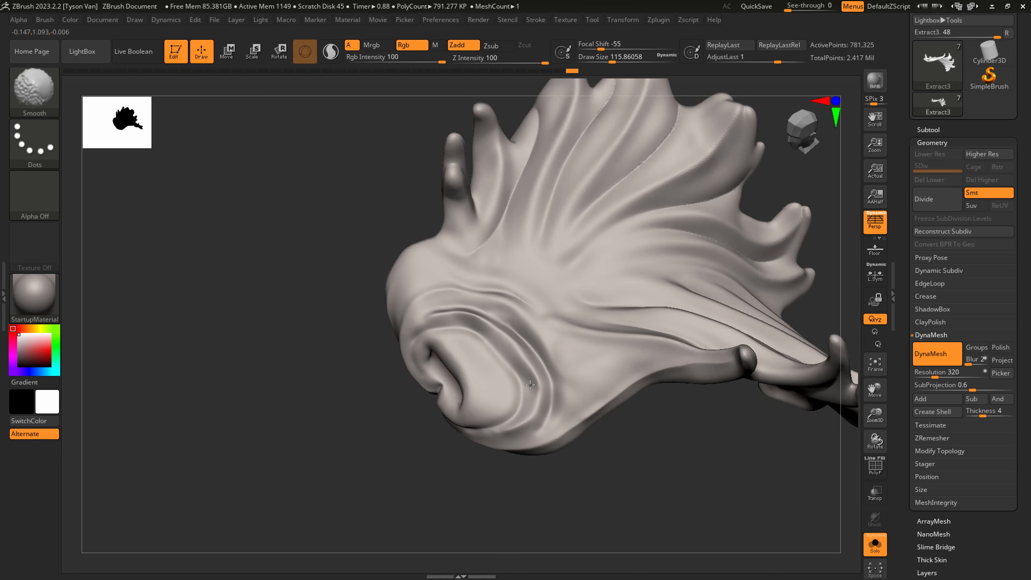
mouse_move(531, 376)
right_mouse_down()
mouse_move(535, 314)
mouse_move(516, 312)
right_mouse_up()
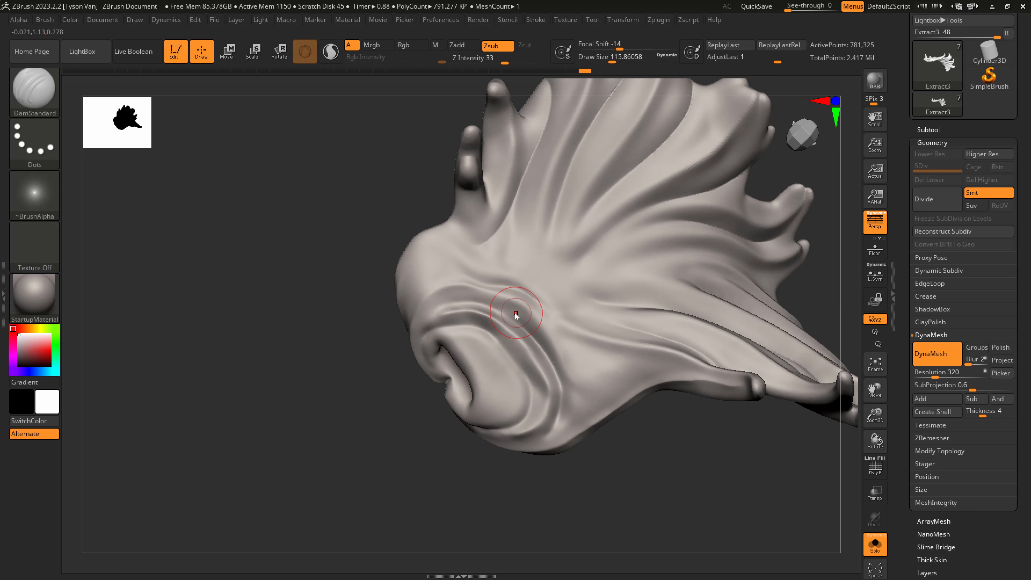
Carve broader folds between the existing collar wraps at draw size about 158 and soften them with the Smooth brush
key("s")
left_click_drag(516, 314, 521, 313)
mouse_move(474, 281)
left_mouse_down()
mouse_move(535, 313)
mouse_move(556, 338)
left_mouse_up()
key("shift")
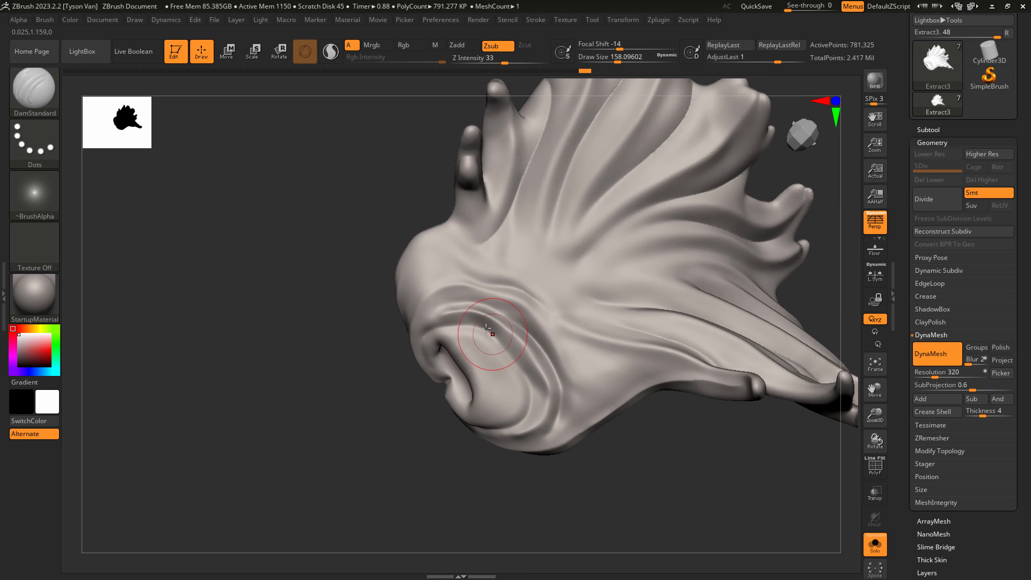
mouse_move(471, 325)
left_mouse_down()
mouse_move(540, 366)
mouse_move(530, 360)
mouse_move(542, 376)
mouse_move(479, 339)
mouse_move(530, 393)
left_mouse_up()
mouse_move(529, 393)
left_mouse_down()
mouse_move(524, 372)
mouse_move(468, 337)
mouse_move(522, 365)
left_mouse_up()
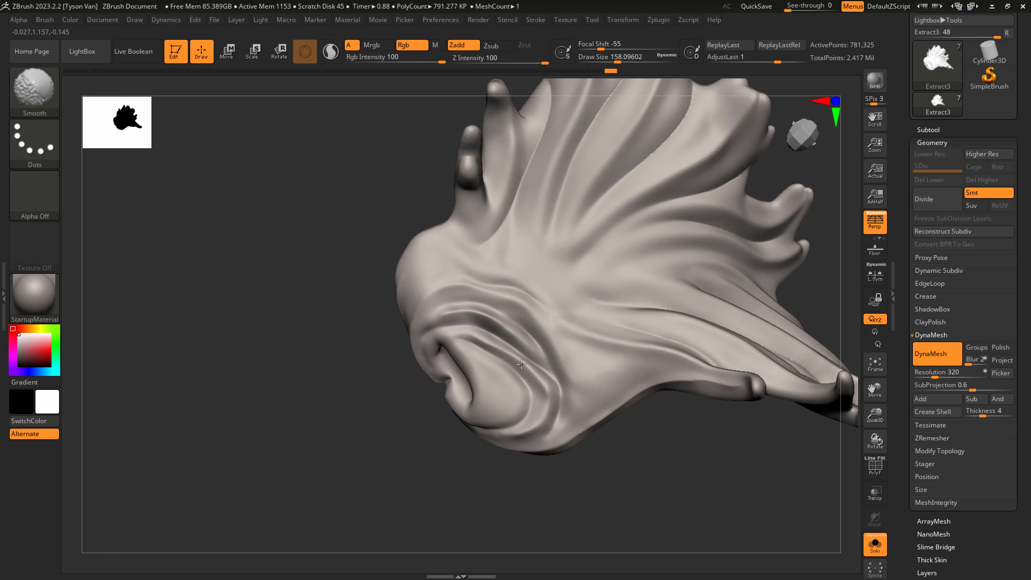
Carve longer folds across the back of the collar, extending the creases into the upper cape
right_click_drag(544, 368, 522, 343)
left_click_drag(501, 325, 549, 370)
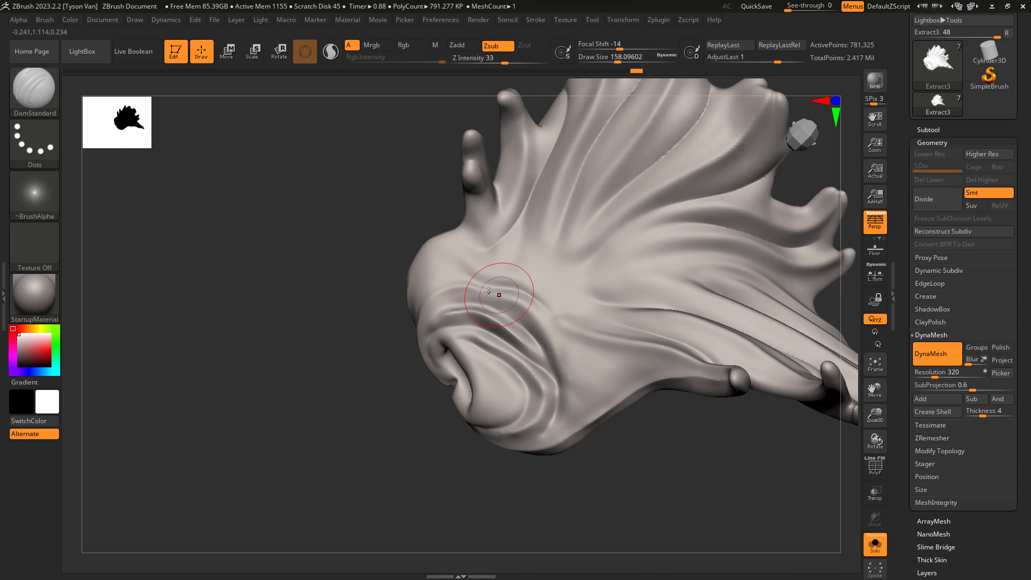
left_click_drag(473, 286, 552, 331)
mouse_move(555, 429)
left_mouse_down()
mouse_move(568, 325)
mouse_move(533, 284)
mouse_move(568, 367)
left_mouse_up()
mouse_move(502, 259)
left_mouse_down()
mouse_move(565, 286)
mouse_move(610, 330)
left_mouse_up()
key("ctrl+z")
left_click_drag(516, 260, 666, 293)
Soften the carved folds where the collar meets the cape with the Smooth brush, starting at draw size about 331
key("s")
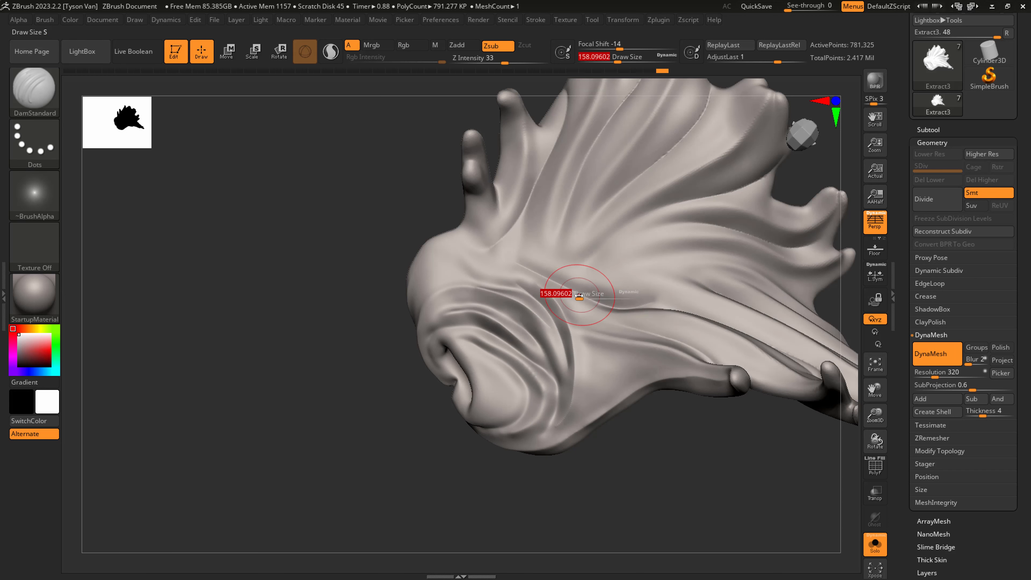
mouse_move(580, 294)
left_mouse_down()
mouse_move(596, 294)
mouse_move(519, 280)
left_mouse_up()
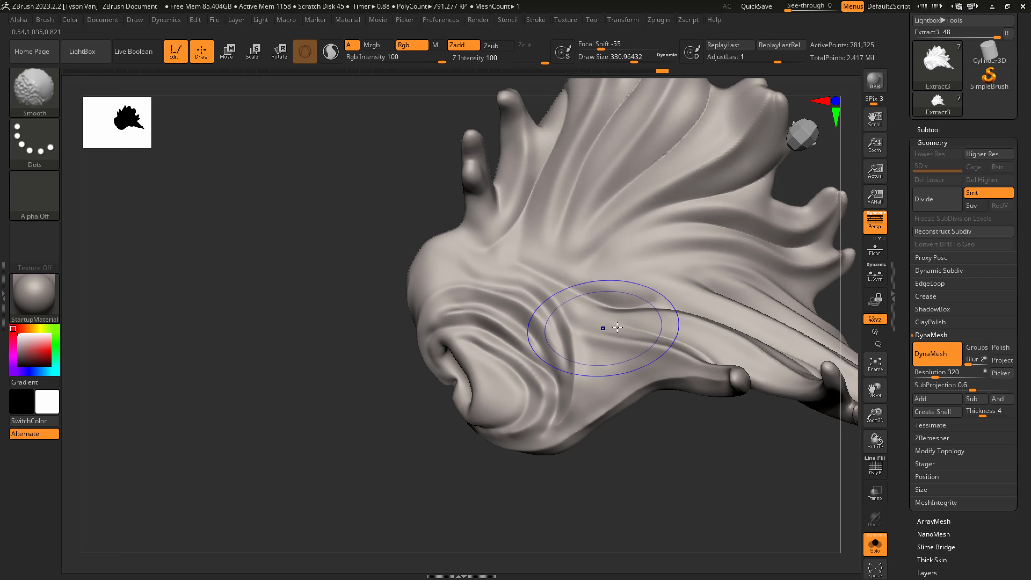
right_click_drag(646, 325, 615, 342)
left_click_drag(630, 300, 640, 296, "shift")
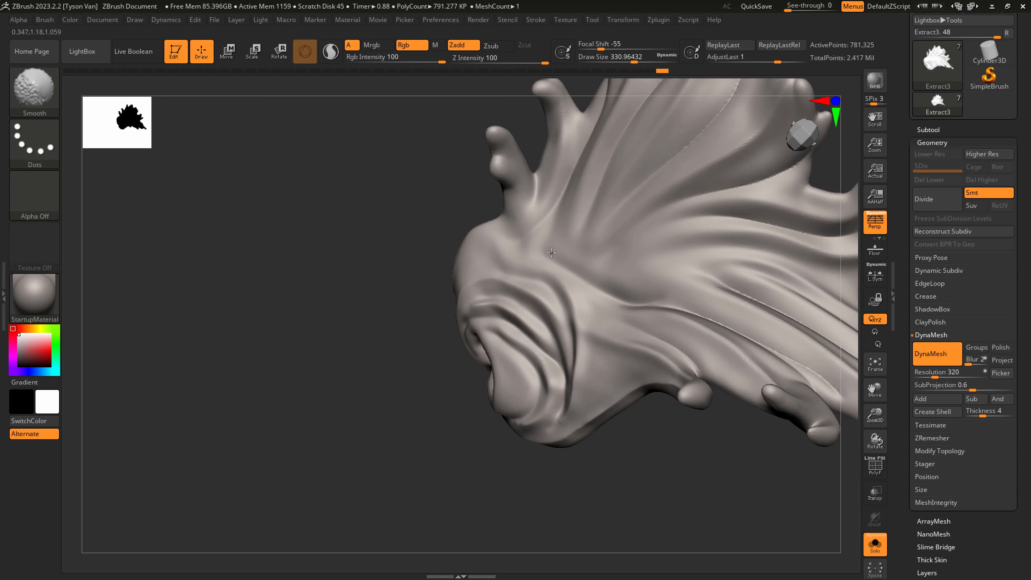
right_click_drag(583, 272, 607, 270)
key("s")
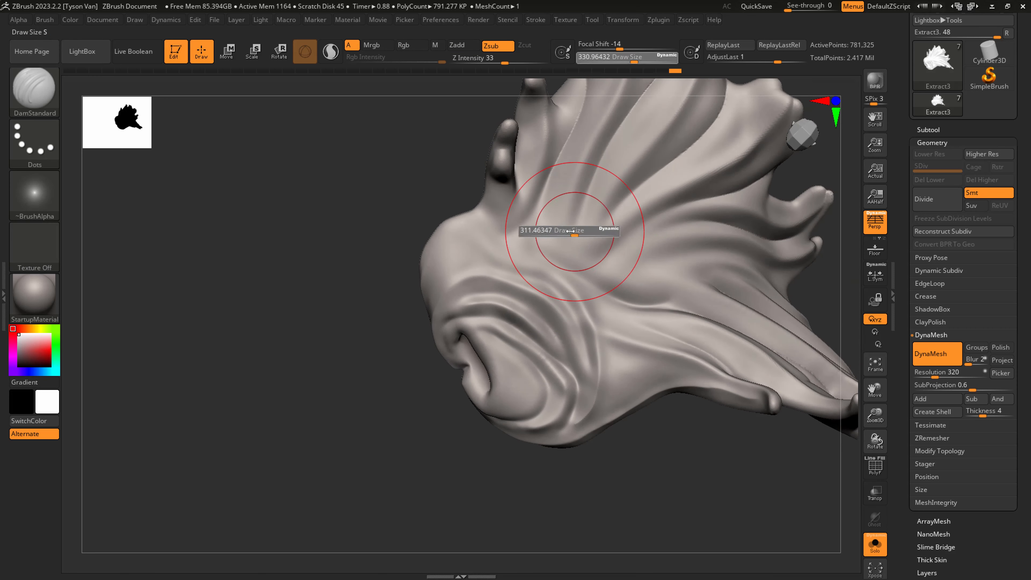
left_click_drag(575, 231, 562, 233)
right_click_drag(567, 257, 547, 300)
left_click_drag(585, 313, 577, 333, "shift")
right_click_drag(577, 333, 446, 361)
Carve a fine crease along the collar's outer edge toward the nearest cape spike with DamStandard at draw size about 104
key("s")
mouse_move(442, 359)
left_mouse_down()
mouse_move(429, 360)
mouse_move(431, 338)
mouse_move(473, 252)
mouse_move(488, 249)
left_mouse_up()
right_click_drag(490, 248, 621, 183)
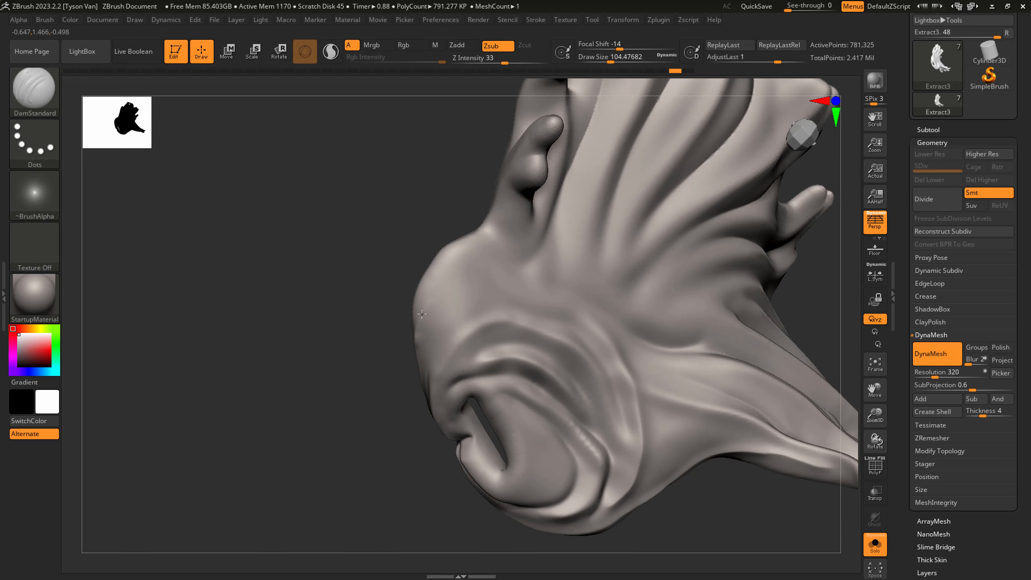
mouse_move(422, 314)
left_mouse_down()
mouse_move(469, 249)
mouse_move(545, 188)
left_mouse_up()
right_click_drag(545, 191, 487, 231)
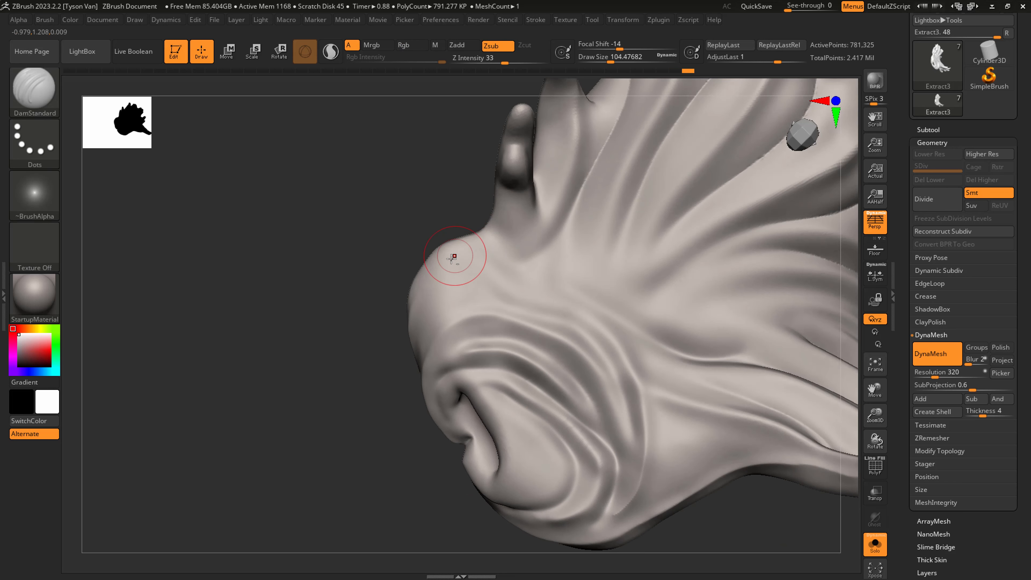
key("ctrl+z")
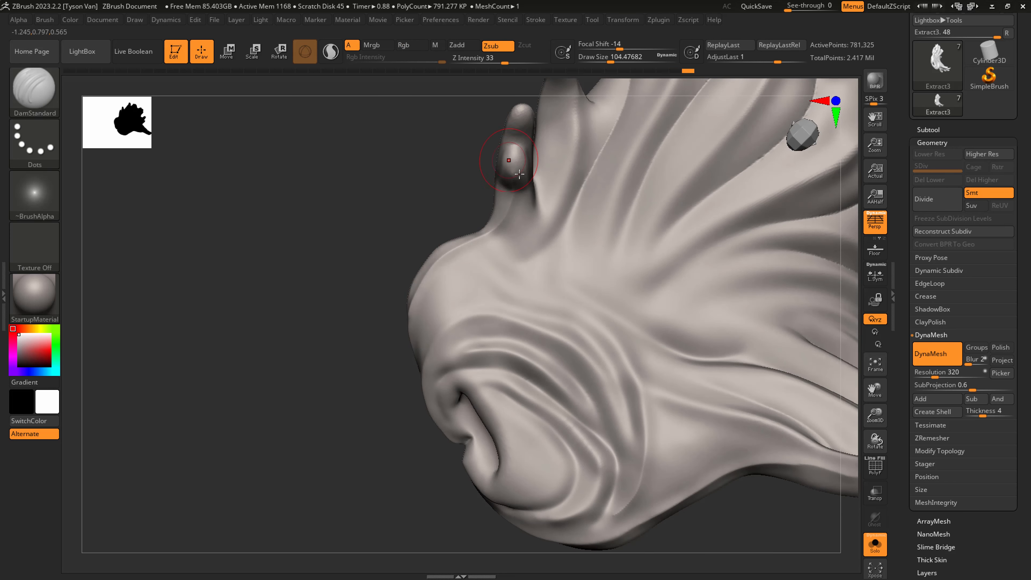
Pull the blunt spikes next to the collar and on the adjacent cape edge into pointed, curved tips with SnakeHook
mouse_move(519, 174)
right_mouse_down()
mouse_move(505, 179)
mouse_move(511, 164)
right_mouse_up()
key("b")
key("s")
key("h")
mouse_move(512, 164)
left_mouse_down()
mouse_move(500, 151)
mouse_move(510, 179)
left_mouse_up()
right_click_drag(524, 145, 492, 158)
left_click_drag(511, 174, 525, 183)
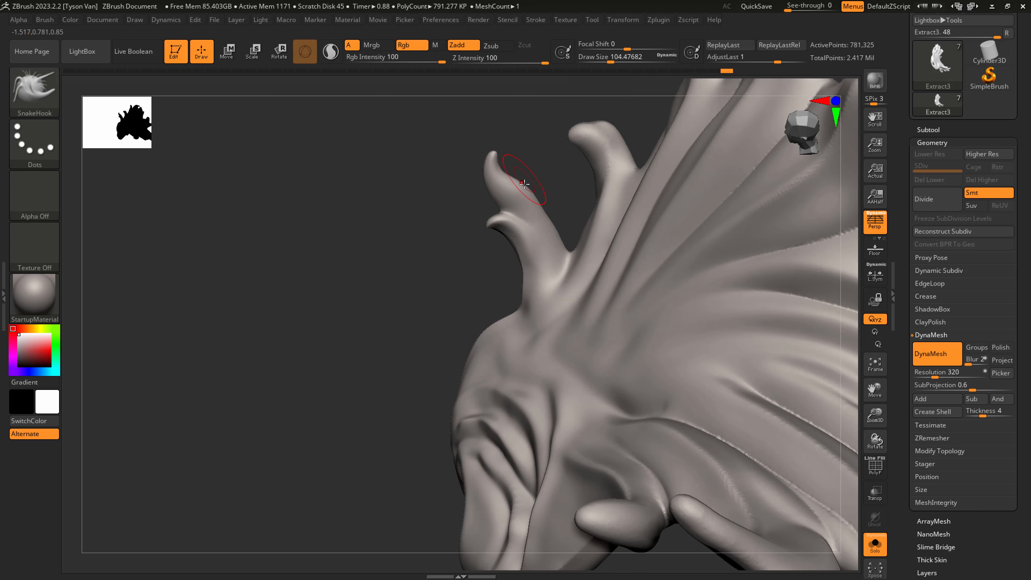
mouse_move(580, 241)
right_mouse_down()
mouse_move(556, 254)
mouse_move(656, 322)
mouse_move(557, 260)
mouse_move(564, 247)
right_mouse_up()
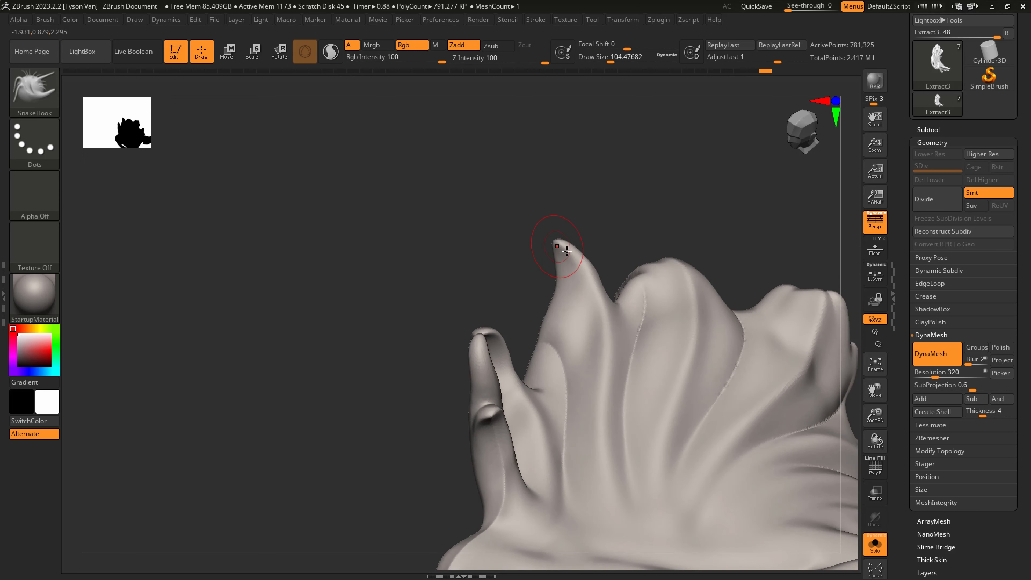
left_click_drag(537, 245, 551, 246)
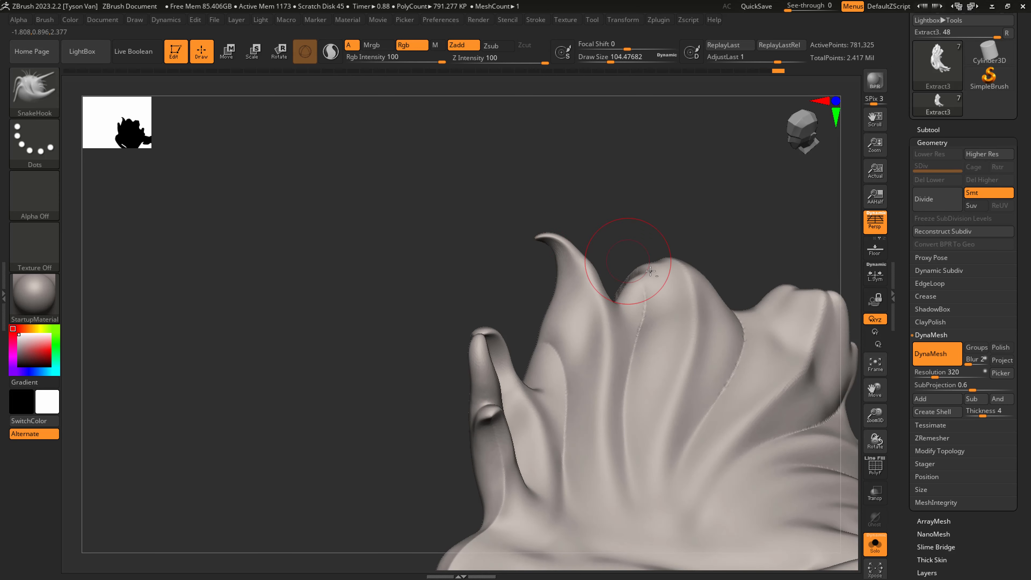
Curl the long spike at the cape's far end downward with SnakeHook at draw size about 234 and smooth it
mouse_move(650, 271)
right_mouse_down()
mouse_move(568, 317)
mouse_move(560, 353)
mouse_move(568, 309)
right_mouse_up()
mouse_move(569, 309)
right_mouse_down()
mouse_move(594, 369)
mouse_move(587, 363)
right_mouse_up()
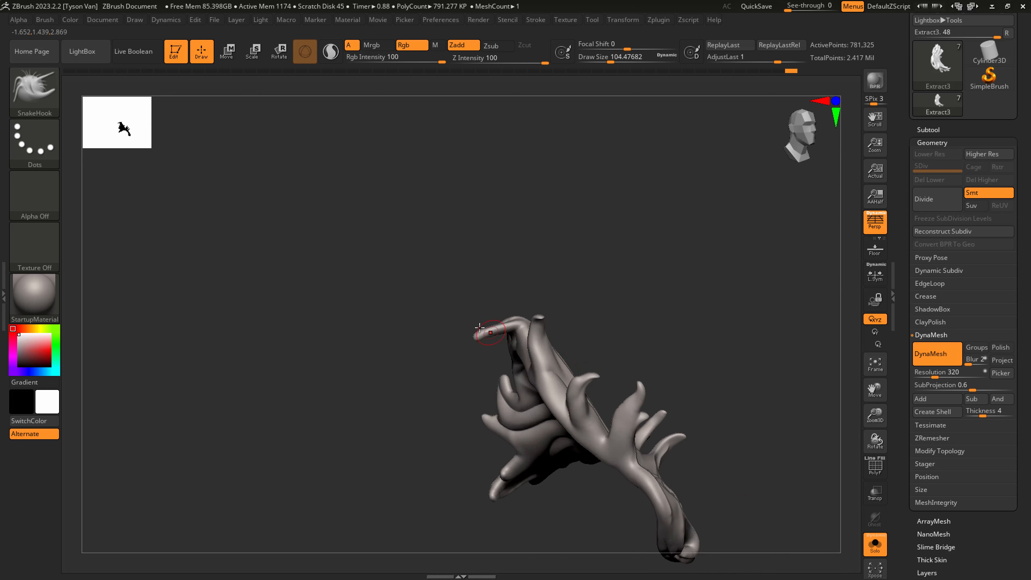
right_click_drag(480, 327, 483, 348, "ctrl")
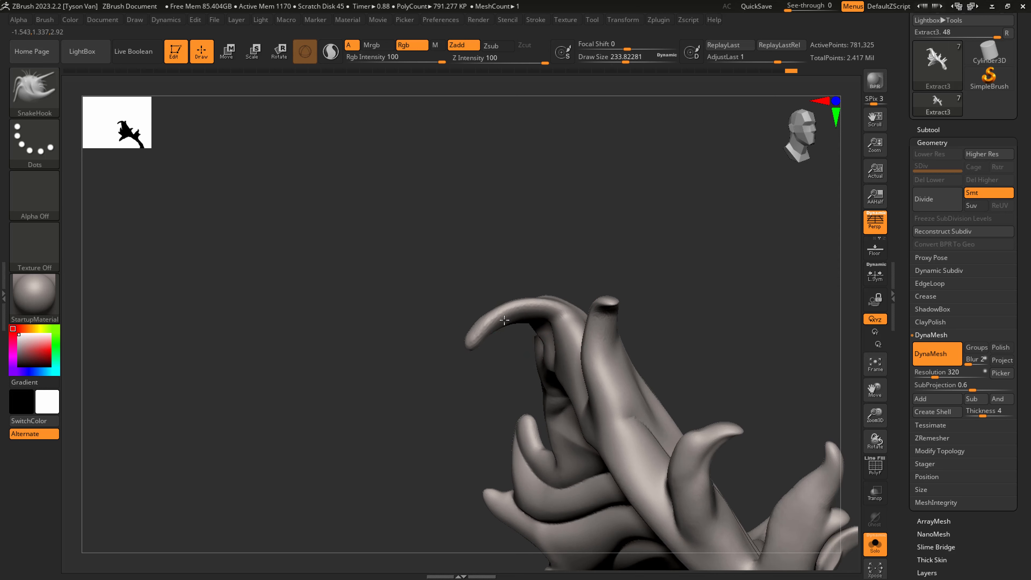
left_click_drag(505, 320, 472, 334)
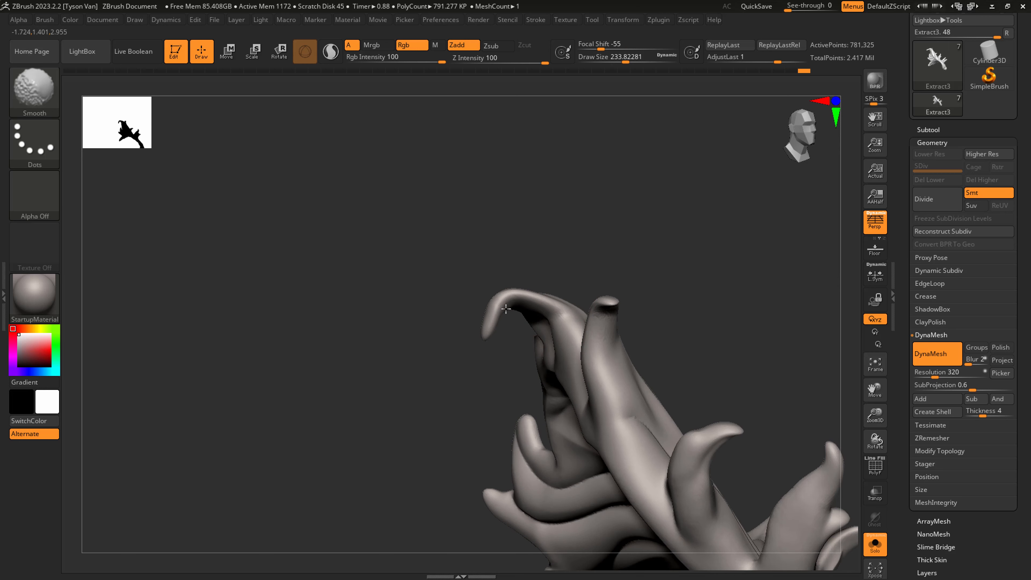
right_click_drag(497, 324, 528, 300)
Bend the long blunt spike on the cape's other edge into an upturned hook with SnakeHook and smooth its curve
key("s")
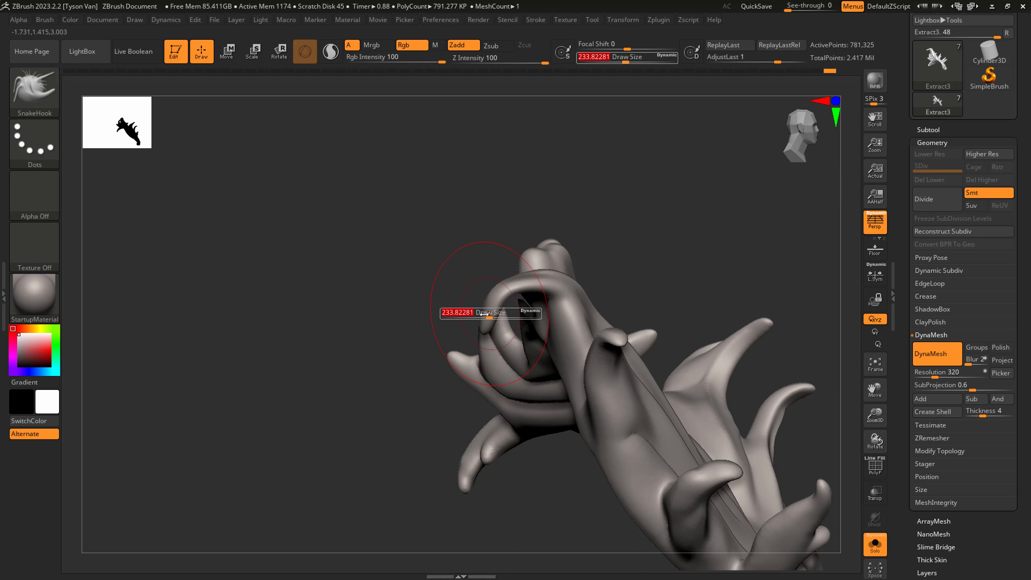
mouse_move(490, 317)
left_mouse_down()
mouse_move(481, 317)
mouse_move(513, 277)
mouse_move(501, 262)
mouse_move(489, 324)
left_mouse_up()
right_click_drag(486, 400, 559, 407)
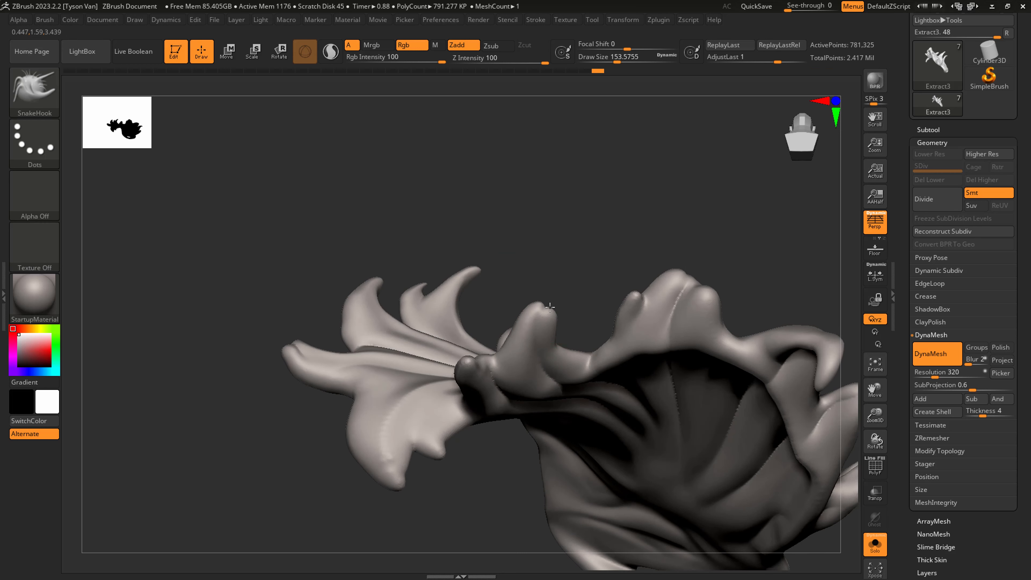
mouse_move(554, 288)
right_mouse_down()
mouse_move(603, 405)
mouse_move(562, 400)
right_mouse_up()
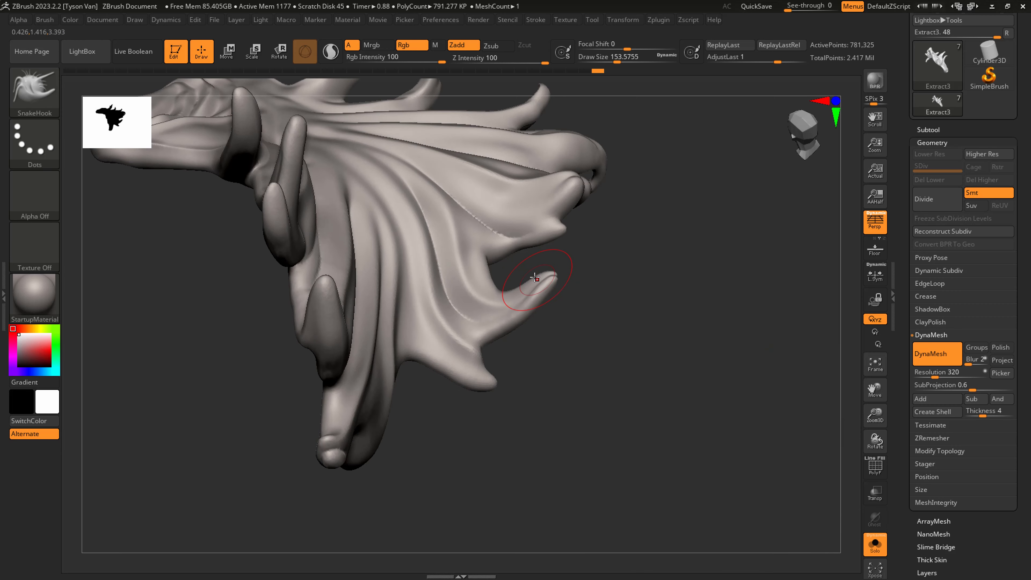
mouse_move(521, 293)
left_mouse_down()
mouse_move(522, 314)
mouse_move(543, 313)
left_mouse_up()
key("s")
left_click_drag(518, 308, 529, 331)
key("s")
mouse_move(566, 295)
left_mouse_down()
mouse_move(551, 294)
mouse_move(555, 276)
left_mouse_up()
left_click_drag(549, 313, 563, 285, "shift")
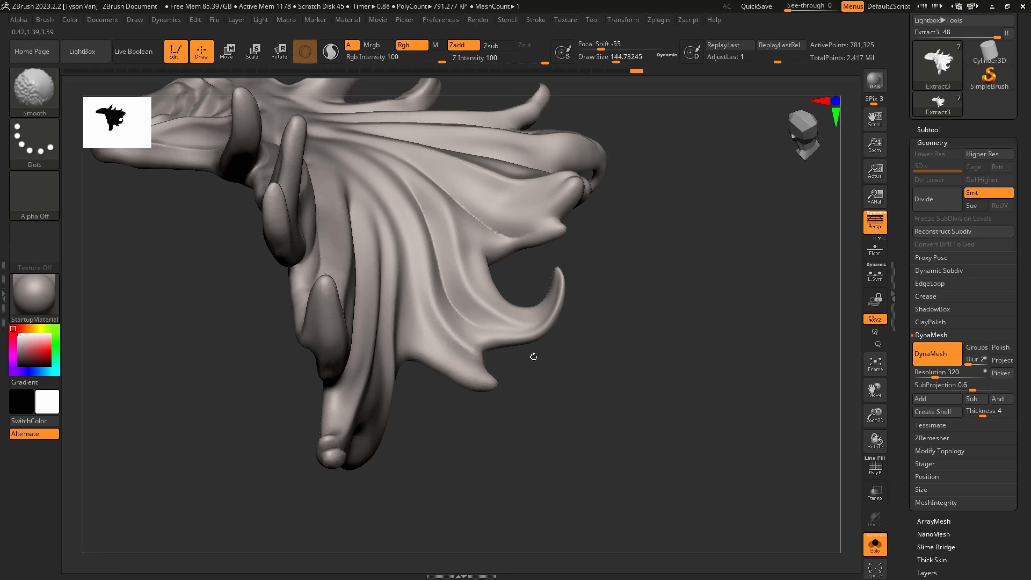
Draw the short neighbouring spike out into a thin upturned tip with SnakeHook at draw size 112 and check the adjoining tips
left_click_drag(534, 356, 502, 380)
key("s")
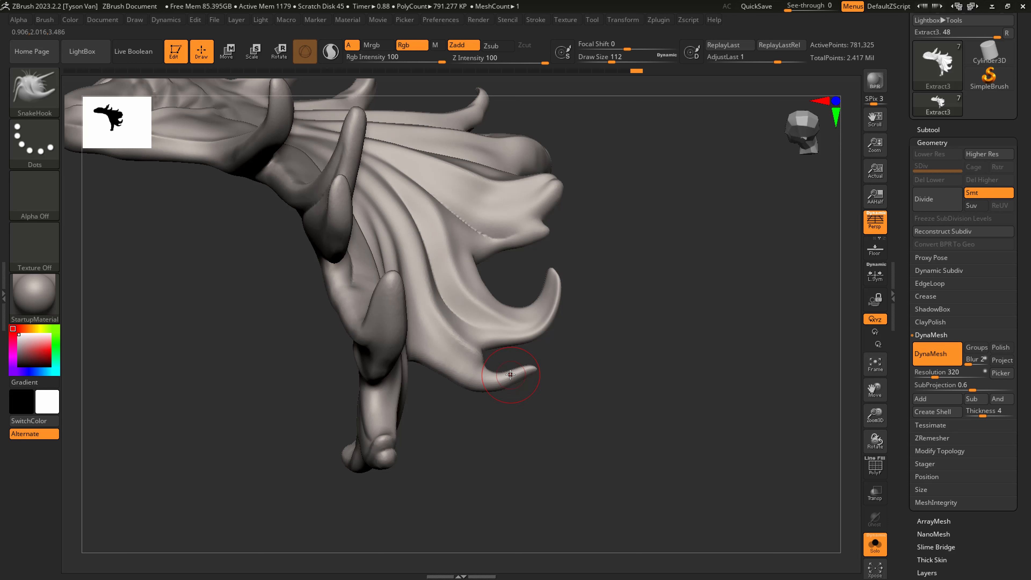
mouse_move(509, 376)
left_mouse_down()
mouse_move(489, 388)
mouse_move(511, 394)
left_mouse_up()
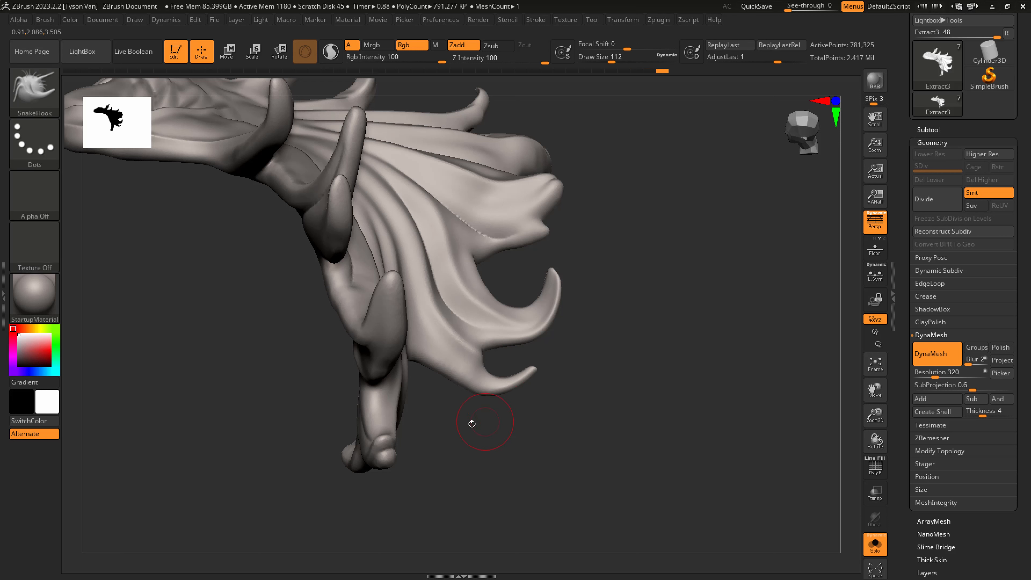
mouse_move(472, 424)
left_mouse_down()
mouse_move(273, 392)
mouse_move(294, 263)
left_mouse_up()
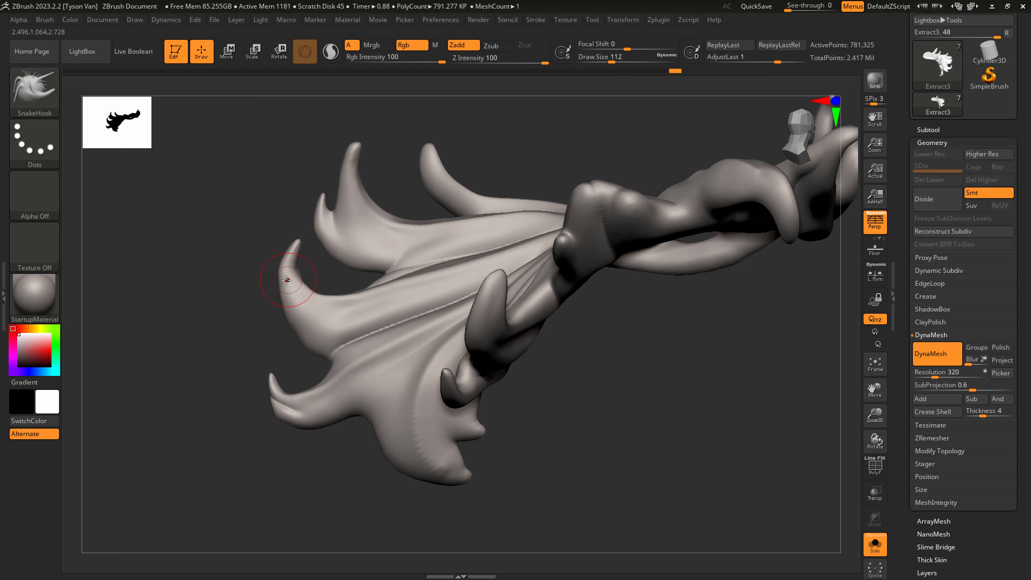
key("shift")
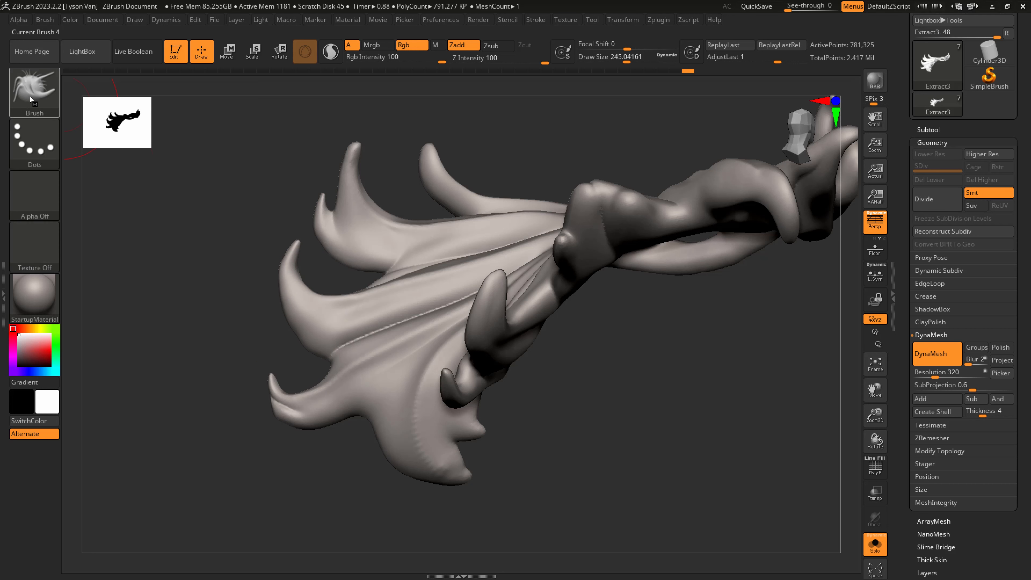
Sharpen the ends of the curved cape spikes with the Pinch brush, reducing the draw size to about 167
left_click(32, 100)
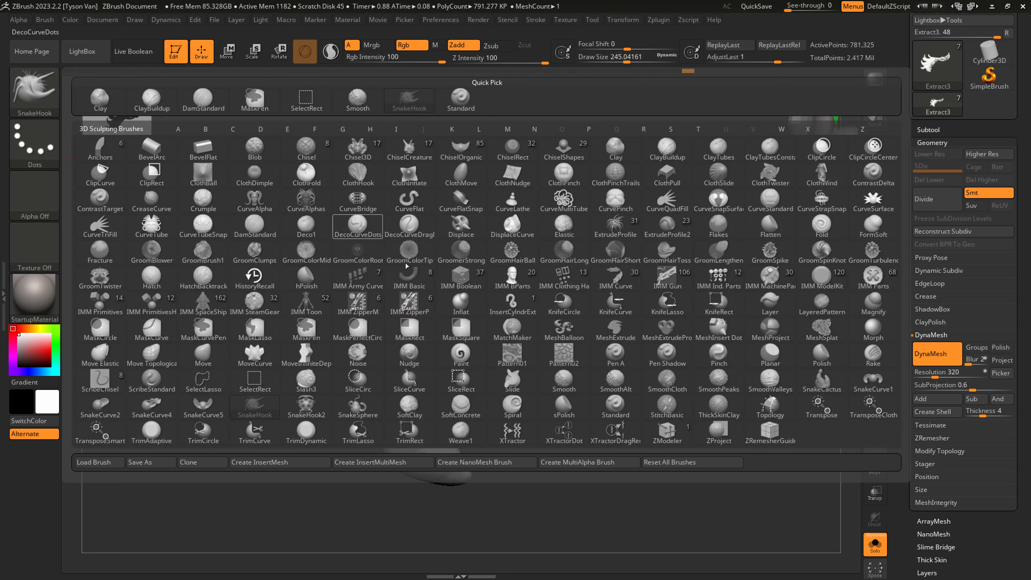
left_click(718, 354)
left_click_drag(397, 207, 395, 306, "alt")
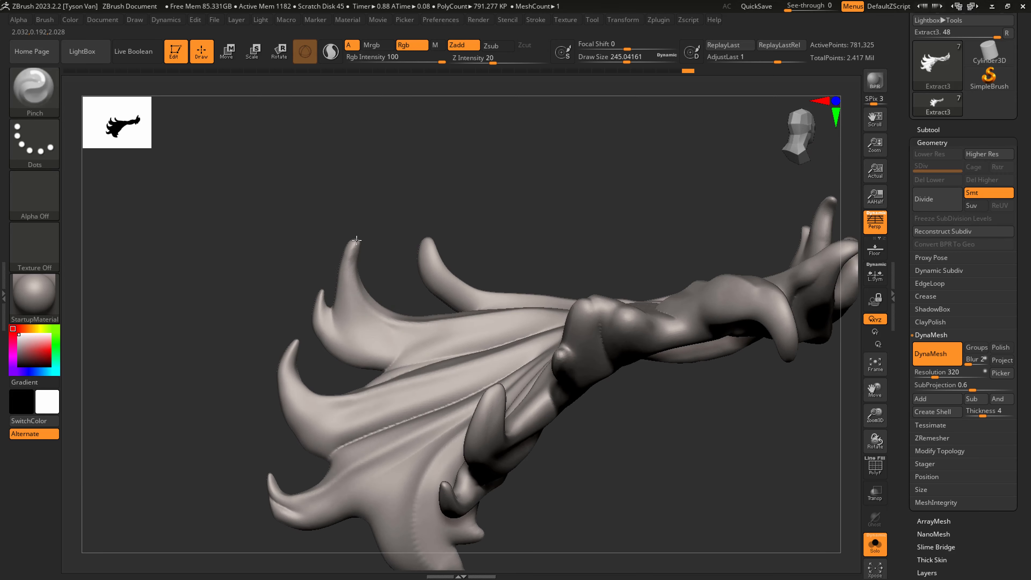
left_click_drag(349, 278, 363, 239)
key("s")
mouse_move(374, 256)
left_mouse_down()
mouse_move(390, 256)
mouse_move(347, 260)
left_mouse_up()
left_click_drag(349, 267, 356, 241)
right_click_drag(389, 343, 437, 410)
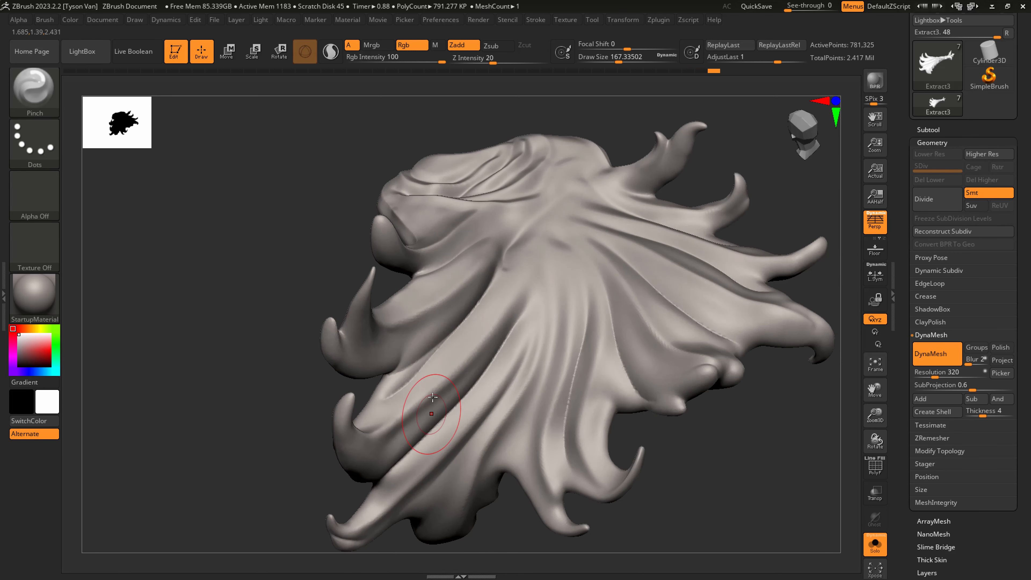
Tighten the long folds radiating down the cape with the Pinch brush at draw sizes of about 430 and 262
key("s")
left_click_drag(423, 380, 446, 381)
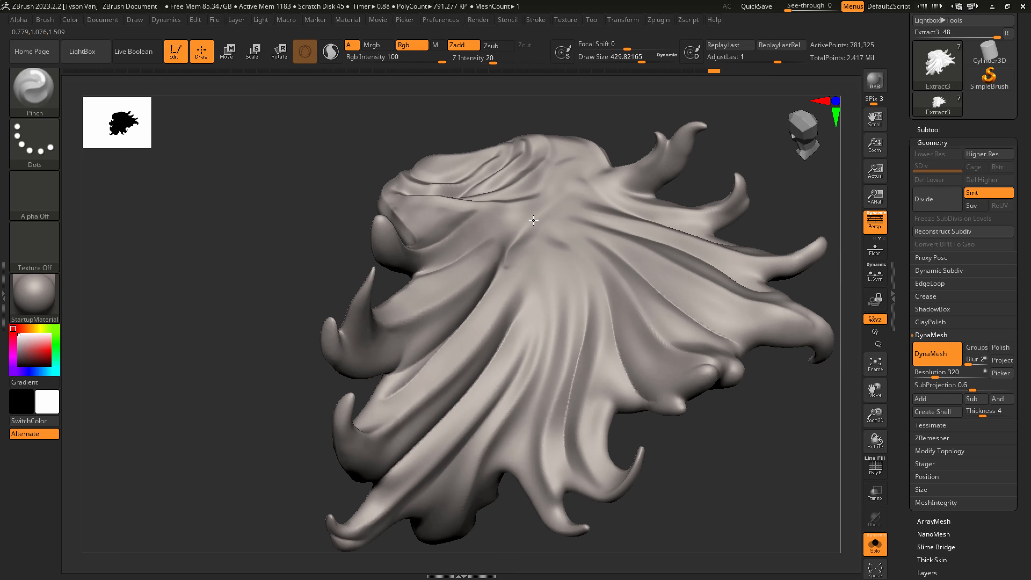
mouse_move(536, 240)
right_mouse_down()
mouse_move(524, 366)
mouse_move(500, 313)
mouse_move(509, 323)
right_mouse_up()
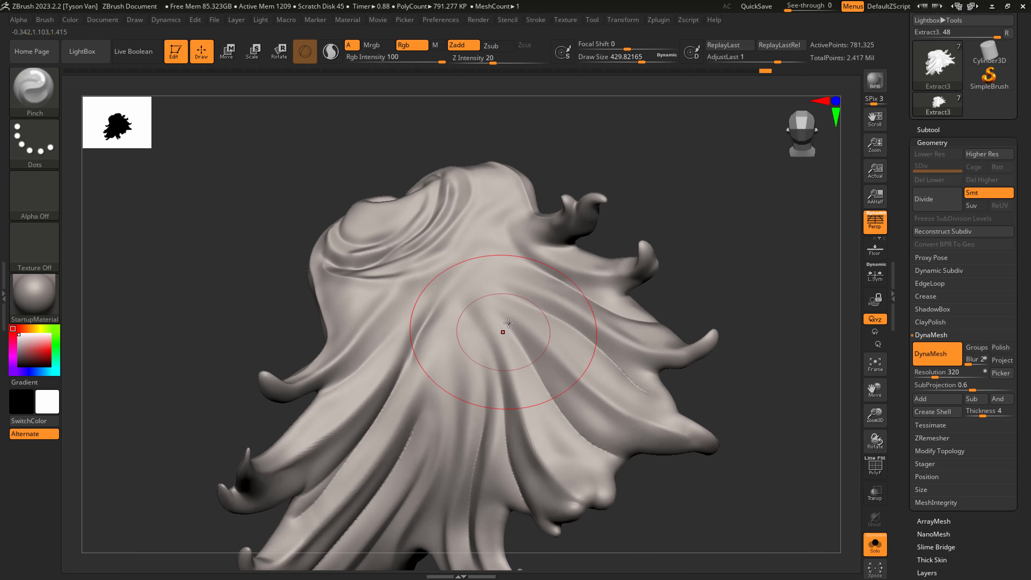
key("s")
mouse_move(506, 305)
left_mouse_down()
mouse_move(492, 305)
mouse_move(555, 366)
left_mouse_up()
left_click_drag(440, 331, 361, 449)
right_click_drag(374, 476, 397, 336, "alt")
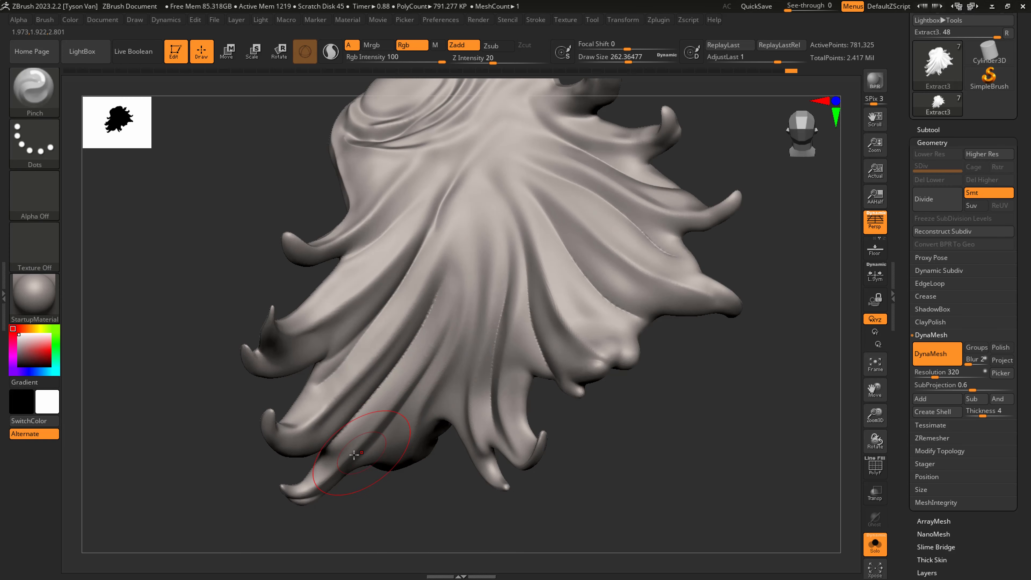
Pinch the hooked tips along the cape's lower edge into sharper points with a smaller brush
right_click_drag(354, 455, 273, 416)
key("s")
mouse_move(272, 416)
left_mouse_down()
mouse_move(255, 415)
mouse_move(280, 421)
left_mouse_up()
key("s")
Stretch the upper side spike of the cape into a longer upturned hook with SnakeHook at draw size about 217
right_click_drag(236, 328, 281, 278)
key("b")
key("s")
key("h")
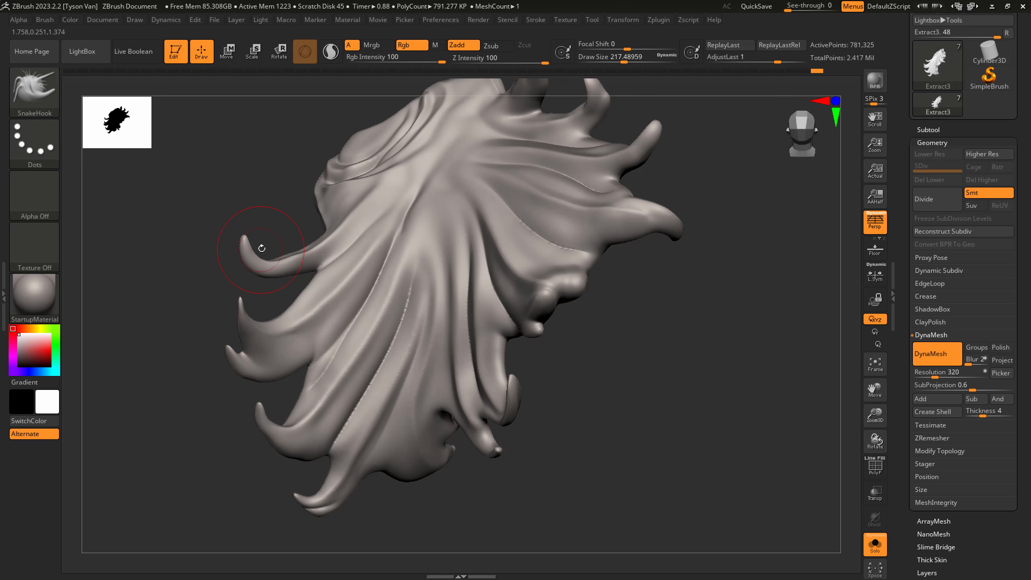
key("shift")
Pull the short spike beside it into a thin tip at draw size about 97, update the DynaMesh and smooth the tip
mouse_move(256, 247)
right_mouse_down()
mouse_move(284, 284)
mouse_move(299, 253)
mouse_move(325, 312)
mouse_move(312, 324)
right_mouse_up()
key("s")
left_click_drag(313, 324, 302, 328)
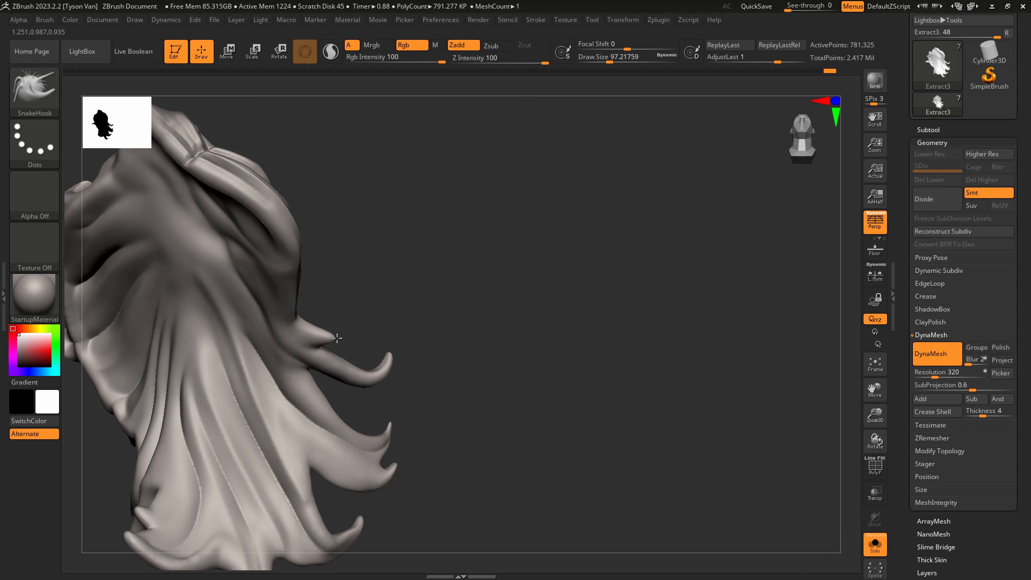
key("ctrl")
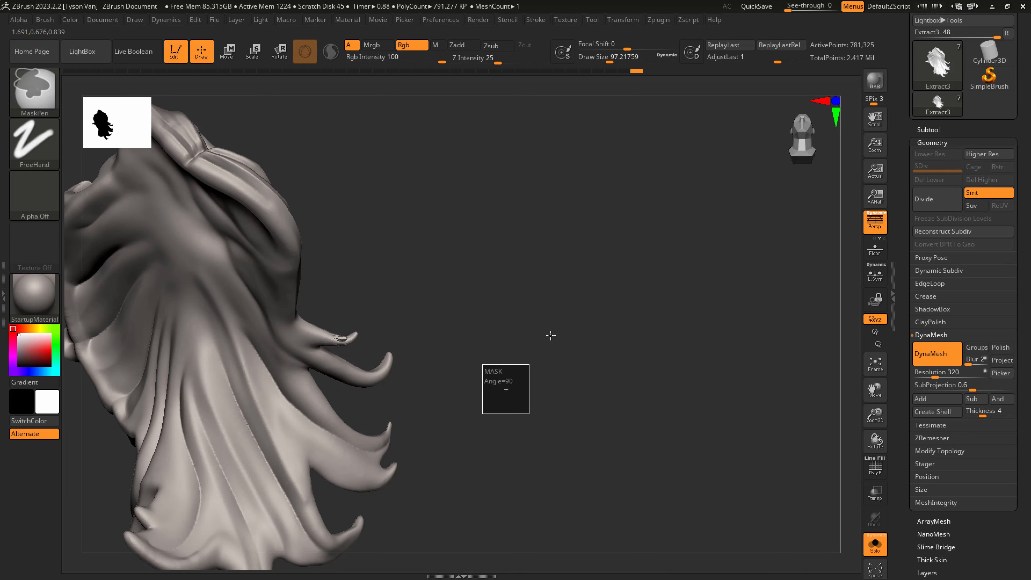
left_click_drag(352, 344, 345, 338, "shift")
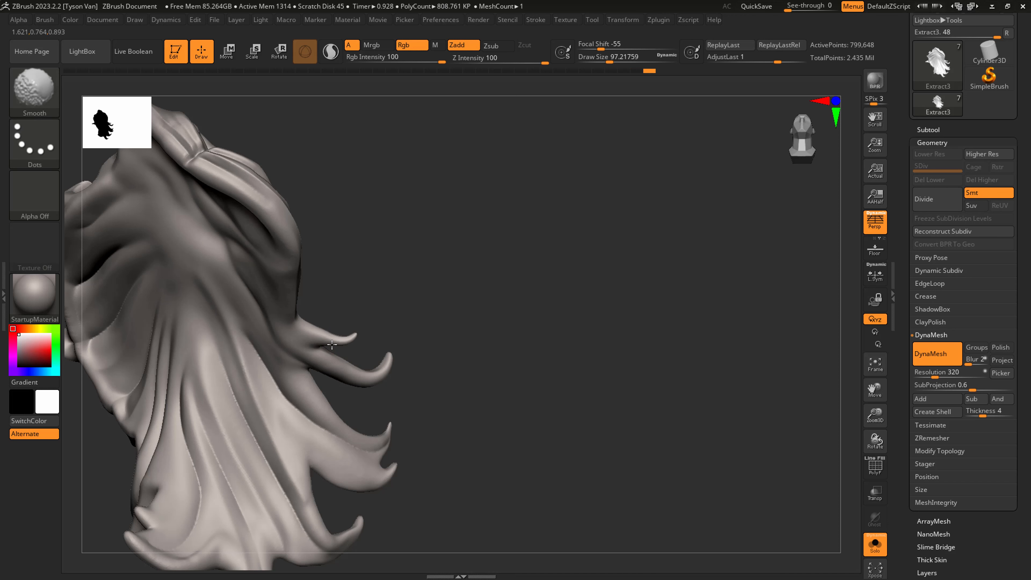
Inspect the cape's silhouette from several angles and against the rest of the character, ending with the cape isolated again
right_click_drag(356, 377, 384, 417, "ctrl")
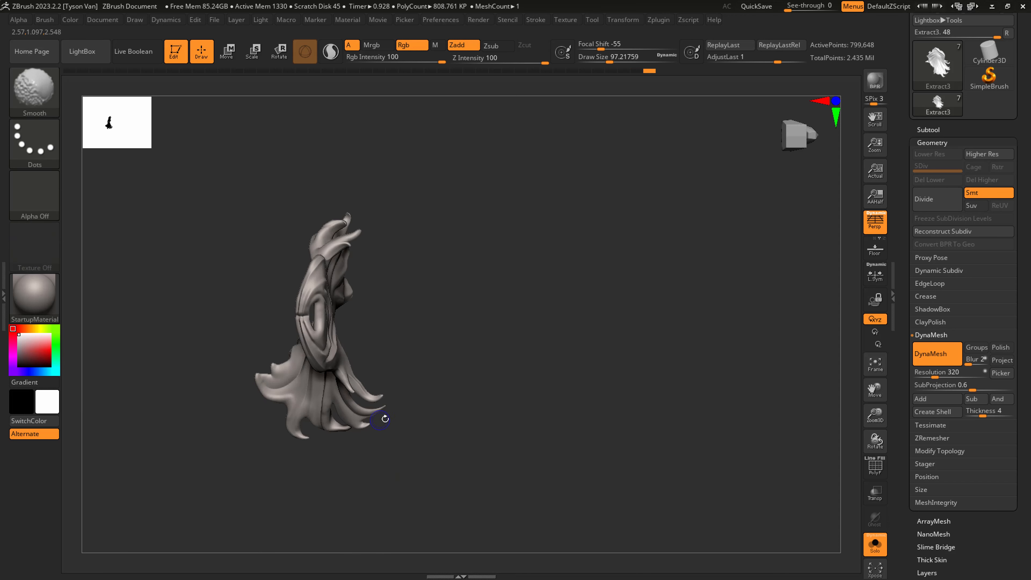
right_click_drag(446, 435, 537, 400)
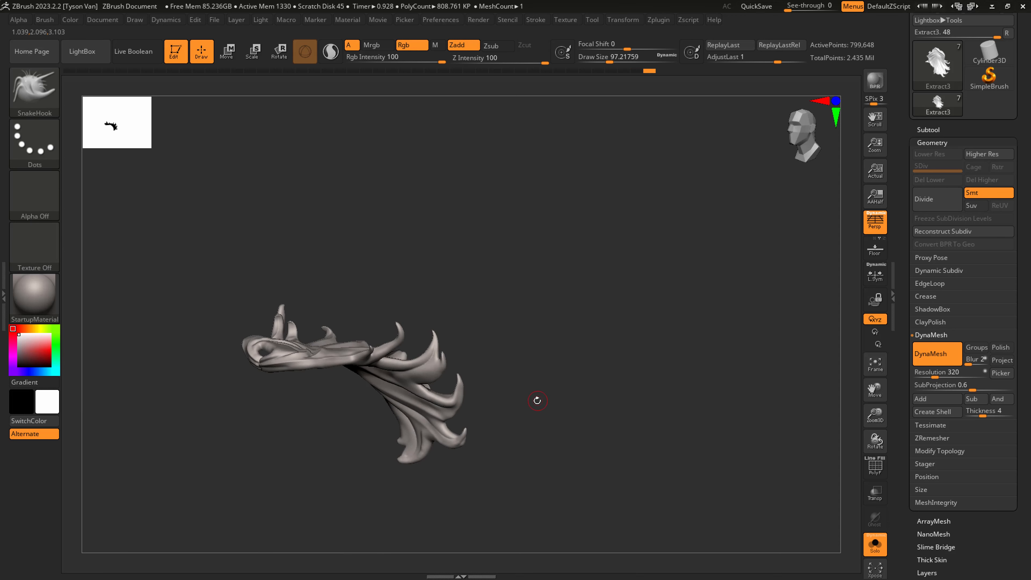
left_click(876, 546)
right_click_drag(523, 470, 430, 490)
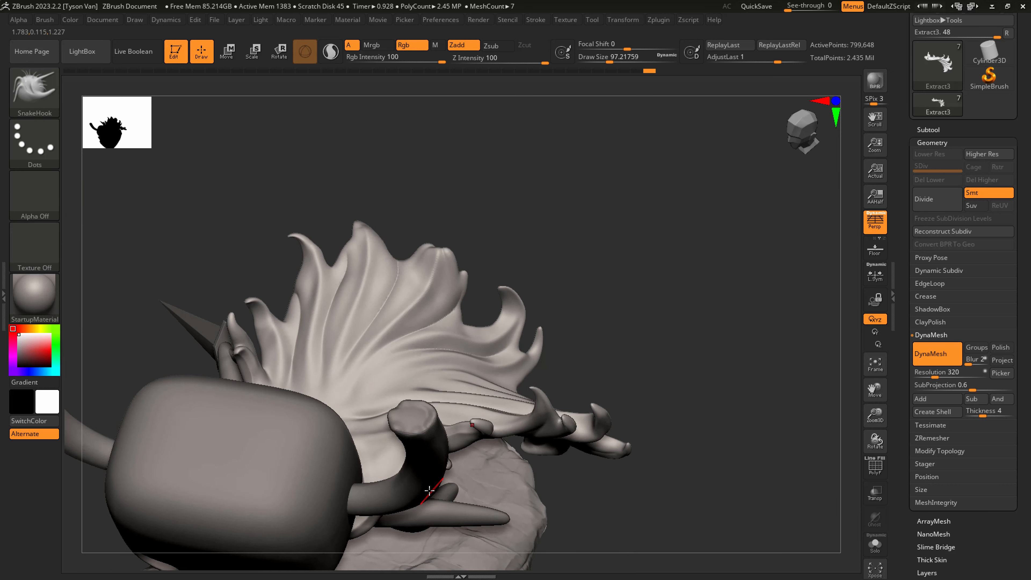
left_click(875, 545)
Reshape the collar's lower front edge with SnakeHook at draw sizes of about 202 and 132, smoothing the surface
key("s")
left_click_drag(424, 483, 439, 485)
mouse_move(374, 491)
left_mouse_down()
mouse_move(414, 520)
mouse_move(400, 523)
left_mouse_up()
key("s")
key("s")
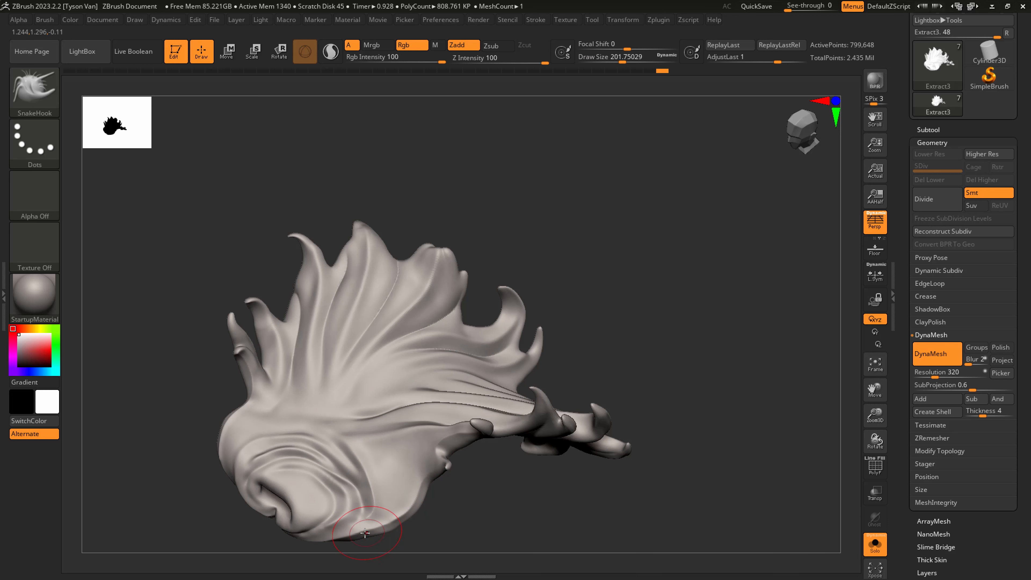
key("shift")
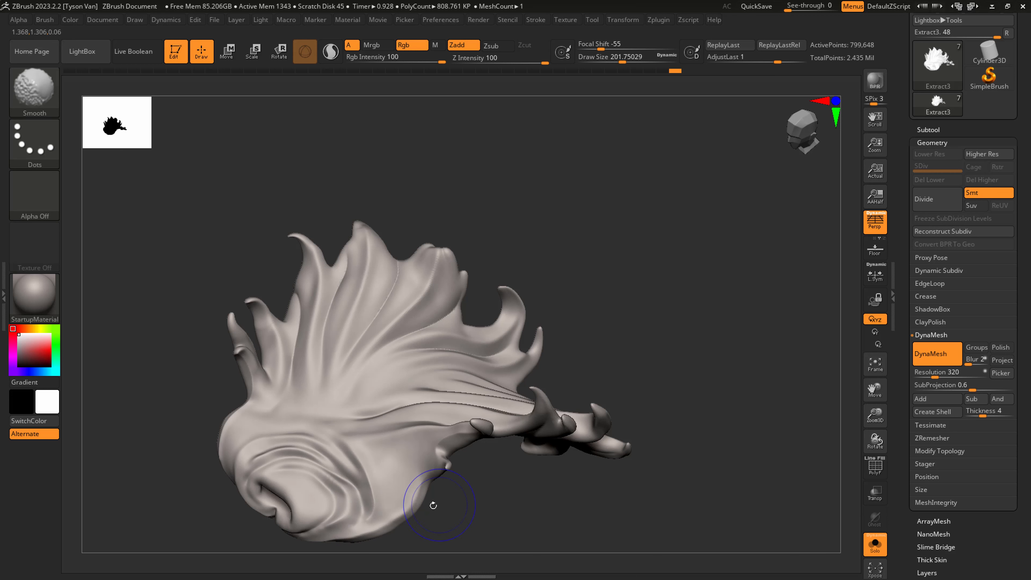
key("s")
left_click_drag(418, 527, 401, 527)
mouse_move(416, 510)
right_mouse_down()
mouse_move(421, 417)
mouse_move(451, 438)
mouse_move(423, 459)
mouse_move(425, 481)
mouse_move(371, 469)
right_mouse_up()
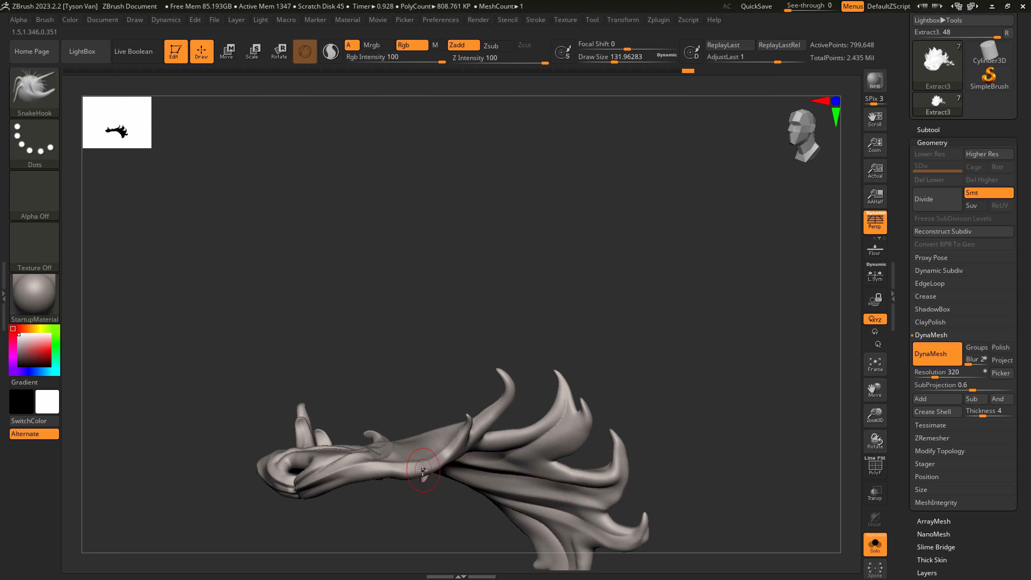
Carve curved cloth folds beside the collar's neck opening with DamStandard at draw size about 74 and soften them
mouse_move(425, 481)
right_mouse_down("ctrl")
mouse_move(399, 463)
mouse_move(374, 480)
mouse_move(364, 472)
right_mouse_up("ctrl")
key("b")
key("d")
key("s")
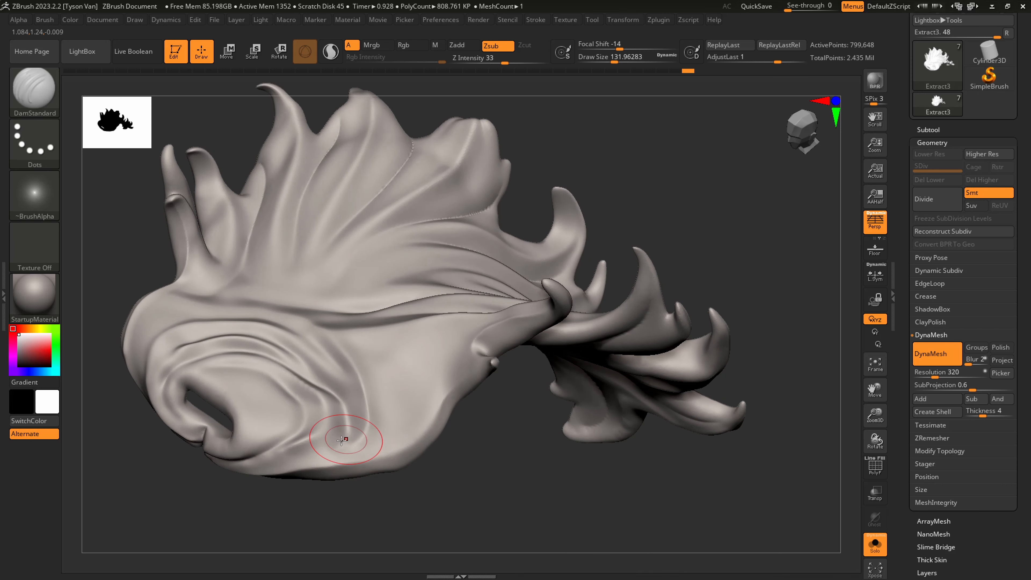
key("s")
left_click_drag(340, 446, 325, 451)
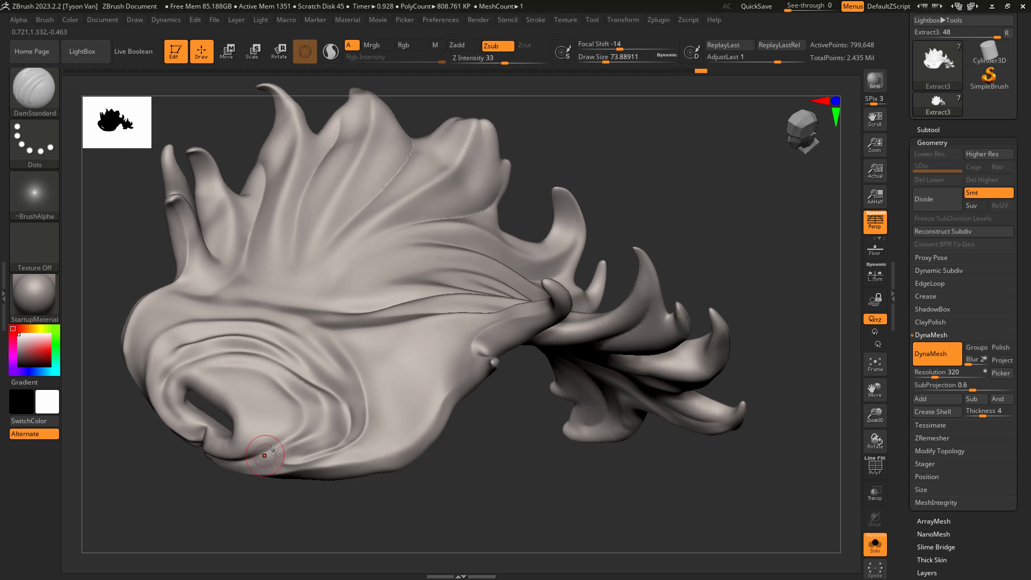
key("shift")
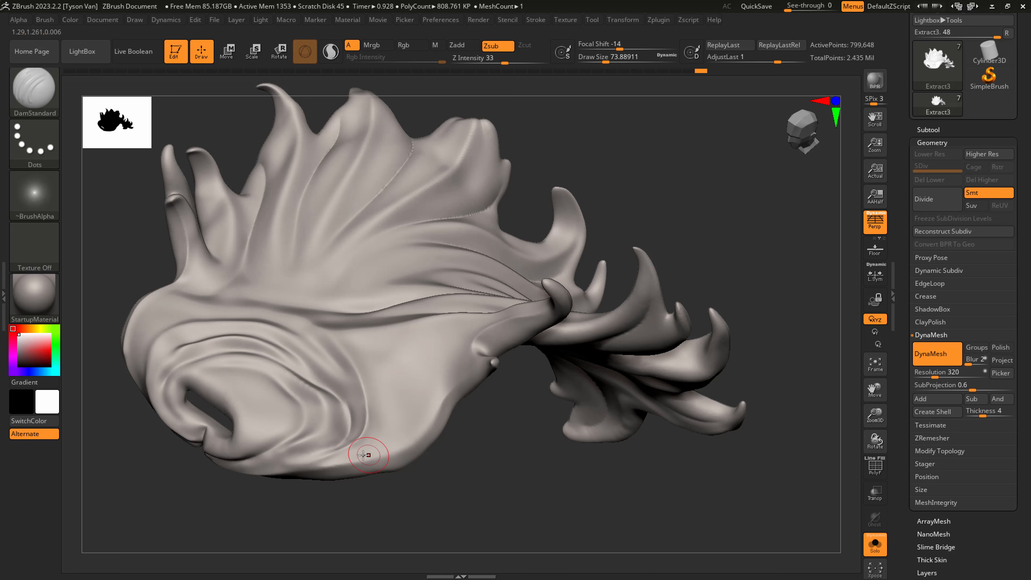
key("shift")
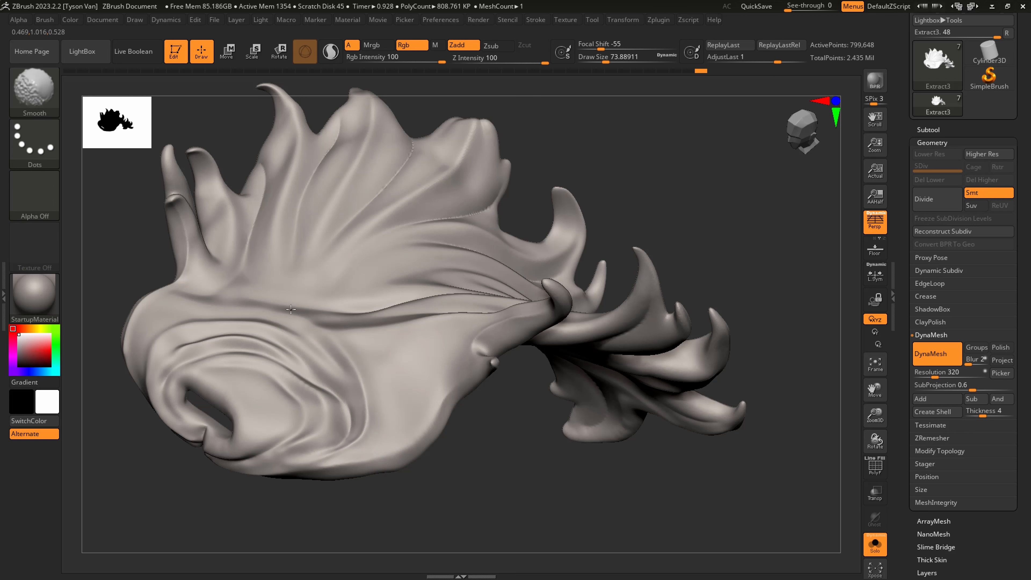
Carve matching folds around the opposite side of the neck opening with DamStandard at draw size about 124 and smooth them
right_click_drag(195, 325, 240, 366)
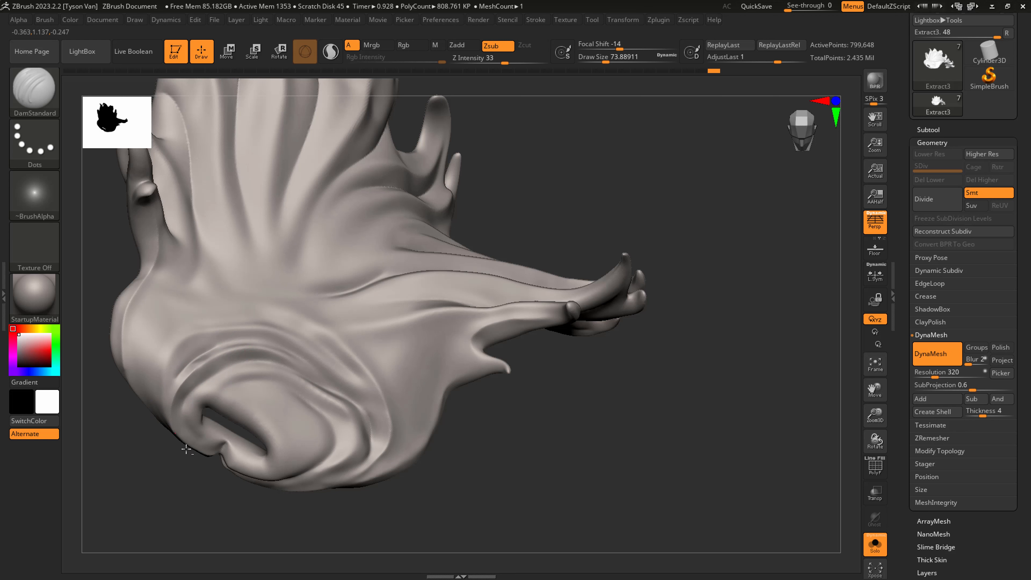
right_click_drag(174, 412, 176, 379)
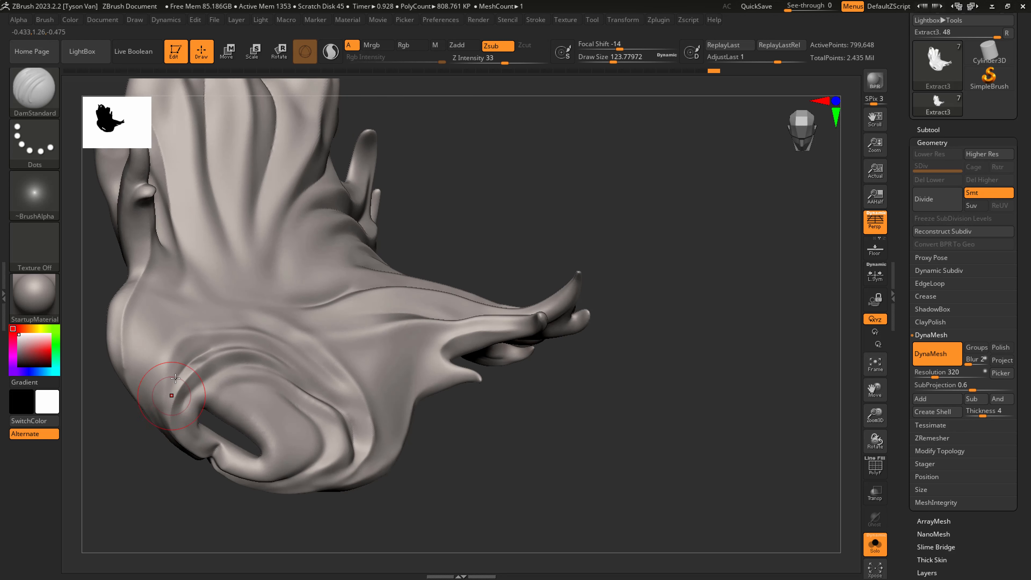
right_click_drag(174, 421, 155, 411)
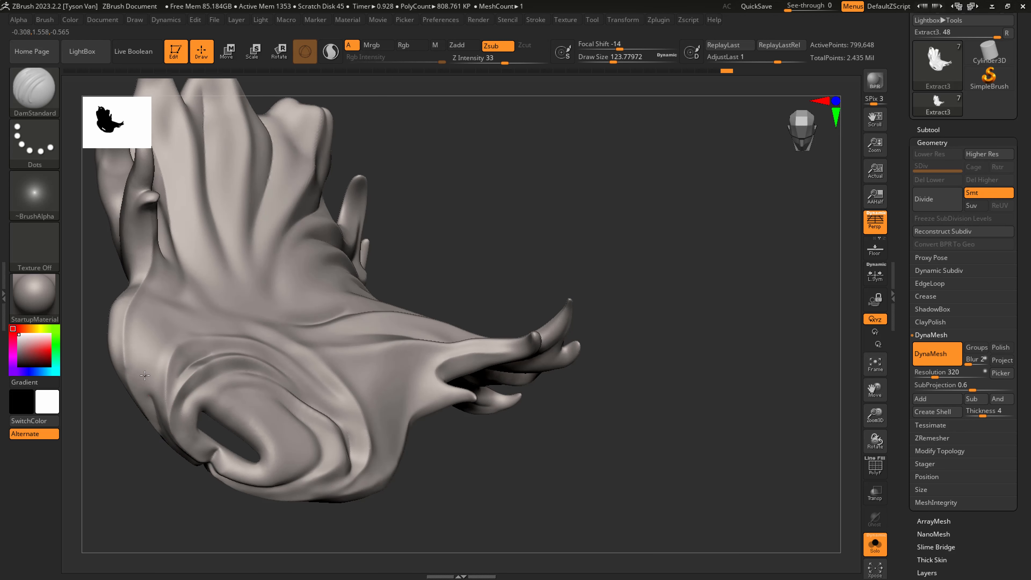
left_click_drag(145, 375, 165, 342)
right_click_drag(211, 324, 187, 349)
left_click_drag(169, 341, 164, 339, "shift")
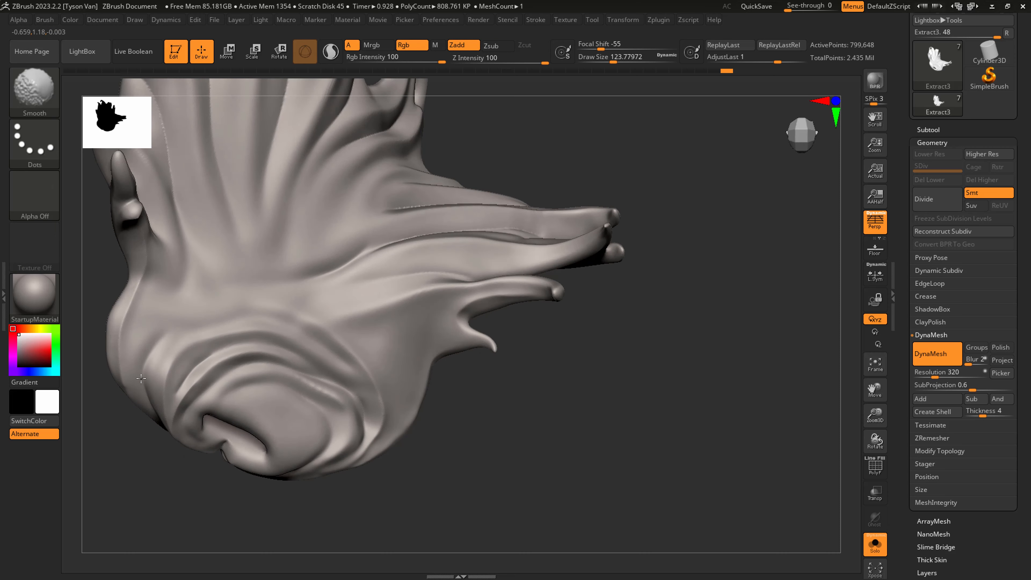
right_click_drag(141, 379, 126, 368)
right_click_drag(155, 399, 162, 369)
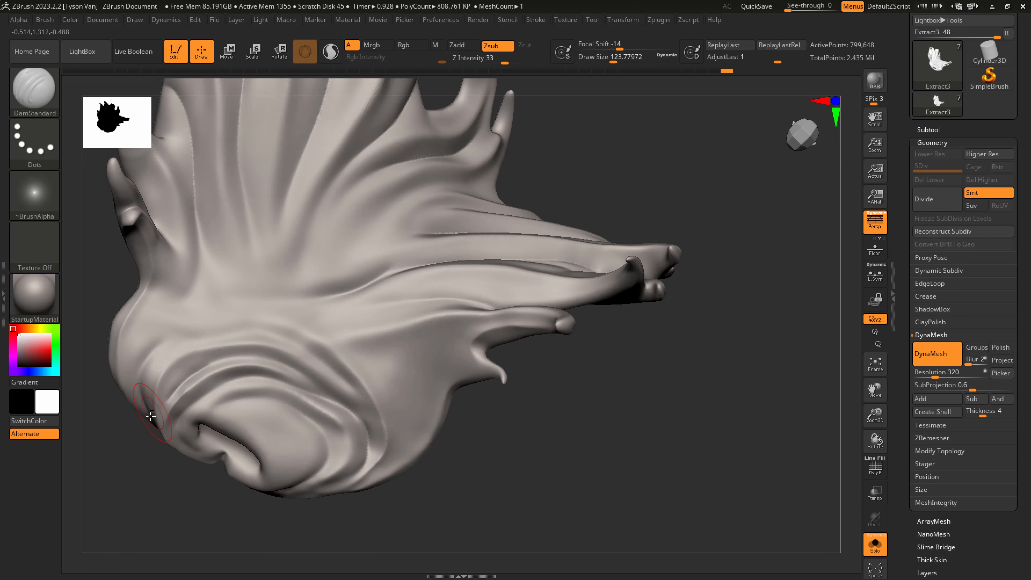
key("shift")
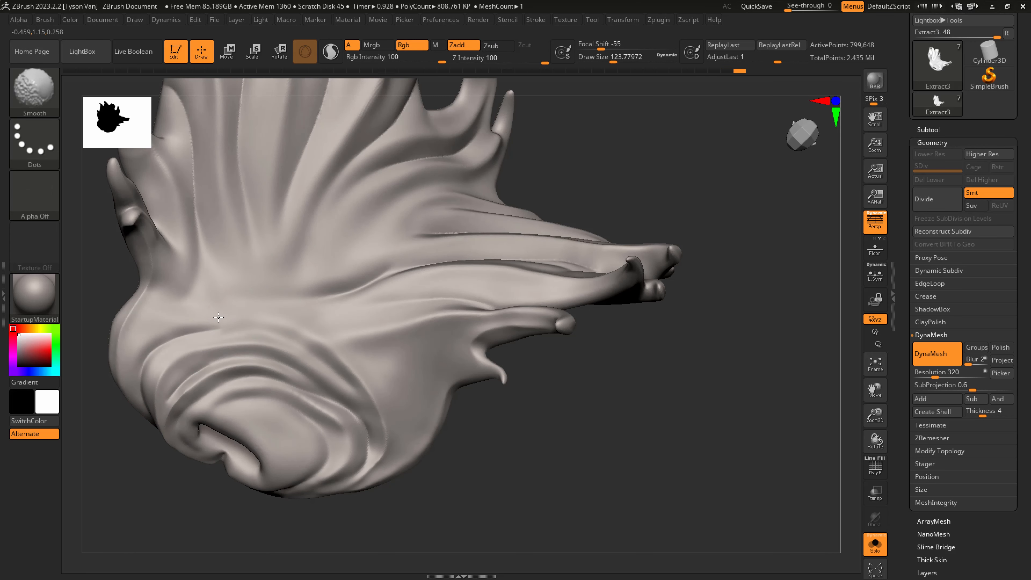
Deepen the sweeping folds between the neck opening and the collar's broad side flap with DamStandard
right_click_drag(331, 350, 339, 317)
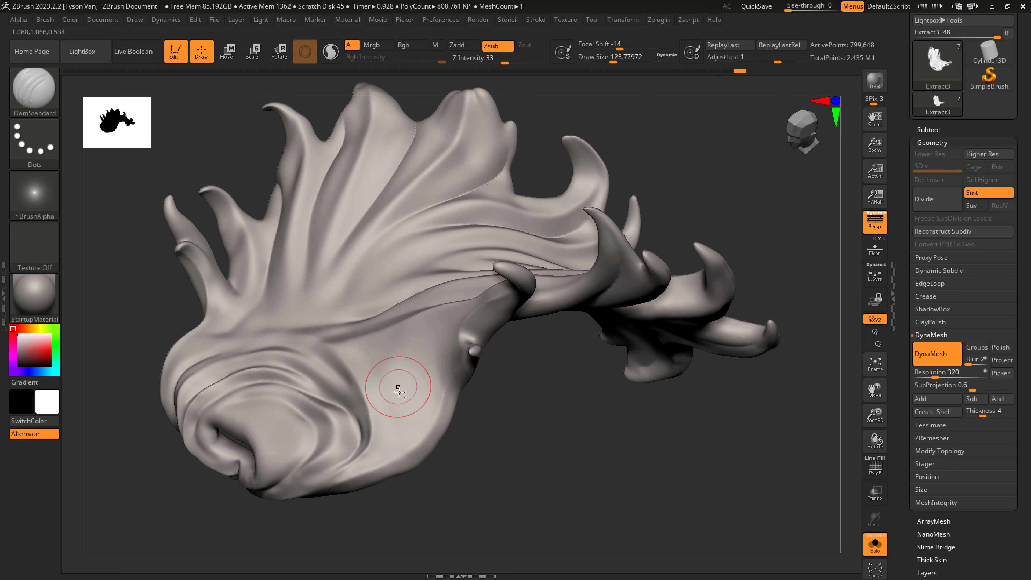
mouse_move(397, 388)
right_mouse_down()
mouse_move(348, 415)
mouse_move(295, 387)
right_mouse_up()
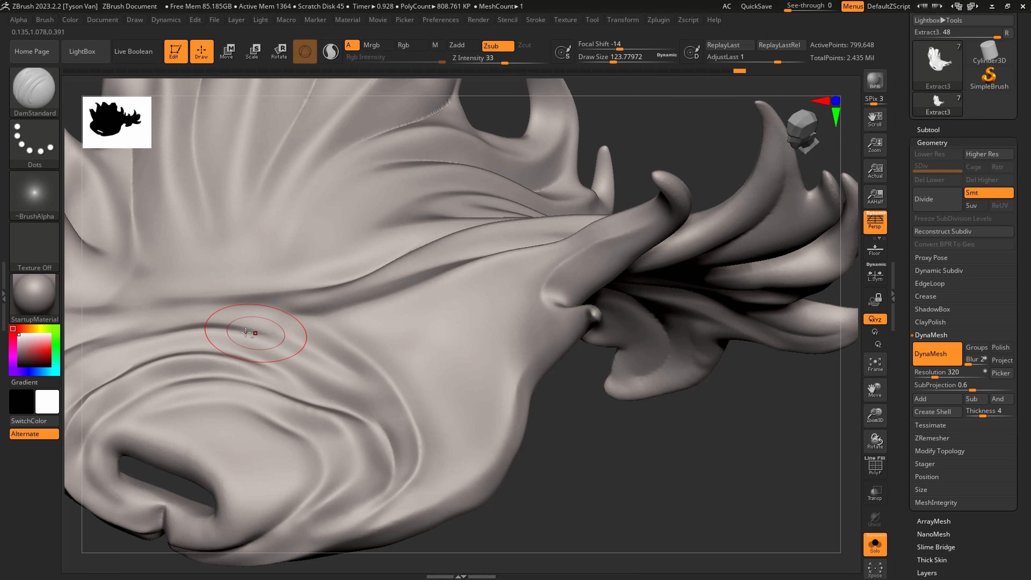
left_click_drag(345, 373, 409, 440)
right_click_drag(401, 430, 379, 421)
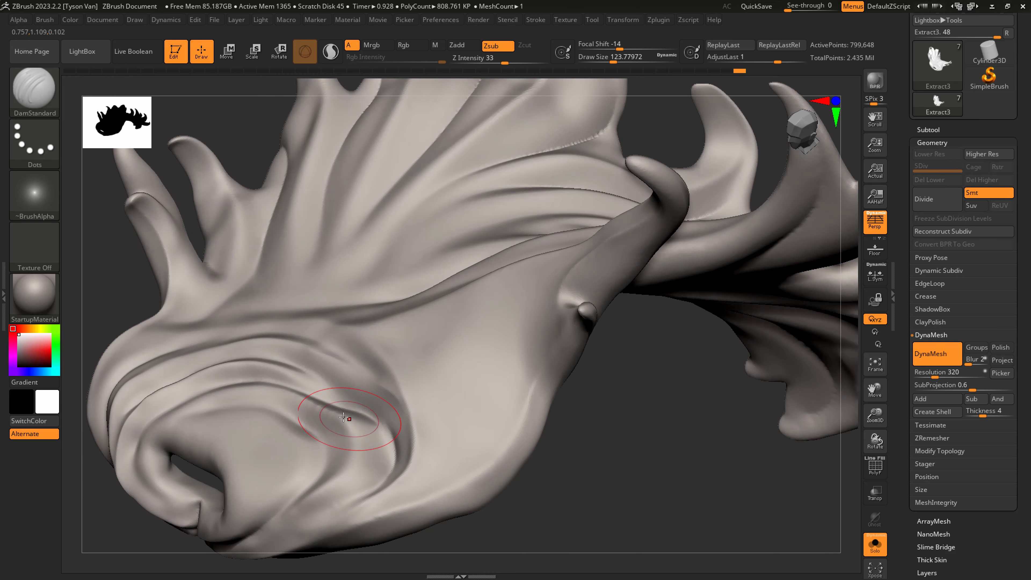
mouse_move(345, 420)
left_mouse_down()
mouse_move(353, 445)
mouse_move(308, 489)
left_mouse_up()
right_click_drag(378, 481, 386, 423, "alt")
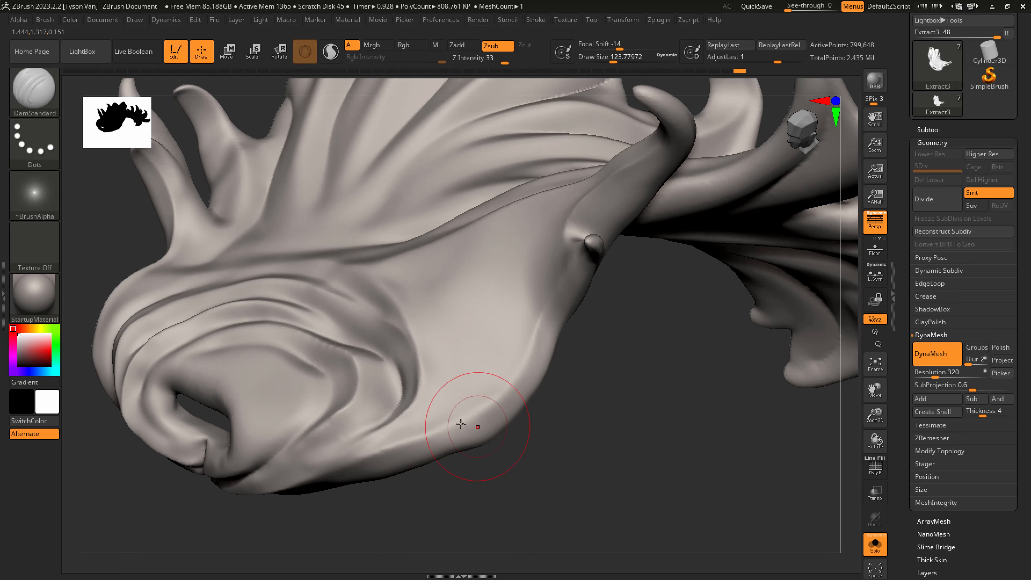
mouse_move(471, 425)
right_mouse_down("ctrl")
mouse_move(469, 361)
mouse_move(437, 338)
right_mouse_up("ctrl")
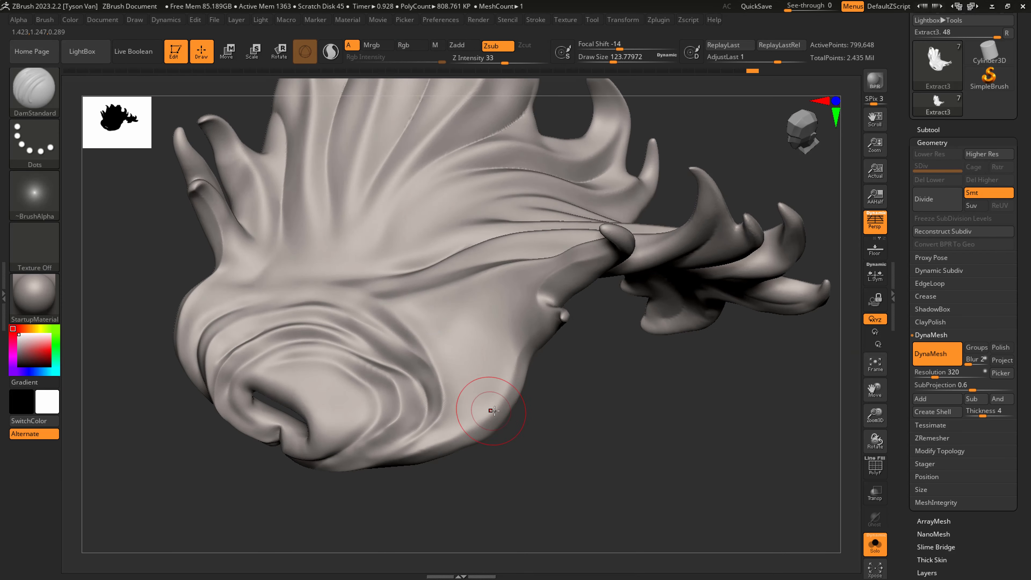
Pull the cape's trailing tips into sharper curved hooks with SnakeHook at draw size about 87 and update the DynaMesh
right_click_drag(483, 409, 567, 399)
key("b")
key("s")
key("h")
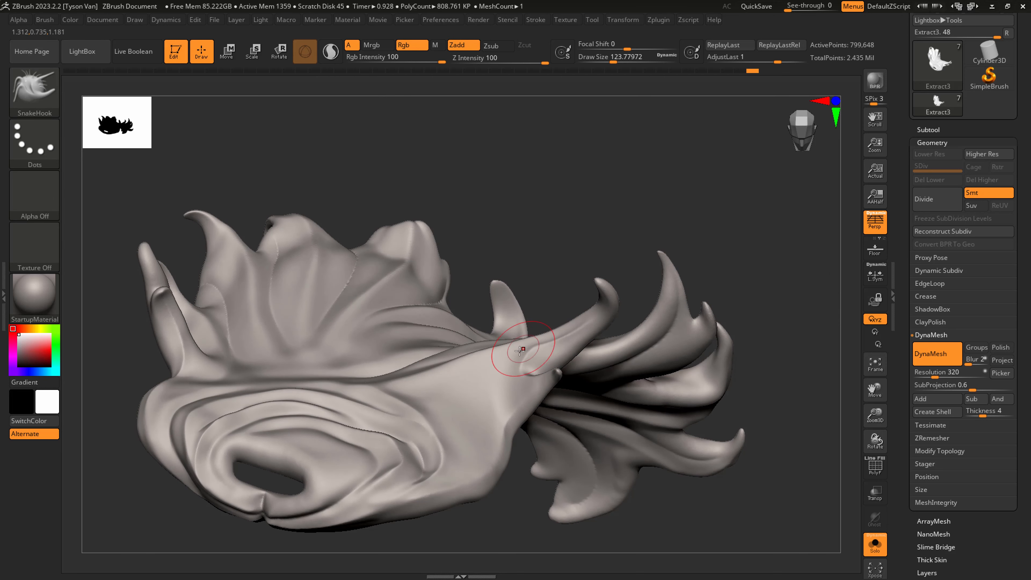
mouse_move(510, 350)
right_mouse_down()
mouse_move(482, 427)
mouse_move(526, 385)
right_mouse_up()
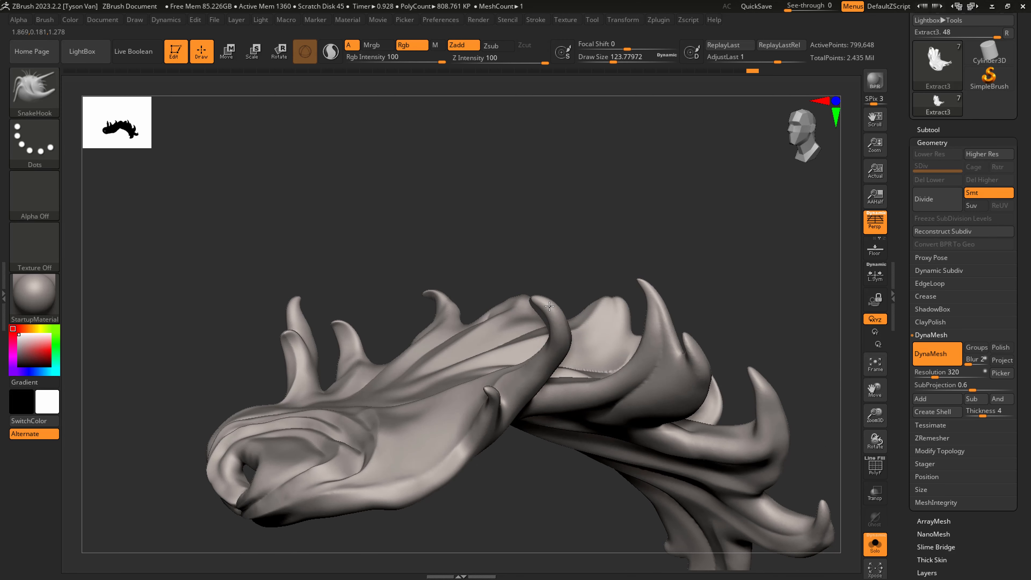
mouse_move(527, 321)
right_mouse_down()
mouse_move(567, 341)
mouse_move(573, 327)
right_mouse_up()
mouse_move(642, 320)
right_mouse_down()
mouse_move(433, 415)
mouse_move(525, 483)
mouse_move(550, 484)
right_mouse_up()
right_click_drag(597, 449, 579, 407, "alt")
key("s")
left_click_drag(603, 391, 702, 355)
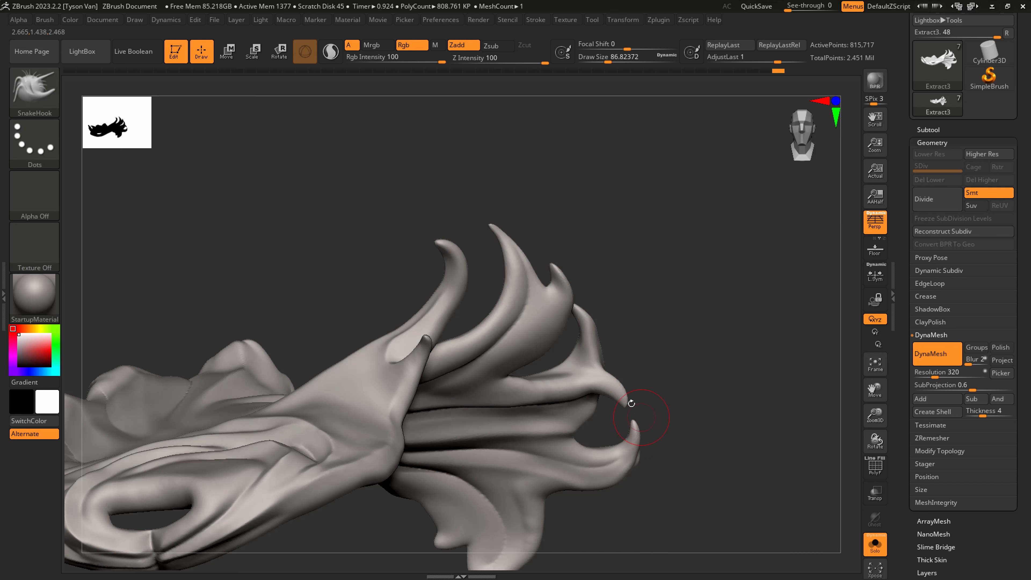
right_click_drag(631, 403, 569, 516)
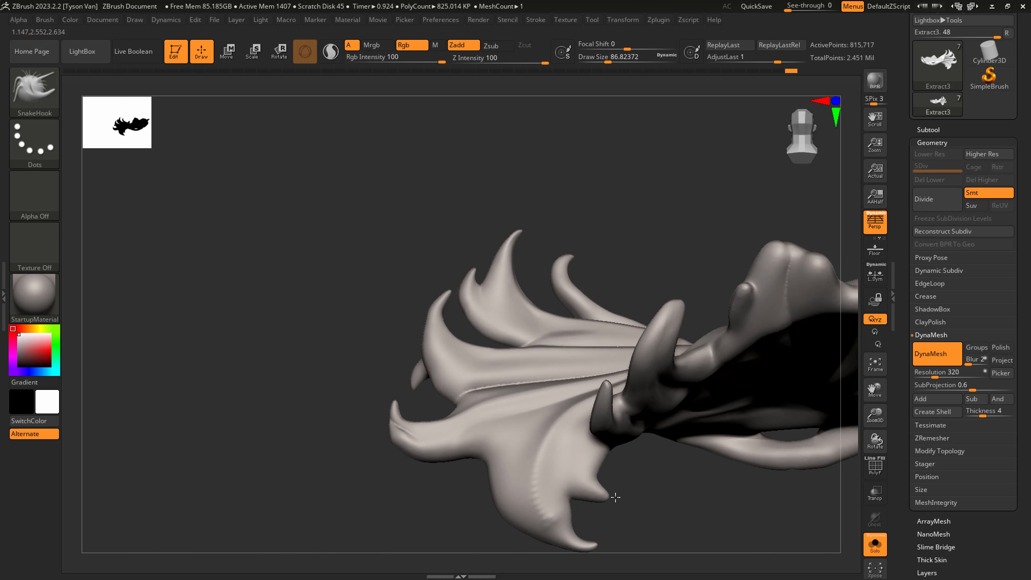
right_click_drag(607, 491, 529, 379)
Stretch the blunt tips along the cape's upper edge into pointed hooks with SnakeHook at draw sizes of about 124 and 104
mouse_move(700, 368)
right_mouse_down("ctrl")
mouse_move(785, 488)
mouse_move(577, 394)
mouse_move(603, 419)
mouse_move(634, 401)
right_mouse_up("ctrl")
key("s")
left_click_drag(637, 389, 642, 389)
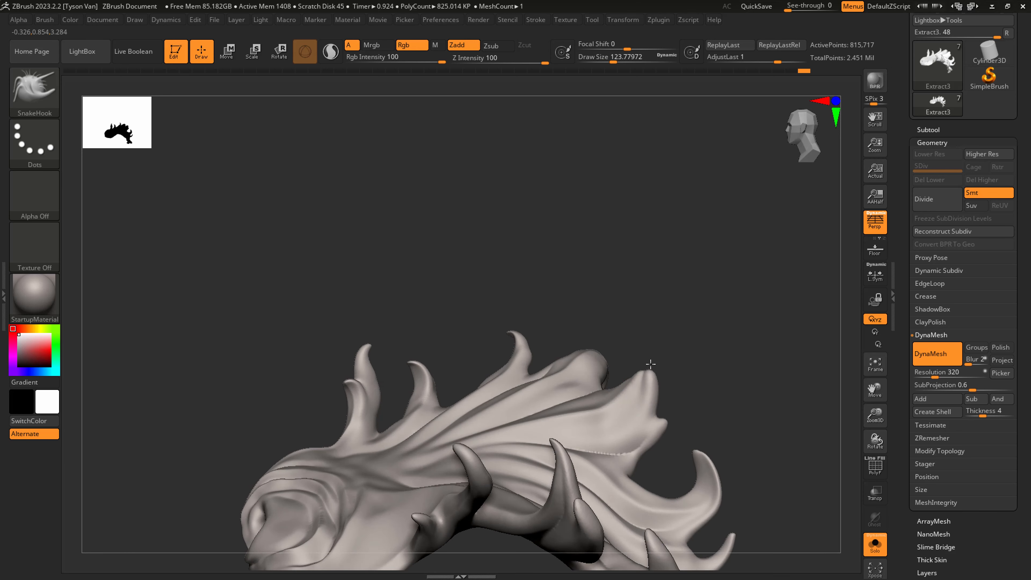
right_click_drag(645, 382, 582, 327)
key("s")
left_click_drag(581, 327, 578, 328)
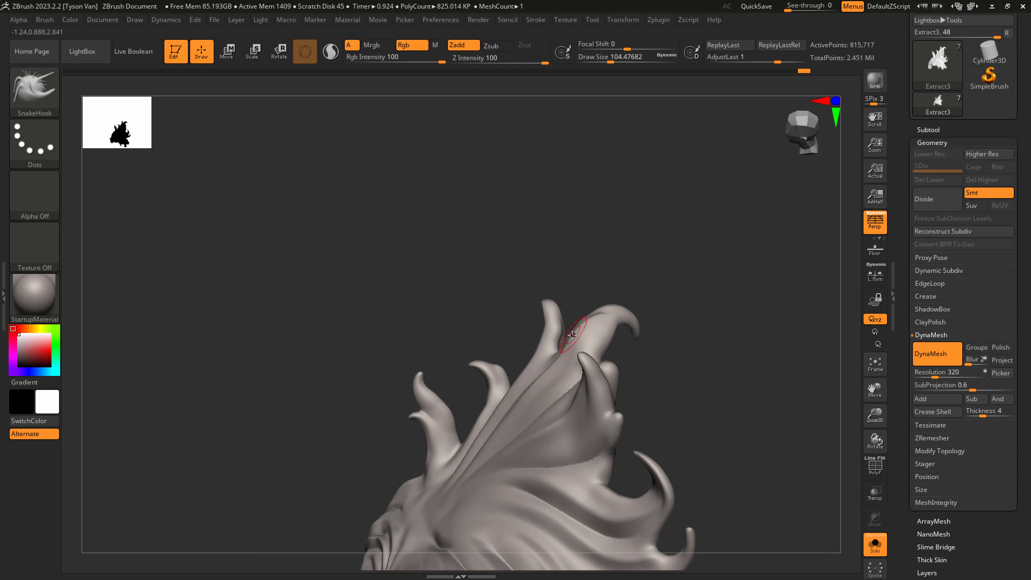
Thicken the cape and collar with broad Inflat strokes at draw size about 585 and Z intensity 10
mouse_move(604, 338)
right_mouse_down()
mouse_move(627, 333)
mouse_move(471, 389)
mouse_move(577, 376)
mouse_move(514, 365)
mouse_move(388, 398)
mouse_move(345, 378)
right_mouse_up()
left_click(46, 97)
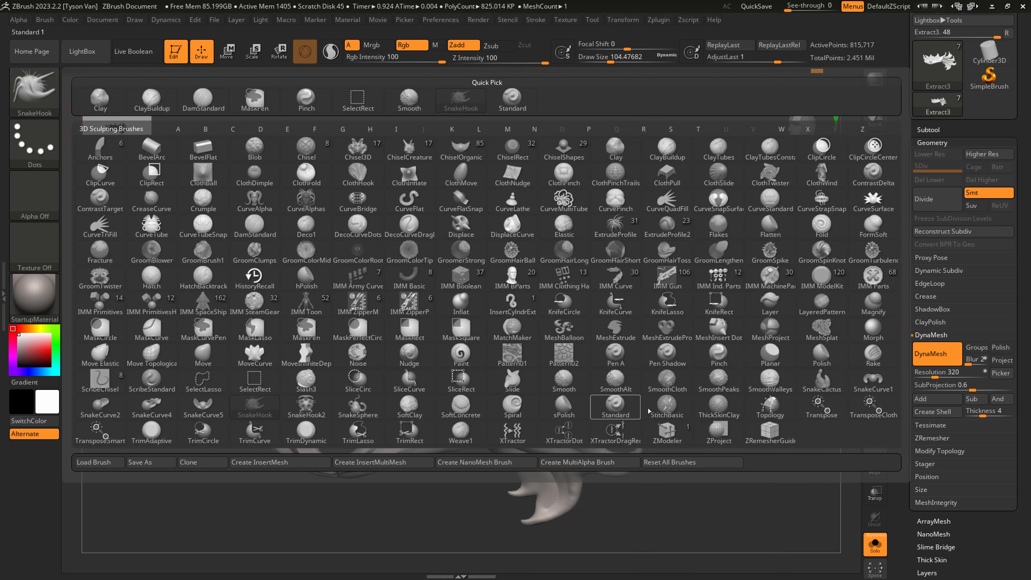
left_click(462, 310)
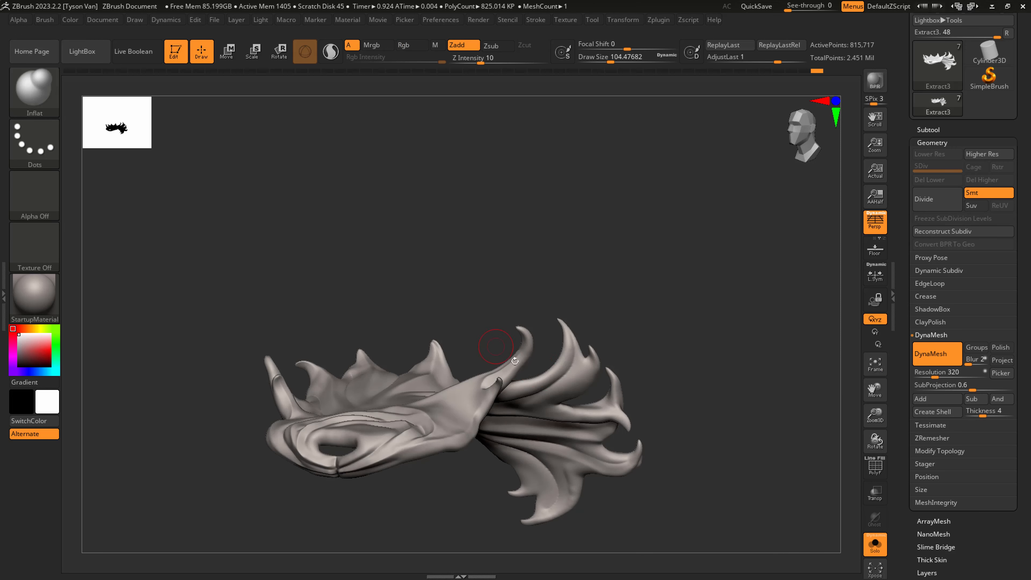
key("s")
left_click_drag(567, 373, 569, 370)
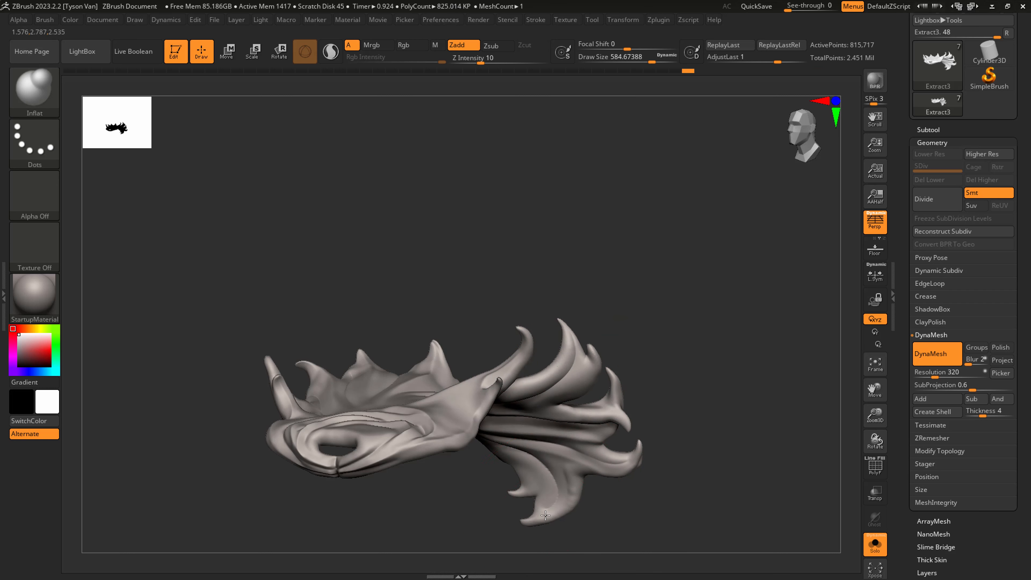
right_click_drag(440, 445, 473, 468)
left_click_drag(400, 427, 366, 386)
right_click_drag(360, 372, 366, 420)
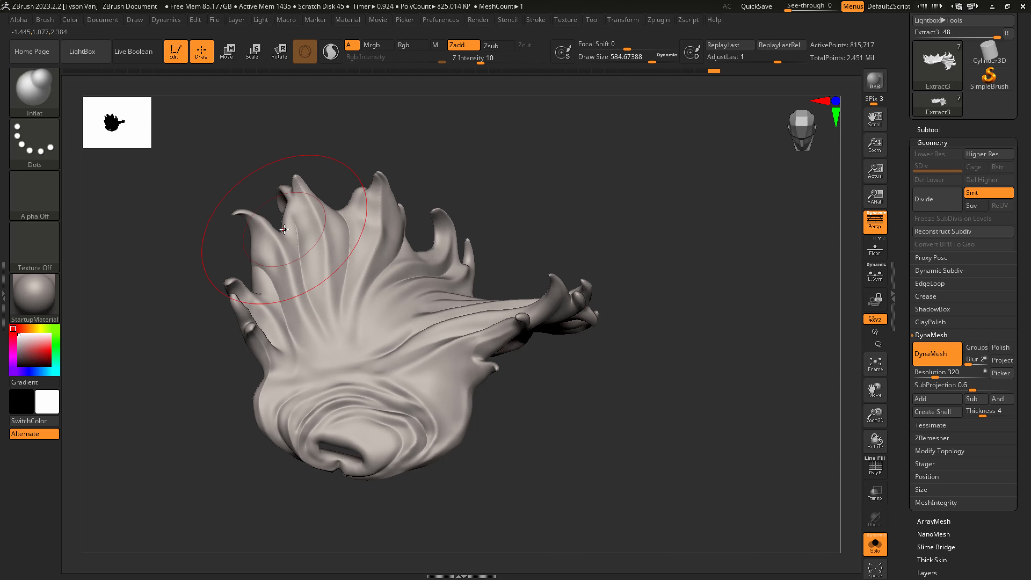
Adjust the collar's side flap with SnakeHook at draw size about 251
mouse_move(246, 252)
right_mouse_down()
mouse_move(433, 295)
mouse_move(489, 425)
mouse_move(498, 409)
mouse_move(518, 414)
mouse_move(495, 397)
right_mouse_up()
key("b")
key("s")
key("h")
key("s")
left_click_drag(496, 396, 462, 396)
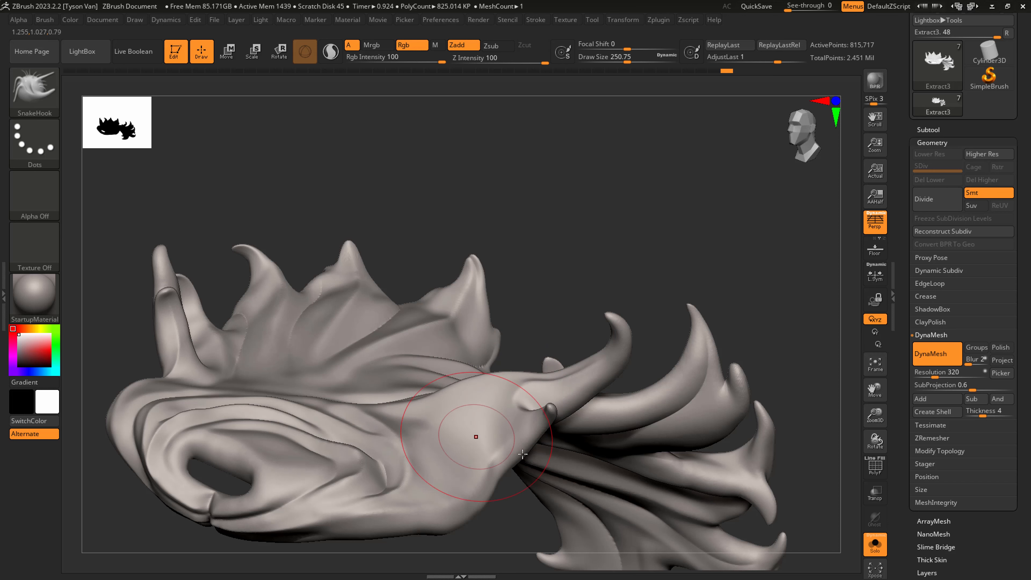
Show the whole character and reshape the collar's edge over the arm with SnakeHook at draw sizes of about 177 and 116
left_click(875, 544)
mouse_move(559, 469)
right_mouse_down()
mouse_move(598, 544)
mouse_move(578, 518)
mouse_move(512, 333)
right_mouse_up()
key("s")
left_click(522, 340)
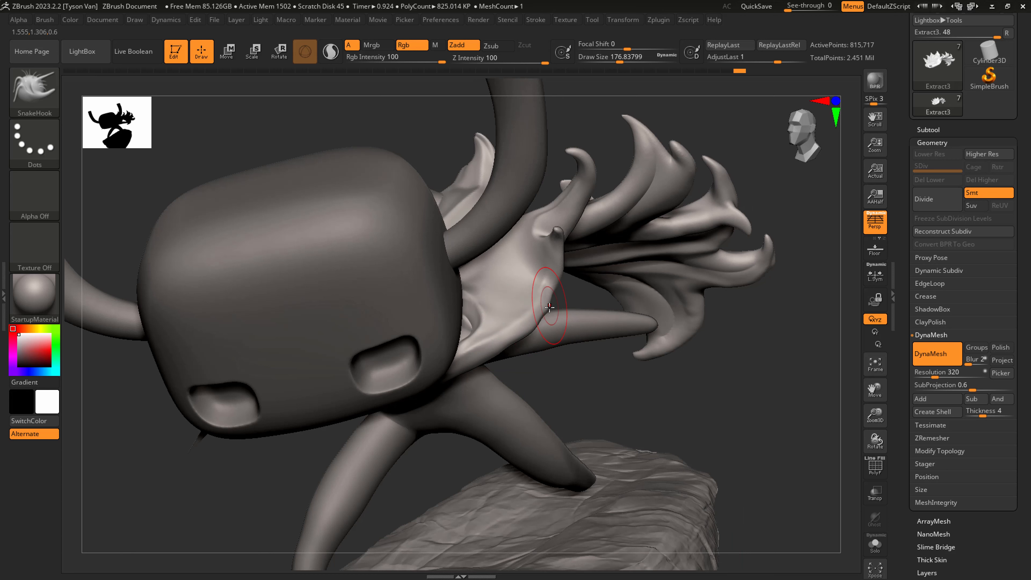
key("s")
left_click(537, 321)
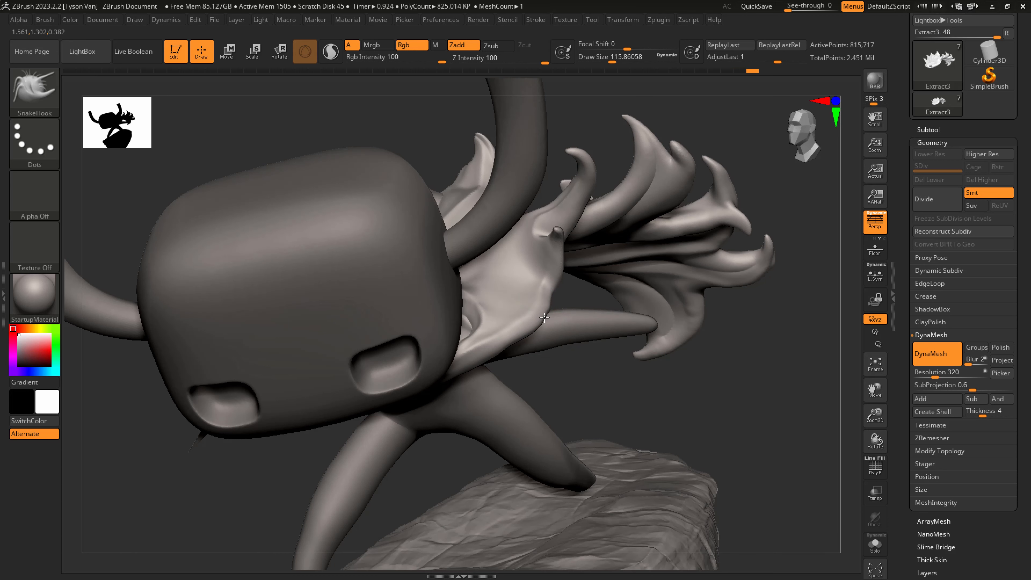
Smooth the collar's edge above the arm and check the cape's shape against the whole character
right_click_drag(564, 334, 380, 353, "ctrl")
right_click_drag(585, 381, 357, 490, "alt")
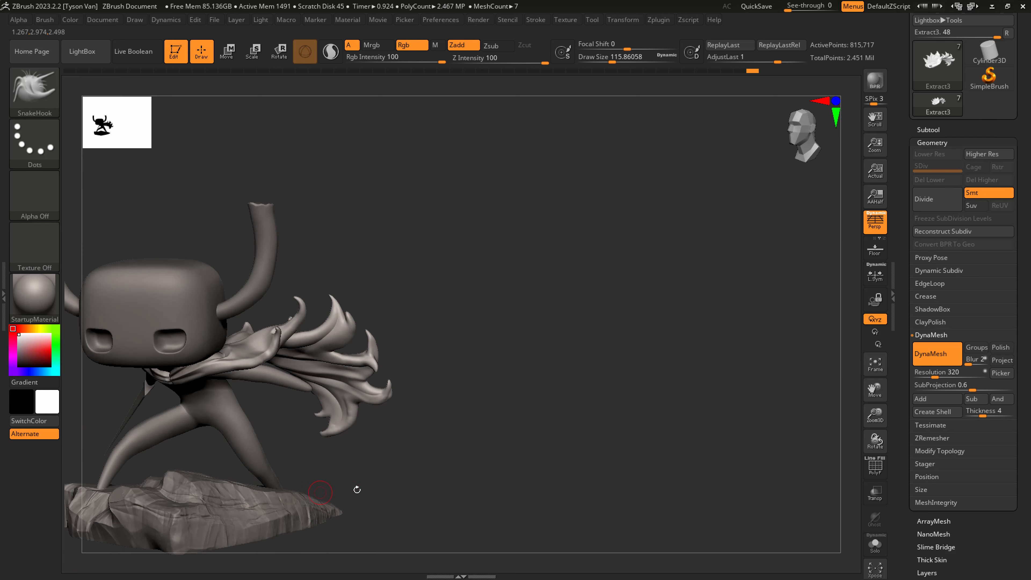
left_click(875, 365)
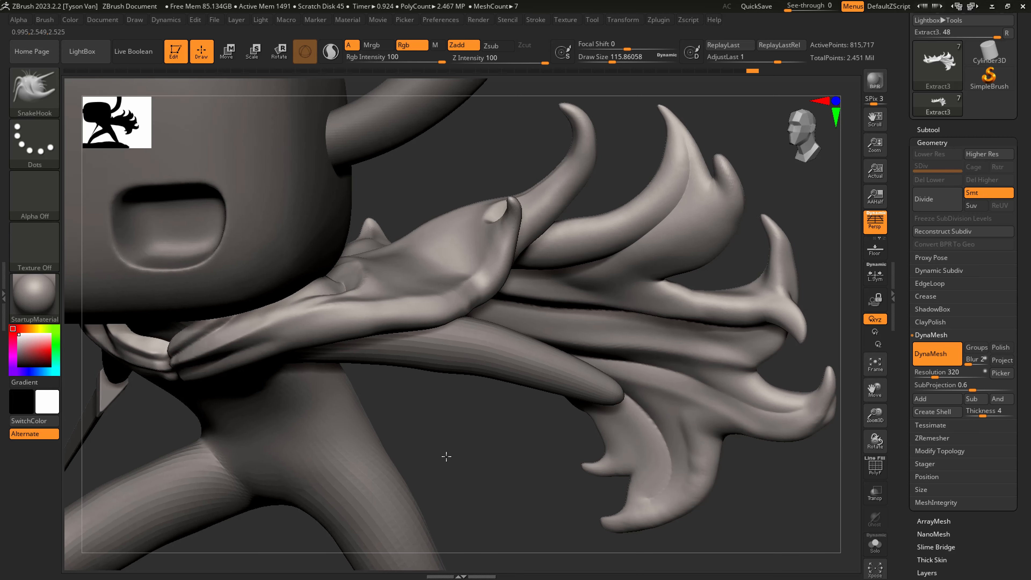
right_click_drag(445, 455, 408, 438, "ctrl")
right_click_drag(427, 323, 453, 335, "ctrl")
left_click_drag(443, 345, 470, 350, "shift")
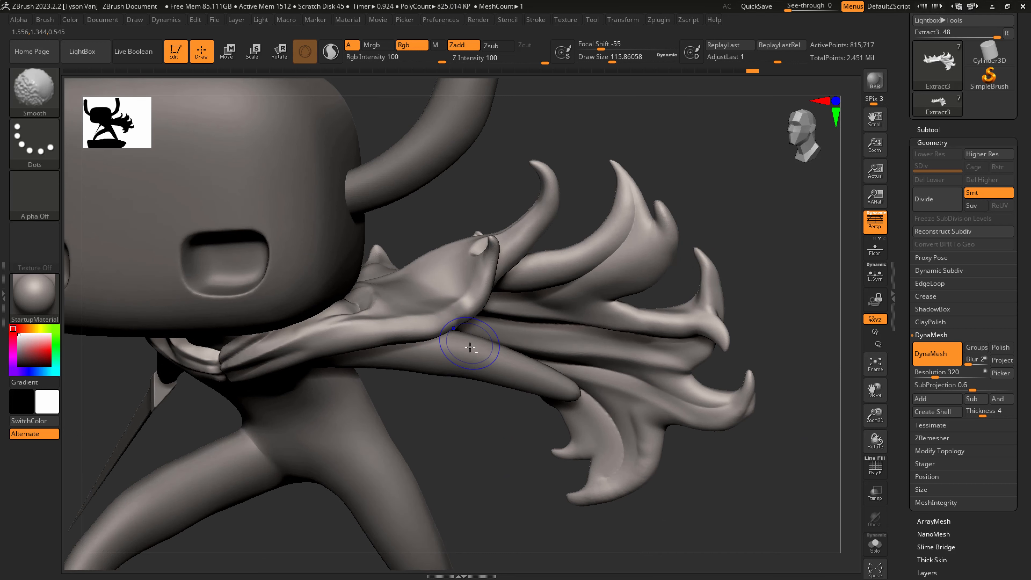
mouse_move(467, 357)
right_mouse_down("ctrl")
mouse_move(409, 373)
mouse_move(454, 403)
mouse_move(422, 287)
right_mouse_up("ctrl")
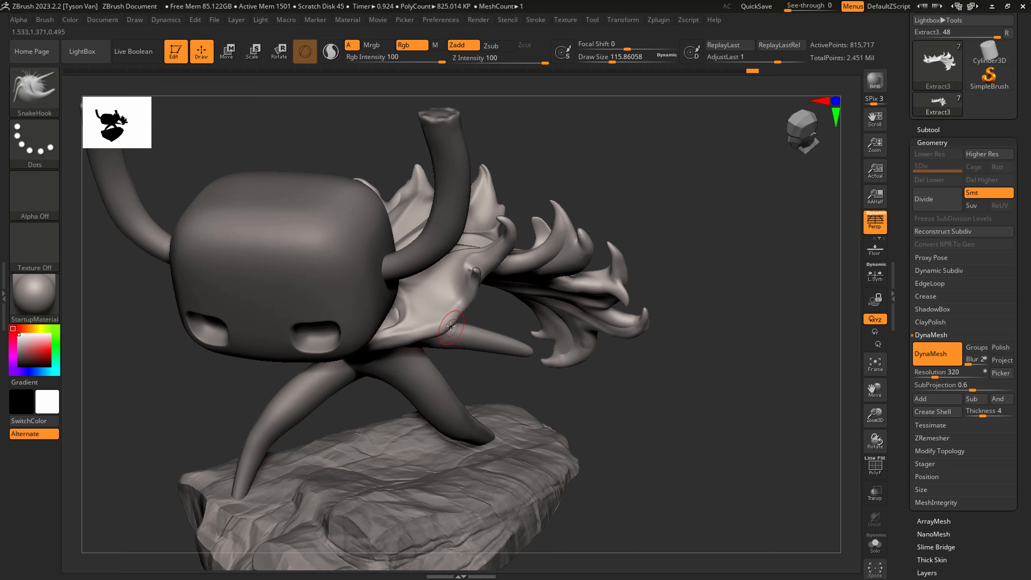
Check the cape's silhouette against the whole character and make the head the active subtool
right_click_drag(465, 352, 476, 441, "ctrl")
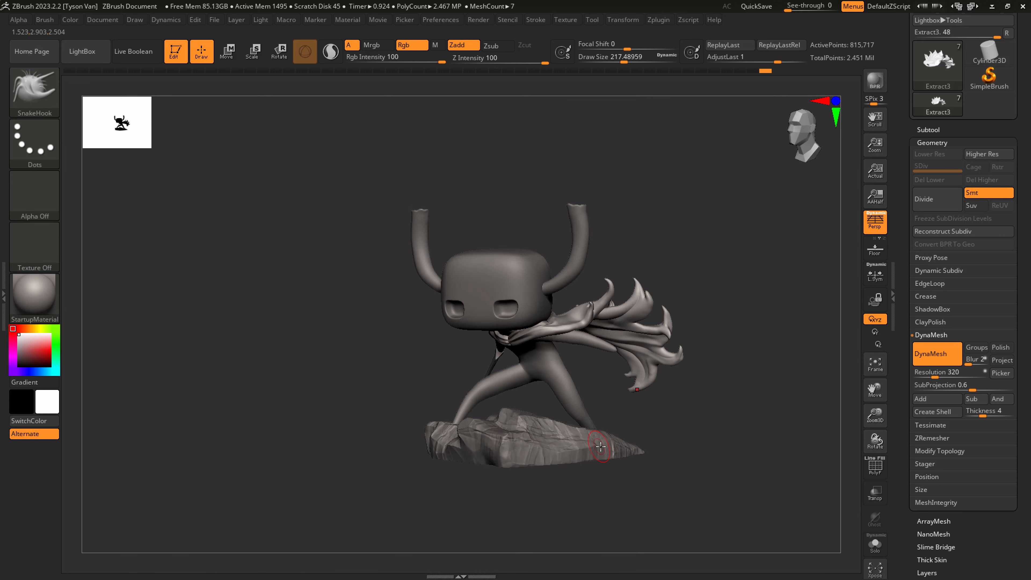
right_click_drag(600, 447, 619, 416)
right_click_drag(620, 417, 546, 434, "alt")
right_click_drag(543, 388, 467, 329)
key("bracketright")
key("bracketright")
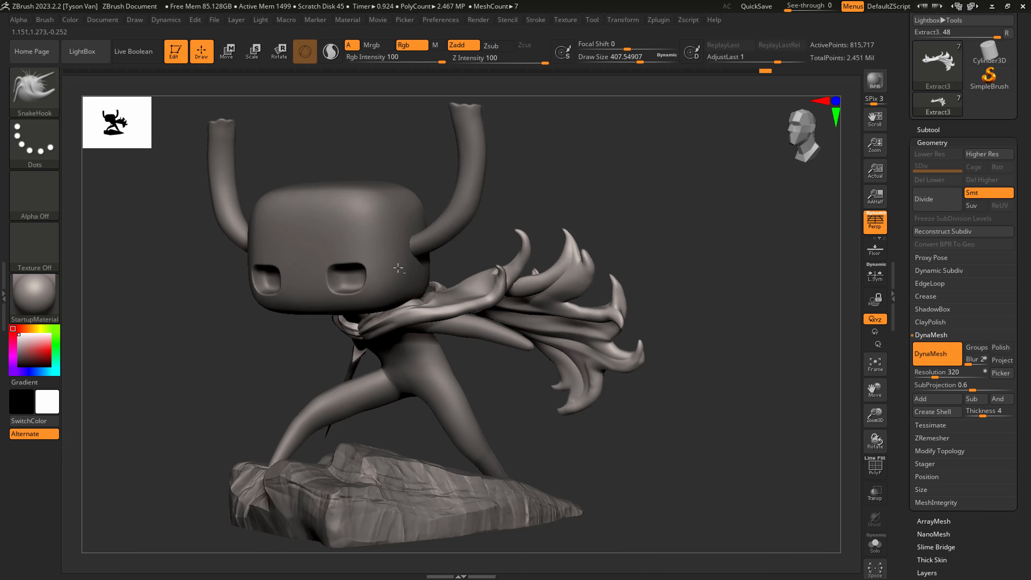
left_click(408, 291, "alt")
right_click_drag(452, 320, 468, 435, "alt")
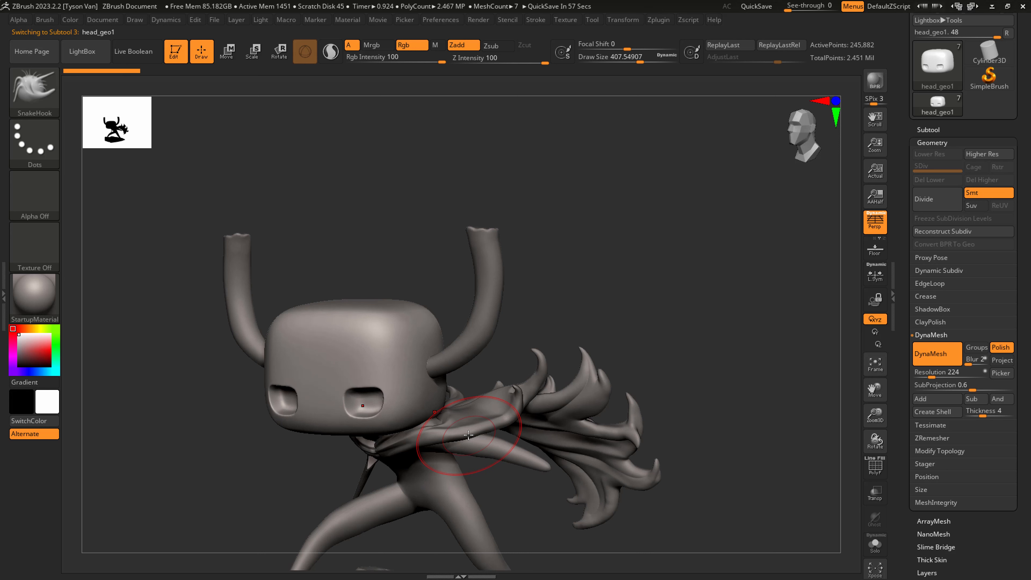
right_click_drag(358, 392, 329, 325, "ctrl")
Build up a brow ridge above one eye with ClayBuildup at draw size about 56 and Z intensity 20, and smooth it
key("b")
left_click(166, 102)
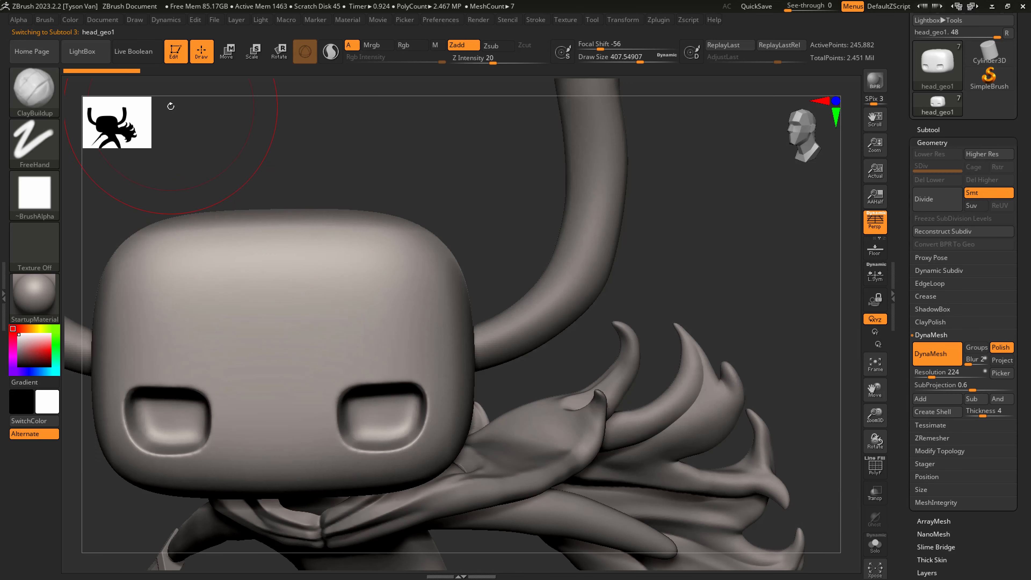
key("s")
mouse_move(343, 381)
left_mouse_down()
mouse_move(318, 383)
mouse_move(368, 370)
mouse_move(345, 364)
mouse_move(419, 361)
mouse_move(331, 374)
left_mouse_up()
key("s")
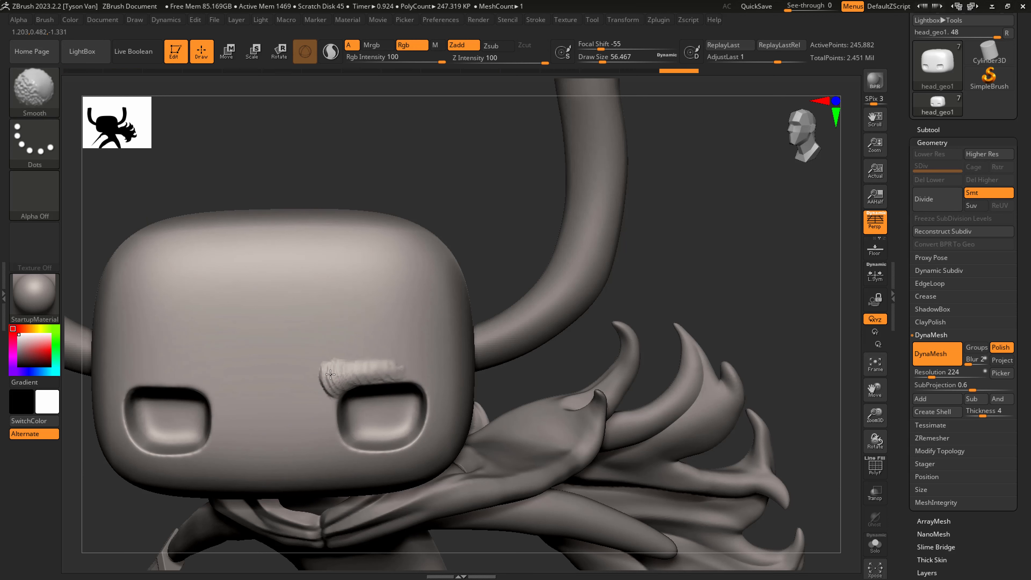
left_click_drag(408, 367, 352, 355, "shift")
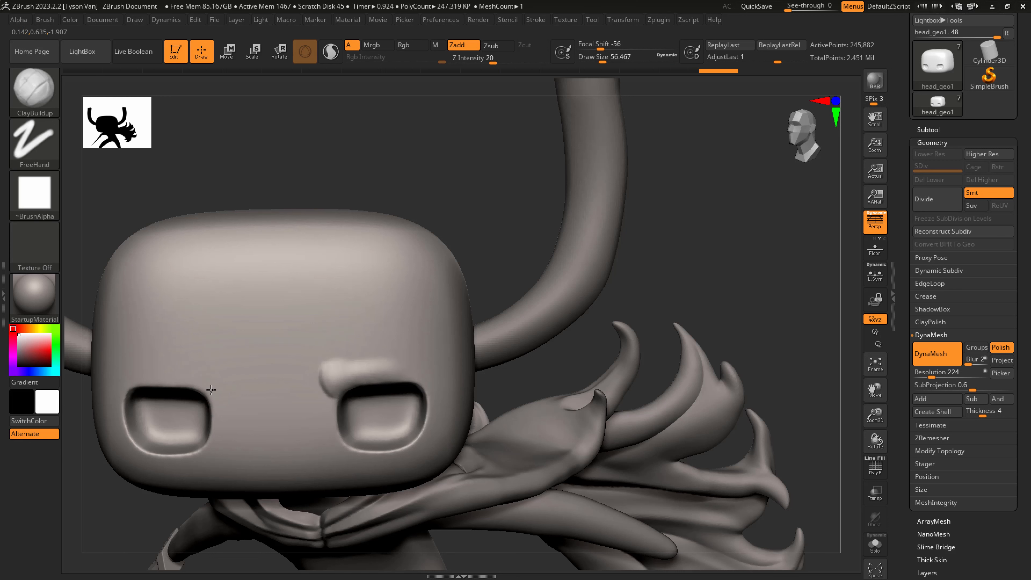
Build up and smooth a matching brow ridge above the other eye
left_click_drag(213, 379, 214, 384)
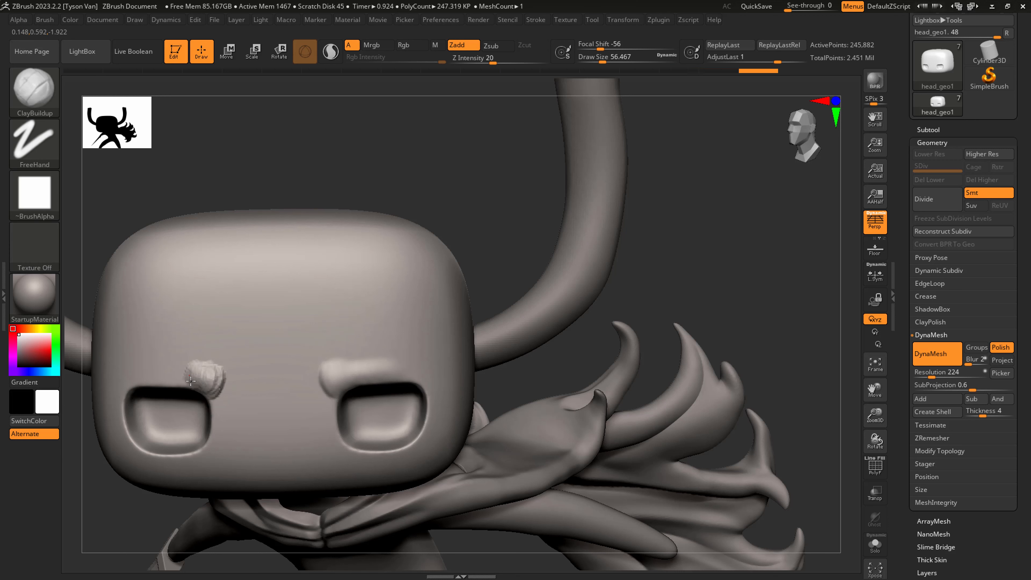
mouse_move(150, 377)
left_mouse_down()
mouse_move(141, 380)
mouse_move(162, 366)
mouse_move(191, 370)
mouse_move(219, 389)
left_mouse_up()
right_click_drag(380, 364, 358, 364)
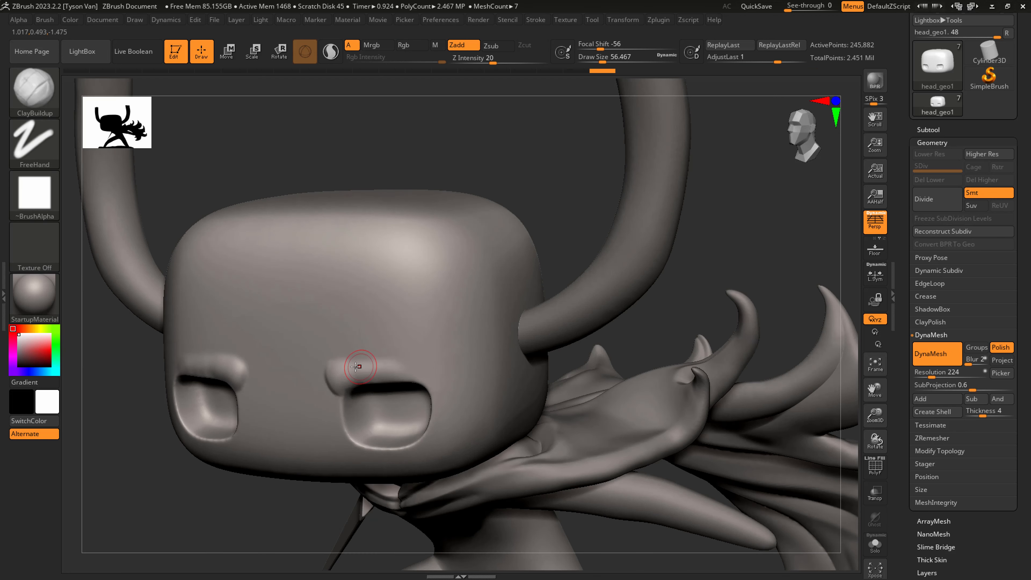
Thicken the inner ends of both brows with ClayBuildup at draw size about 116 and smooth their outer ends into the forehead
key("s")
mouse_move(341, 373)
left_mouse_down()
mouse_move(350, 374)
mouse_move(343, 361)
mouse_move(400, 364)
mouse_move(372, 351)
mouse_move(342, 368)
left_mouse_up()
right_click_drag(340, 357, 374, 359)
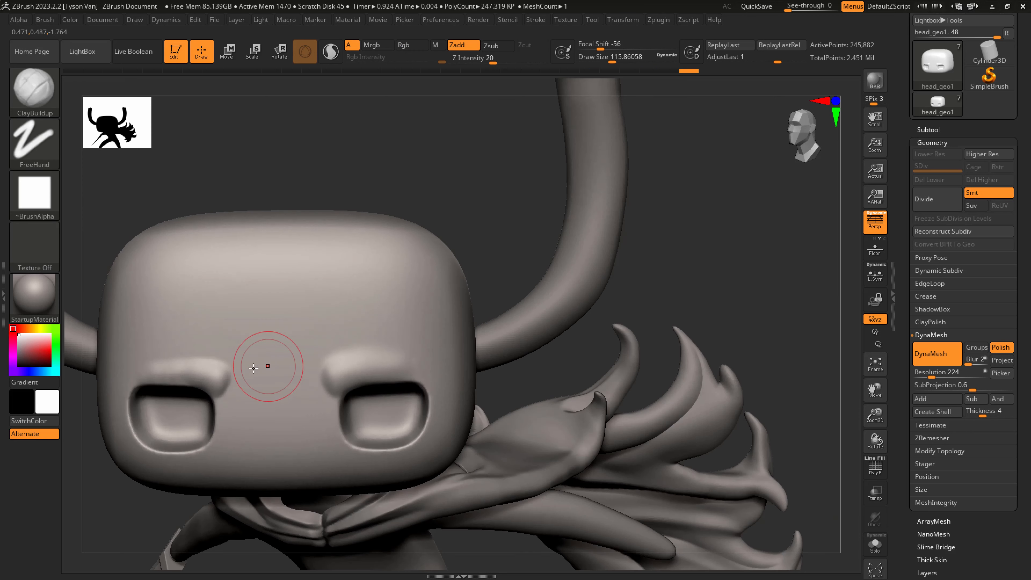
left_click_drag(199, 368, 169, 365, "shift")
left_click_drag(151, 363, 148, 370, "shift")
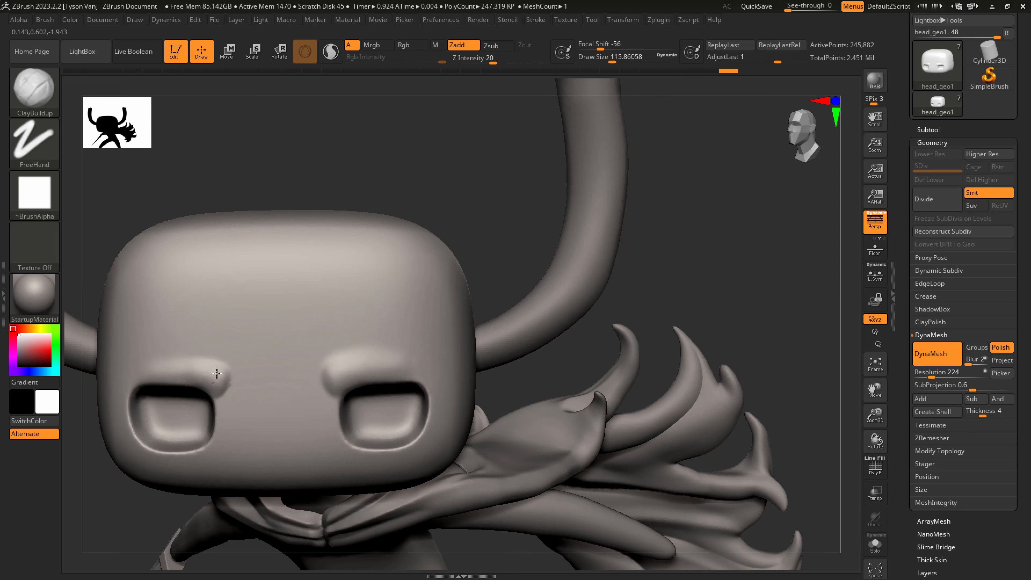
mouse_move(219, 372)
left_mouse_down()
mouse_move(187, 377)
mouse_move(184, 361)
mouse_move(149, 361)
mouse_move(189, 348)
left_mouse_up()
left_click_drag(363, 350, 331, 367, "shift")
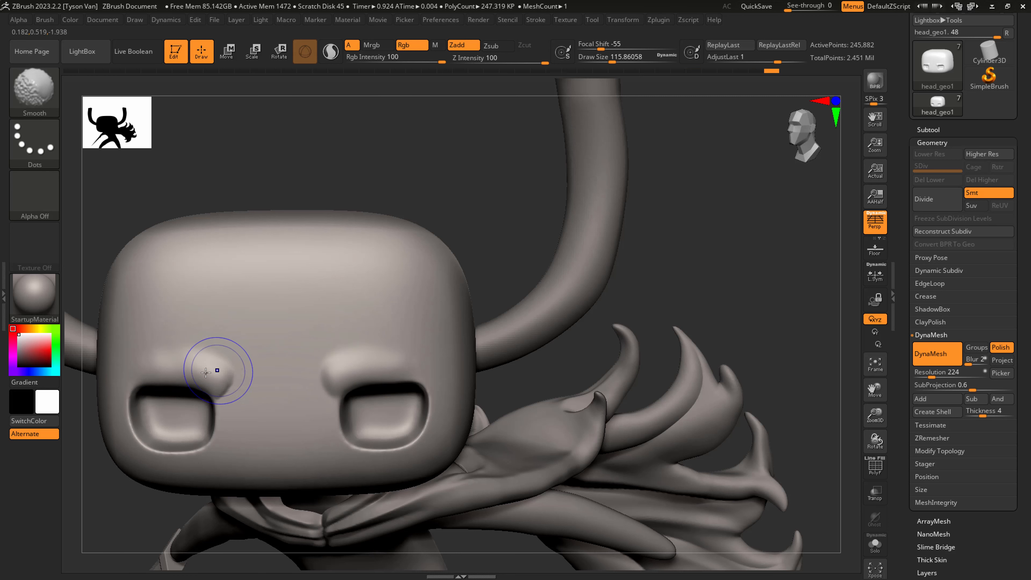
left_click_drag(215, 371, 151, 361, "shift")
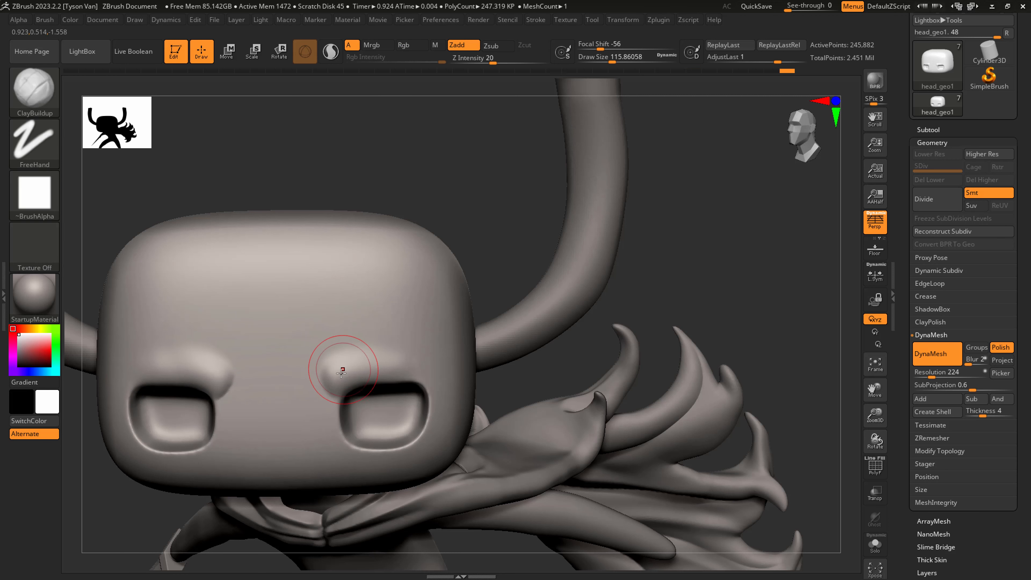
Crease the inner corners of the brows with DamStandard at draw size about 62 and Z intensity 33
right_click_drag(378, 369, 342, 377)
key("b")
key("d")
key("s")
key("s")
left_click_drag(338, 387, 324, 379)
key("ctrl+z")
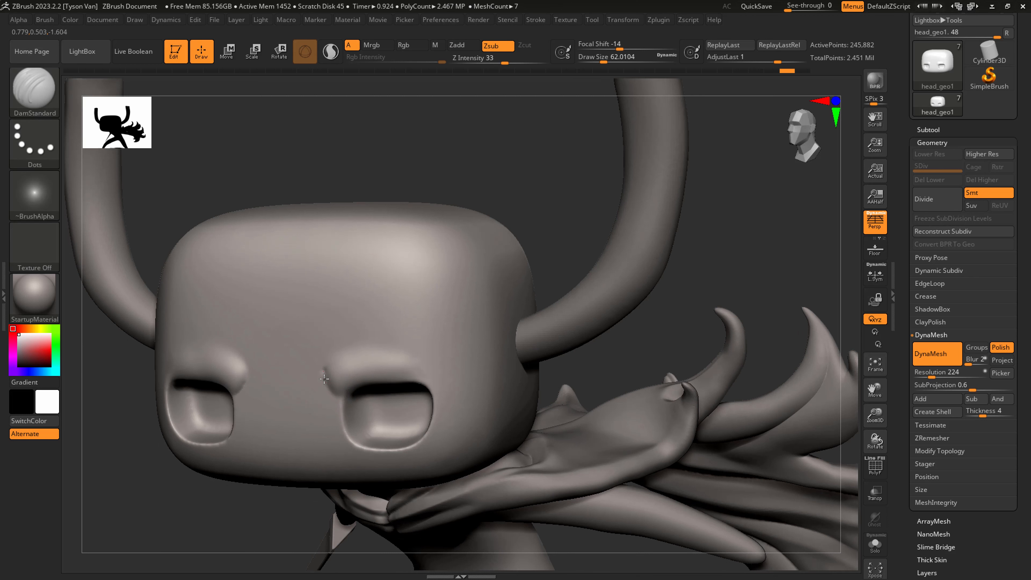
key("shift")
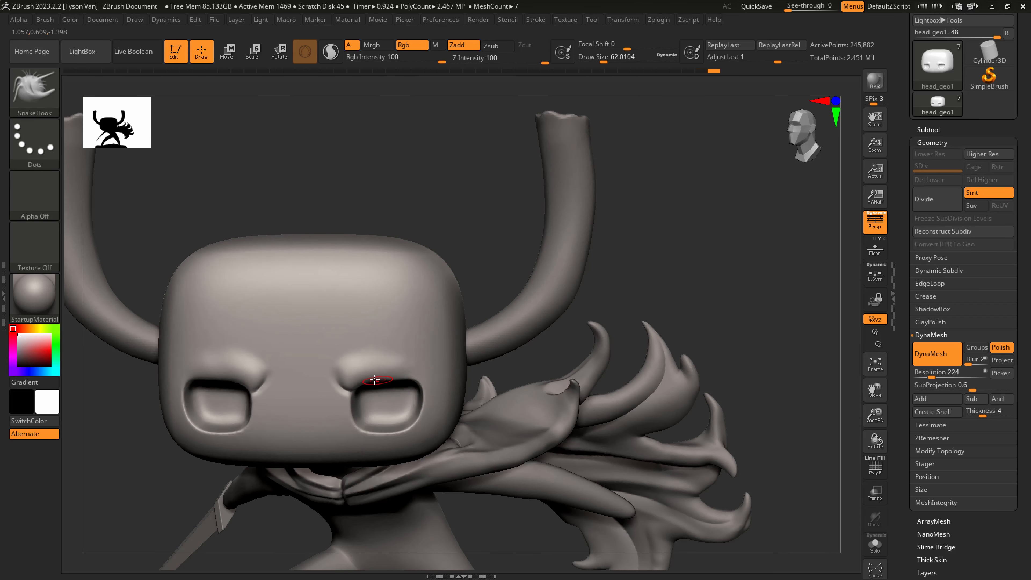
Shape both brows into an angry slant with SnakeHook at draw size about 172
key("s")
mouse_move(375, 380)
left_mouse_down()
mouse_move(389, 380)
mouse_move(365, 372)
left_mouse_up()
key("s")
key("s")
key("s")
left_click_drag(368, 371, 364, 372)
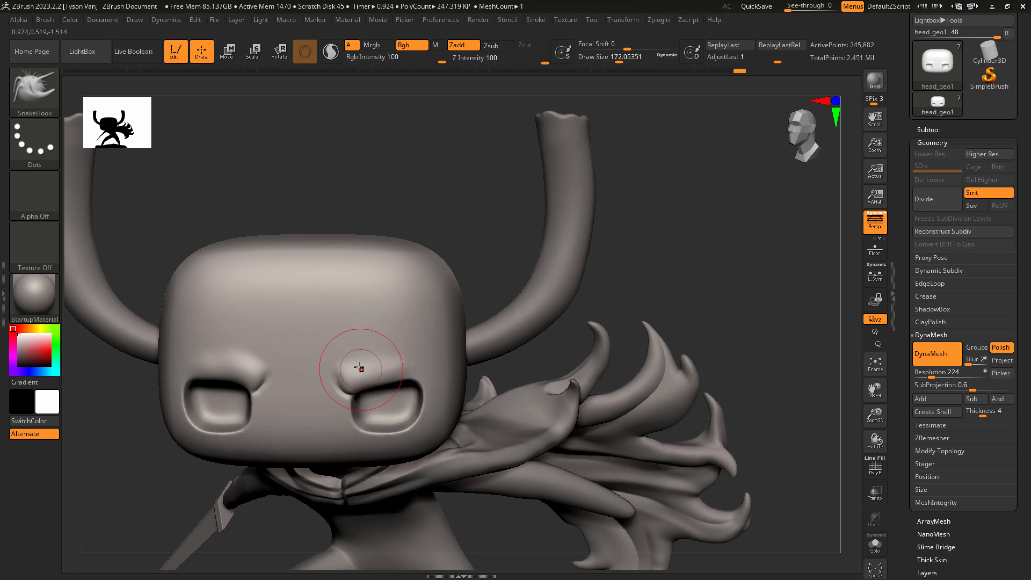
left_click_drag(238, 375, 207, 373)
left_click_drag(203, 369, 206, 372)
right_click_drag(378, 368, 315, 369)
left_click_drag(243, 346, 236, 343)
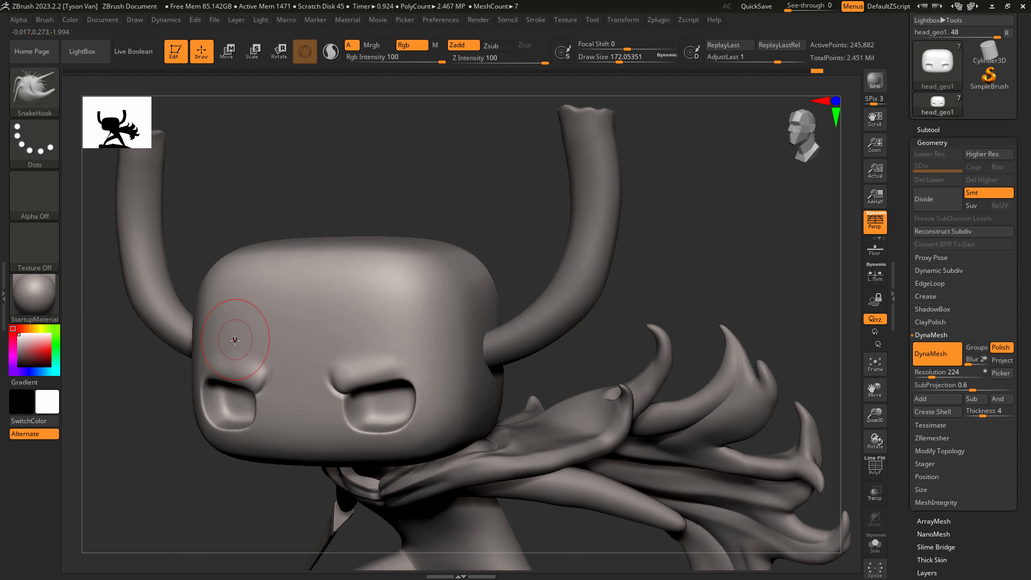
Smooth the forehead above the brows and refine the angry slant of the eyes, checking the face from several angles
right_click_drag(400, 363, 345, 362)
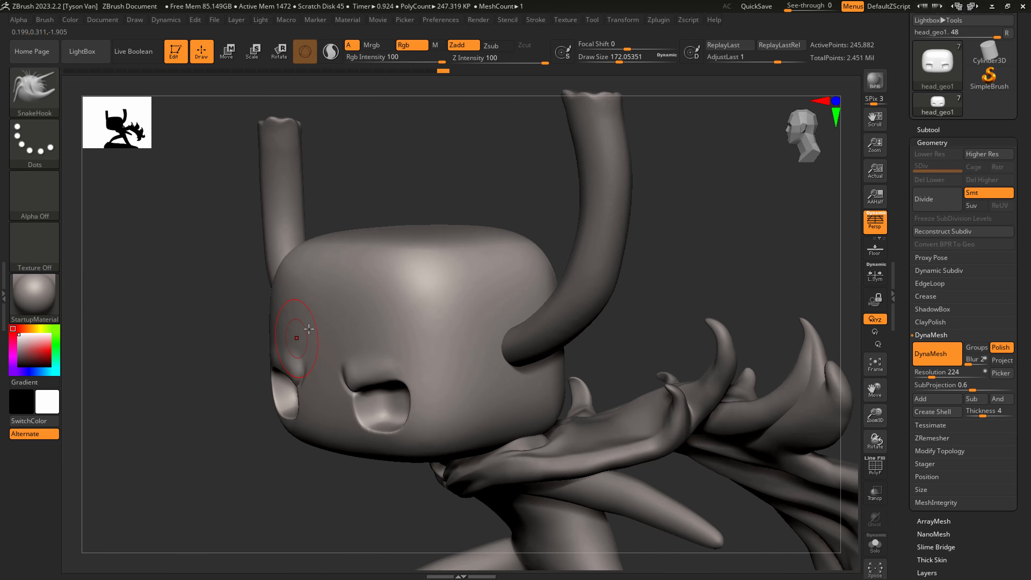
right_click_drag(309, 330, 362, 337)
left_click_drag(281, 345, 263, 338, "shift")
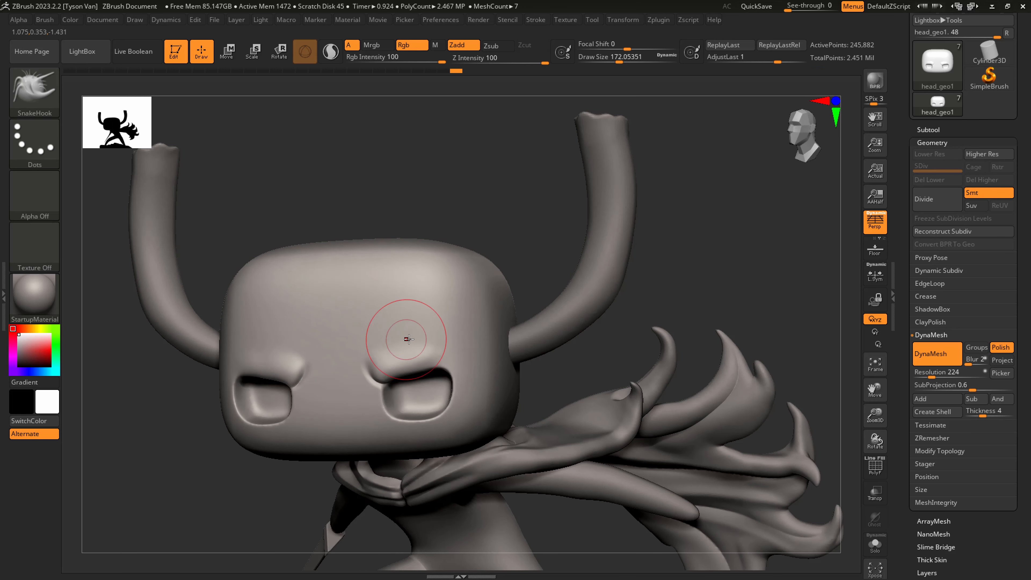
left_click_drag(366, 325, 337, 328, "shift")
left_click_drag(272, 329, 269, 328, "shift")
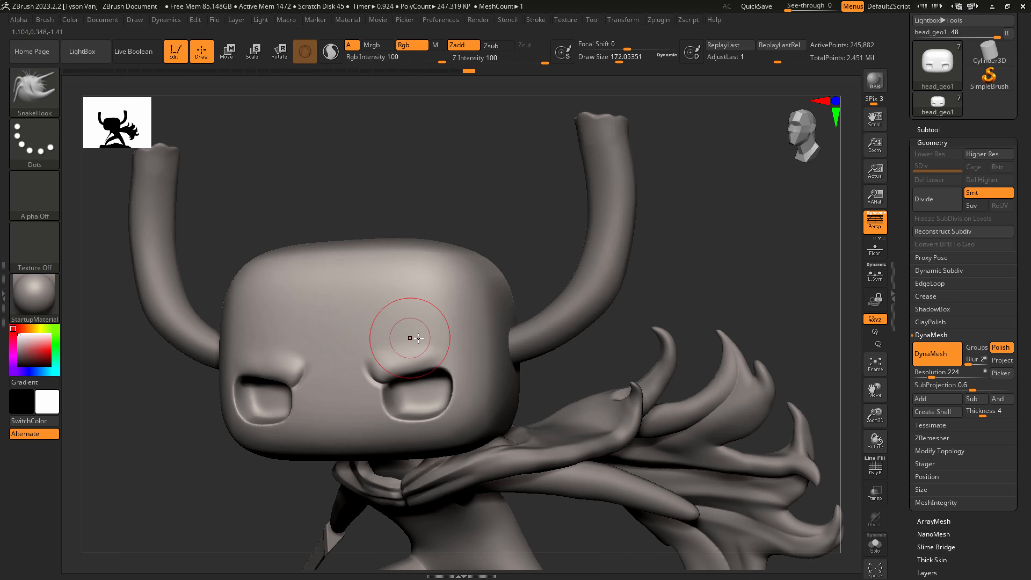
mouse_move(410, 339)
right_mouse_down()
mouse_move(455, 355)
mouse_move(410, 362)
mouse_move(349, 345)
mouse_move(408, 367)
mouse_move(402, 325)
right_mouse_up()
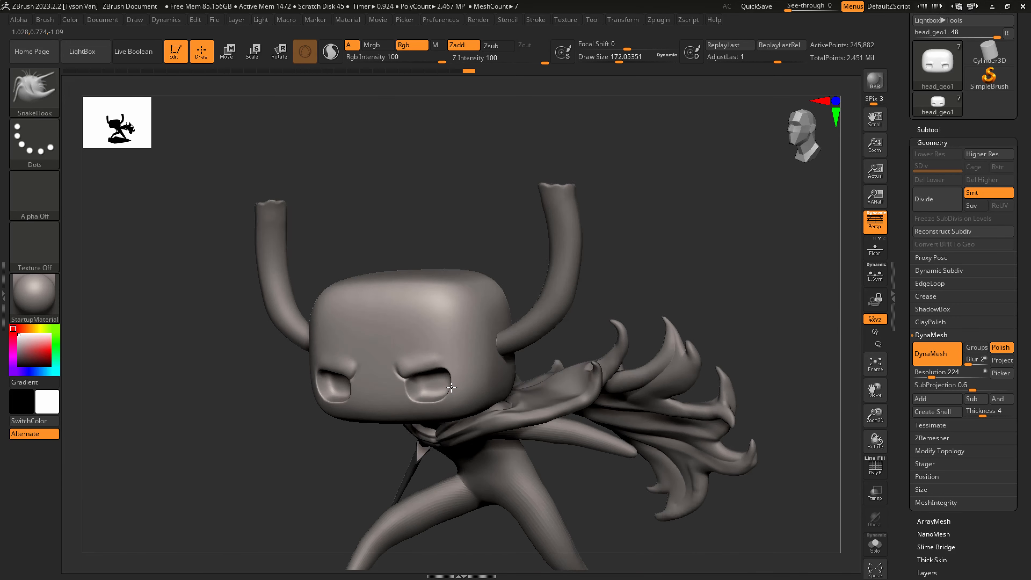
right_click_drag(410, 374, 447, 383)
right_click_drag(437, 341, 546, 310, "ctrl")
mouse_move(794, 9)
left_mouse_down()
mouse_move(829, 8)
mouse_move(776, 11)
left_mouse_up()
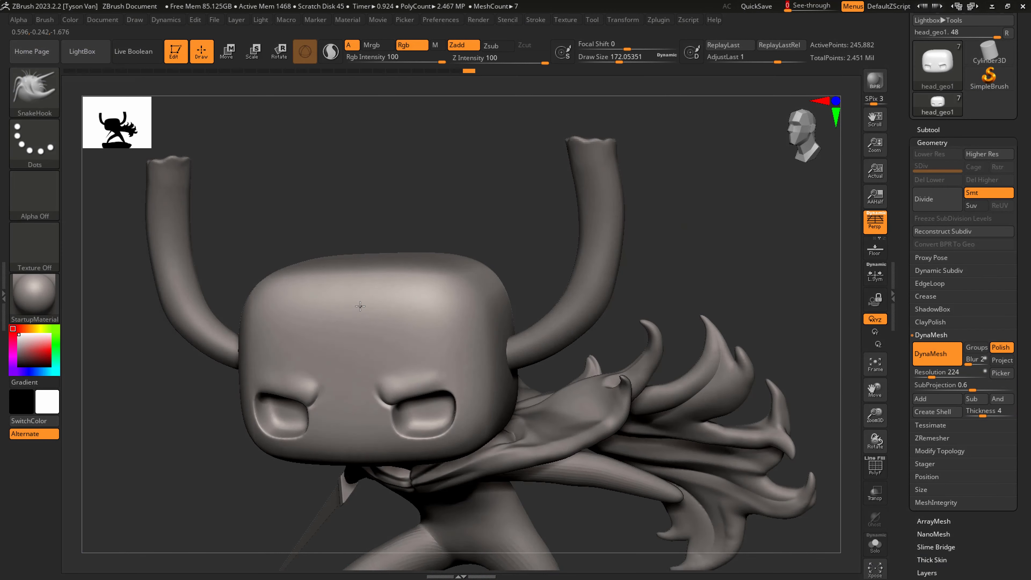
Try to carve a jagged crack down the forehead with DamStandard at draw size about 51 and Z intensity 33
right_click_drag(359, 307, 357, 292)
key("b")
key("d")
key("s")
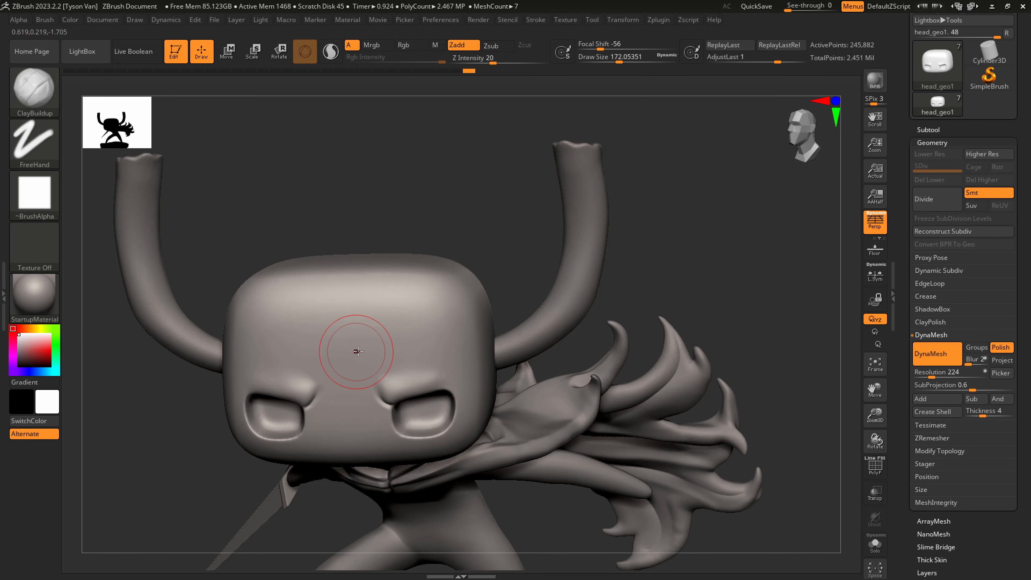
mouse_move(345, 295)
right_mouse_down()
mouse_move(351, 314)
mouse_move(344, 298)
right_mouse_up()
key("s")
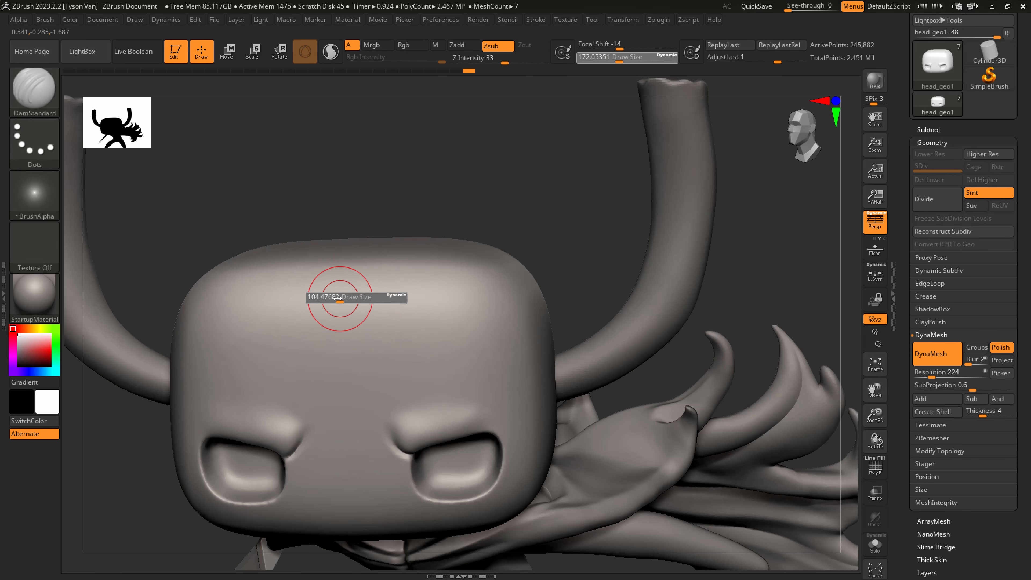
mouse_move(341, 297)
left_mouse_down()
mouse_move(331, 296)
mouse_move(359, 348)
mouse_move(358, 370)
left_mouse_up()
key("ctrl+z")
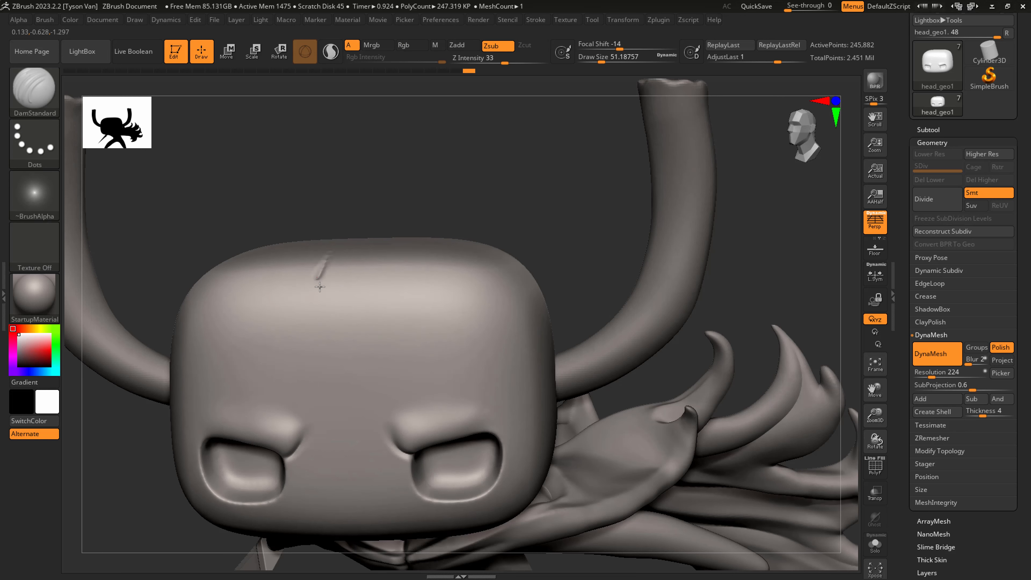
mouse_move(320, 287)
left_mouse_down()
mouse_move(348, 337)
mouse_move(351, 382)
left_mouse_up()
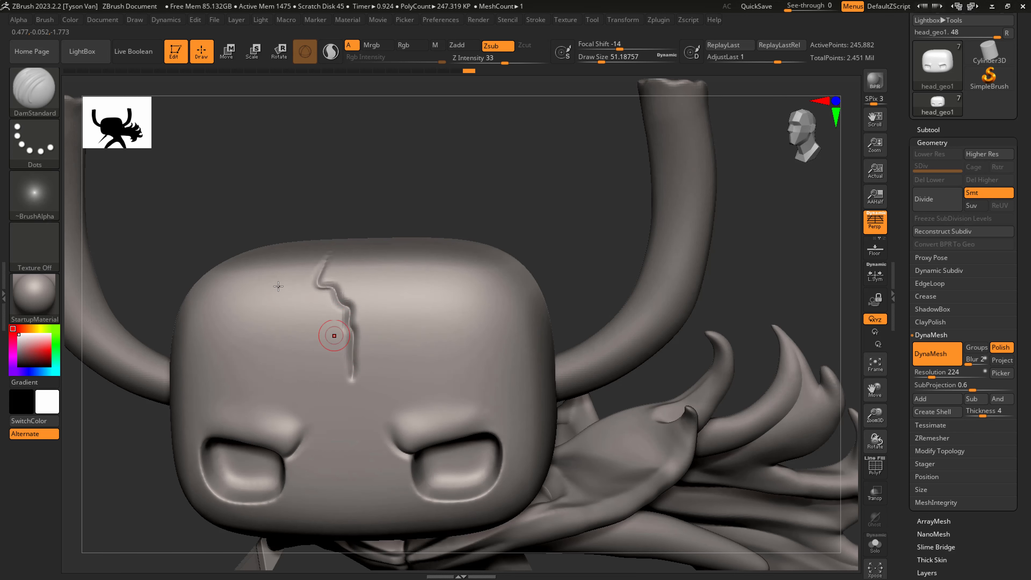
key("ctrl+z")
Try a thinner crack from the top of the head with DamStandard at draw size about 33
key("s")
left_click_drag(342, 275, 334, 274)
right_click_drag(362, 289, 375, 260)
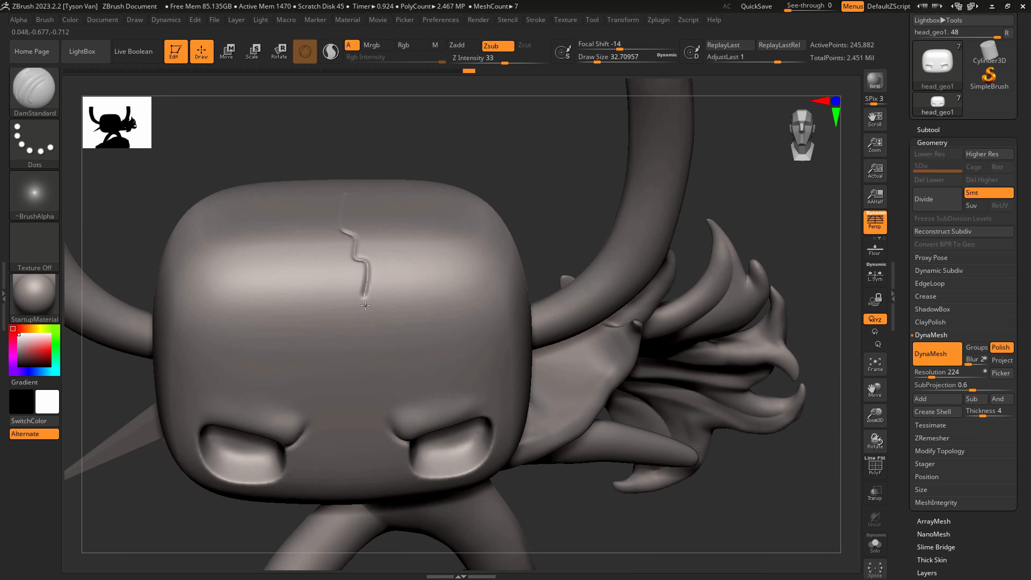
left_click_drag(365, 306, 376, 348)
key("ctrl+z")
Try to carve a deeper jagged forehead crack with DamStandard at Z intensity 48, and undo it
left_click(516, 61)
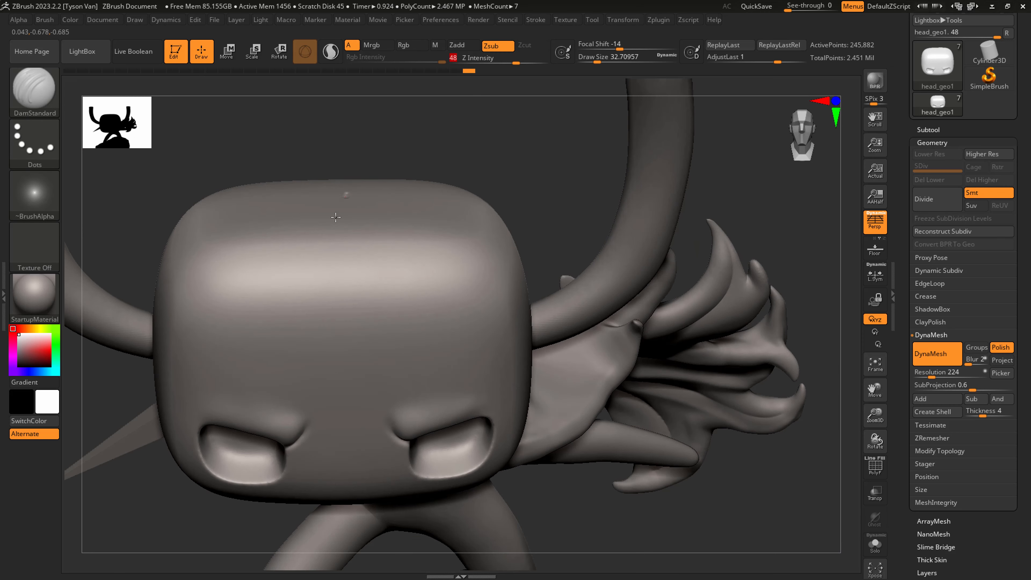
left_click_drag(335, 217, 348, 263)
left_click_drag(369, 351, 383, 410)
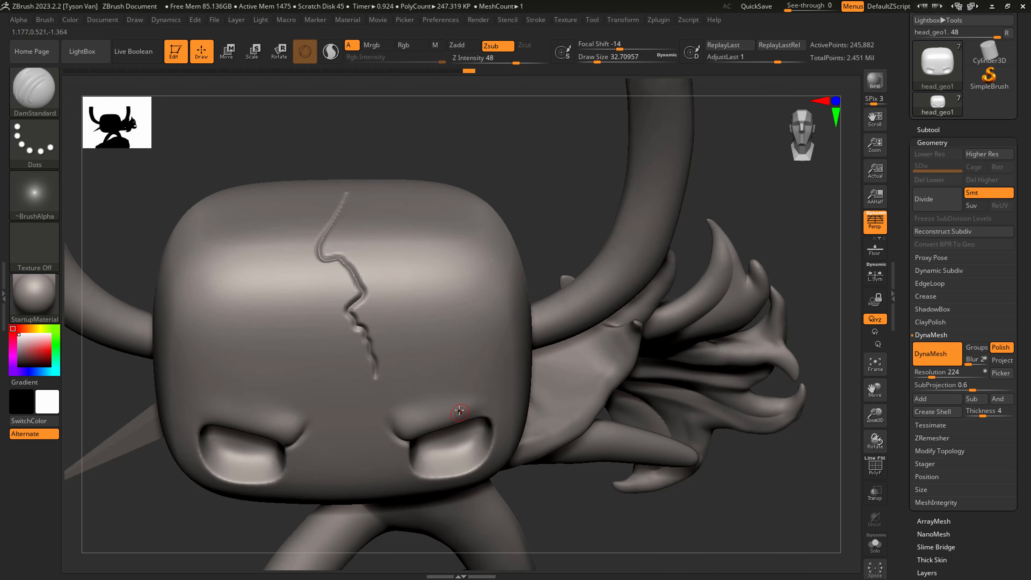
right_click_drag(631, 412, 566, 401)
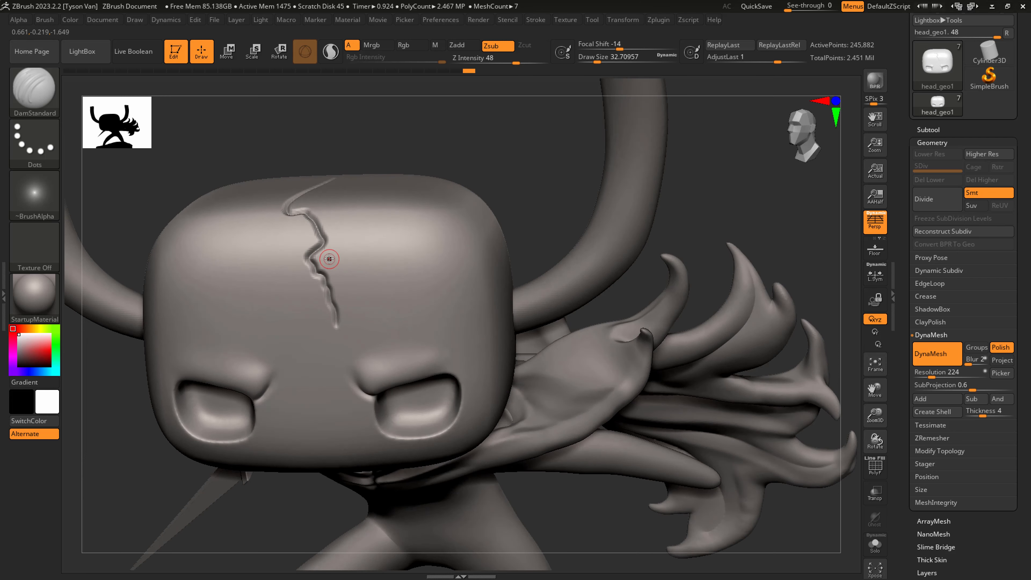
key("ctrl")
key("ctrl+z")
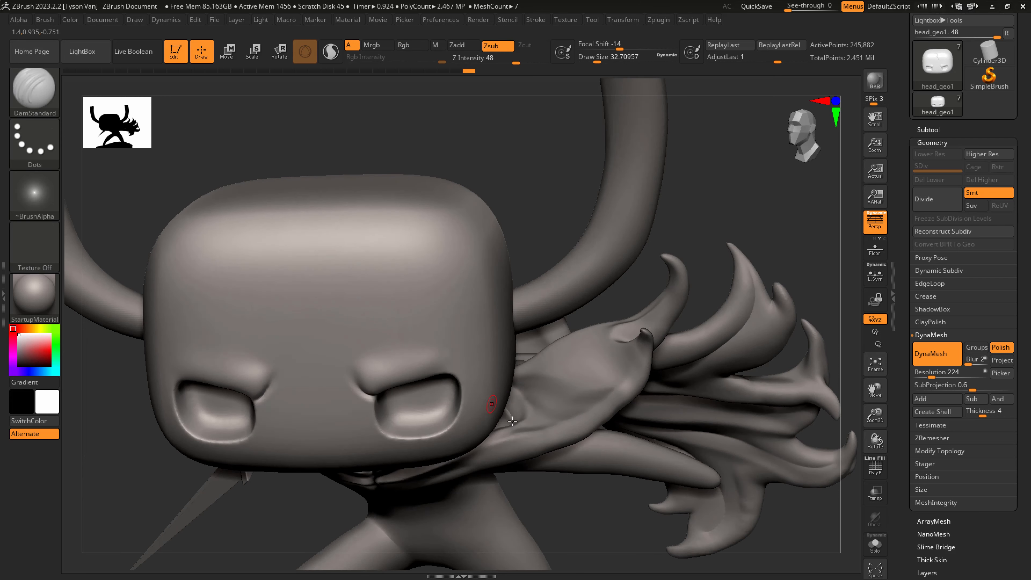
Load the Slash1 brush from the Slash folder of the LightBox brush library and frame the head for sculpting
mouse_move(495, 404)
right_mouse_down("shift")
mouse_move(506, 438)
mouse_move(441, 365)
right_mouse_up("shift")
right_click_drag(601, 414, 483, 344)
scroll(972, 158, "up", 3)
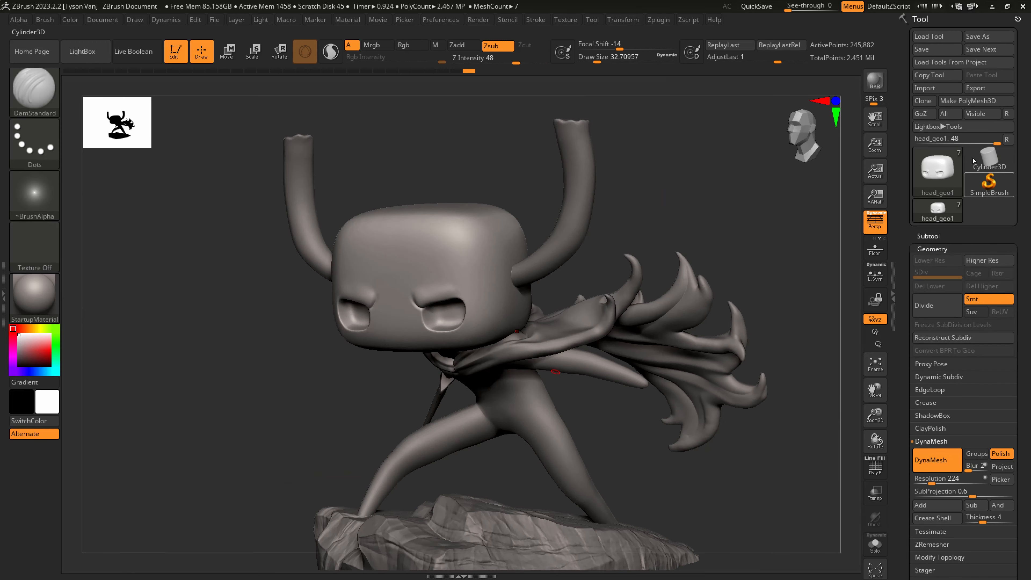
left_click(945, 128)
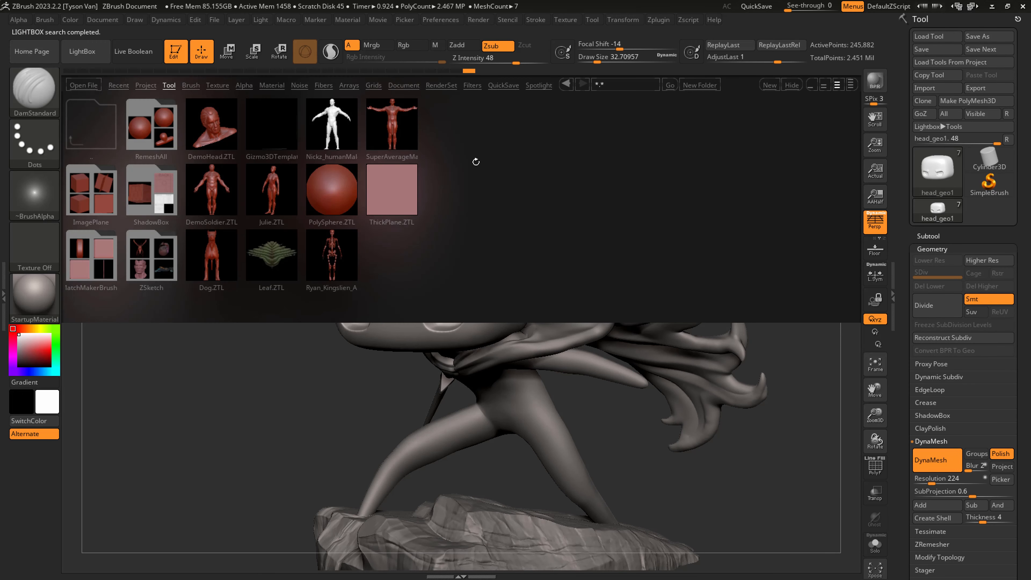
left_click(191, 85)
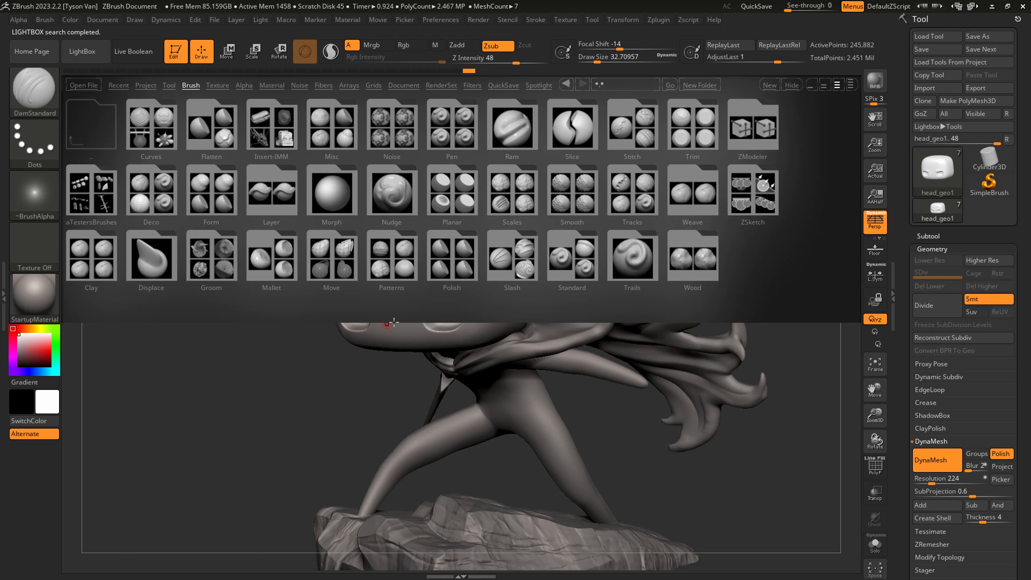
double_click(510, 263)
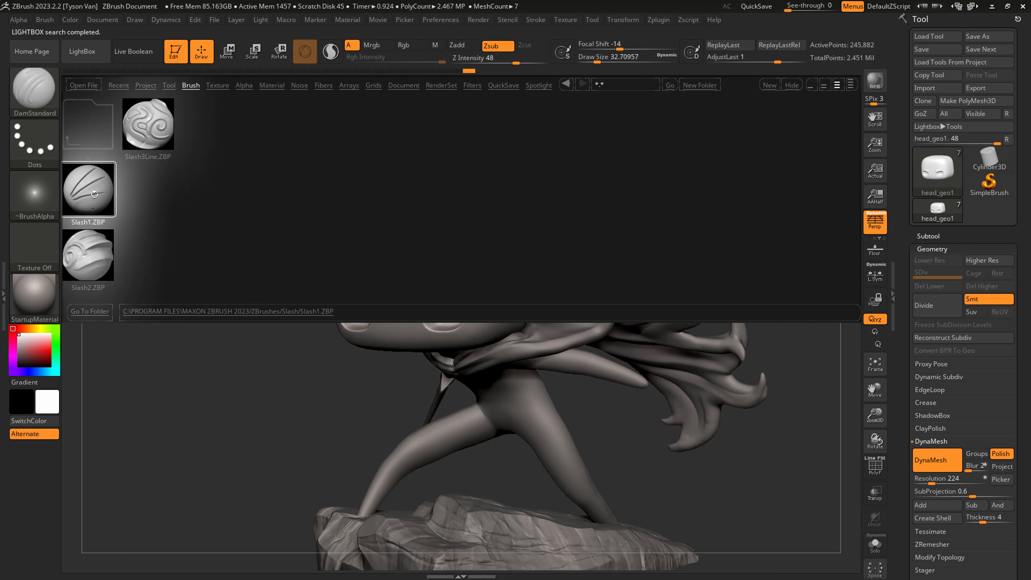
double_click(97, 191)
right_click_drag(388, 217, 418, 293)
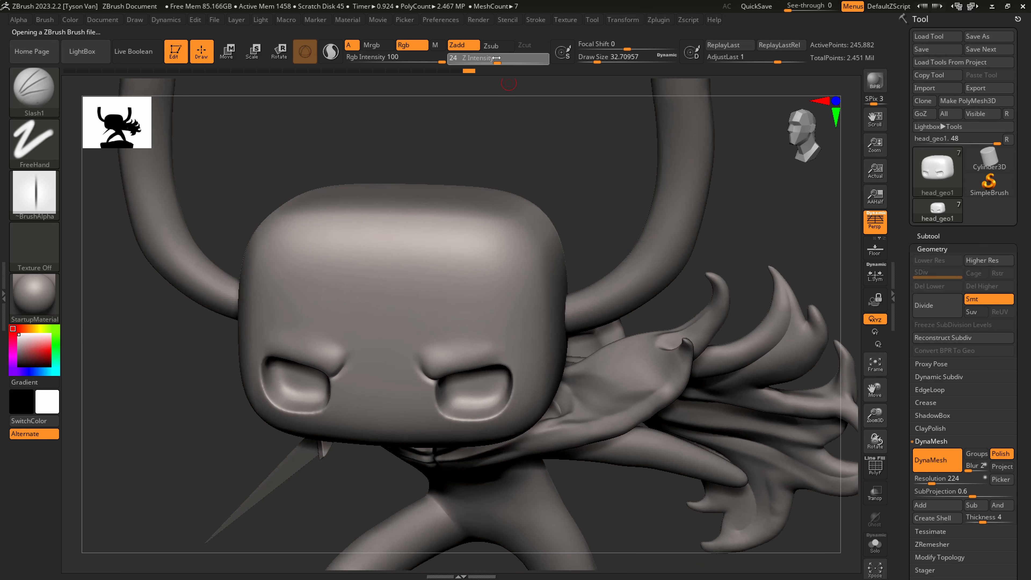
Carve a jagged crack down the middle of the forehead with Slash1 at draw size about 46 and Z intensity 26, smoothing beside it
key("s")
left_click_drag(394, 224, 398, 224)
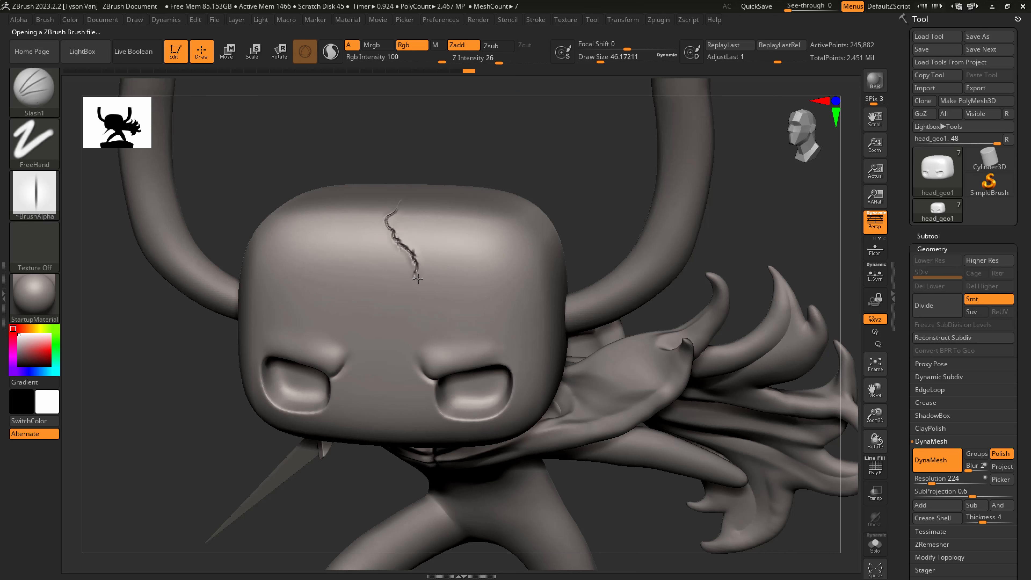
key("shift")
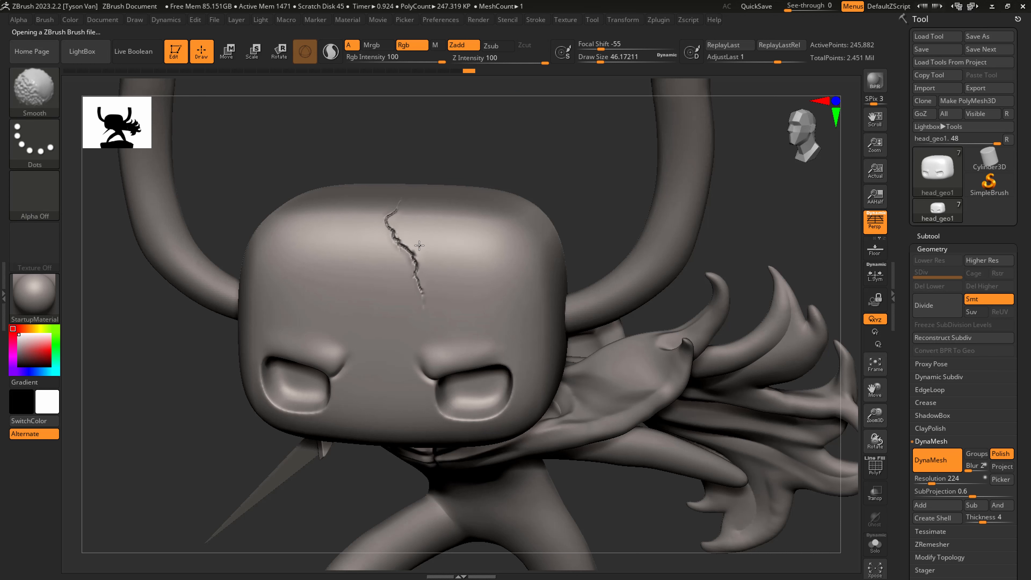
left_click_drag(419, 246, 418, 256, "shift")
Extend the middle crack over the top of the head, splitting it into two jagged branches and softening the tip
right_click_drag(412, 140, 389, 323)
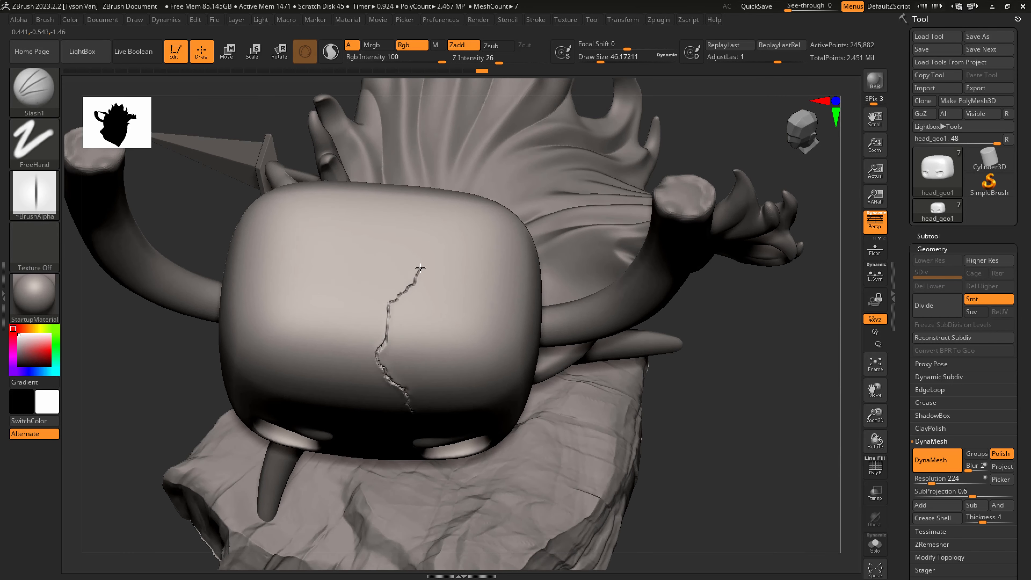
mouse_move(390, 300)
left_mouse_down()
mouse_move(380, 286)
mouse_move(387, 297)
left_mouse_up()
left_click_drag(360, 240, 346, 197, "shift")
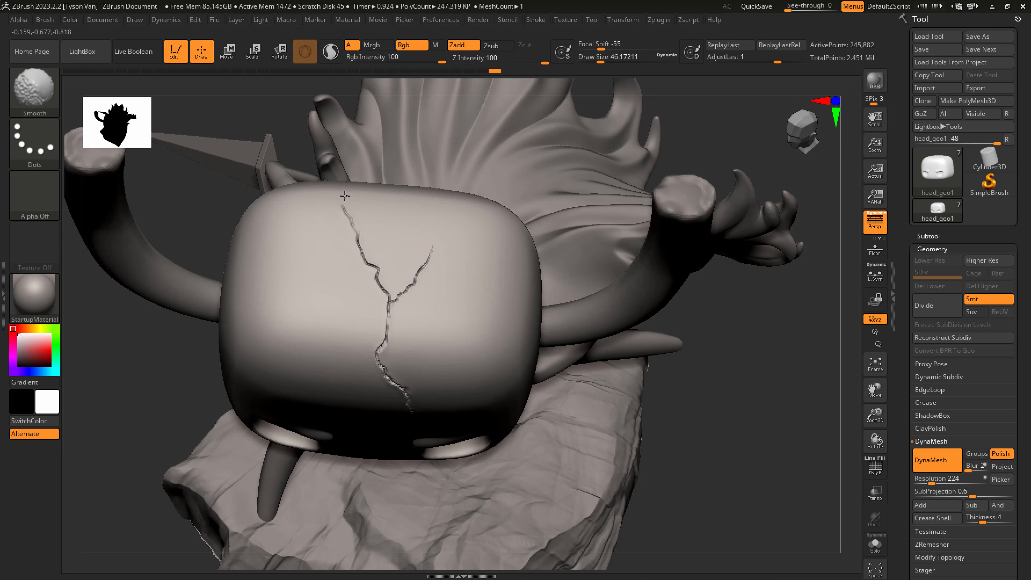
Carve a forked crack on the sword side and another on the cape side of the head at draw size about 62, smoothing the crack tips
right_click_drag(395, 285, 368, 316)
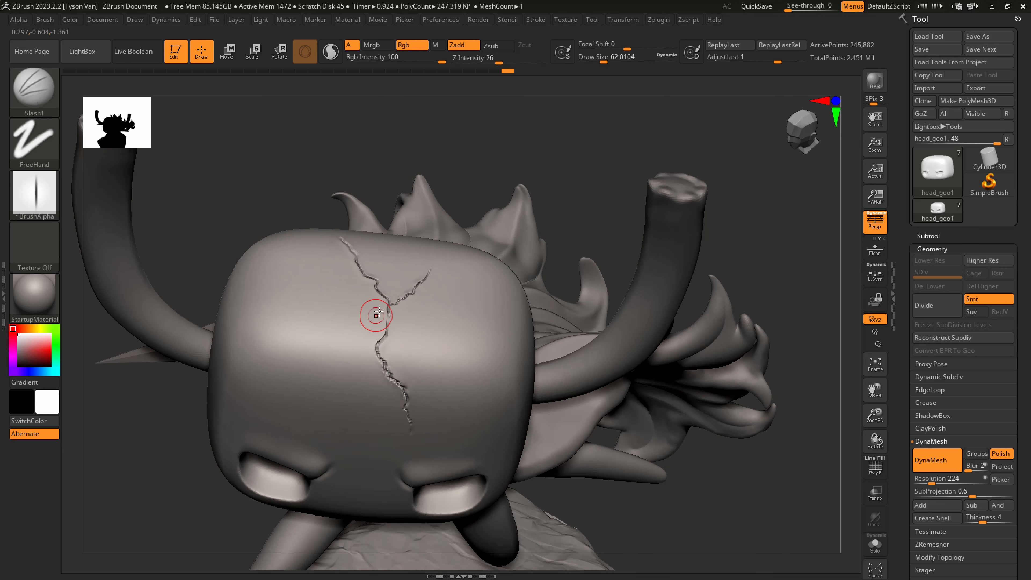
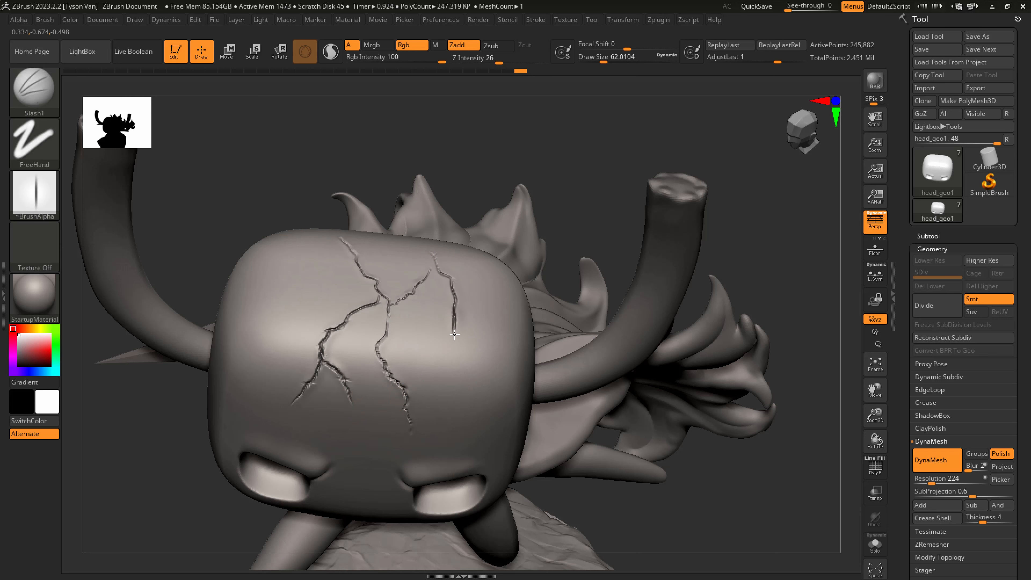
right_click_drag(500, 414, 467, 295)
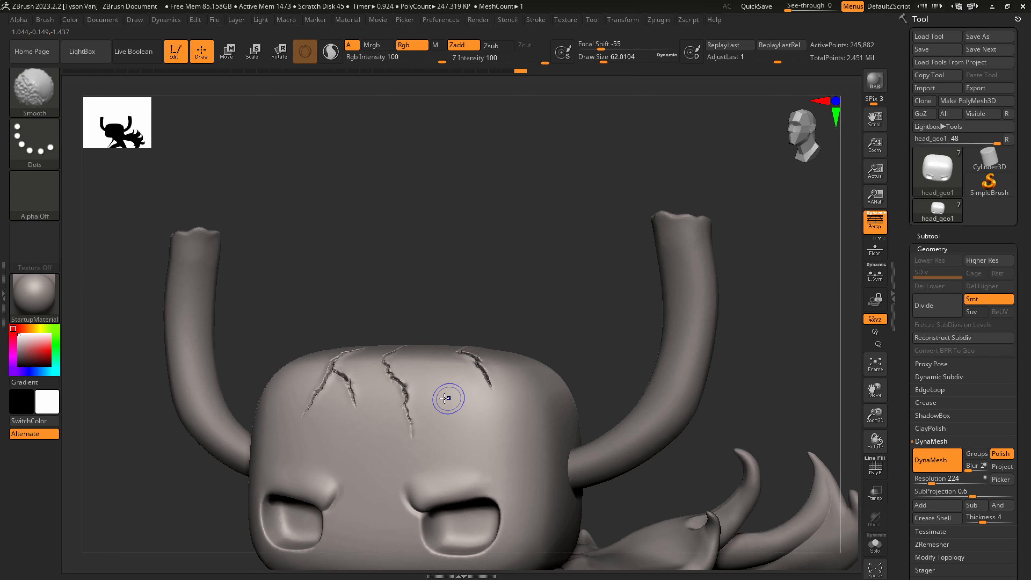
left_click_drag(418, 426, 423, 375, "shift")
left_click_drag(507, 390, 500, 374, "shift")
key("shift")
left_click_drag(407, 439, 410, 444, "shift")
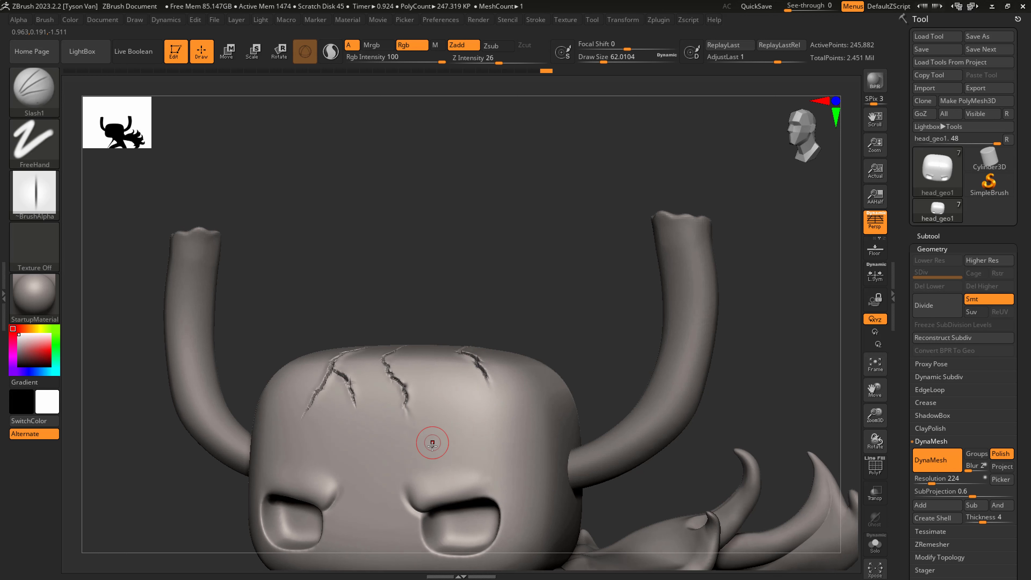
Reduce the draw size to about 33 and remesh the head with DynaMesh at resolution 440
right_click_drag(431, 442, 449, 456)
key("s")
left_click_drag(404, 375, 398, 375)
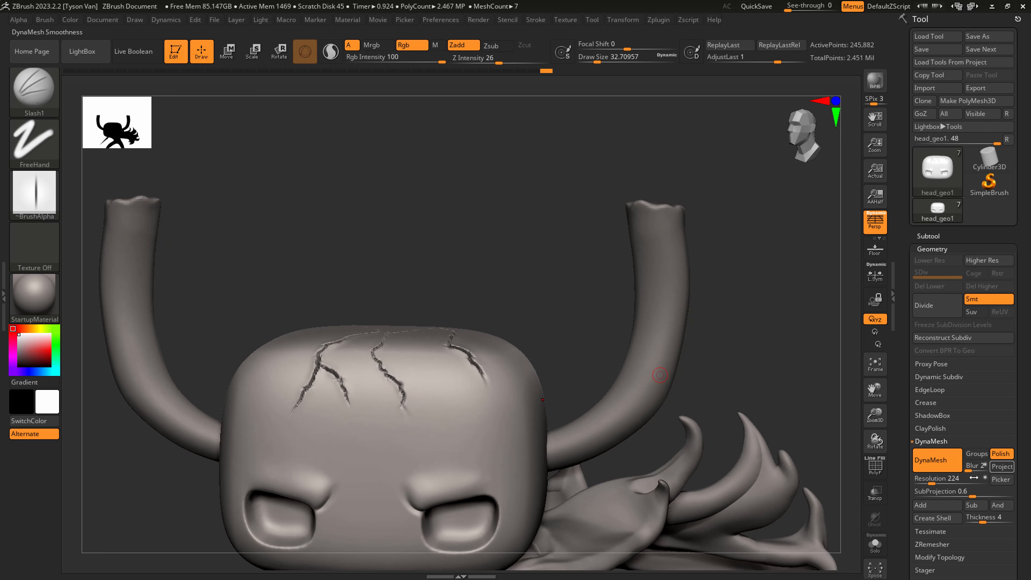
left_click_drag(974, 478, 937, 481)
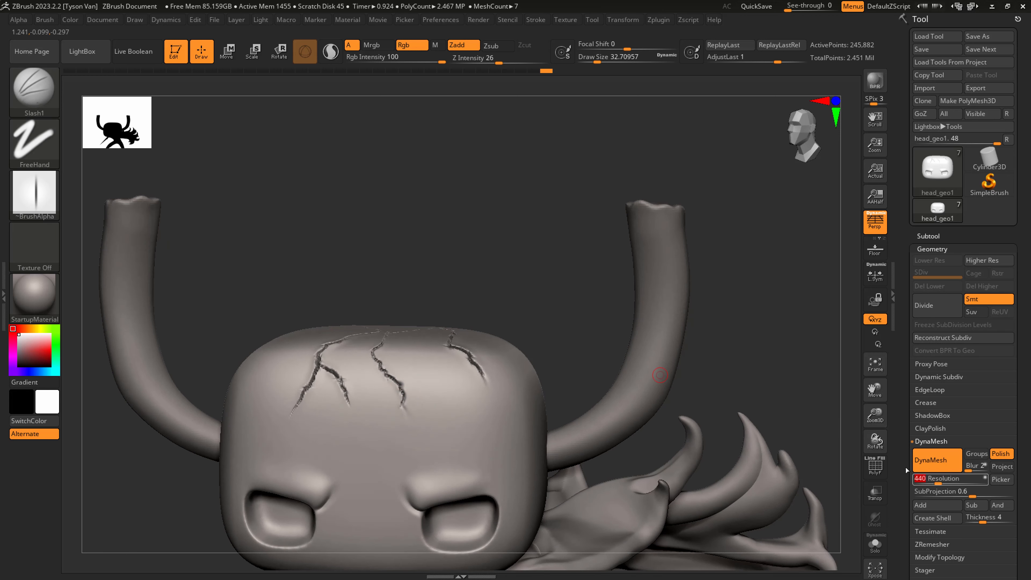
key("ctrl")
left_click_drag(398, 293, 485, 212, "ctrl")
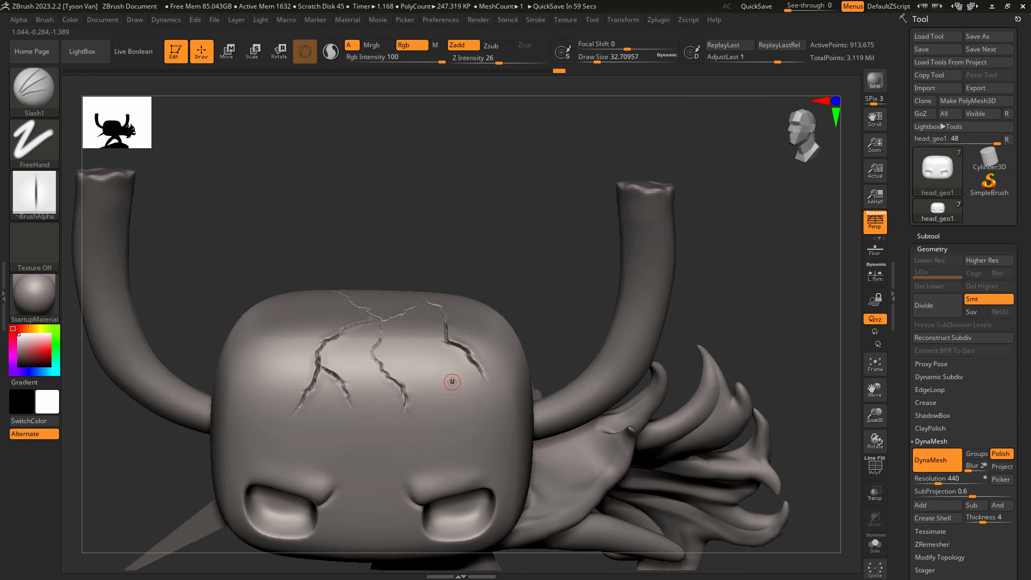
key("ctrl+z")
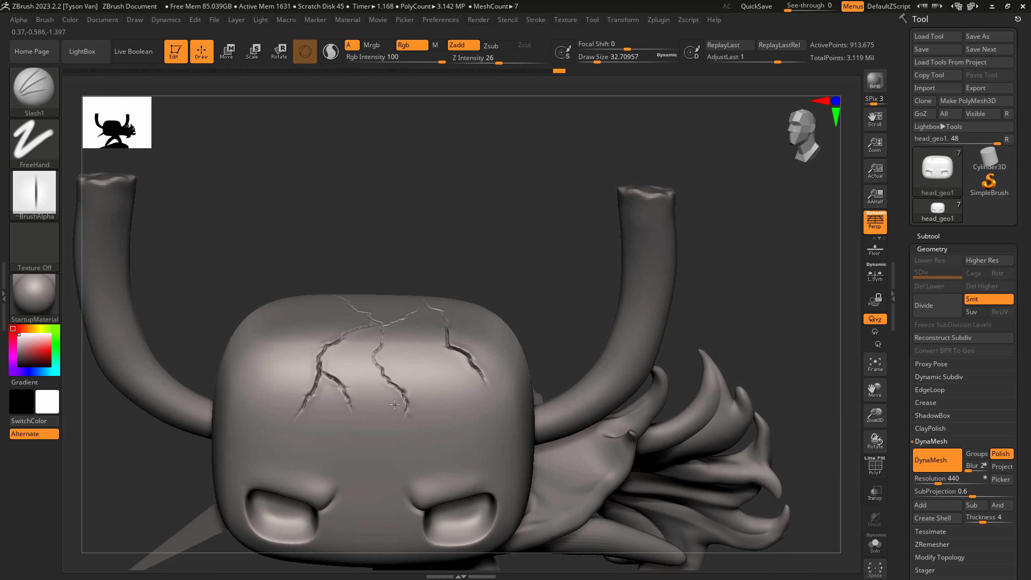
Retrace the fine cracks across the top of the head with Slash1 at draw size about 23
right_click_drag(395, 405, 390, 349, "ctrl")
key("s")
mouse_move(387, 341)
left_mouse_down()
mouse_move(367, 369)
mouse_move(392, 399)
mouse_move(411, 373)
mouse_move(385, 335)
mouse_move(386, 318)
left_mouse_up()
right_click_drag(387, 313, 388, 360)
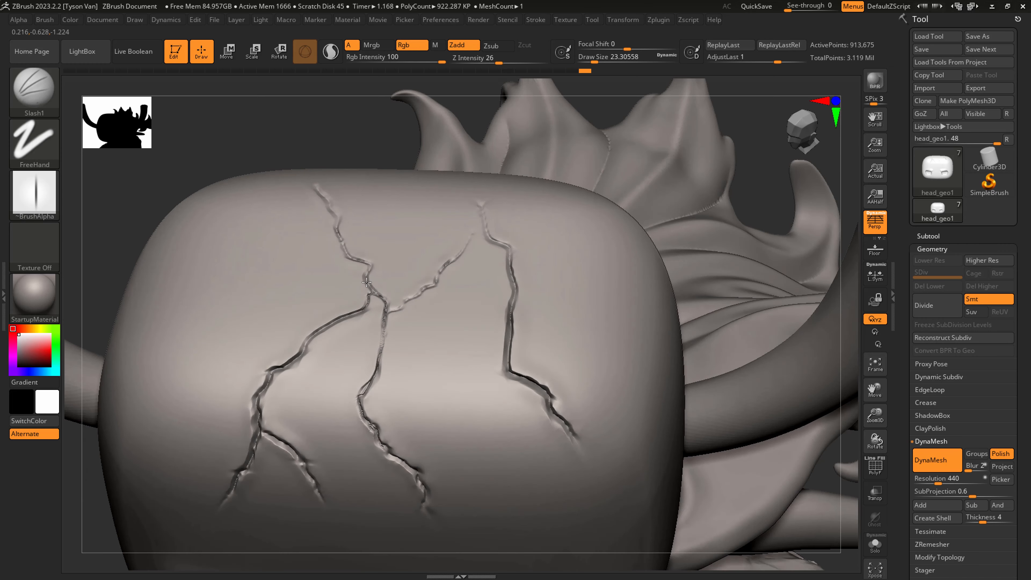
Turn off DynaMesh Polish, deepen the cracks on top of the head at draw size about 35 and remesh the head
left_click(1001, 454)
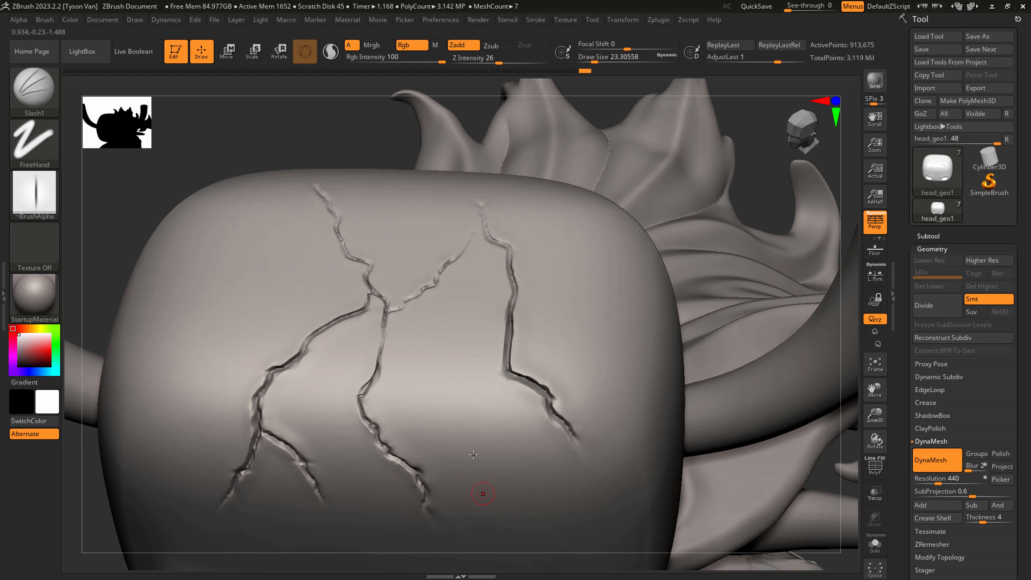
key("s")
left_click_drag(393, 326, 384, 324)
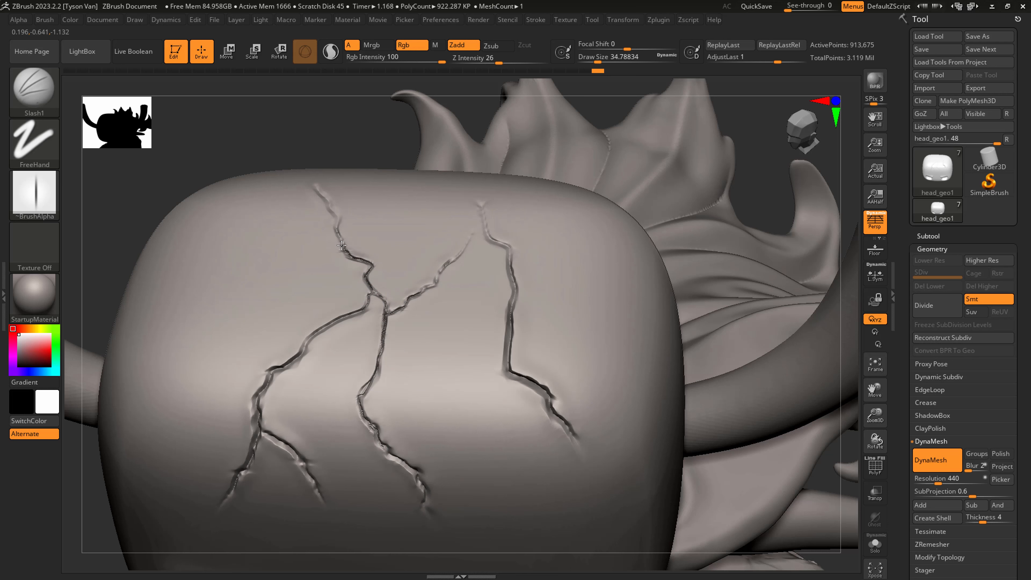
key("ctrl")
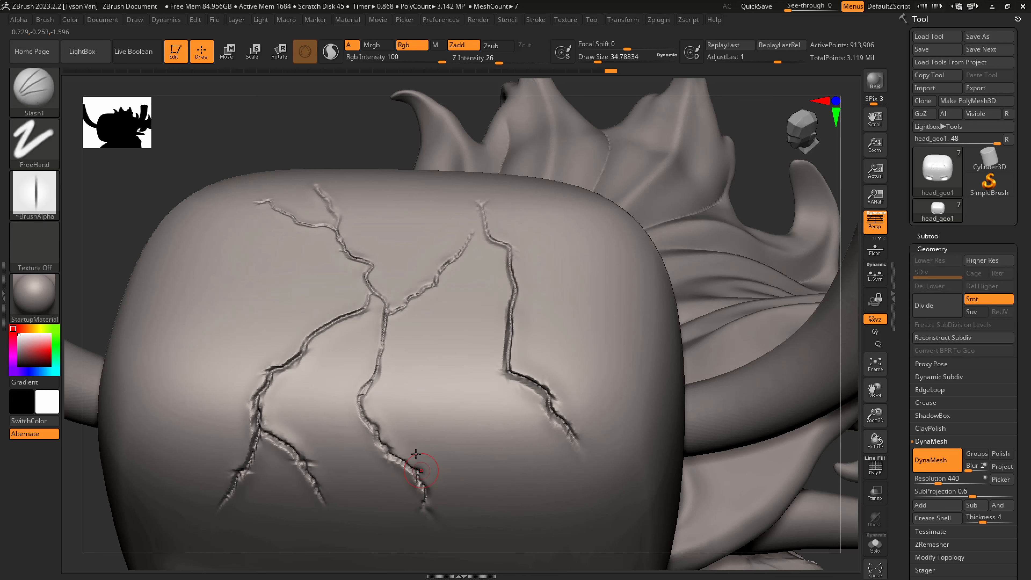
Add a side branch to the lower end of the cape-side crack and join its upper end to the neighbouring crack
right_click_drag(416, 454, 420, 433)
left_click_drag(412, 448, 417, 454, "shift")
mouse_move(410, 452)
right_mouse_down("ctrl")
mouse_move(412, 440)
mouse_move(457, 496)
mouse_move(486, 364)
mouse_move(477, 385)
right_mouse_up("ctrl")
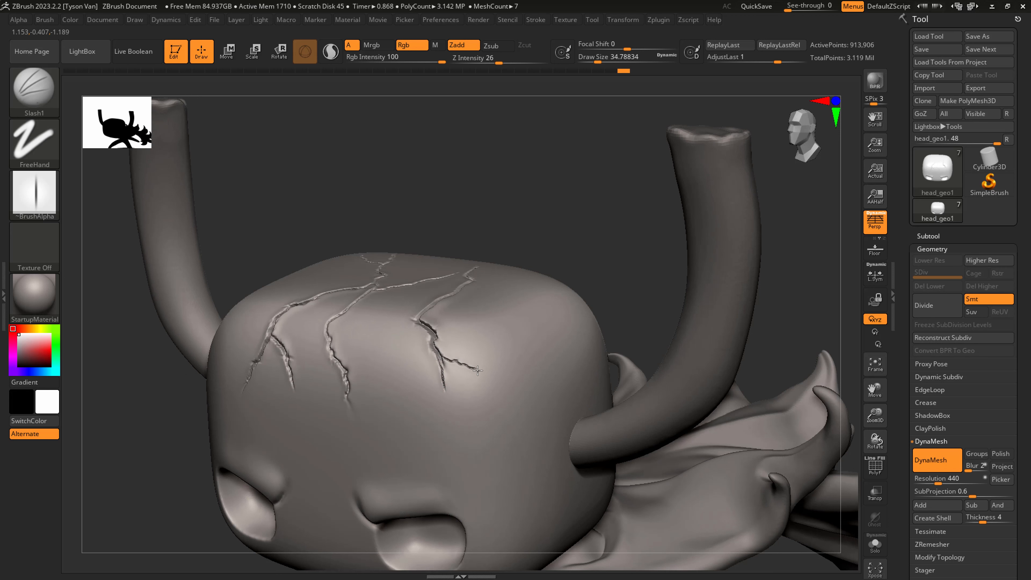
left_click_drag(478, 370, 446, 358)
right_click_drag(430, 315, 442, 297)
right_click_drag(463, 242, 423, 253)
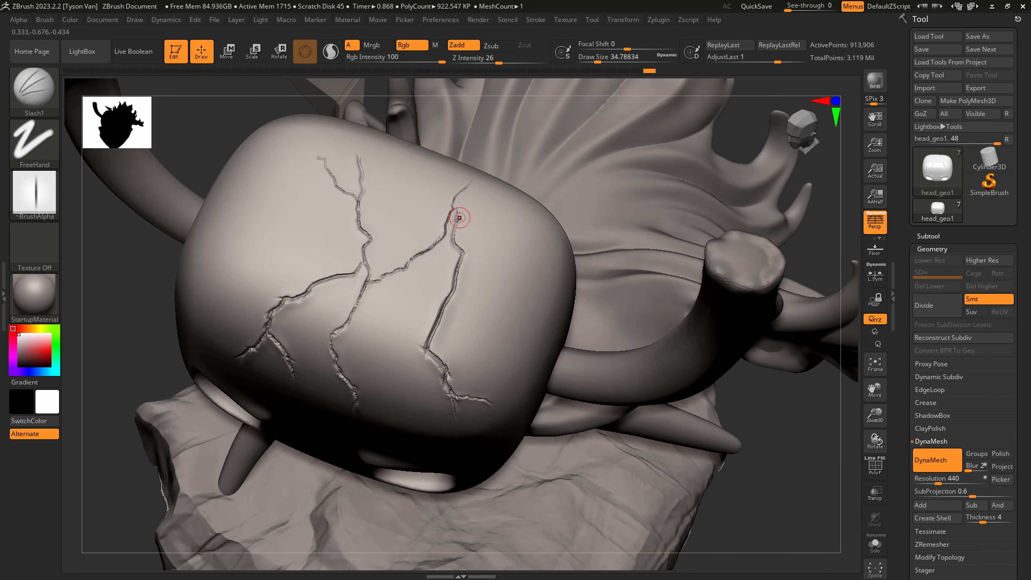
left_click_drag(453, 242, 453, 206)
Carve an additional crack with a bent lower end from the upper branch toward the sword side of the head at draw size about 59
right_click_drag(463, 237, 299, 272)
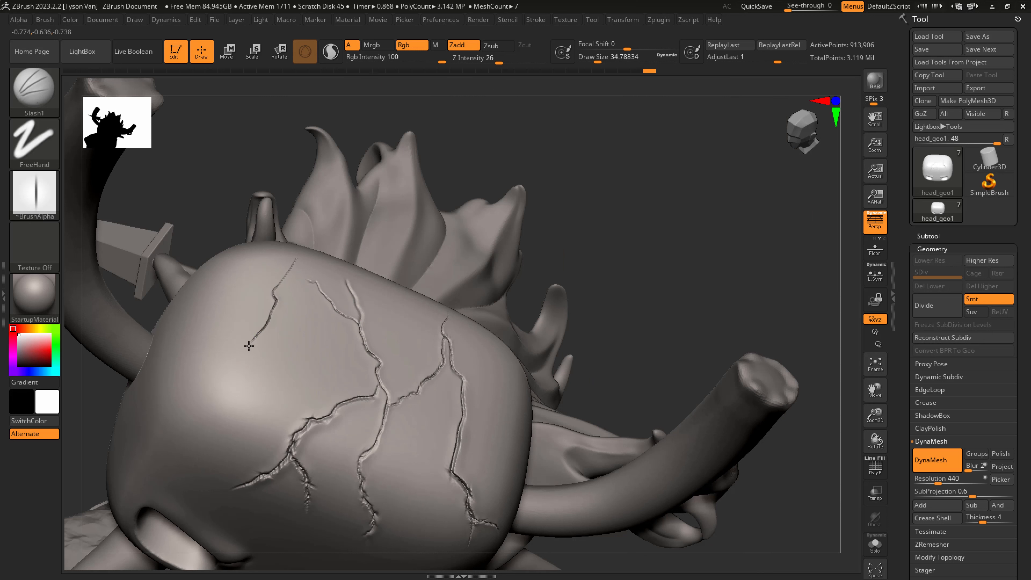
key("ctrl+z")
key("s")
left_click_drag(327, 303, 293, 342)
left_click_drag(245, 379, 199, 375)
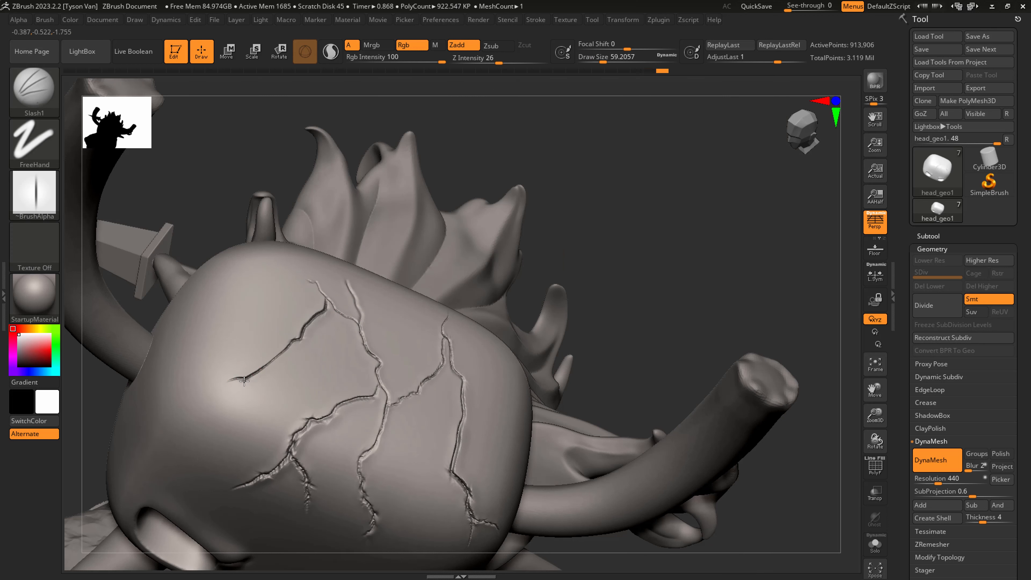
mouse_move(233, 411)
left_mouse_down()
mouse_move(222, 421)
mouse_move(264, 394)
mouse_move(276, 419)
left_mouse_up()
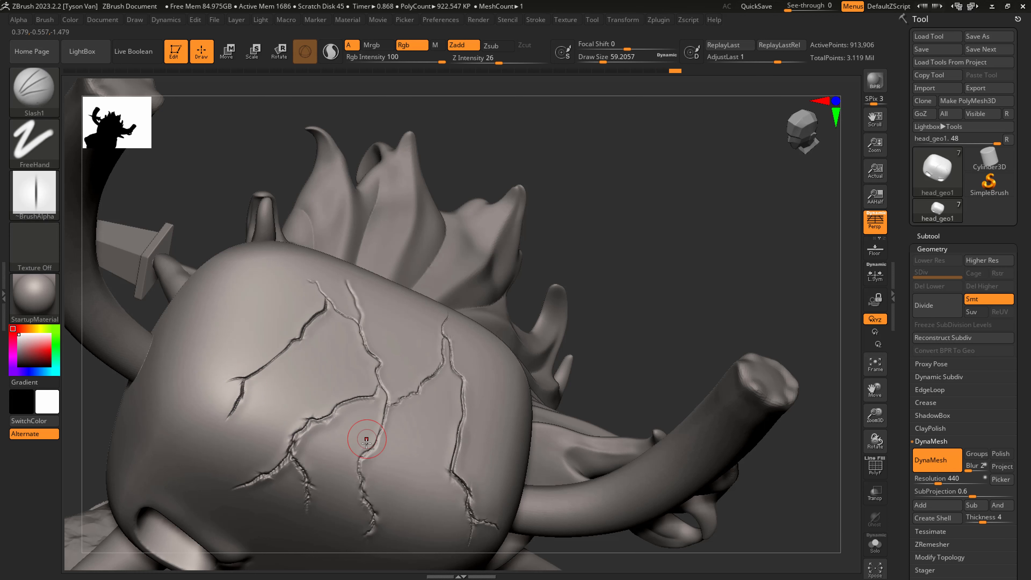
Split the lower end of the middle forehead crack into two branches with Slash1 at draw size about 33
mouse_move(322, 434)
right_mouse_down("alt")
mouse_move(345, 407)
mouse_move(416, 417)
right_mouse_up("alt")
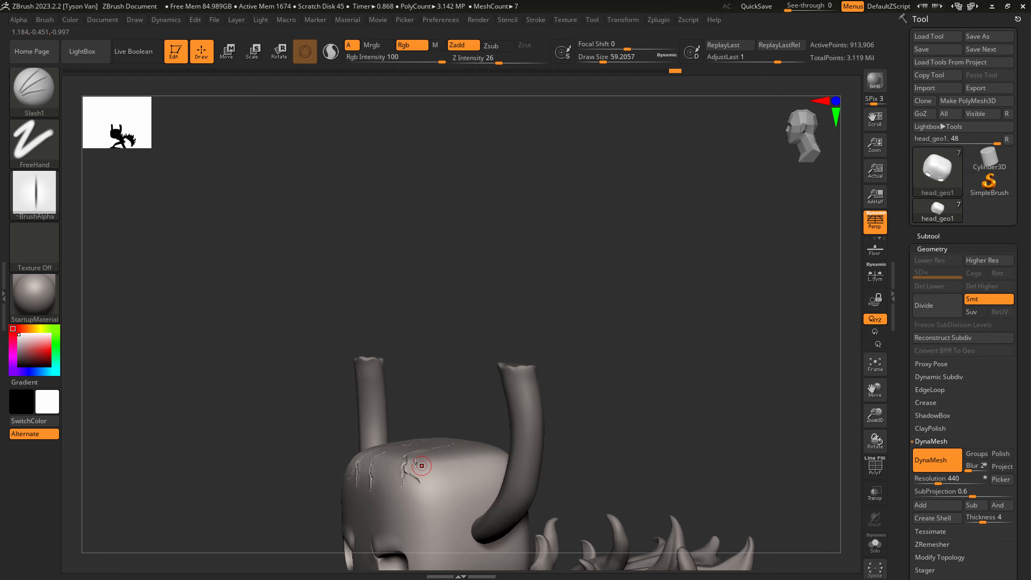
mouse_move(422, 468)
right_mouse_down()
mouse_move(423, 345)
mouse_move(482, 423)
mouse_move(461, 475)
mouse_move(409, 425)
right_mouse_up()
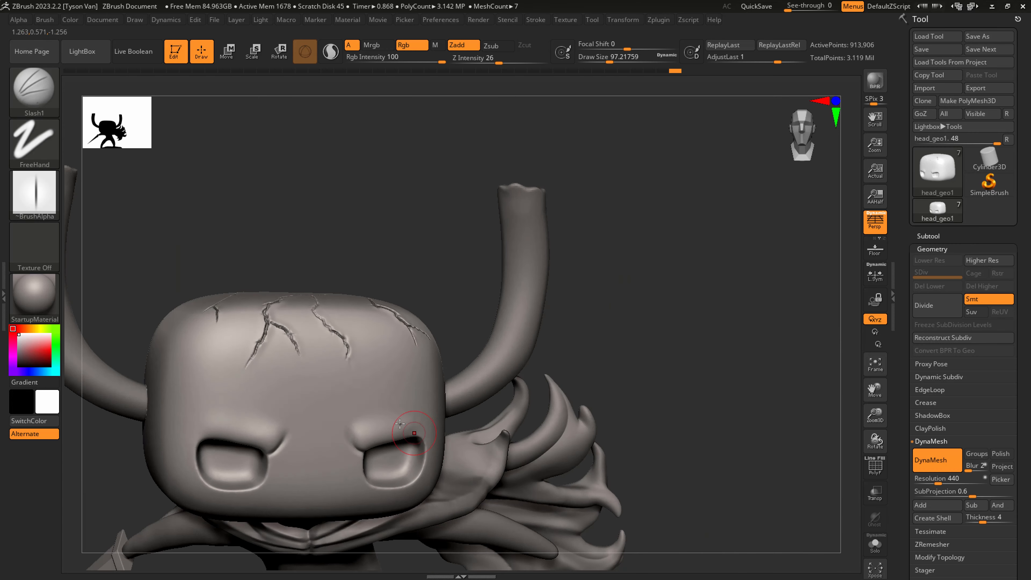
right_click_drag(363, 357, 376, 332)
mouse_move(789, 9)
left_mouse_down()
mouse_move(817, 9)
mouse_move(785, 8)
left_mouse_up()
key("s")
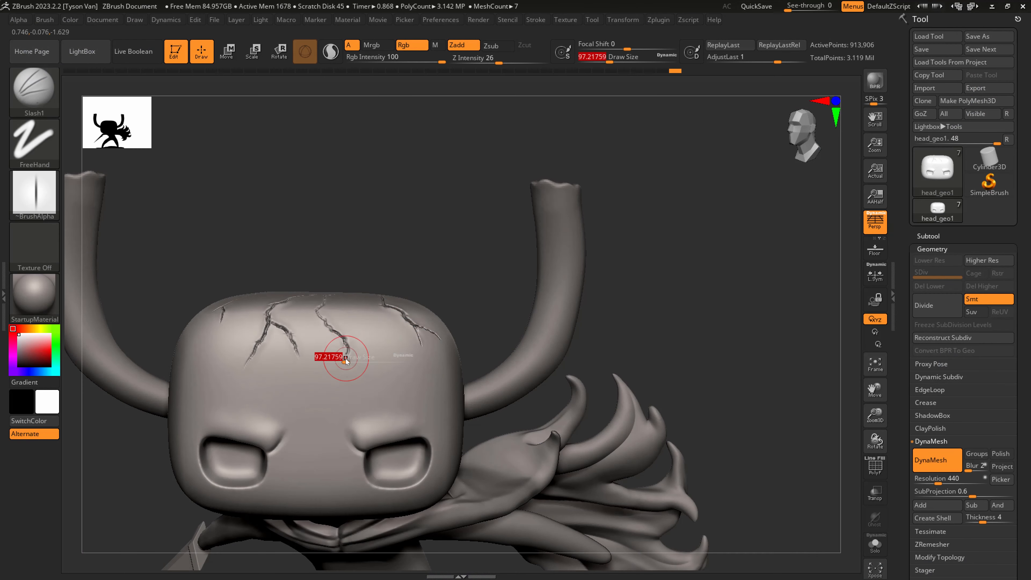
left_click_drag(347, 360, 339, 362)
right_click_drag(348, 350, 350, 368, "ctrl")
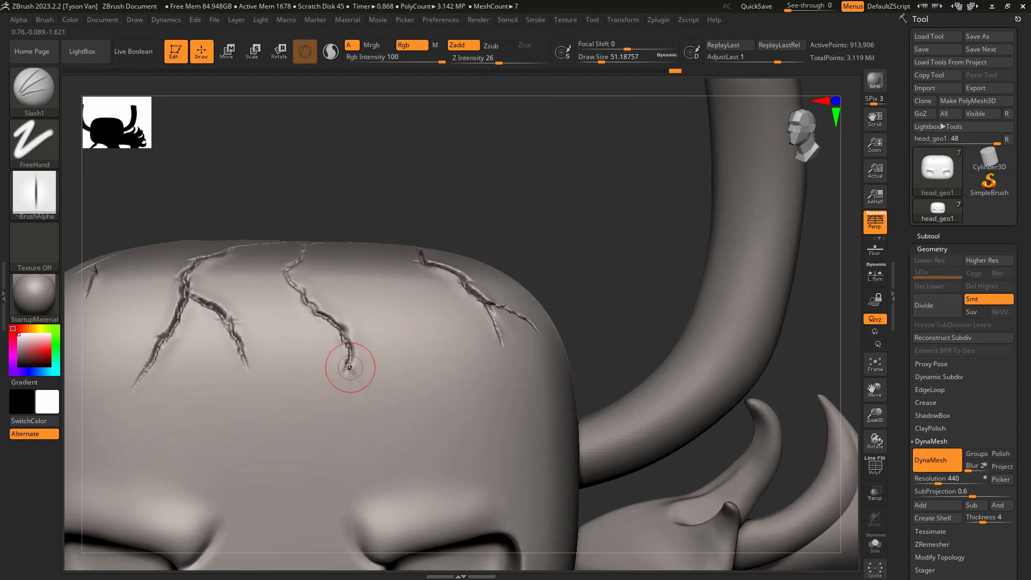
key("s")
left_click_drag(350, 372, 376, 434)
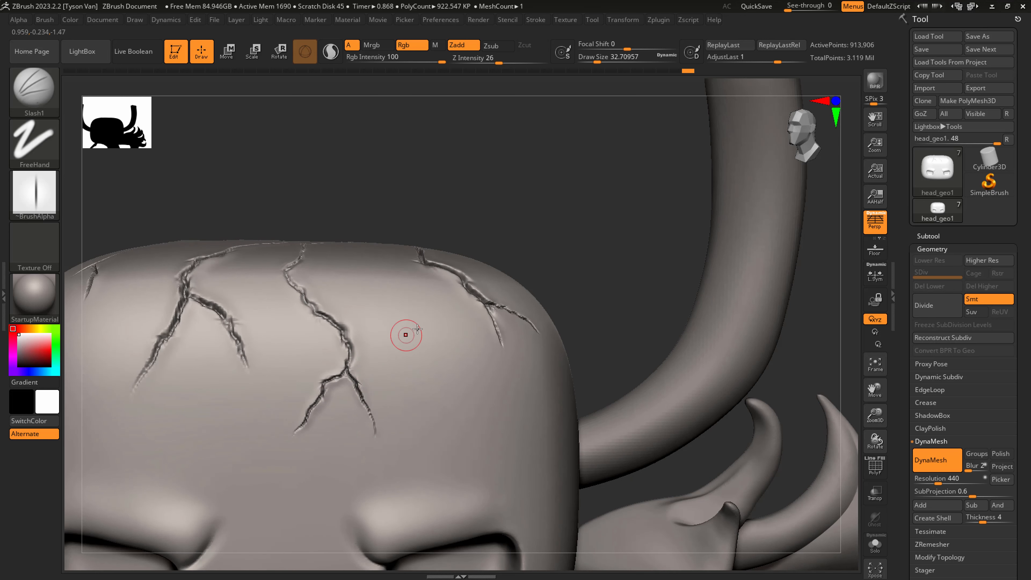
Add a short branch to the sword-side fork and a longer one running inward from the cape-side crack
right_click_drag(428, 324, 410, 339)
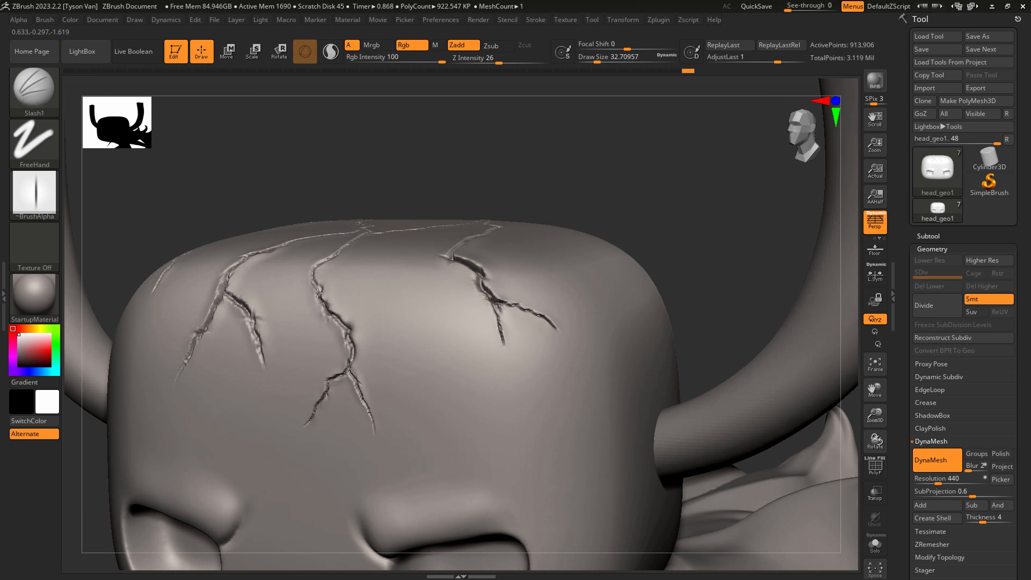
left_click_drag(318, 293, 317, 284)
left_click_drag(249, 312, 251, 322)
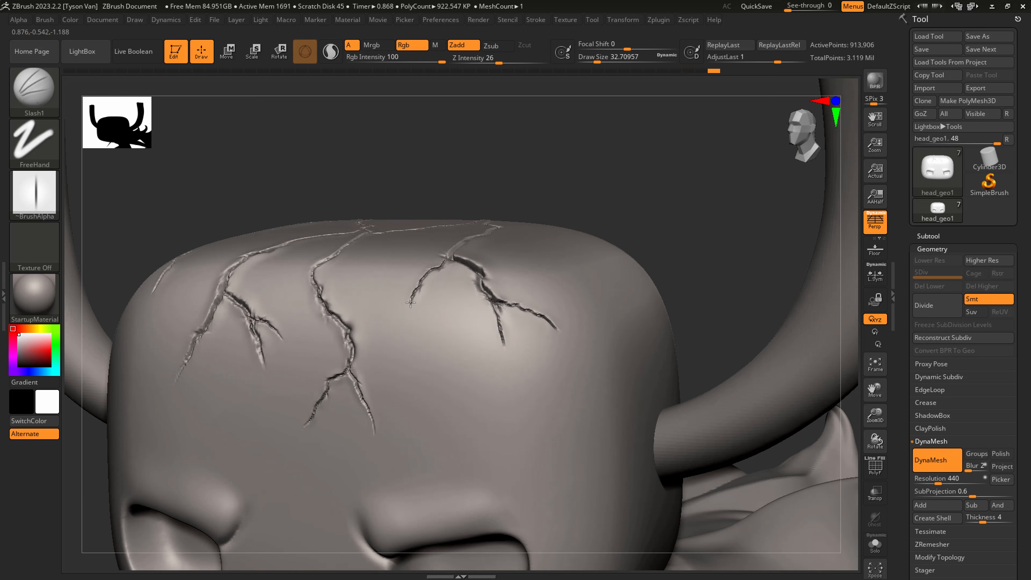
key("shift")
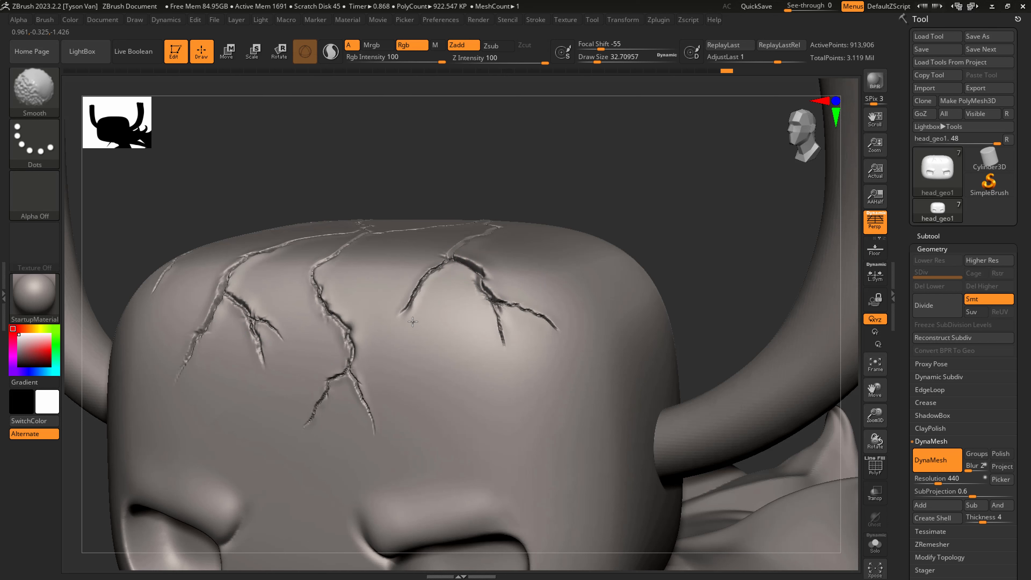
Build up a thin rim on the head around the front of the cape-side horn base with ClayBuildup at draw size about 33
right_click_drag(448, 329, 355, 416, "ctrl")
mouse_move(513, 446)
right_mouse_down()
mouse_move(525, 465)
mouse_move(452, 430)
right_mouse_up()
right_click_drag(515, 466, 453, 419)
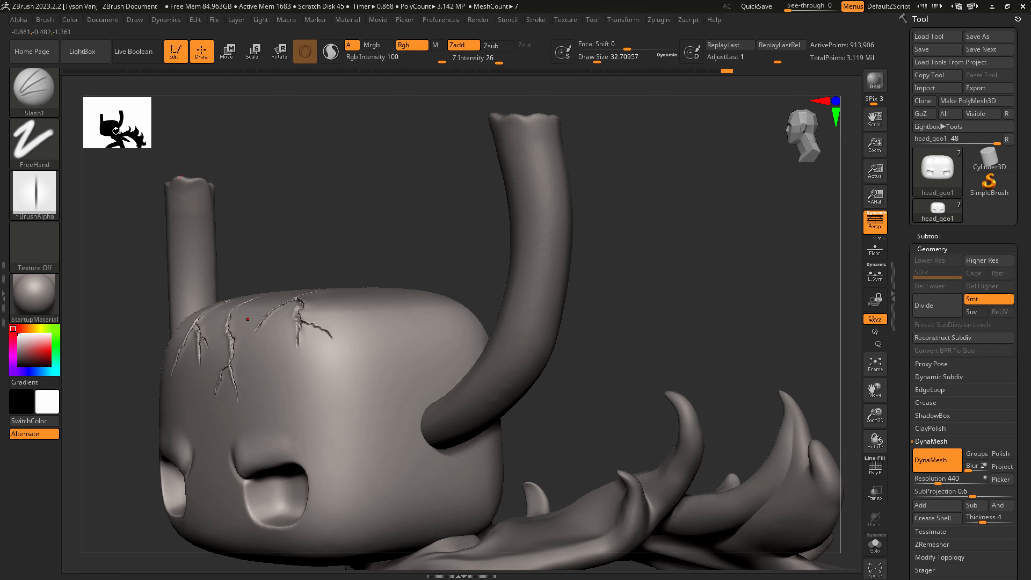
key("b")
key("c")
key("b")
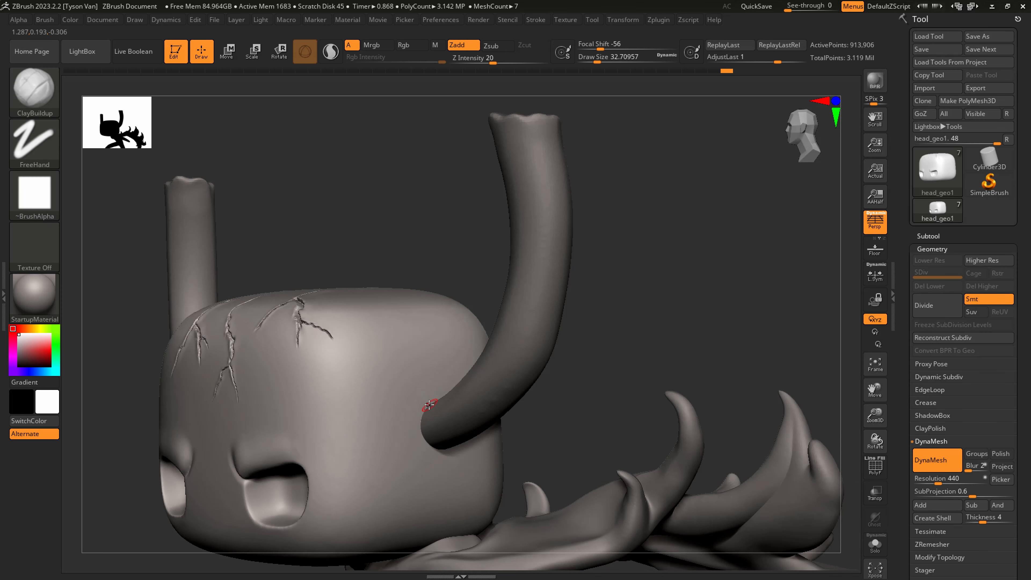
left_click_drag(421, 411, 429, 449)
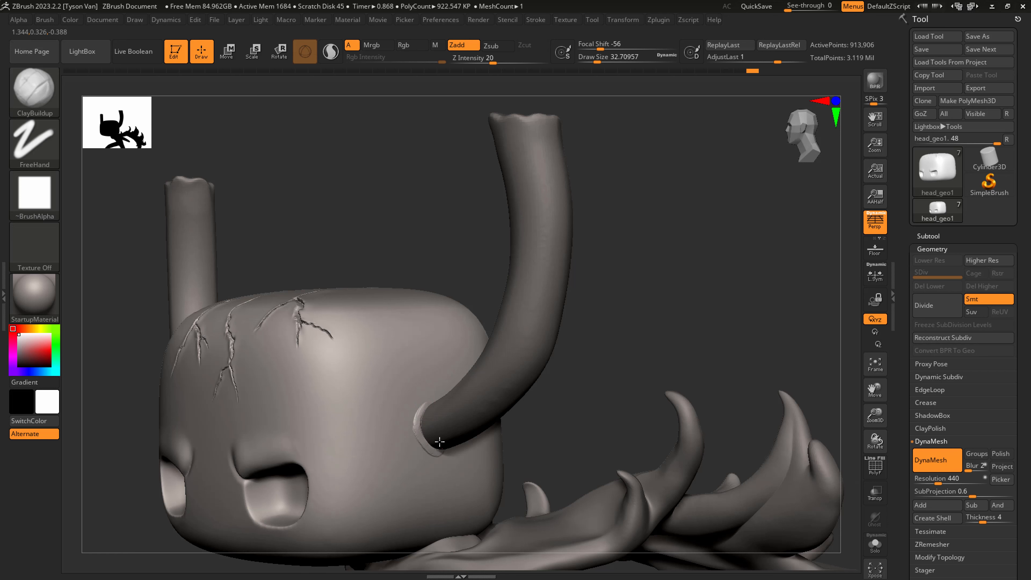
Extend the raised rim around the back and upper edge of the cape-side horn base with ClayBuildup at draw size about 33
right_click_drag(464, 434, 445, 452)
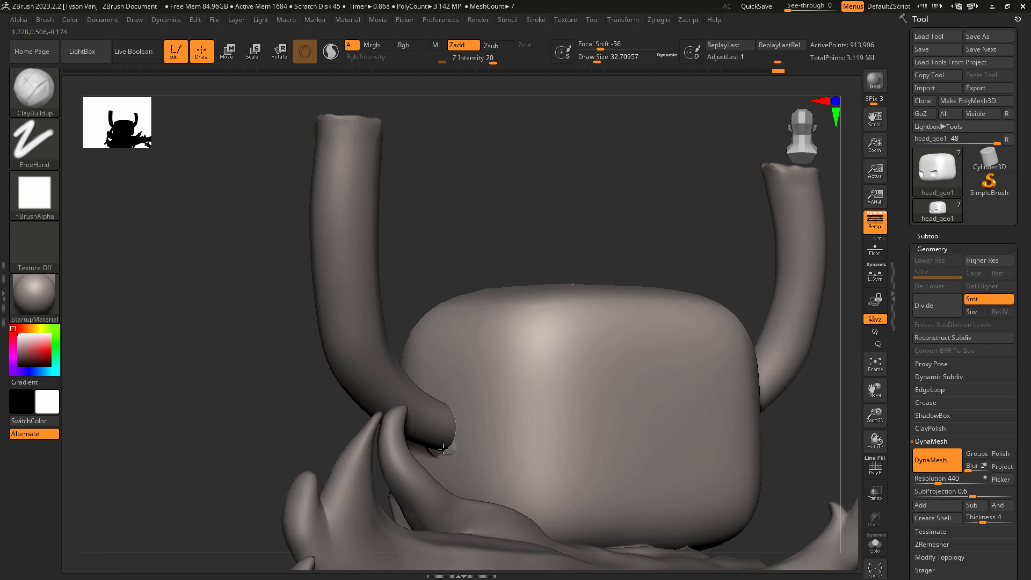
mouse_move(443, 448)
left_mouse_down()
mouse_move(456, 425)
mouse_move(446, 402)
left_mouse_up()
right_click_drag(452, 418, 493, 428)
right_click_drag(410, 424, 422, 408)
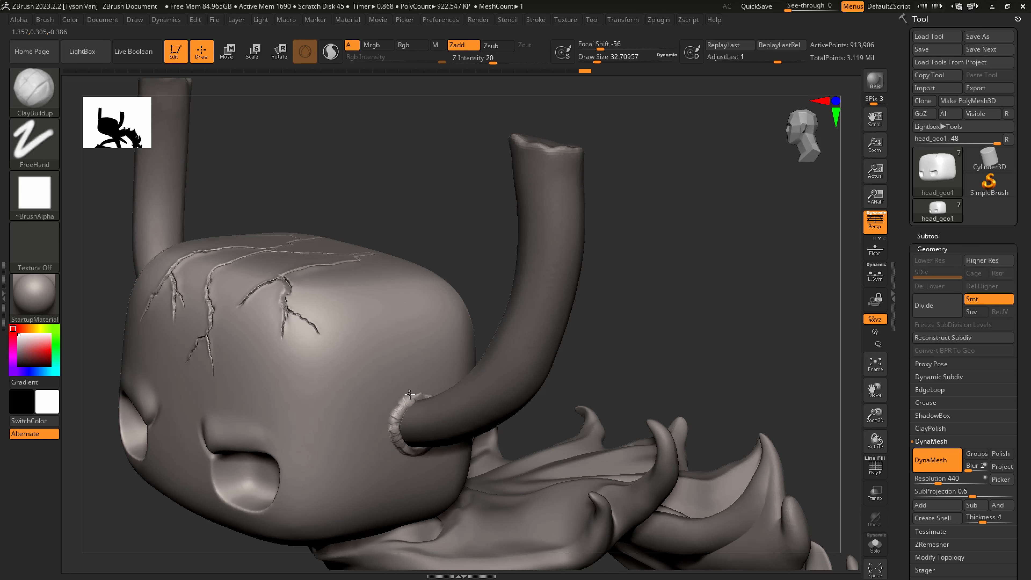
right_click_drag(421, 445, 447, 442)
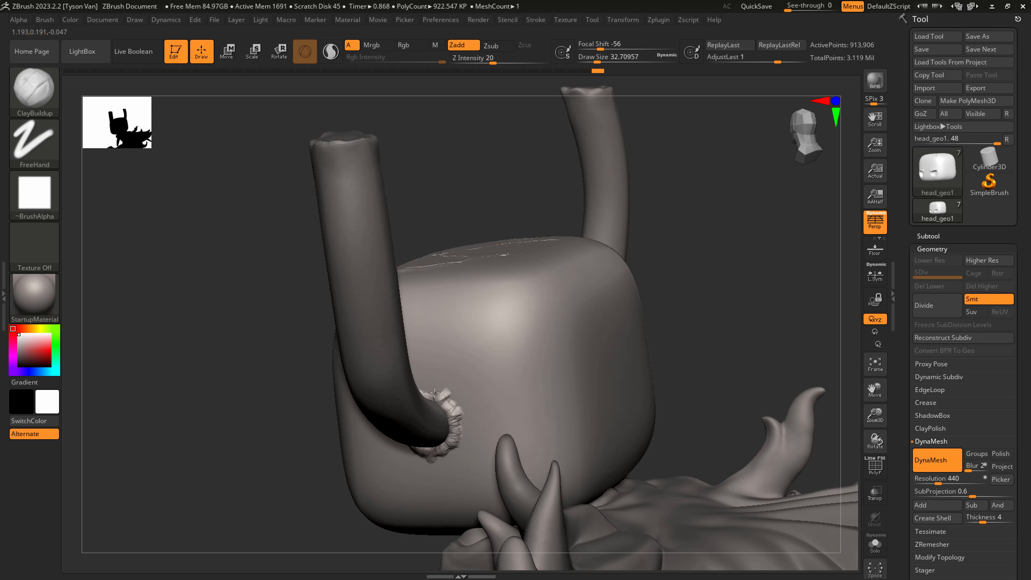
Smooth the cape-side horn rim, rebuild its front with ClayBuildup at draw size about 29, and soften the new strokes
key("shift")
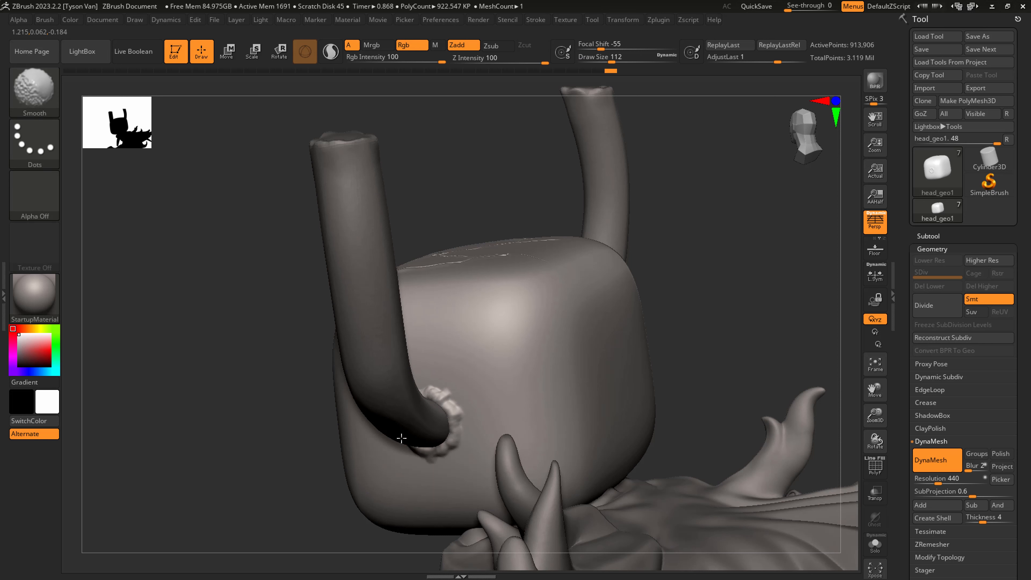
mouse_move(402, 438)
right_mouse_down()
mouse_move(458, 419)
mouse_move(417, 428)
right_mouse_up()
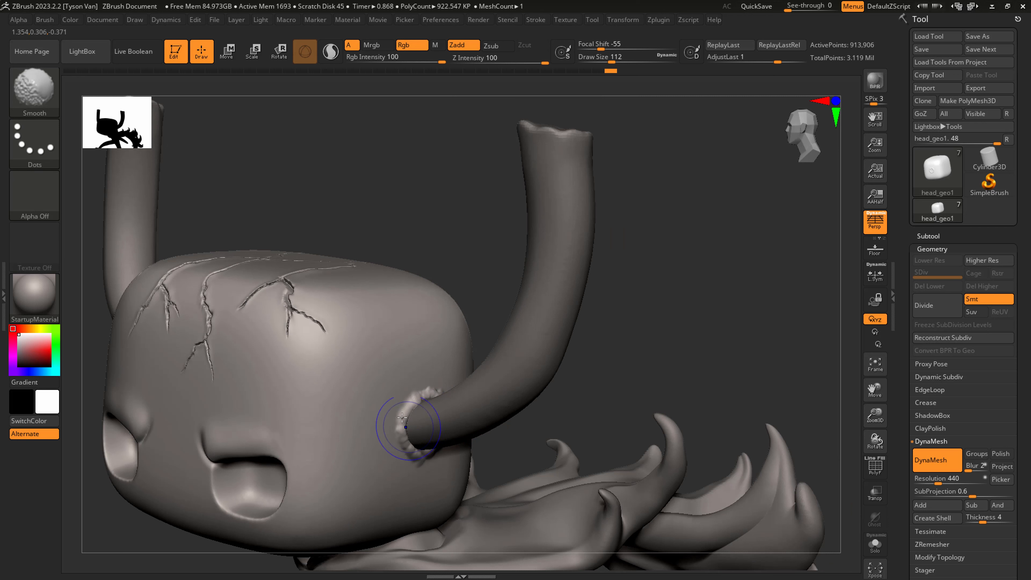
mouse_move(402, 418)
left_mouse_down("shift")
mouse_move(418, 454)
mouse_move(397, 447)
left_mouse_up("shift")
key("s")
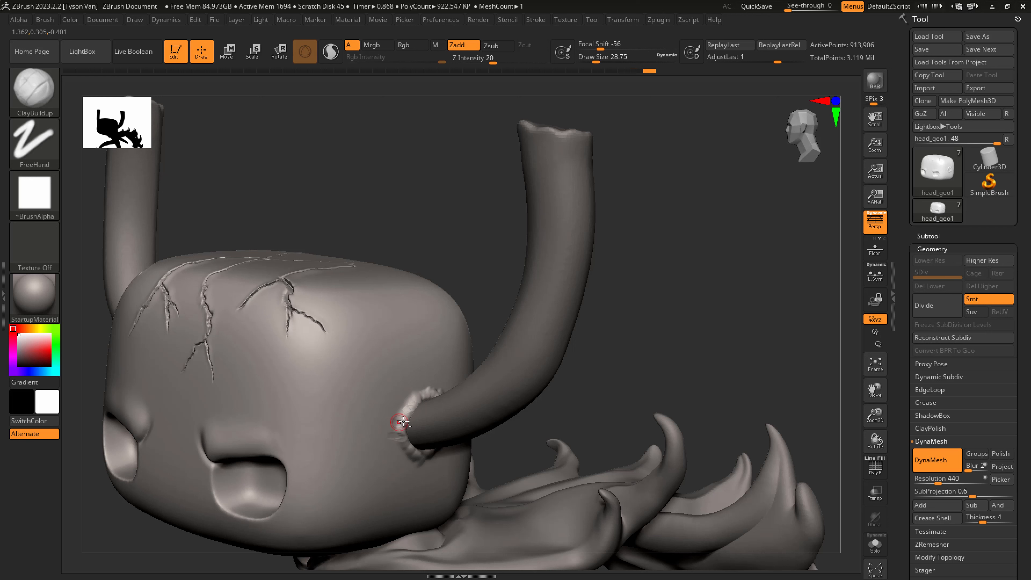
left_click_drag(411, 390, 423, 386)
key("shift")
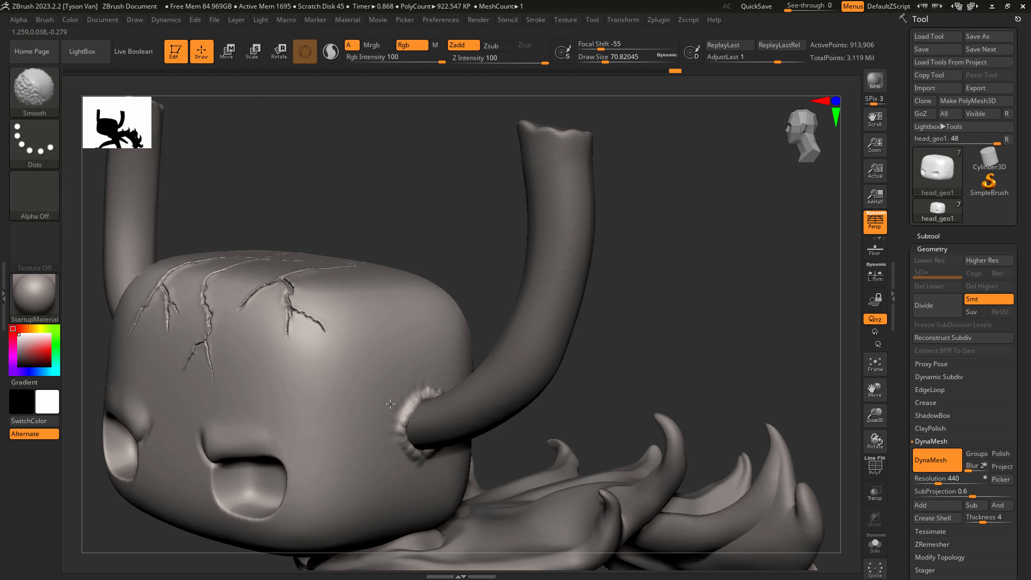
left_click_drag(425, 484, 429, 404, "shift")
Build up a rim around the sword-side horn base with ClayBuildup at draw size about 71, adding thicker strokes at about 37
mouse_move(456, 478)
right_mouse_down("alt")
mouse_move(420, 477)
mouse_move(317, 427)
mouse_move(368, 420)
mouse_move(352, 431)
mouse_move(335, 483)
right_mouse_up("alt")
right_click_drag(323, 420, 362, 414)
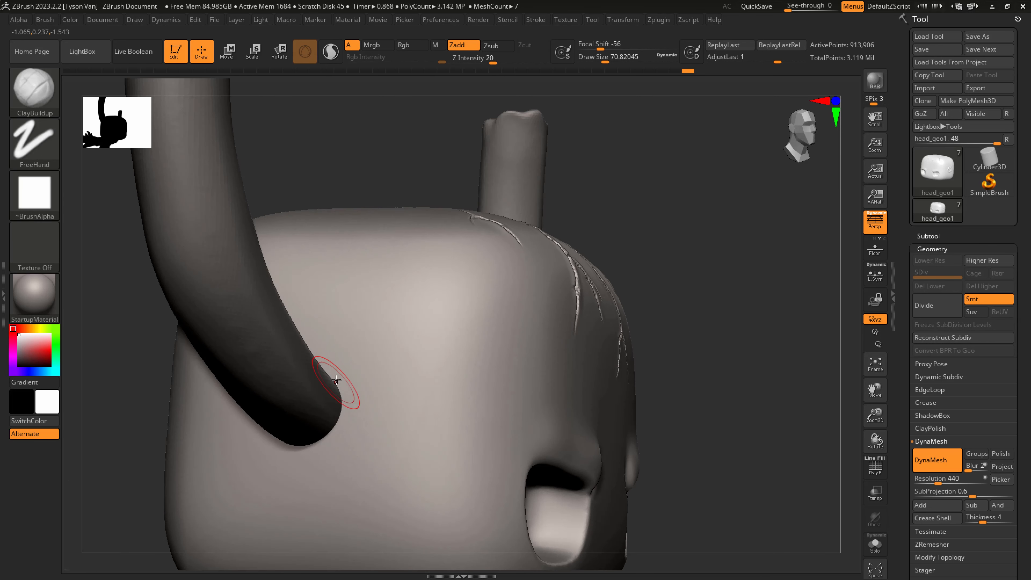
mouse_move(329, 368)
left_mouse_down()
mouse_move(340, 427)
mouse_move(319, 452)
mouse_move(284, 463)
left_mouse_up()
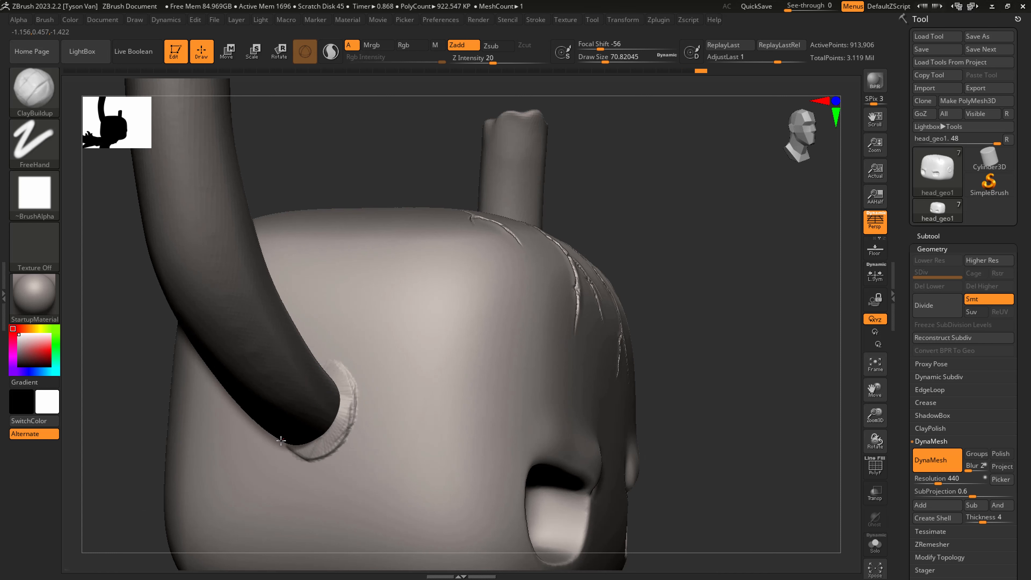
mouse_move(327, 368)
right_mouse_down()
mouse_move(288, 381)
mouse_move(312, 371)
right_mouse_up()
mouse_move(316, 355)
left_mouse_down()
mouse_move(281, 371)
mouse_move(276, 421)
mouse_move(273, 392)
mouse_move(298, 376)
left_mouse_up()
key("s")
mouse_move(275, 440)
left_mouse_down()
mouse_move(273, 450)
mouse_move(262, 400)
mouse_move(282, 364)
left_mouse_up()
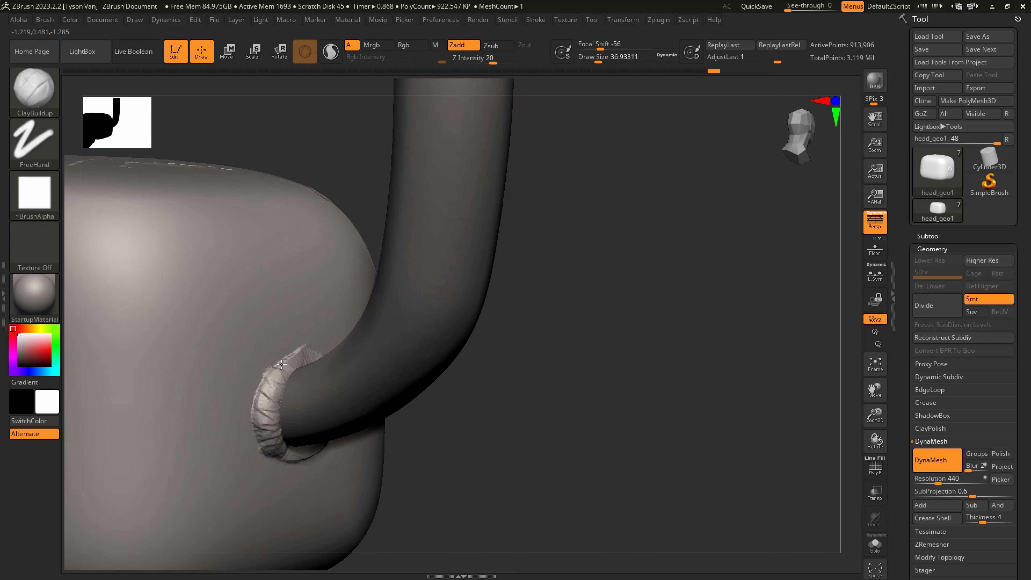
right_click_drag(299, 444, 293, 359)
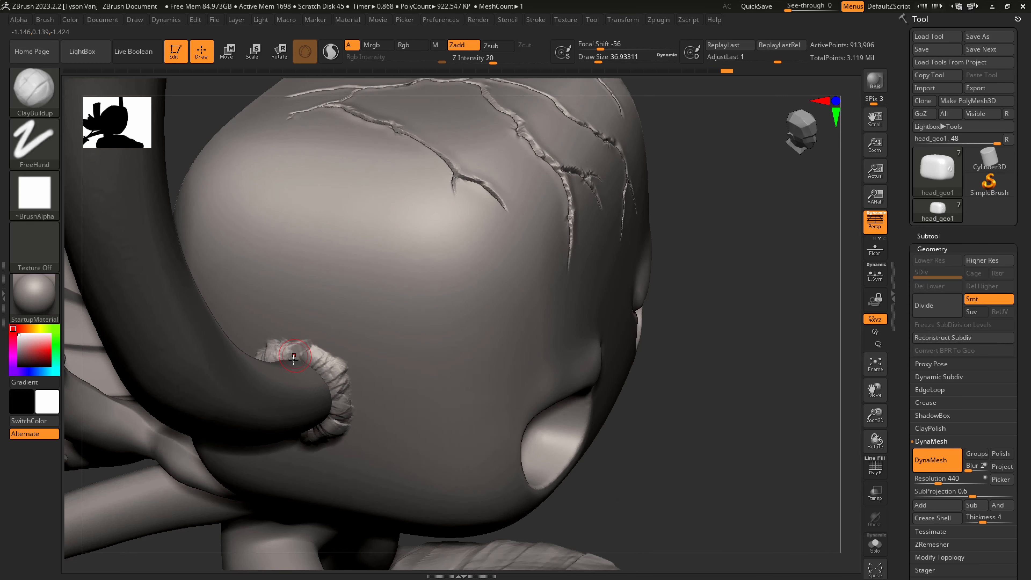
mouse_move(284, 353)
left_mouse_down()
mouse_move(362, 376)
mouse_move(339, 423)
left_mouse_up()
Smooth the rim around the sword-side horn base at draw size about 124
key("s")
right_click_drag(320, 436, 386, 423)
mouse_move(386, 423)
left_mouse_down("shift")
mouse_move(255, 402)
mouse_move(283, 335)
left_mouse_up("shift")
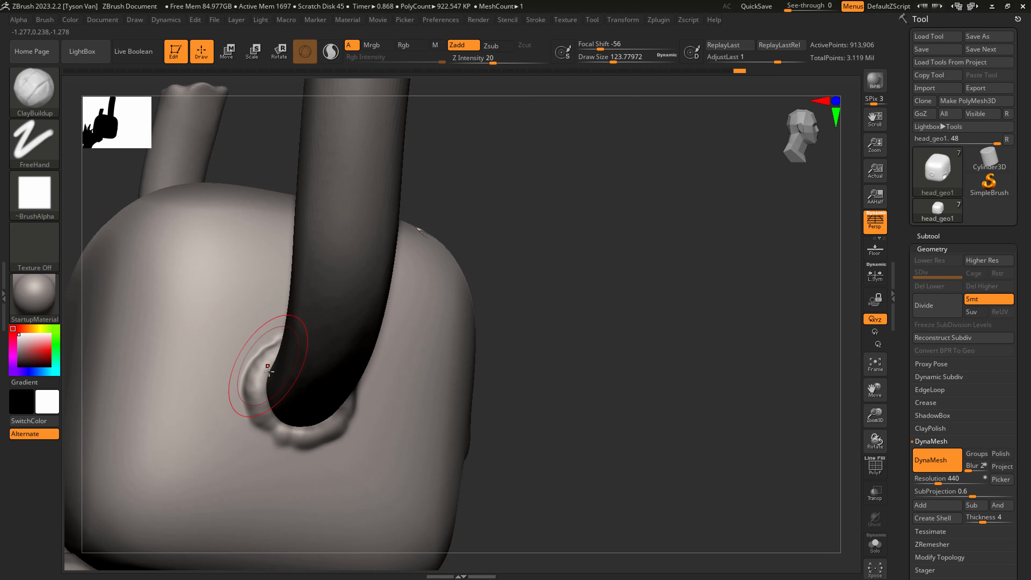
right_click_drag(269, 368, 264, 368)
mouse_move(264, 367)
left_mouse_down("shift")
mouse_move(255, 361)
mouse_move(247, 380)
mouse_move(227, 388)
mouse_move(243, 405)
left_mouse_up("shift")
Add short radiating ClayBuildup ridges around the sword-side horn rim at draw size about 35
key("s")
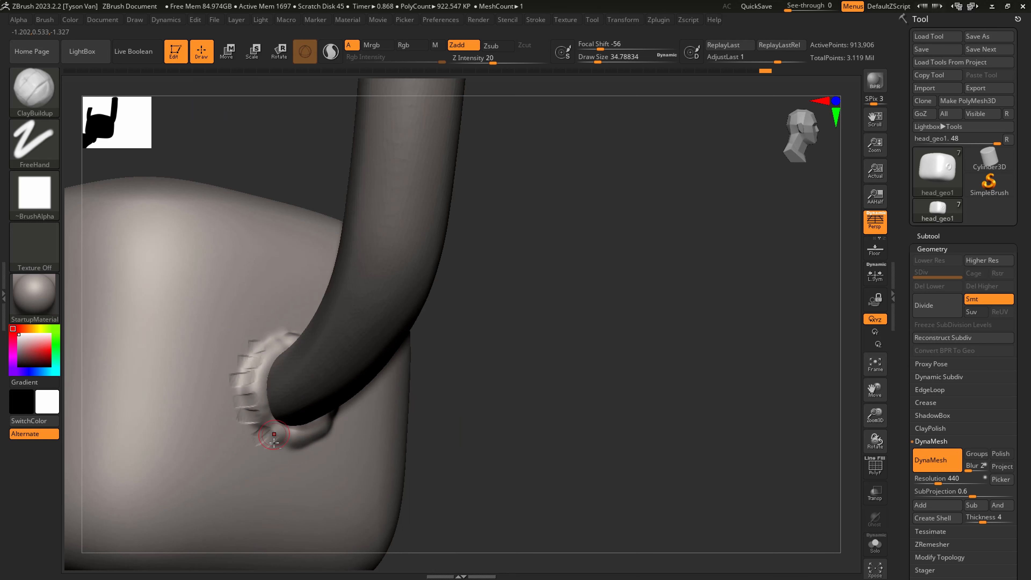
left_click_drag(274, 442, 308, 457)
right_click_drag(349, 426, 312, 432)
mouse_move(321, 428)
left_mouse_down()
mouse_move(317, 442)
mouse_move(345, 396)
mouse_move(313, 338)
left_mouse_up()
right_click_drag(287, 341, 319, 336)
mouse_move(295, 324)
left_mouse_down()
mouse_move(290, 339)
mouse_move(273, 331)
left_mouse_up()
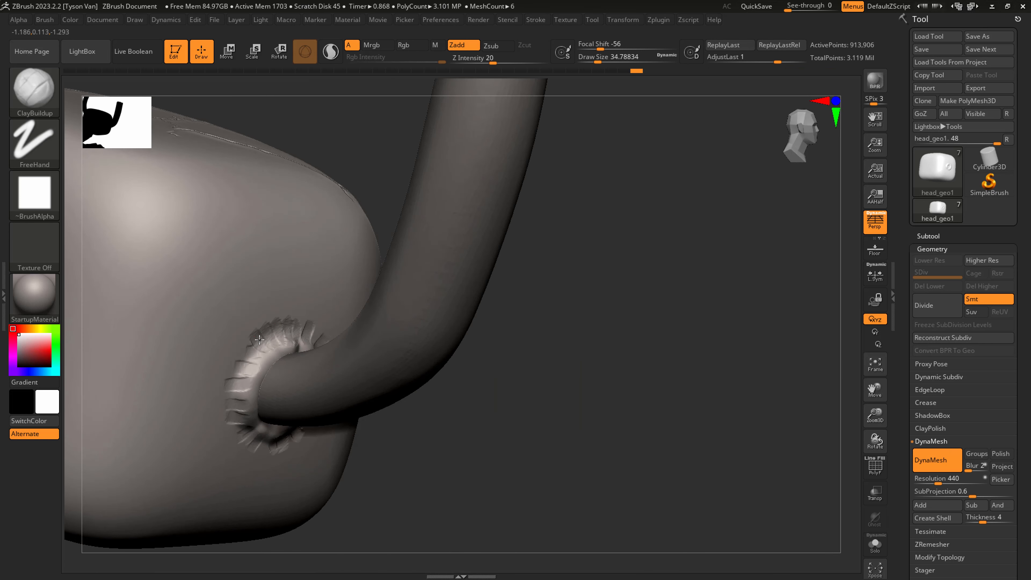
Soften the radiating ridges into the head around the sword-side horn base with Smooth at draw size about 116
key("shift")
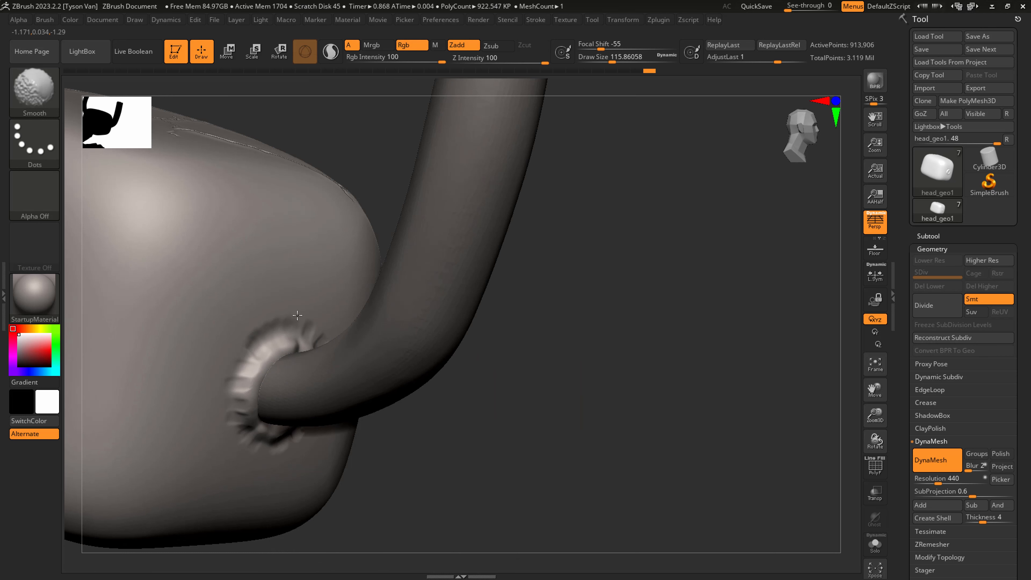
left_click_drag(226, 413, 260, 352, "shift")
mouse_move(195, 390)
right_mouse_down("ctrl")
mouse_move(179, 373)
mouse_move(175, 280)
right_mouse_up("ctrl")
right_click_drag(353, 417, 295, 407)
key("shift")
left_click_drag(294, 369, 296, 379, "shift")
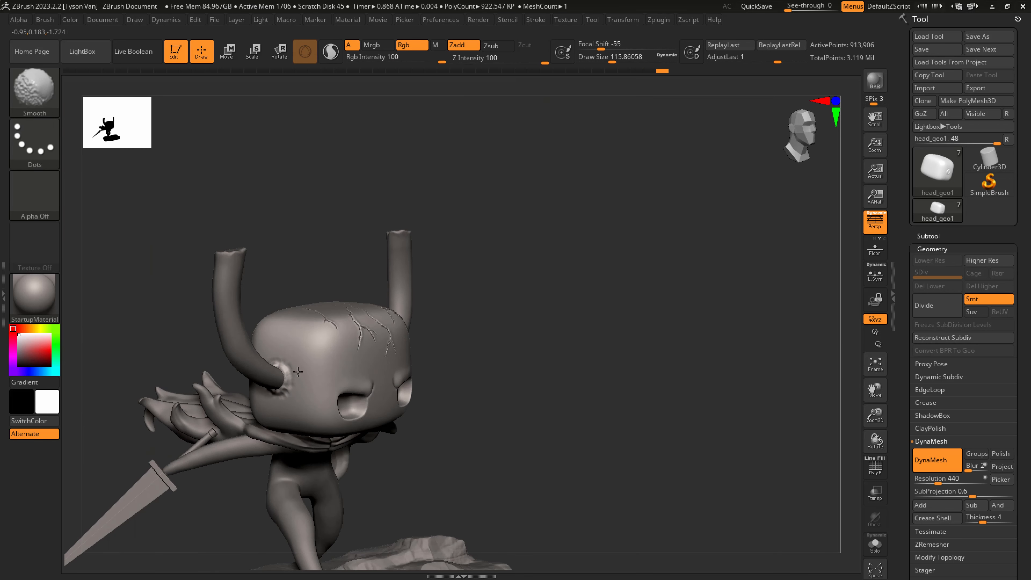
Add small ClayBuildup folds to the front of the cape-side horn rim at draw size about 46 and soften them
mouse_move(298, 372)
right_mouse_down("shift")
mouse_move(272, 410)
mouse_move(381, 440)
mouse_move(325, 442)
mouse_move(424, 518)
mouse_move(368, 508)
right_mouse_up("shift")
mouse_move(319, 441)
right_mouse_down("alt")
mouse_move(400, 450)
mouse_move(418, 427)
mouse_move(430, 432)
mouse_move(407, 433)
right_mouse_up("alt")
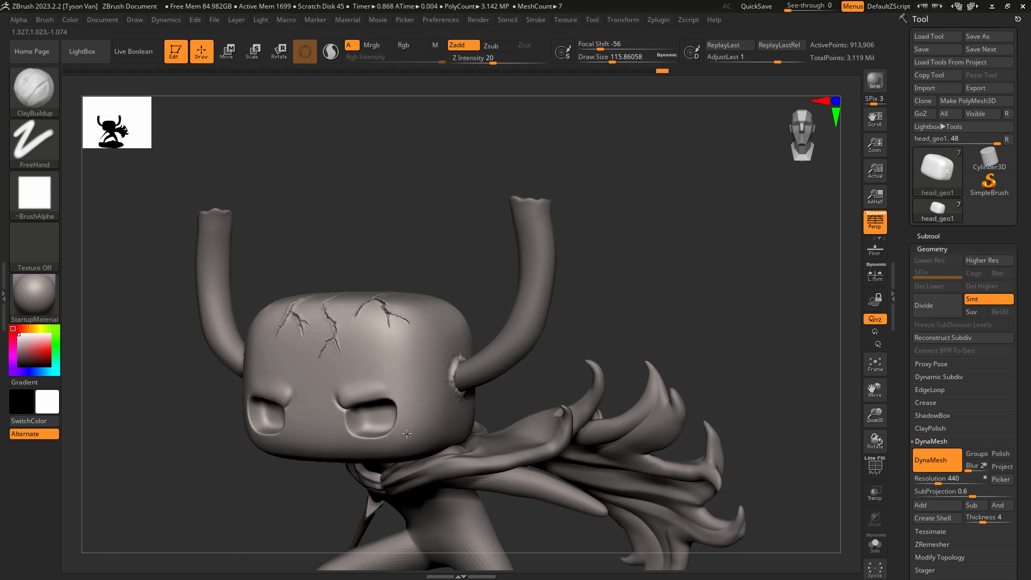
right_click_drag(456, 369, 460, 425, "ctrl")
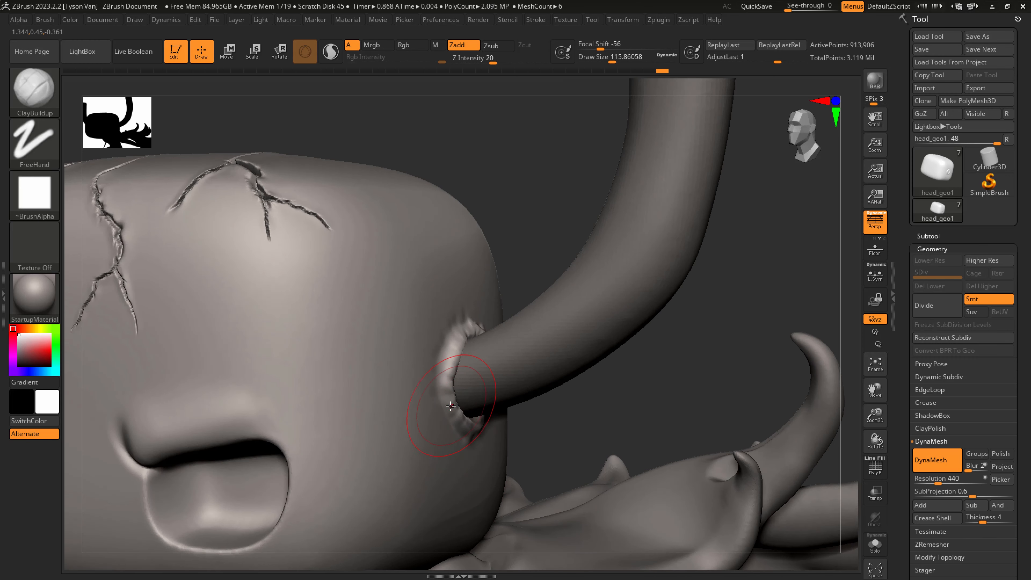
key("s")
left_click_drag(453, 403, 444, 397)
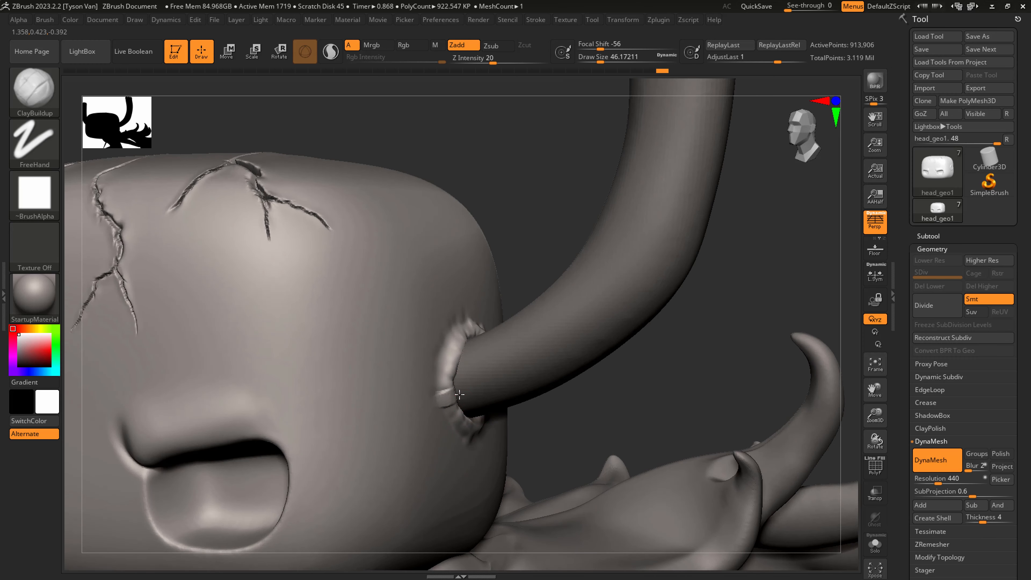
mouse_move(460, 353)
left_mouse_down()
mouse_move(446, 350)
mouse_move(458, 353)
left_mouse_up()
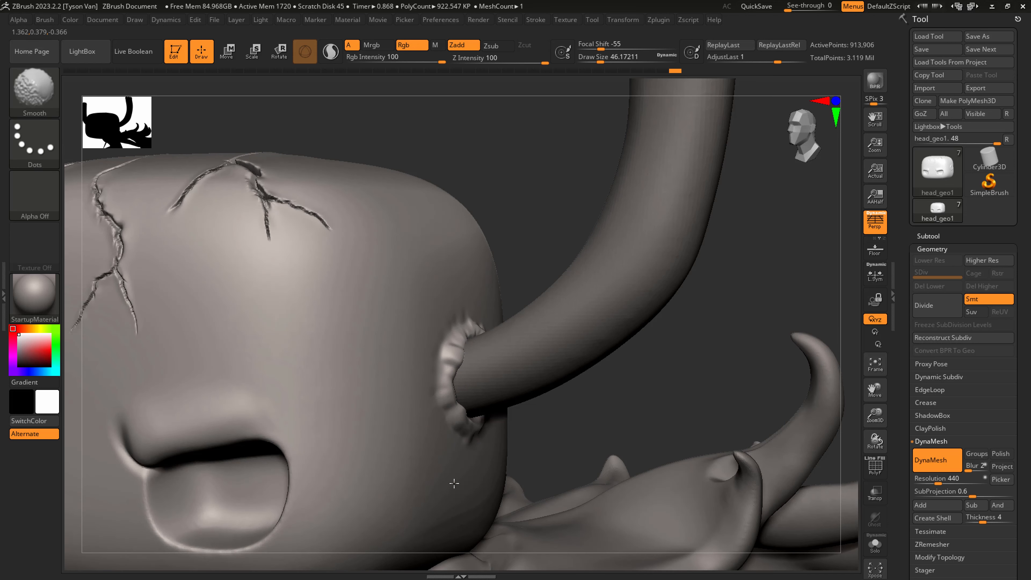
Make the horns_geo subtool active and save the tool file
right_click_drag(454, 483, 539, 453, "ctrl")
left_click(534, 378, "alt")
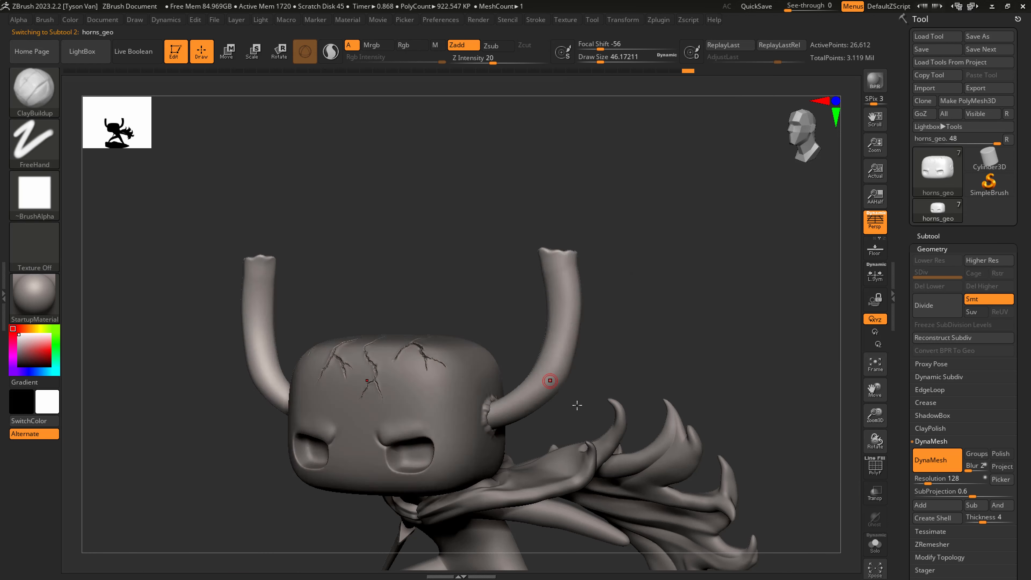
right_click_drag(642, 382, 654, 338, "alt")
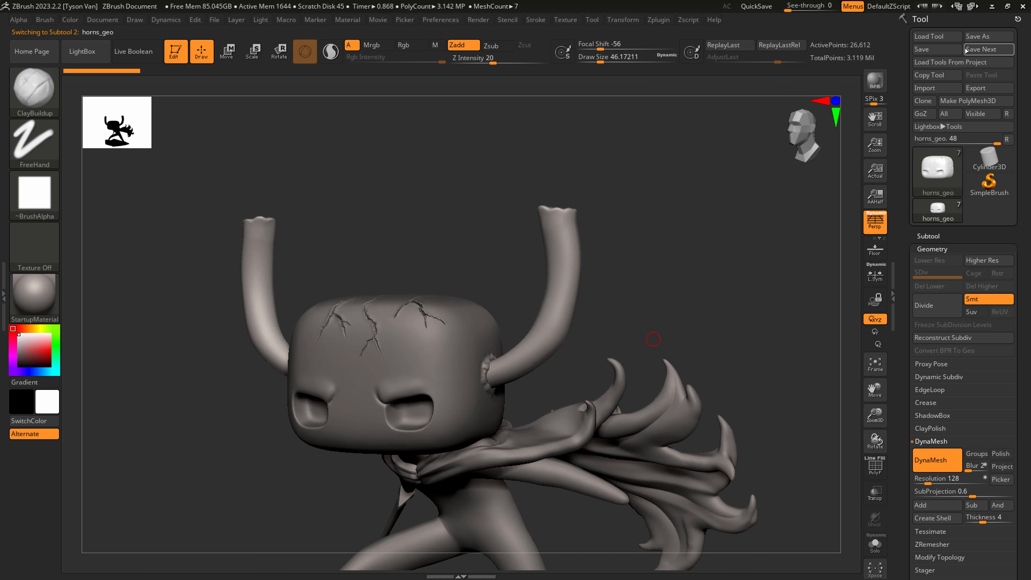
left_click(933, 50)
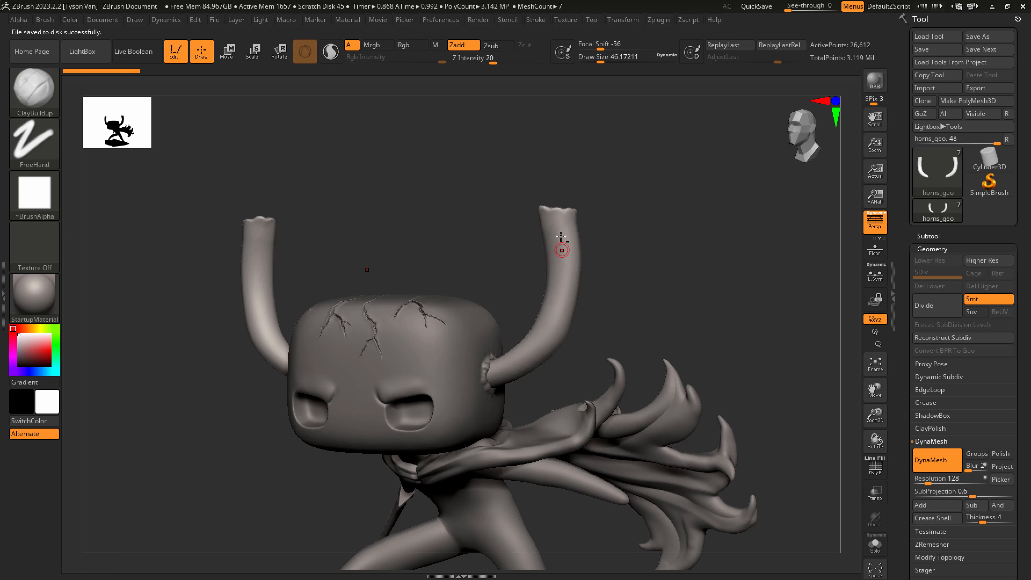
Choose the DamStandard brush and remesh the horns with DynaMesh at resolution 320
key("b")
key("d")
key("s")
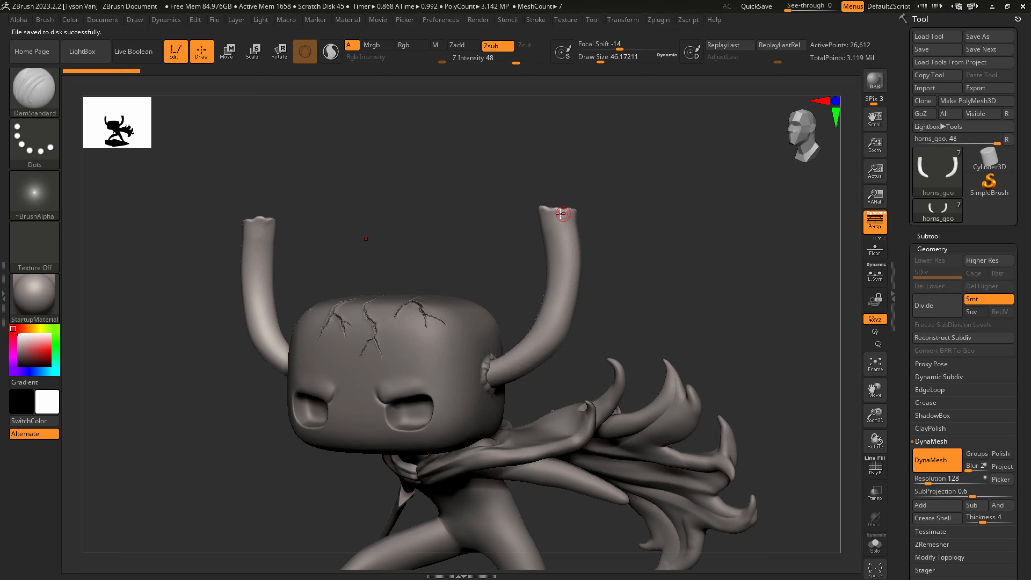
key("s")
left_click_drag(556, 220, 564, 221)
right_click_drag(553, 214, 558, 225, "ctrl")
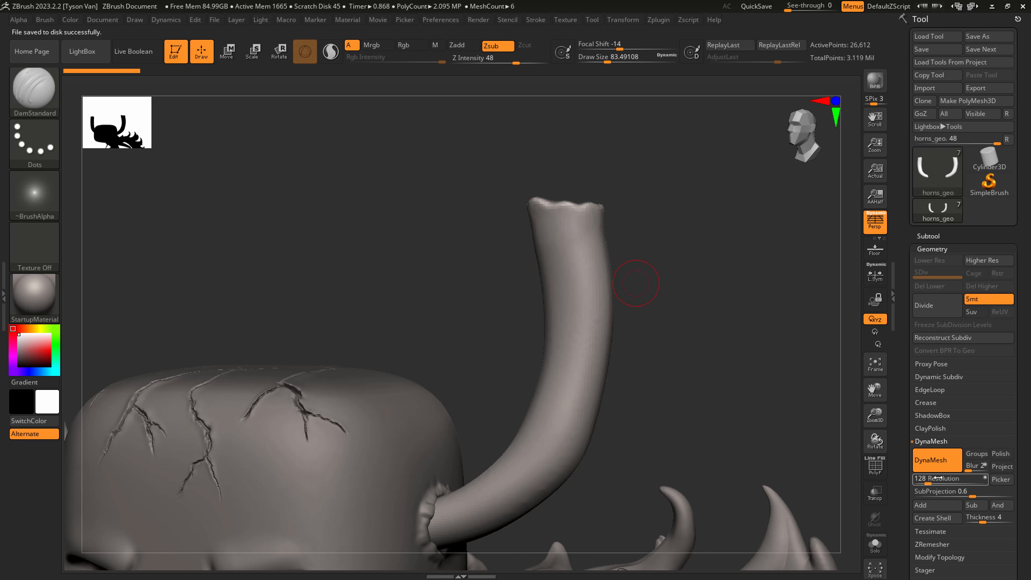
left_click_drag(934, 481, 935, 482)
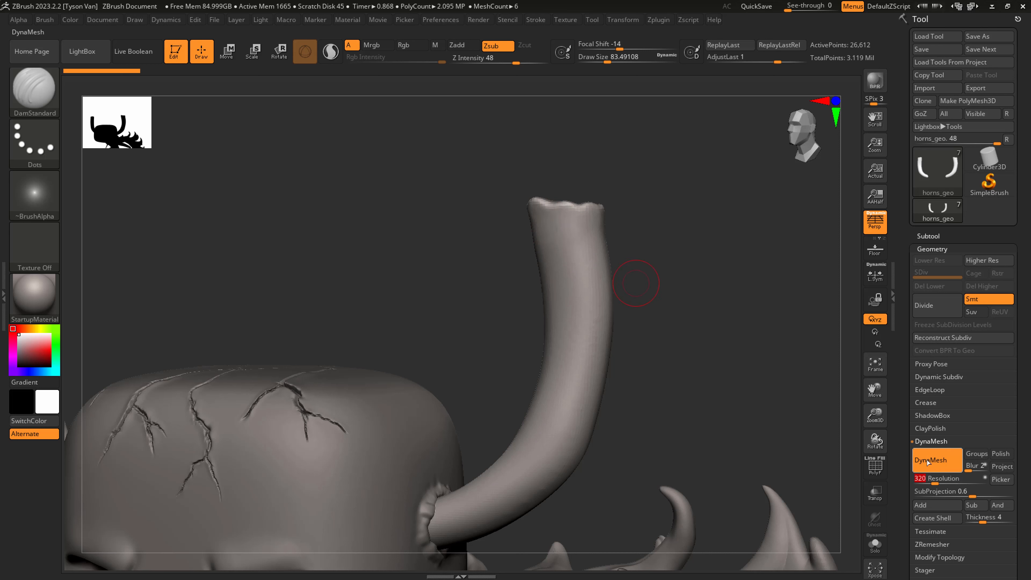
left_click_drag(680, 442, 771, 327, "ctrl")
left_click_drag(553, 206, 566, 262)
key("ctrl+z")
key("s")
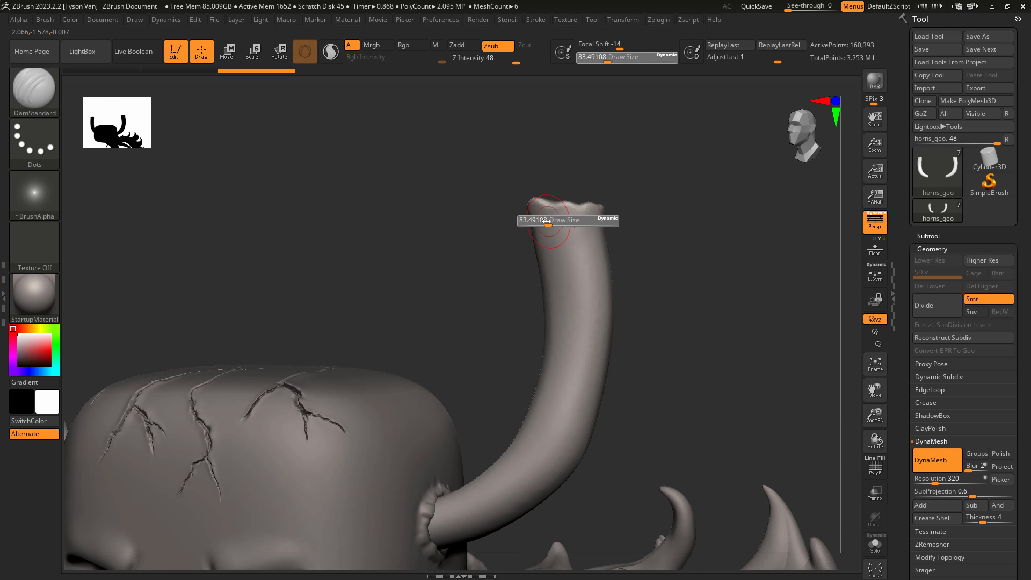
left_click_drag(549, 224, 557, 352)
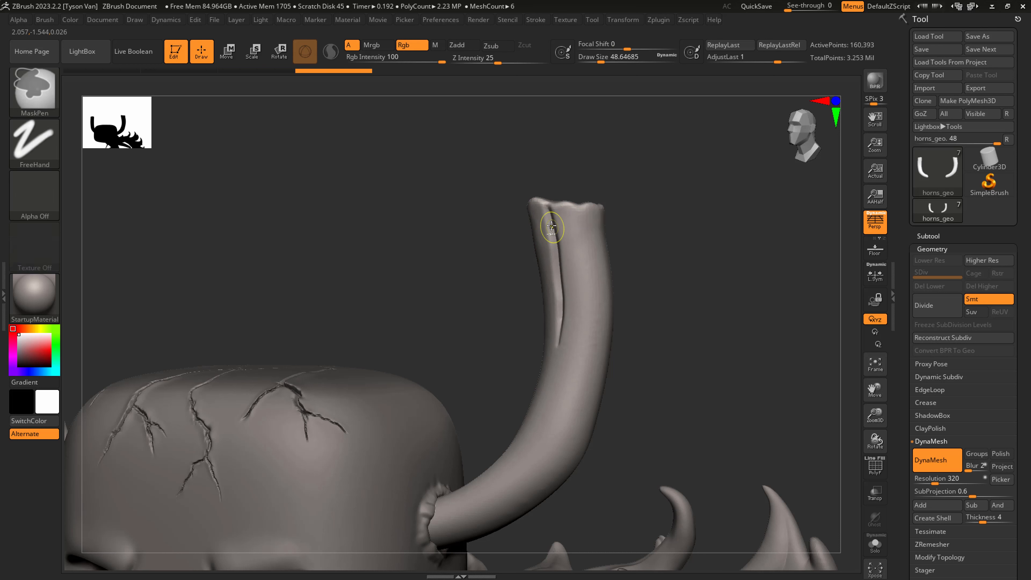
key("ctrl+z")
Carve long DamStandard grooves down from the broken tip of the cape-side horn, using draw size about 59, and soften their lower ends
key("s")
mouse_move(545, 223)
left_mouse_down()
mouse_move(557, 369)
mouse_move(558, 345)
left_mouse_up()
key("shift")
key("s")
left_click_drag(570, 294, 574, 293)
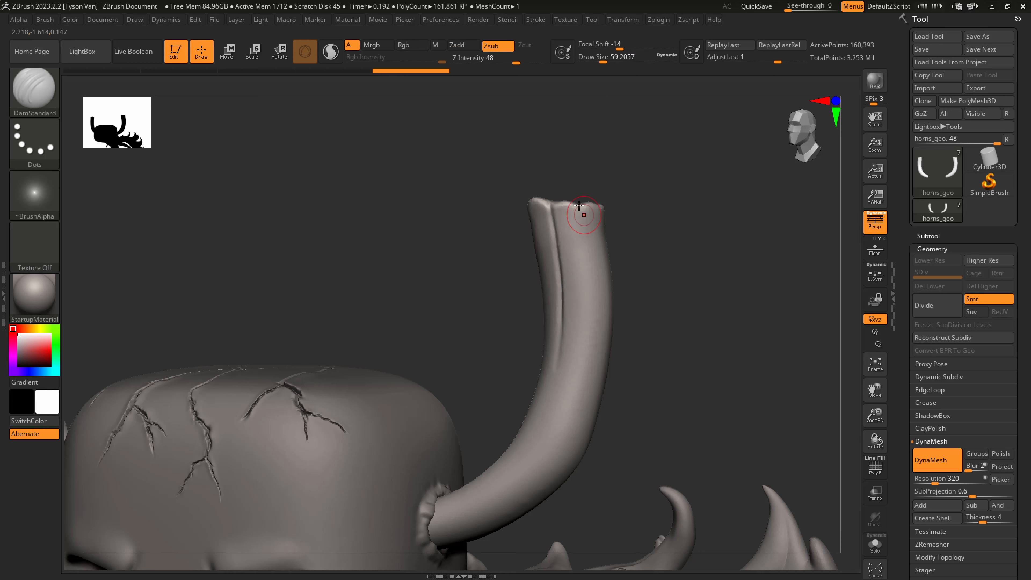
left_click_drag(578, 207, 584, 329)
key("shift")
left_click_drag(588, 281, 589, 327, "shift")
left_click_drag(512, 339, 585, 328)
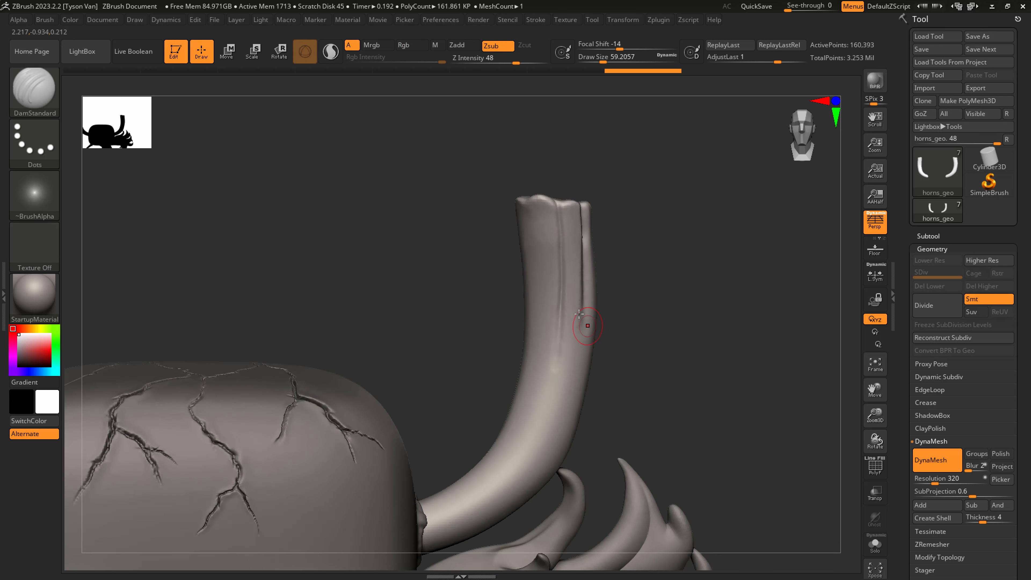
Carve an inner groove on the cape-side horn at draw size about 44, extend grooving down the curve, and soften the lower end
left_click_drag(504, 260, 554, 262)
key("s")
mouse_move(540, 209)
left_mouse_down()
mouse_move(519, 203)
mouse_move(520, 329)
left_mouse_up()
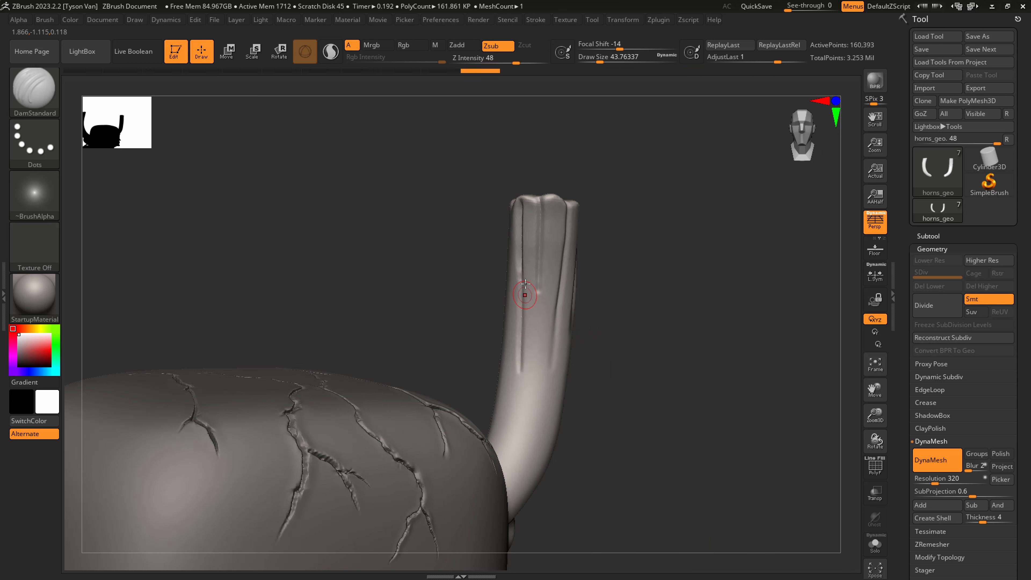
left_click_drag(515, 201, 510, 397, "shift")
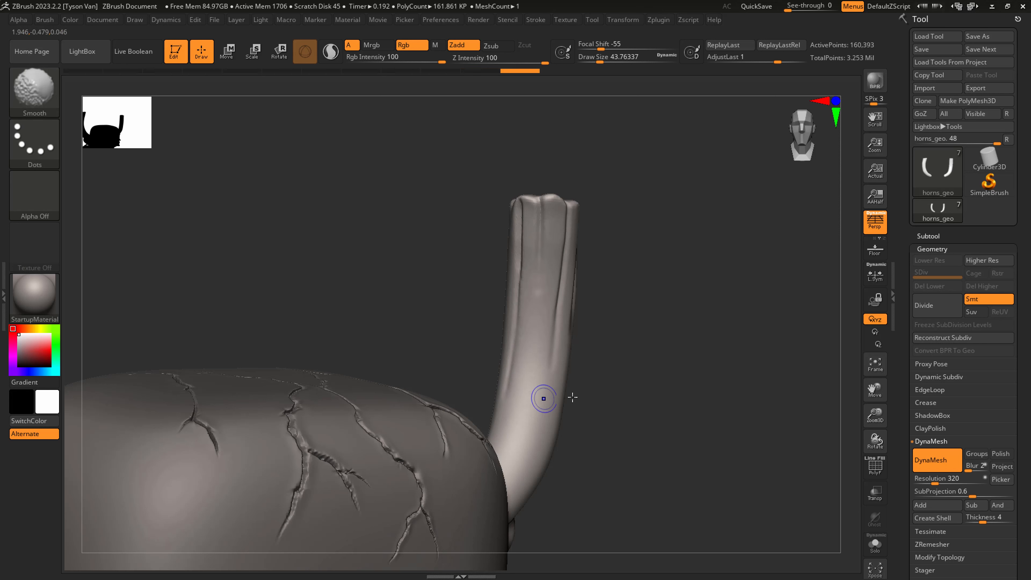
mouse_move(637, 400)
left_mouse_down()
mouse_move(565, 396)
mouse_move(522, 463)
left_mouse_up()
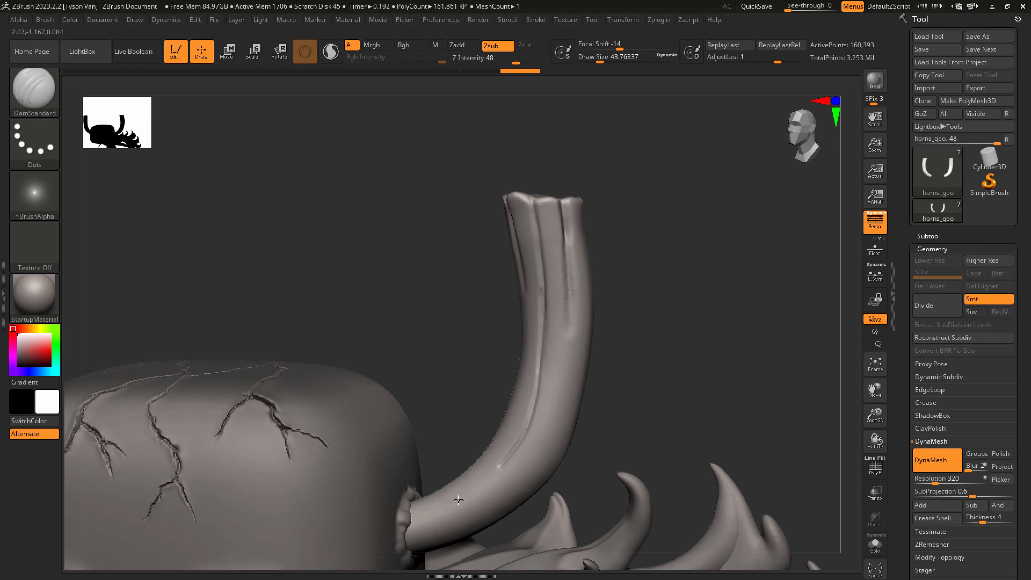
left_click_drag(545, 406, 477, 491, "shift")
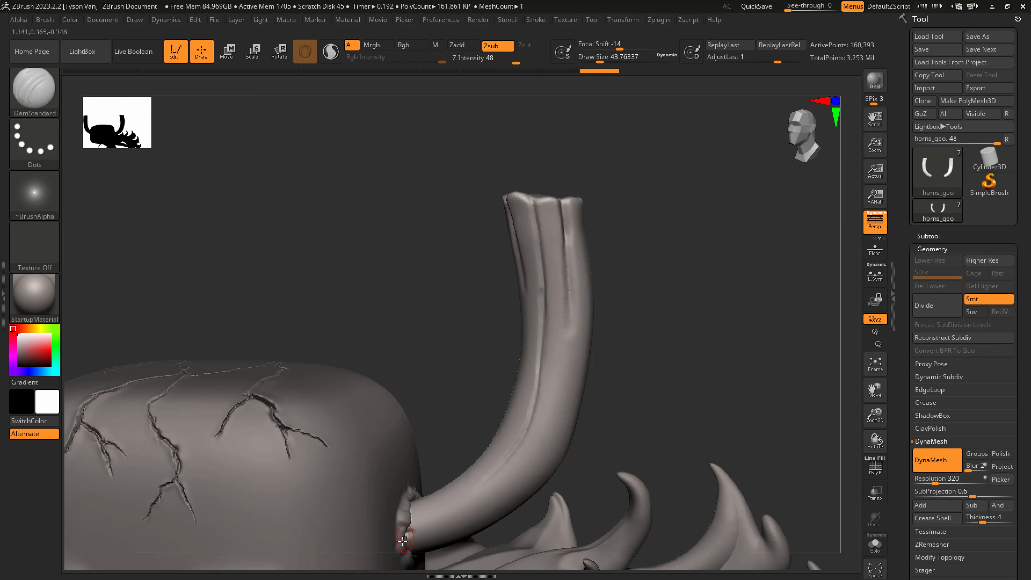
Carve short grooves around the base of the cape-side horn, reducing the draw size to about 33, and smooth their ends
mouse_move(407, 531)
left_mouse_down()
mouse_move(441, 519)
mouse_move(452, 492)
left_mouse_up()
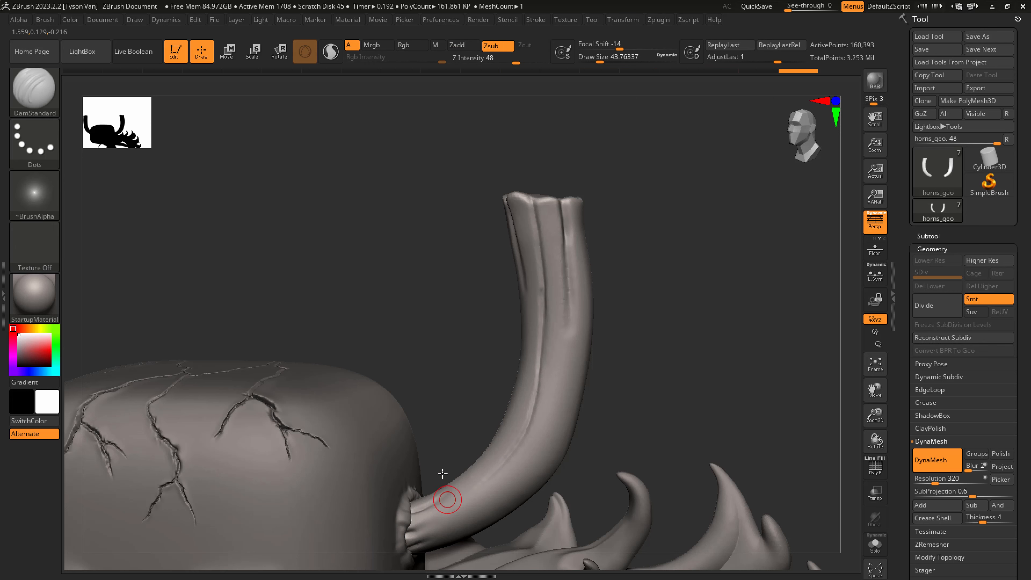
mouse_move(444, 473)
left_mouse_down("alt")
mouse_move(426, 451)
mouse_move(342, 418)
mouse_move(388, 354)
left_mouse_up("alt")
key("s")
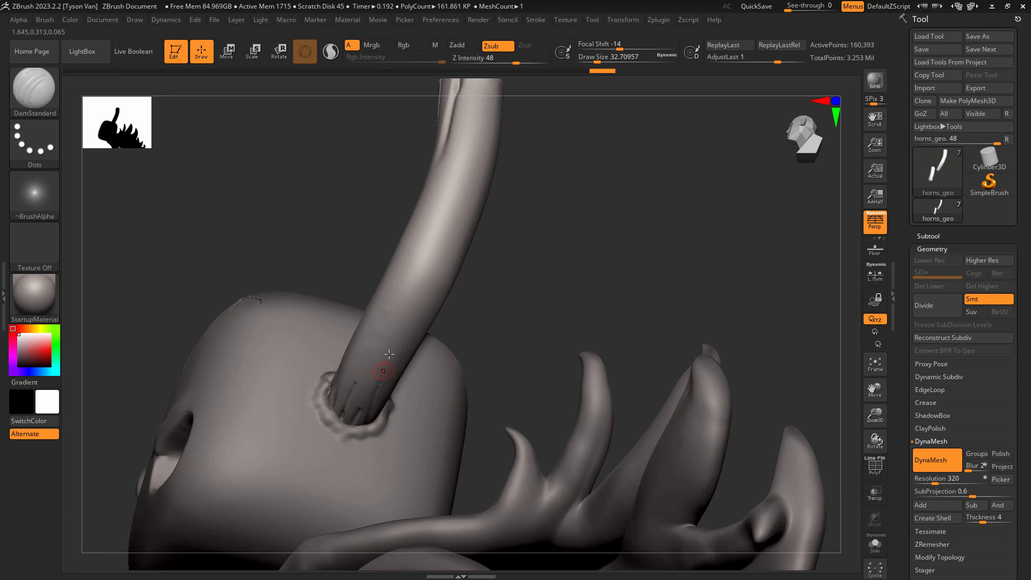
key("shift")
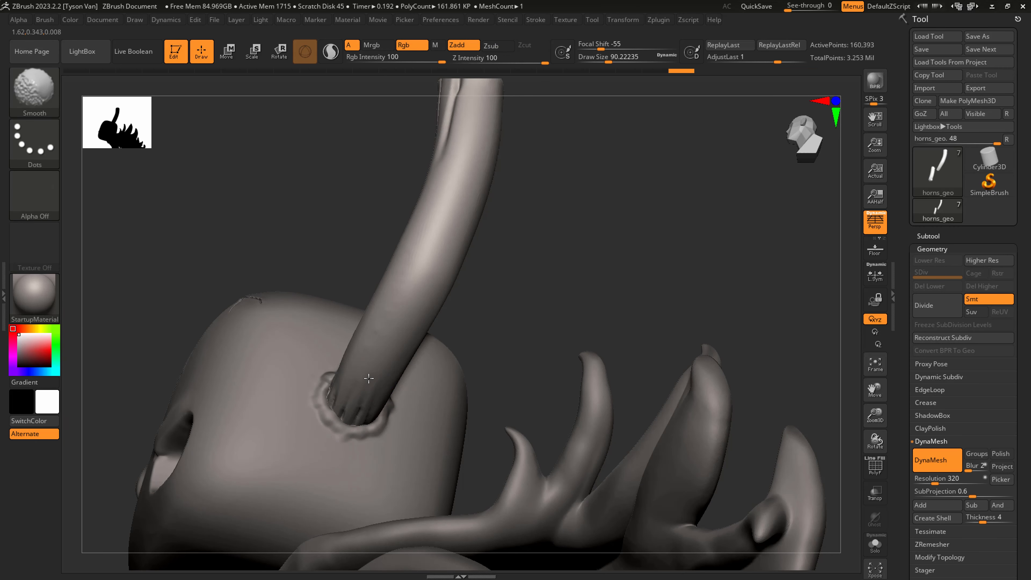
left_click_drag(363, 405, 367, 400, "shift")
Carve lengthwise grooves down the back of the cape-side horn's broken tip at draw size about 31, and soften their lower ends
mouse_move(483, 107)
right_mouse_down("alt")
mouse_move(413, 361)
mouse_move(393, 342)
right_mouse_up("alt")
key("s")
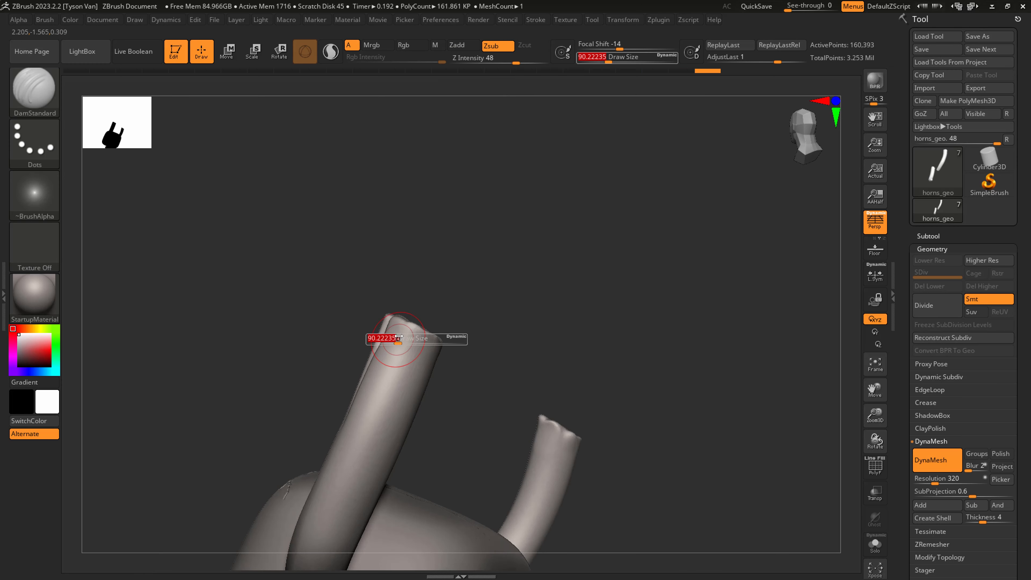
mouse_move(396, 339)
left_mouse_down()
mouse_move(368, 421)
mouse_move(420, 340)
mouse_move(383, 427)
left_mouse_up()
key("s")
right_click_drag(449, 400, 405, 386)
left_click_drag(439, 338, 408, 400)
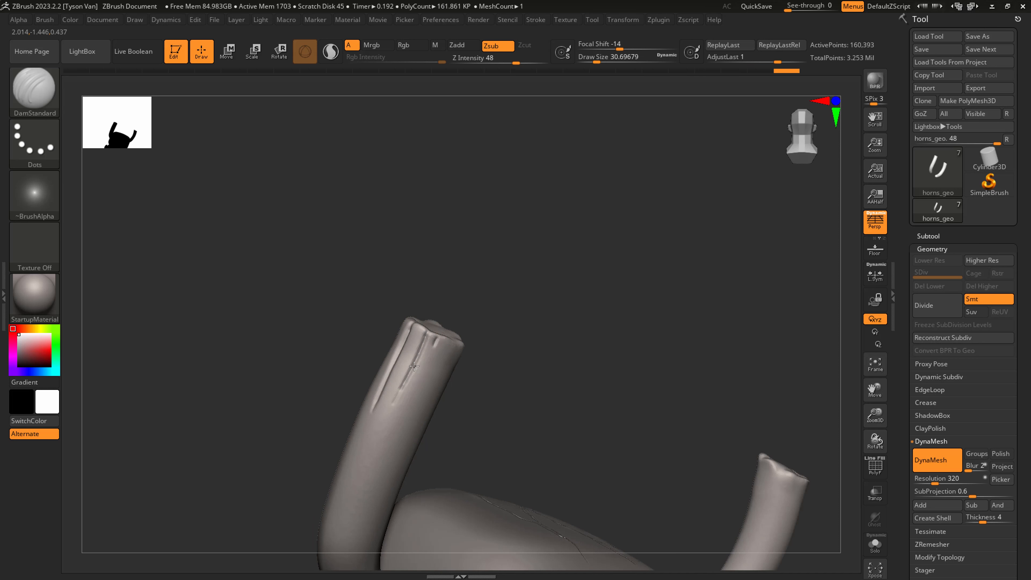
right_click_drag(476, 357, 447, 342)
left_click_drag(447, 340, 405, 471)
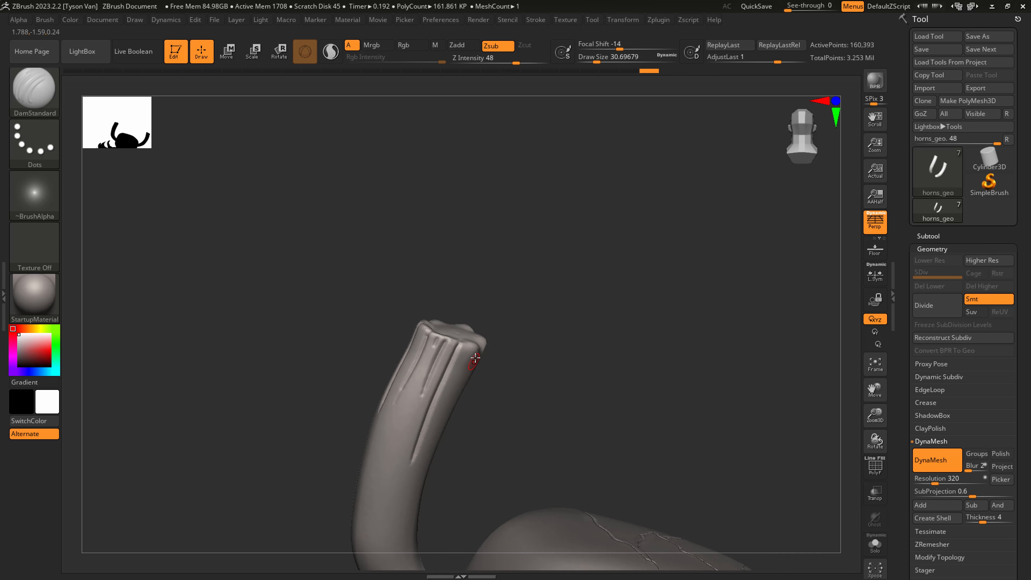
mouse_move(476, 359)
right_mouse_down()
mouse_move(443, 369)
mouse_move(462, 360)
right_mouse_up()
mouse_move(479, 341)
left_mouse_down()
mouse_move(441, 515)
mouse_move(451, 490)
left_mouse_up()
key("s")
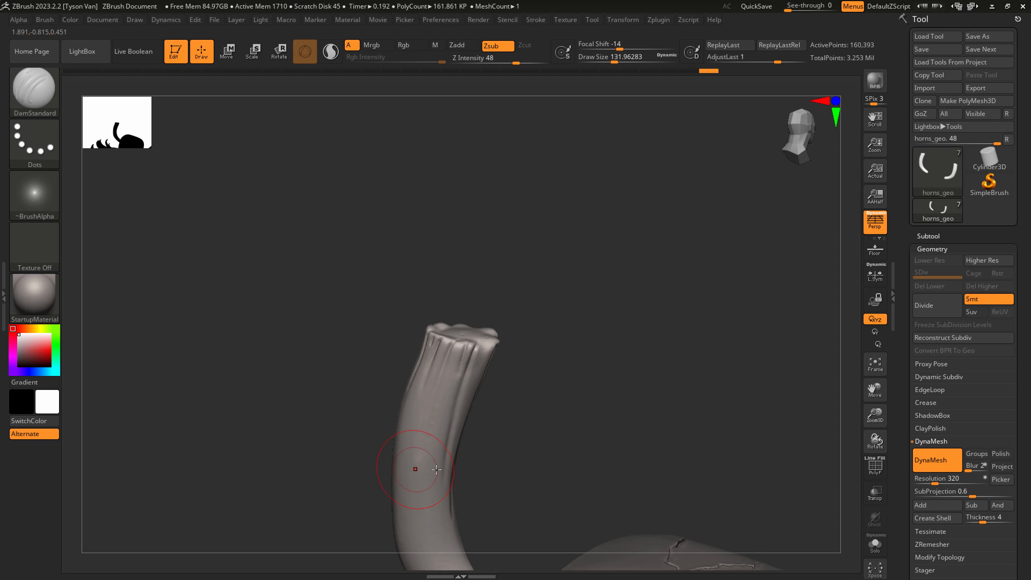
Carve concentric growth rings into the cut face of the cape-side horn, using draw size about 35
mouse_move(419, 451)
right_mouse_down()
mouse_move(409, 432)
mouse_move(432, 487)
right_mouse_up()
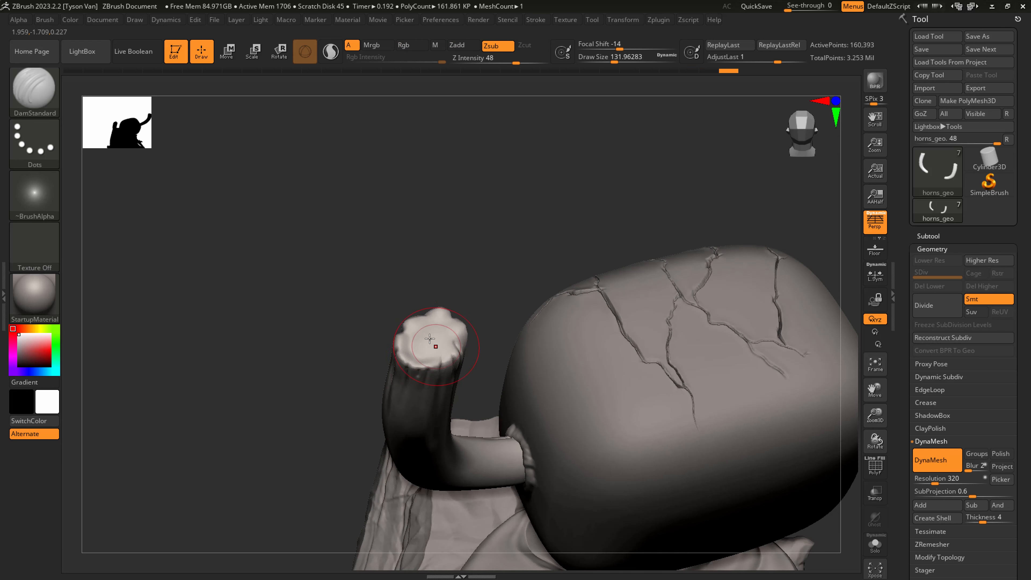
key("s")
left_click_drag(423, 335, 407, 335)
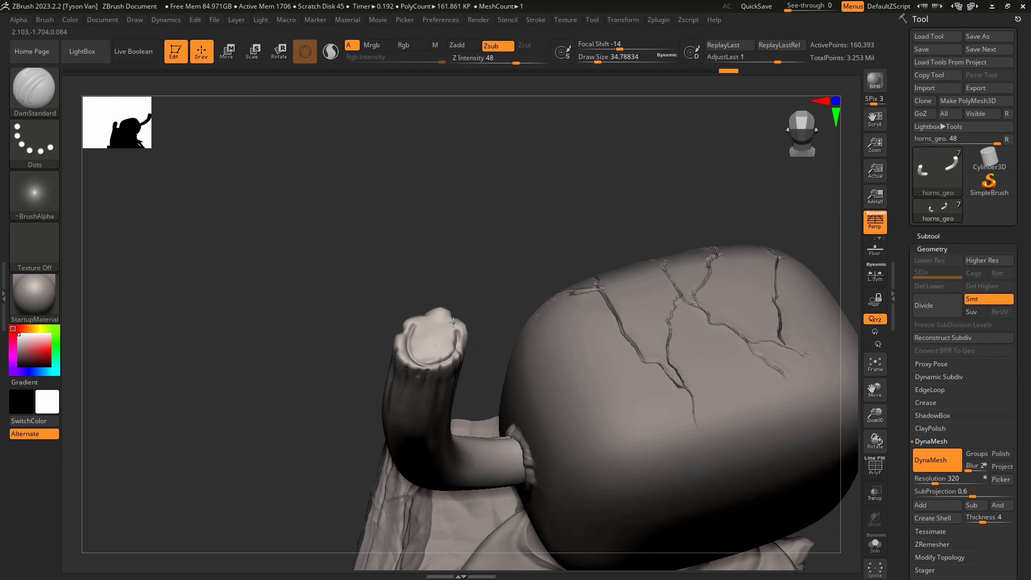
right_click_drag(417, 340, 417, 314)
mouse_move(416, 313)
left_mouse_down()
mouse_move(400, 375)
mouse_move(467, 357)
mouse_move(445, 304)
mouse_move(469, 366)
left_mouse_up()
mouse_move(393, 366)
left_mouse_down()
mouse_move(430, 319)
mouse_move(418, 357)
mouse_move(455, 328)
mouse_move(467, 345)
mouse_move(422, 357)
mouse_move(431, 332)
mouse_move(439, 345)
left_mouse_up()
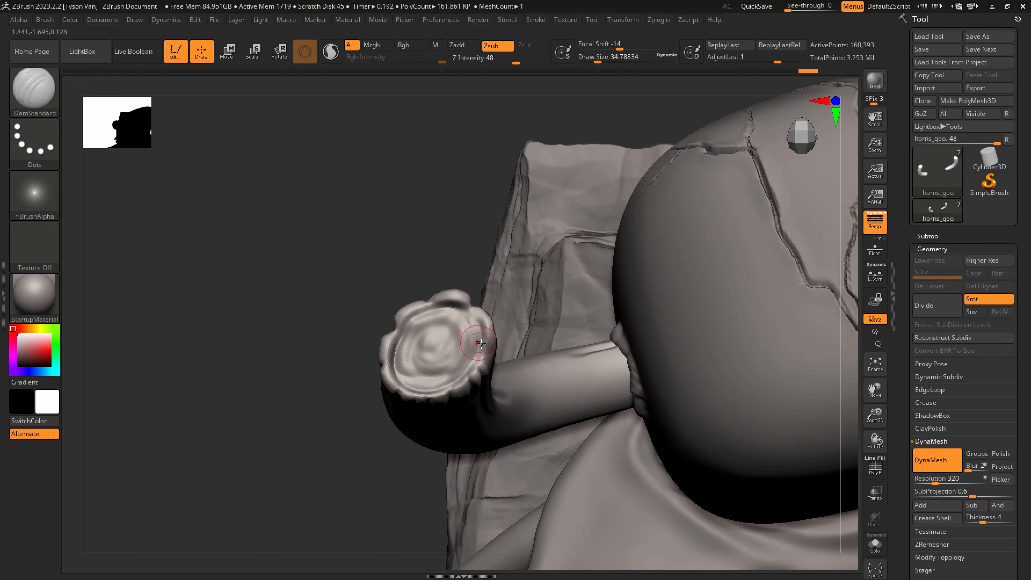
Sharpen the outermost ring just inside the rim of the cape-side horn's cut face at draw size about 22
right_click_drag(478, 343, 486, 341)
key("s")
left_click_drag(462, 325, 475, 328)
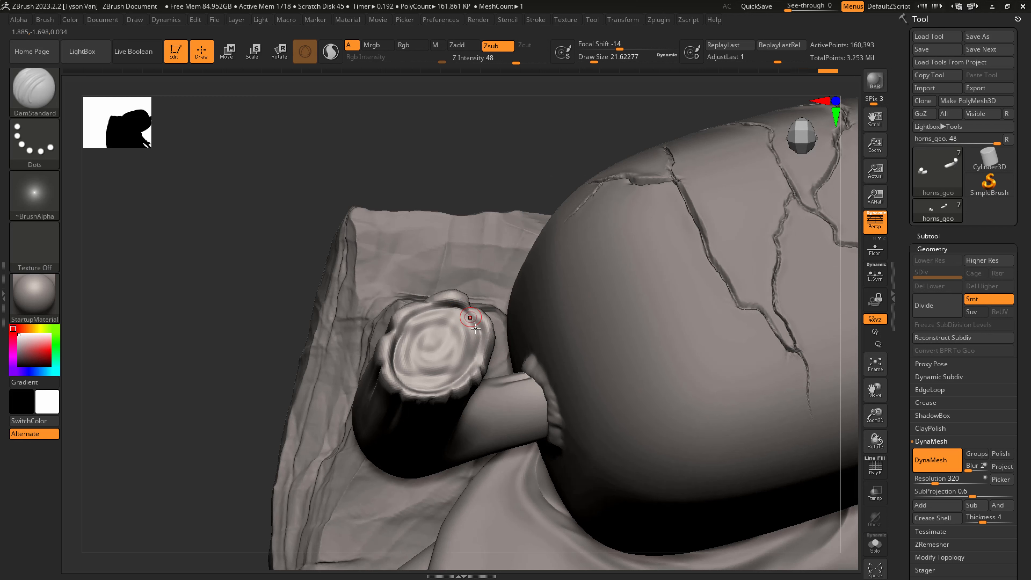
left_click_drag(393, 367, 394, 372)
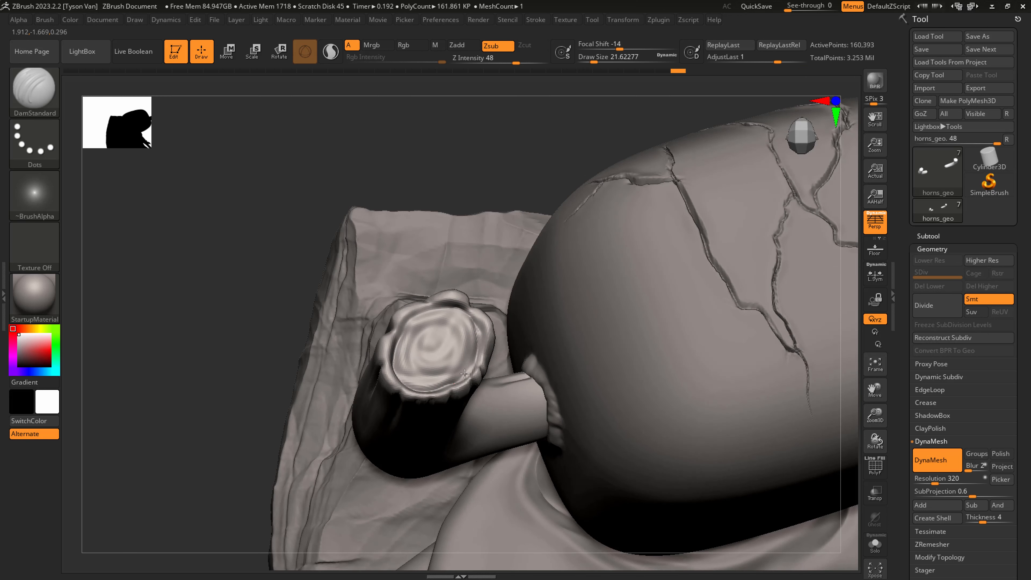
left_click_drag(465, 374, 469, 344)
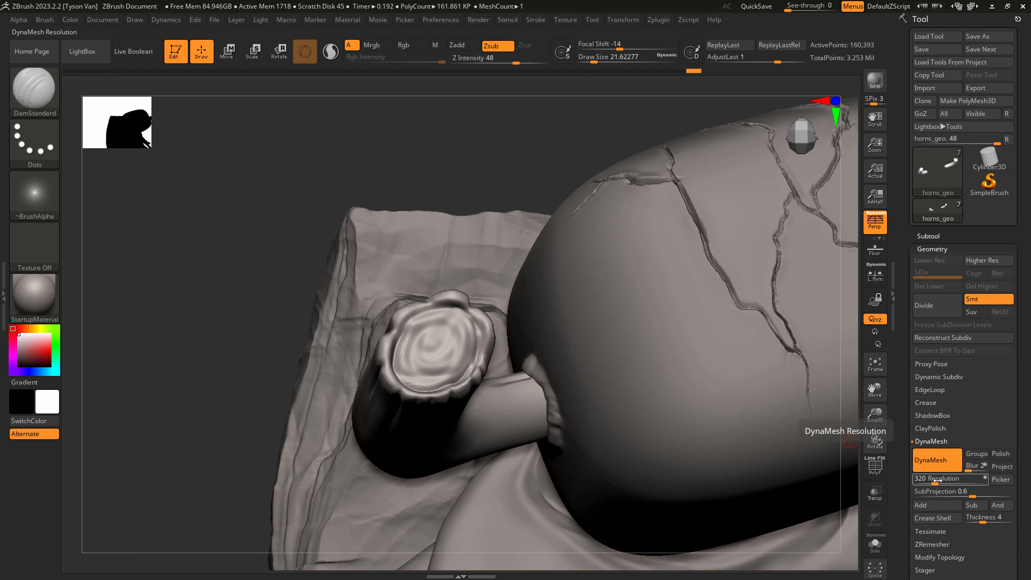
Remesh the horns with DynaMesh at resolution 552
left_click_drag(935, 484, 941, 484)
left_click_drag(159, 417, 203, 343, "ctrl")
key("shift")
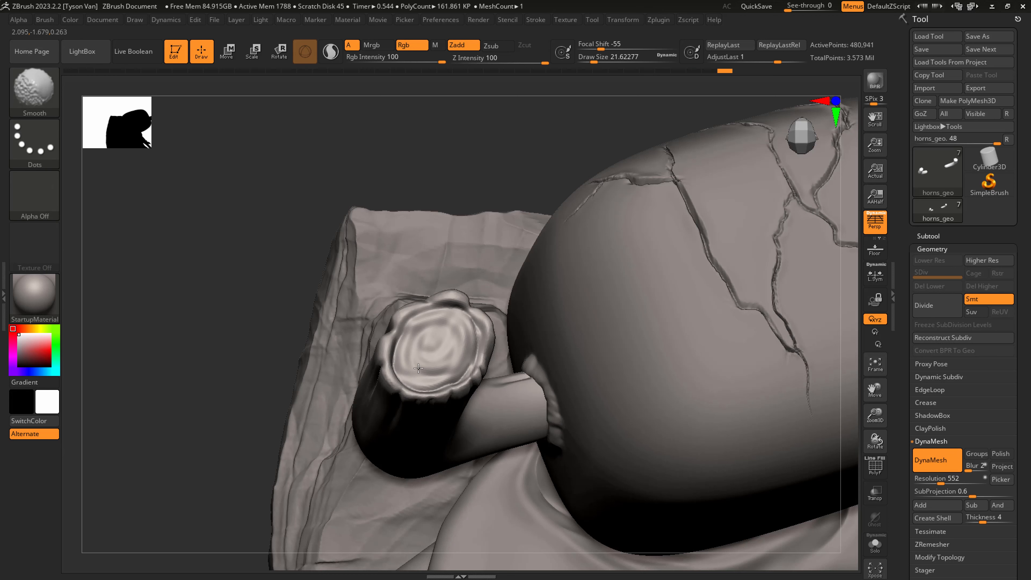
Refine the ring edge at the cape-side horn's tip and smooth the groove ends along its curve
right_click_drag(470, 364, 446, 311)
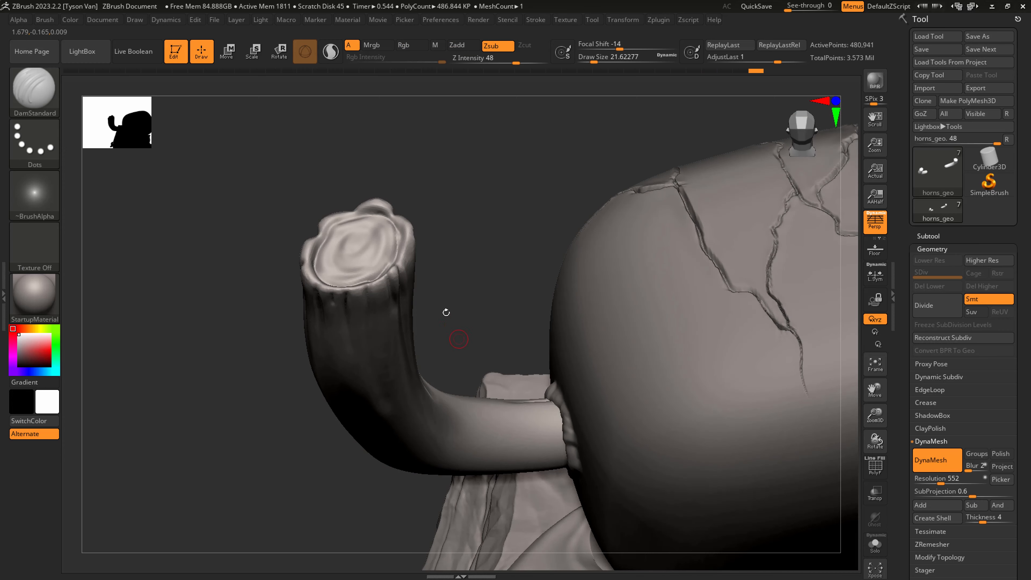
left_click_drag(402, 277, 388, 271)
right_click_drag(388, 271, 413, 260)
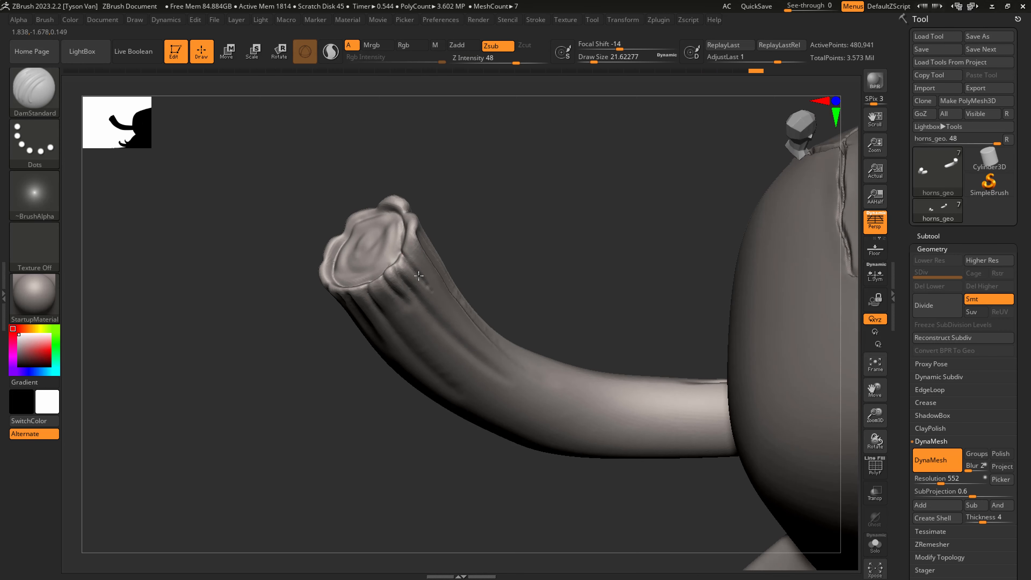
key("shift")
left_click_drag(488, 359, 518, 376, "shift")
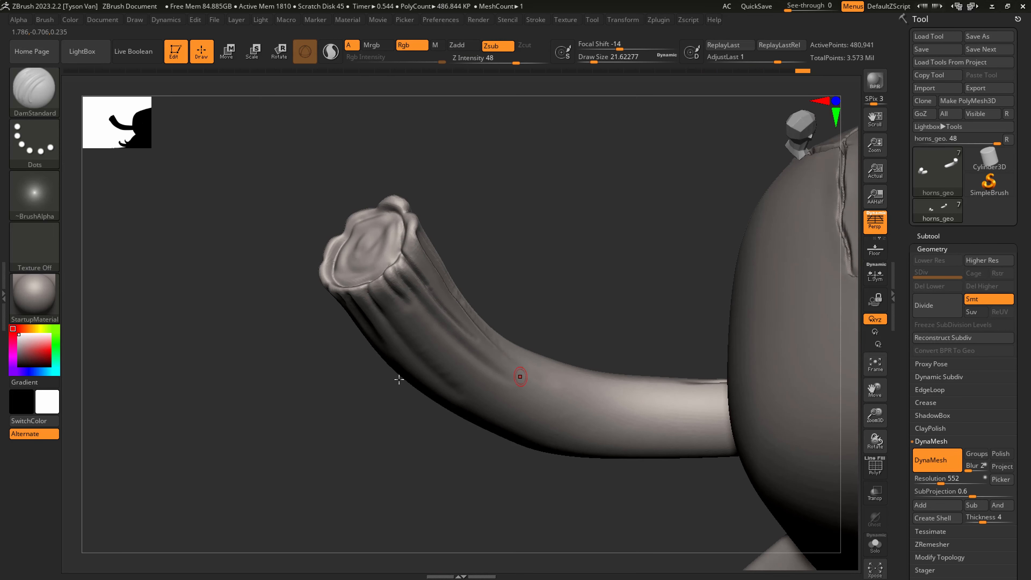
Carve grooves outward from the rear base of the sword-side horn and smooth their ends
mouse_move(399, 378)
right_mouse_down("ctrl")
mouse_move(550, 438)
mouse_move(582, 361)
mouse_move(572, 391)
right_mouse_up("ctrl")
right_click_drag(500, 423, 350, 482, "alt")
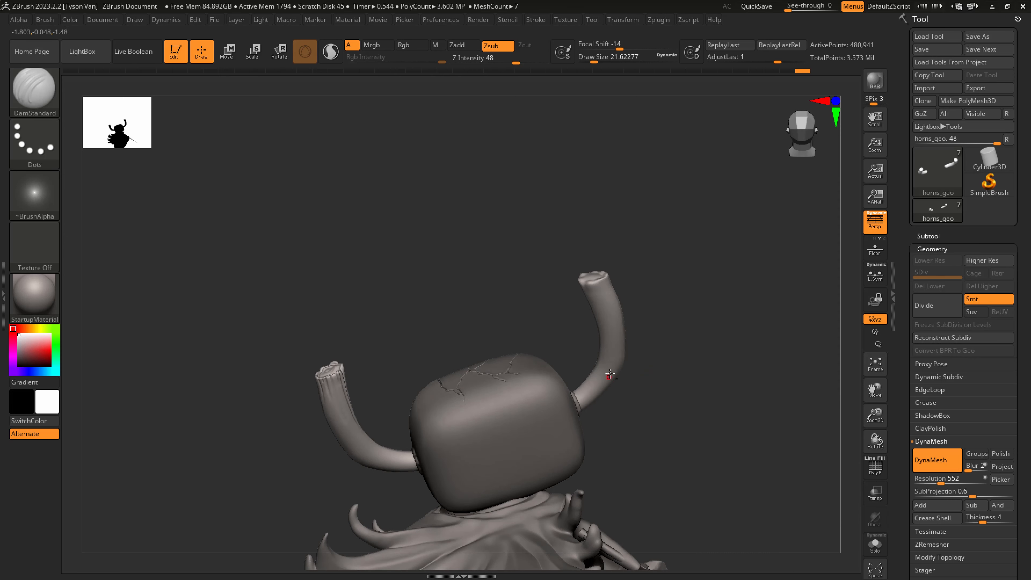
right_click_drag(611, 455, 582, 445)
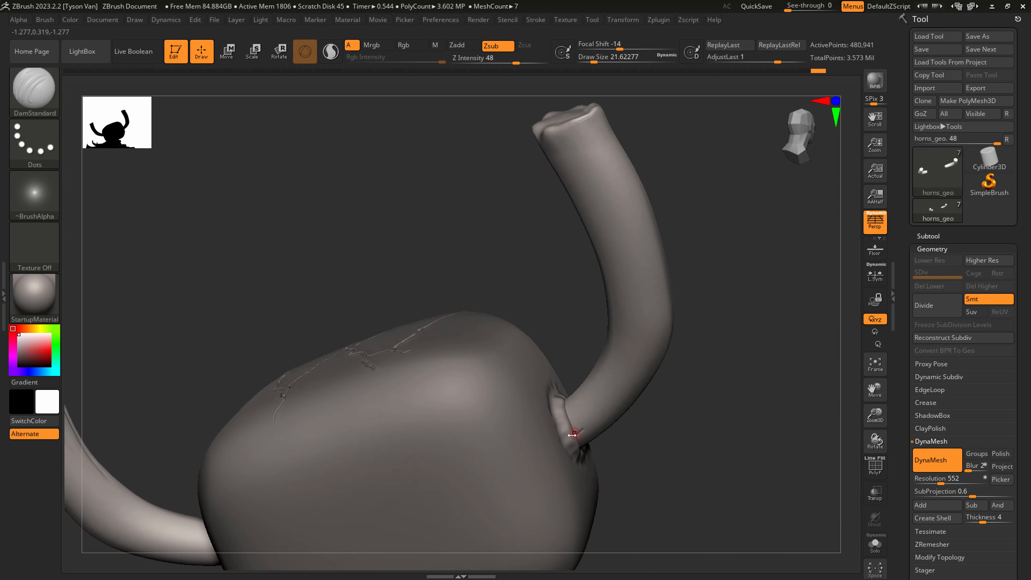
mouse_move(572, 436)
left_mouse_down()
mouse_move(600, 418)
mouse_move(595, 381)
mouse_move(591, 397)
mouse_move(601, 392)
left_mouse_up()
key("shift")
key("s")
key("shift")
left_click_drag(596, 436, 587, 439, "shift")
Carve grooves into the rear base of the cape-side horn and fade them out with Smooth at draw size about 145
right_click_drag(596, 437, 669, 323, "alt")
mouse_move(255, 437)
right_mouse_down()
mouse_move(274, 429)
mouse_move(298, 463)
right_mouse_up()
key("s")
mouse_move(298, 463)
left_mouse_down()
mouse_move(275, 462)
mouse_move(266, 440)
mouse_move(226, 420)
mouse_move(221, 438)
mouse_move(294, 446)
left_mouse_up()
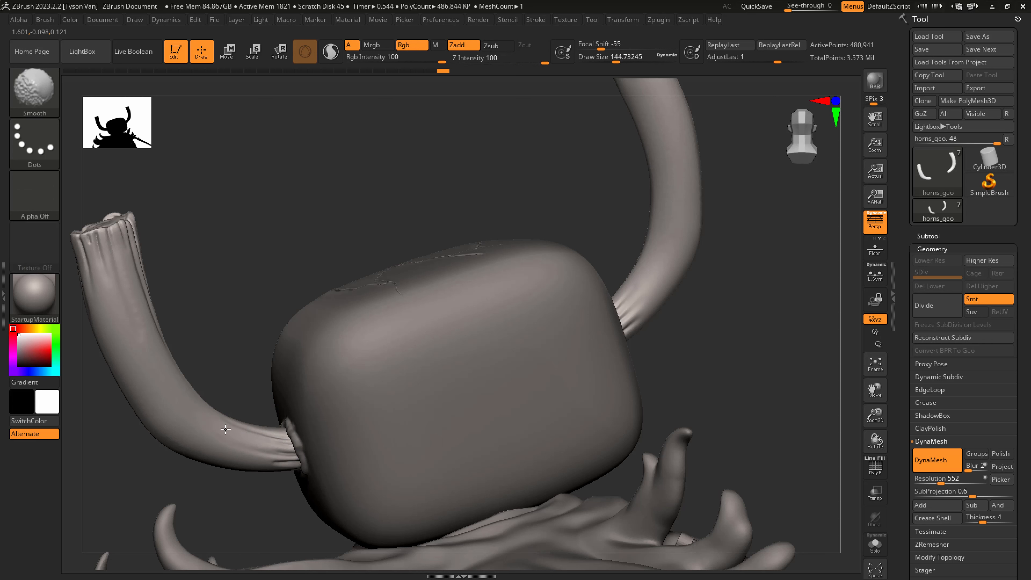
left_click_drag(225, 429, 283, 455, "shift")
Carve lengthwise grooves down the back of the sword-side horn from its broken tip, using draw size about 33
mouse_move(656, 355)
right_mouse_down()
mouse_move(691, 342)
mouse_move(554, 516)
right_mouse_up()
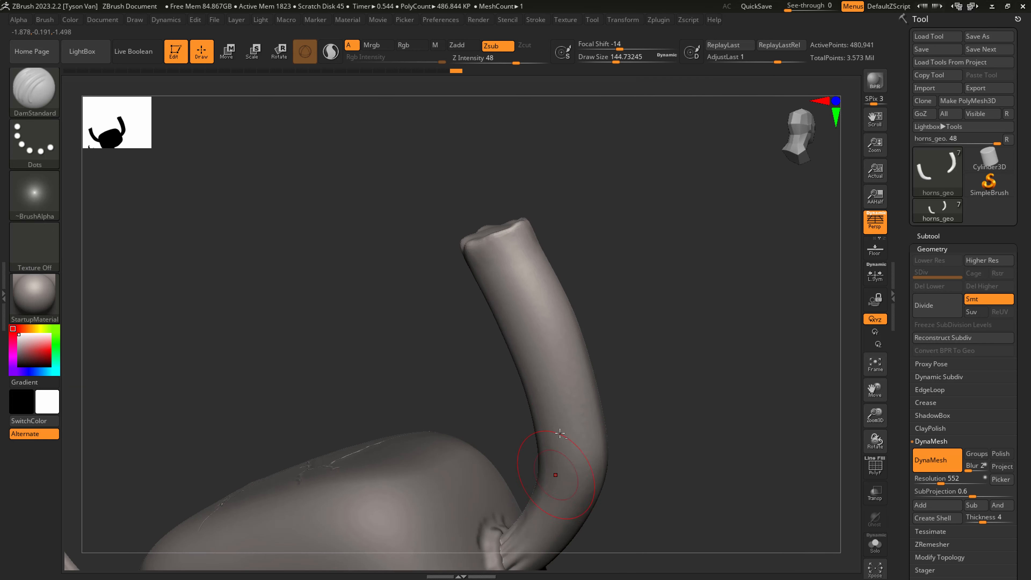
key("s")
mouse_move(502, 247)
left_mouse_down()
mouse_move(483, 247)
mouse_move(526, 339)
left_mouse_up()
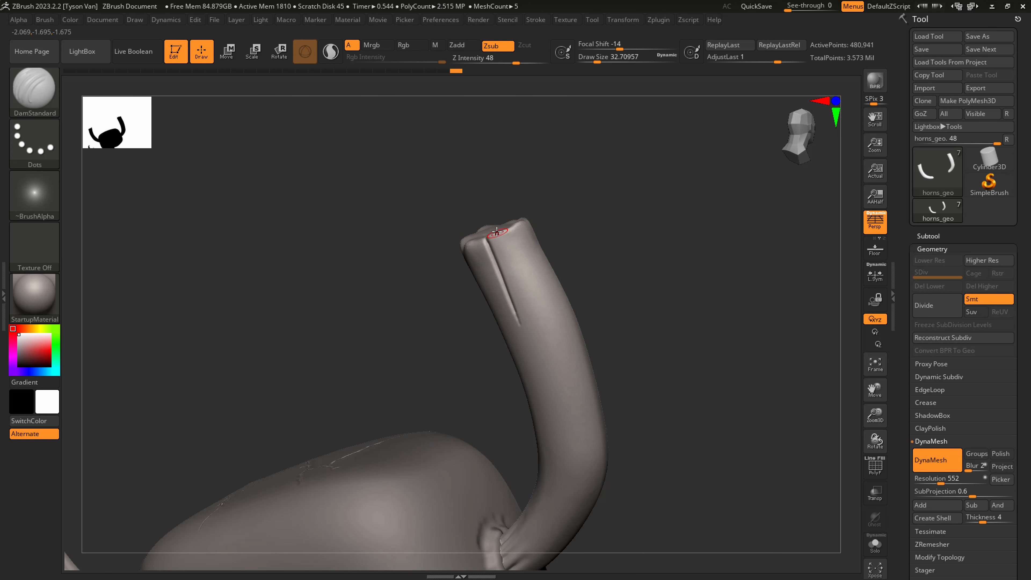
mouse_move(497, 231)
left_mouse_down()
mouse_move(513, 268)
mouse_move(523, 243)
mouse_move(551, 343)
left_mouse_up()
left_click_drag(474, 243, 496, 291)
right_click_drag(498, 302, 456, 243)
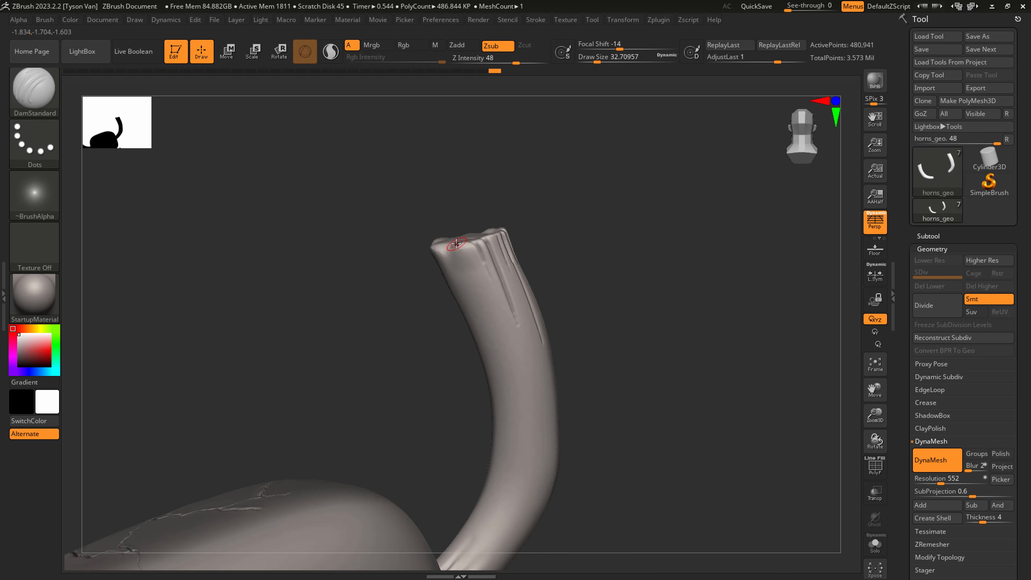
mouse_move(455, 263)
left_mouse_down()
mouse_move(472, 293)
mouse_move(488, 294)
left_mouse_up()
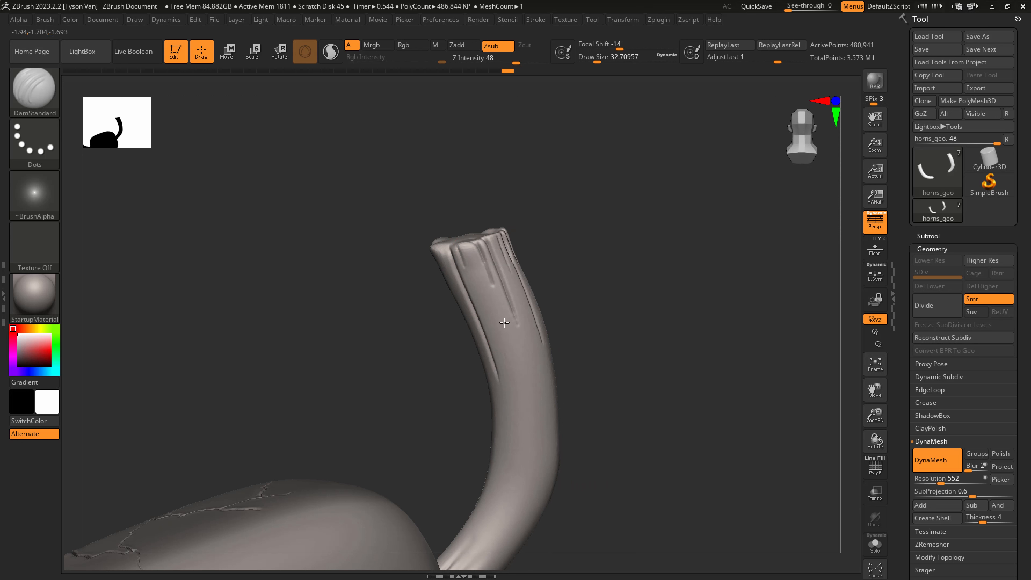
key("s")
mouse_move(513, 457)
left_mouse_down()
mouse_move(532, 458)
mouse_move(512, 354)
mouse_move(528, 400)
left_mouse_up()
Carve grooves down the outer and front sides of the sword-side horn's tip at draw size about 31, and smooth their lower ends
mouse_move(528, 404)
right_mouse_down()
mouse_move(465, 424)
mouse_move(439, 400)
right_mouse_up()
key("s")
left_click_drag(540, 261, 520, 262)
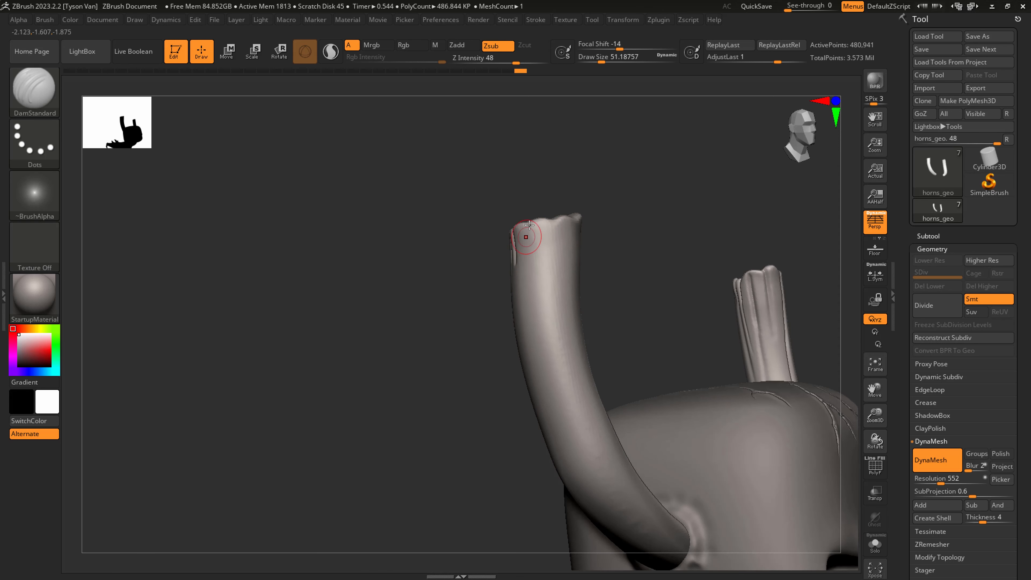
left_click_drag(530, 222, 546, 285)
key("s")
mouse_move(552, 290)
right_mouse_down()
mouse_move(540, 262)
mouse_move(512, 252)
right_mouse_up()
left_click_drag(561, 221, 553, 285)
right_click_drag(574, 270, 556, 257)
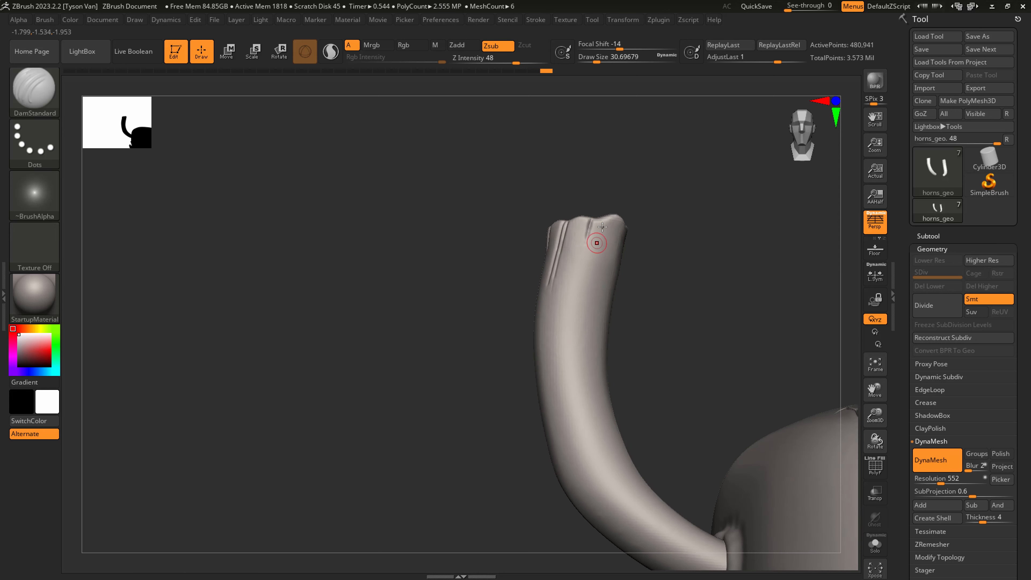
mouse_move(595, 224)
left_mouse_down()
mouse_move(578, 359)
mouse_move(597, 459)
mouse_move(624, 470)
mouse_move(557, 357)
left_mouse_up()
key("s")
mouse_move(577, 263)
left_mouse_down("shift")
mouse_move(572, 370)
mouse_move(610, 495)
left_mouse_up("shift")
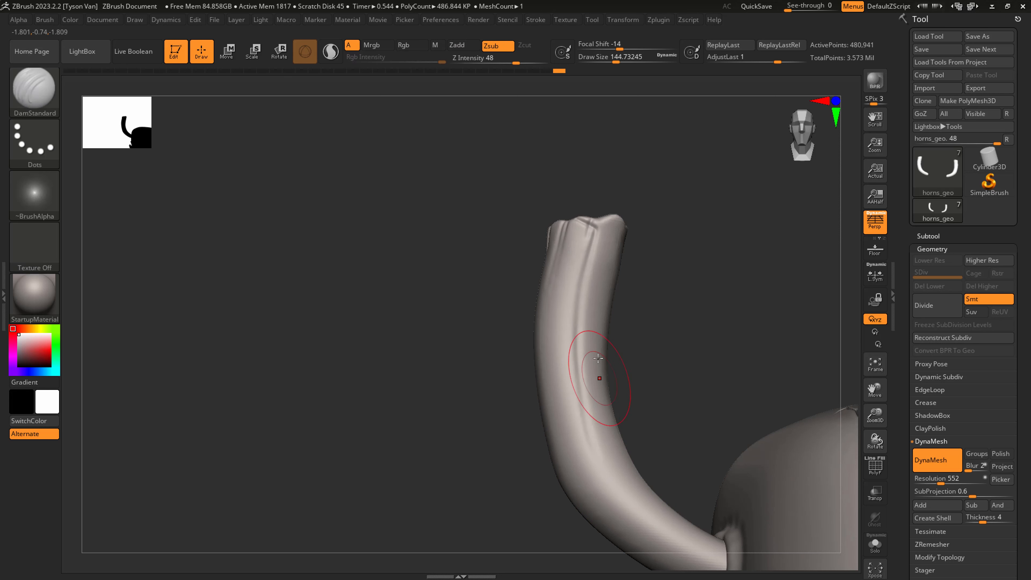
Undo a stray tip stroke, carve inner grooves down the sword-side horn at draw size about 54, and soften them with Smooth
right_click_drag(601, 377, 577, 362)
mouse_move(601, 235)
left_mouse_down()
mouse_move(594, 229)
mouse_move(600, 249)
mouse_move(588, 229)
left_mouse_up()
key("ctrl+z")
key("s")
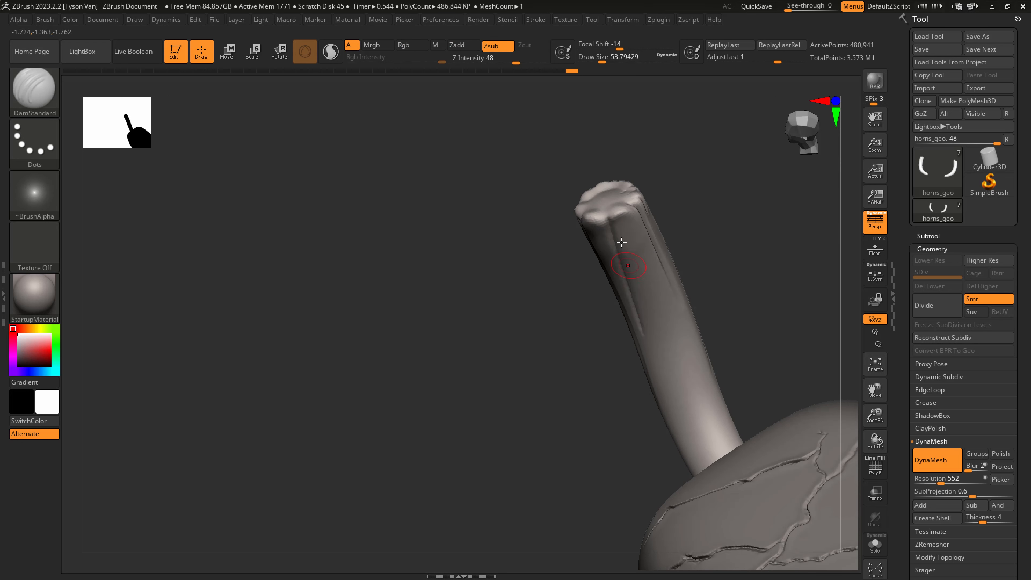
key("s")
mouse_move(655, 333)
left_mouse_down()
mouse_move(672, 390)
mouse_move(677, 376)
left_mouse_up()
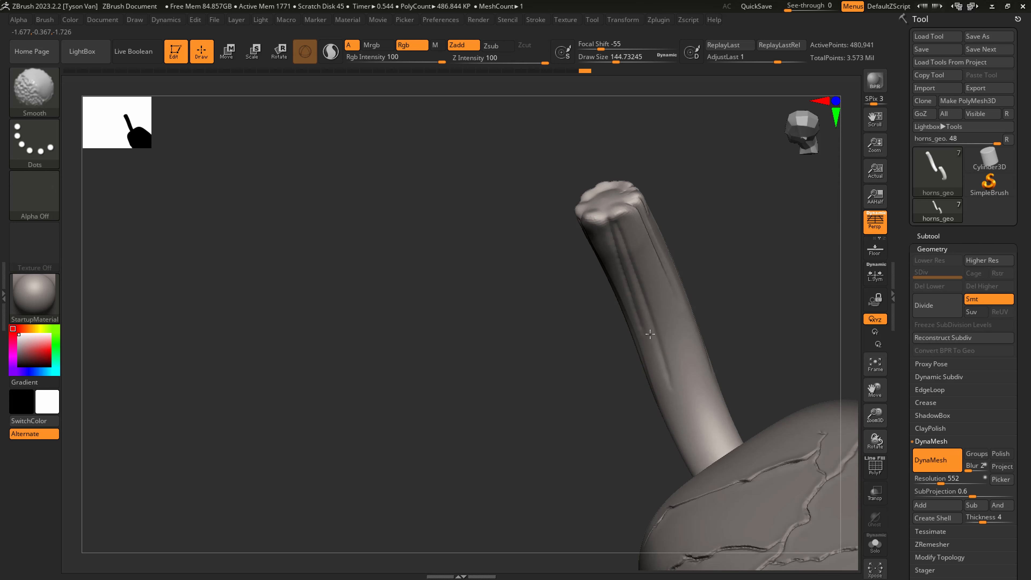
left_click_drag(632, 292, 677, 414, "shift")
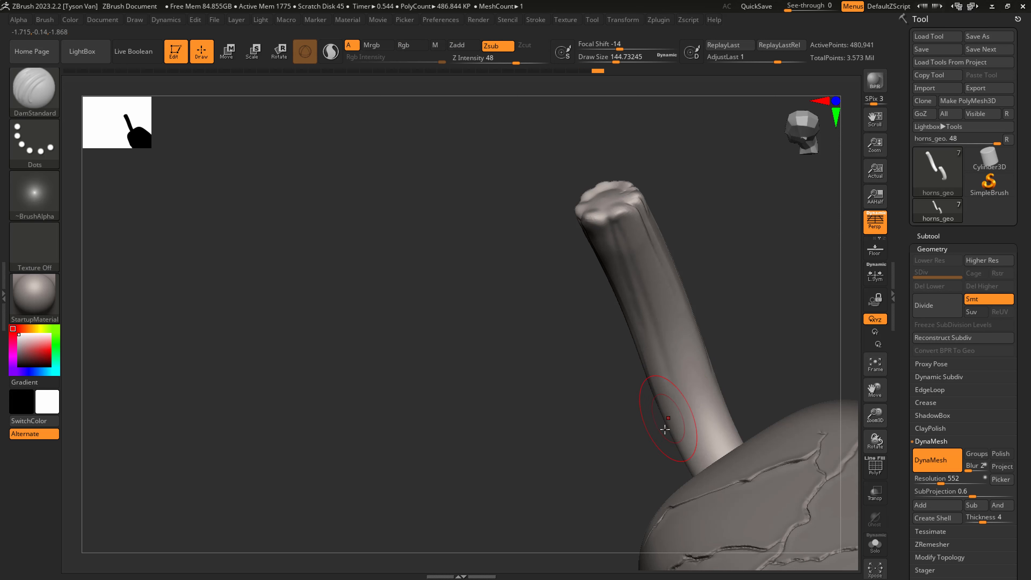
Carve grooves up from the front base of the sword-side horn, using draw size about 23, and smooth their upper ends
mouse_move(665, 427)
right_mouse_down()
mouse_move(716, 376)
mouse_move(579, 336)
right_mouse_up()
key("s")
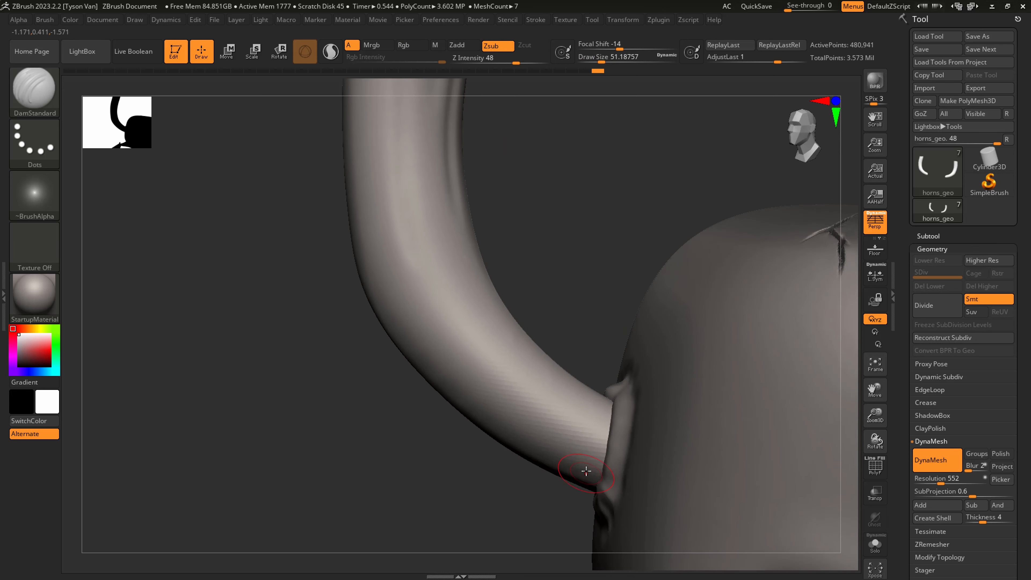
key("s")
left_click_drag(583, 478, 583, 478)
left_click_drag(601, 482, 533, 395)
key("bracketleft")
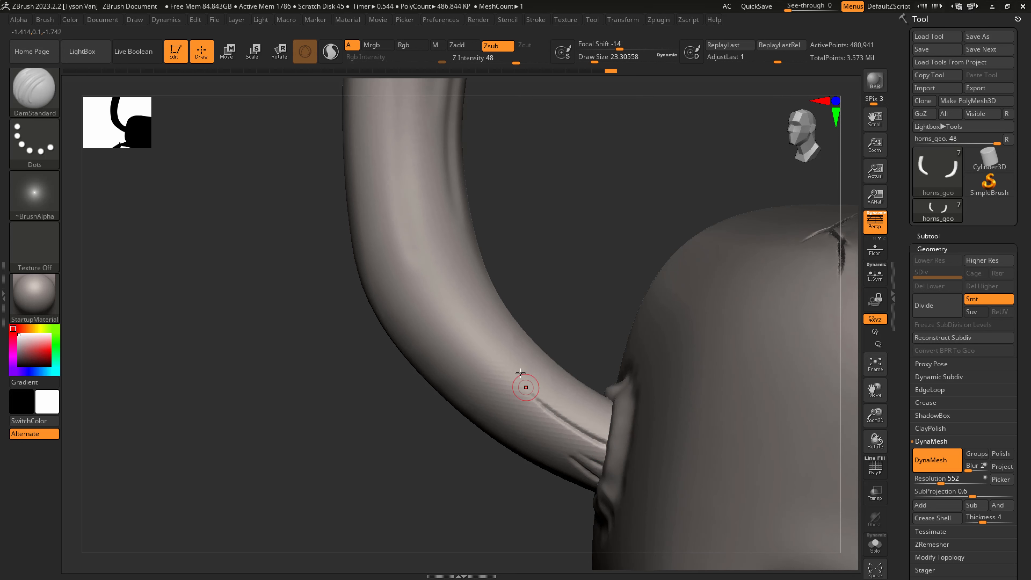
mouse_move(608, 426)
left_mouse_down()
mouse_move(538, 383)
mouse_move(609, 401)
left_mouse_up()
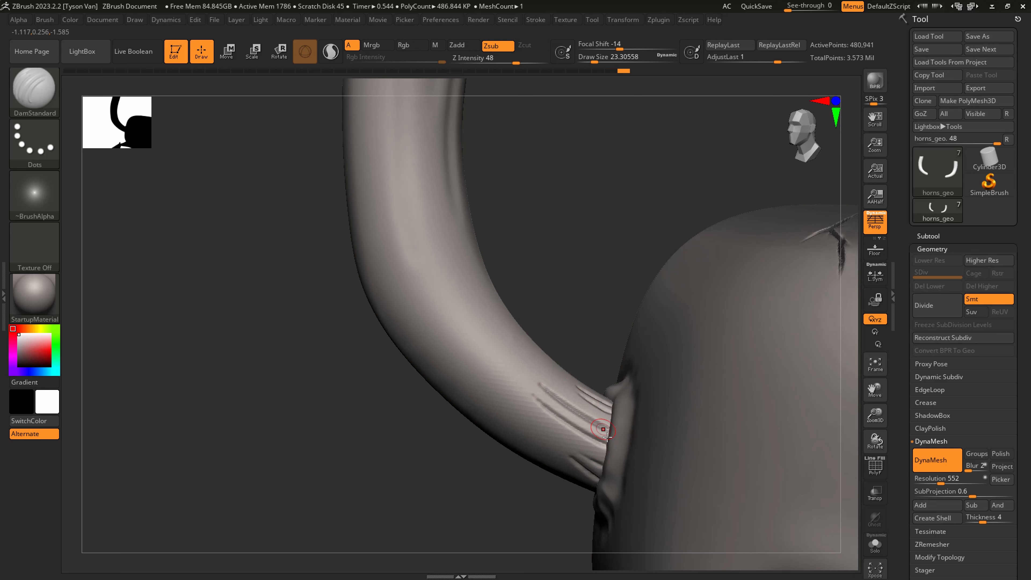
mouse_move(493, 352)
left_mouse_down("shift")
mouse_move(577, 427)
mouse_move(529, 388)
mouse_move(552, 368)
left_mouse_up("shift")
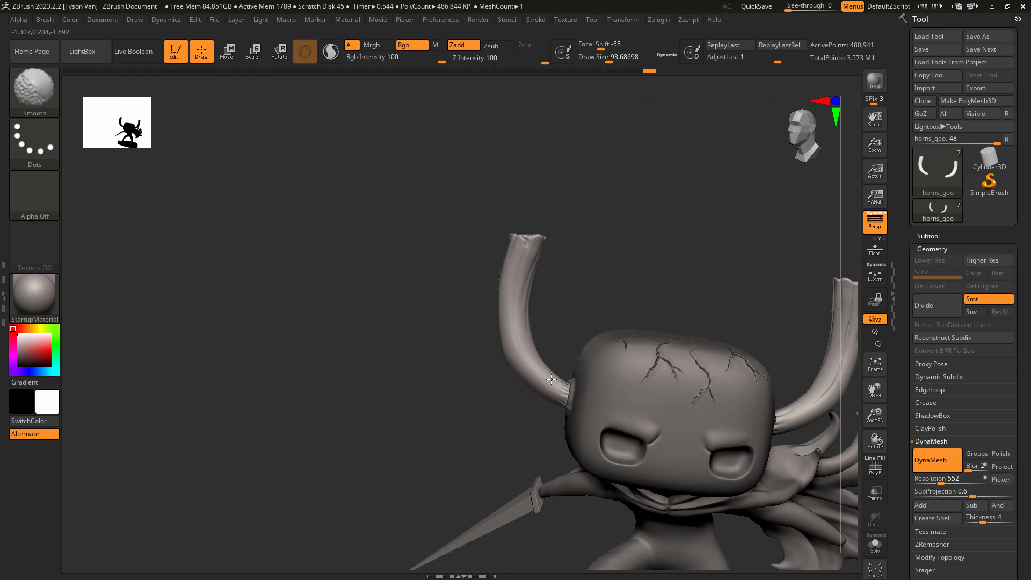
left_click_drag(574, 391, 565, 429)
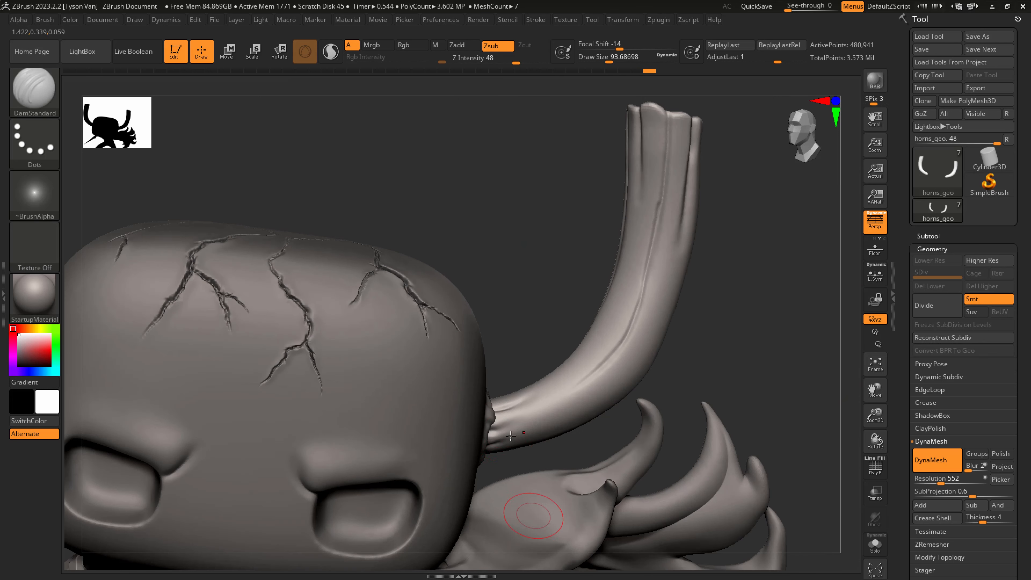
Carve short grooves outward from the front and top of the cape-side horn's base at draw size about 39, and smooth their outer ends
key("s")
left_click_drag(495, 429, 474, 429)
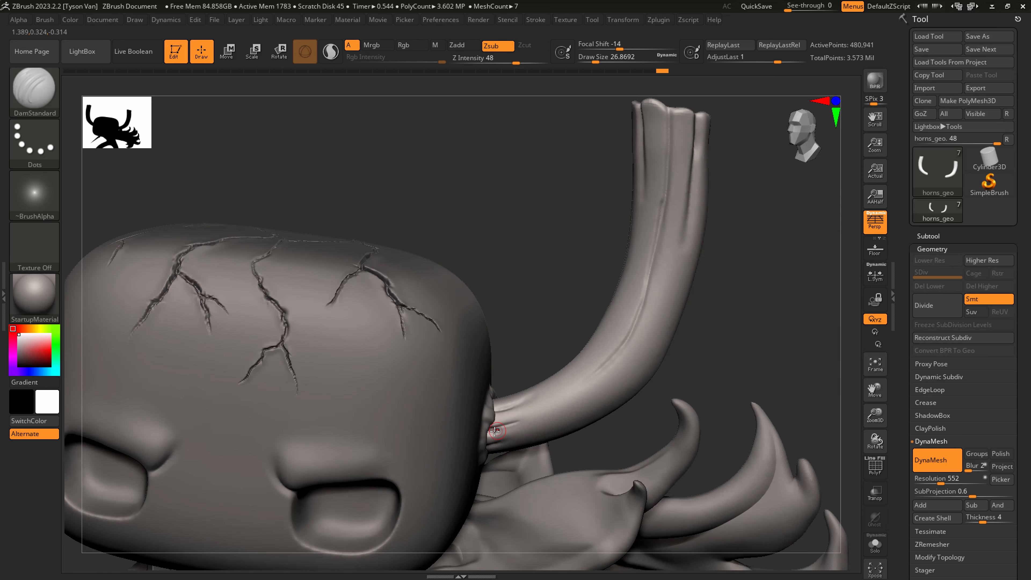
key("s")
mouse_move(500, 433)
left_mouse_down()
mouse_move(525, 425)
mouse_move(500, 446)
mouse_move(519, 491)
left_mouse_up()
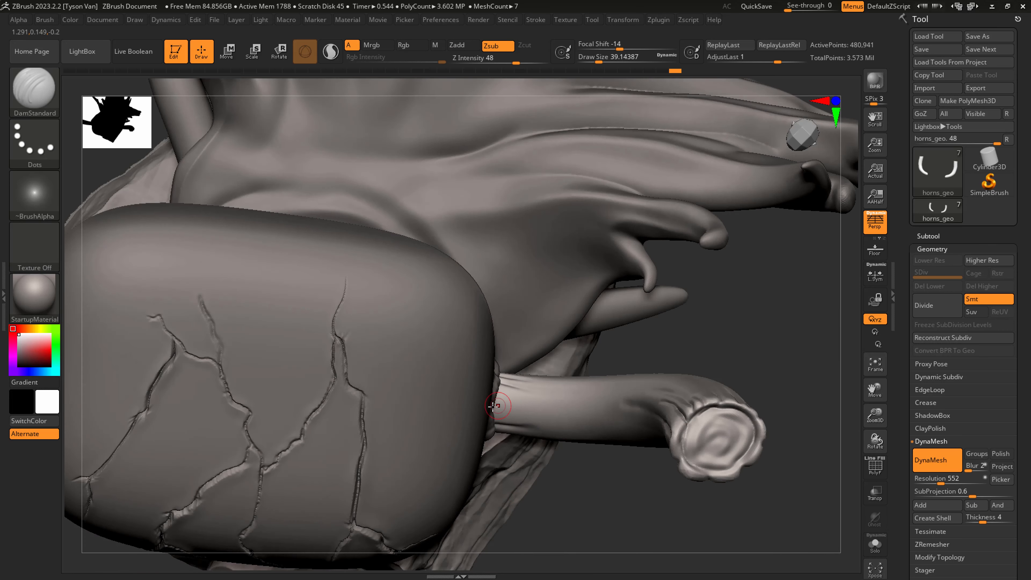
left_click_drag(493, 406, 556, 421)
key("shift")
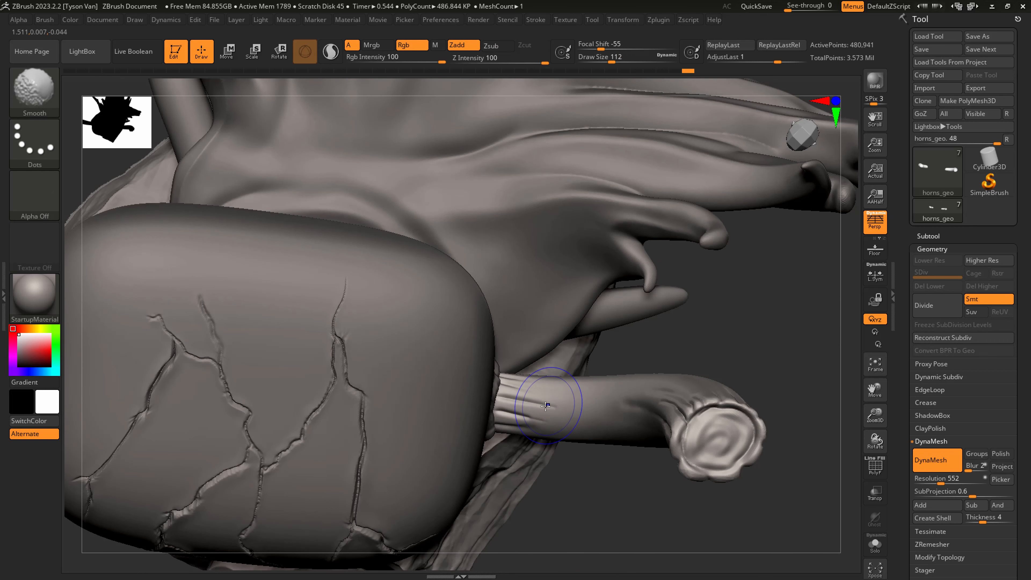
mouse_move(450, 414)
right_mouse_down("ctrl")
mouse_move(438, 419)
mouse_move(546, 440)
mouse_move(542, 356)
mouse_move(497, 414)
mouse_move(479, 406)
mouse_move(483, 428)
right_mouse_up("ctrl")
left_click_drag(467, 390, 487, 391, "shift")
Carve grooves along the outer underside of the cape-side horn's base at draw size about 25, and smooth them into the bend
right_click_drag(479, 420, 467, 378)
key("s")
mouse_move(456, 418)
left_mouse_down()
mouse_move(445, 419)
mouse_move(524, 367)
mouse_move(483, 403)
left_mouse_up()
right_click_drag(516, 415, 499, 396)
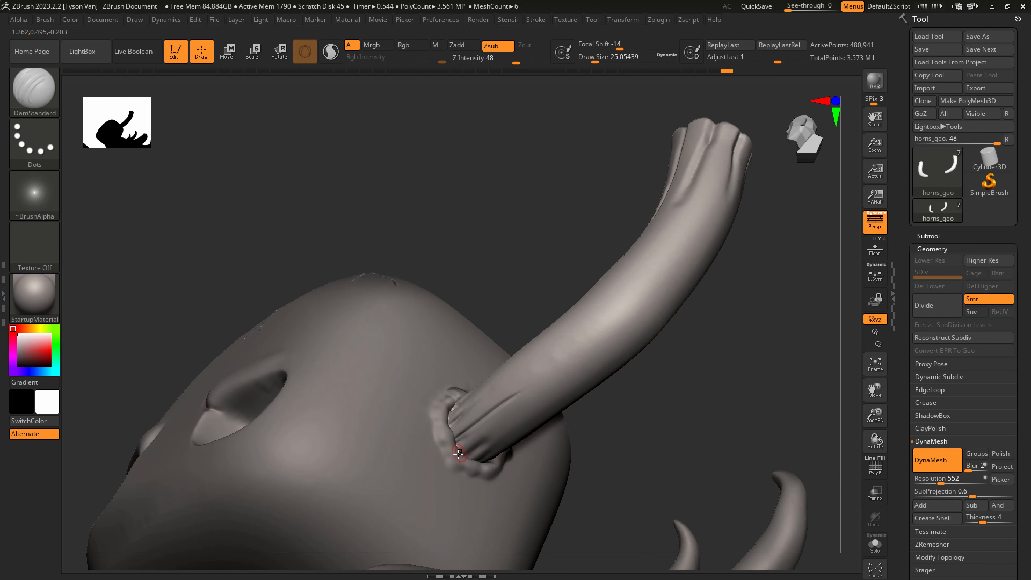
left_click_drag(458, 453, 504, 416)
key("s")
left_click_drag(496, 423, 558, 427)
right_click_drag(558, 428, 541, 396)
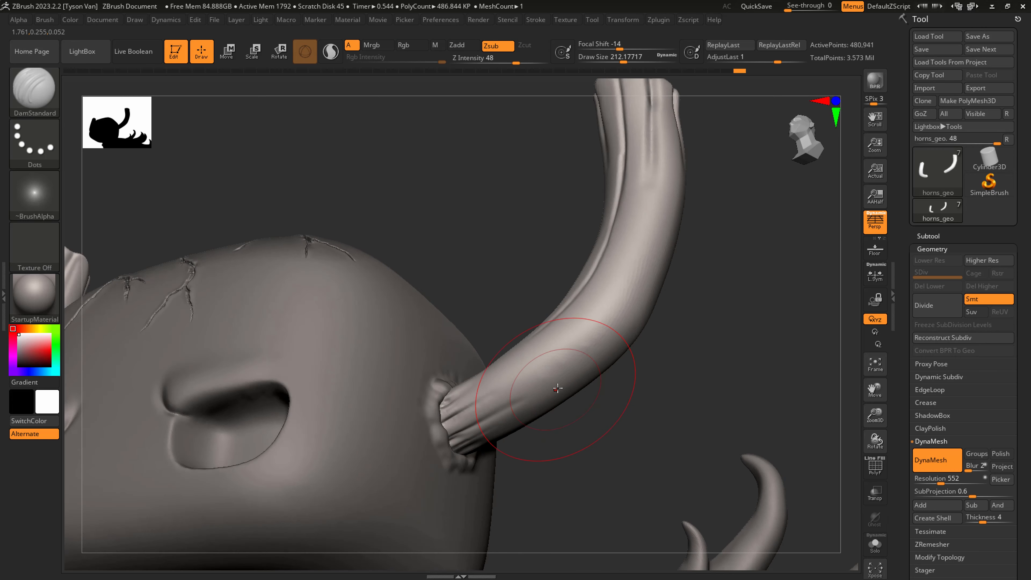
key("shift")
left_click_drag(596, 345, 567, 391, "shift")
mouse_move(608, 357)
right_mouse_down("ctrl")
mouse_move(421, 424)
mouse_move(519, 488)
mouse_move(564, 493)
mouse_move(452, 465)
right_mouse_up("ctrl")
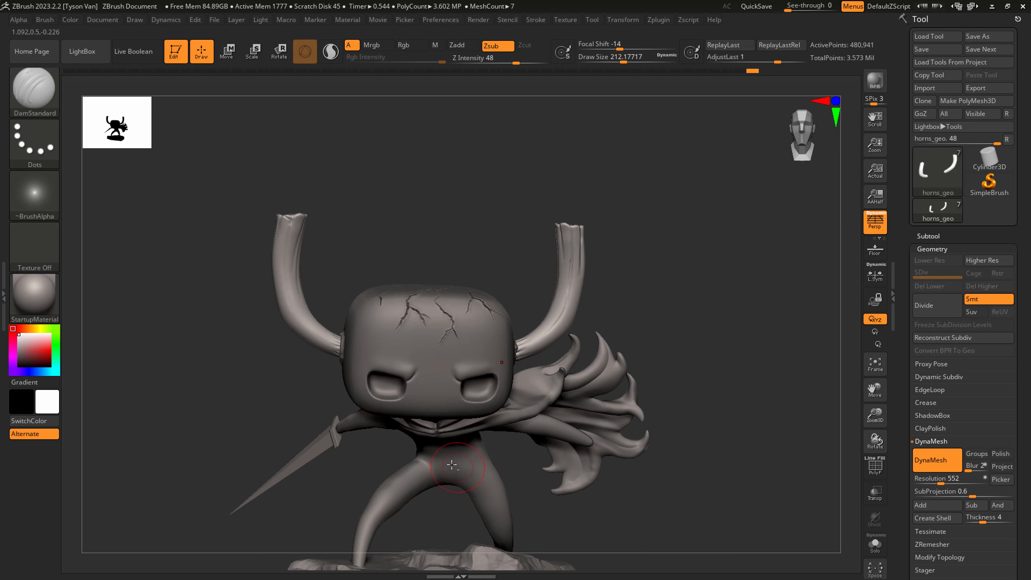
Carve grooves at the front base and up the front of the sword-side horn to its tip, using draw size about 33
right_click_drag(280, 293, 359, 380, "ctrl")
key("s")
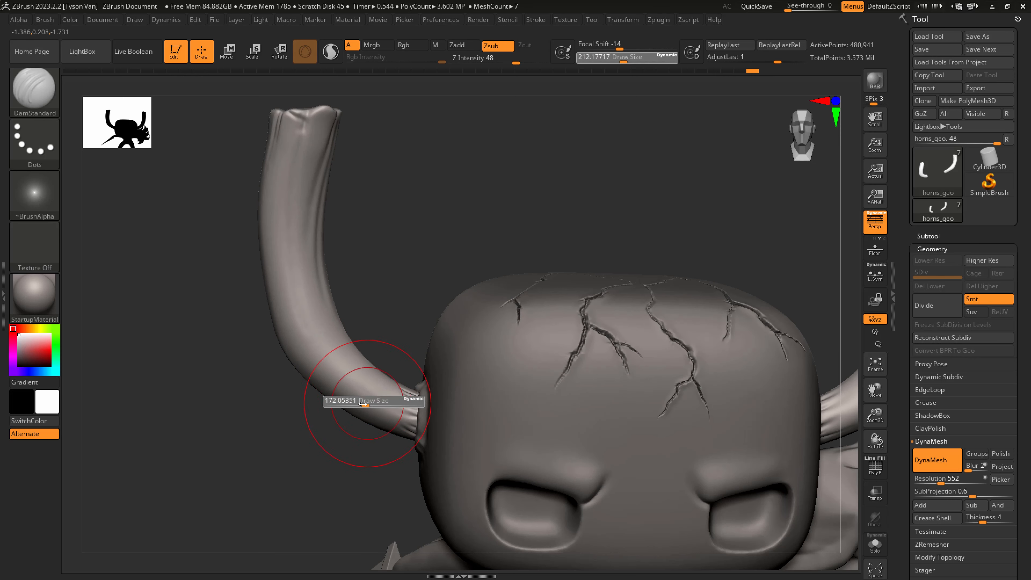
left_click_drag(372, 404, 348, 407)
key("s")
left_click_drag(402, 427, 417, 431)
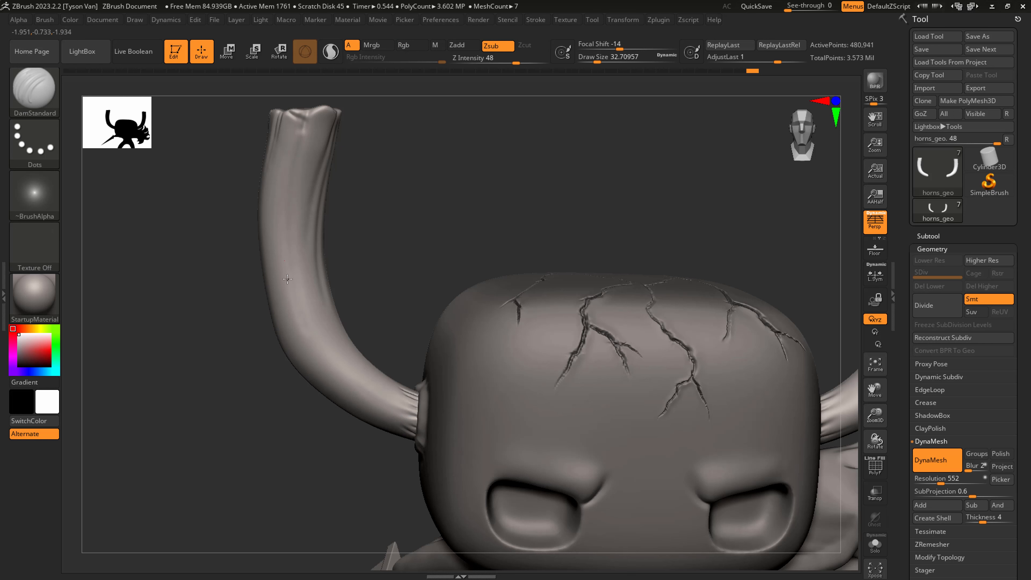
mouse_move(284, 264)
left_mouse_down()
mouse_move(344, 391)
mouse_move(295, 187)
mouse_move(308, 121)
left_mouse_up()
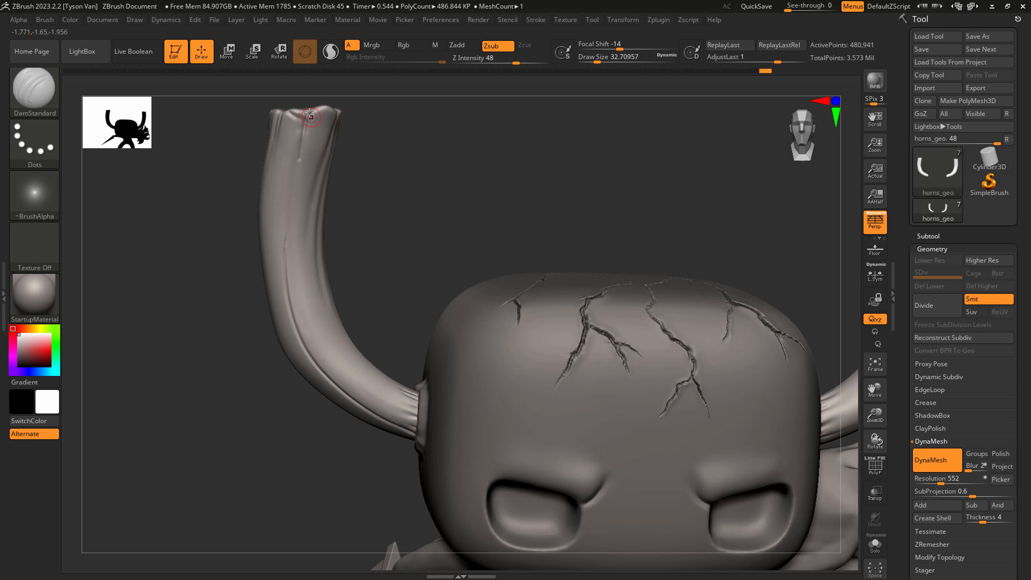
key("shift")
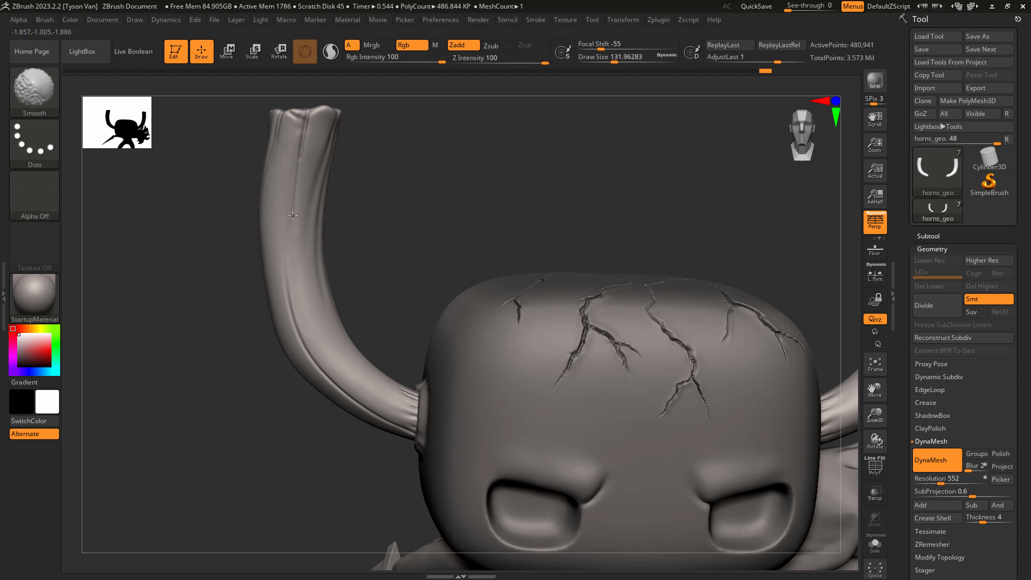
Carve grooves up the outer side of the sword-side horn from its base, starting at draw size about 27
mouse_move(295, 239)
right_mouse_down()
mouse_move(345, 300)
mouse_move(324, 309)
mouse_move(279, 374)
right_mouse_up()
key("s")
left_click_drag(279, 374, 262, 374)
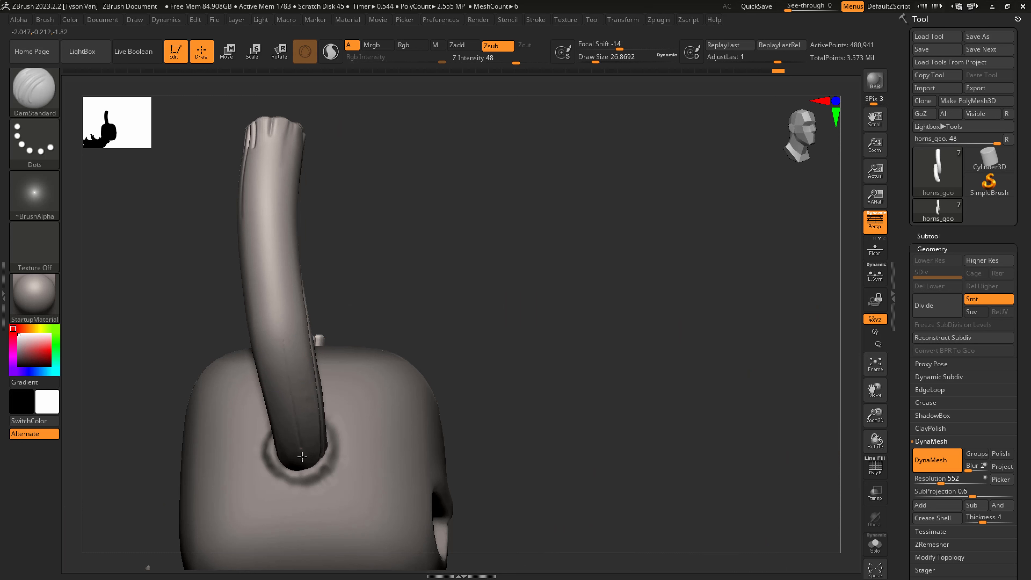
right_click_drag(293, 435, 297, 406)
key("s")
left_click_drag(299, 450, 306, 450)
key("shift")
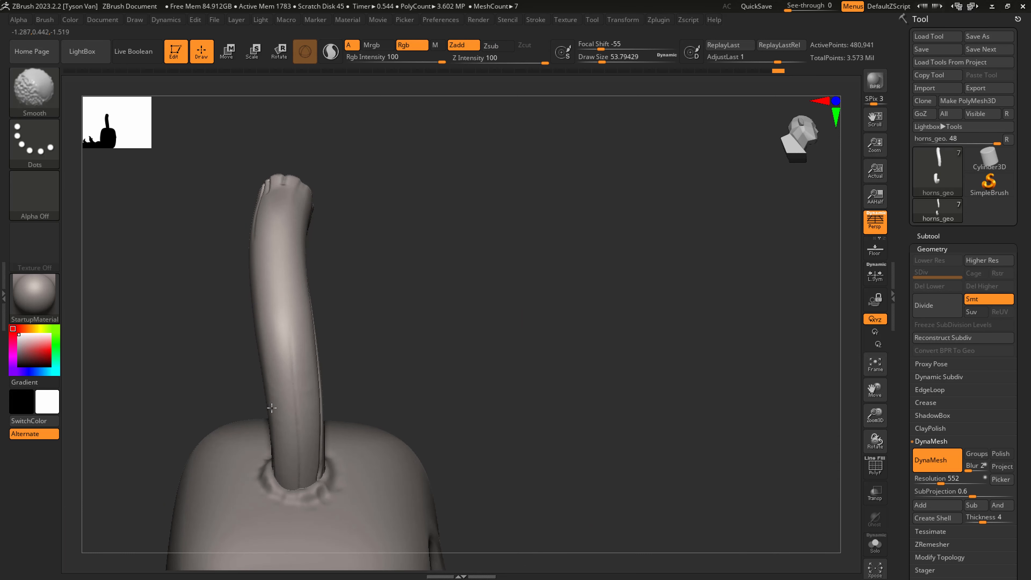
right_click_drag(295, 392, 295, 410)
Carve further grooves along the lower bend of the sword-side horn at draw size about 37, and soften their ends with Smooth
key("s")
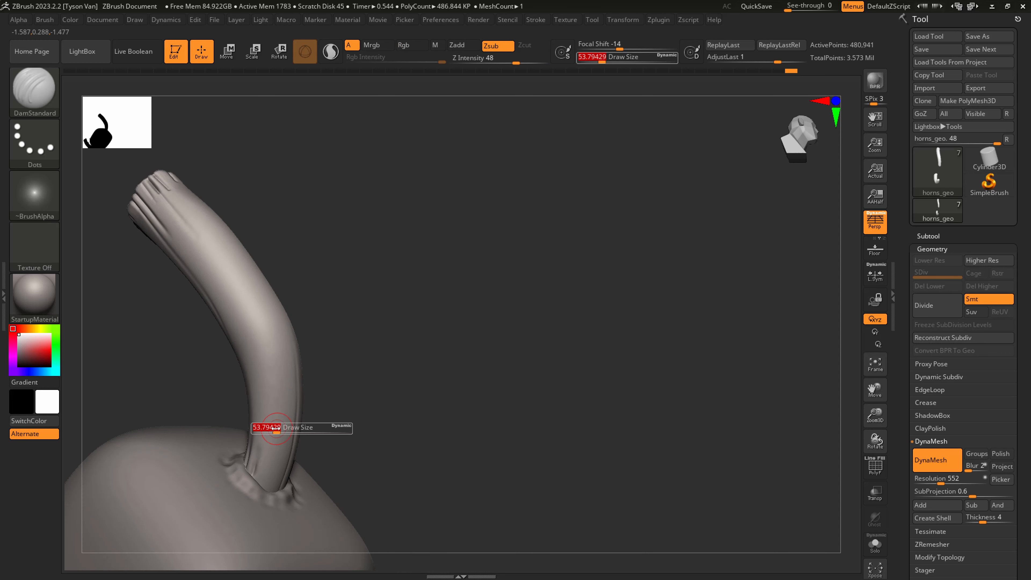
left_click_drag(295, 426, 272, 422)
left_click_drag(267, 465, 258, 497)
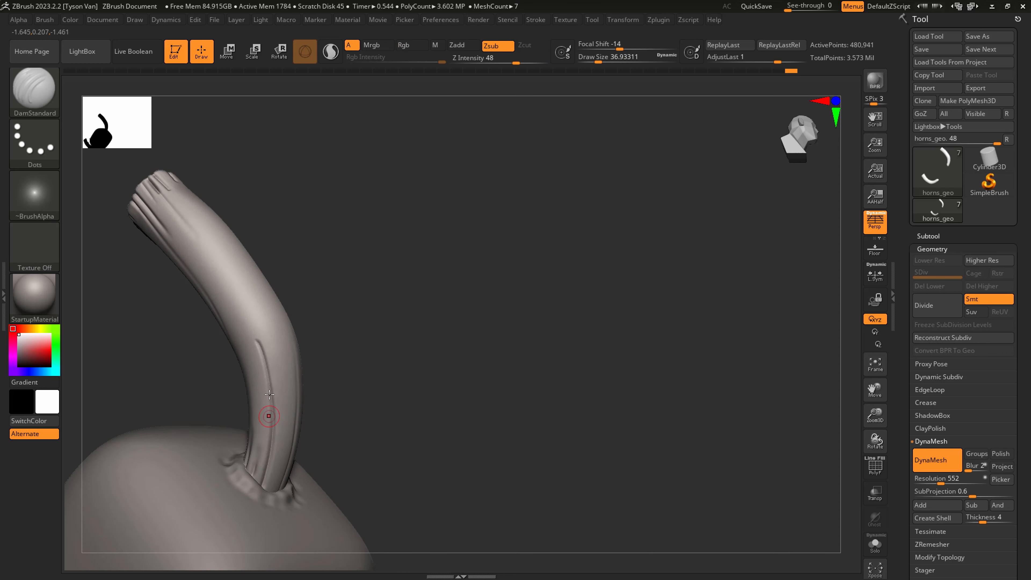
key("s")
left_click_drag(270, 390, 275, 389)
left_click_drag(273, 381, 262, 362, "shift")
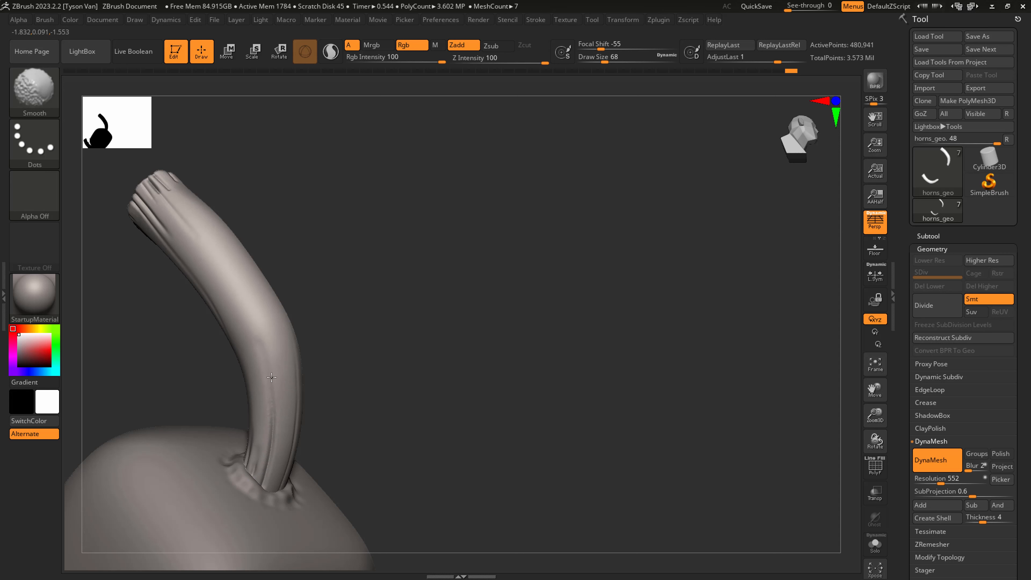
left_click_drag(167, 216, 170, 217, "shift")
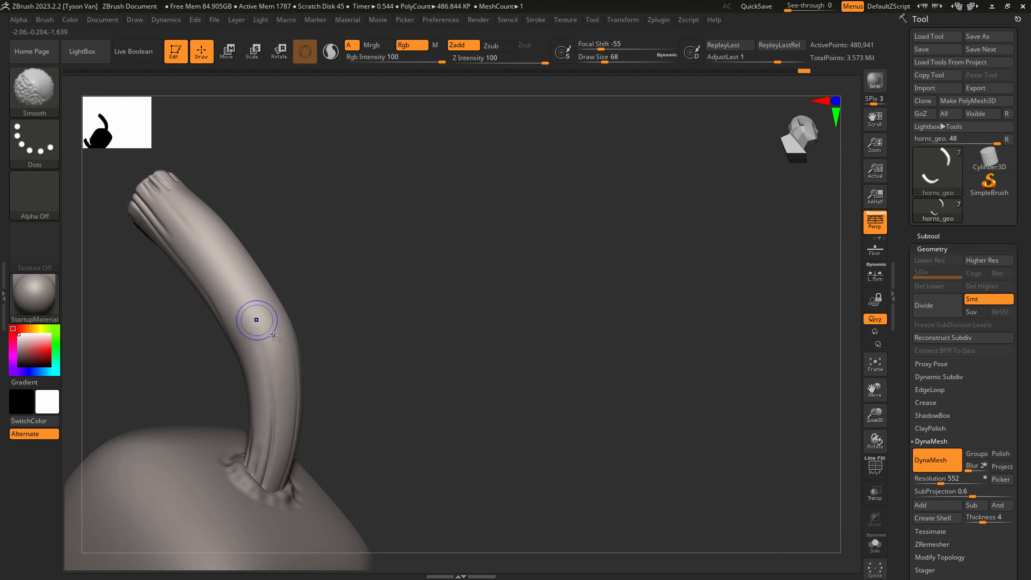
Make the rock base the active subtool and save the tool file
mouse_move(260, 325)
right_mouse_down("ctrl")
mouse_move(306, 482)
mouse_move(272, 526)
mouse_move(313, 486)
mouse_move(369, 458)
right_mouse_up("ctrl")
mouse_move(474, 419)
right_mouse_down()
mouse_move(497, 428)
mouse_move(500, 339)
right_mouse_up()
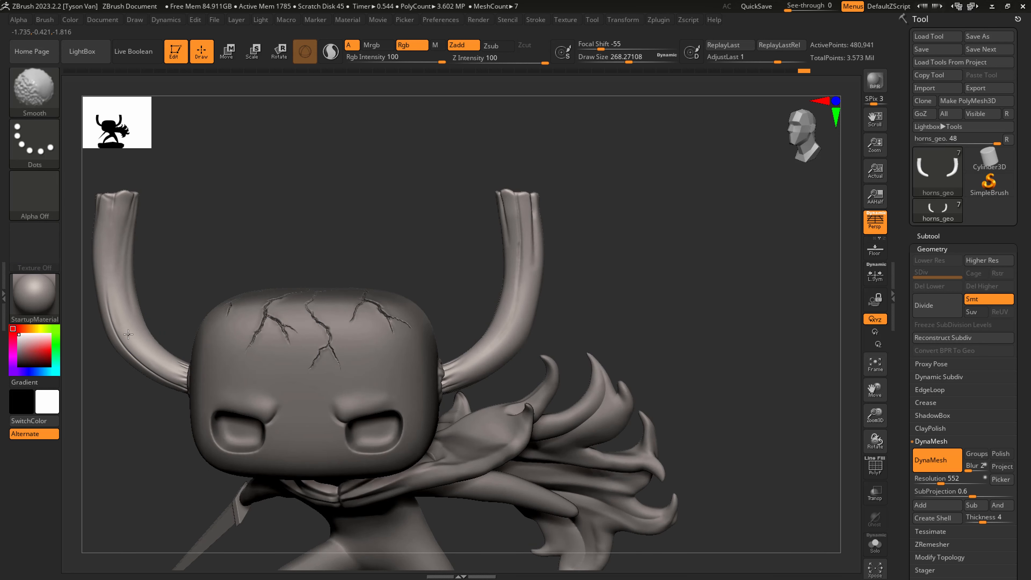
left_click(536, 428, "alt")
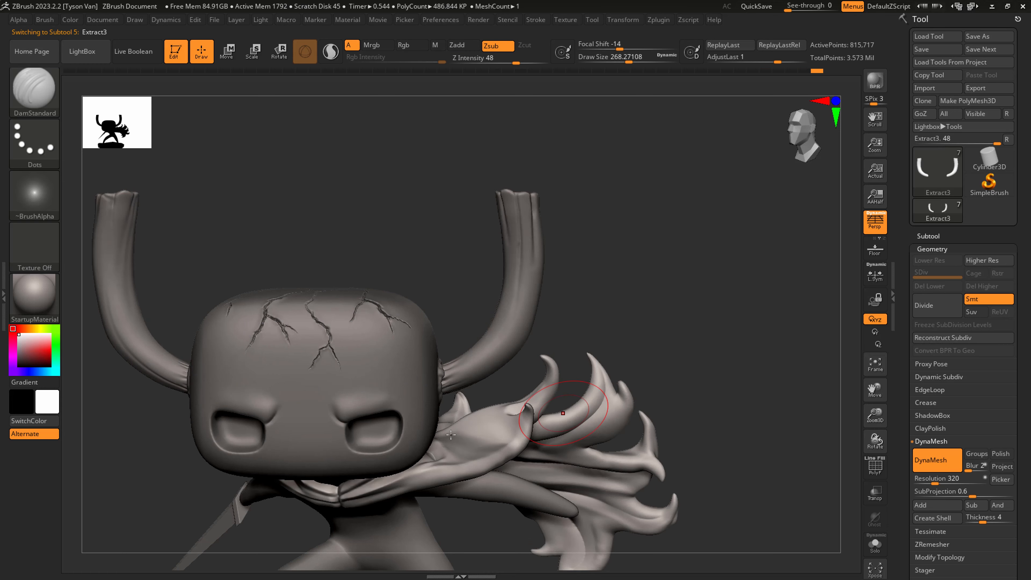
mouse_move(543, 425)
right_mouse_down("ctrl")
mouse_move(546, 480)
mouse_move(514, 390)
right_mouse_up("ctrl")
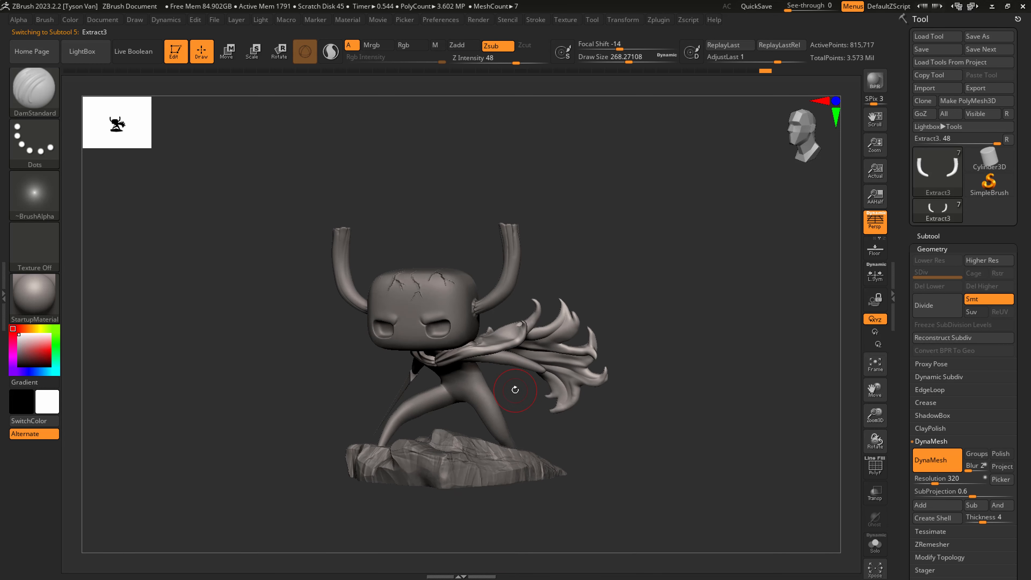
right_click_drag(484, 434, 503, 471)
left_click(502, 471, "alt")
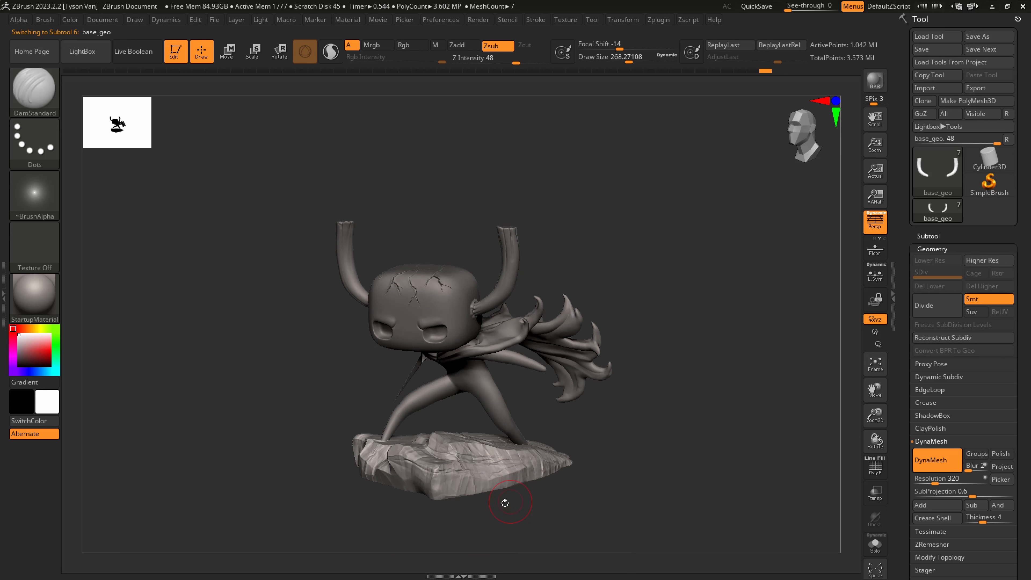
left_click(932, 49)
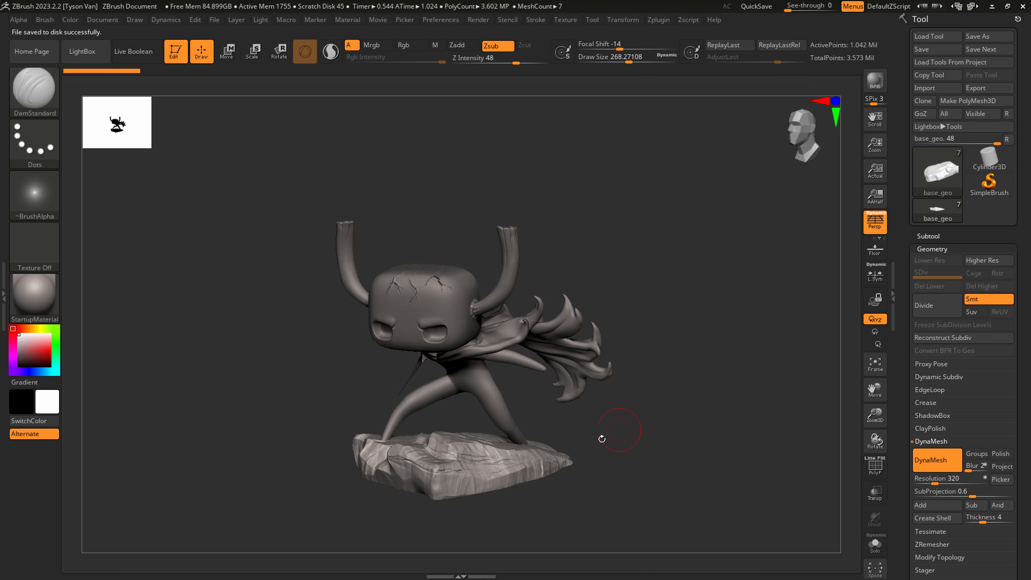
Inflate the rock base slightly with the Inflate deformation and remesh it with DynaMesh at resolution 320
left_click(933, 248)
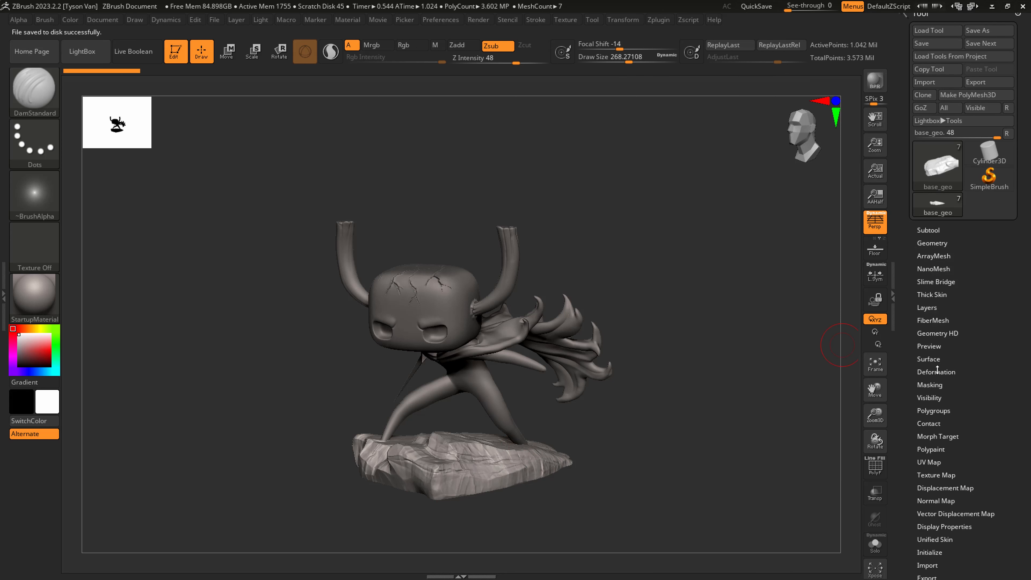
left_click(924, 370)
scroll(963, 407, "down", 5)
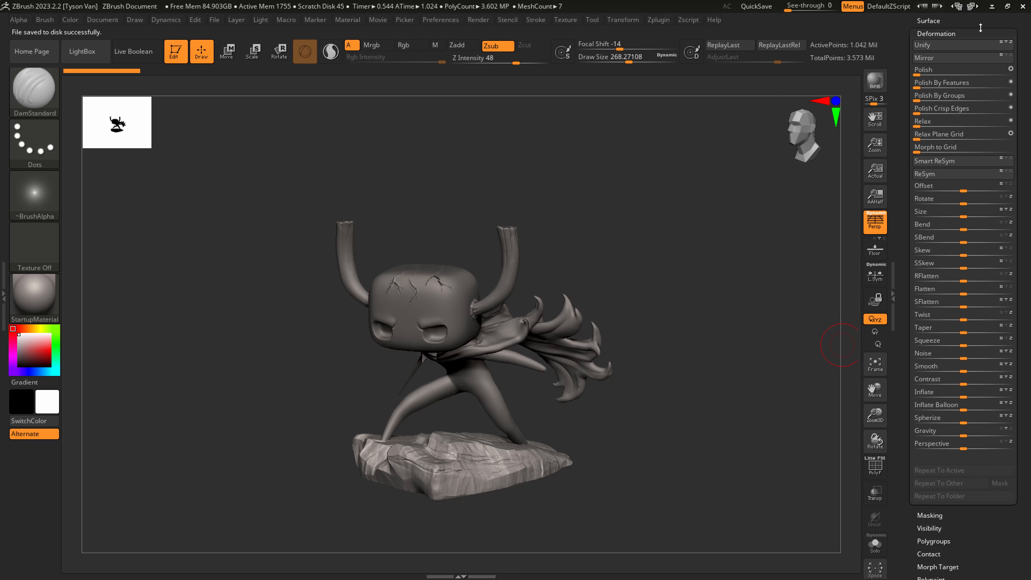
left_click_drag(965, 395, 977, 394)
left_click_drag(628, 513, 700, 407, "ctrl")
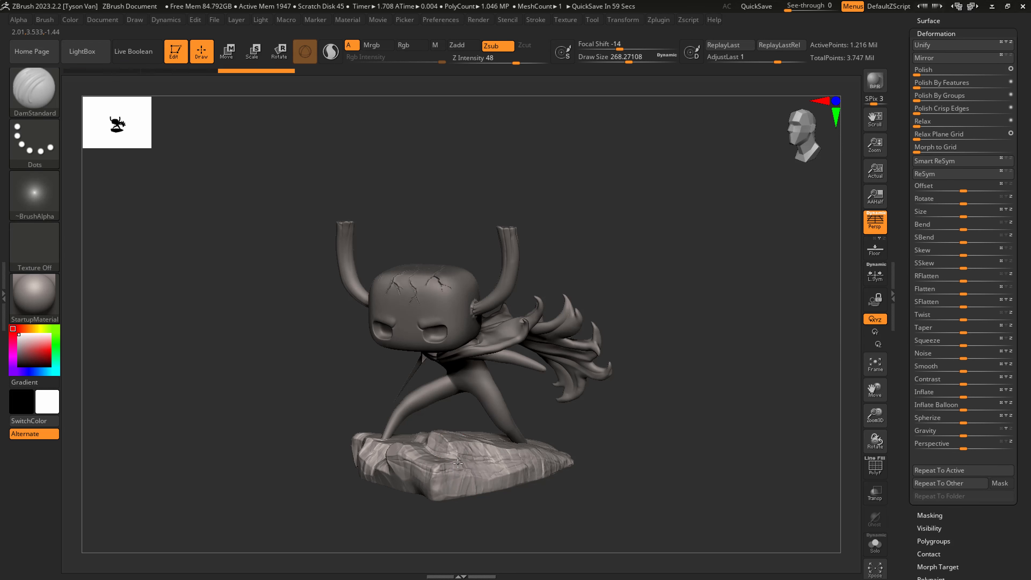
Smooth part of the rock base's surface and set the draw size to about 124
right_click_drag(463, 473, 460, 492, "ctrl")
left_click_drag(437, 428, 406, 416, "shift")
key("s")
mouse_move(410, 405)
left_mouse_down("shift")
mouse_move(427, 420)
mouse_move(424, 406)
left_mouse_up("shift")
mouse_move(479, 440)
right_mouse_down()
mouse_move(443, 459)
mouse_move(490, 465)
mouse_move(482, 451)
mouse_move(428, 435)
right_mouse_up()
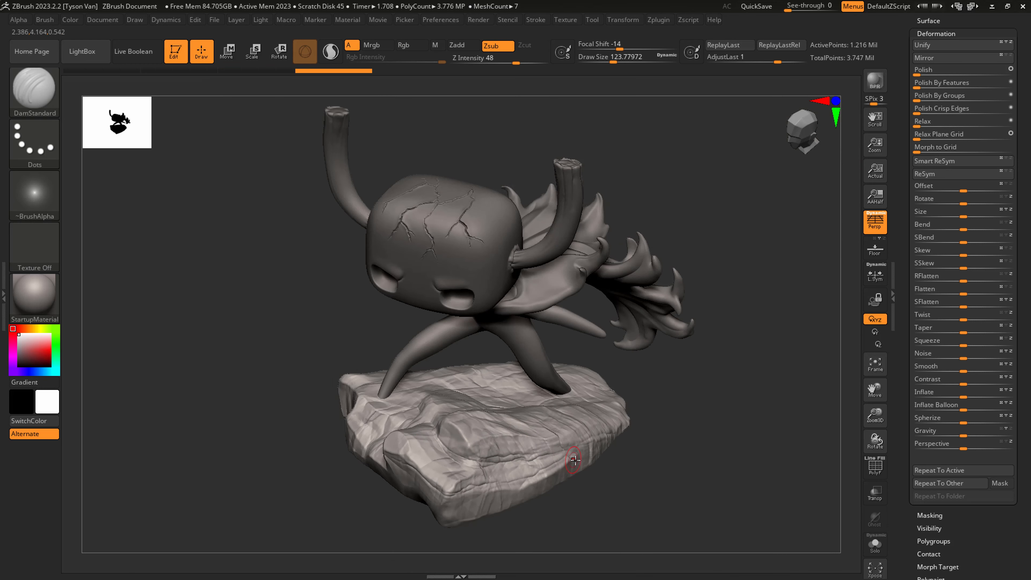
key("b")
key("c")
key("b")
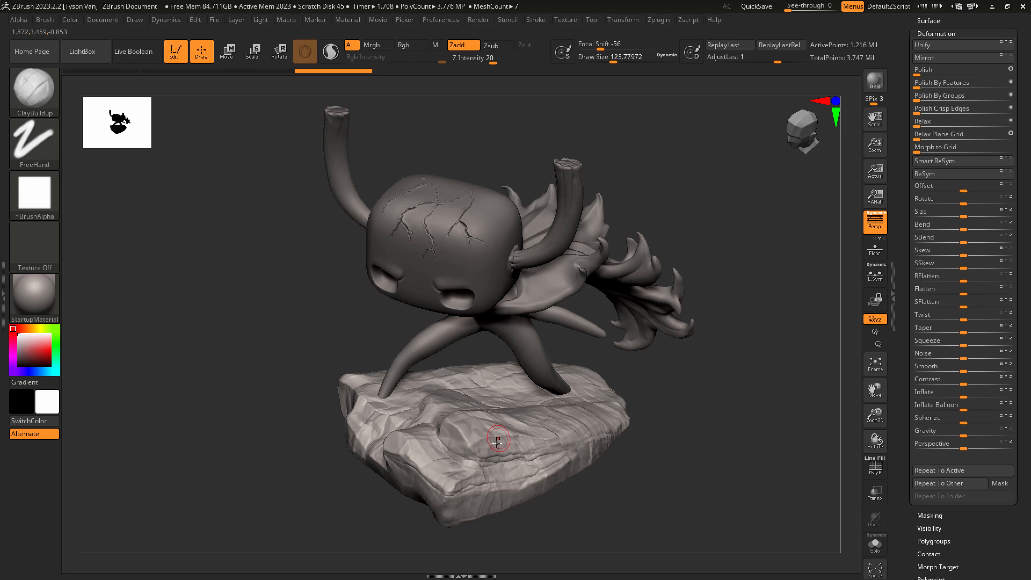
right_click_drag(499, 438, 496, 452)
Carve crevices around the raised ledges at the front of the rock base with DamStandard at draw size about 108
key("b")
key("d")
key("s")
right_click_drag(435, 460, 435, 466)
key("s")
mouse_move(435, 467)
left_mouse_down()
mouse_move(412, 480)
mouse_move(450, 459)
mouse_move(404, 489)
left_mouse_up()
left_click_drag(436, 438, 466, 458)
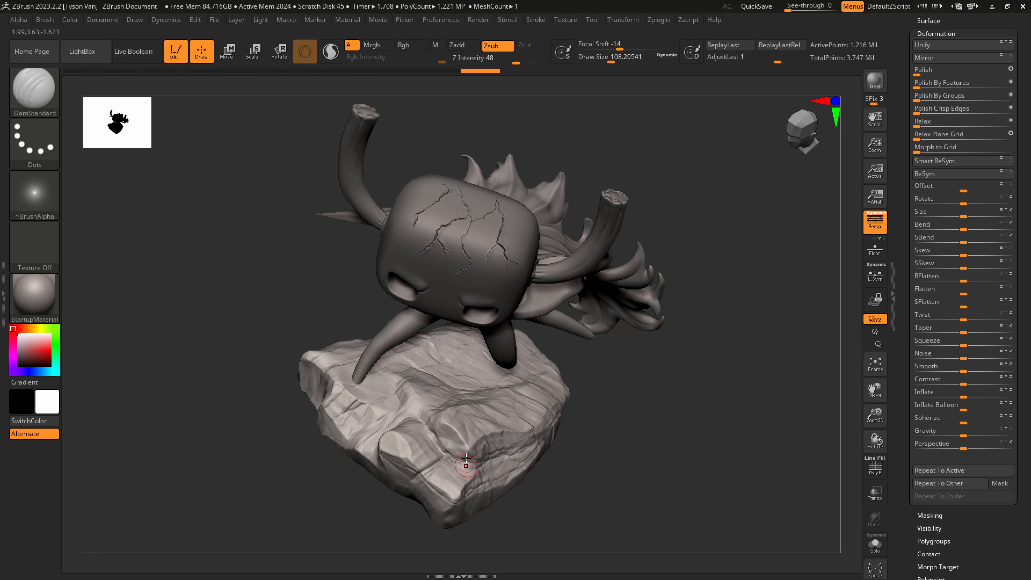
left_click_drag(428, 405, 358, 438)
Carve crevices along the rock base's sword-side ledges and across its top in front of the feet
right_click_drag(357, 439, 406, 434)
mouse_move(368, 423)
left_mouse_down()
mouse_move(338, 449)
mouse_move(342, 417)
mouse_move(329, 431)
left_mouse_up()
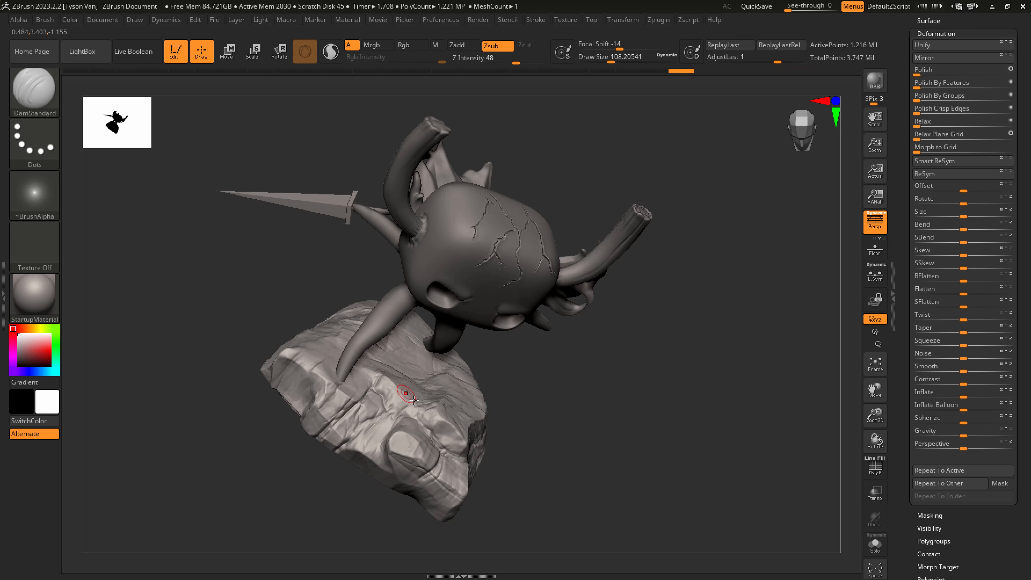
right_click_drag(415, 412, 430, 400)
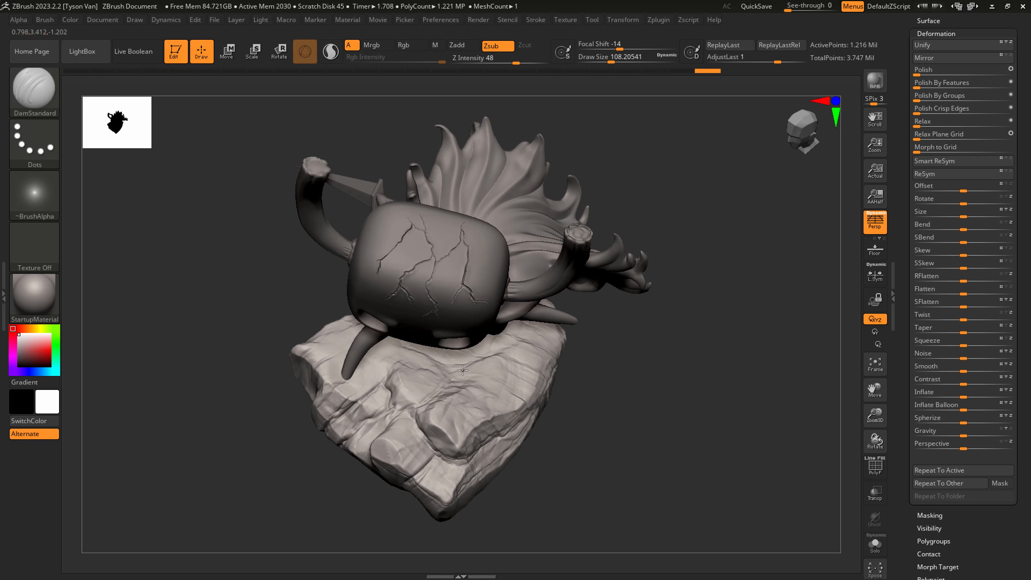
left_click_drag(463, 371, 451, 380)
mouse_move(448, 385)
left_mouse_down()
mouse_move(423, 400)
mouse_move(389, 374)
left_mouse_up()
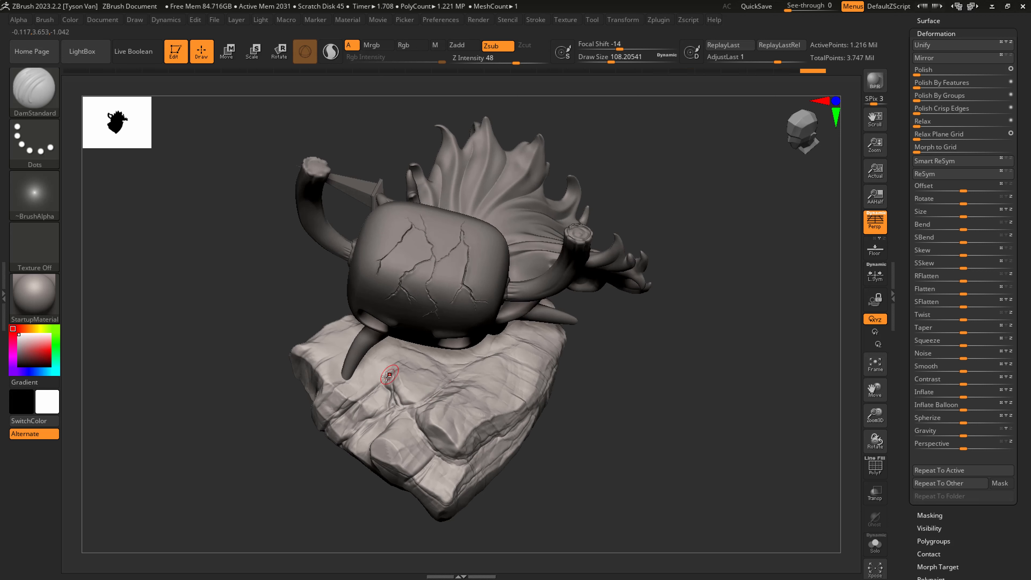
Carve crevices into the sword-side edge of the rock base around the front foot
right_click_drag(337, 390, 323, 378)
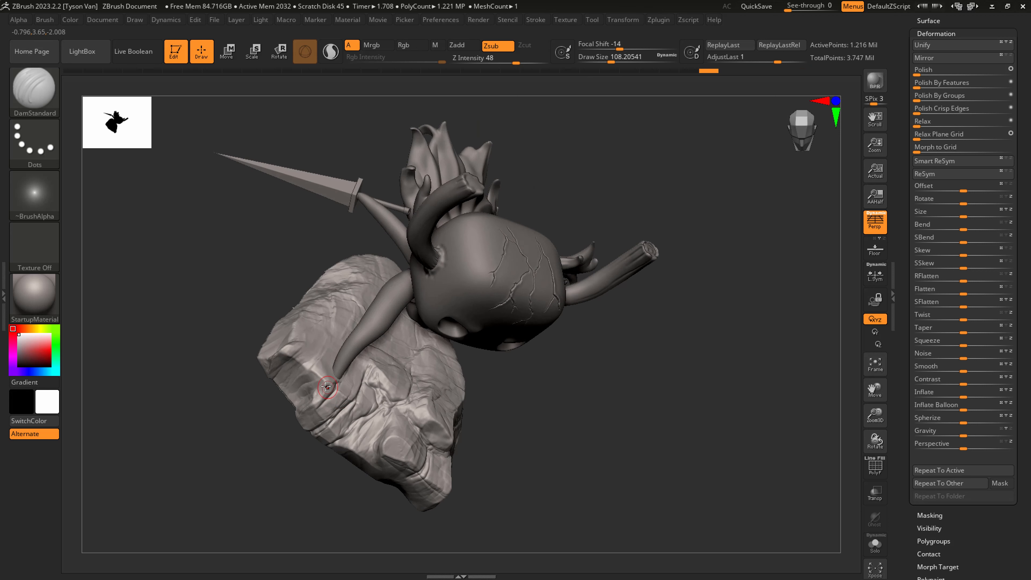
left_click_drag(342, 324, 291, 389)
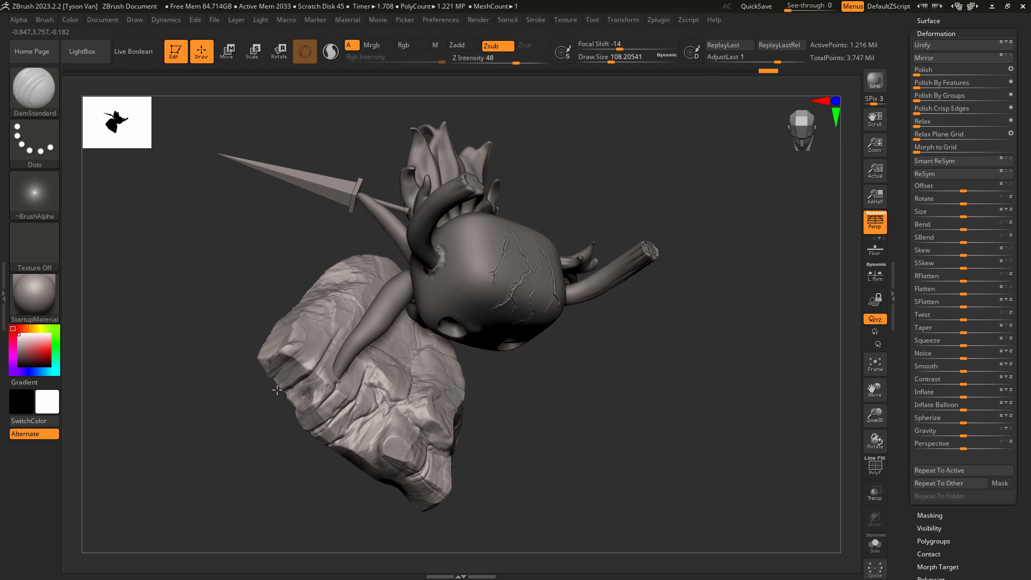
right_click_drag(277, 390, 308, 370)
left_click_drag(321, 328, 322, 345)
right_click_drag(325, 332, 361, 349)
left_click_drag(361, 349, 368, 378)
Carve long crevices along the cape-side edge of the rock base, down to its front corner
right_click_drag(376, 386, 397, 409)
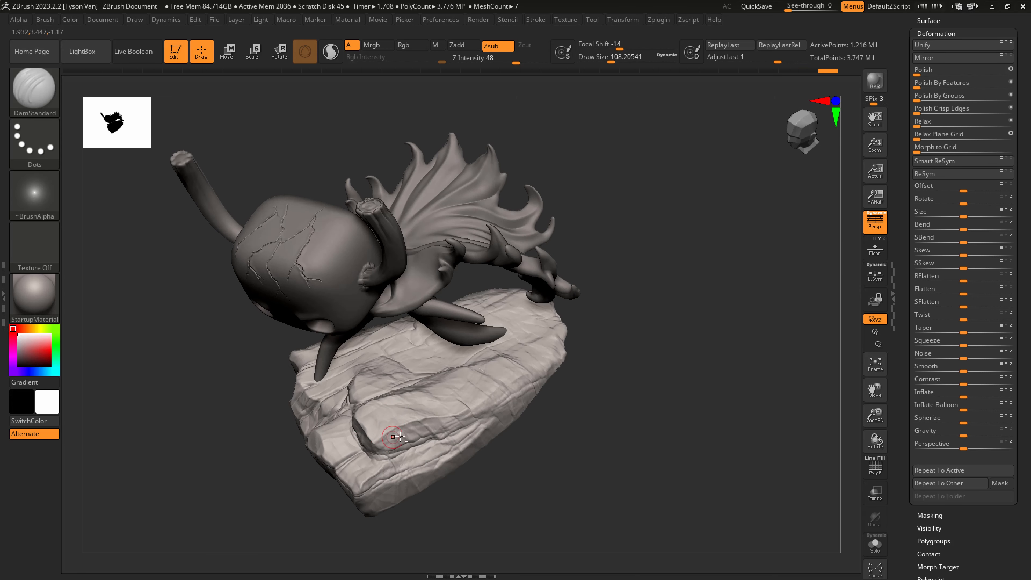
mouse_move(402, 442)
left_mouse_down()
mouse_move(378, 439)
mouse_move(499, 408)
mouse_move(519, 385)
left_mouse_up()
left_click_drag(479, 426, 491, 423)
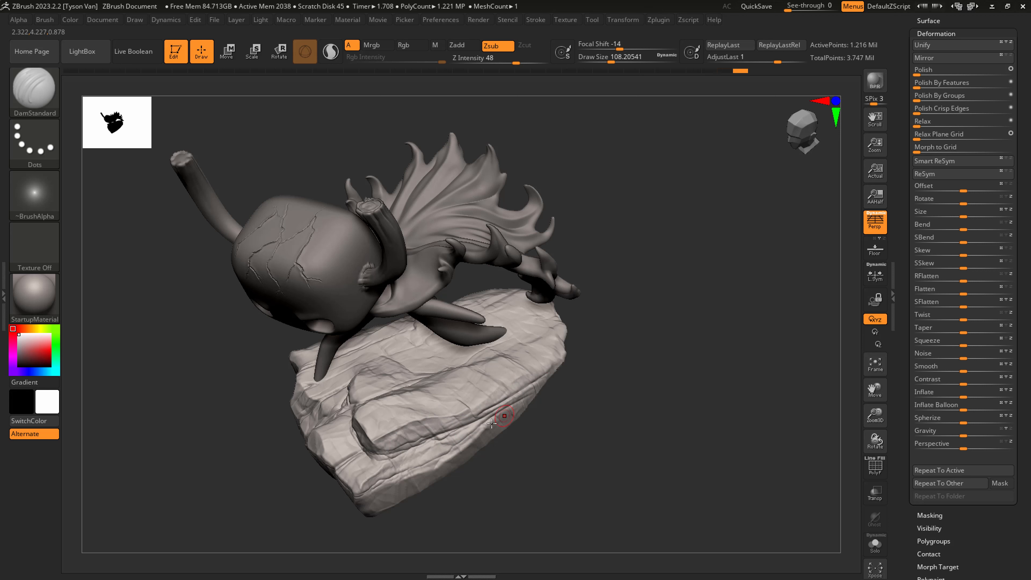
mouse_move(402, 483)
left_mouse_down()
mouse_move(372, 491)
mouse_move(392, 501)
mouse_move(396, 488)
left_mouse_up()
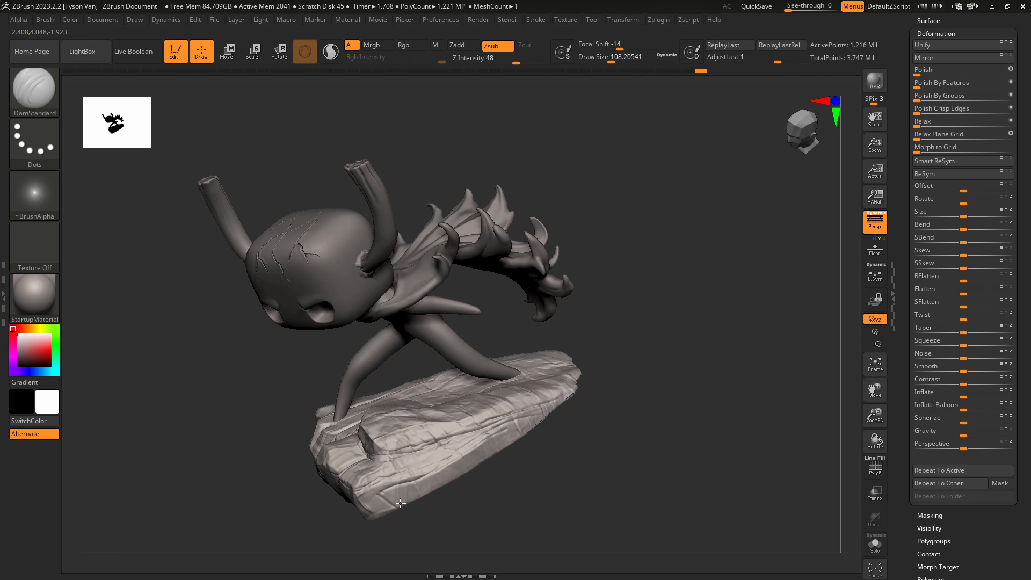
Smooth the rock base's lower cape-side edge near the front corner and switch to hPolish to soften its carved surface
key("shift")
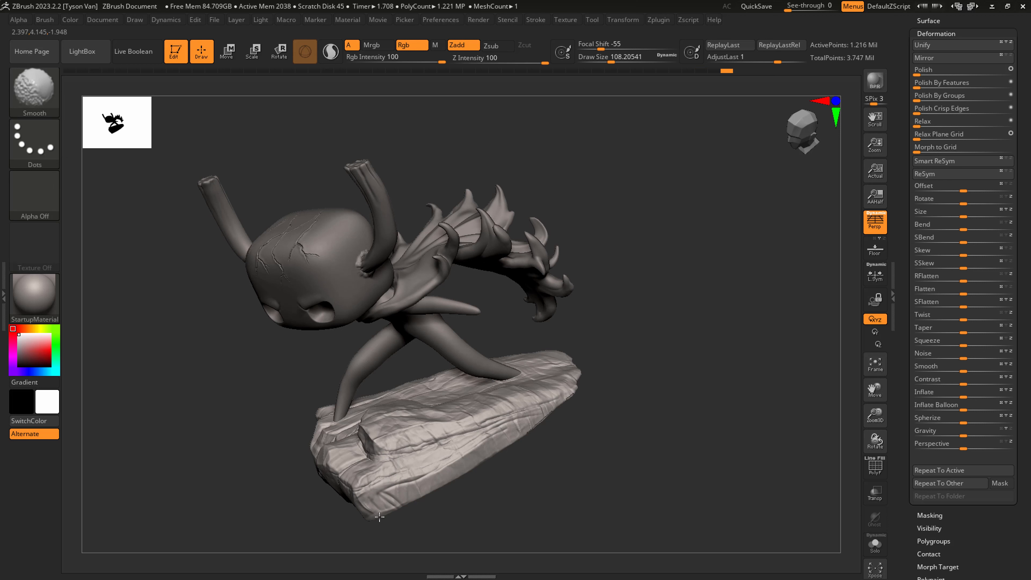
mouse_move(407, 486)
left_mouse_down()
mouse_move(418, 506)
mouse_move(416, 486)
left_mouse_up()
key("b")
key("h")
key("p")
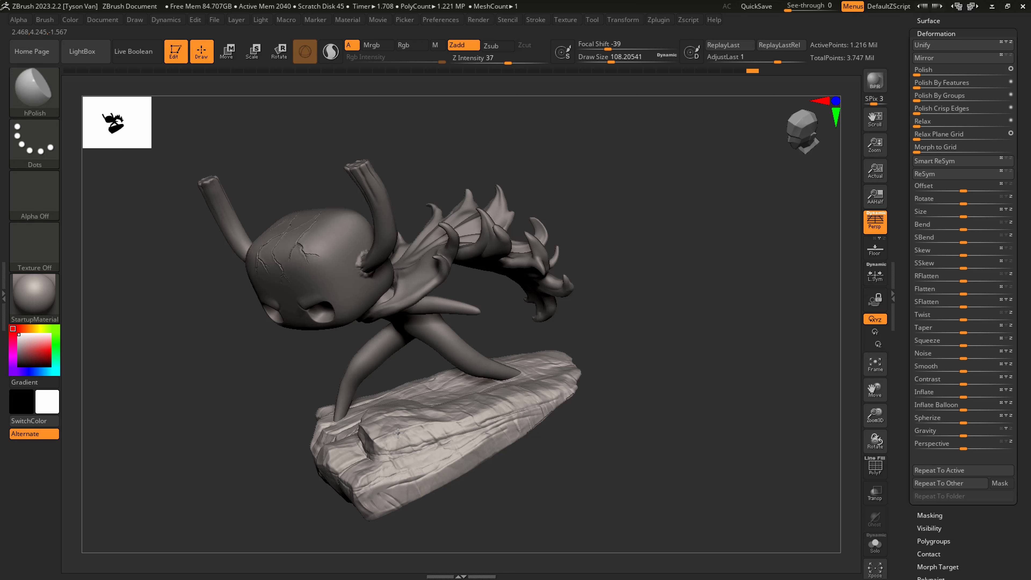
right_click_drag(433, 420, 458, 434)
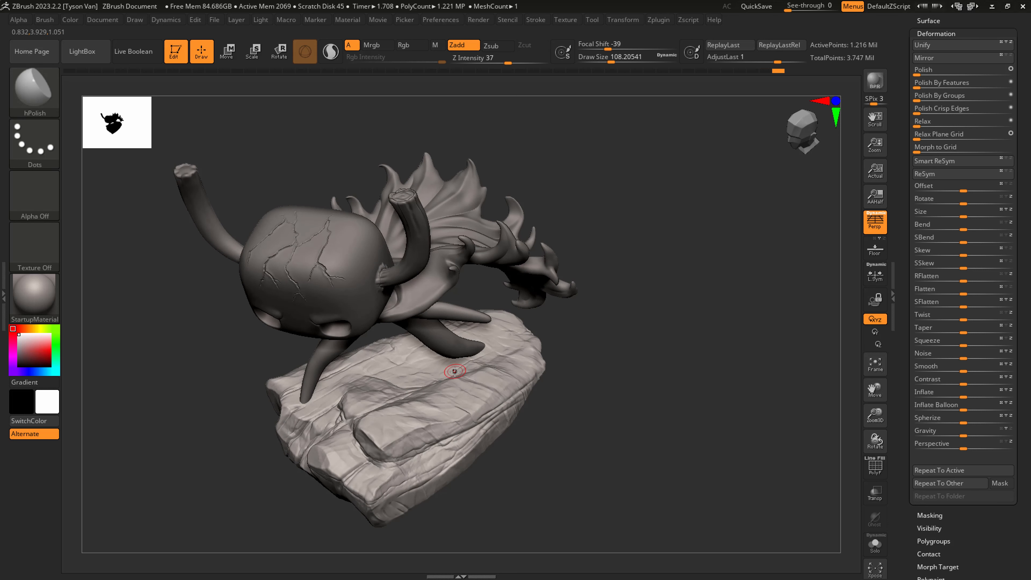
right_click_drag(454, 370, 514, 339)
right_click_drag(475, 394, 433, 433)
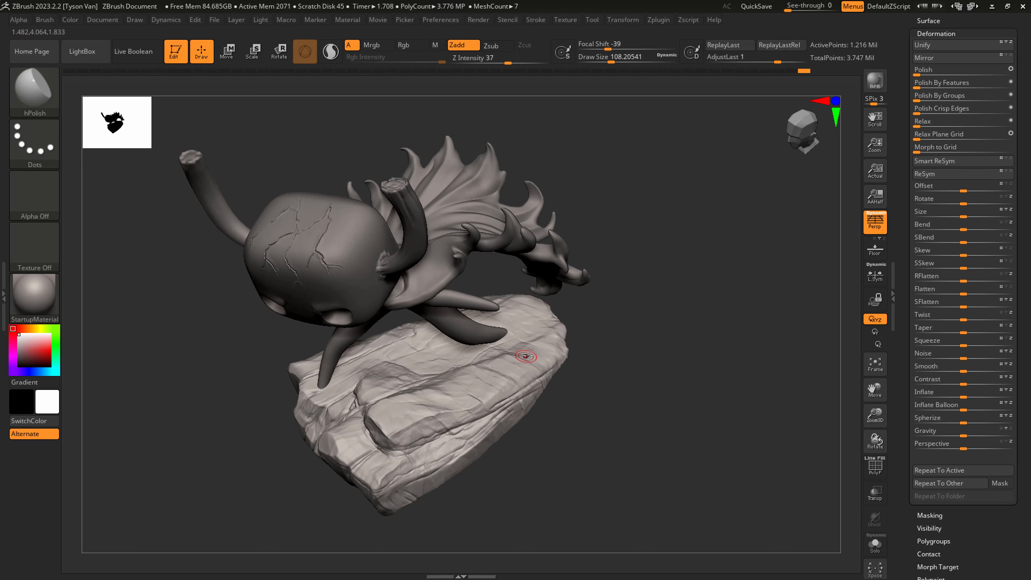
right_click_drag(526, 357, 562, 304)
right_click_drag(544, 266, 459, 226)
right_click_drag(508, 262, 427, 326)
Carve and smooth the crevices on the sword side of the rock base with DamStandard, using draw sizes of about 182 and 108
key("b")
key("d")
key("s")
key("s")
left_click(420, 327)
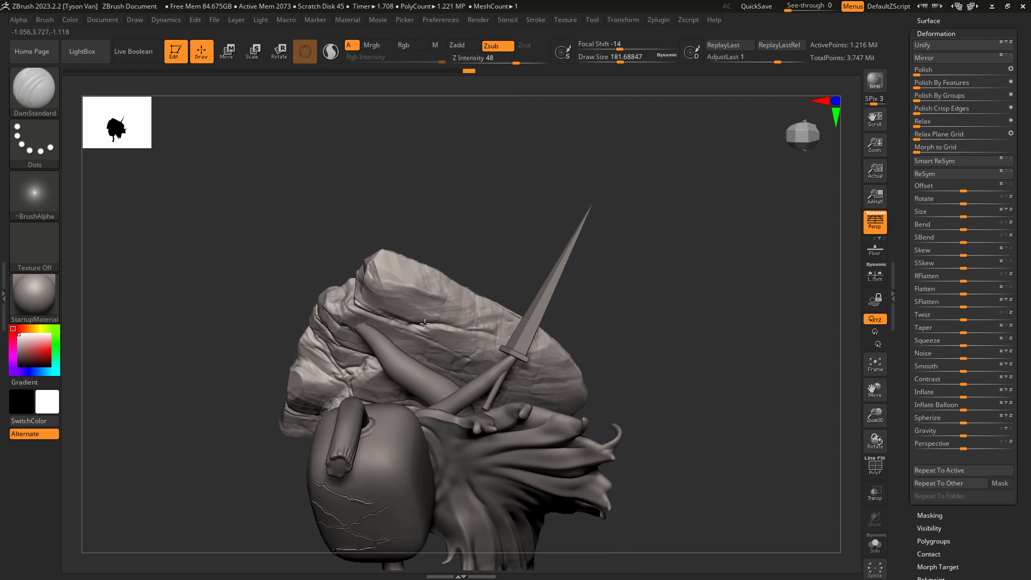
right_click_drag(437, 303, 410, 281)
right_click_drag(496, 312, 528, 317)
key("shift")
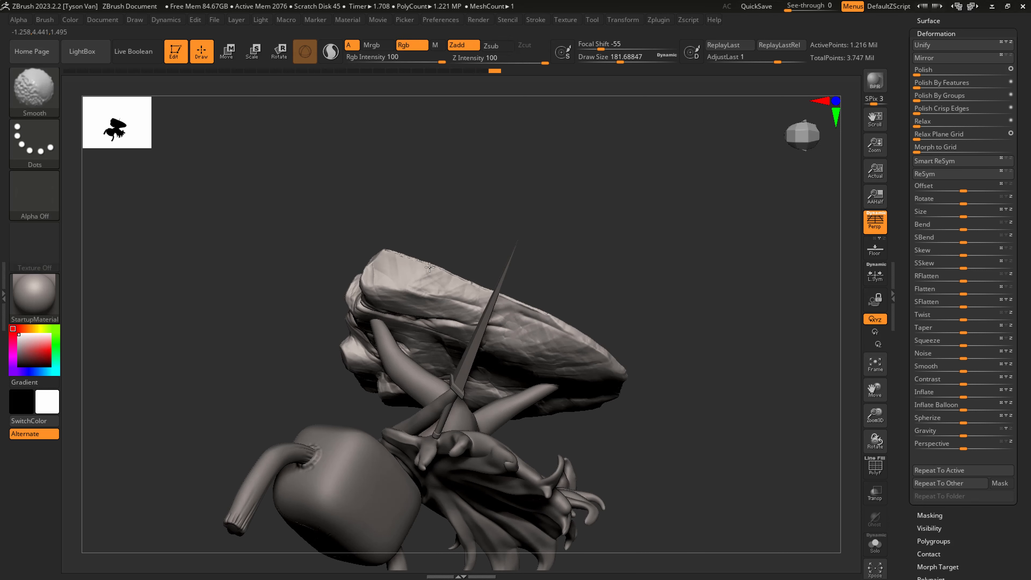
mouse_move(446, 291)
right_mouse_down()
mouse_move(516, 224)
mouse_move(540, 361)
mouse_move(578, 325)
mouse_move(393, 500)
right_mouse_up()
key("s")
left_click_drag(396, 502, 387, 501)
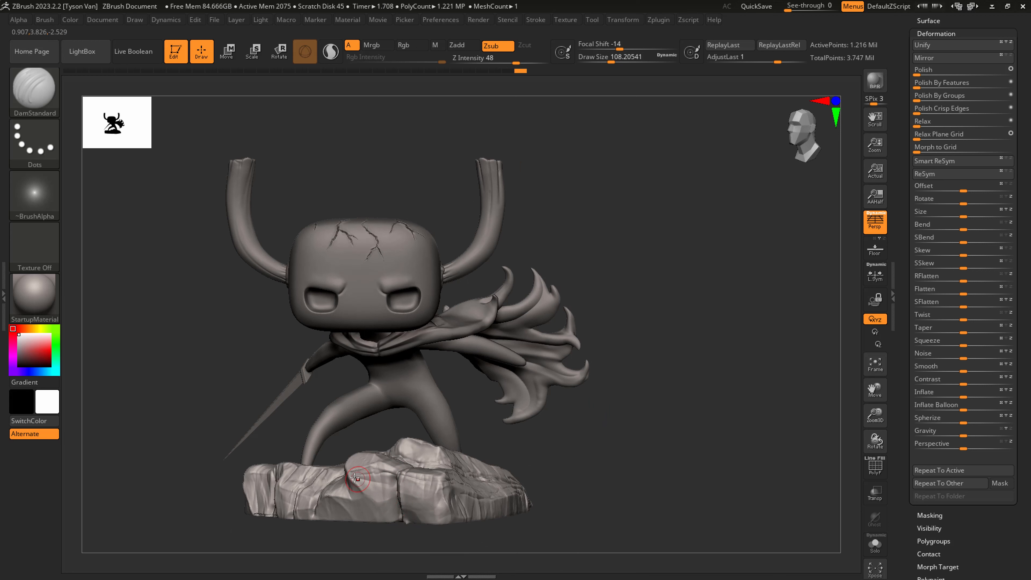
Flatten the front faces of the rock base into crisp planes with hPolish at Z Intensity 88
key("b")
key("h")
key("p")
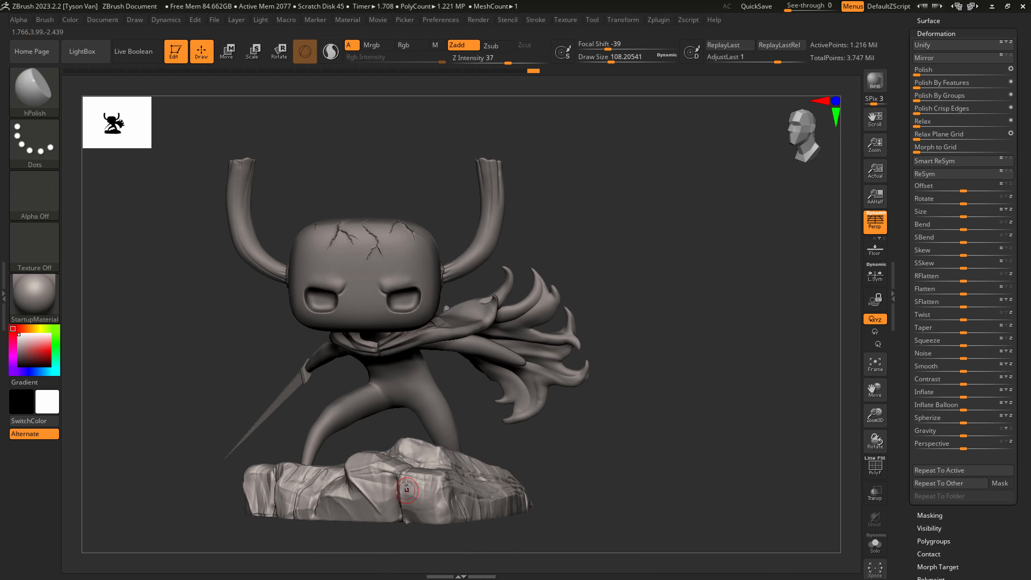
right_click_drag(407, 513, 412, 516)
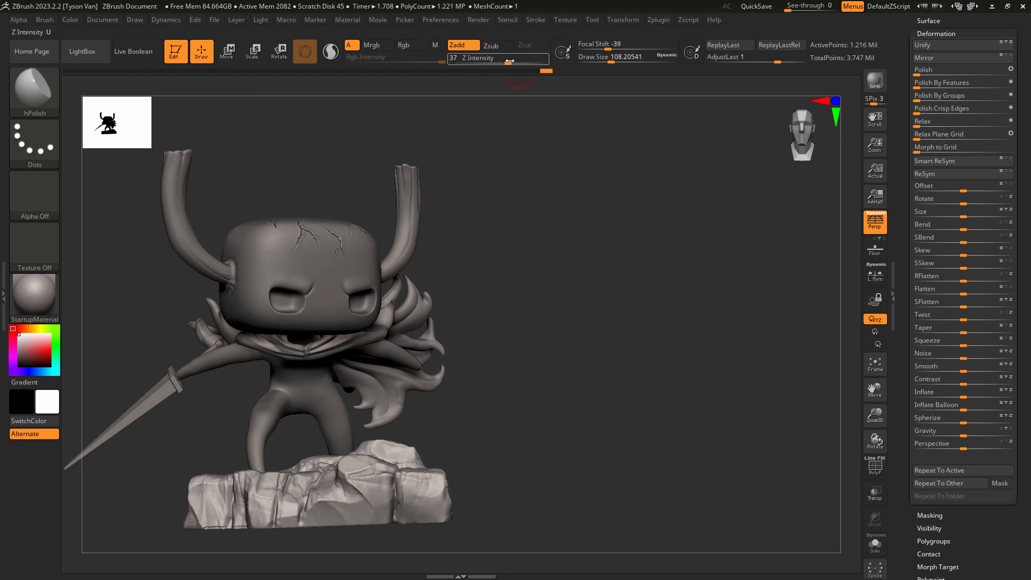
left_click_drag(508, 63, 537, 65)
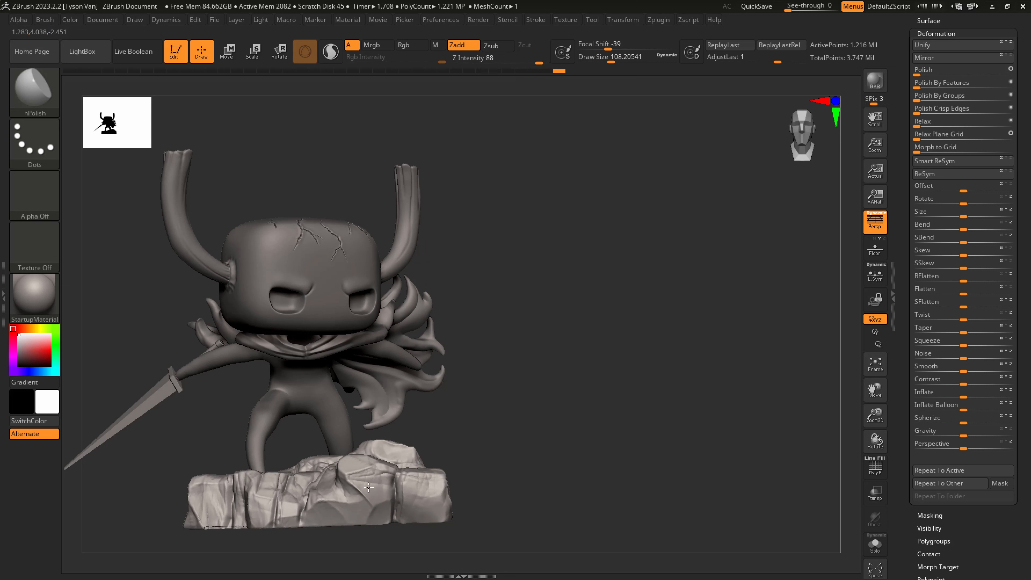
right_click_drag(417, 500, 440, 515)
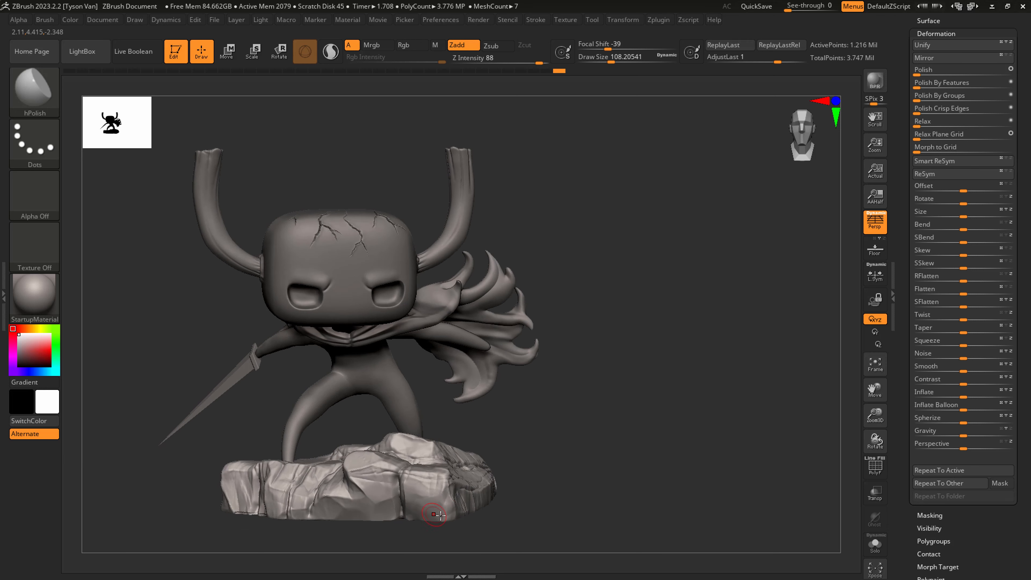
left_click_drag(434, 518, 423, 488)
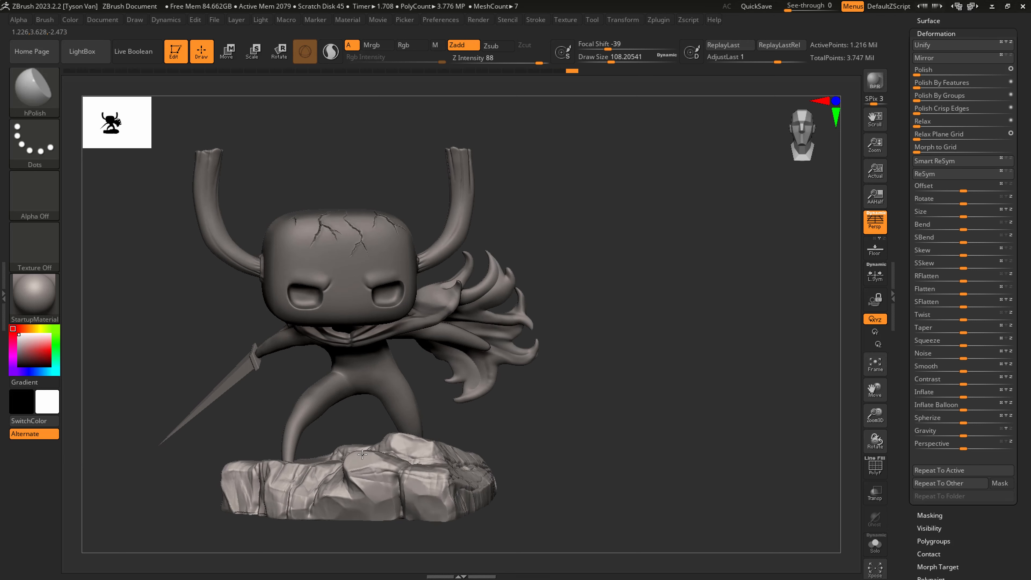
Polish the raised ledge and cape-side edges of the rock base with hPolish
right_click_drag(432, 454, 426, 482)
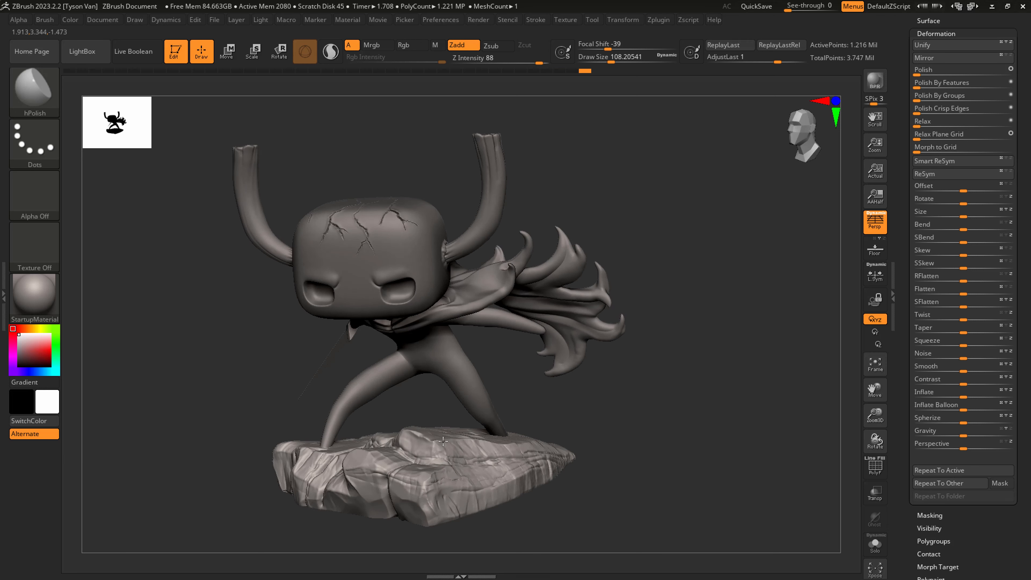
left_click_drag(418, 432, 458, 475)
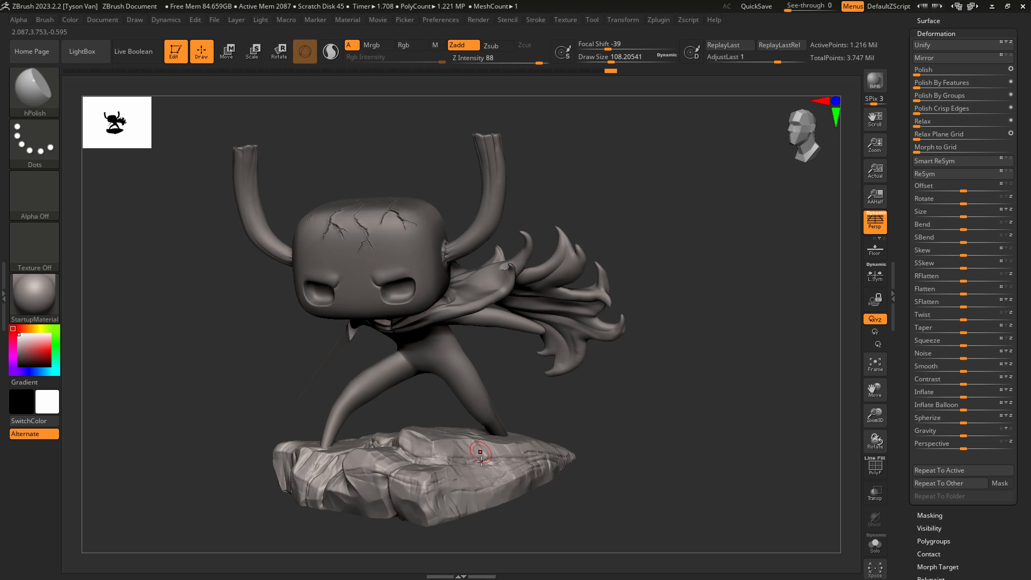
right_click_drag(490, 438, 448, 437)
mouse_move(313, 498)
right_mouse_down()
mouse_move(291, 463)
mouse_move(311, 447)
right_mouse_up()
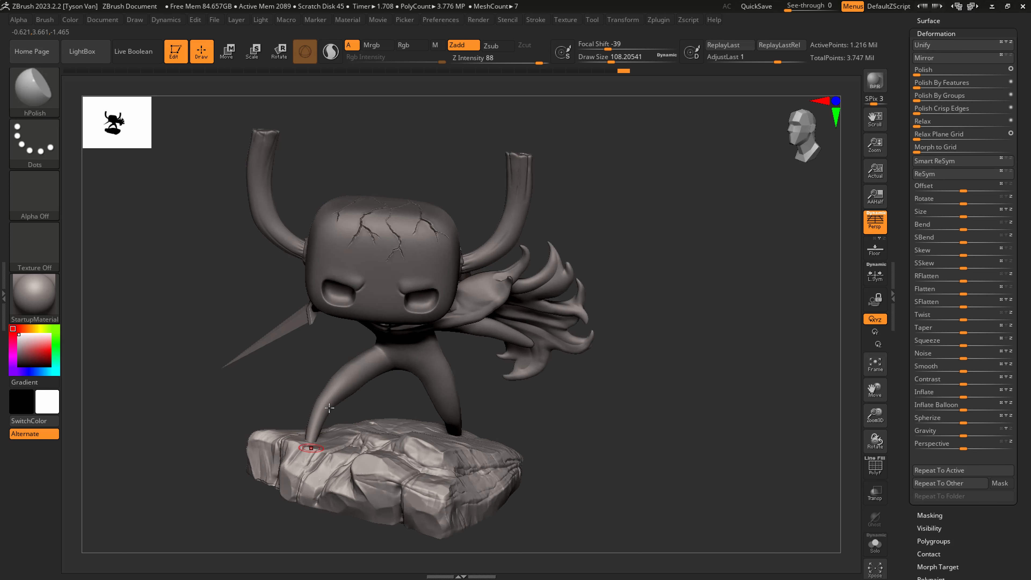
Select the body subtool and bend the front leg at the knee with SnakeHook at draw size about 344
left_click(335, 383, "alt")
key("s")
left_click_drag(337, 392, 358, 392)
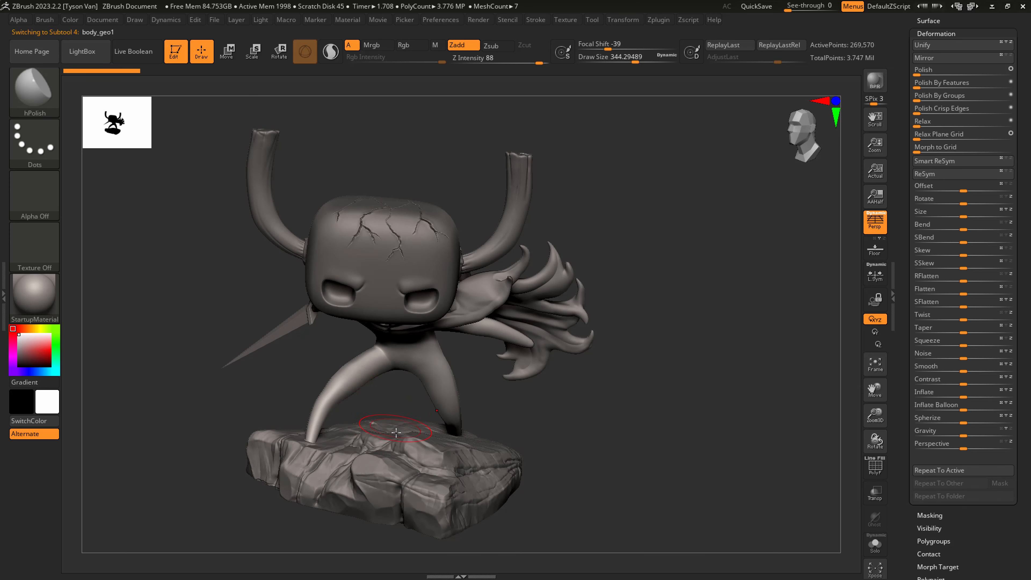
key("b")
key("s")
key("h")
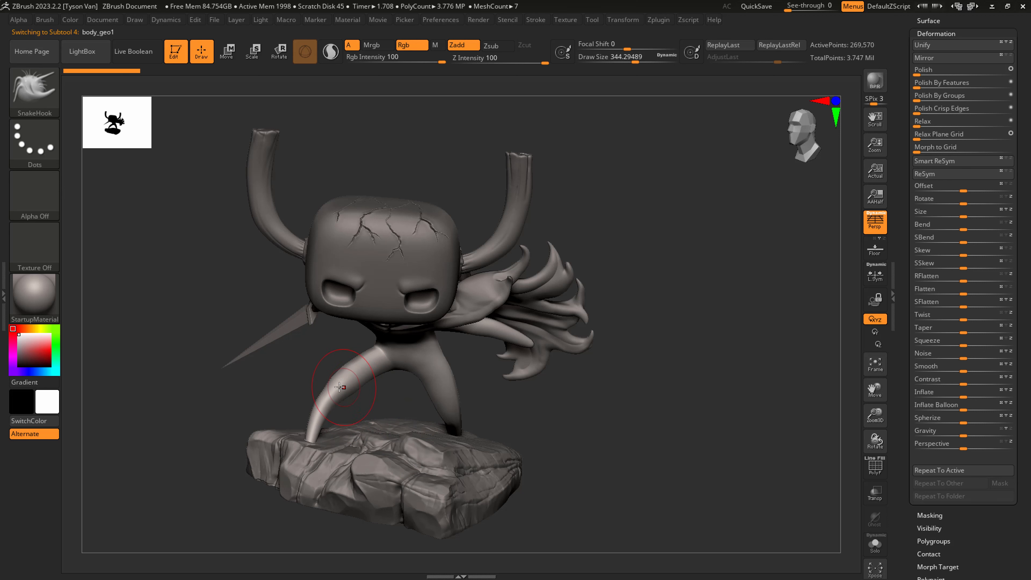
left_click_drag(333, 385, 352, 385)
right_click_drag(386, 386, 351, 388)
mouse_move(355, 391)
left_mouse_down()
mouse_move(355, 380)
mouse_move(392, 368)
left_mouse_up()
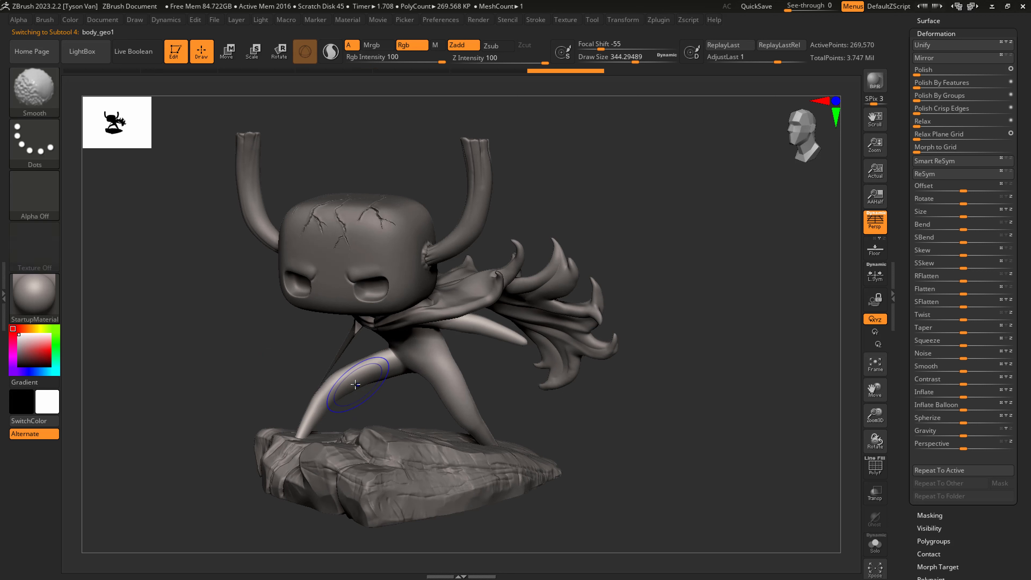
Smooth the reshaped knee and shin of the front leg
left_click_drag(330, 400, 316, 411, "shift")
right_click_drag(317, 407, 310, 428, "ctrl")
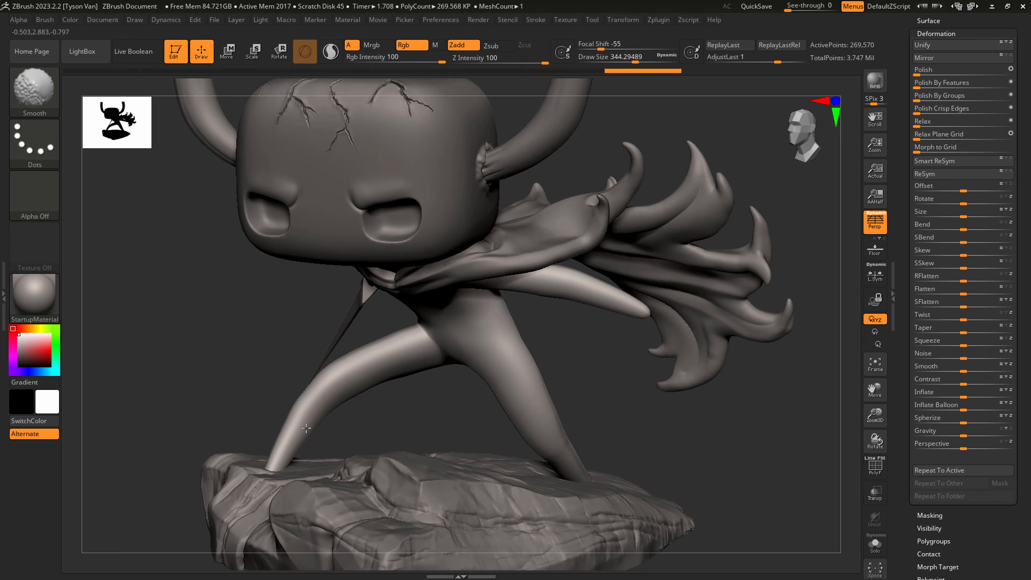
left_click_drag(306, 429, 304, 451, "shift")
Load the Smooth Stronger brush from the LightBox Smooth folder as the smoothing brush
scroll(961, 120, "up", 9)
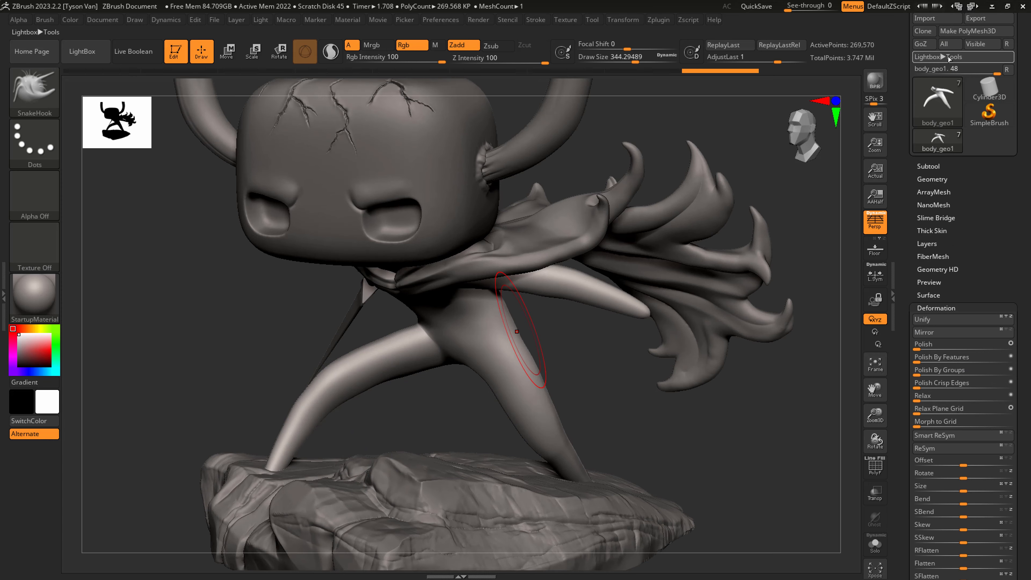
left_click(946, 57)
left_click(191, 86)
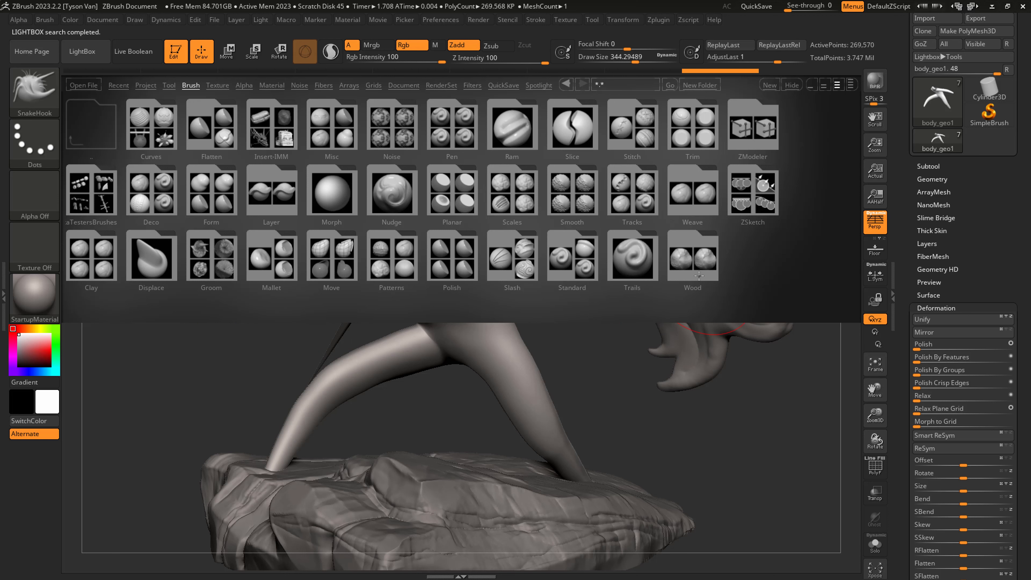
left_click(570, 189)
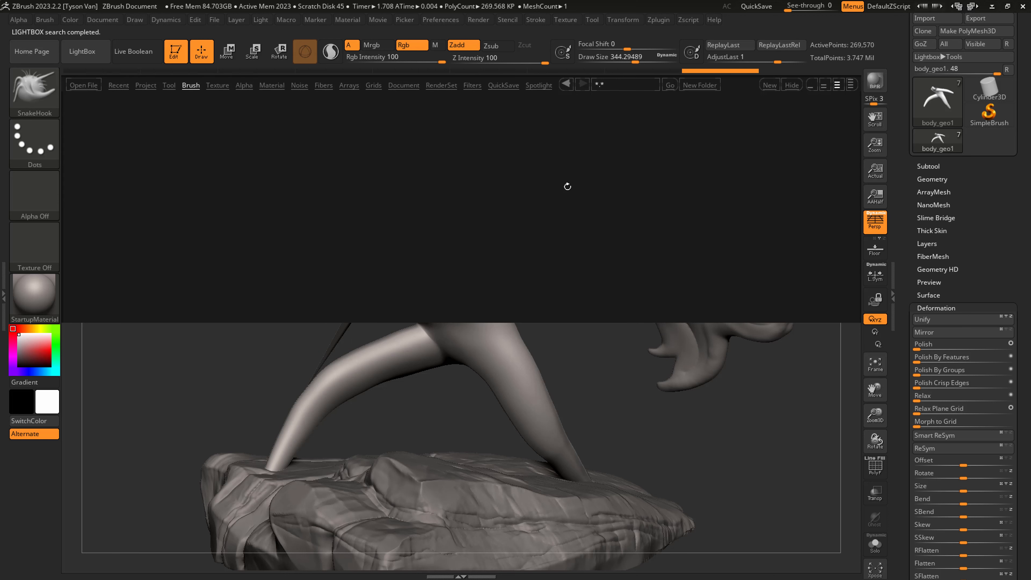
left_click(211, 262)
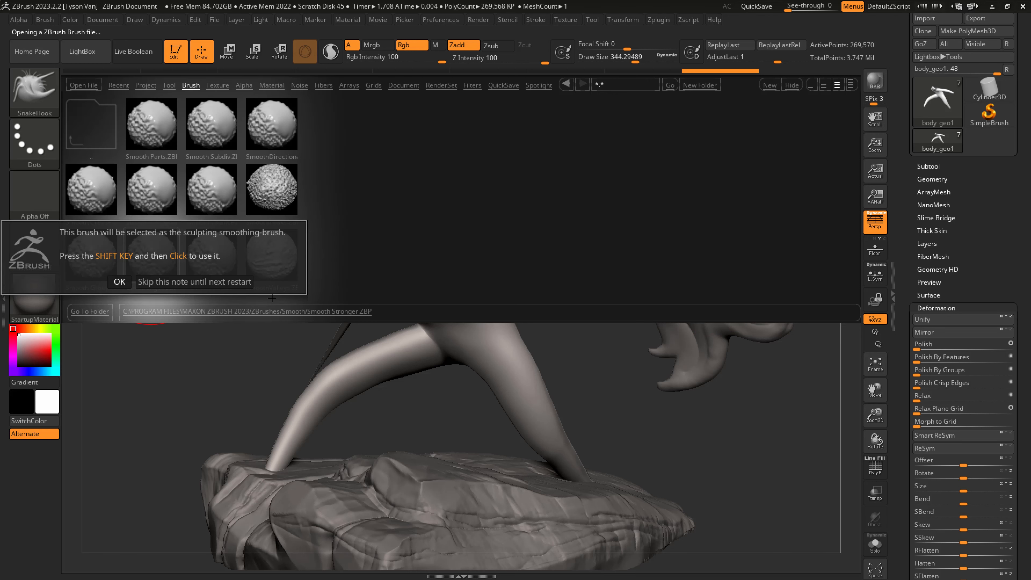
left_click(213, 283)
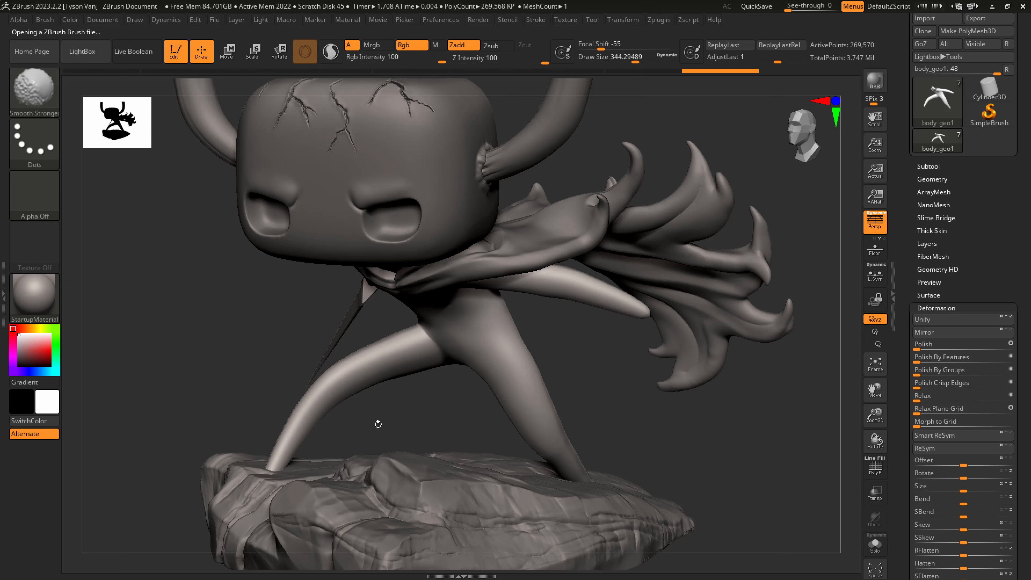
Smooth the rear leg and reshape it into a curved bend with SnakeHook at draw size about 685
left_click_drag(576, 463, 560, 463, "shift")
right_click_drag(600, 455, 556, 445)
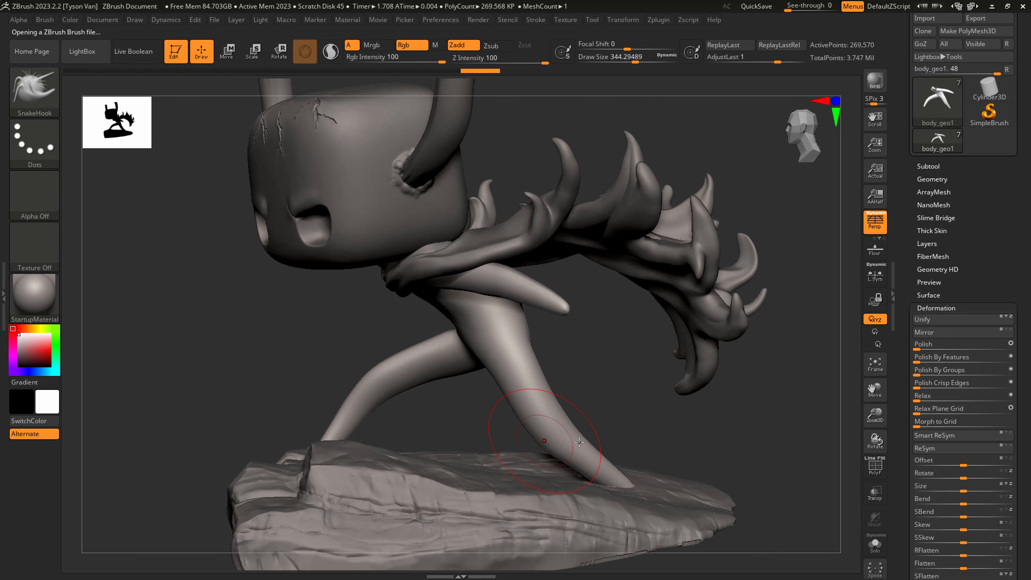
mouse_move(576, 461)
left_mouse_down()
mouse_move(588, 454)
mouse_move(538, 403)
mouse_move(547, 404)
mouse_move(527, 406)
left_mouse_up()
key("s")
left_click_drag(596, 447, 605, 449)
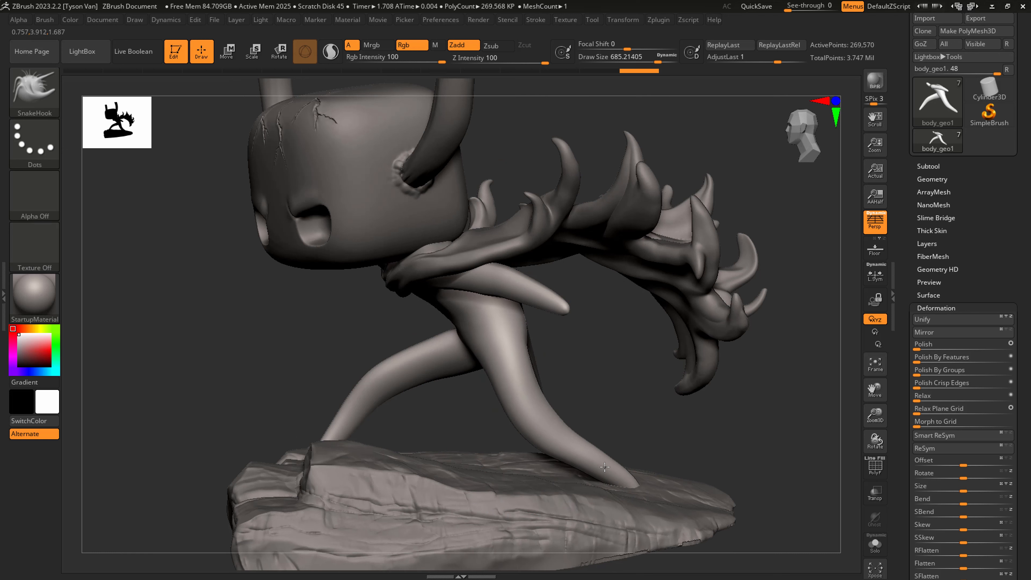
left_click_drag(542, 408, 535, 408)
Smooth both reshaped legs with Smooth Stronger at draw size about 685
right_click_drag(561, 400, 650, 394)
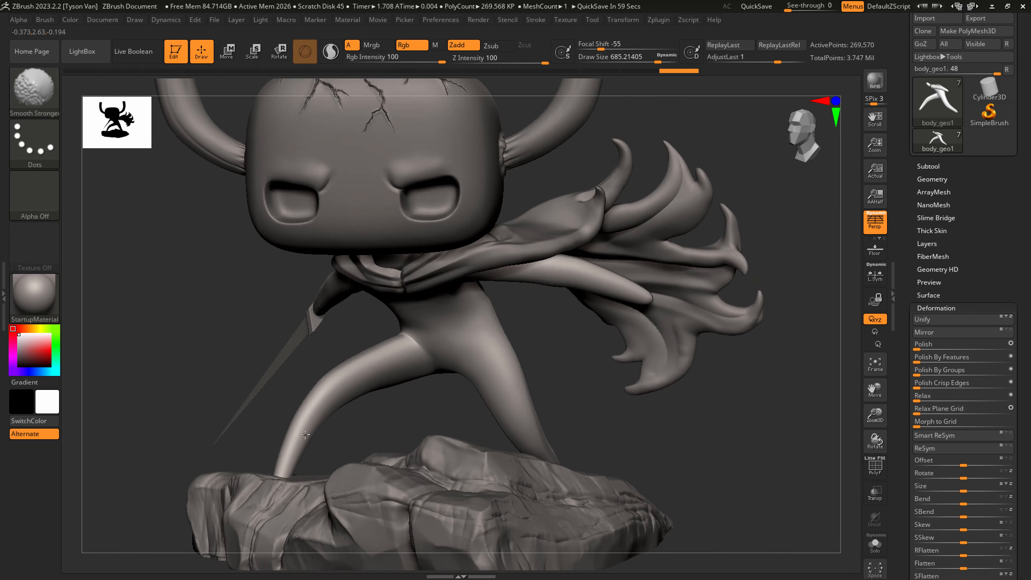
right_click_drag(391, 437, 465, 420)
mouse_move(495, 397)
left_mouse_down("shift")
mouse_move(505, 451)
mouse_move(499, 429)
left_mouse_up("shift")
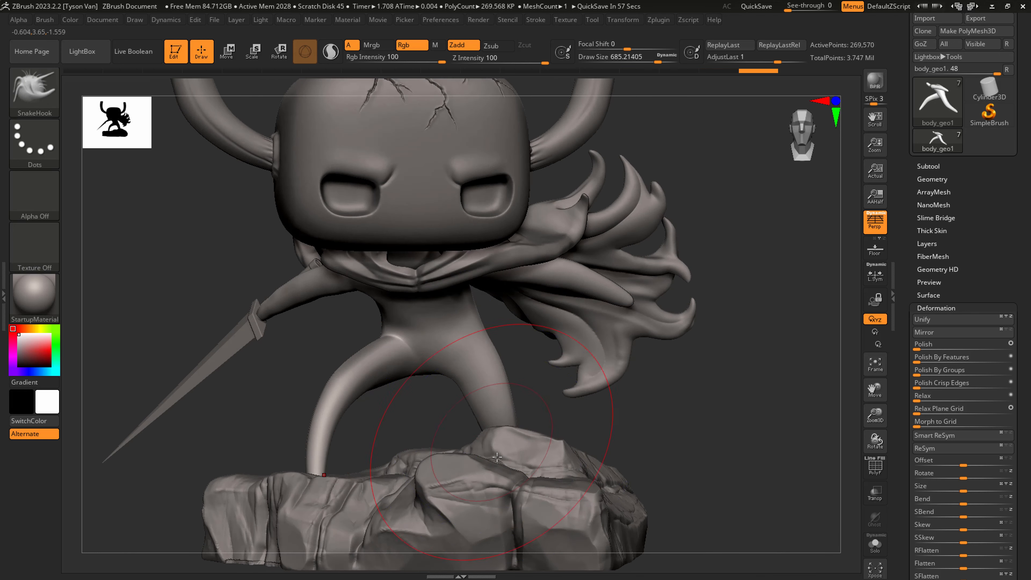
right_click_drag(495, 434, 481, 398)
left_click_drag(454, 390, 460, 395, "shift")
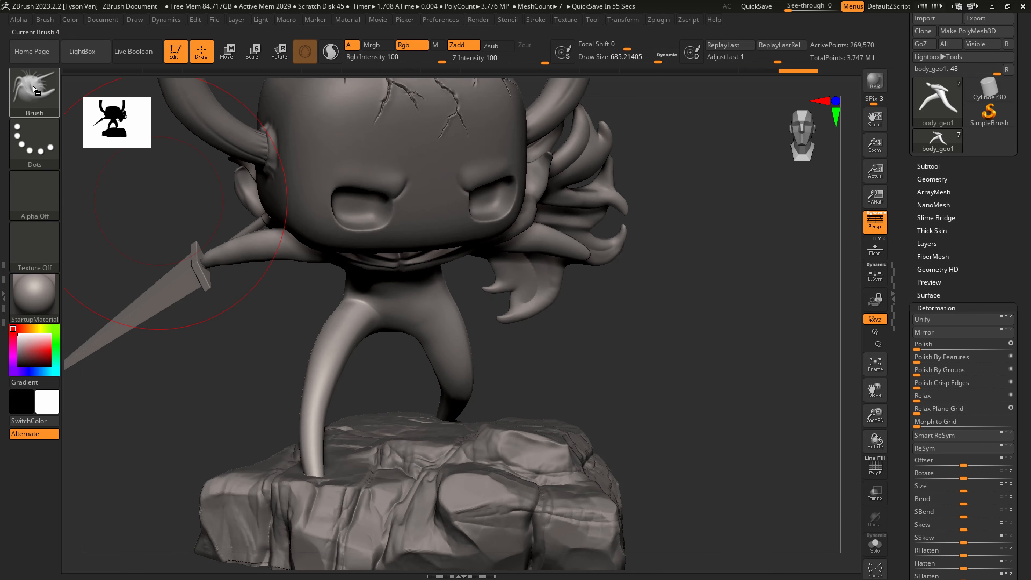
Thicken the front leg with the Inflat brush at draw size 1000 and Z Intensity 10
key("b")
left_click(306, 100)
key("s")
mouse_move(331, 376)
left_mouse_down()
mouse_move(351, 374)
mouse_move(318, 431)
mouse_move(345, 375)
left_mouse_up()
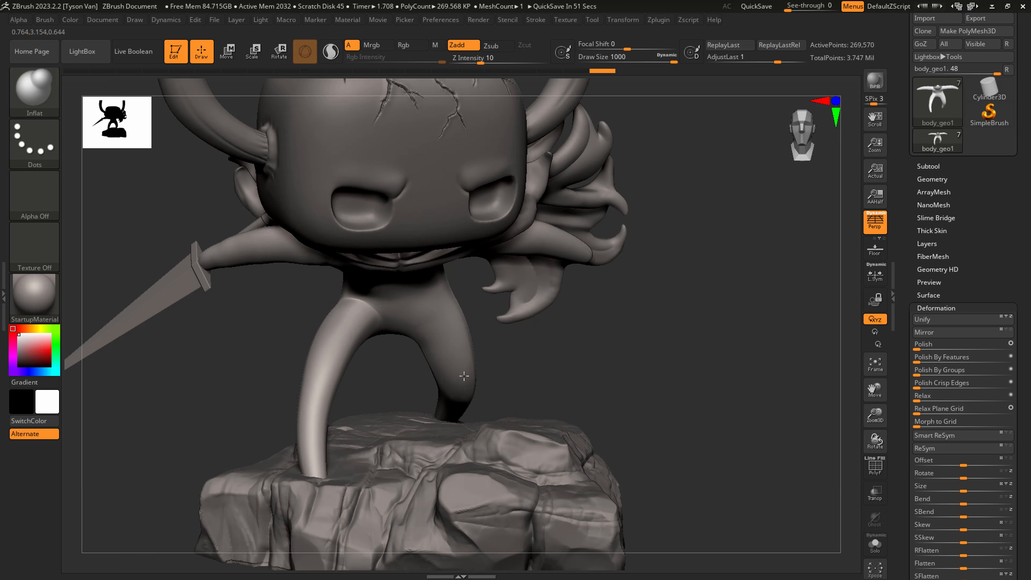
right_click_drag(345, 375, 480, 351)
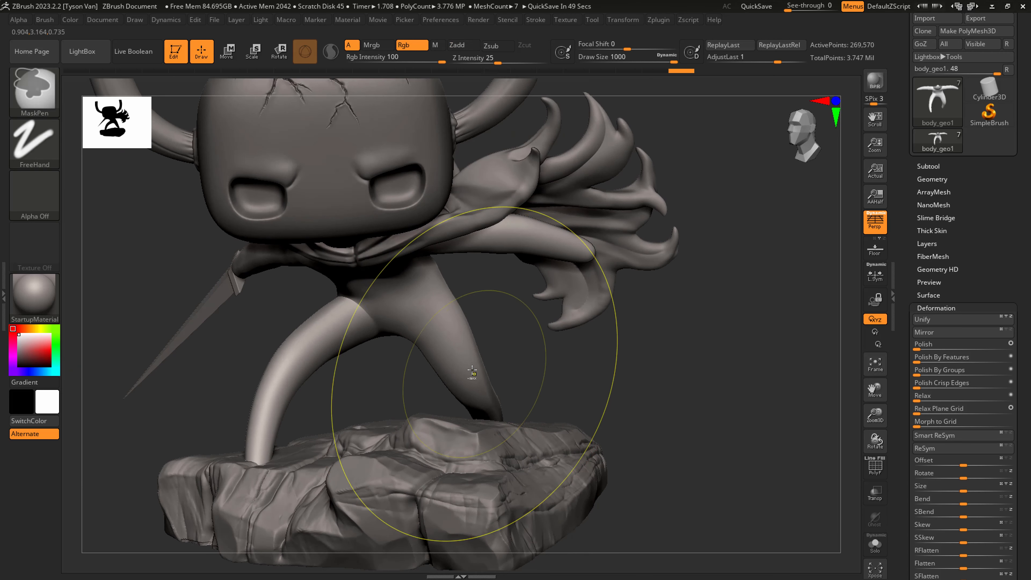
Inflate the legs further with repeated Inflat dabs on the rear leg at draw size 1000, and undo the last dab
key("s")
mouse_move(470, 364)
left_mouse_down()
mouse_move(444, 364)
mouse_move(493, 363)
left_mouse_up()
key("s")
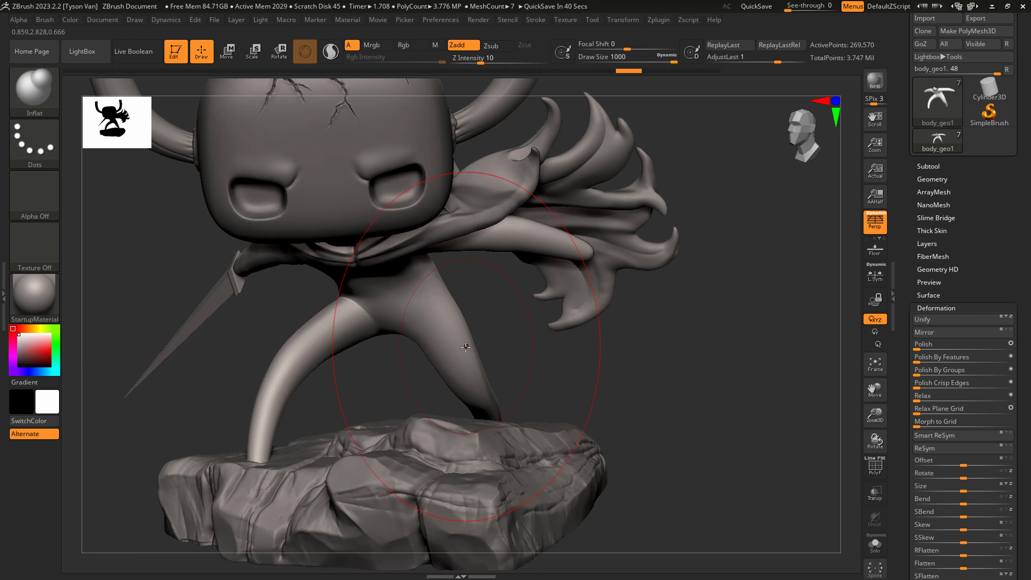
left_click(481, 380)
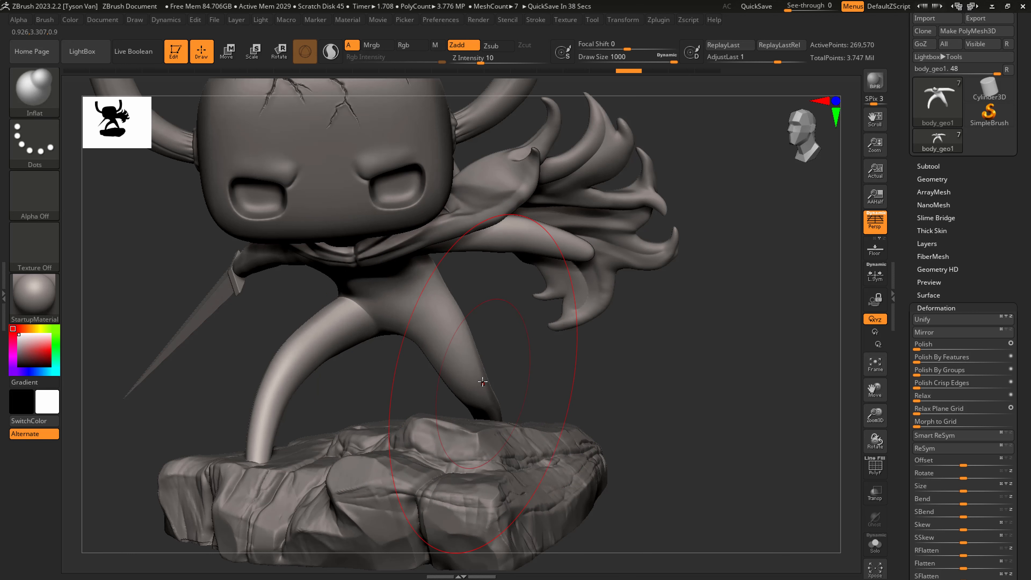
left_click(478, 375)
left_click(476, 376)
left_click(477, 376)
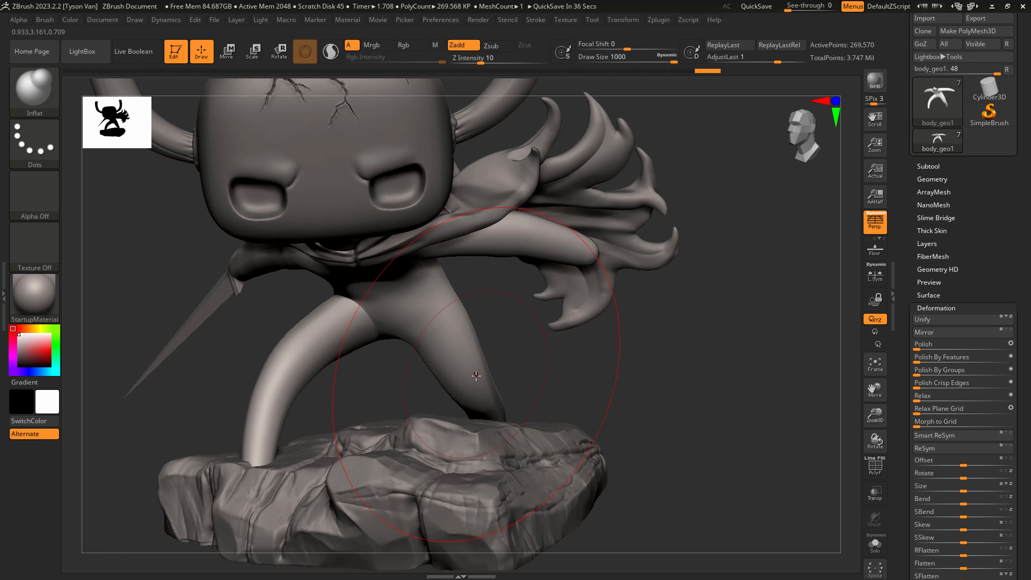
left_click(477, 375)
left_click(477, 377)
key("ctrl+z")
key("ctrl+shift+z")
key("ctrl+z")
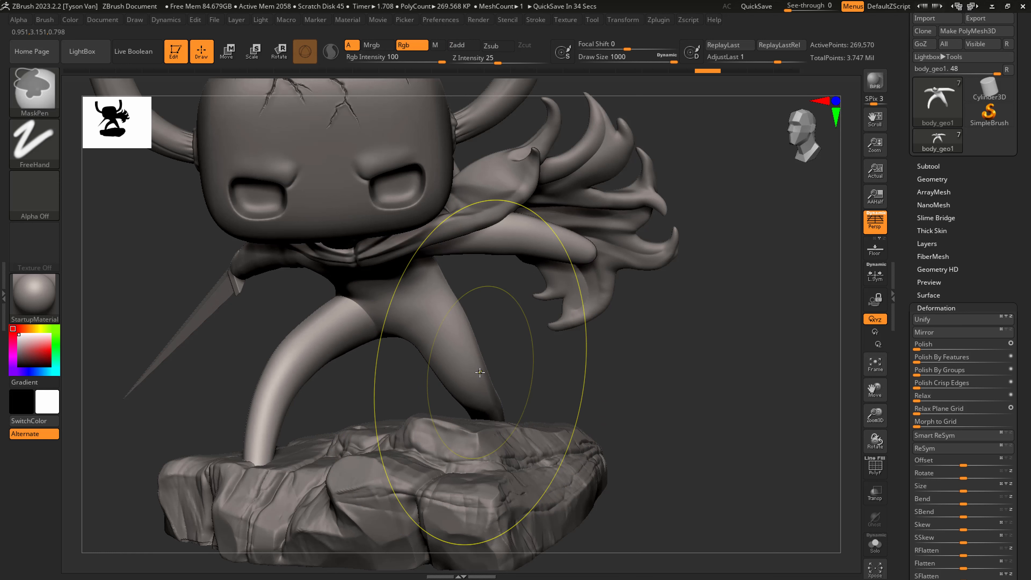
Undo the last Inflat dab, smooth the rear leg, and try another Inflat stroke on the legs before undoing it
key("ctrl+z")
right_click_drag(476, 381, 418, 375)
left_click_drag(485, 365, 498, 382, "shift")
mouse_move(509, 390)
right_mouse_down("ctrl")
mouse_move(483, 366)
mouse_move(502, 391)
mouse_move(551, 385)
right_mouse_up("ctrl")
mouse_move(416, 317)
left_mouse_down()
mouse_move(441, 318)
mouse_move(379, 325)
left_mouse_up()
key("ctrl+z")
Smooth the rear leg at draw size about 611 and retouch its lower end with Inflat, undoing the smoothing tried on the arm
key("s")
left_click_drag(463, 378, 483, 402, "shift")
key("shift+f")
mouse_move(569, 378)
right_mouse_down()
mouse_move(508, 384)
mouse_move(580, 358)
mouse_move(590, 251)
right_mouse_up()
mouse_move(577, 273)
left_mouse_down("shift")
mouse_move(629, 255)
mouse_move(599, 242)
mouse_move(642, 262)
left_mouse_up("shift")
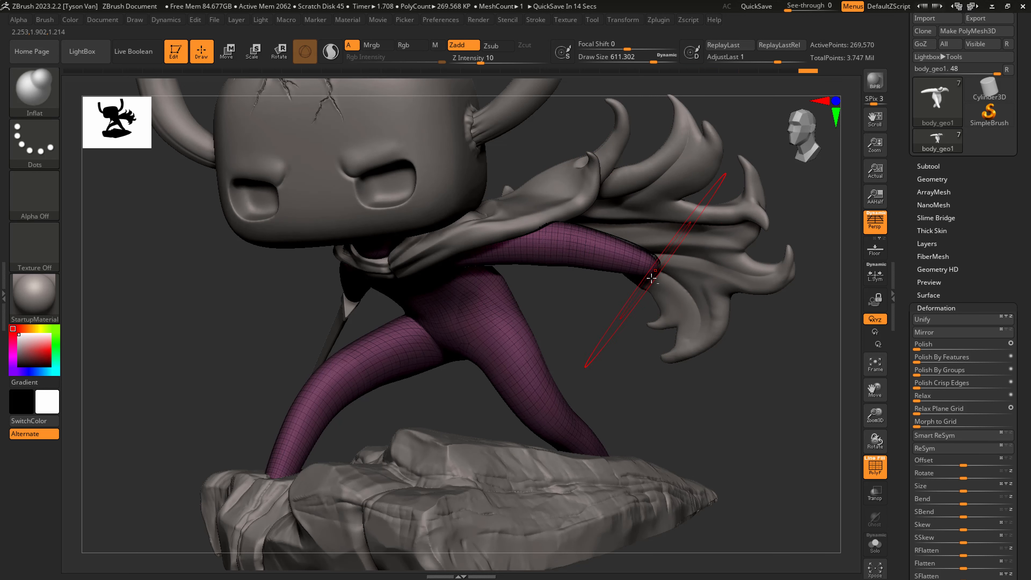
key("ctrl+z")
left_click_drag(586, 433, 596, 411)
key("shift+f")
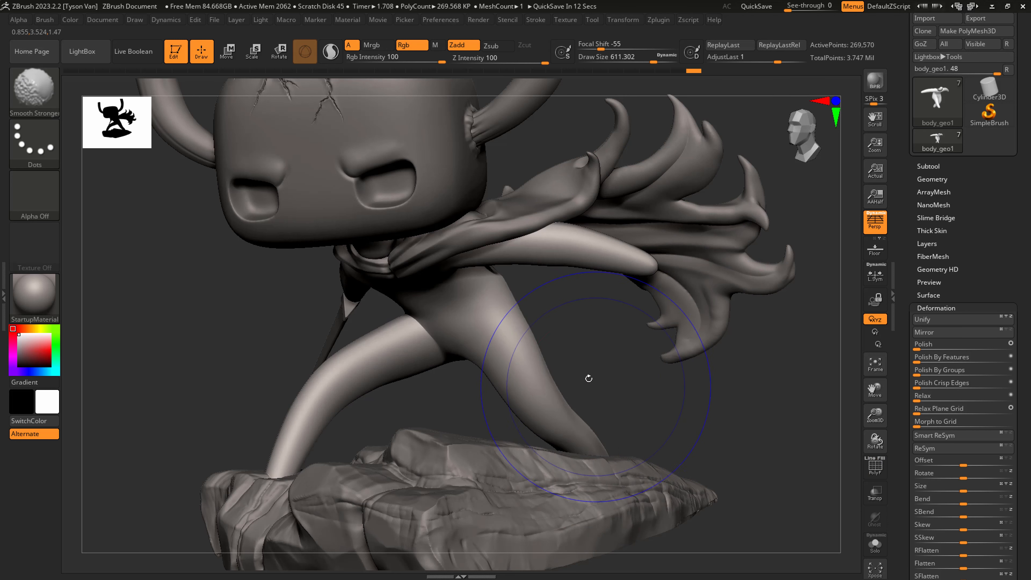
Reshape the hip from behind with the SnakeHook brush at draw size about 393
mouse_move(590, 380)
right_mouse_down("ctrl")
mouse_move(584, 337)
mouse_move(512, 356)
mouse_move(309, 374)
right_mouse_up("ctrl")
mouse_move(564, 398)
right_mouse_down()
mouse_move(580, 447)
mouse_move(543, 385)
mouse_move(550, 377)
right_mouse_up()
mouse_move(550, 378)
right_mouse_down("ctrl")
mouse_move(564, 418)
mouse_move(555, 387)
right_mouse_up("ctrl")
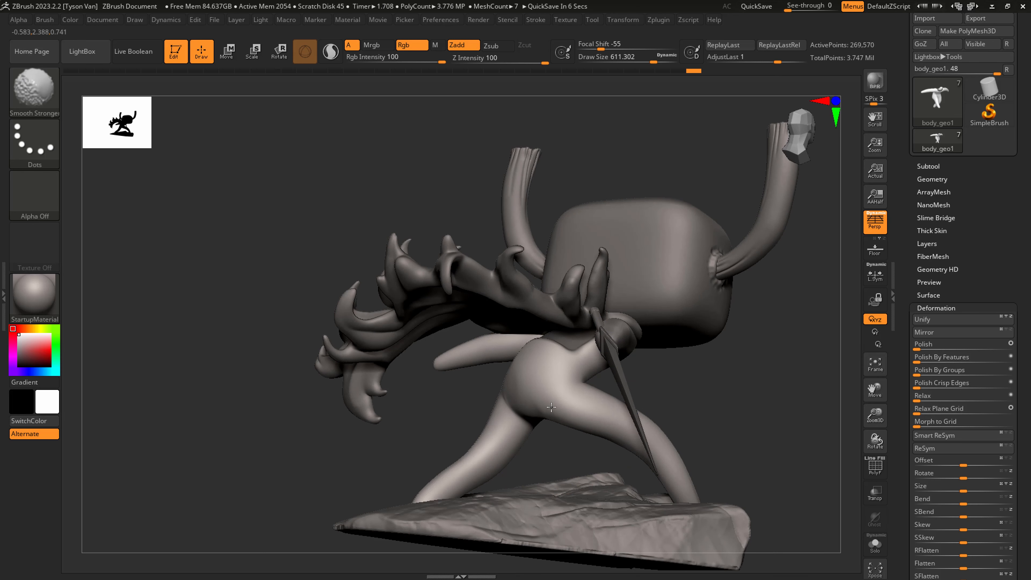
key("b")
key("s")
key("h")
key("s")
left_click_drag(548, 401, 534, 402)
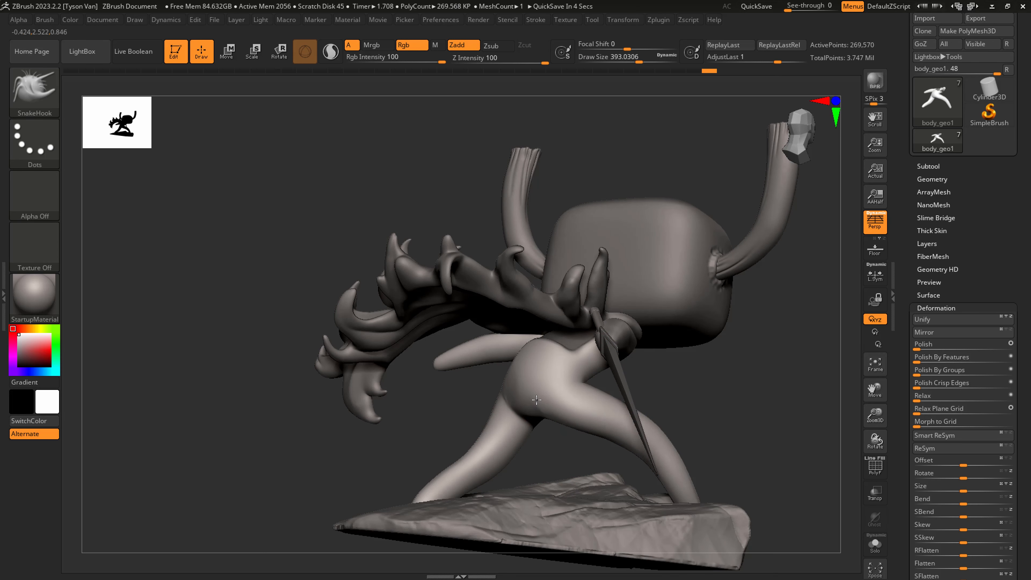
right_click_drag(548, 382, 573, 385)
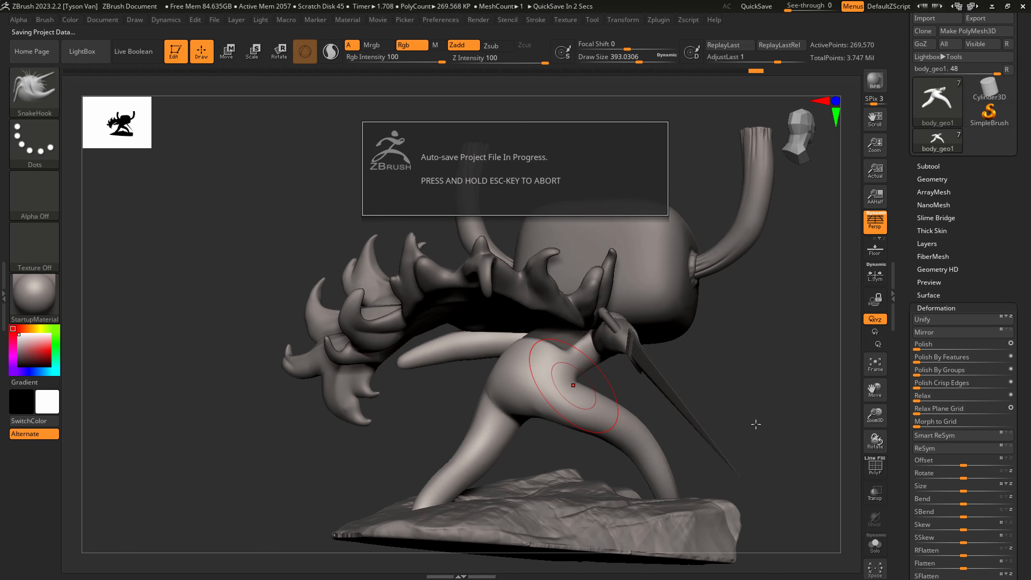
Isolate the body and smooth its back, neck and shoulder transitions with Smooth Stronger at draw size about 393
left_click(875, 544)
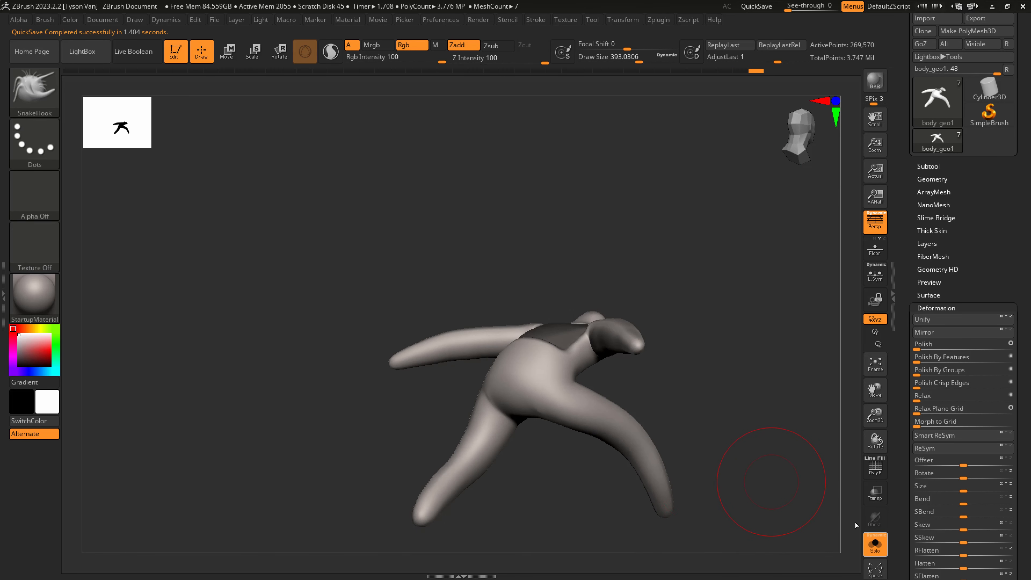
mouse_move(621, 420)
right_mouse_down()
mouse_move(617, 468)
mouse_move(585, 459)
right_mouse_up()
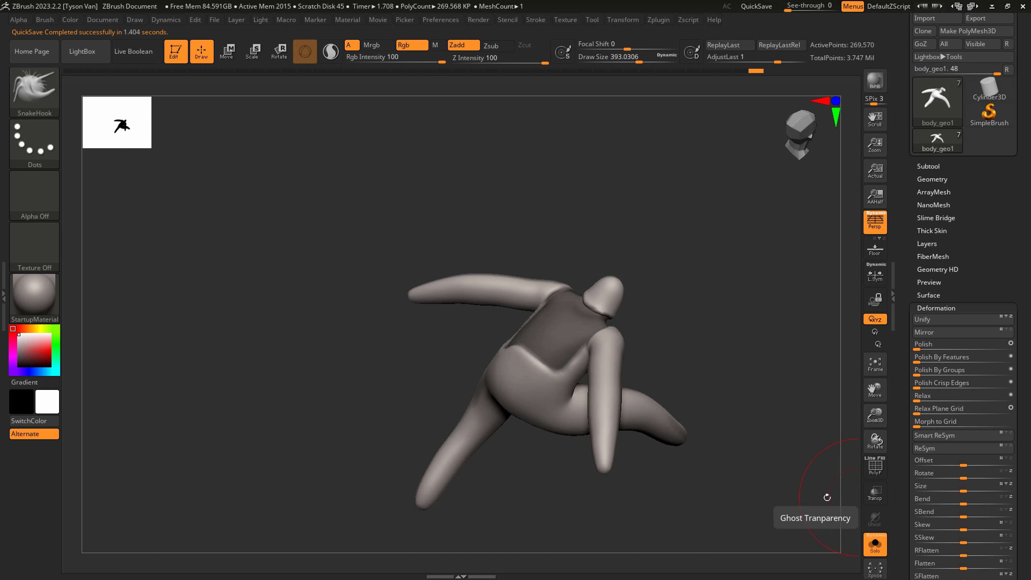
key("shift")
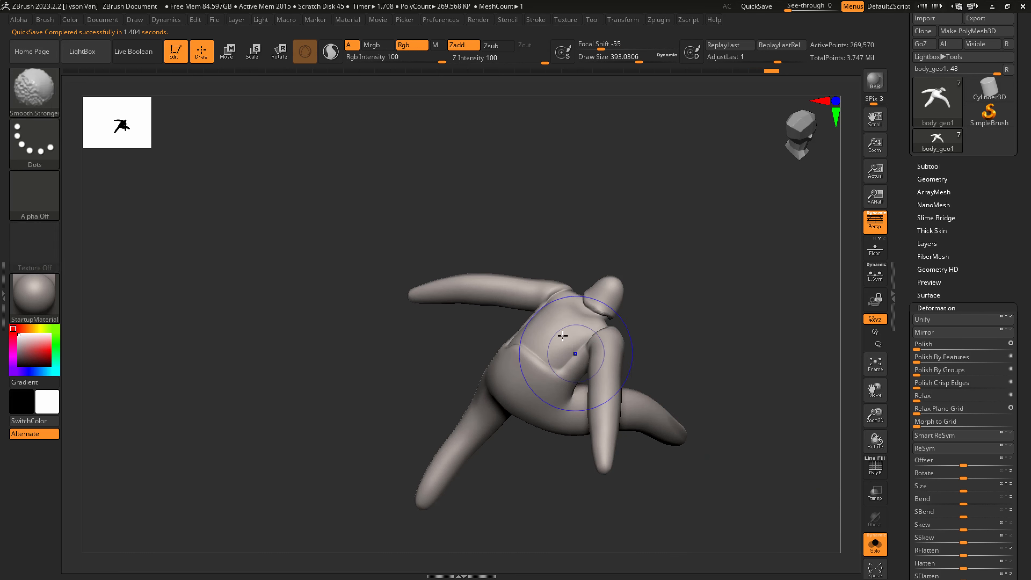
left_click_drag(556, 316, 585, 316, "shift")
right_click_drag(589, 317, 628, 315)
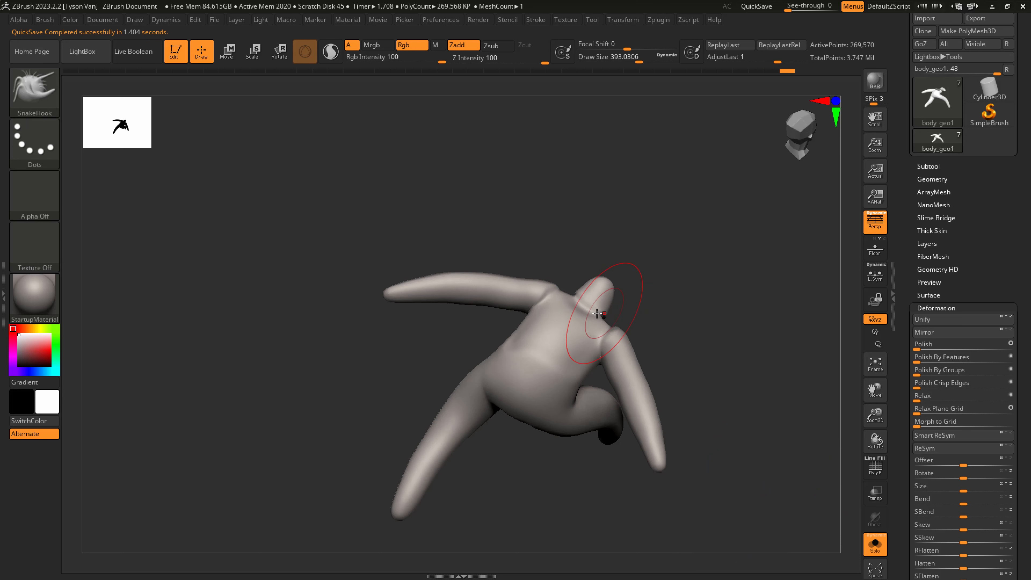
left_click_drag(609, 316, 591, 309, "shift")
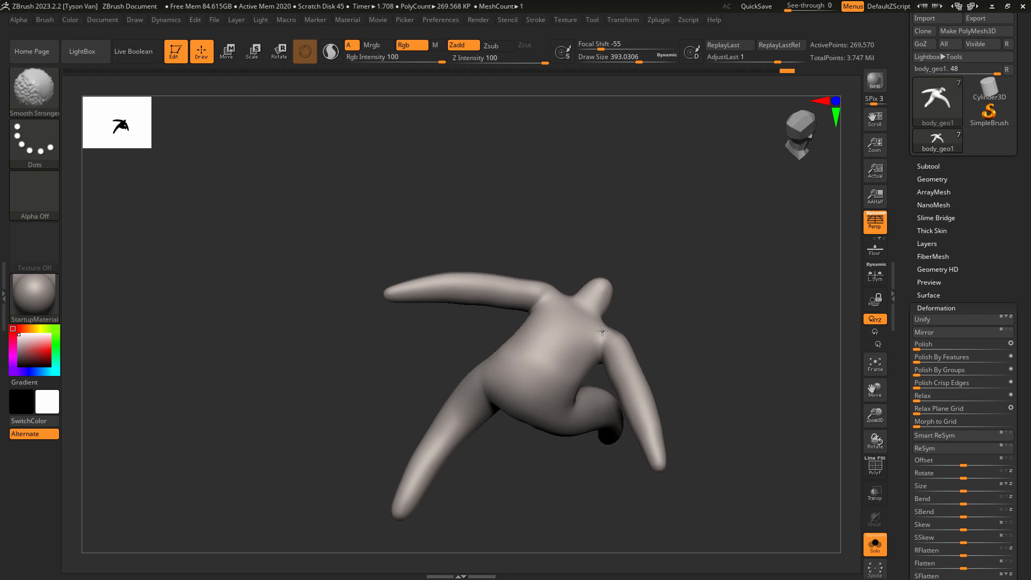
right_click_drag(565, 331, 508, 321)
Thicken the arm with the Inflat brush at Z Intensity 10 and set the draw size to about 533
left_click(44, 93)
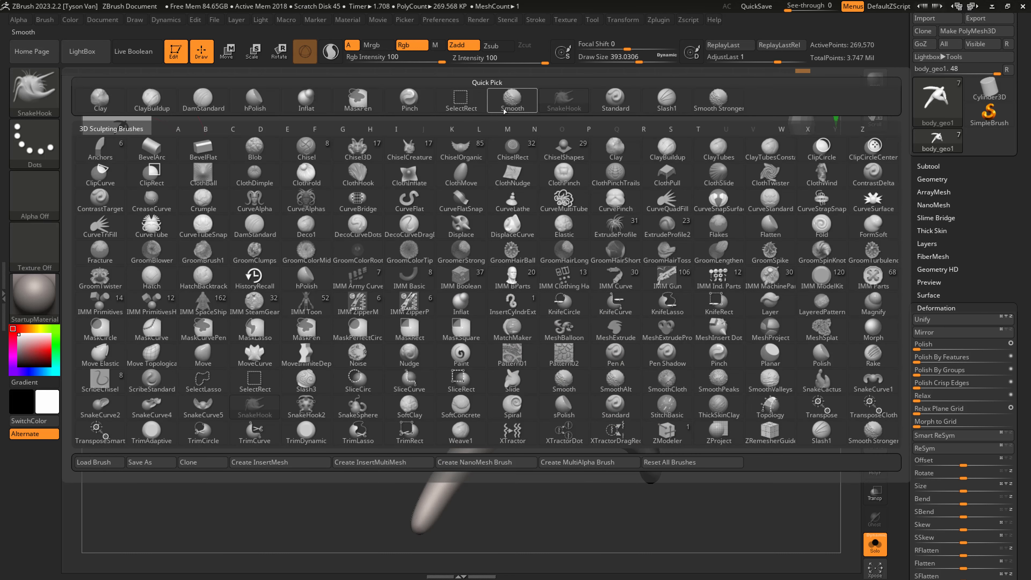
left_click(307, 100)
mouse_move(552, 327)
left_mouse_down()
mouse_move(599, 320)
mouse_move(627, 344)
mouse_move(628, 376)
left_mouse_up()
key("s")
right_click_drag(650, 361, 568, 352)
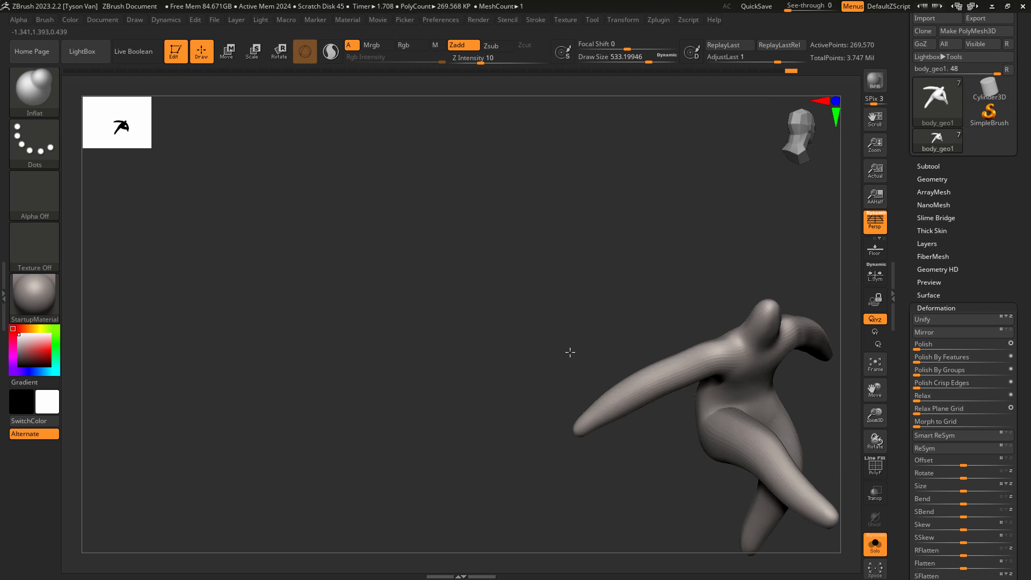
mouse_move(731, 358)
right_mouse_down("alt")
mouse_move(562, 369)
mouse_move(523, 360)
right_mouse_up("alt")
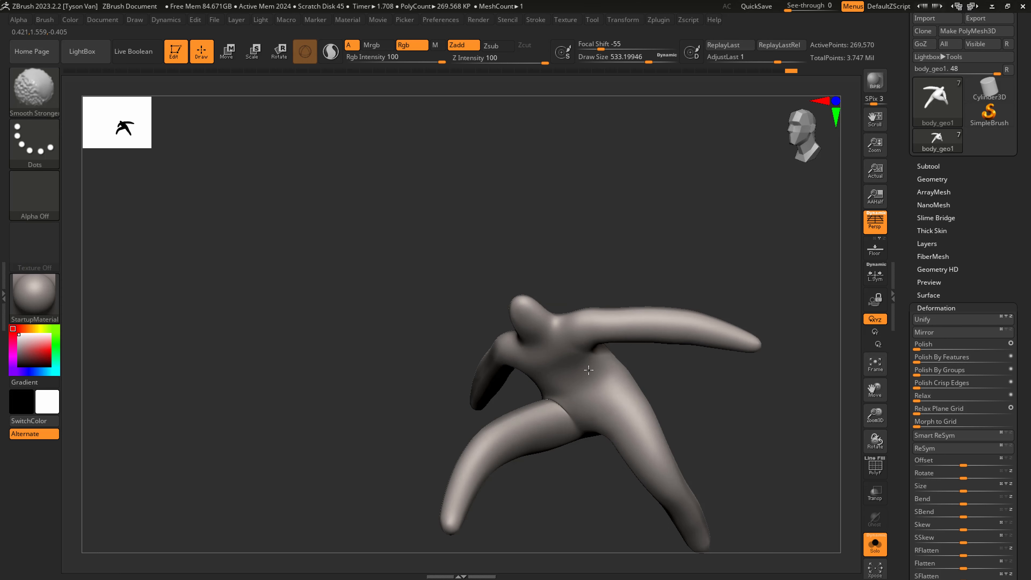
Smooth the front of the torso at draw size about 533 and bring the other sculpture parts back into view
left_click_drag(589, 369, 609, 388, "shift")
right_click_drag(609, 388, 524, 407)
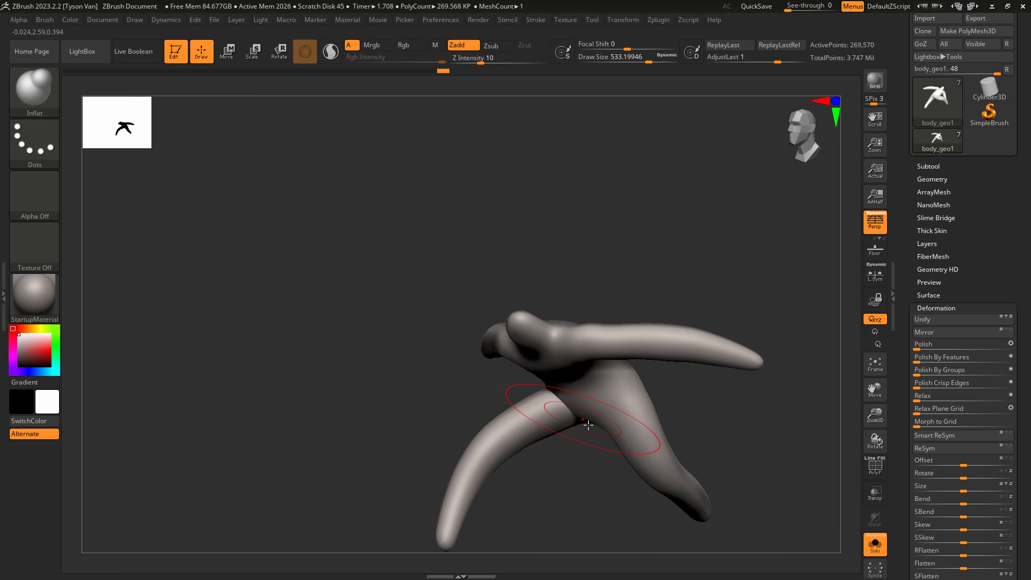
right_click_drag(589, 424, 620, 414)
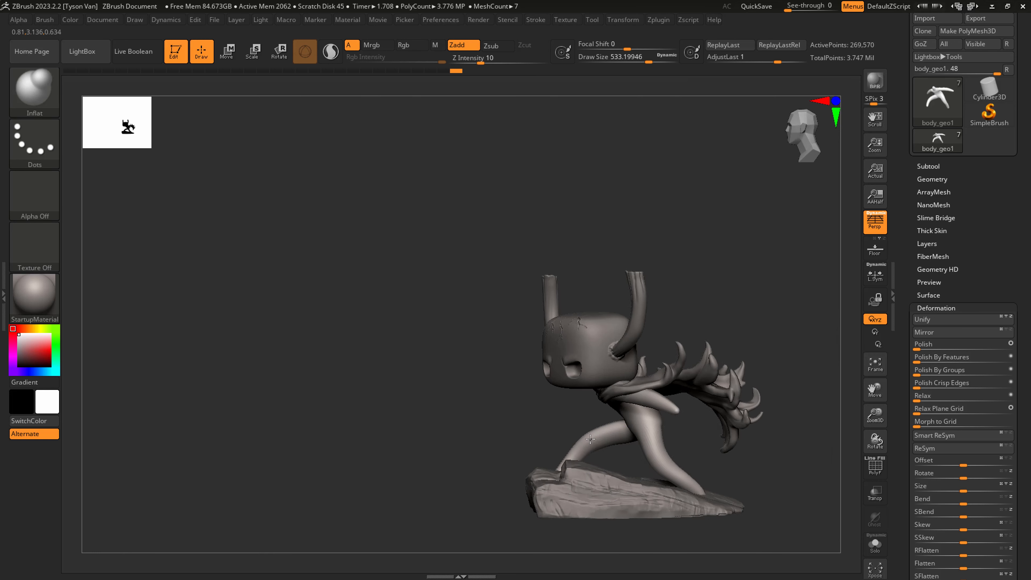
mouse_move(591, 439)
right_mouse_down("alt")
mouse_move(436, 412)
mouse_move(569, 438)
mouse_move(564, 424)
mouse_move(546, 433)
mouse_move(536, 424)
right_mouse_up("alt")
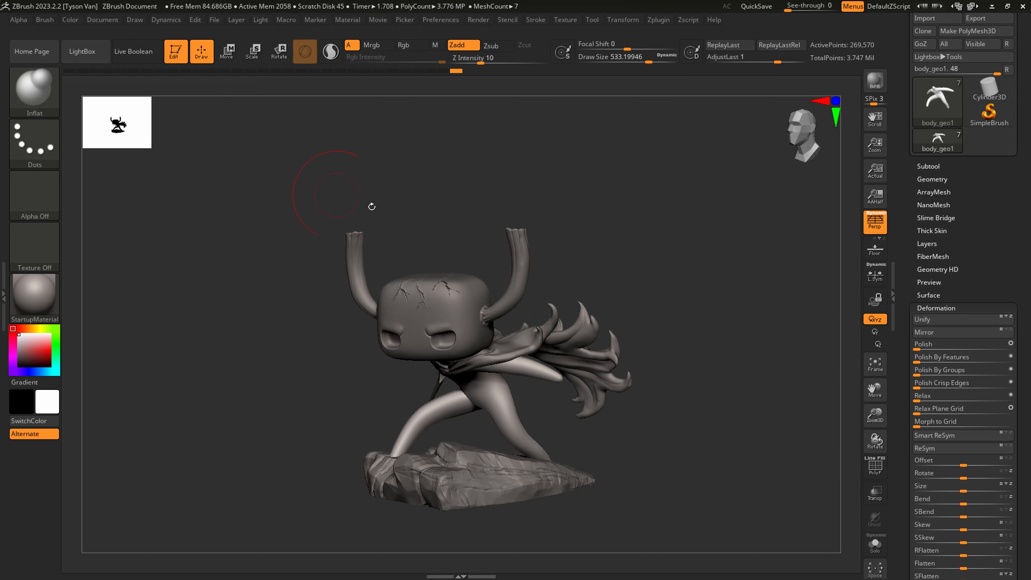
right_click_drag(594, 415, 616, 404)
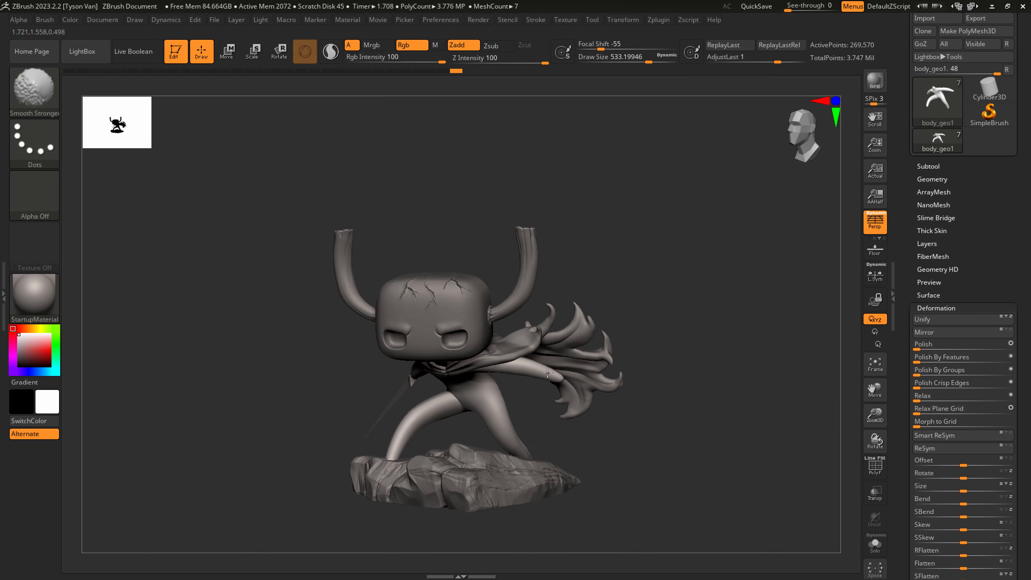
Set the camera's focal length to 24 mm and make a BPR render of the whole sculpture from the front
left_click(134, 21)
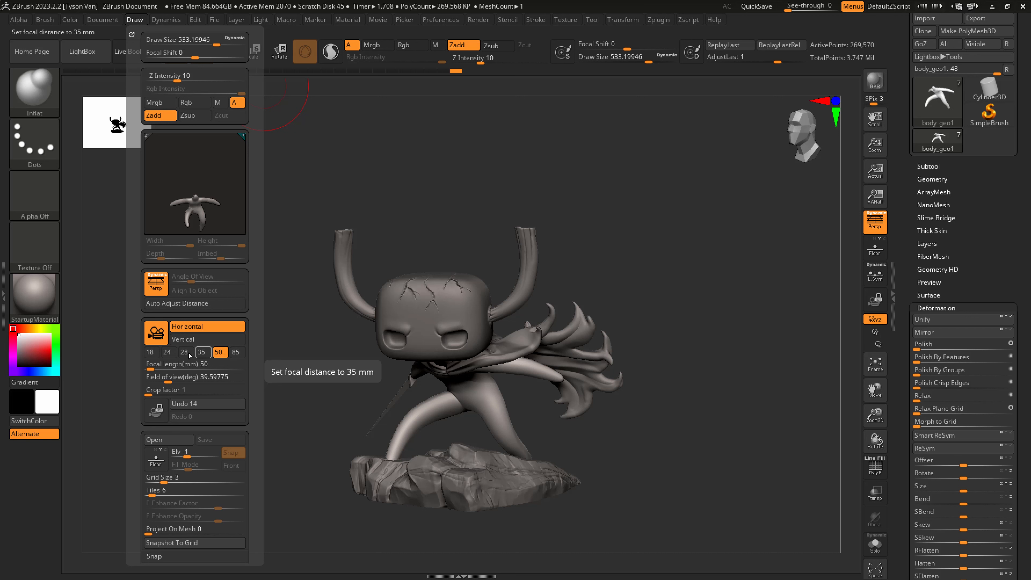
left_click(168, 354)
mouse_move(593, 429)
left_mouse_down()
mouse_move(566, 431)
mouse_move(581, 440)
mouse_move(569, 428)
mouse_move(568, 439)
mouse_move(617, 437)
mouse_move(495, 438)
mouse_move(596, 439)
left_mouse_up()
left_click(877, 80)
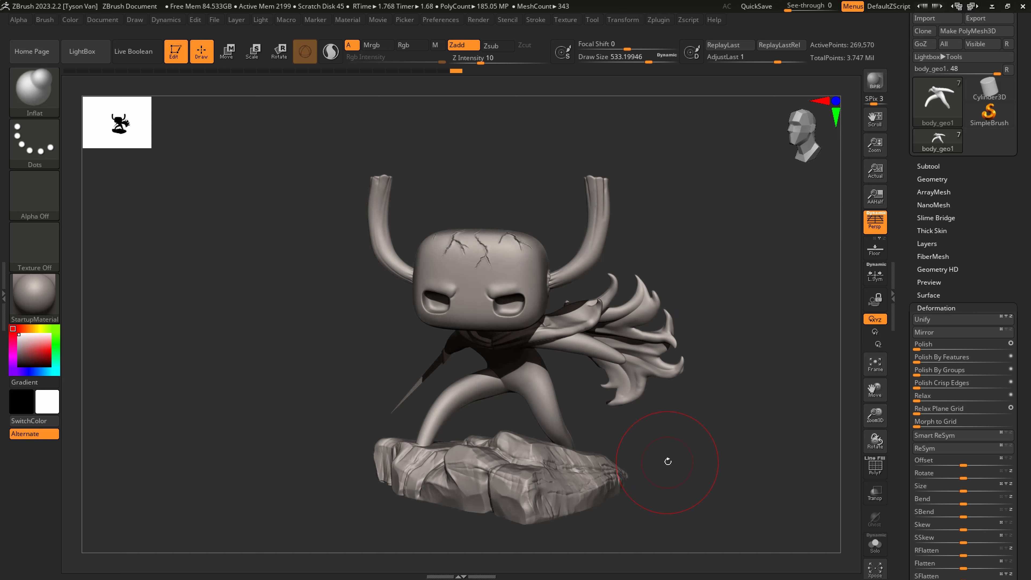
Make a BPR render of the sculpture from behind and examine the pose and rock base from below and the front
mouse_move(669, 462)
left_mouse_down()
mouse_move(603, 482)
mouse_move(622, 463)
mouse_move(538, 466)
mouse_move(546, 459)
left_mouse_up()
left_click(875, 81)
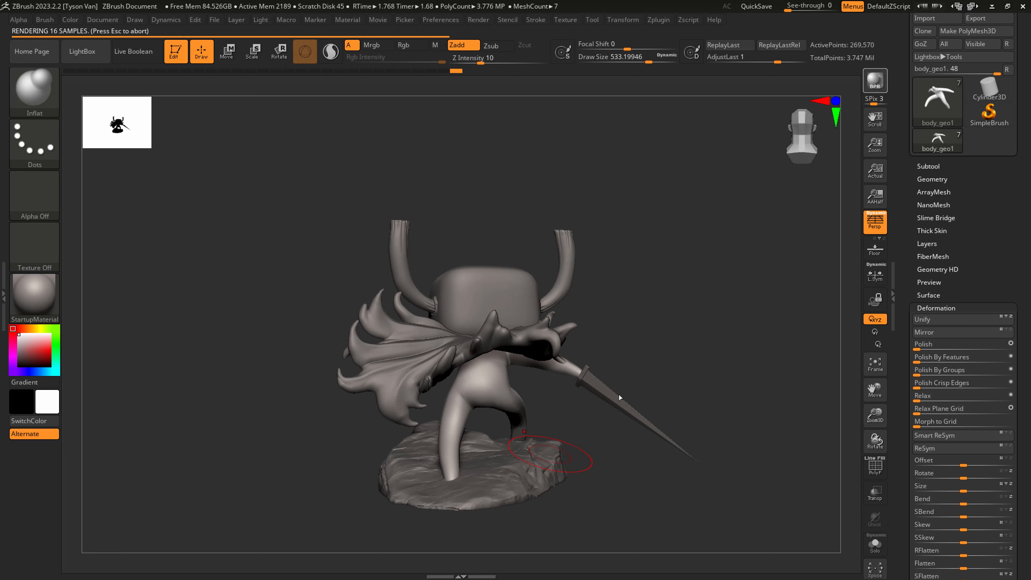
mouse_move(614, 417)
left_mouse_down()
mouse_move(556, 425)
mouse_move(555, 411)
mouse_move(562, 425)
mouse_move(506, 440)
mouse_move(492, 406)
mouse_move(472, 404)
left_mouse_up()
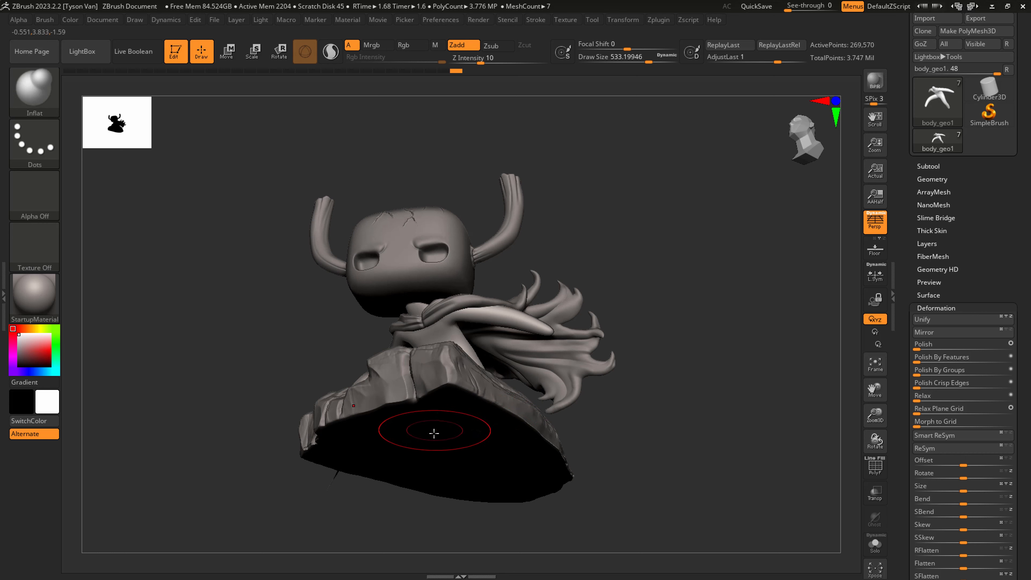
mouse_move(473, 472)
left_mouse_down()
mouse_move(498, 421)
mouse_move(479, 507)
left_mouse_up()
right_click_drag(479, 507, 470, 500)
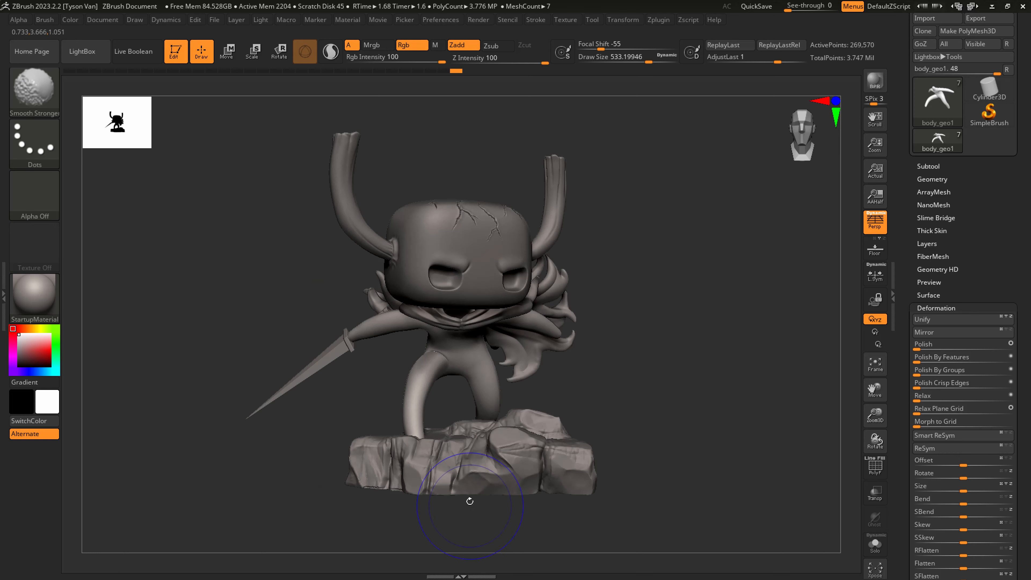
right_click_drag(492, 430, 470, 385)
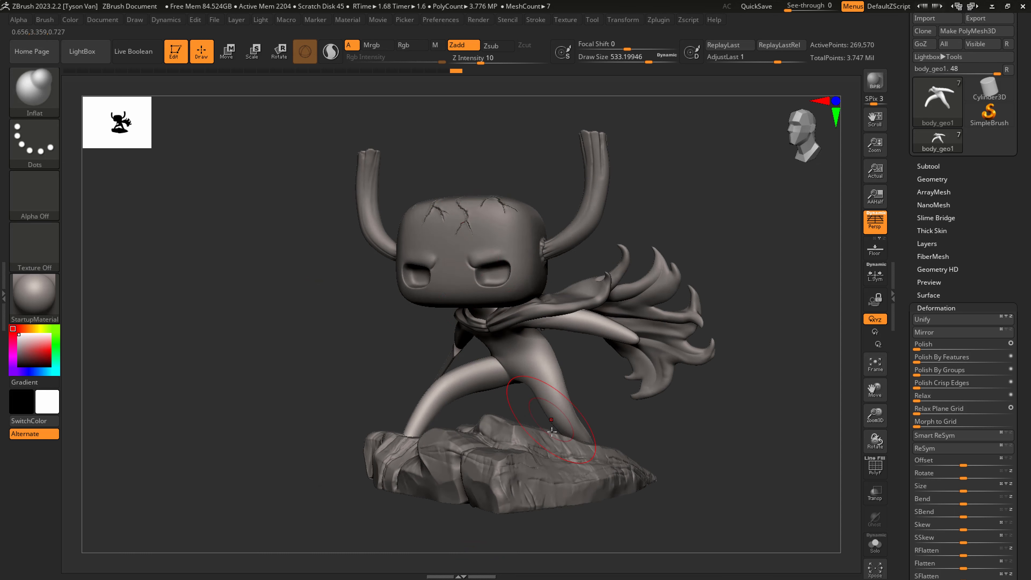
mouse_move(552, 432)
right_mouse_down()
mouse_move(528, 436)
mouse_move(553, 443)
mouse_move(560, 506)
mouse_move(566, 483)
mouse_move(525, 486)
right_mouse_up()
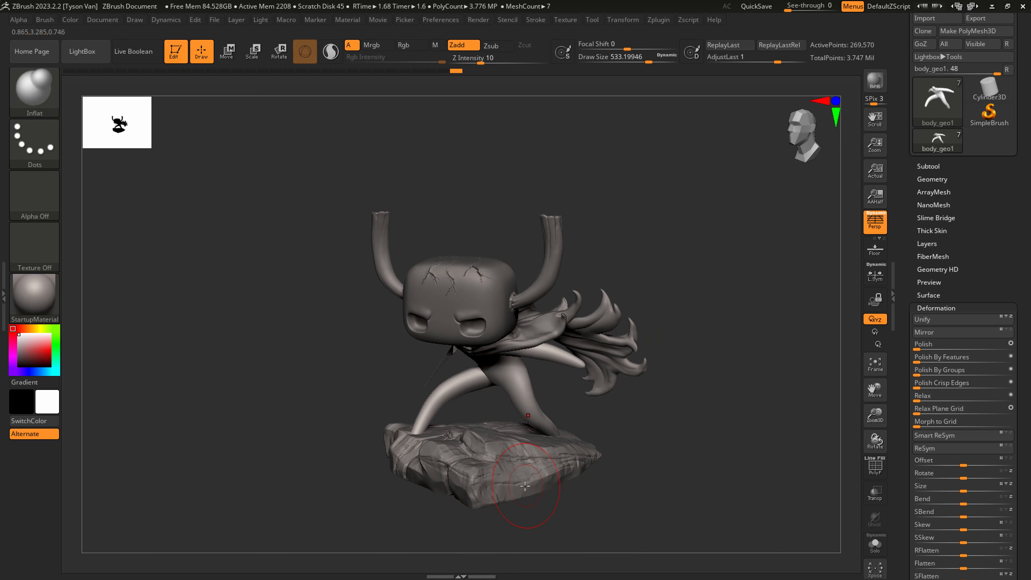